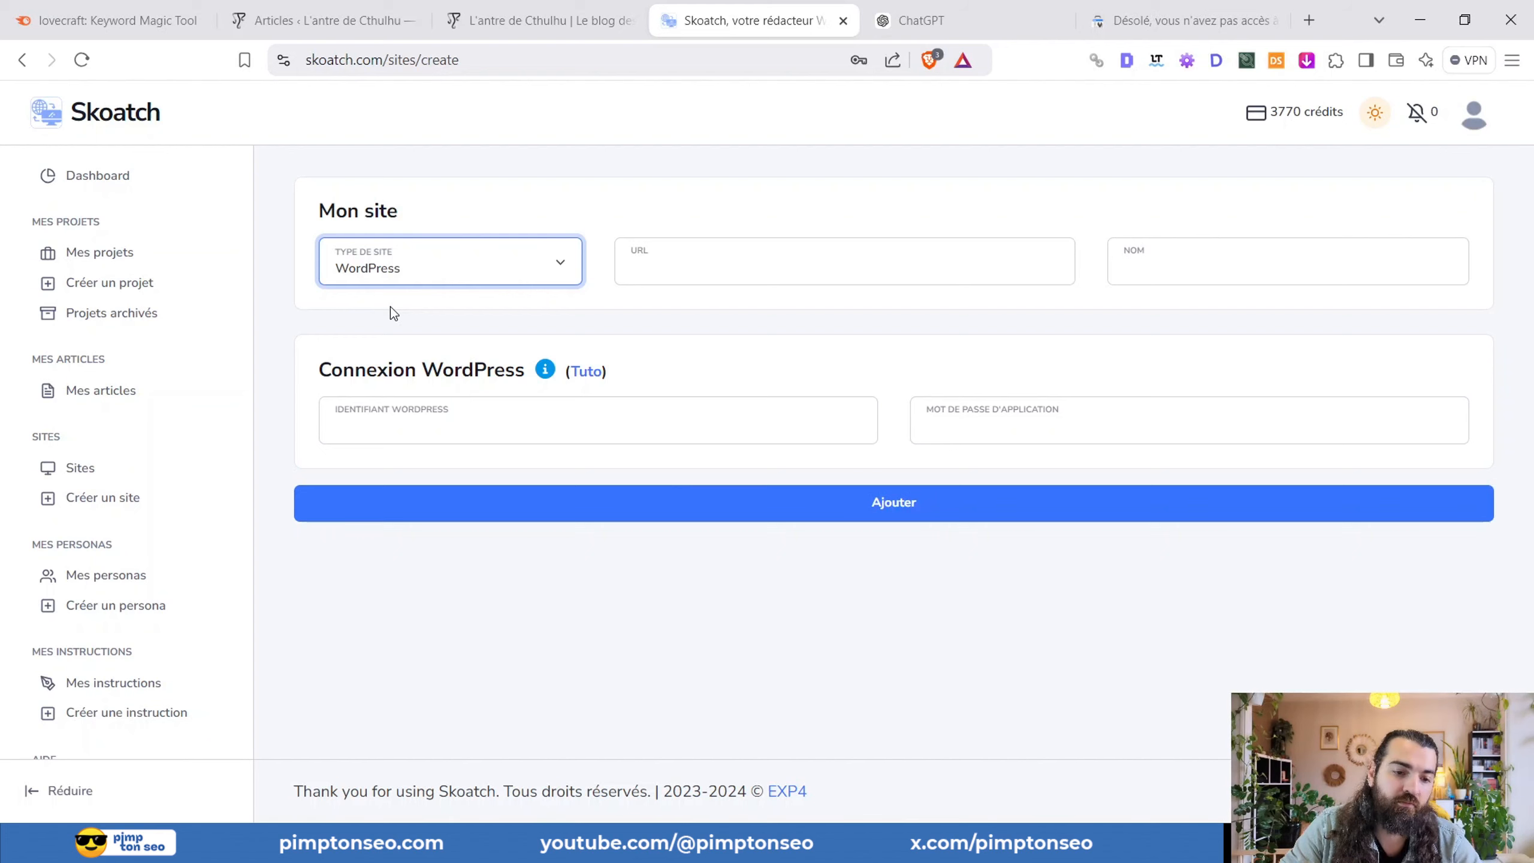
{"action": "left_click", "coordinate": [733, 260]}
{"action": "type", "text": "https://lantredecthulhu.com/"}
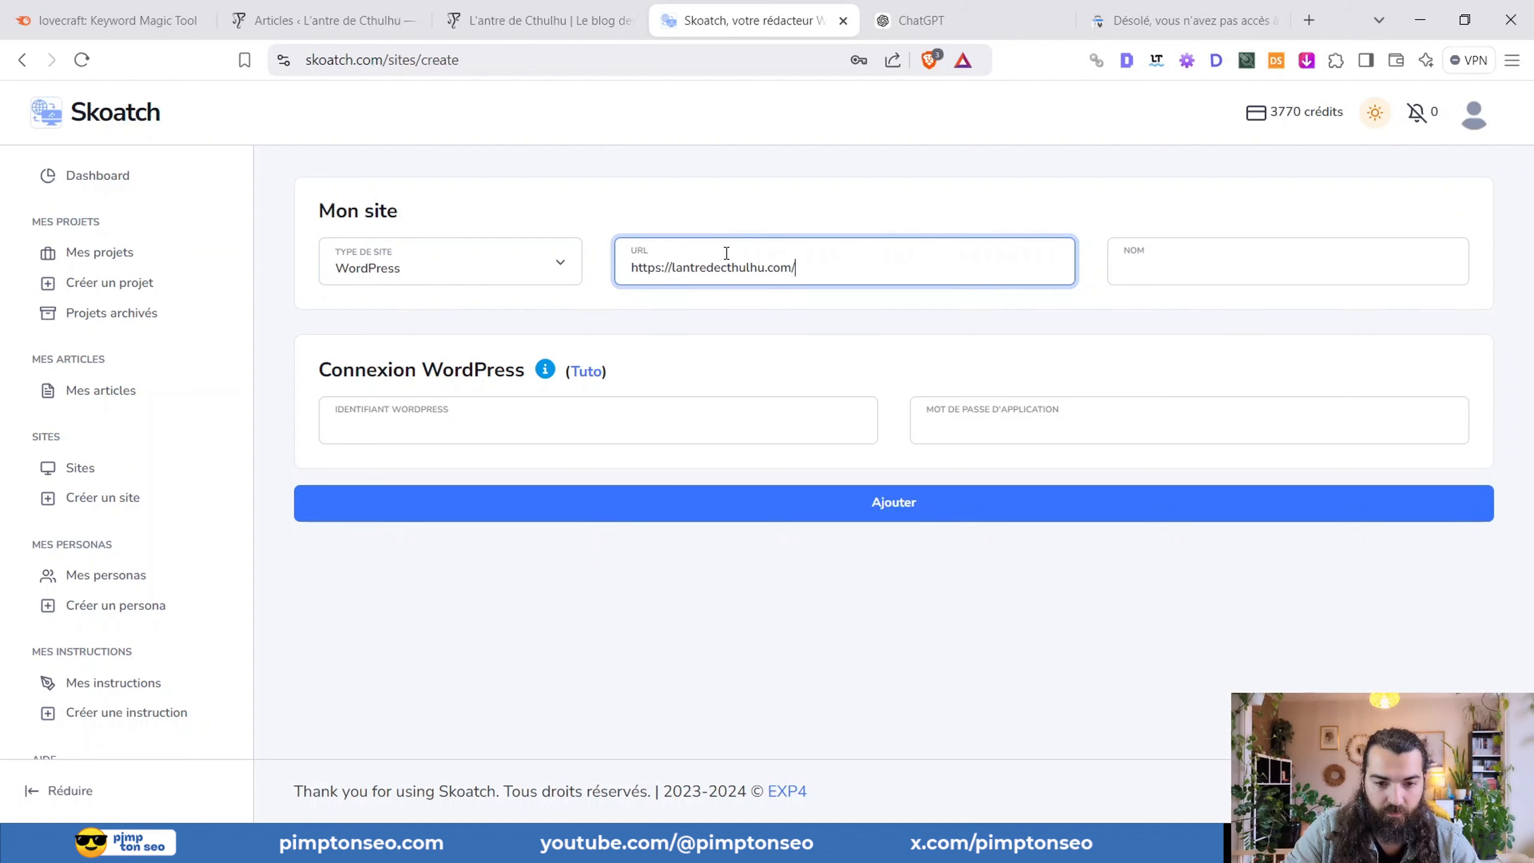
{"action": "left_click", "coordinate": [754, 206]}
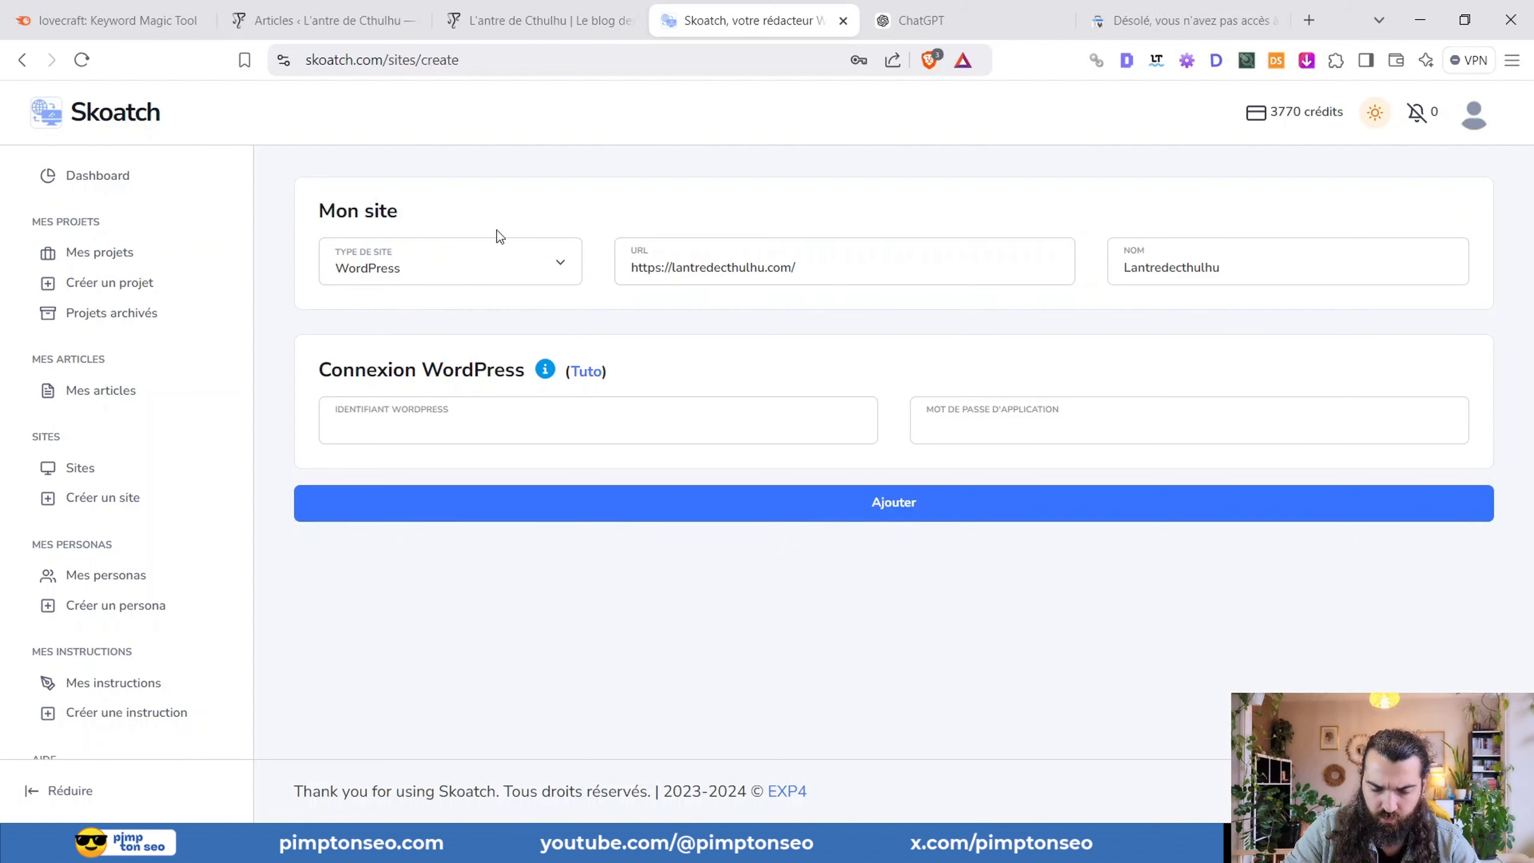
{"action": "left_click", "coordinate": [1139, 267]}
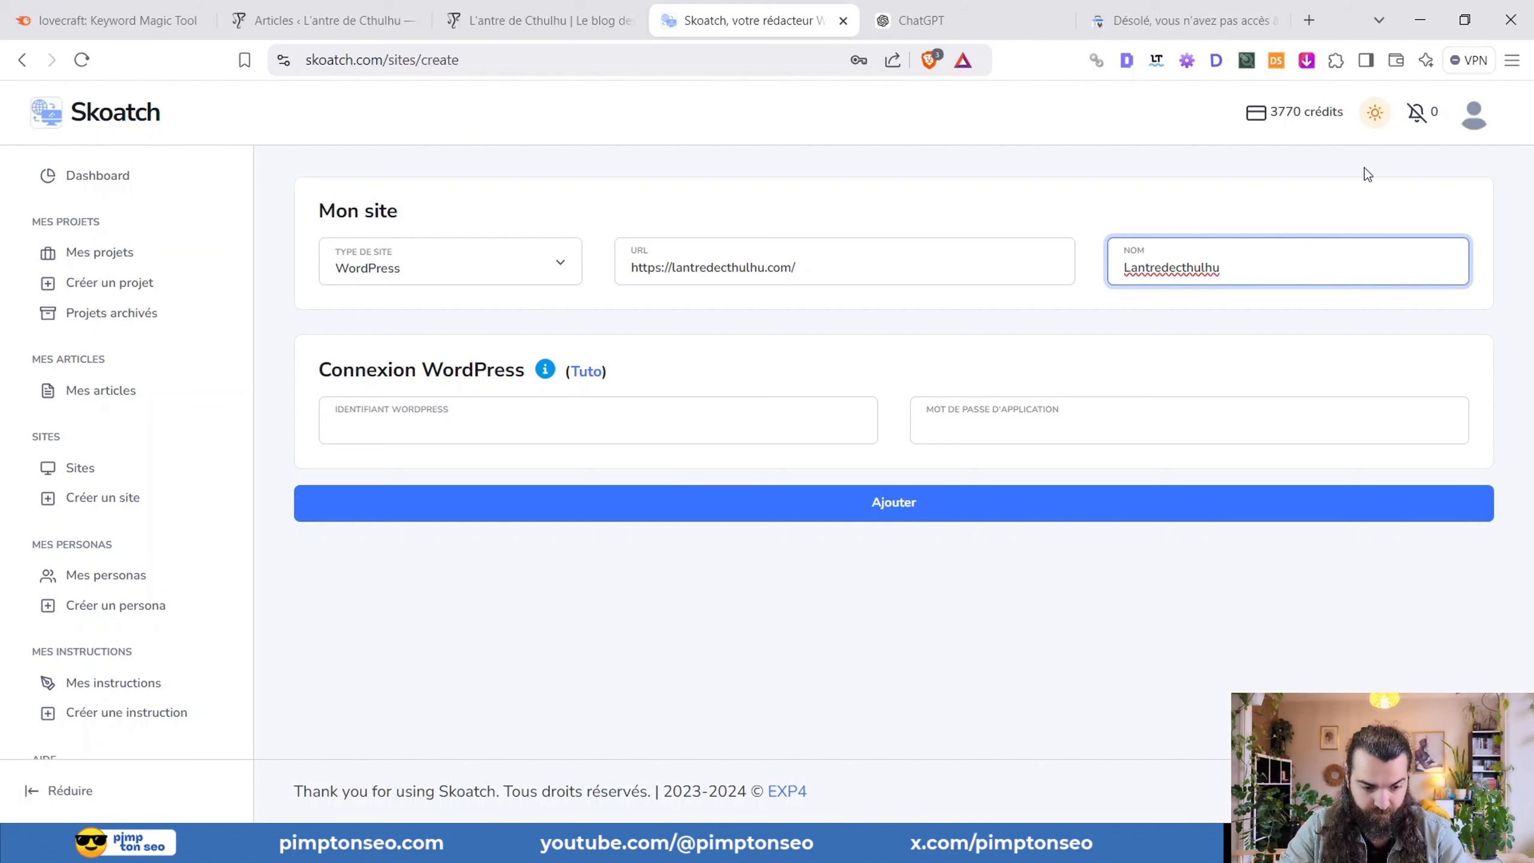
{"action": "type", "text": "'"}
{"action": "left_click_drag", "start_coordinate": [1224, 267], "coordinate": [1126, 266]}
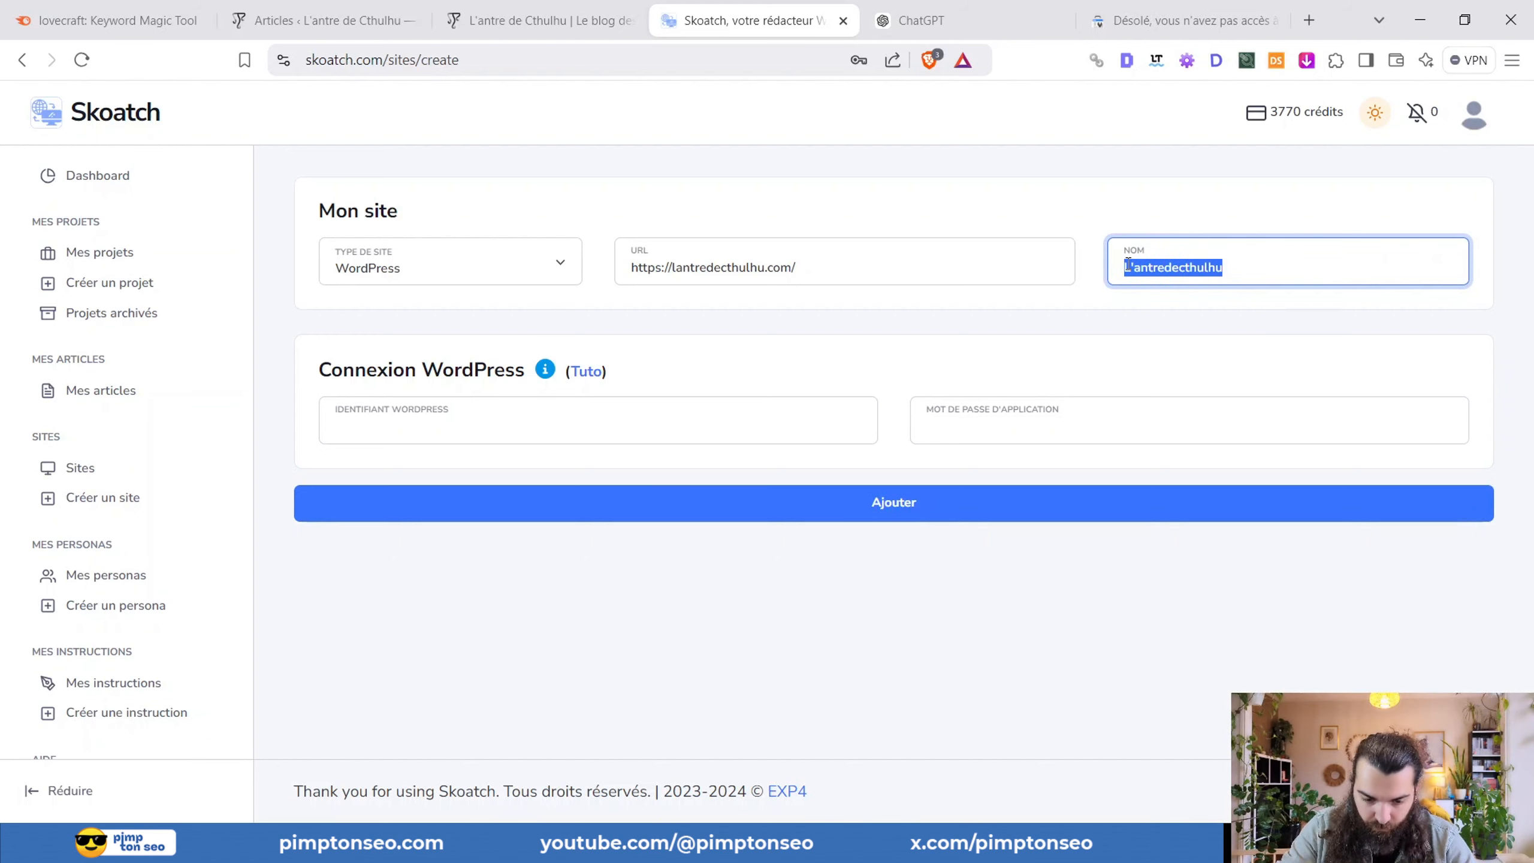
{"action": "type", "text": "L'antre de Cthl"}
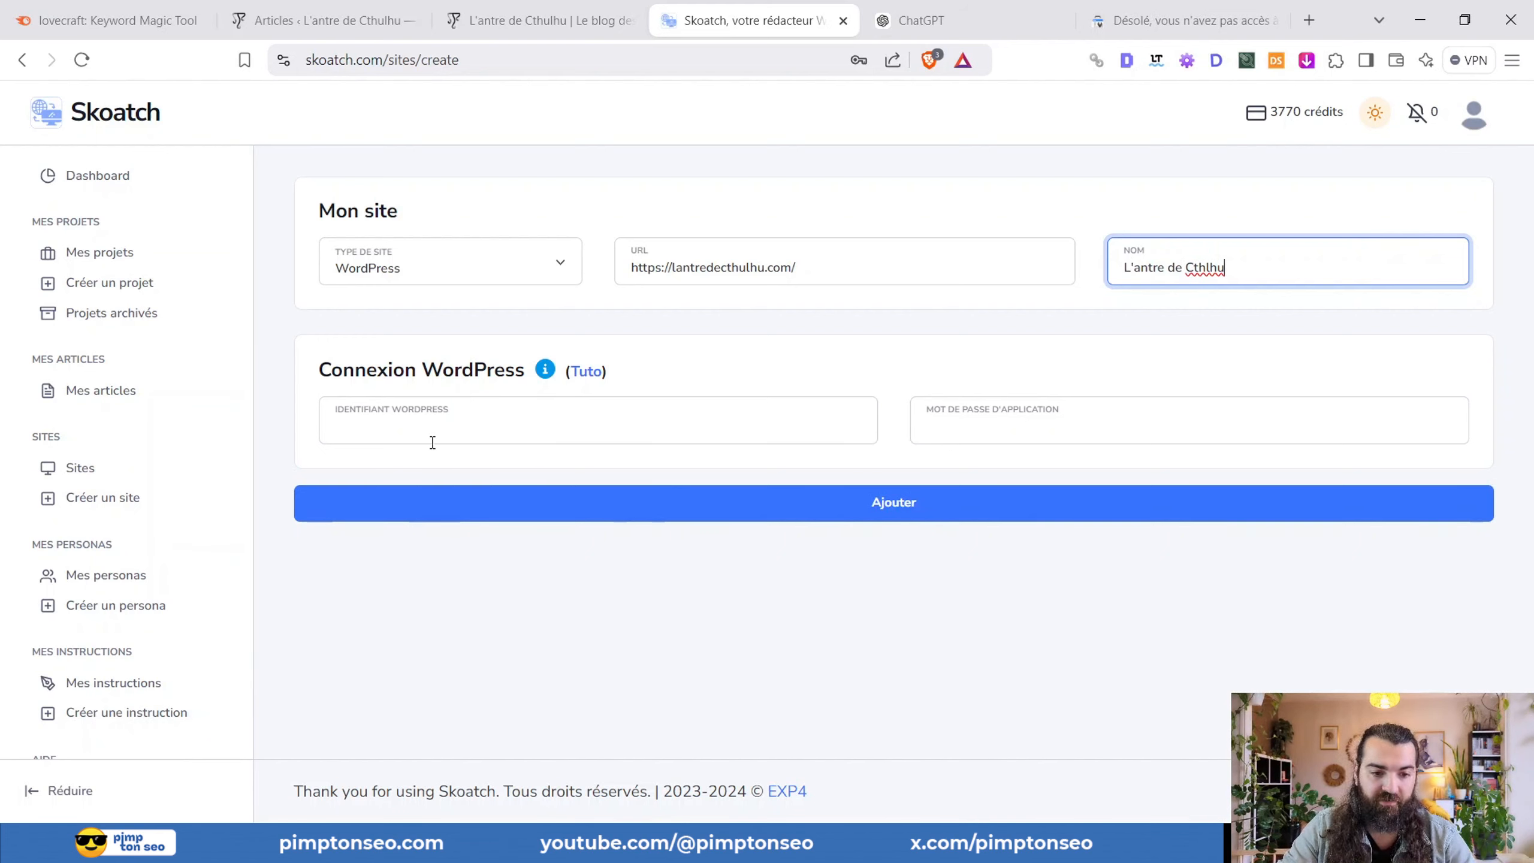
- Switch to the L'antre de Cthulhu site and open the account's profile page in its WordPress administration
{"action": "left_click", "coordinate": [496, 24]}
{"action": "mouse_move", "coordinate": [115, 98]}
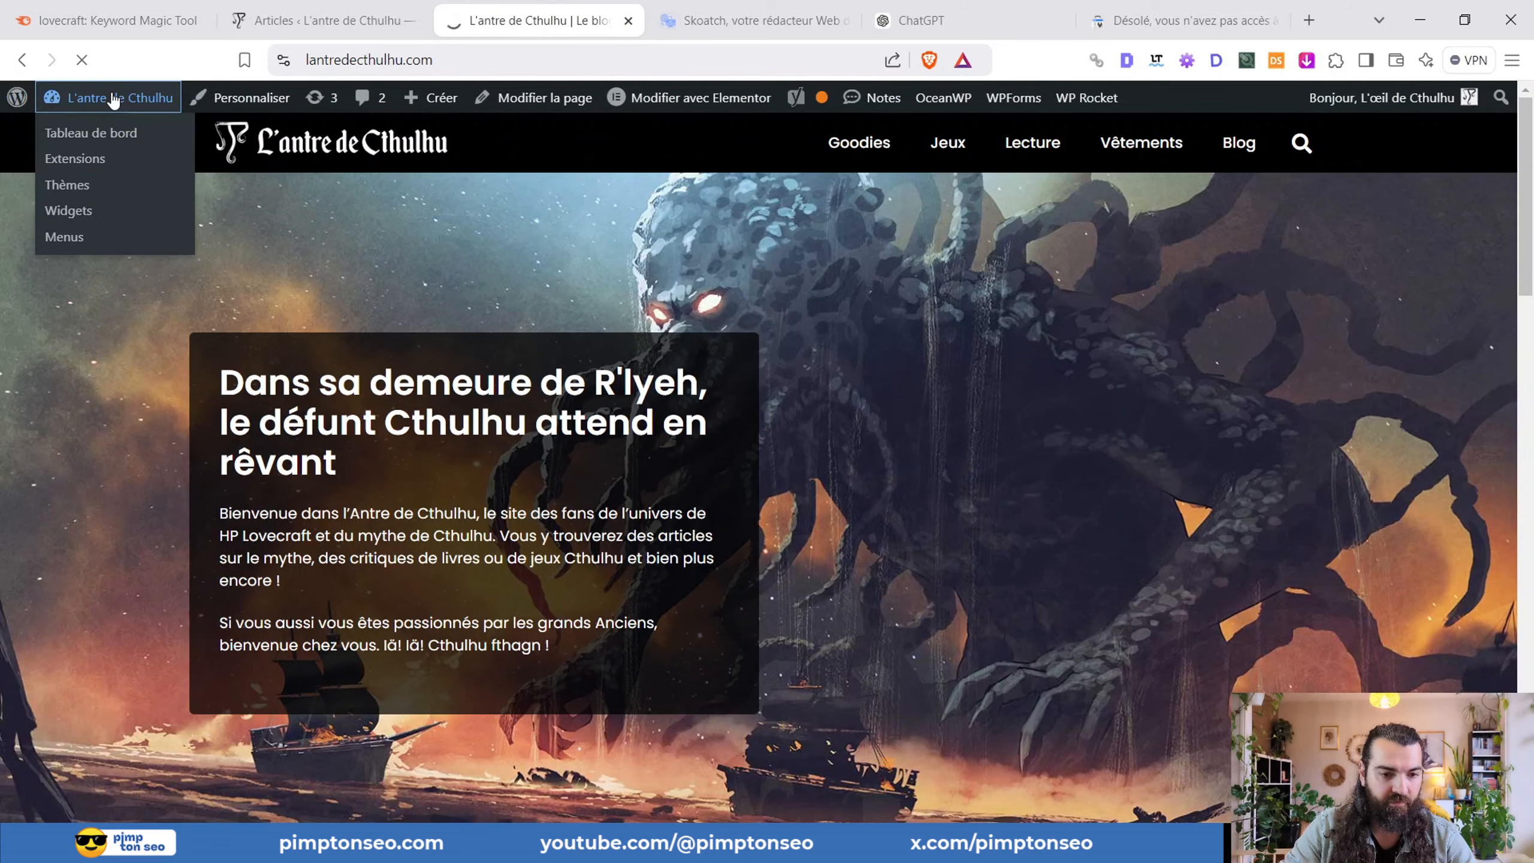
{"action": "left_click", "coordinate": [114, 98]}
{"action": "scroll", "coordinate": [249, 632], "scroll_direction": "down", "scroll_amount": 10}
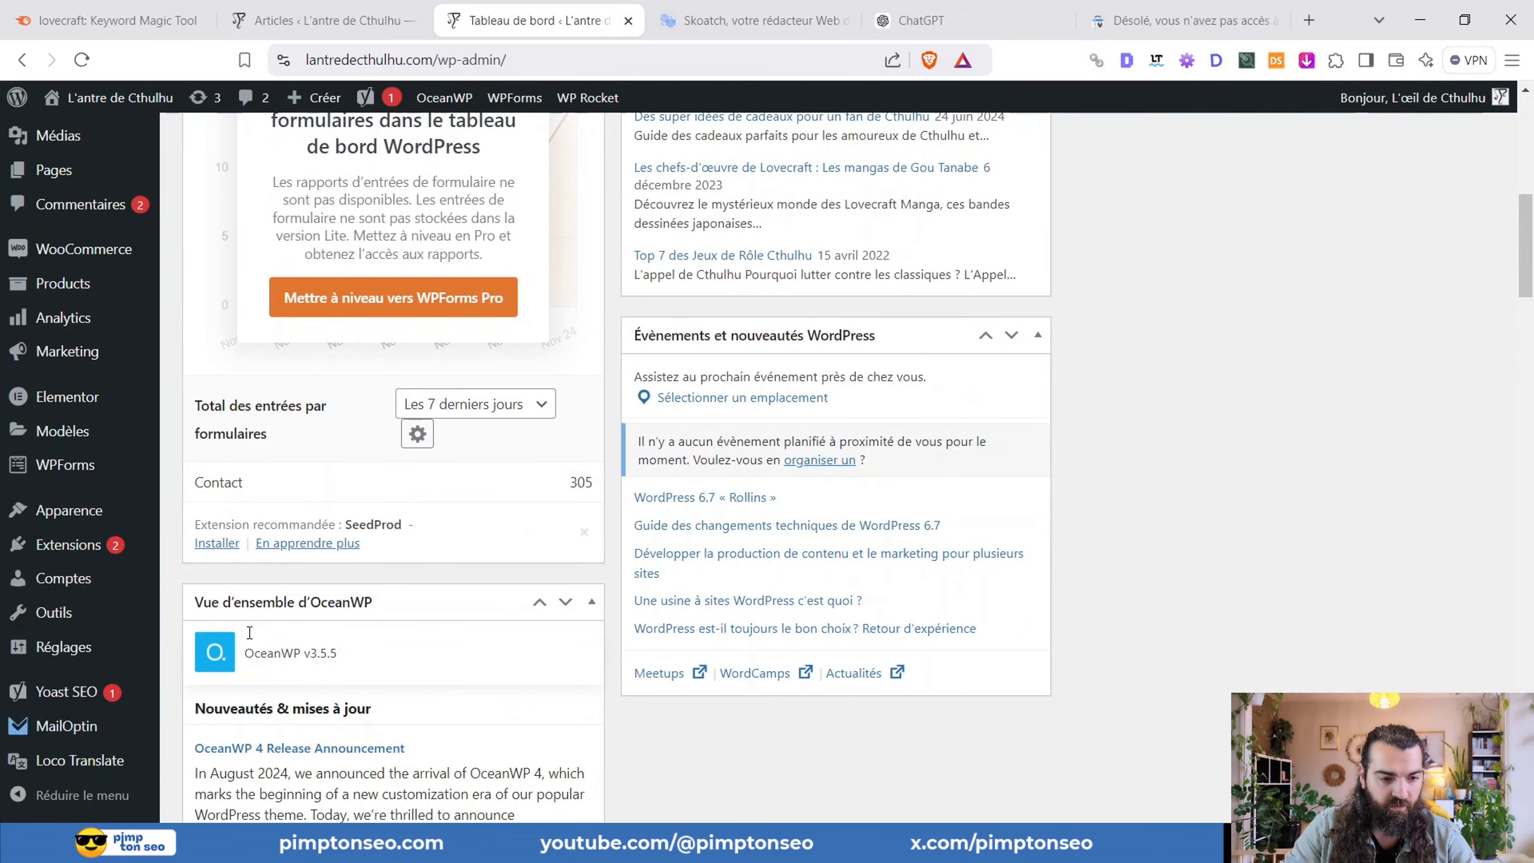
{"action": "mouse_move", "coordinate": [61, 578]}
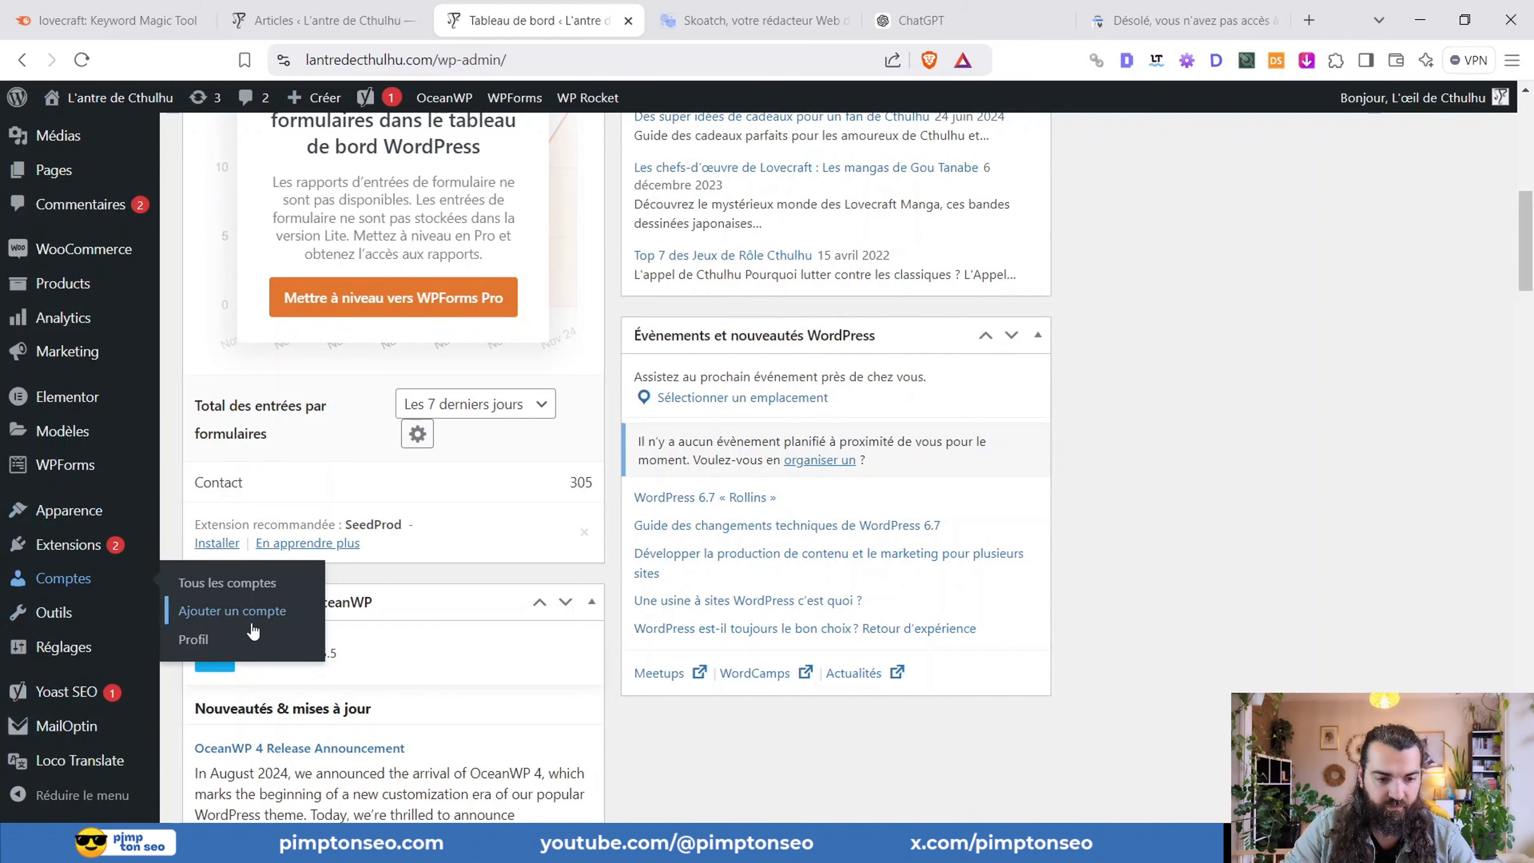
{"action": "left_click", "coordinate": [202, 645]}
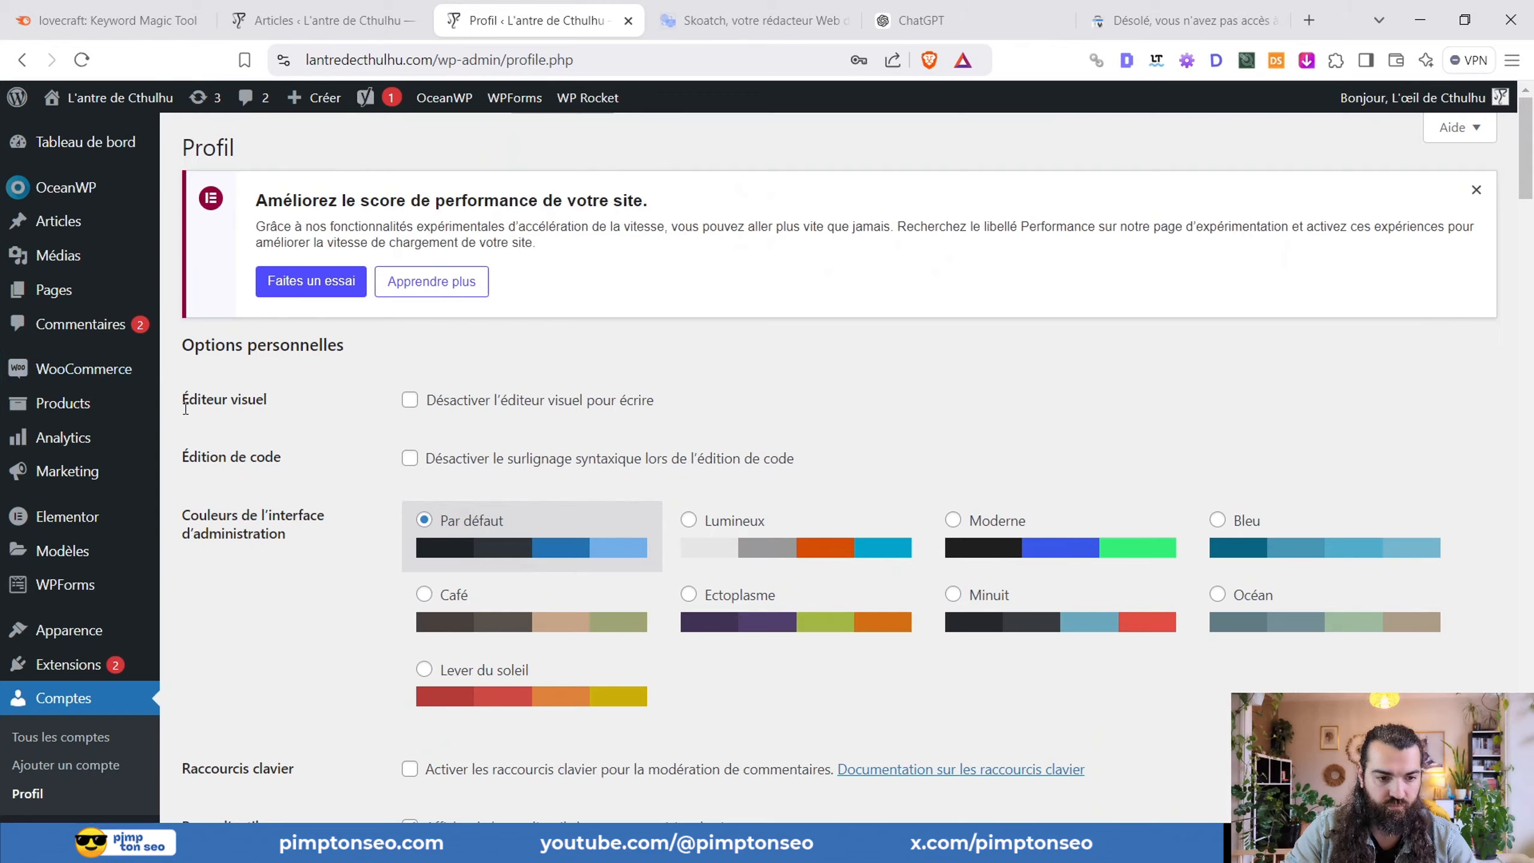
- Copy the account's login name from the WordPress profile into the WordPress identifier field of the Skoatch site form
{"action": "scroll", "coordinate": [185, 409], "scroll_direction": "down", "scroll_amount": 2}
{"action": "scroll", "coordinate": [185, 408], "scroll_direction": "down", "scroll_amount": 10}
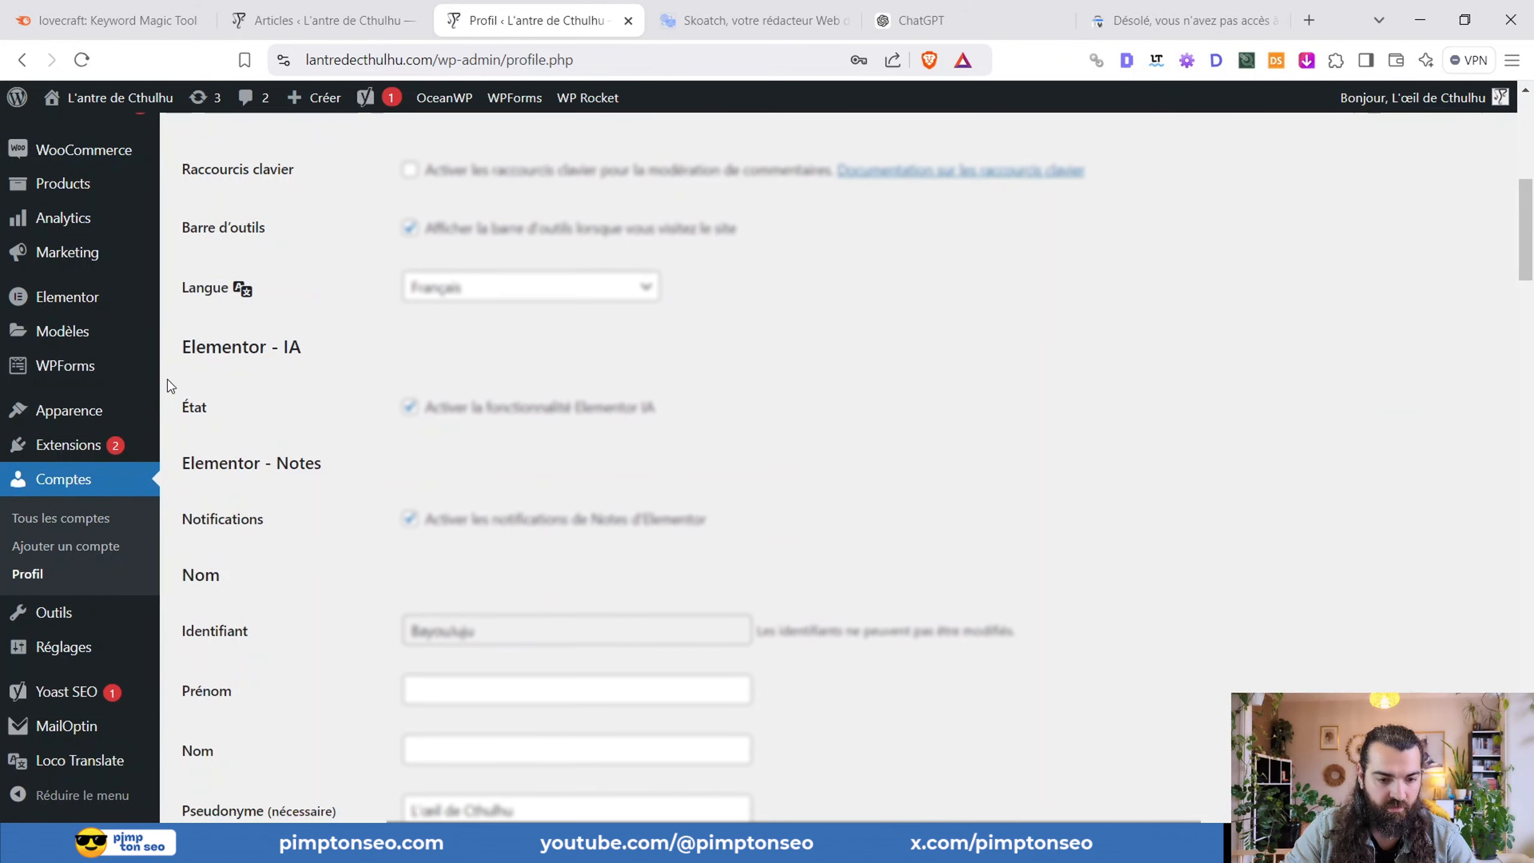
{"action": "scroll", "coordinate": [212, 365], "scroll_direction": "down", "scroll_amount": 1}
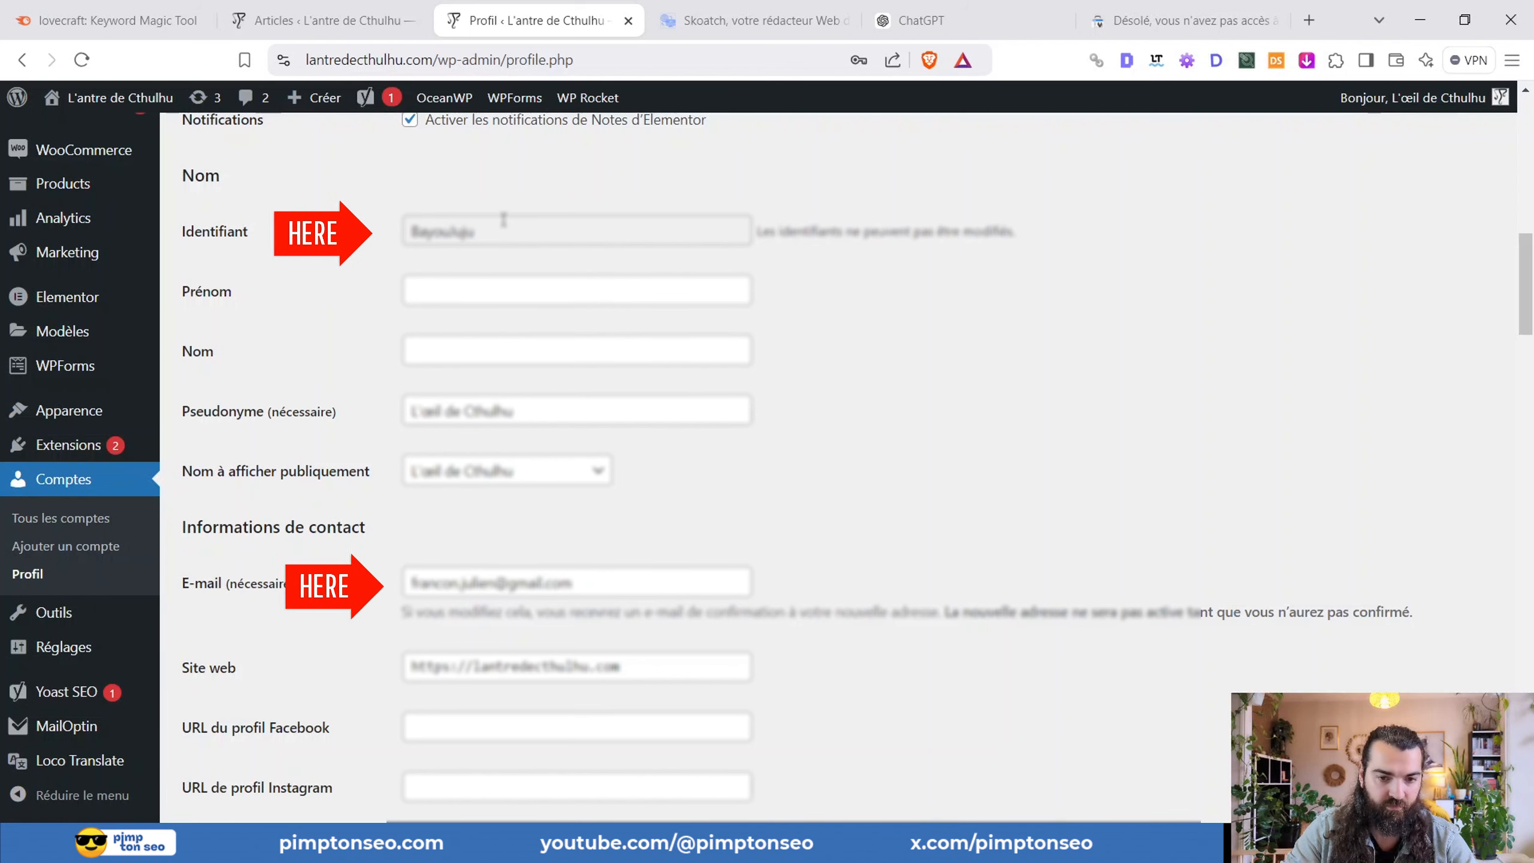
{"action": "left_click_drag", "start_coordinate": [503, 231], "coordinate": [363, 234]}
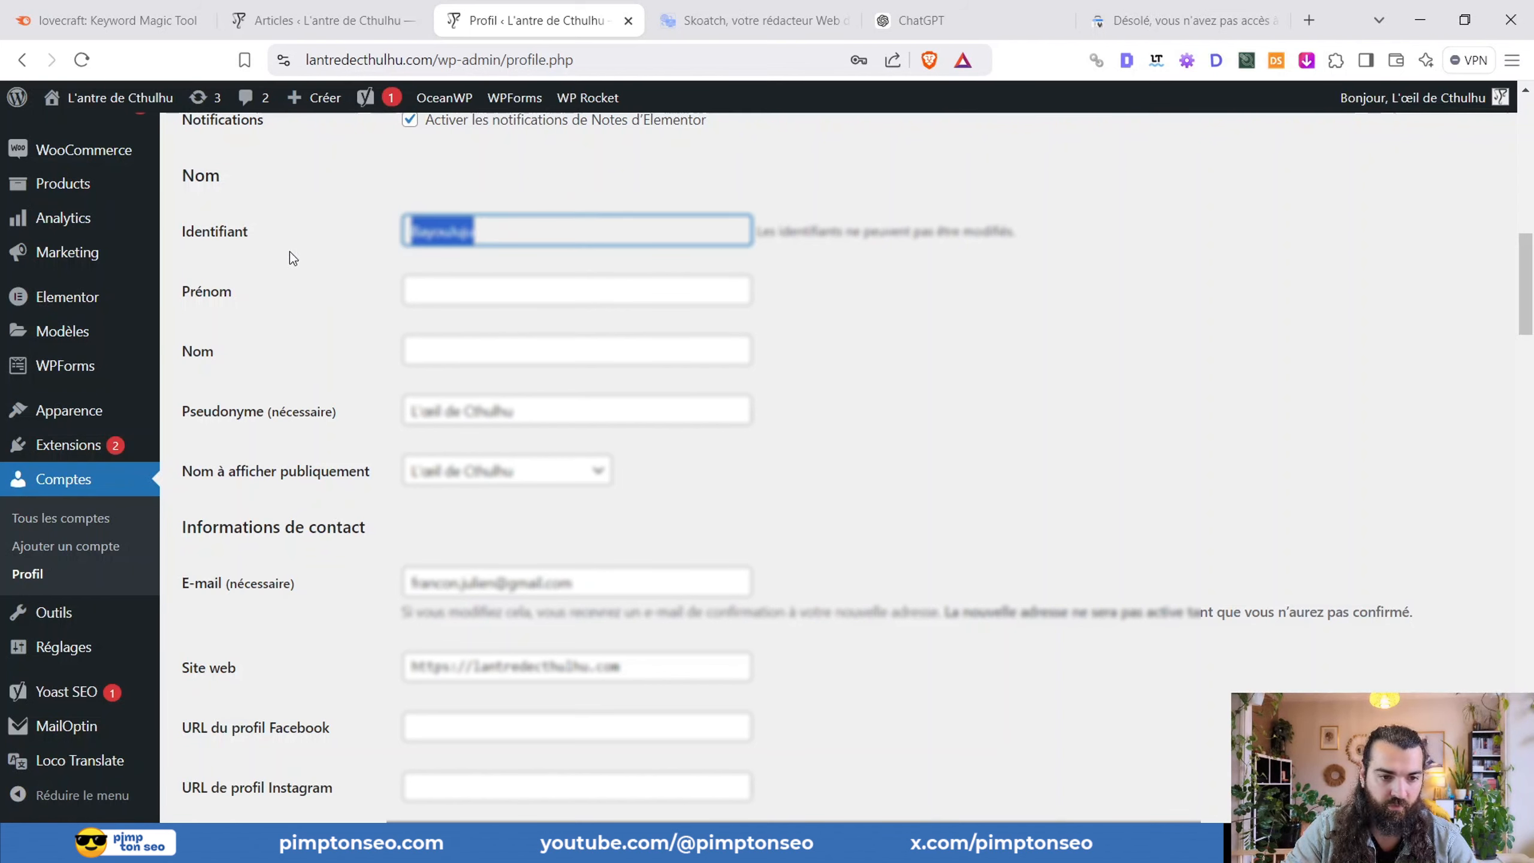
{"action": "left_click", "coordinate": [290, 253]}
{"action": "left_click", "coordinate": [723, 24]}
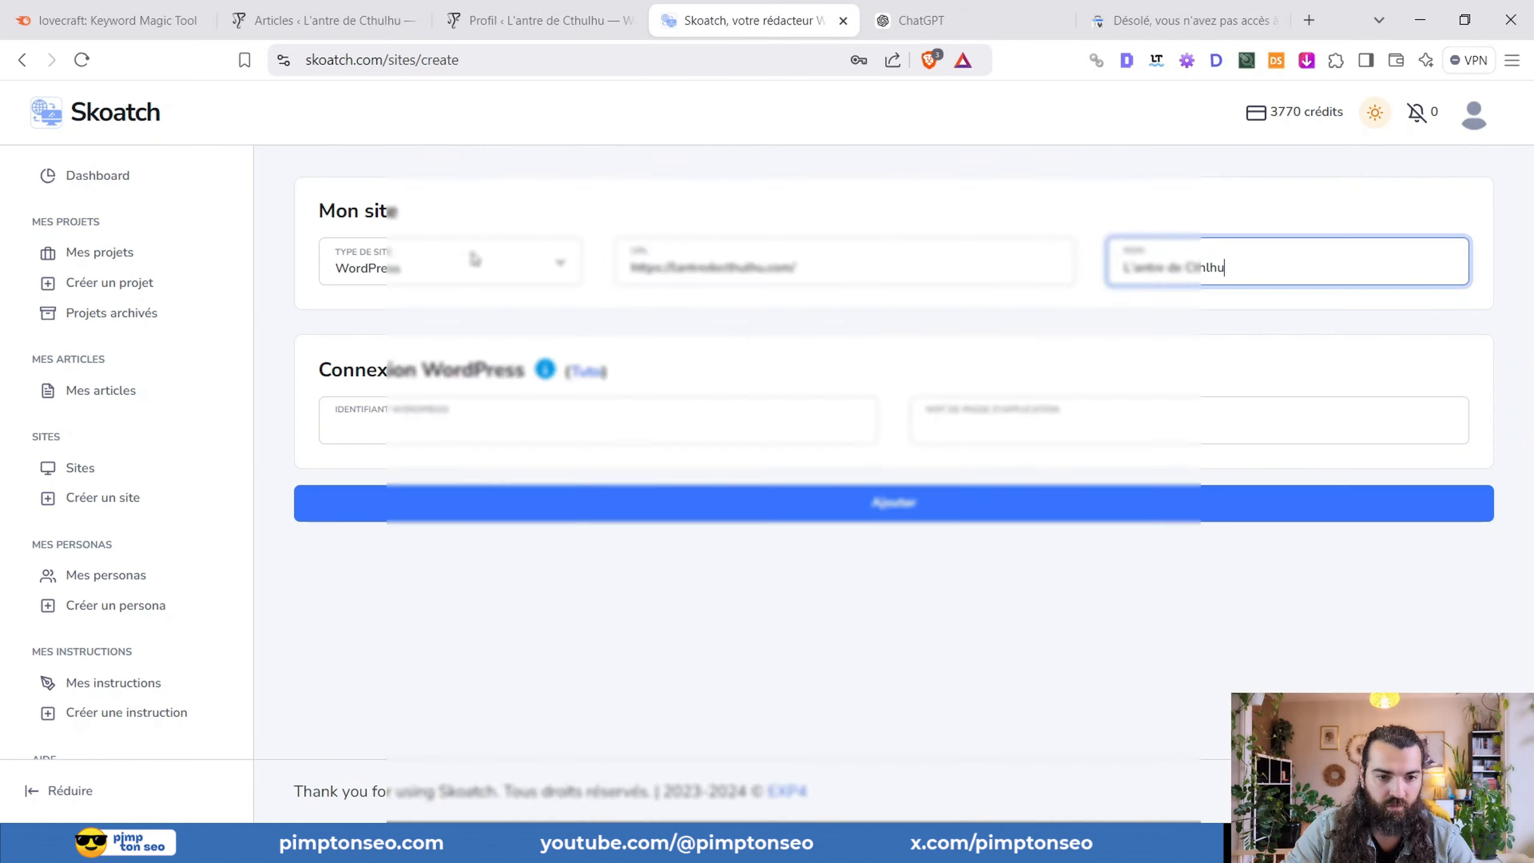
{"action": "left_click", "coordinate": [479, 435]}
{"action": "key", "text": "ctrl+v"}
- Back in the WordPress profile, create an application password named Skoatch
{"action": "left_click", "coordinate": [539, 20]}
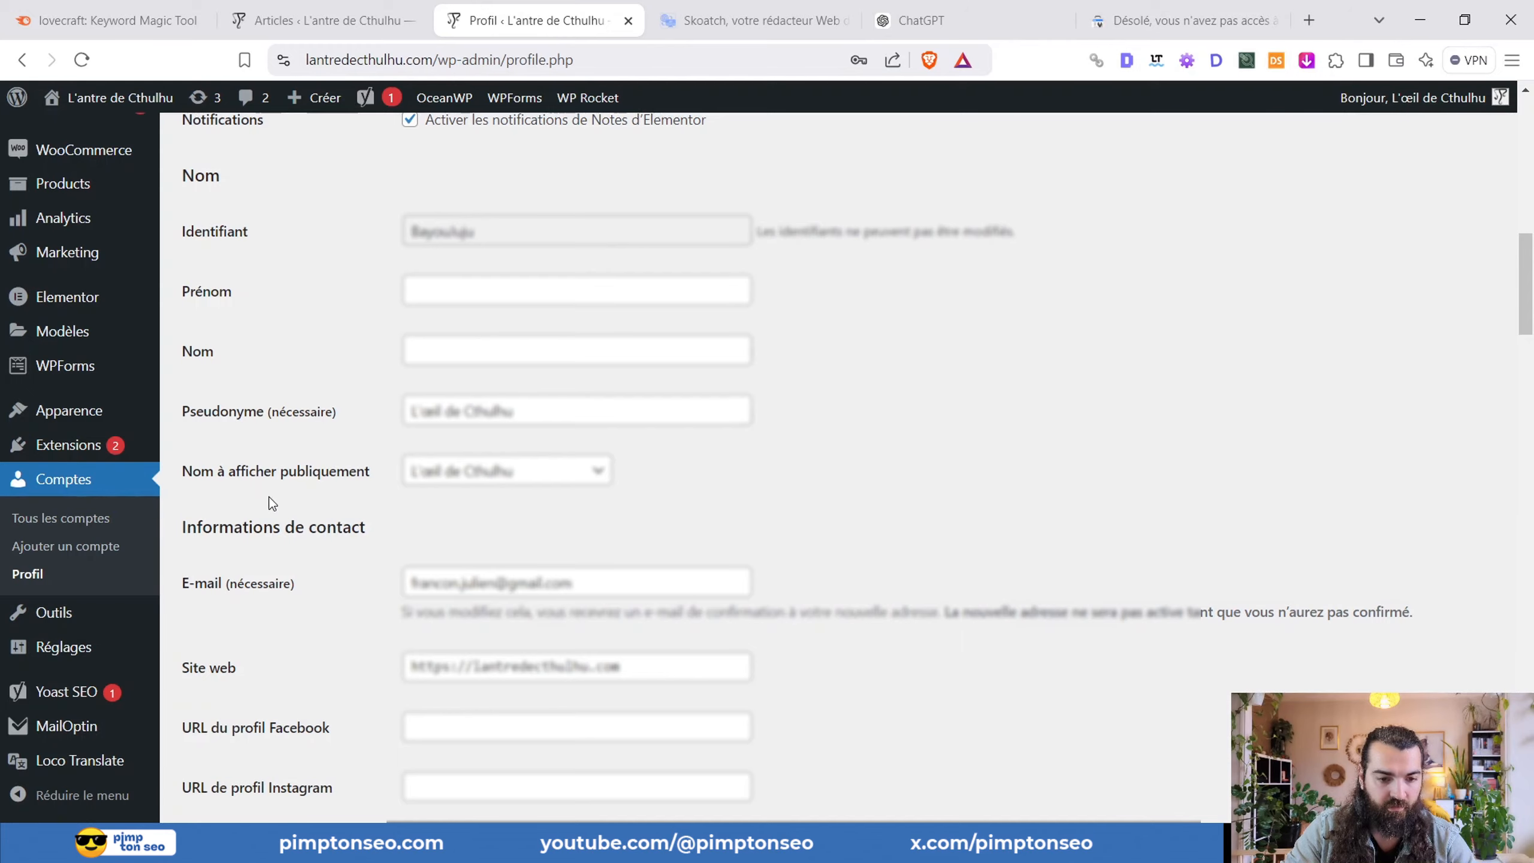
{"action": "scroll", "coordinate": [269, 501], "scroll_direction": "down", "scroll_amount": 15}
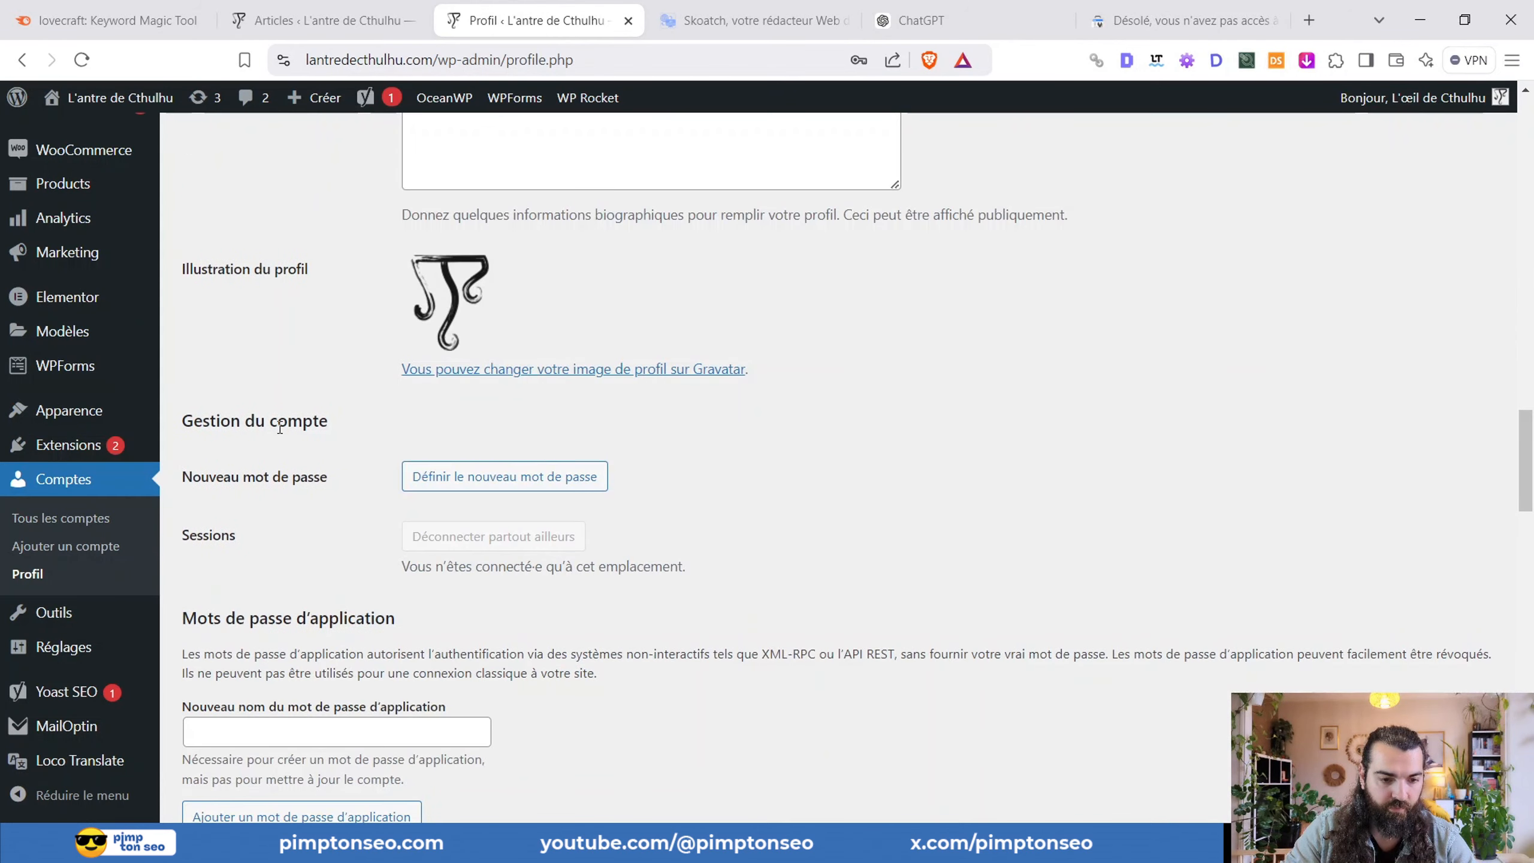
{"action": "scroll", "coordinate": [235, 405], "scroll_direction": "down", "scroll_amount": 5}
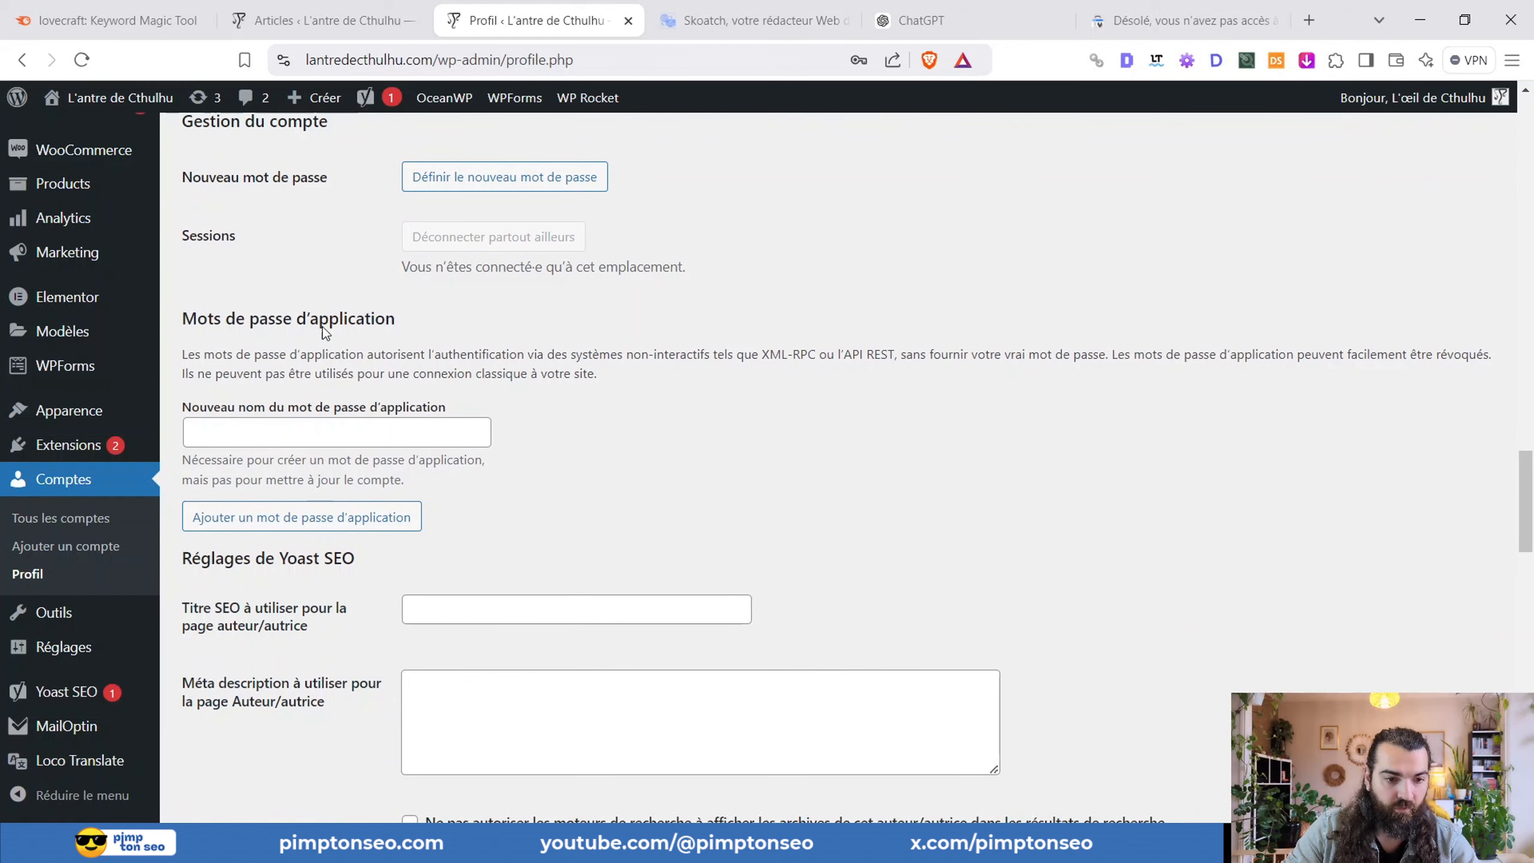
{"action": "left_click", "coordinate": [749, 20]}
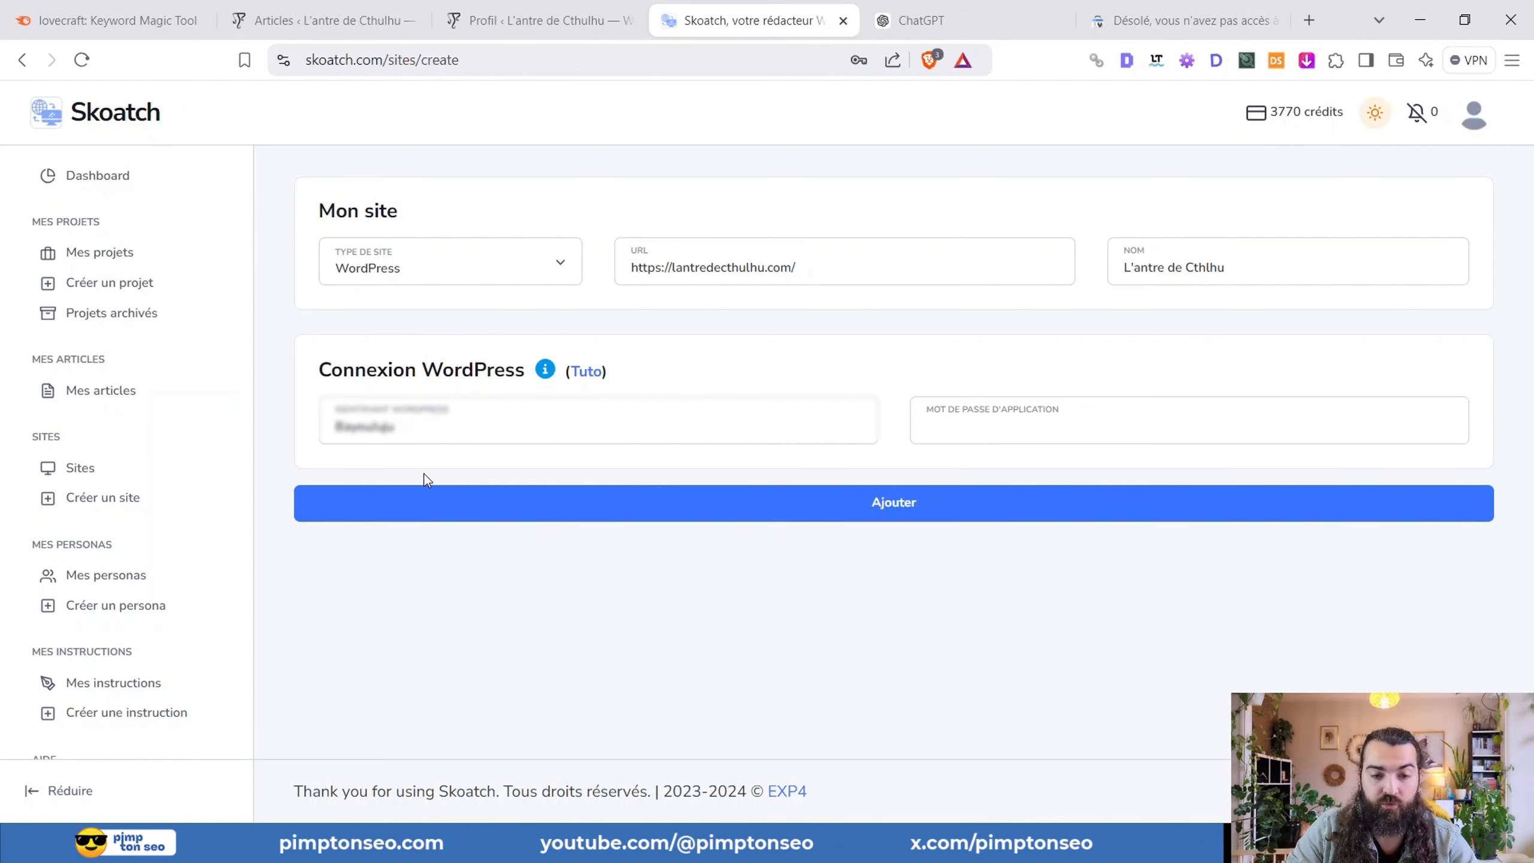
{"action": "left_click", "coordinate": [450, 10]}
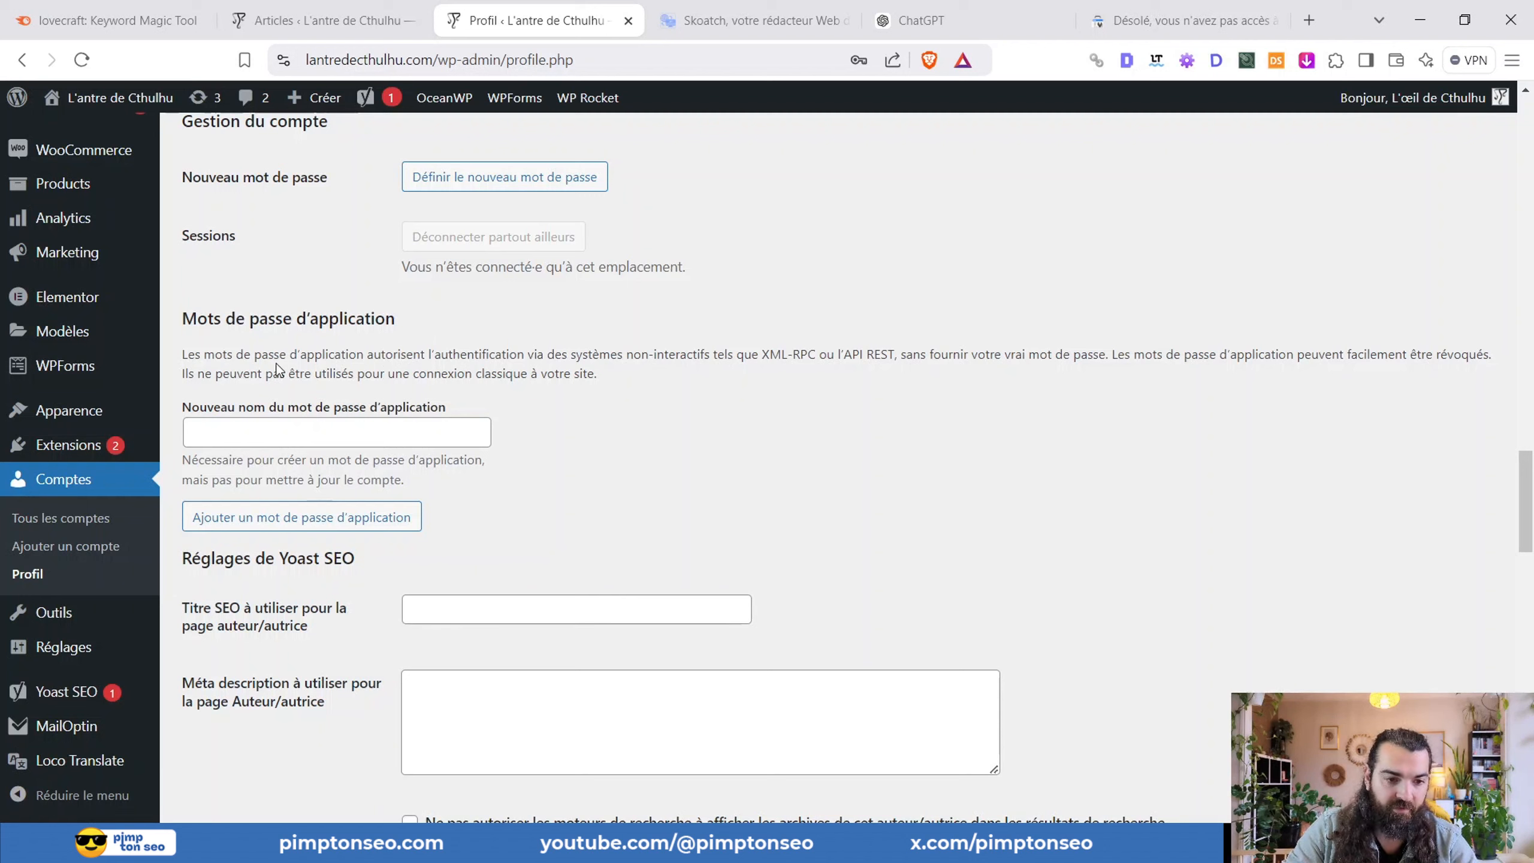
{"action": "left_click", "coordinate": [353, 441]}
{"action": "type", "text": "Skoatch"}
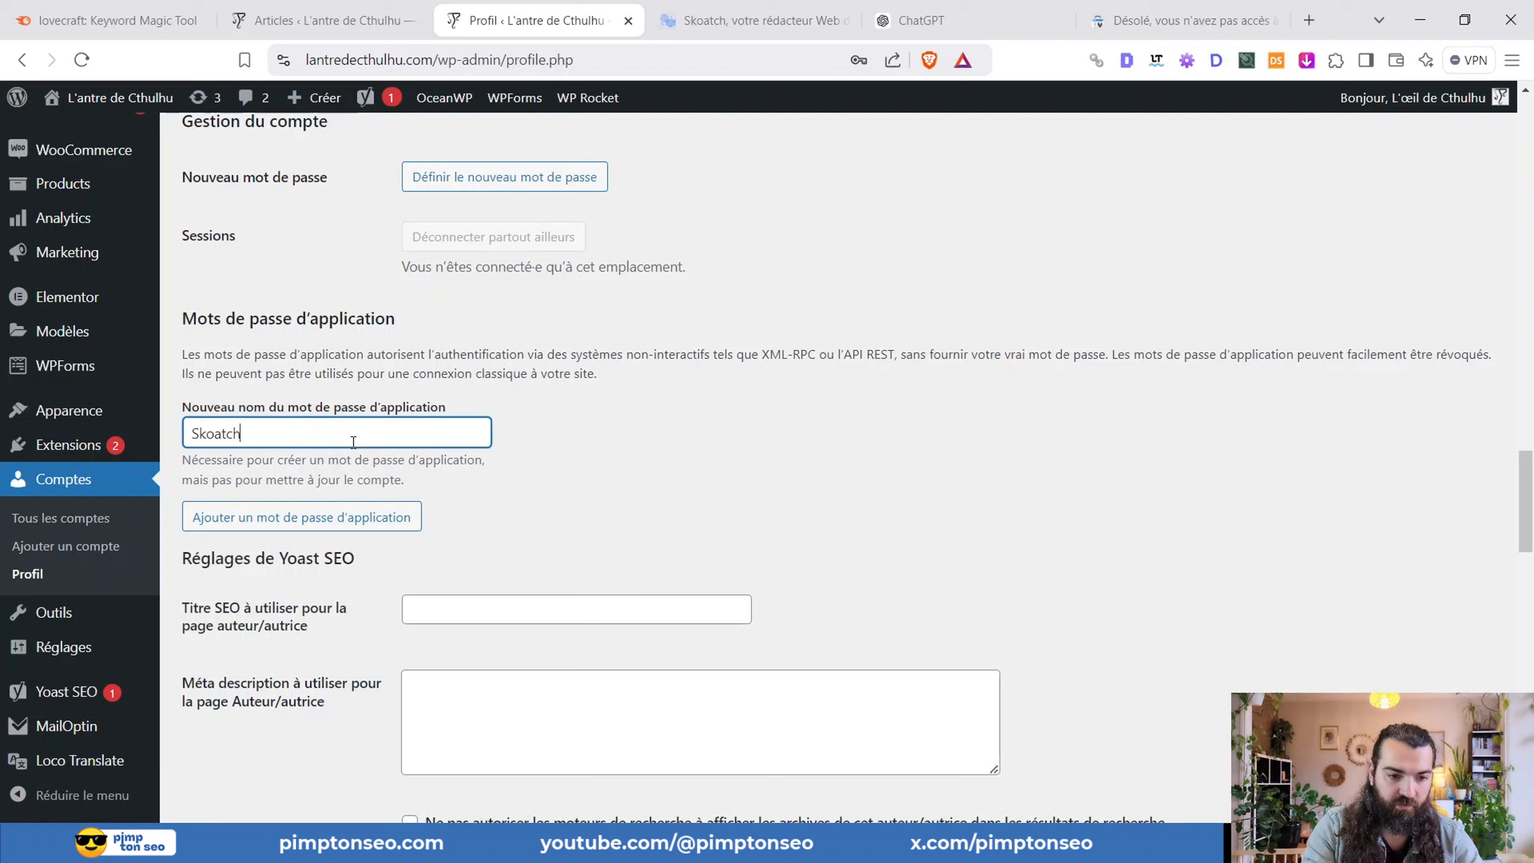
{"action": "left_click", "coordinate": [307, 518]}
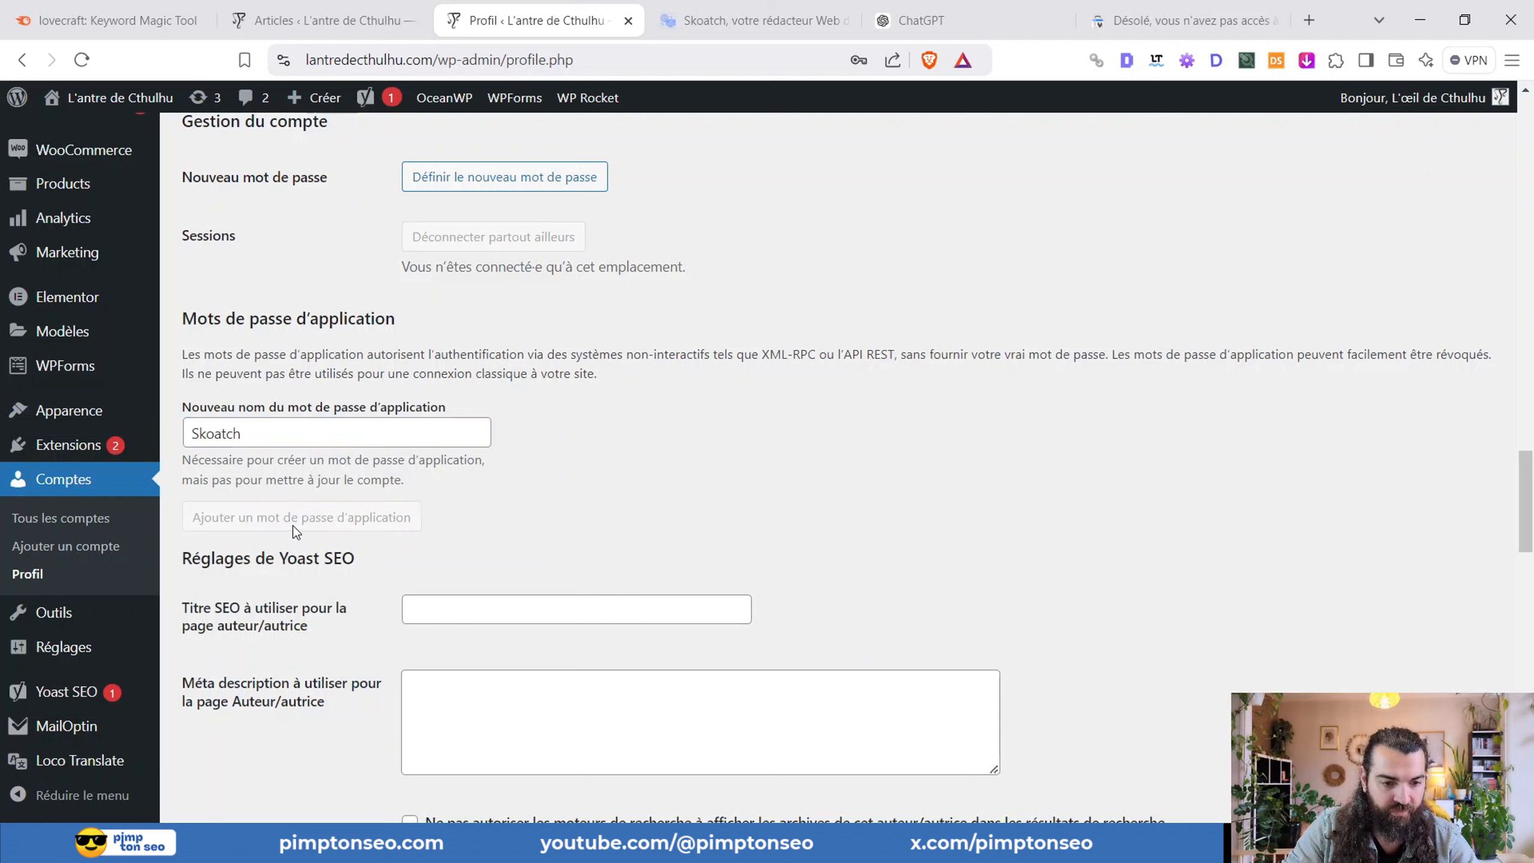
- Copy the generated application password for Skoatch
{"action": "scroll", "coordinate": [341, 481], "scroll_direction": "down", "scroll_amount": 3}
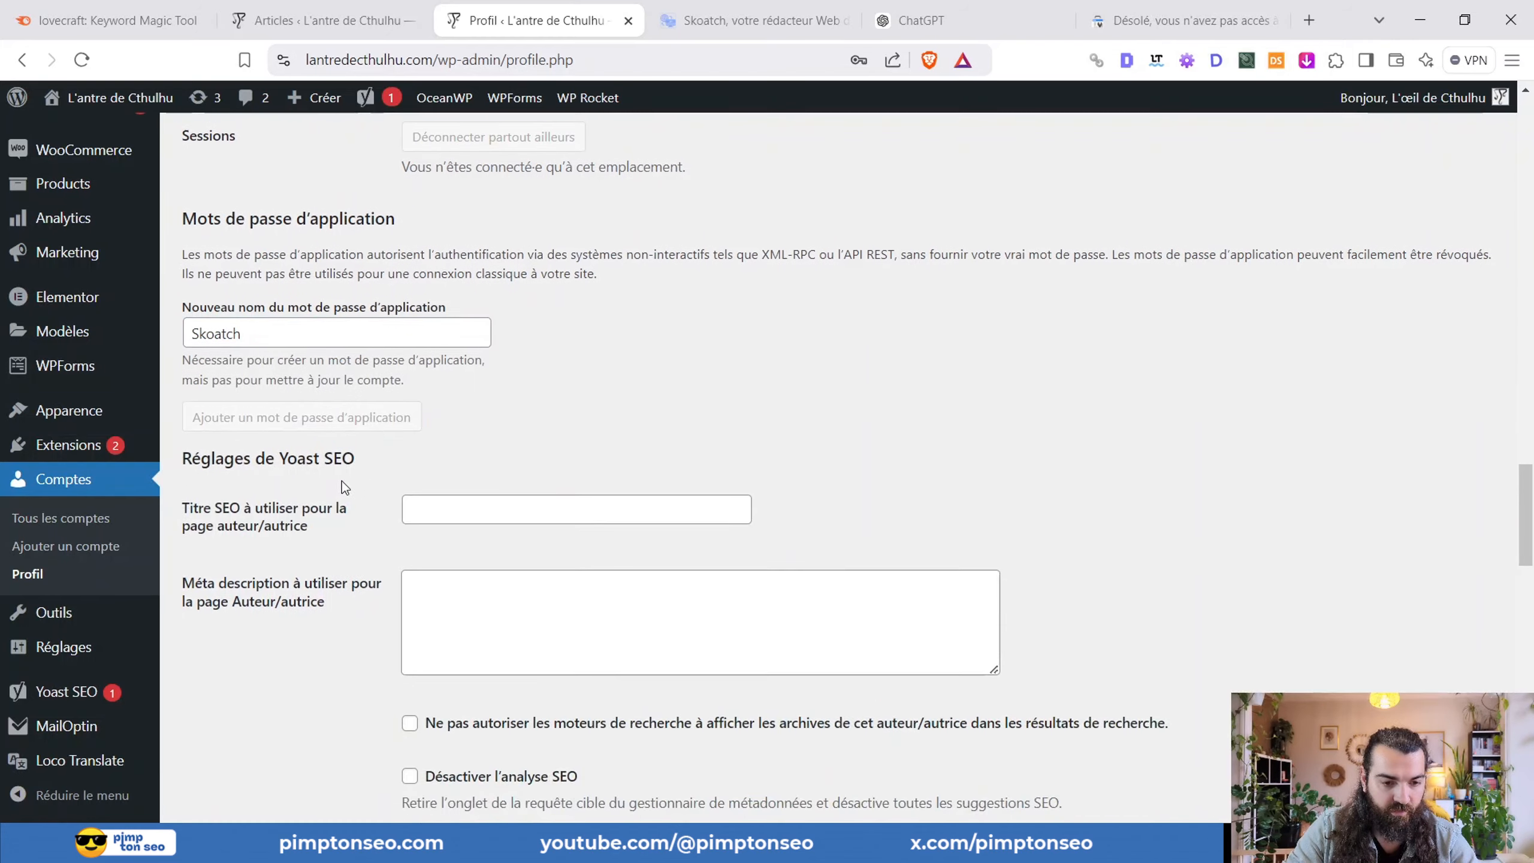
{"action": "left_click_drag", "start_coordinate": [718, 377], "coordinate": [393, 388]}
{"action": "left_click", "coordinate": [775, 379]}
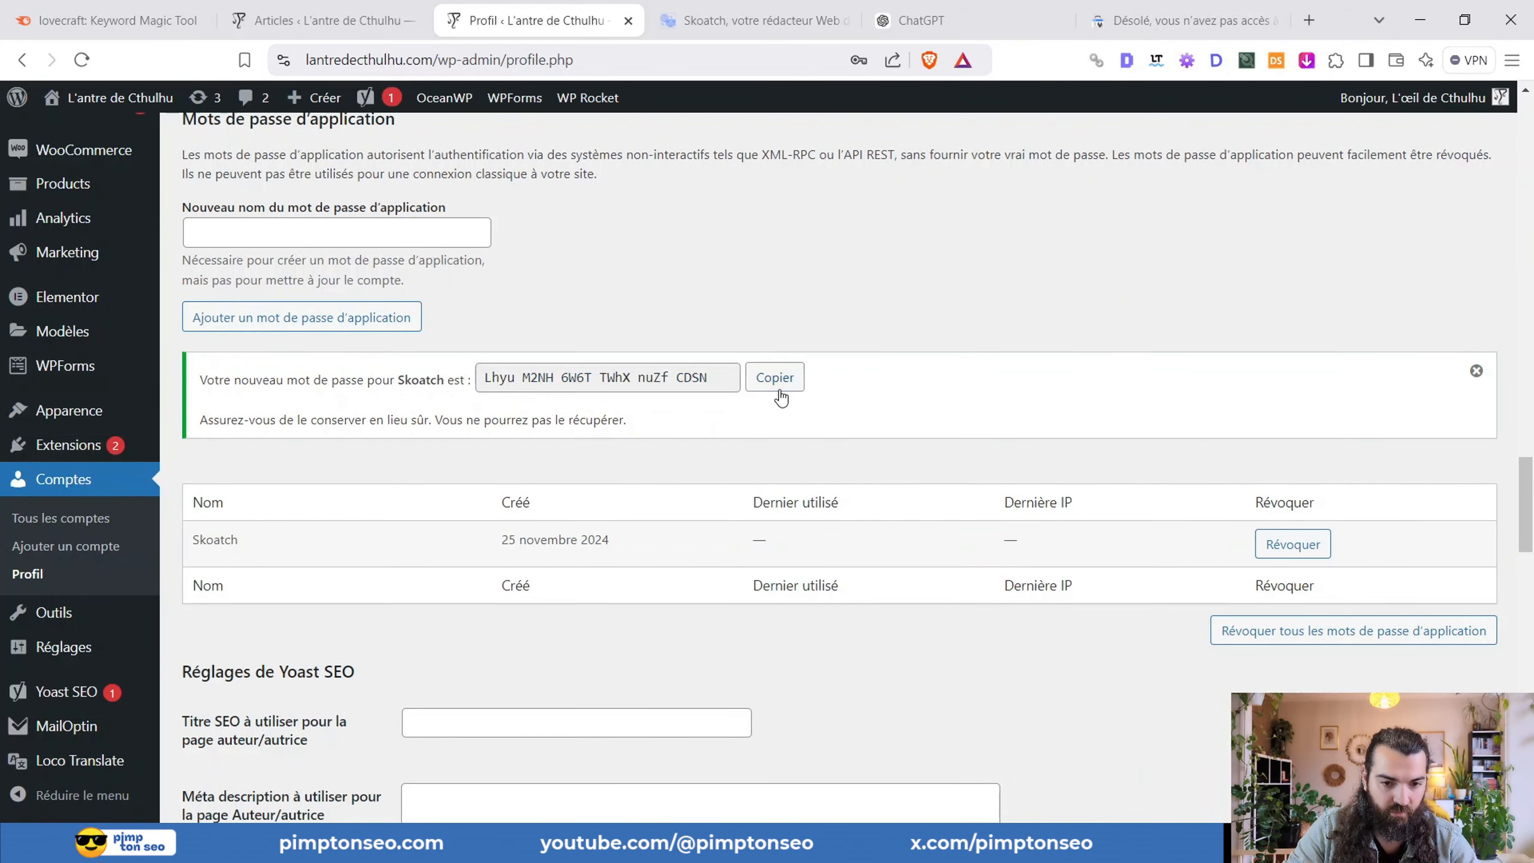
- Save the WordPress profile with its new application password
{"action": "scroll", "coordinate": [353, 496], "scroll_direction": "down", "scroll_amount": 10}
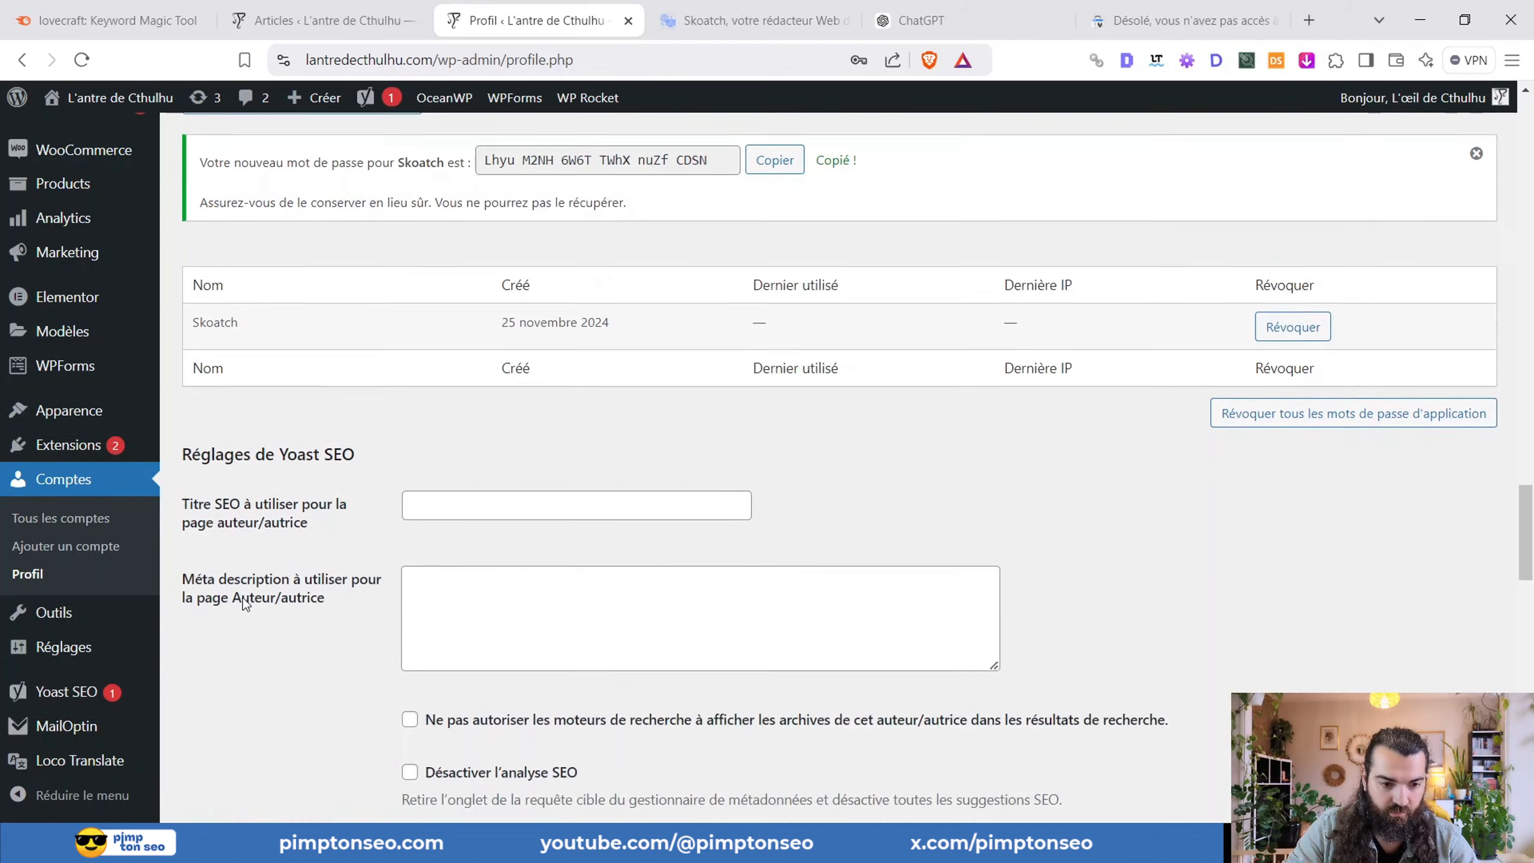
{"action": "scroll", "coordinate": [244, 592], "scroll_direction": "down", "scroll_amount": 2}
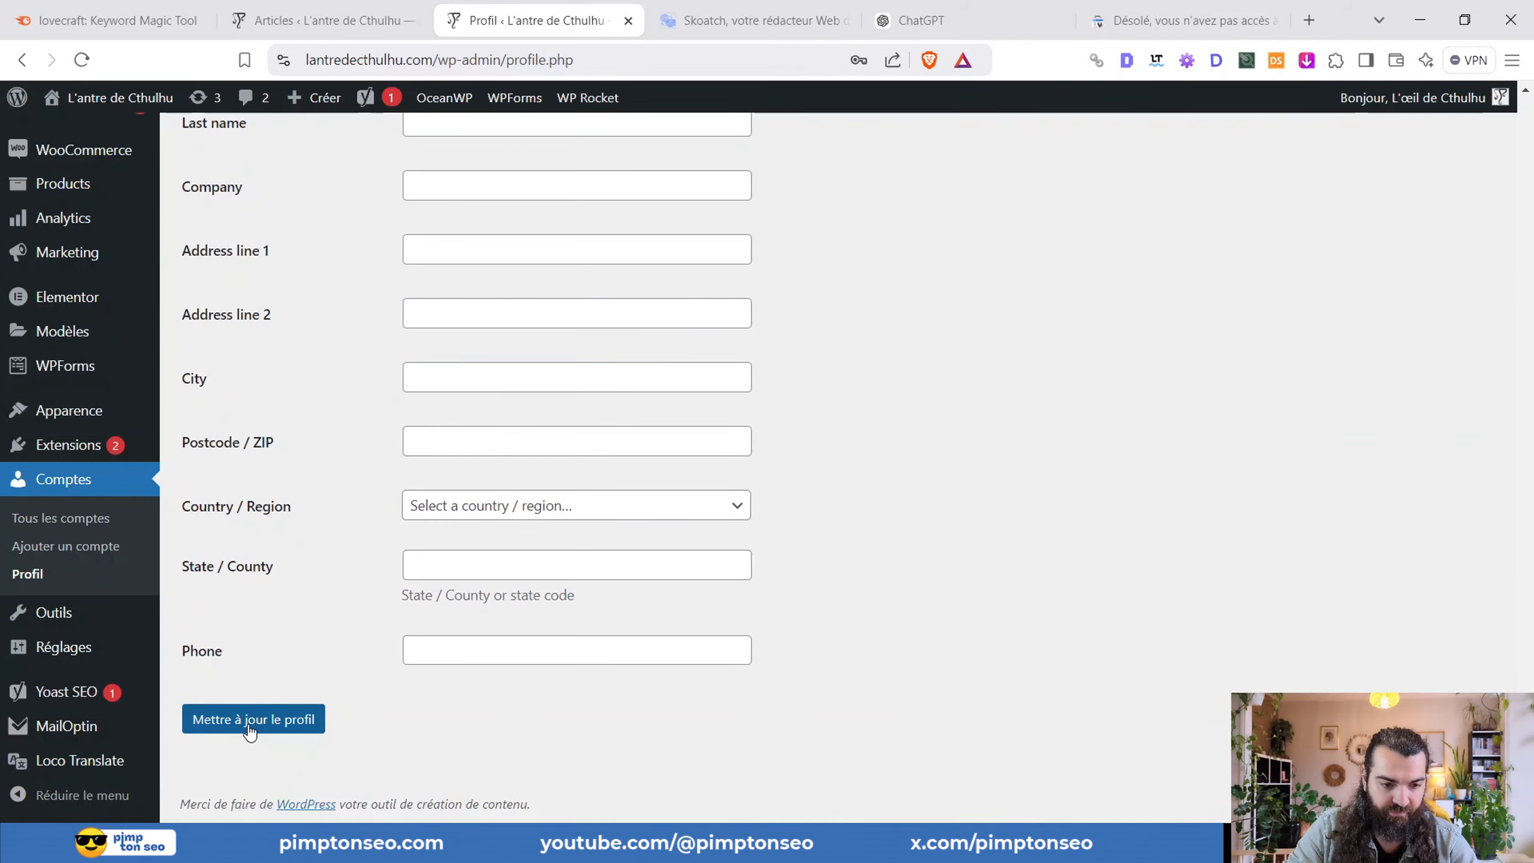
{"action": "left_click", "coordinate": [250, 722]}
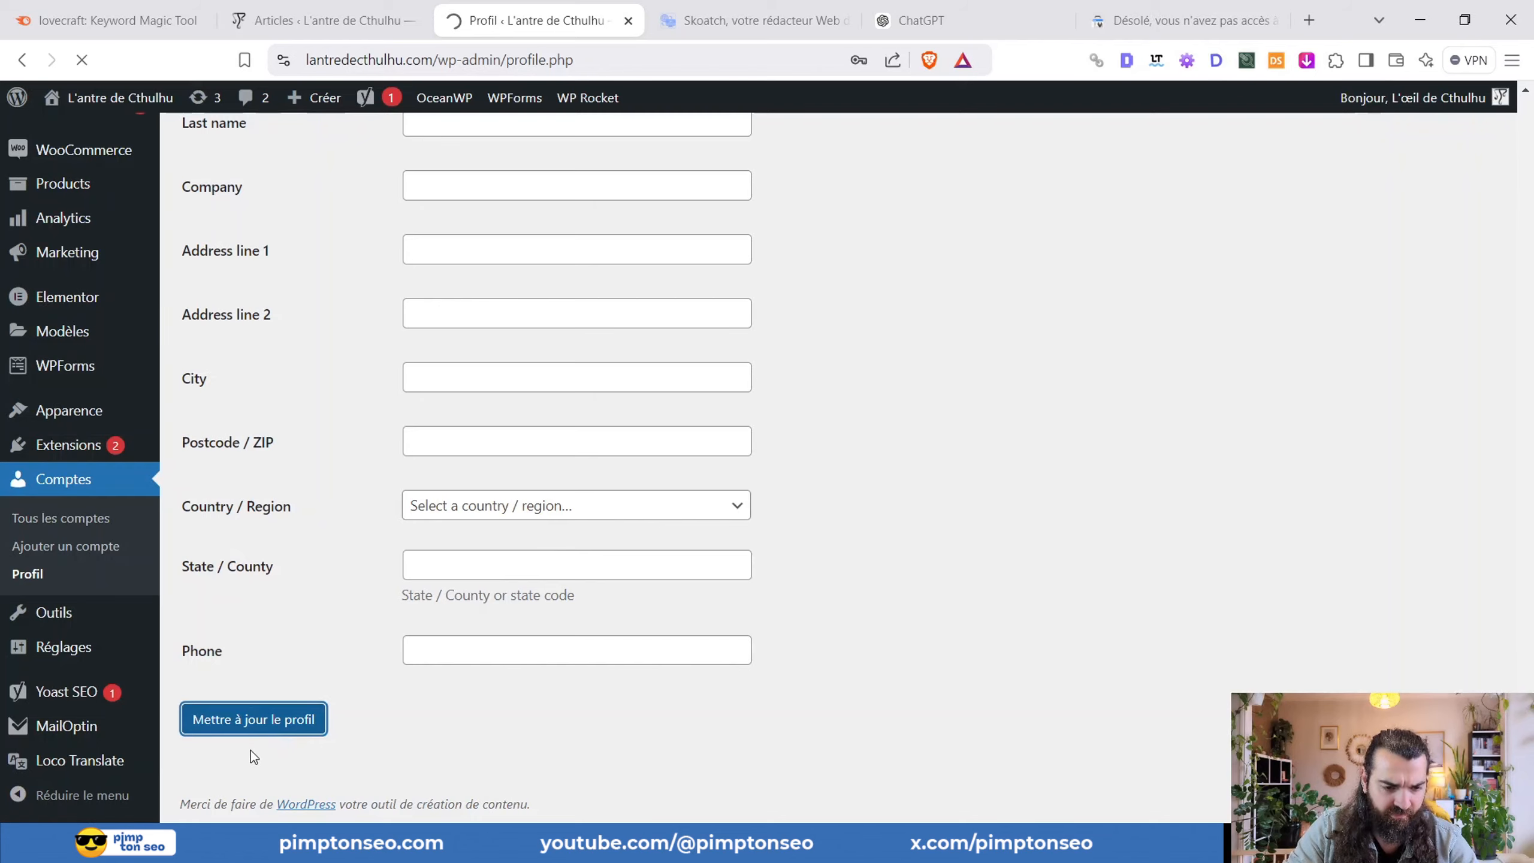
{"action": "scroll", "coordinate": [232, 362], "scroll_direction": "up", "scroll_amount": 12}
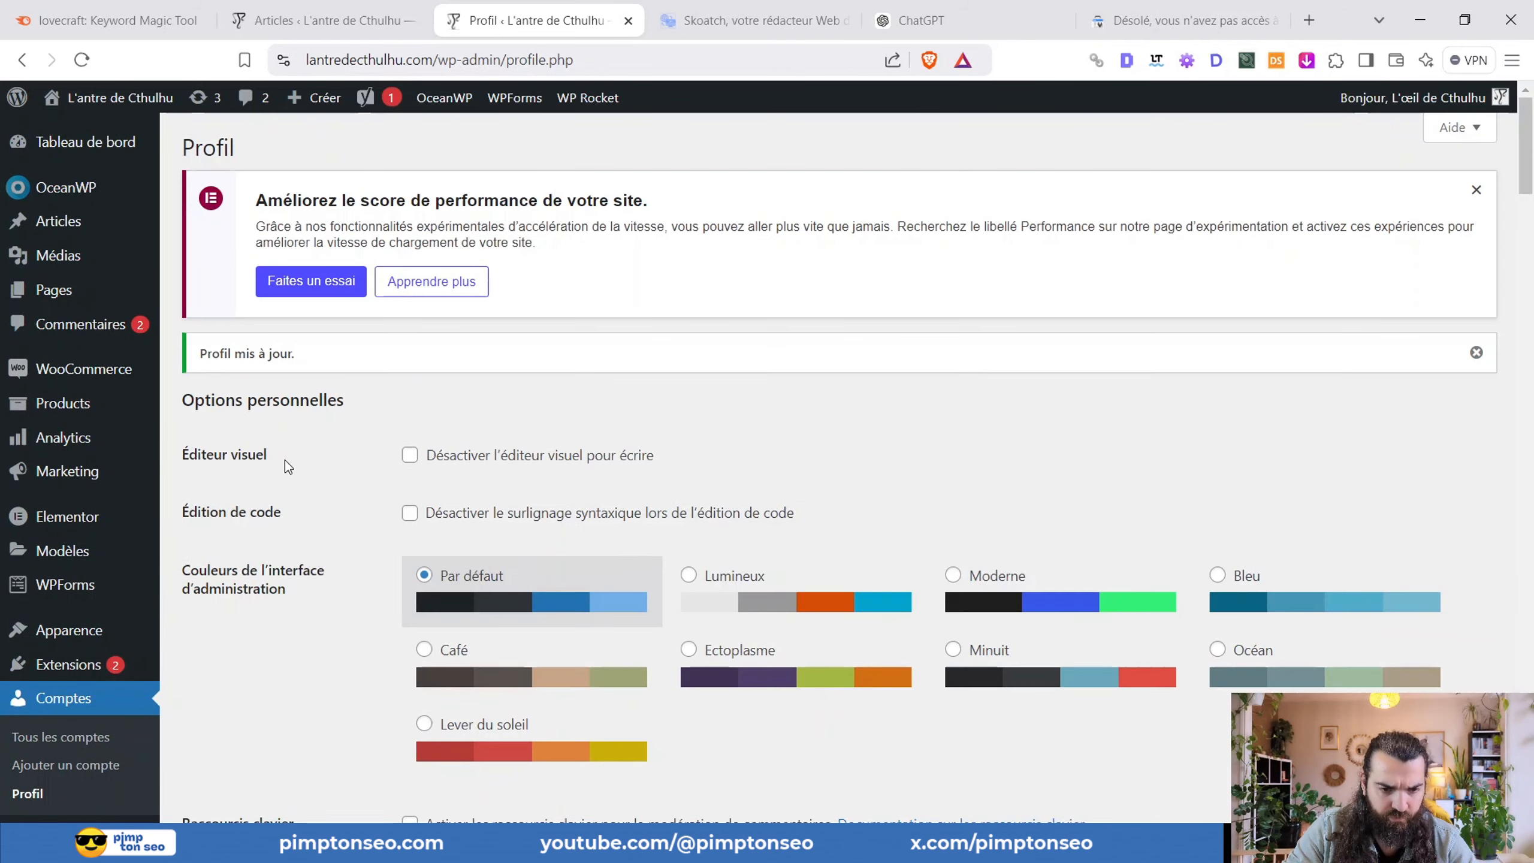
{"action": "scroll", "coordinate": [288, 466], "scroll_direction": "down", "scroll_amount": 4}
{"action": "scroll", "coordinate": [288, 469], "scroll_direction": "down", "scroll_amount": 2}
{"action": "scroll", "coordinate": [288, 469], "scroll_direction": "up", "scroll_amount": 3}
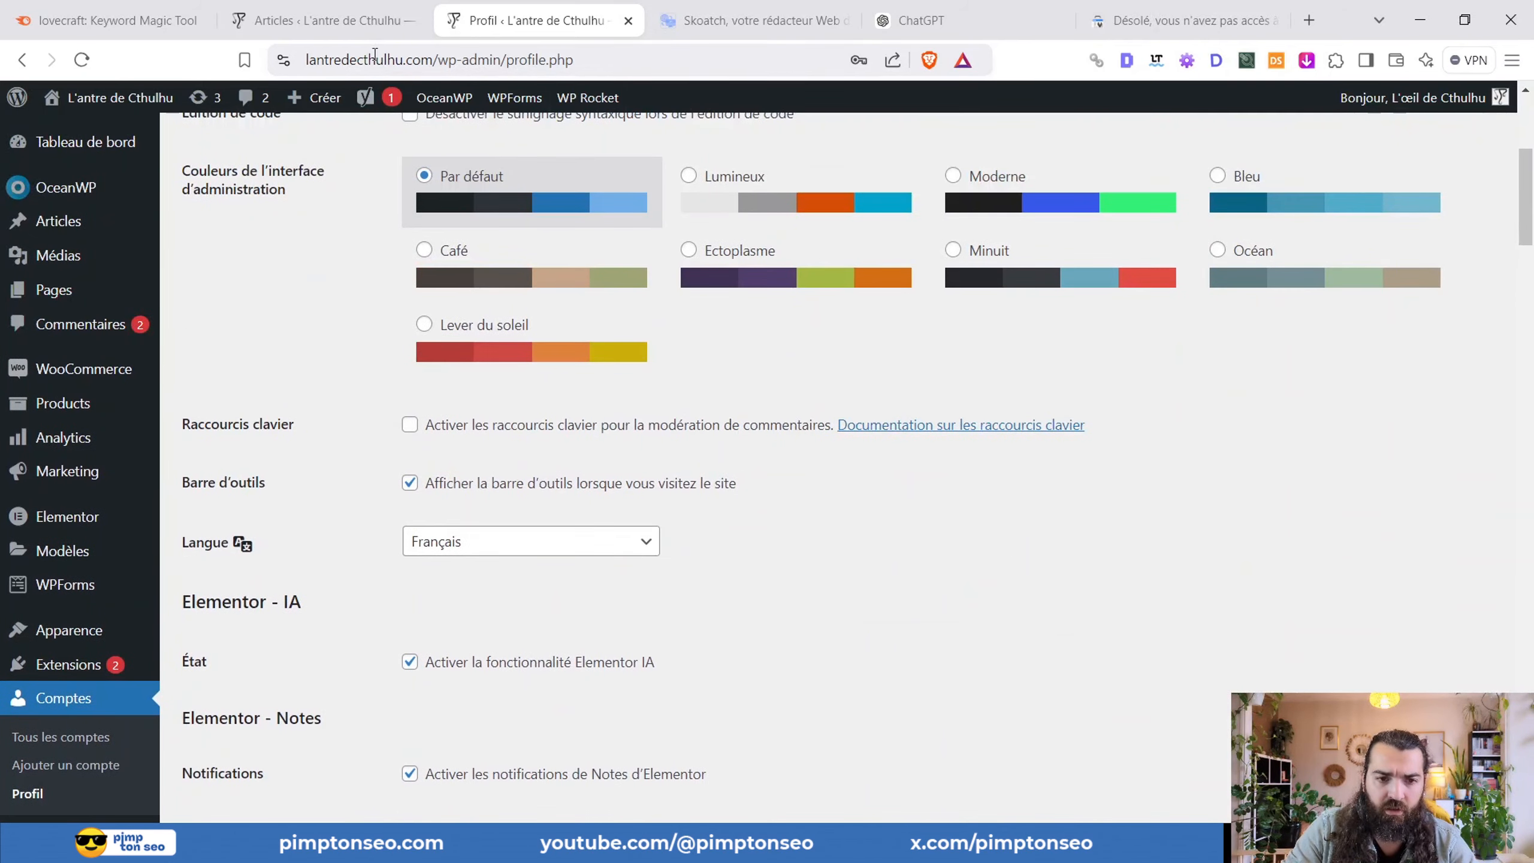
- Return to the Skoatch site form, paste the application password into its field and add the site
{"action": "left_click", "coordinate": [720, 23]}
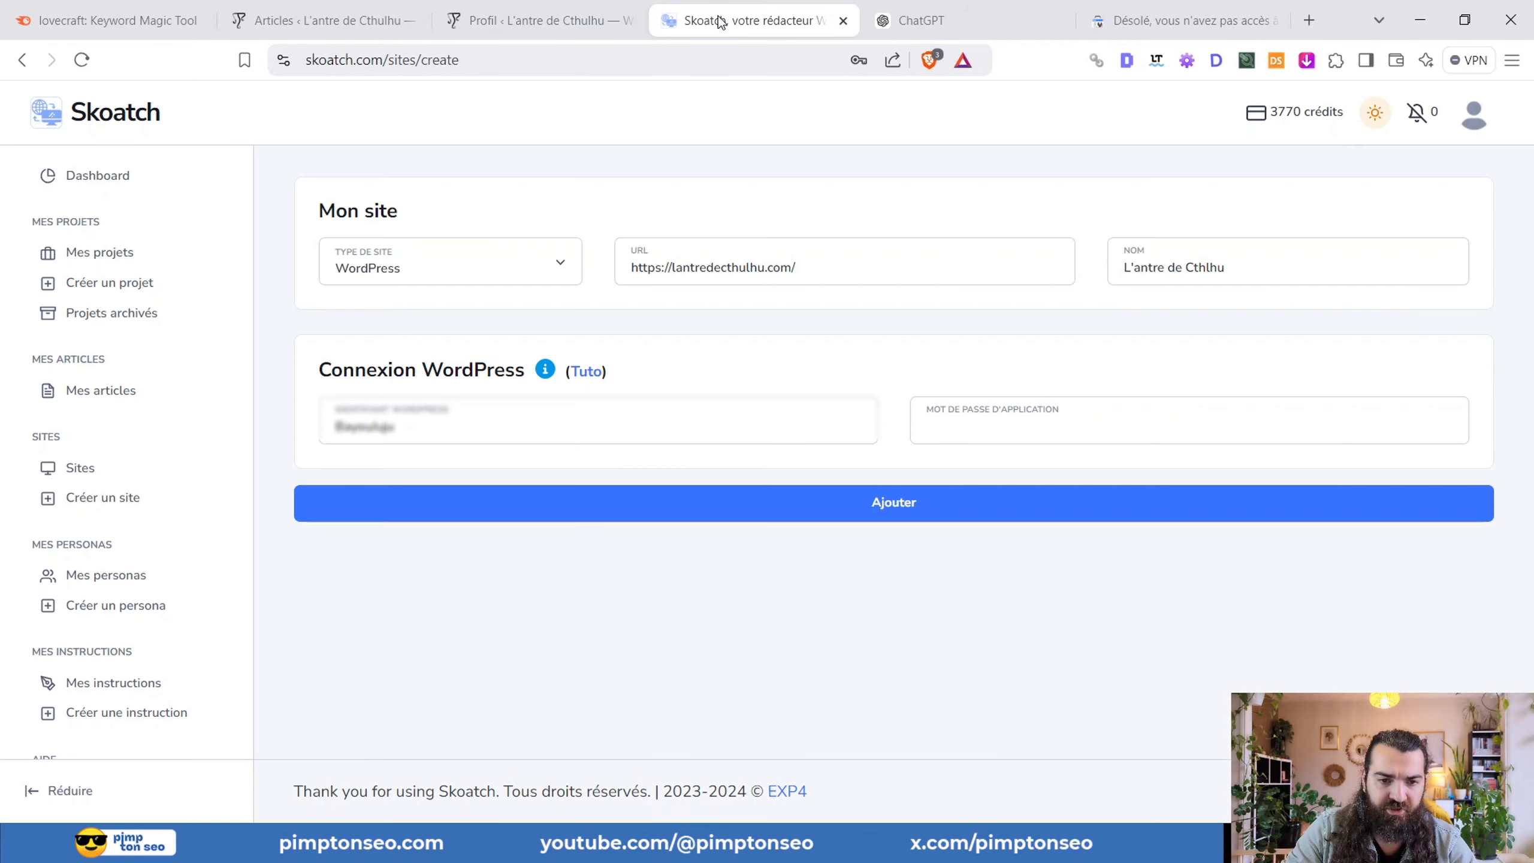
{"action": "left_click", "coordinate": [981, 423]}
{"action": "key", "text": "ctrl+v"}
{"action": "left_click", "coordinate": [906, 514]}
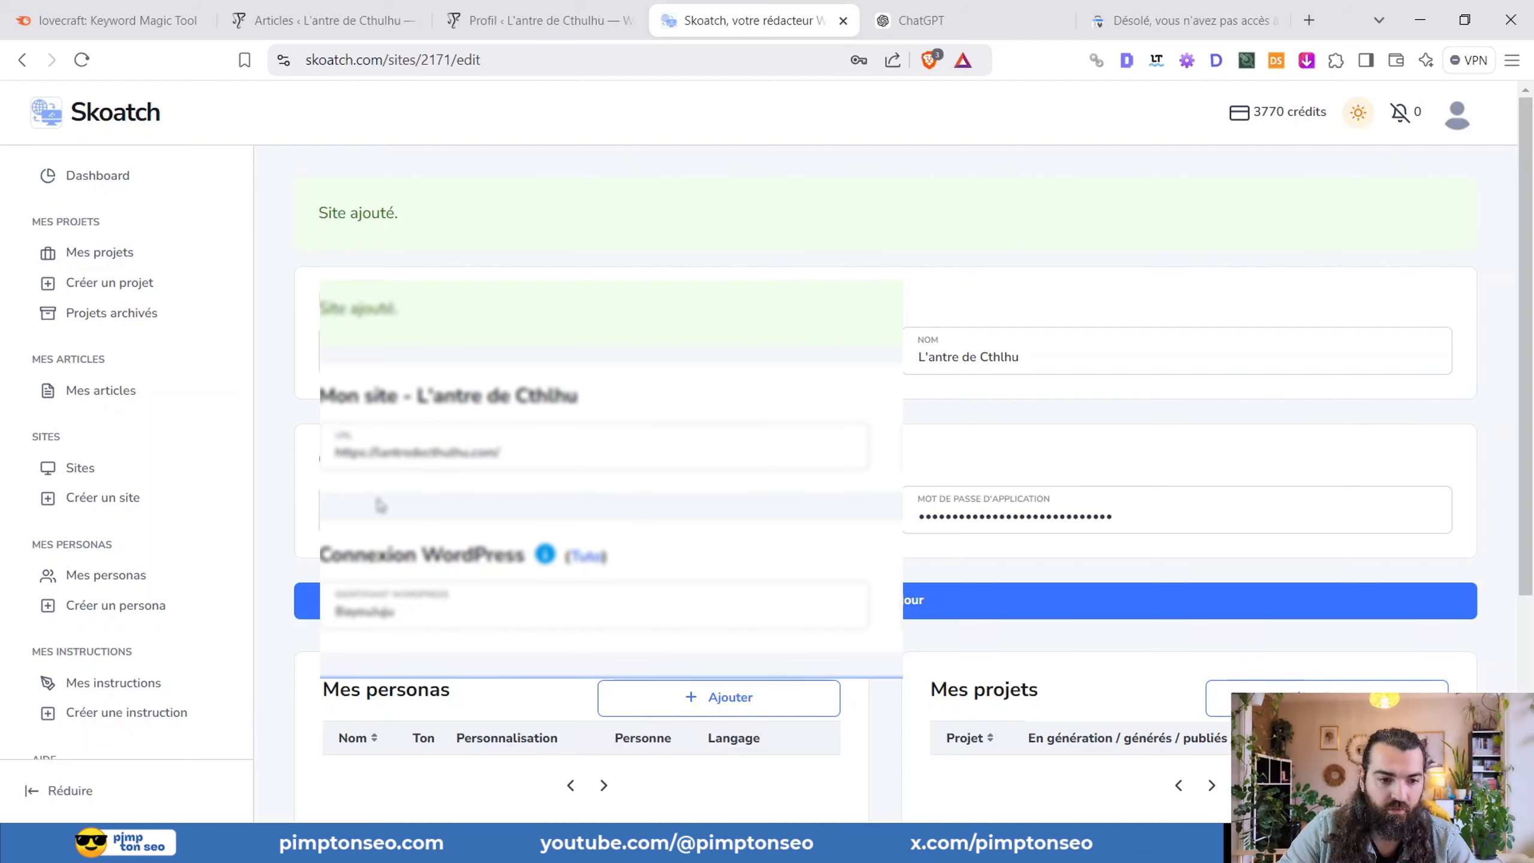
- Examine the added site's page, including its WordPress connection, personas, projects and articles sections
{"action": "scroll", "coordinate": [300, 436], "scroll_direction": "down", "scroll_amount": 2}
{"action": "scroll", "coordinate": [300, 436], "scroll_direction": "down", "scroll_amount": 1}
{"action": "scroll", "coordinate": [284, 441], "scroll_direction": "up", "scroll_amount": 3}
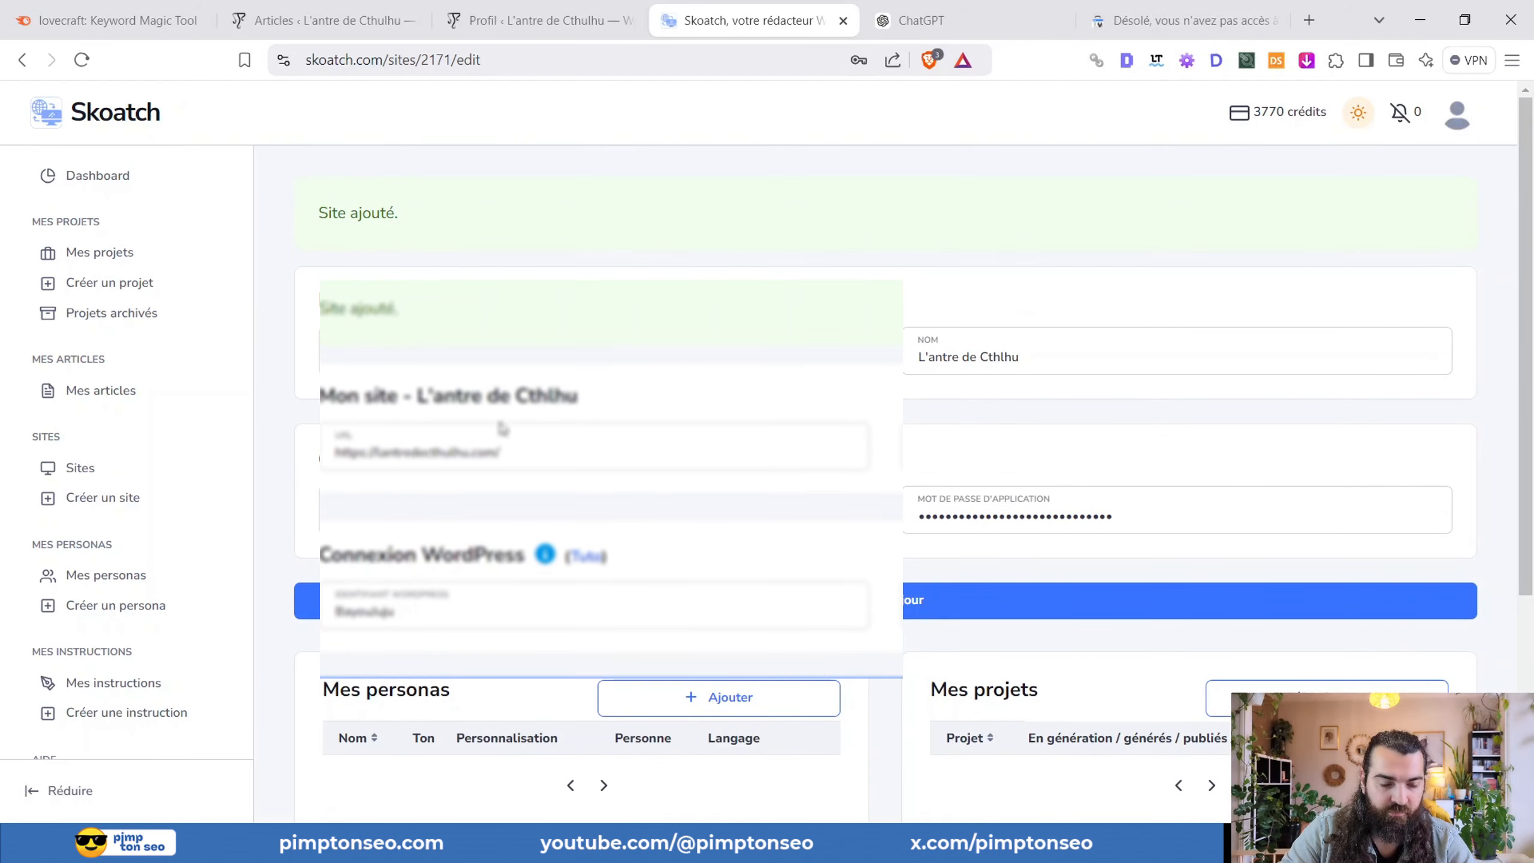
{"action": "scroll", "coordinate": [265, 450], "scroll_direction": "down", "scroll_amount": 2}
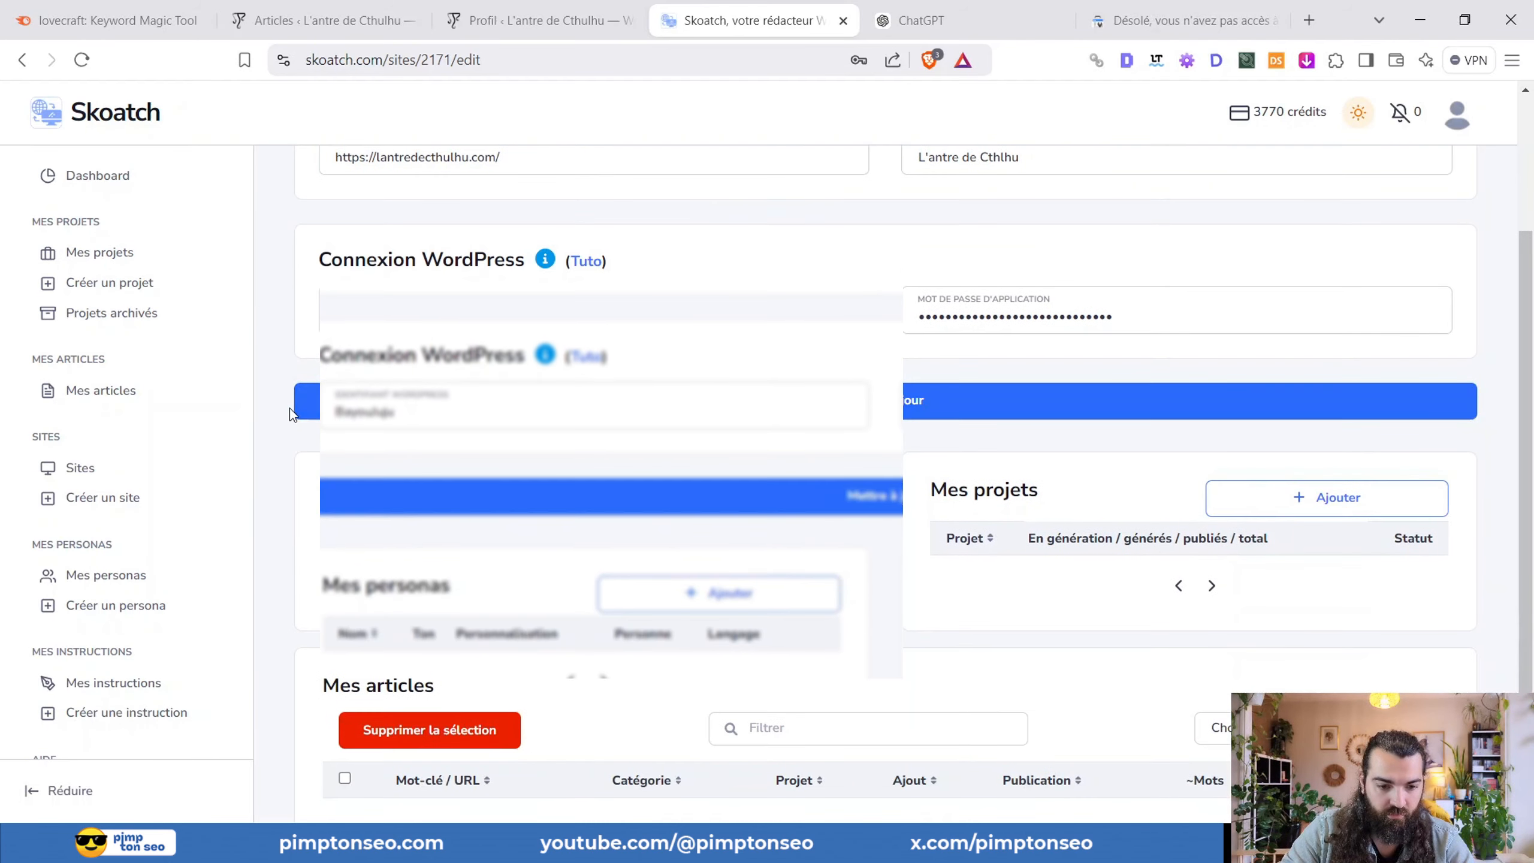
{"action": "scroll", "coordinate": [290, 408], "scroll_direction": "up", "scroll_amount": 1}
{"action": "scroll", "coordinate": [290, 408], "scroll_direction": "down", "scroll_amount": 1}
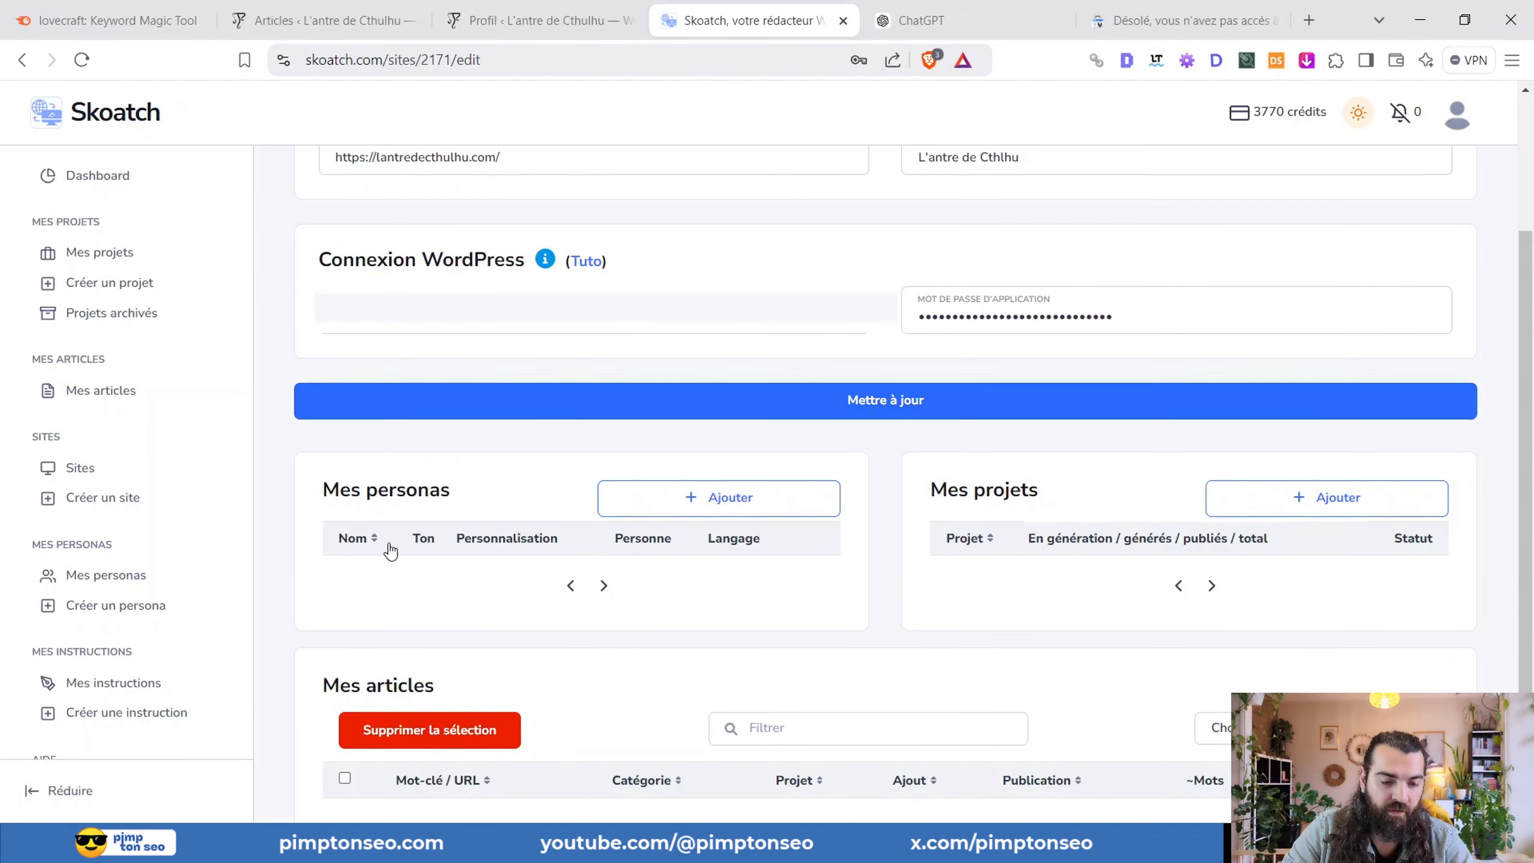
{"action": "scroll", "coordinate": [591, 457], "scroll_direction": "down", "scroll_amount": 2}
{"action": "scroll", "coordinate": [592, 457], "scroll_direction": "up", "scroll_amount": 2}
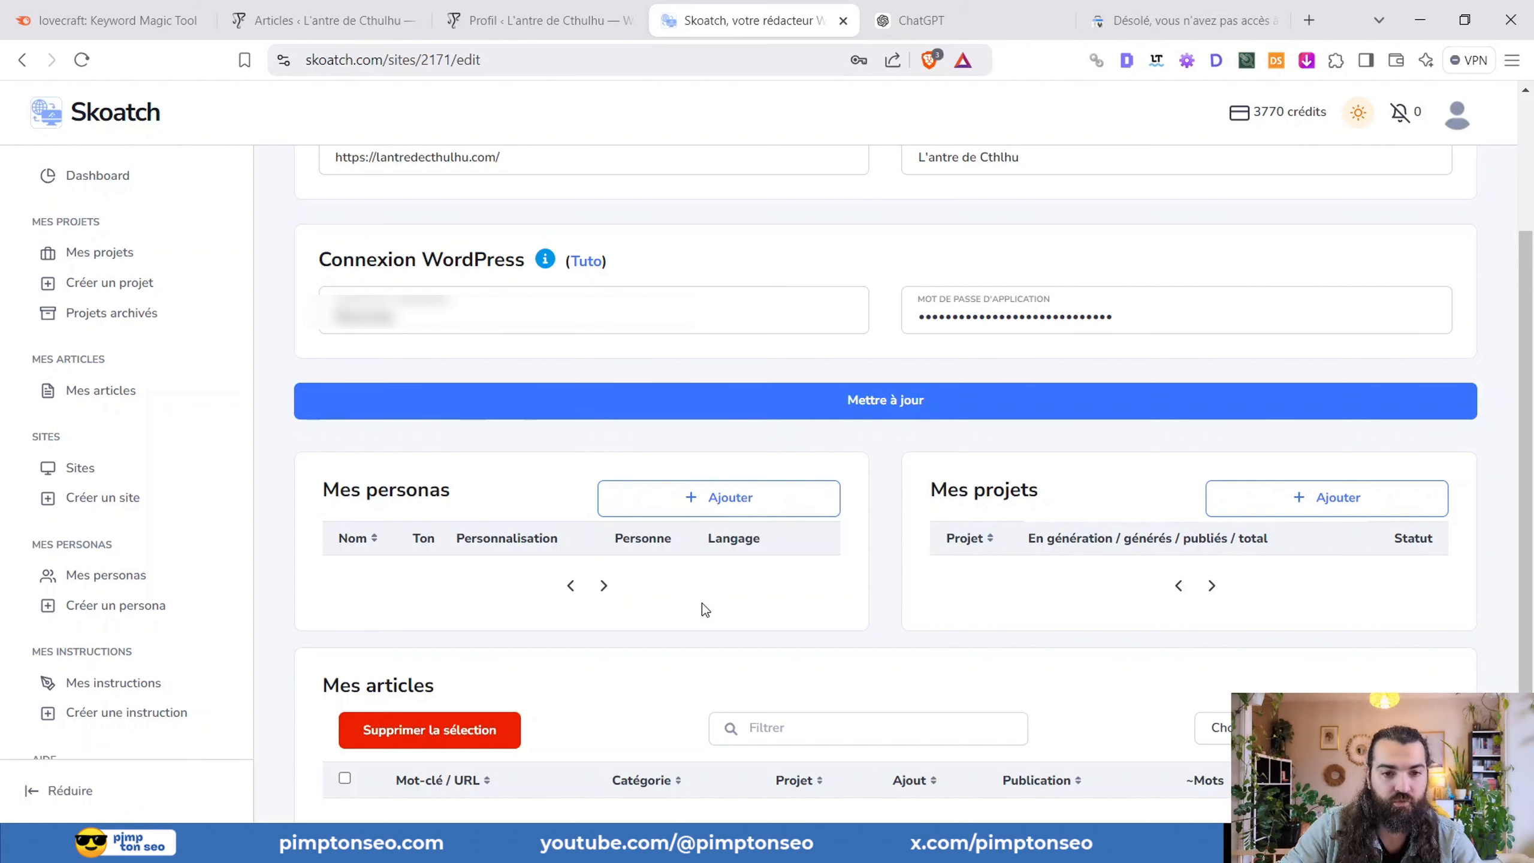
- Start a new persona for the L'antre de Cthulhu site and name it "L'œil de Cthulhu"
{"action": "left_click", "coordinate": [723, 510]}
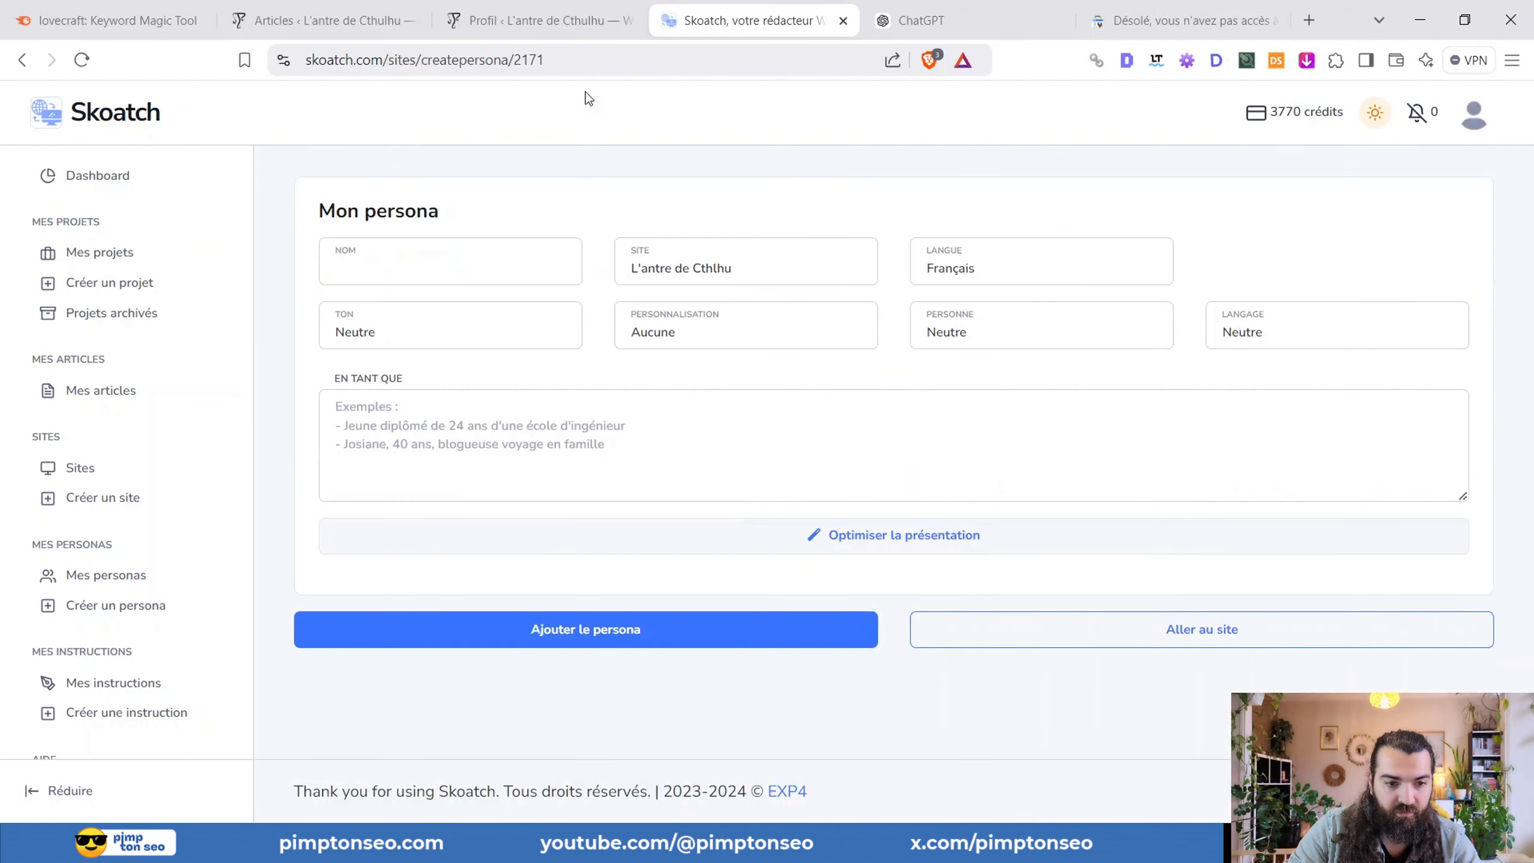
{"action": "left_click", "coordinate": [481, 272]}
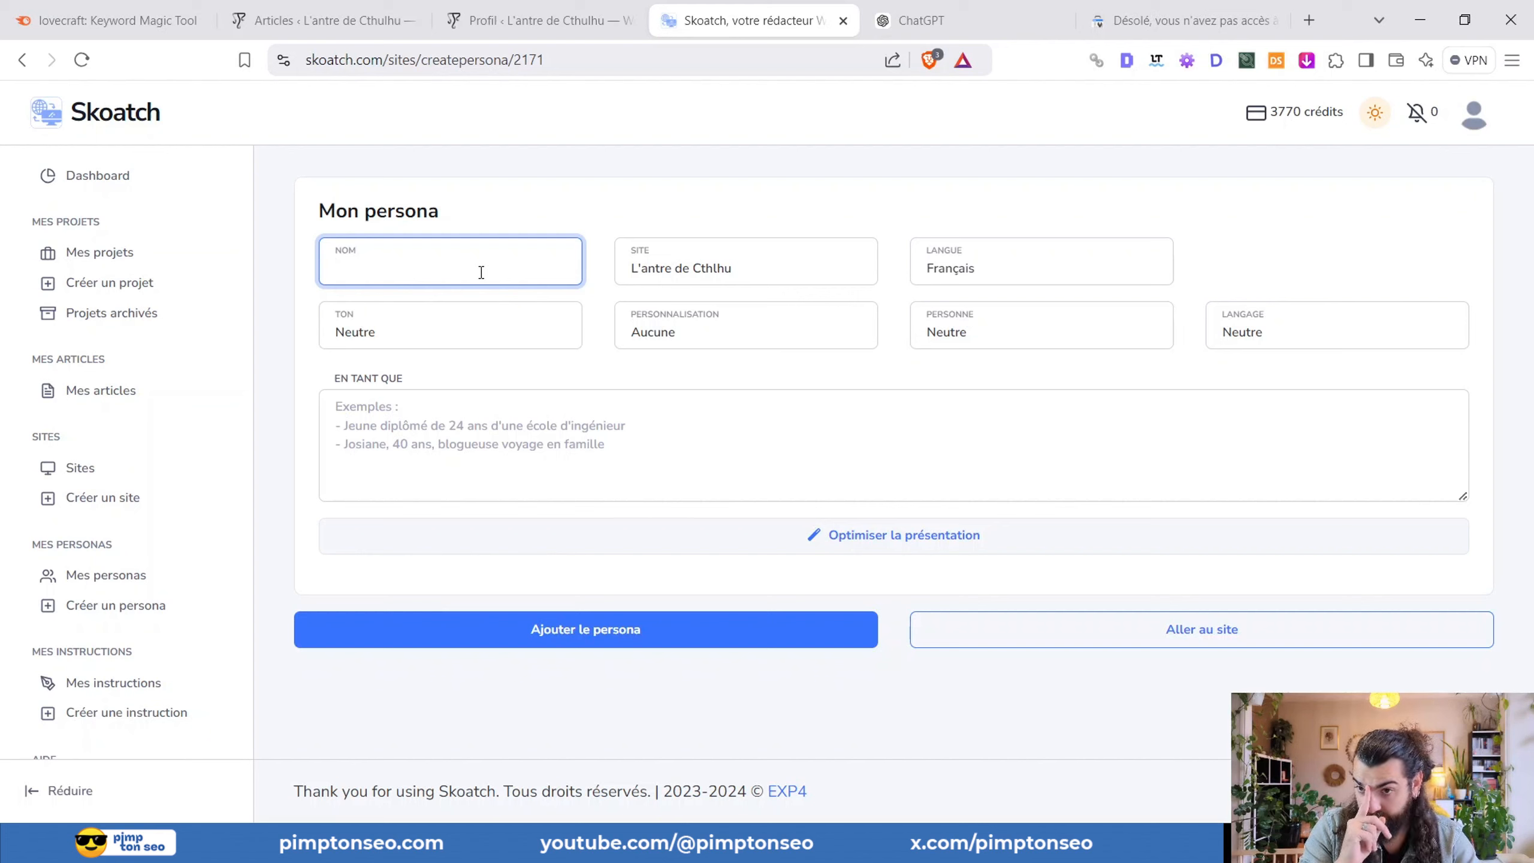
{"action": "type", "text": "L'"}
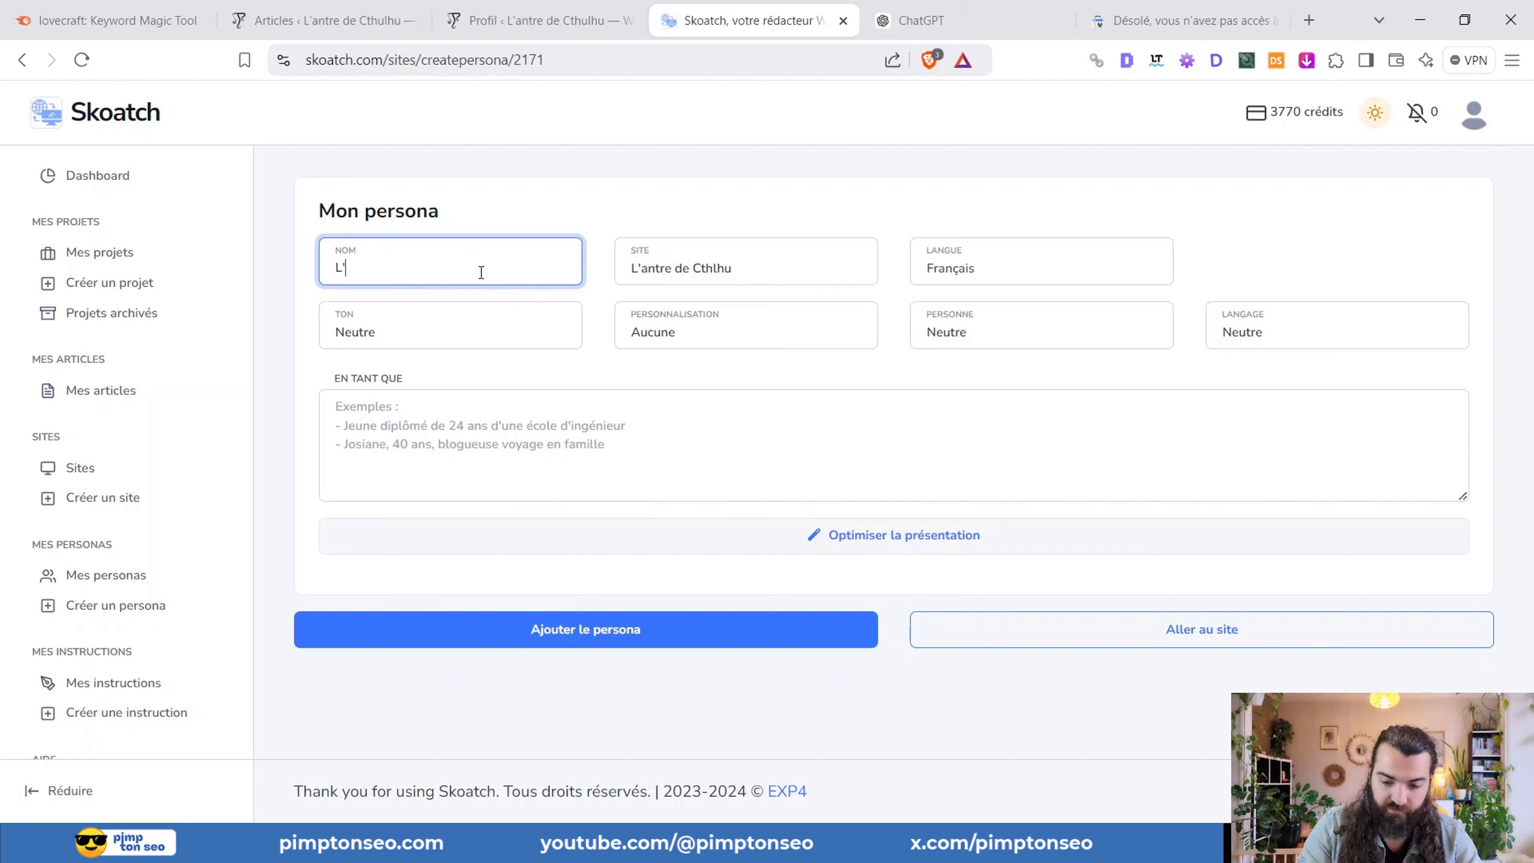
{"action": "type", "text": "œil "}
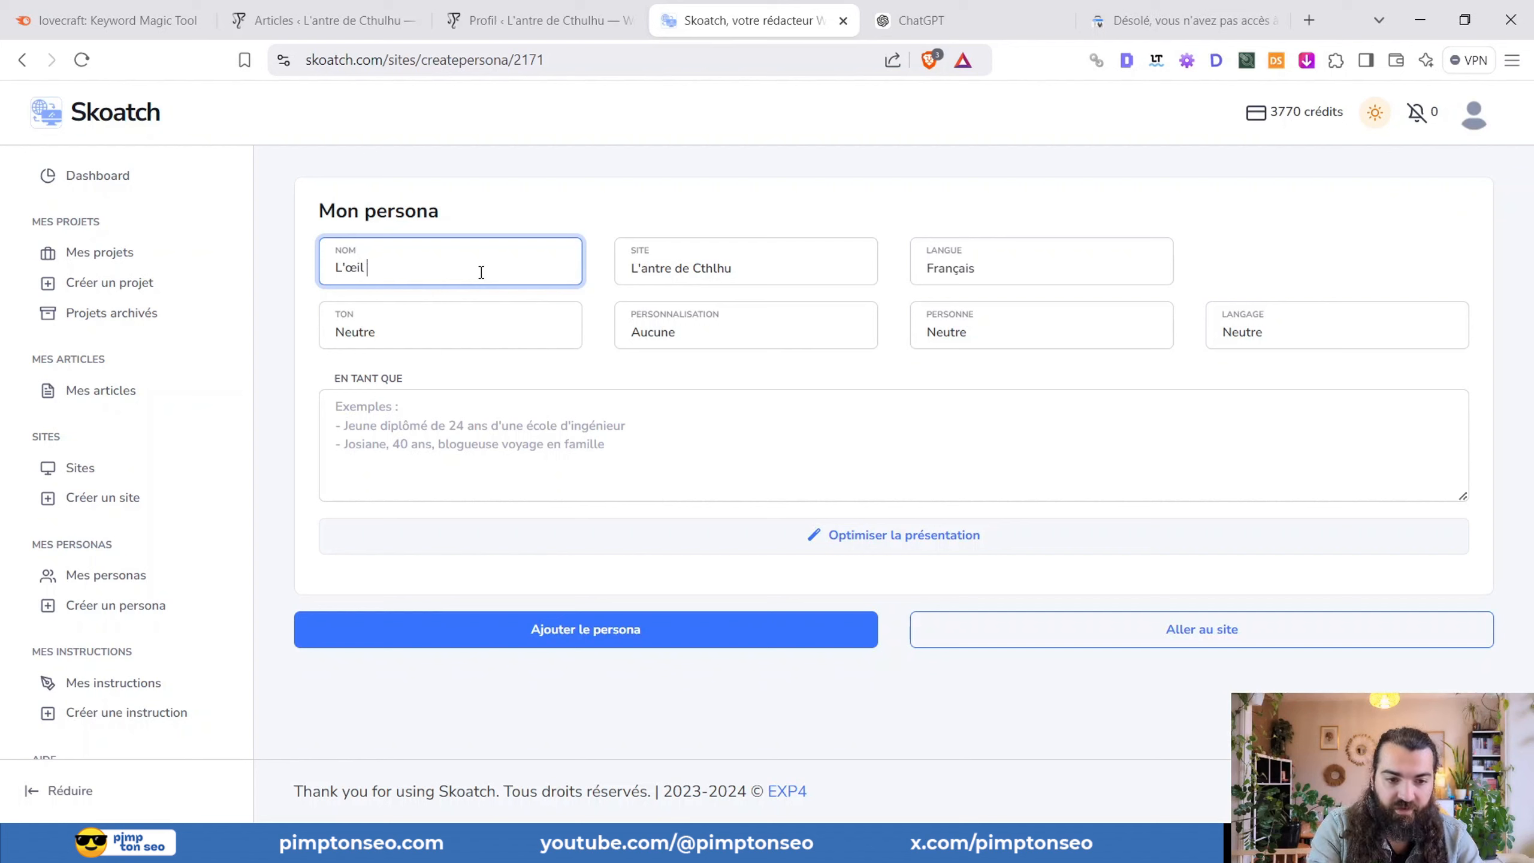
{"action": "type", "text": "de Cthulhu"}
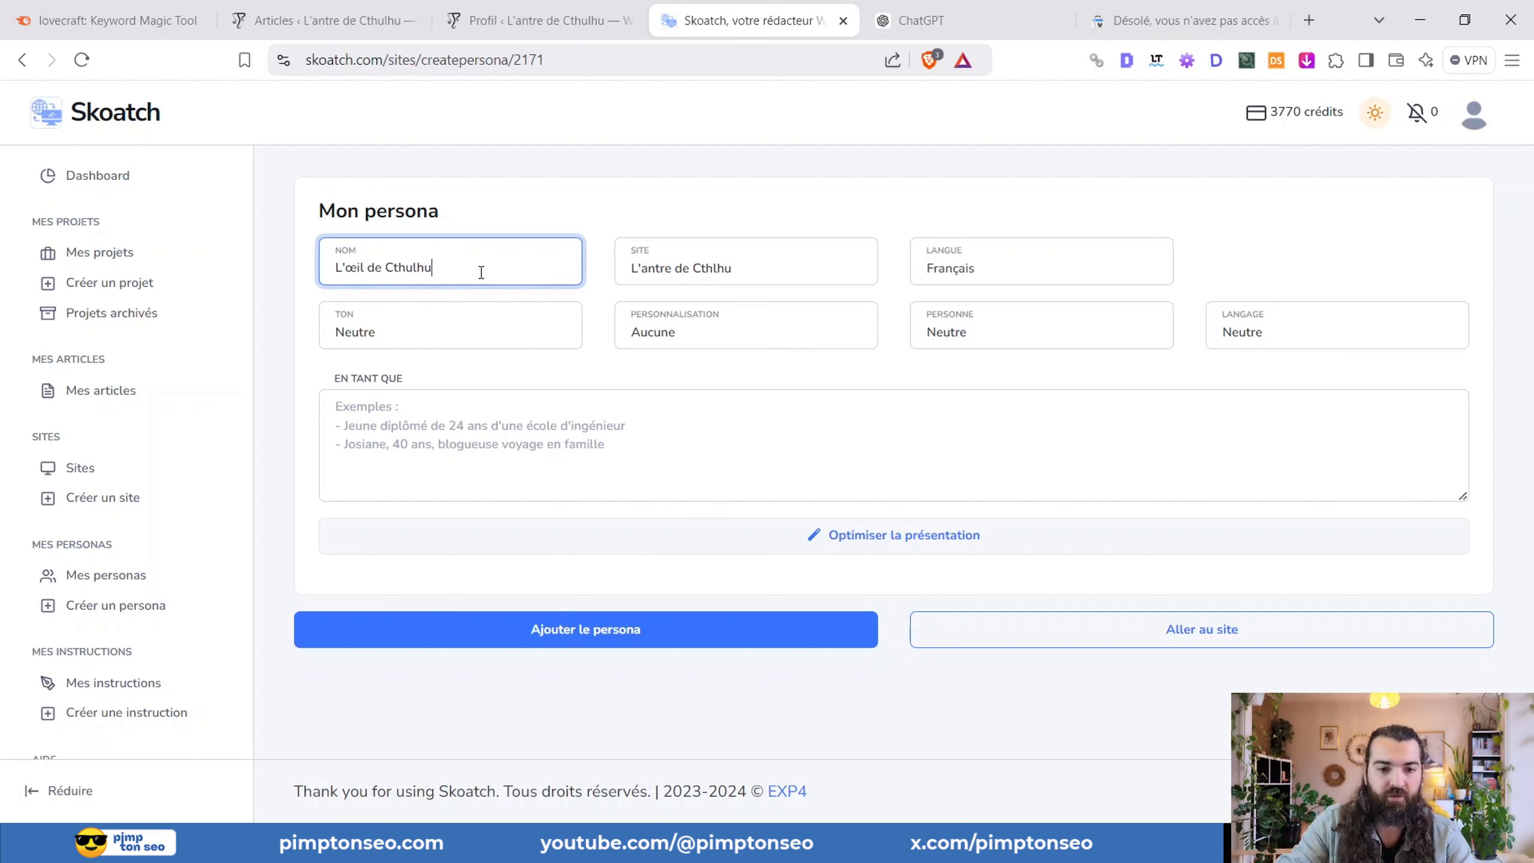
- Set the persona's tone to Dynamique and its personalisation to Anecdotes personnelles
{"action": "left_click", "coordinate": [794, 252]}
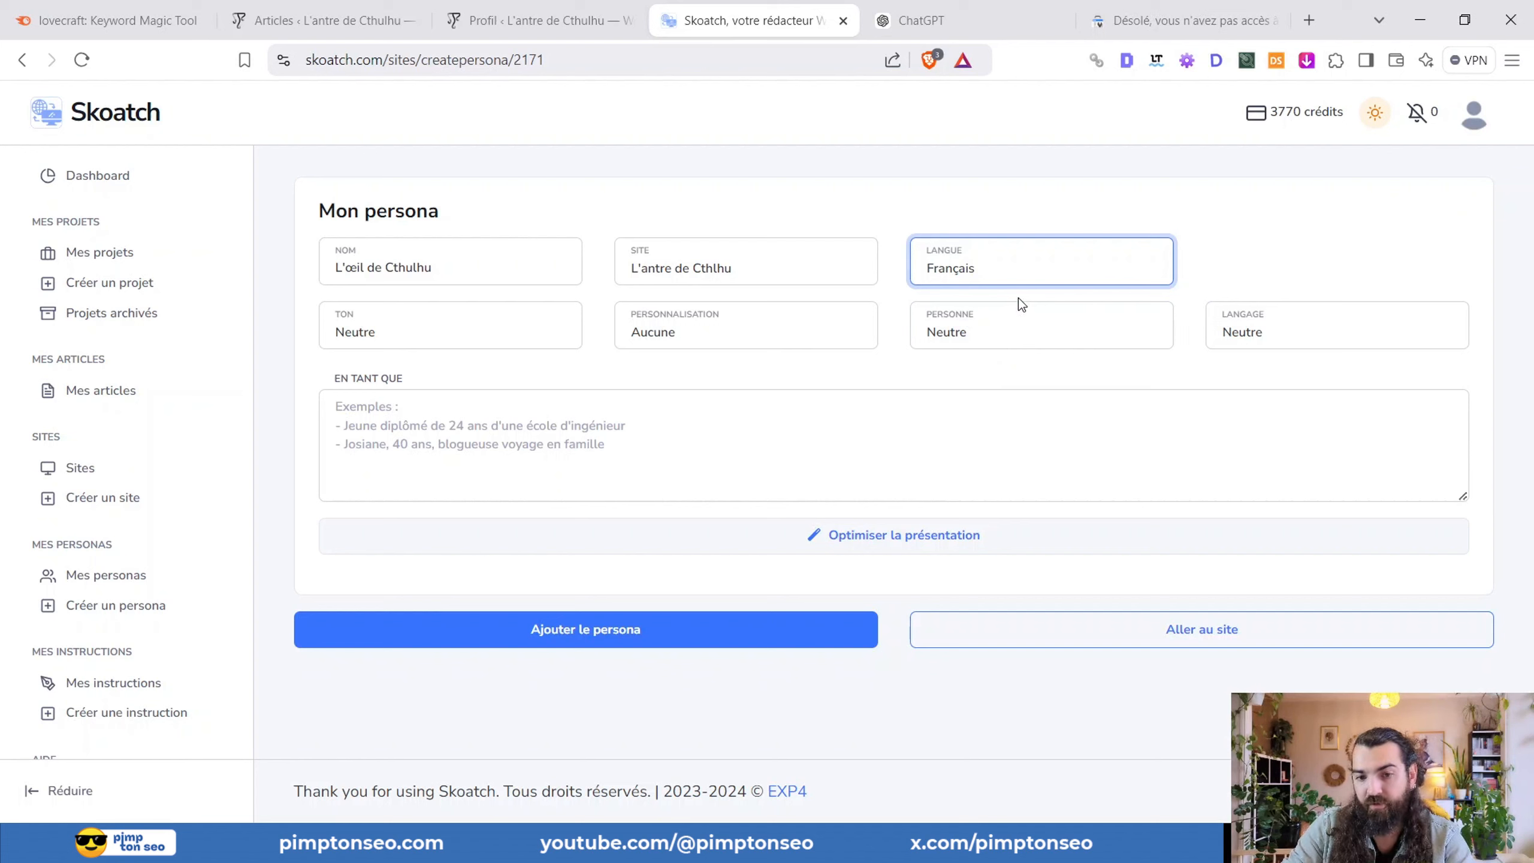
{"action": "left_click", "coordinate": [403, 335]}
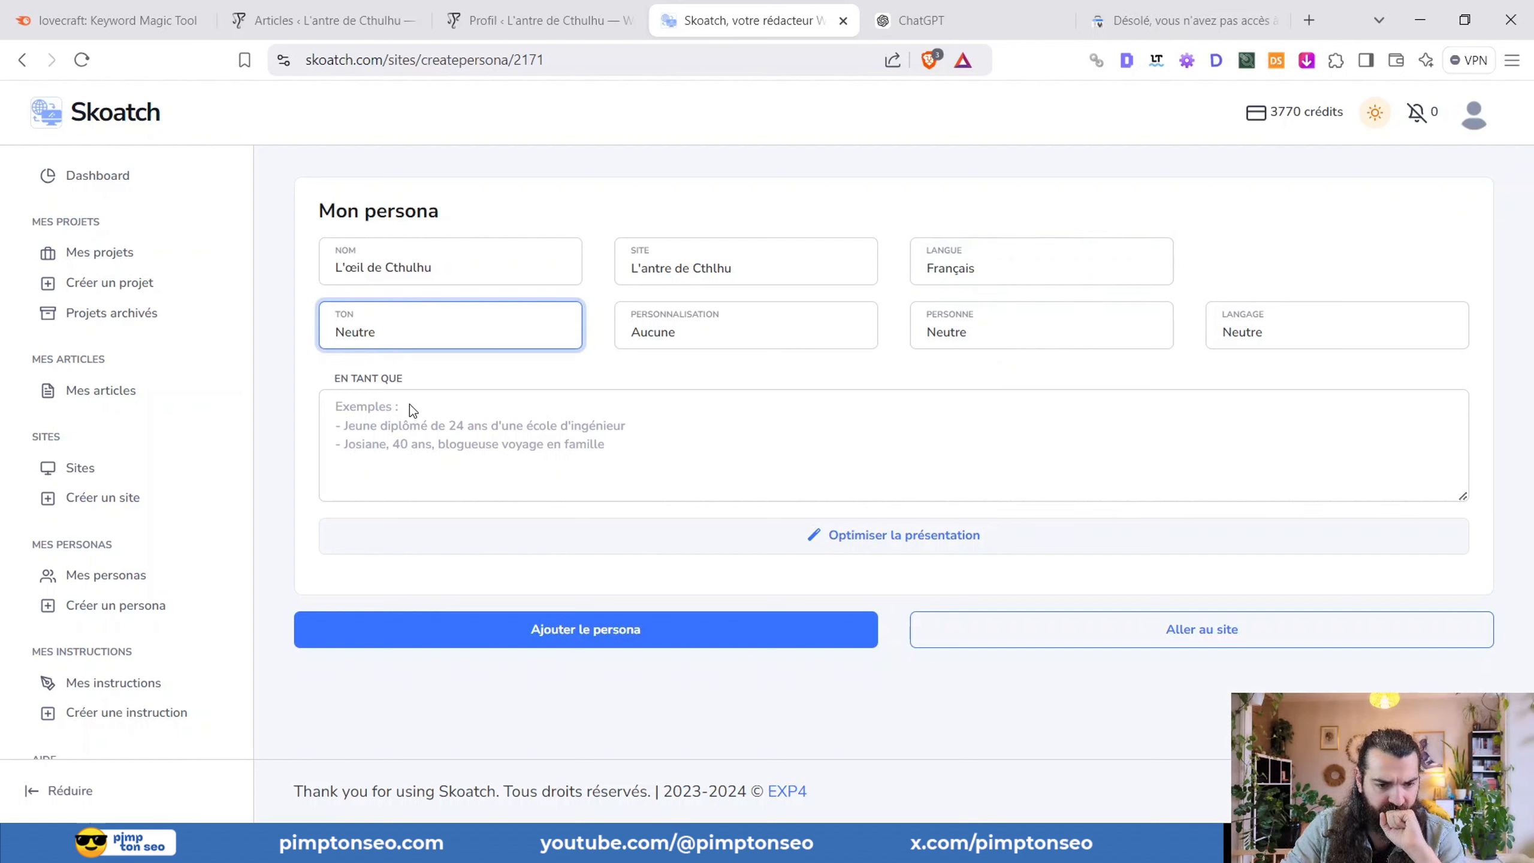
{"action": "left_click", "coordinate": [402, 389]}
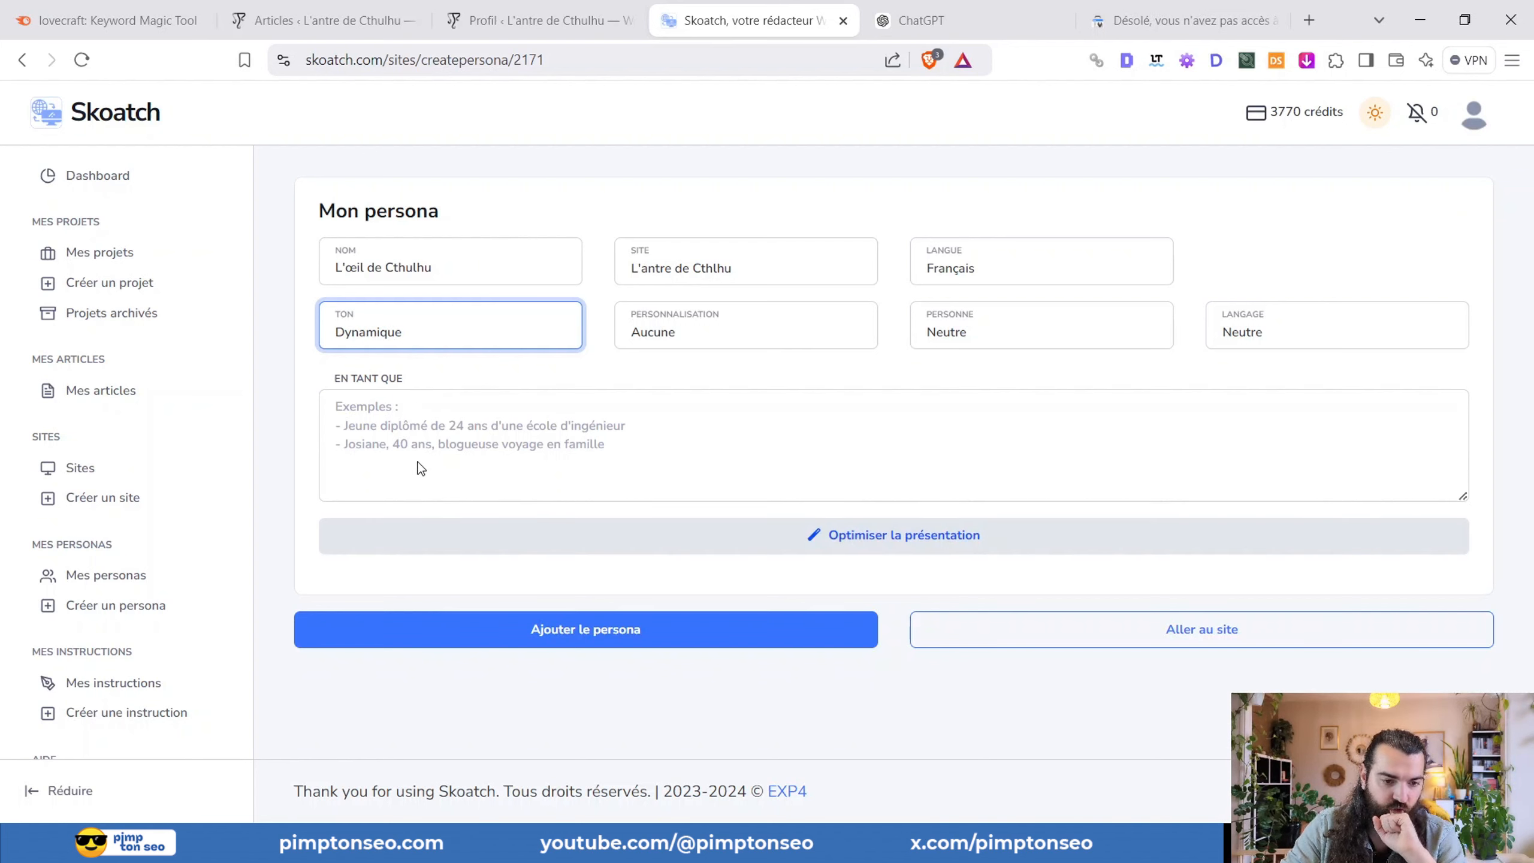
{"action": "left_click", "coordinate": [779, 451]}
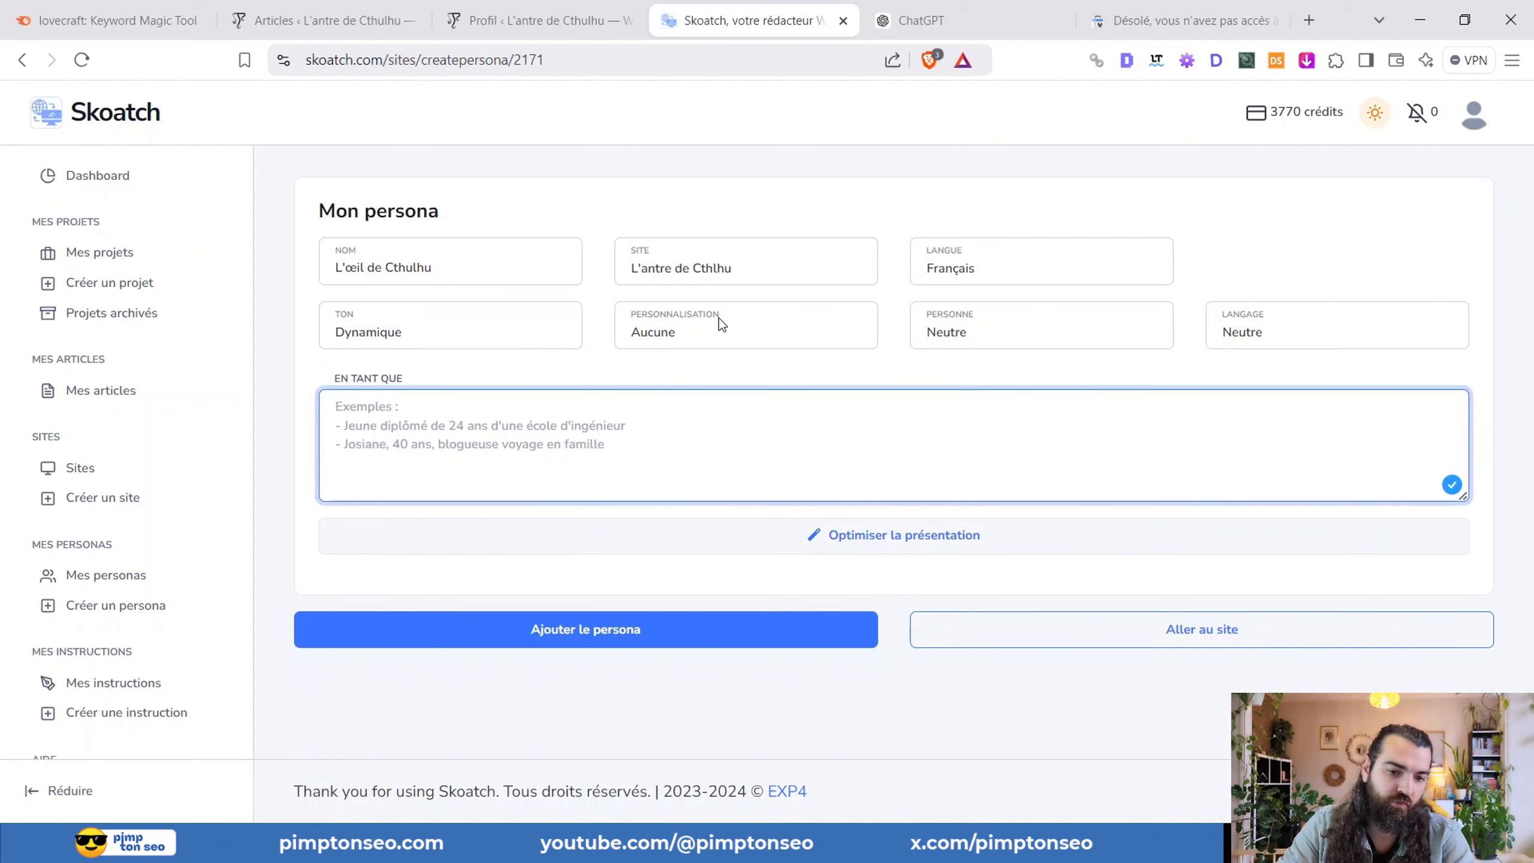
{"action": "left_click", "coordinate": [663, 334]}
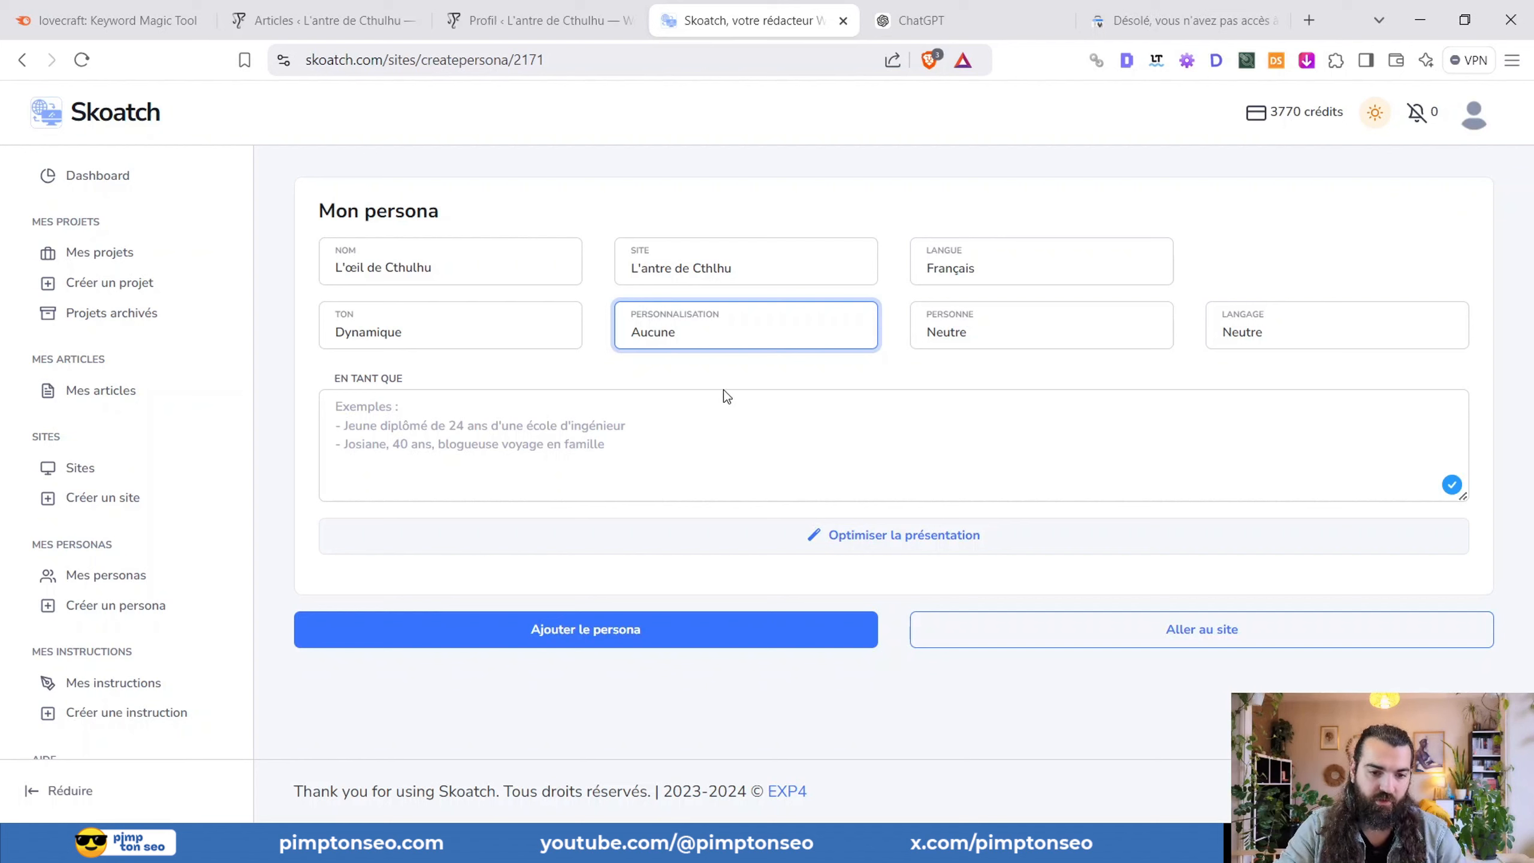
{"action": "key", "text": "Down"}
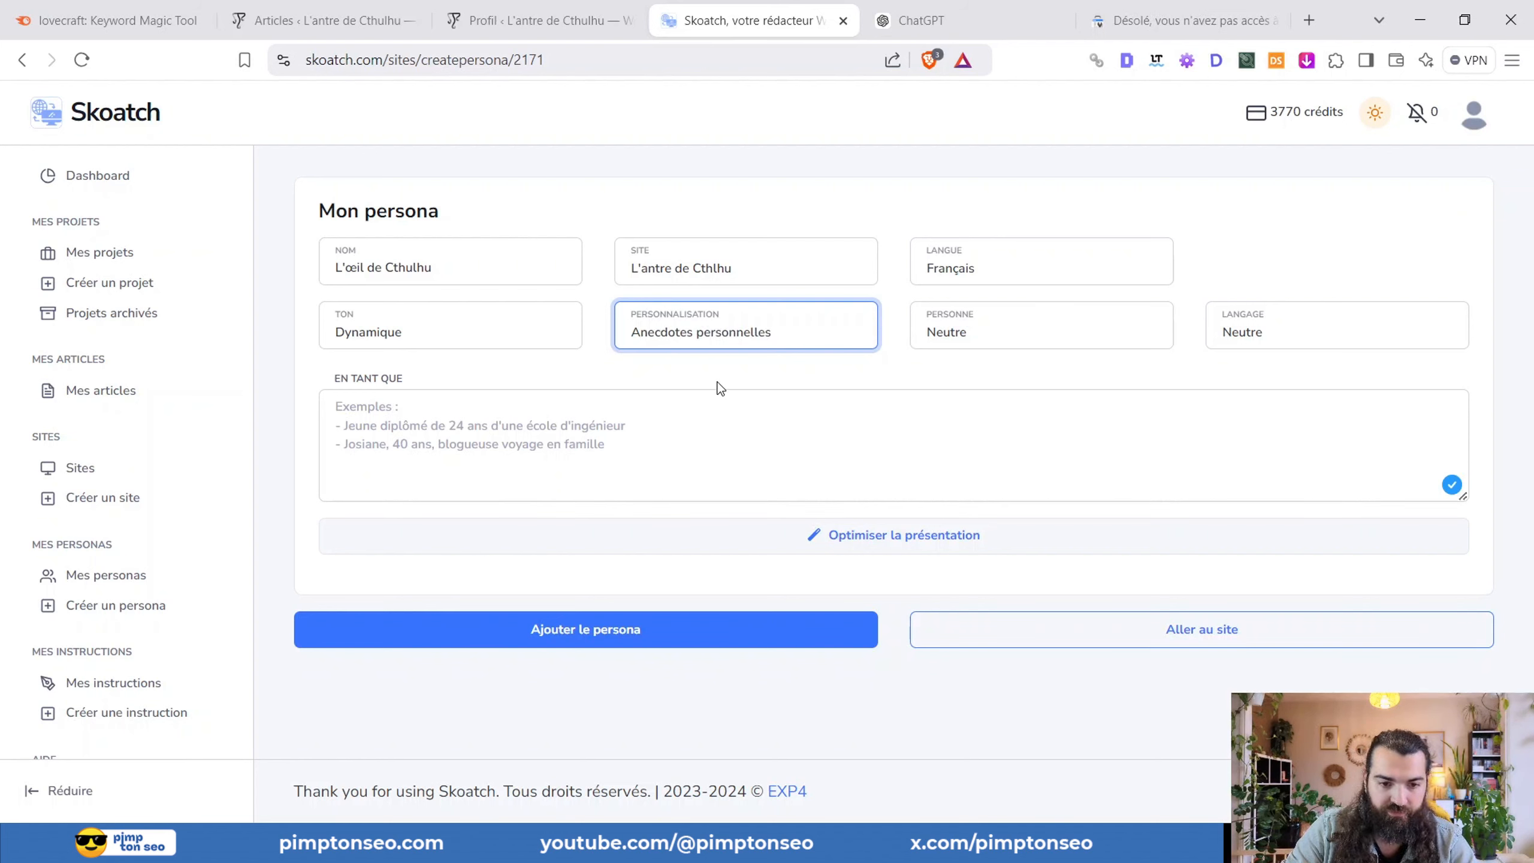
- Have the persona write in the first person with "Je" and address readers with Vouvoiement
{"action": "left_click", "coordinate": [990, 334]}
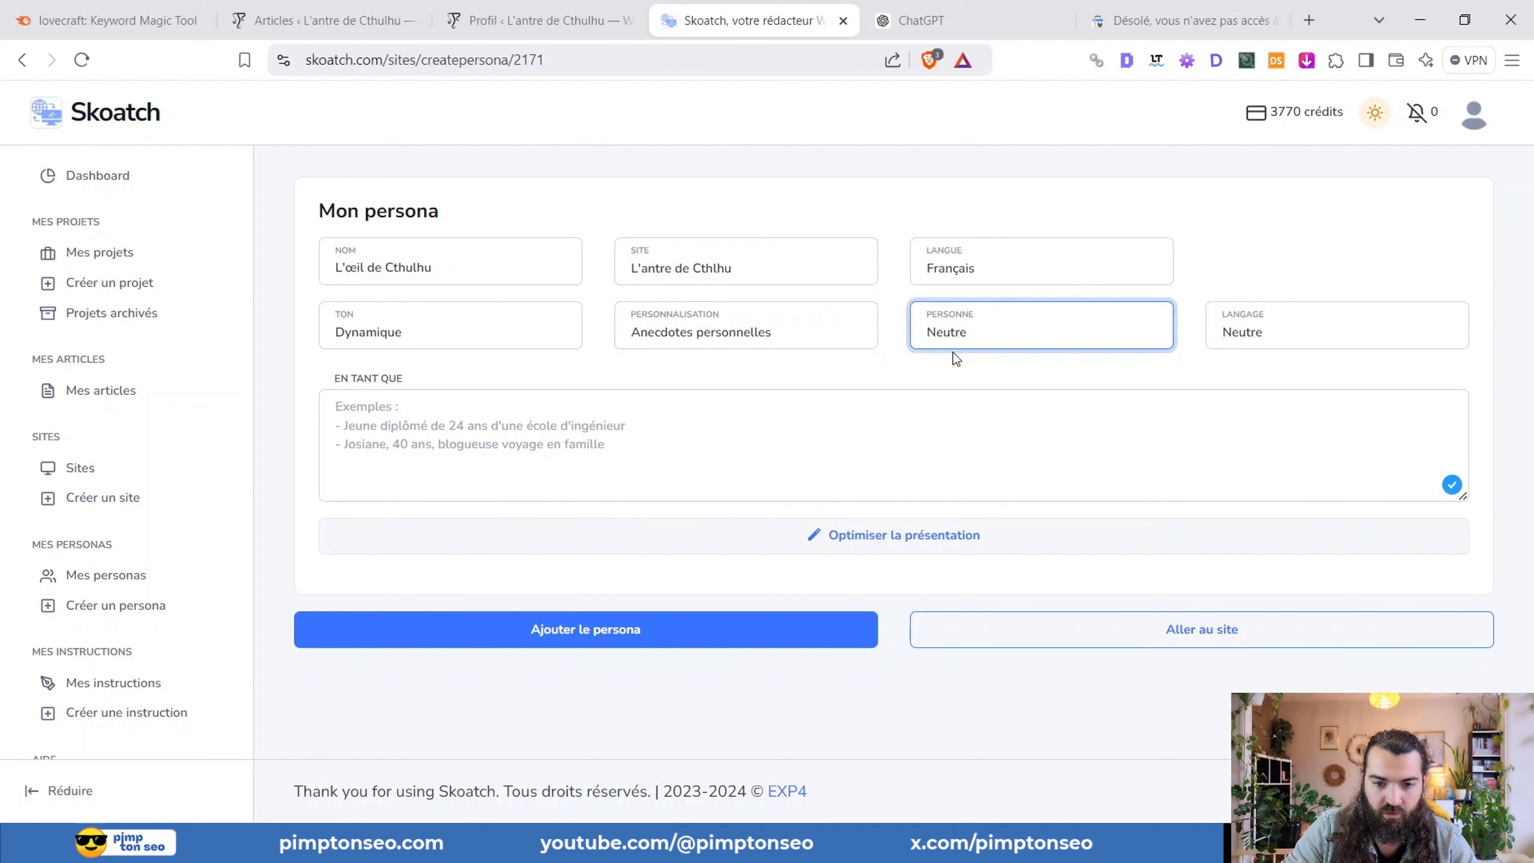
{"action": "key", "text": "Down"}
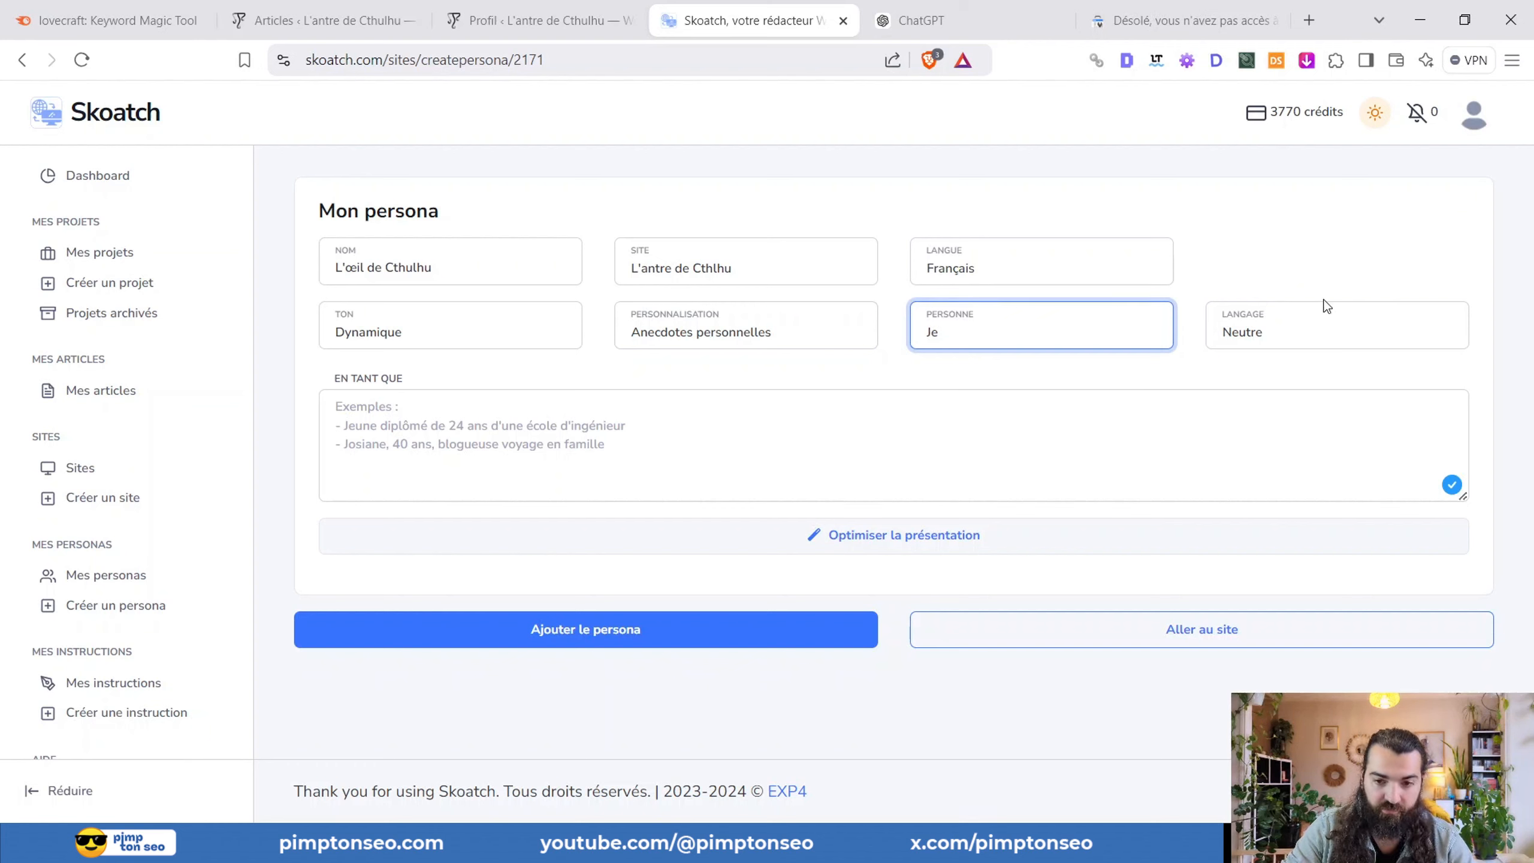
{"action": "left_click", "coordinate": [1319, 346]}
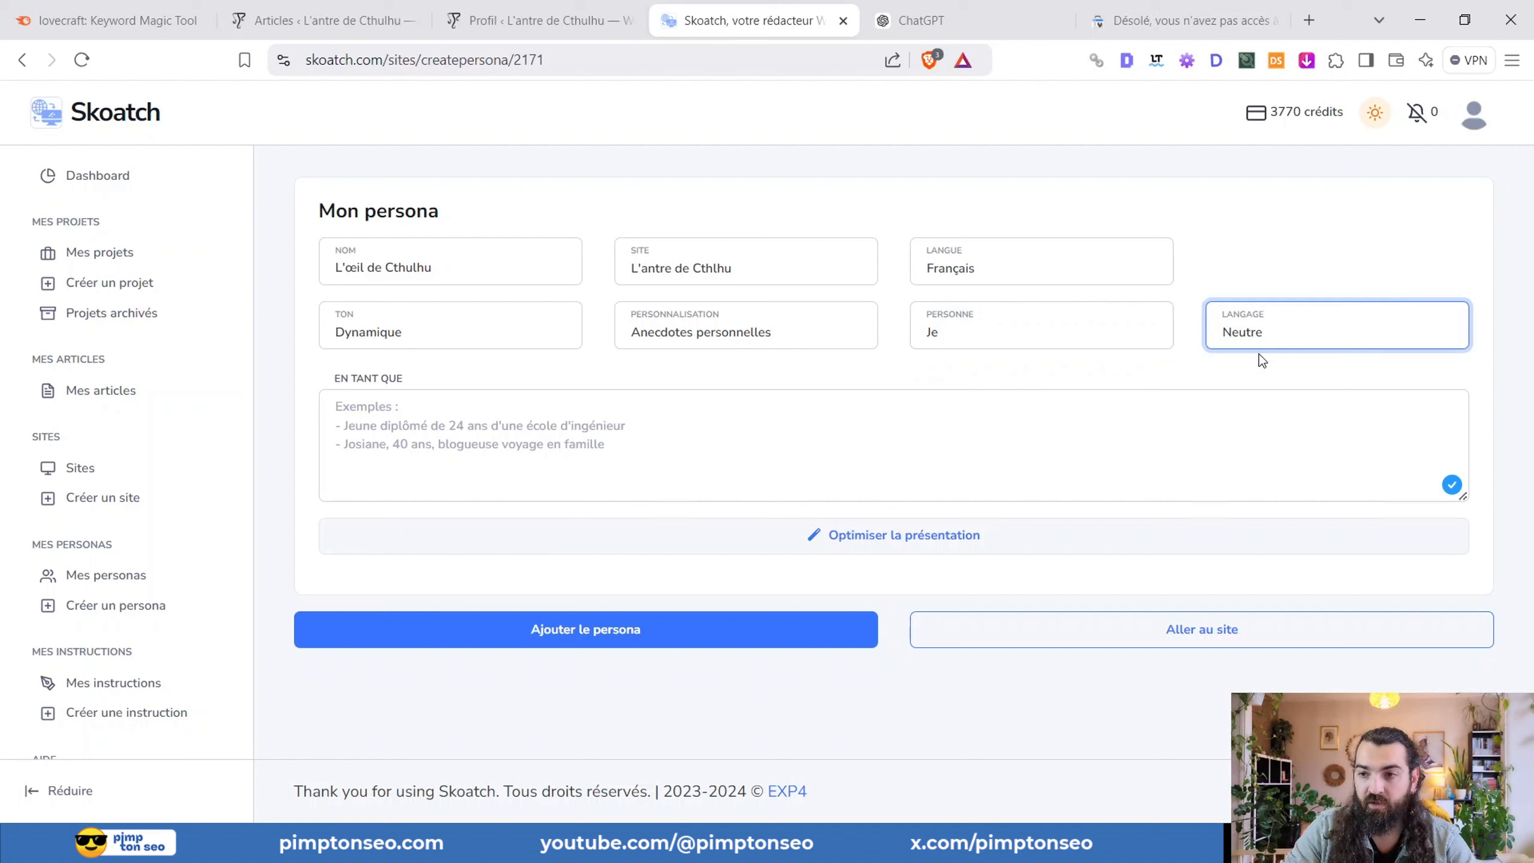
{"action": "left_click", "coordinate": [1262, 410]}
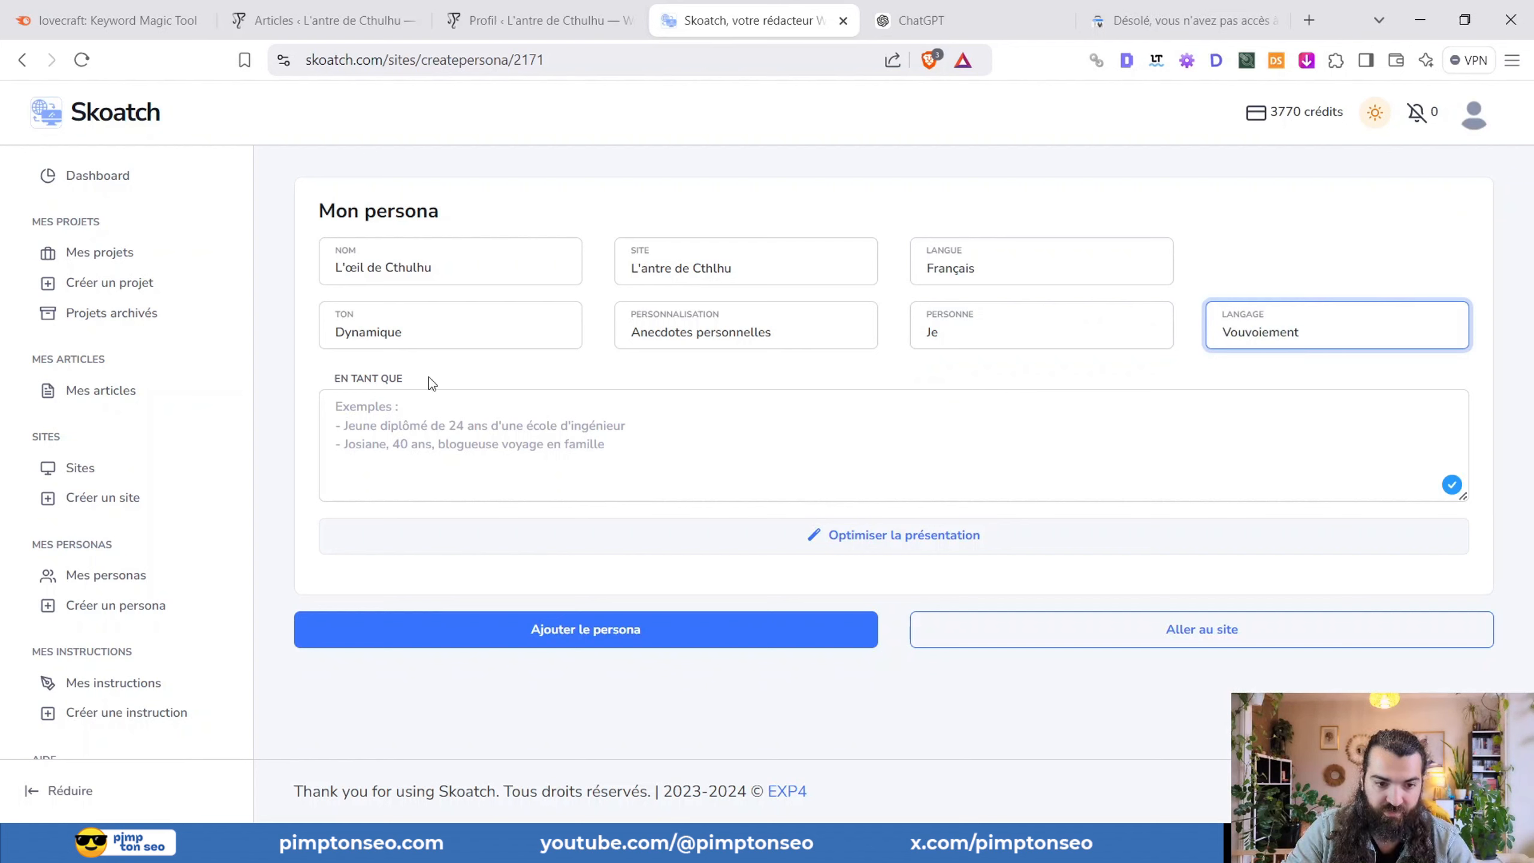
- Enlarge the persona's "En tant que" description box and switch to the ChatGPT conversation about the site's writer persona
{"action": "left_click", "coordinate": [395, 430]}
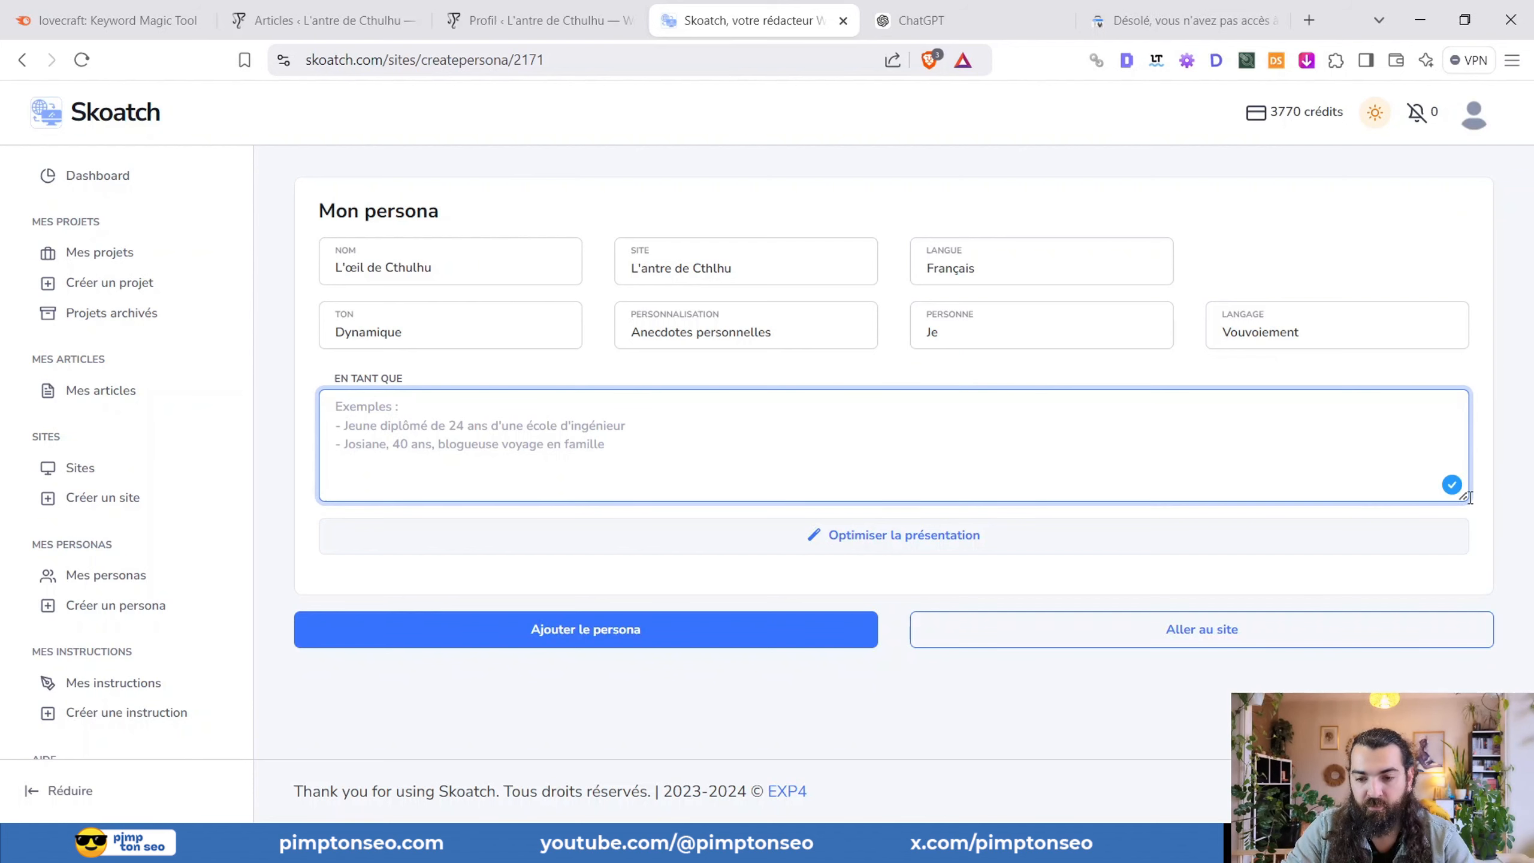
{"action": "left_click_drag", "start_coordinate": [1465, 495], "coordinate": [1467, 646]}
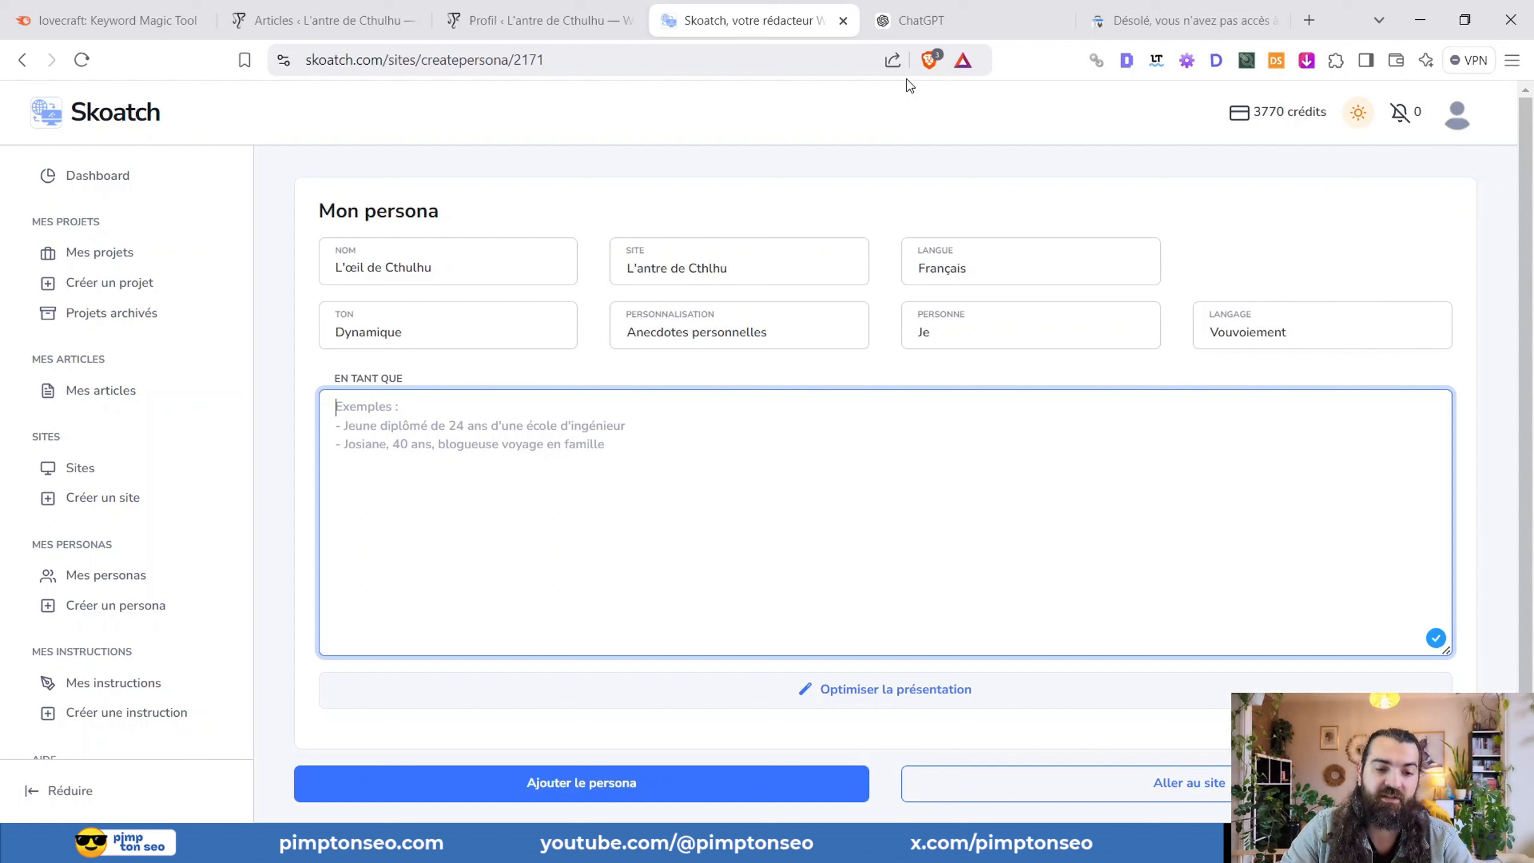
{"action": "left_click", "coordinate": [907, 27]}
{"action": "left_click", "coordinate": [694, 429]}
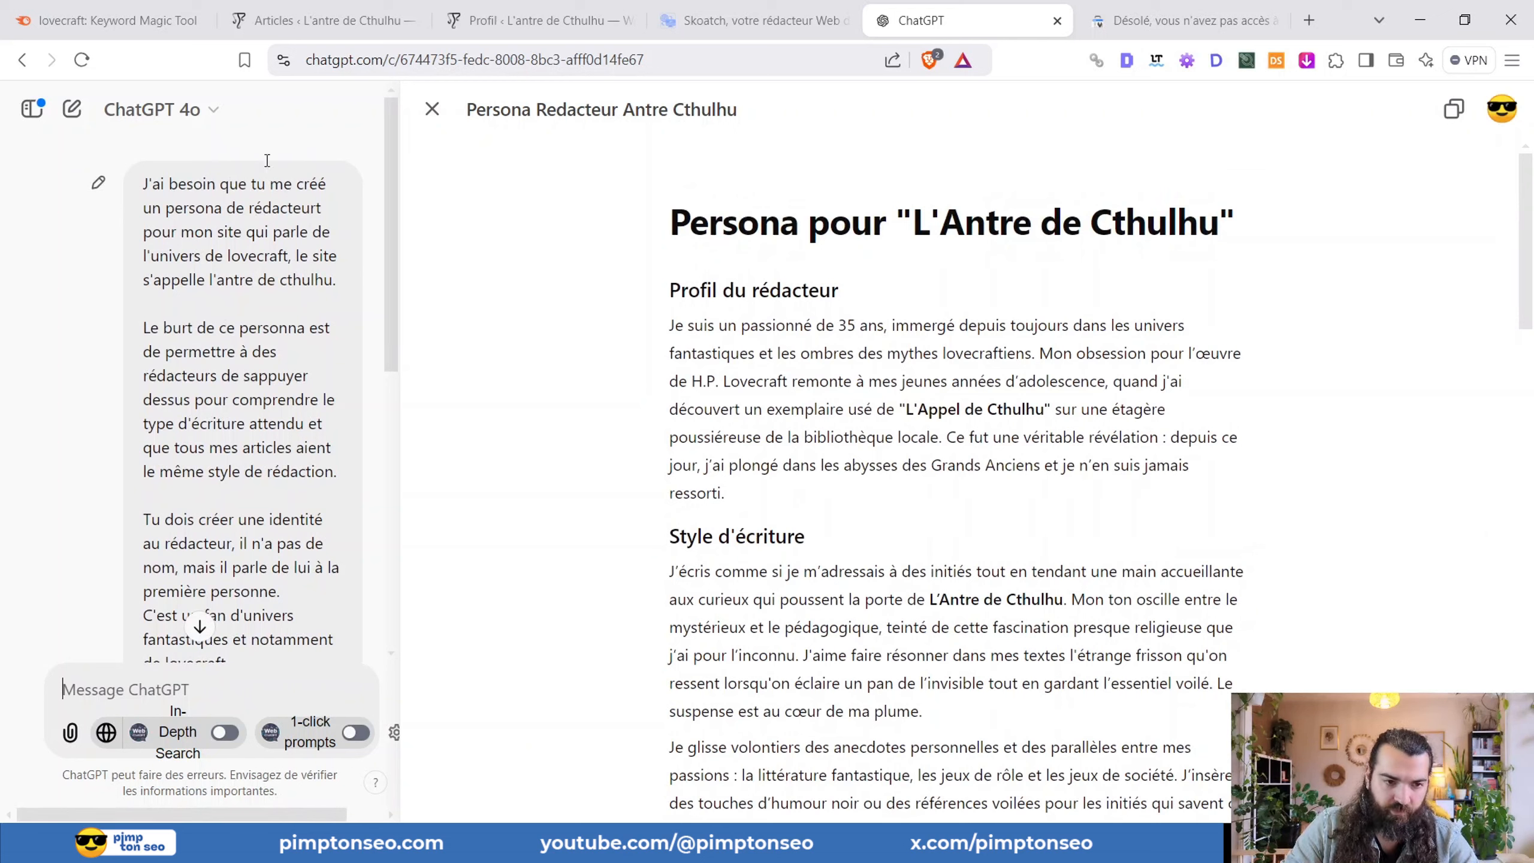
- Read through the prompt asking for a writer persona, including its purpose, the writer's identity, interests and anecdotes
{"action": "scroll", "coordinate": [227, 195], "scroll_direction": "down", "scroll_amount": 3}
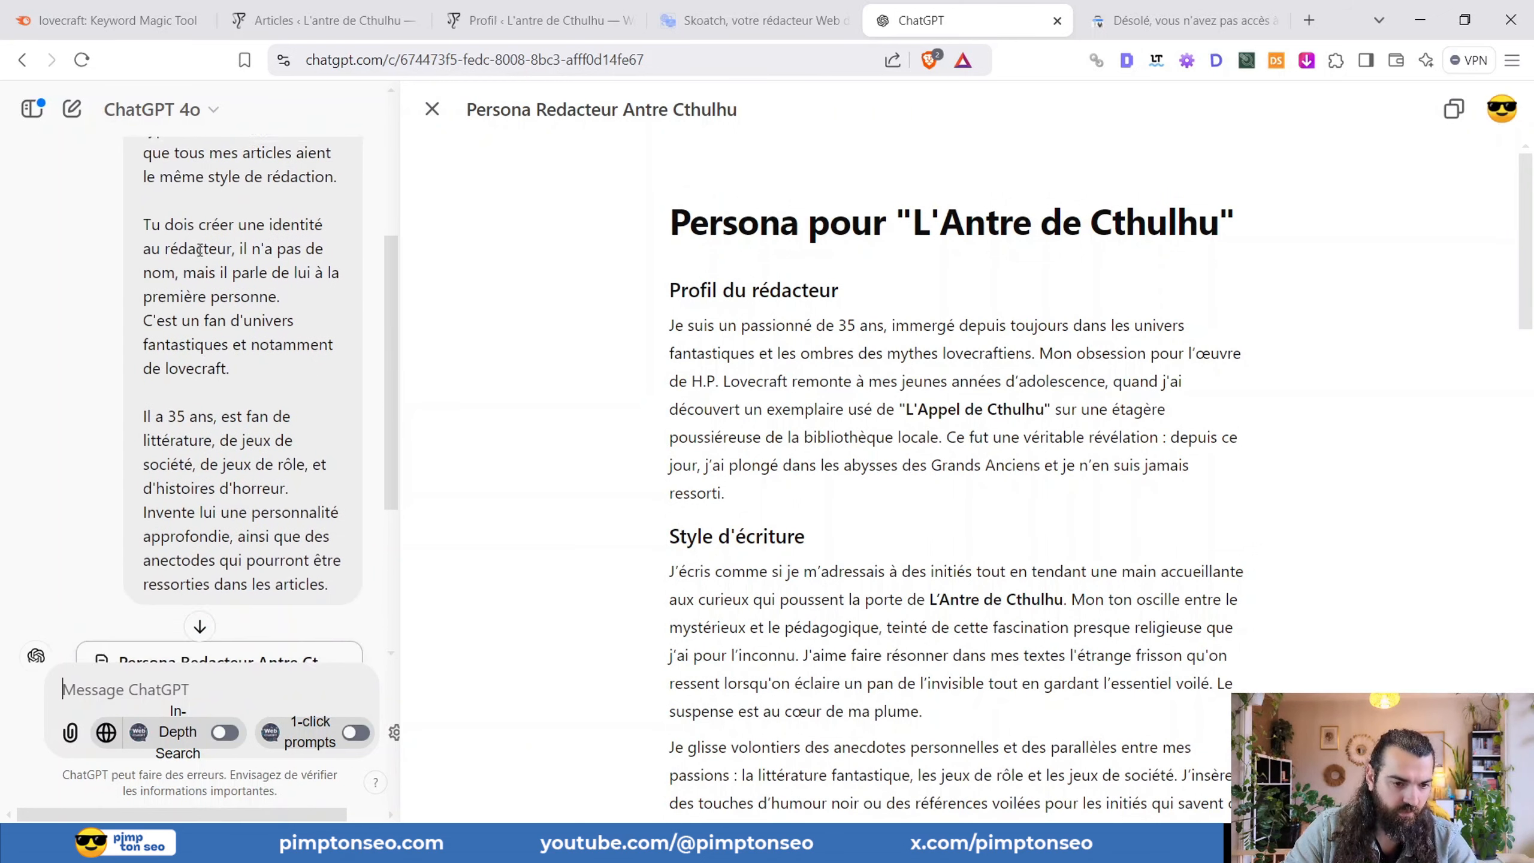
{"action": "scroll", "coordinate": [242, 369], "scroll_direction": "up", "scroll_amount": 3}
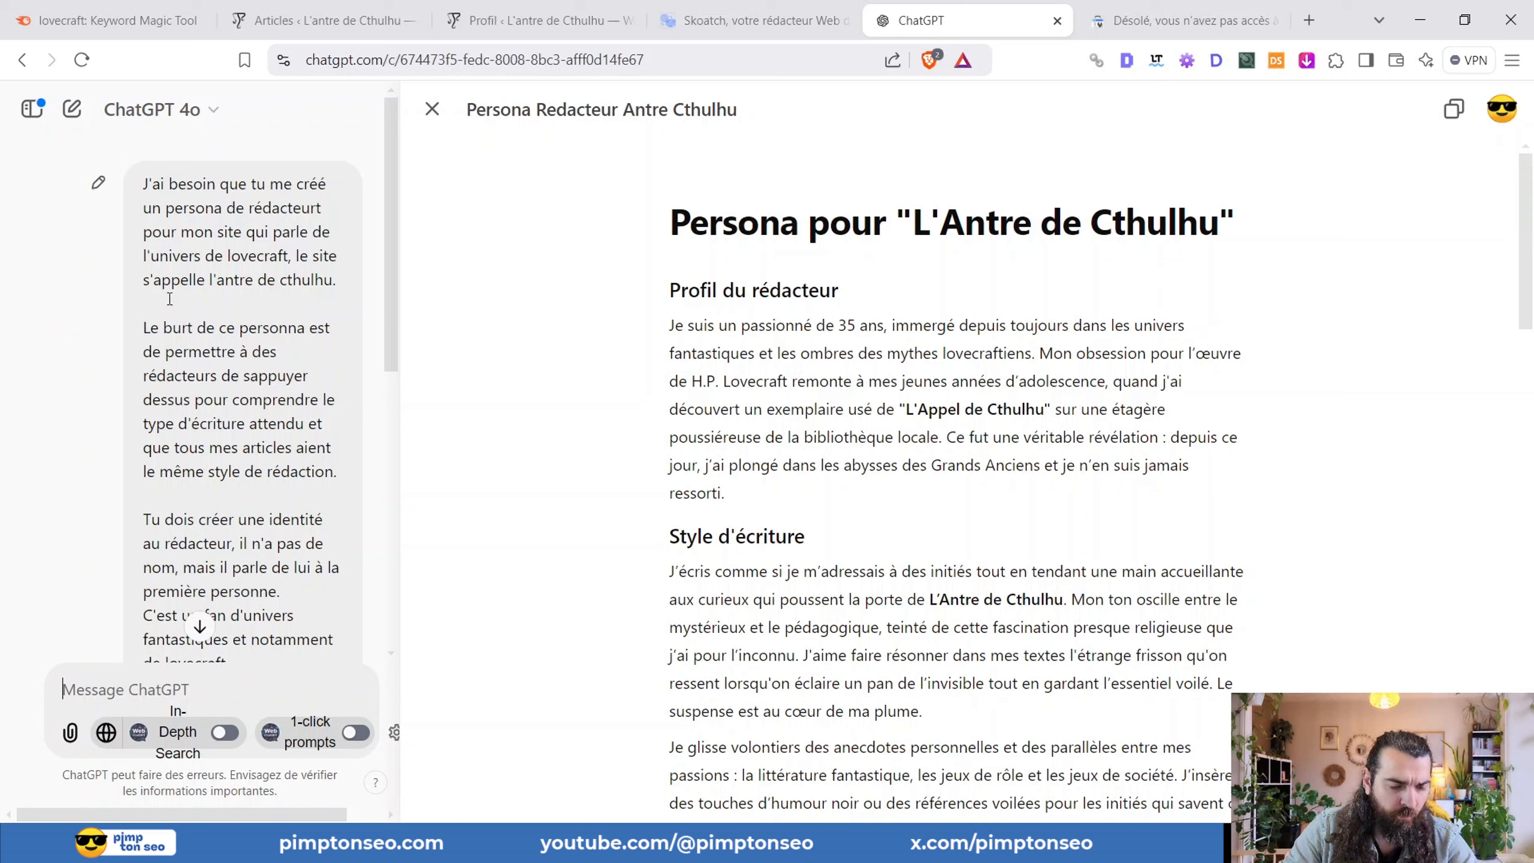
{"action": "scroll", "coordinate": [180, 266], "scroll_direction": "down", "scroll_amount": 2}
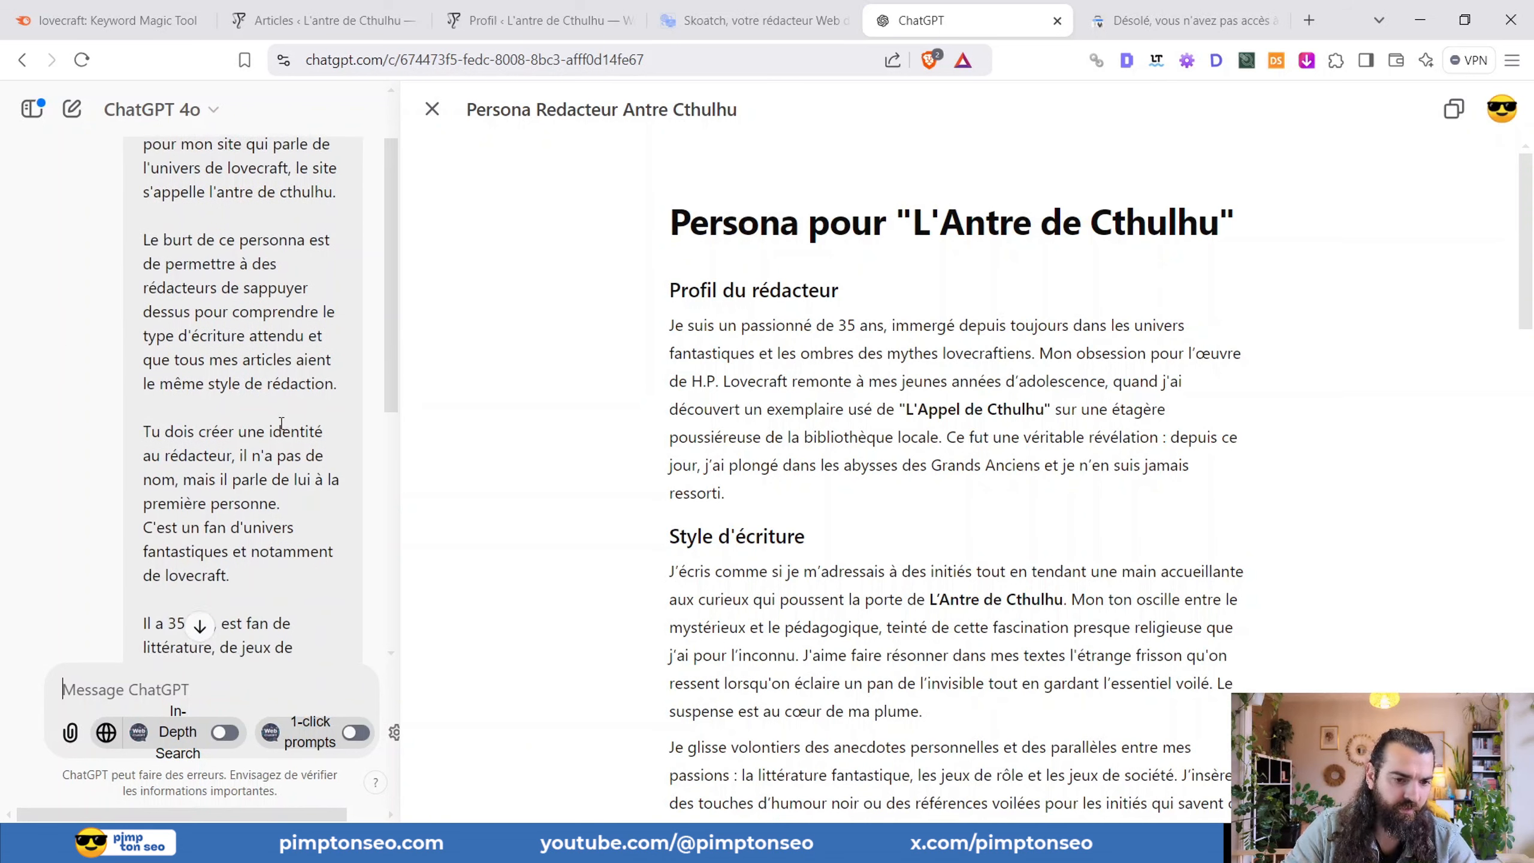
{"action": "scroll", "coordinate": [206, 296], "scroll_direction": "up", "scroll_amount": 2}
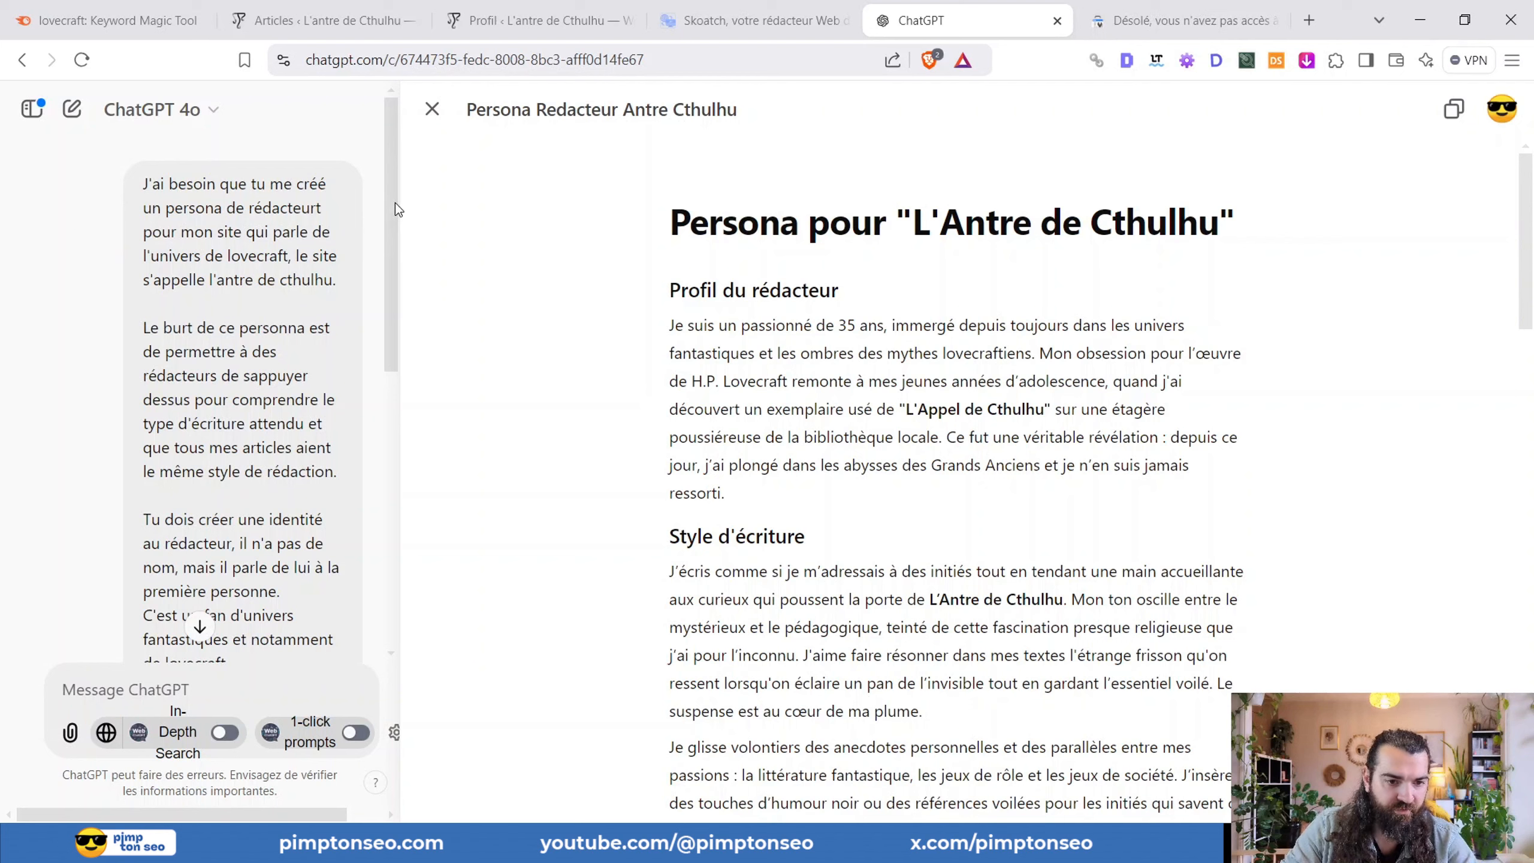
{"action": "mouse_move", "coordinate": [395, 204]}
{"action": "left_mouse_down"}
{"action": "mouse_move", "coordinate": [401, 232]}
{"action": "mouse_move", "coordinate": [397, 190]}
{"action": "left_mouse_up"}
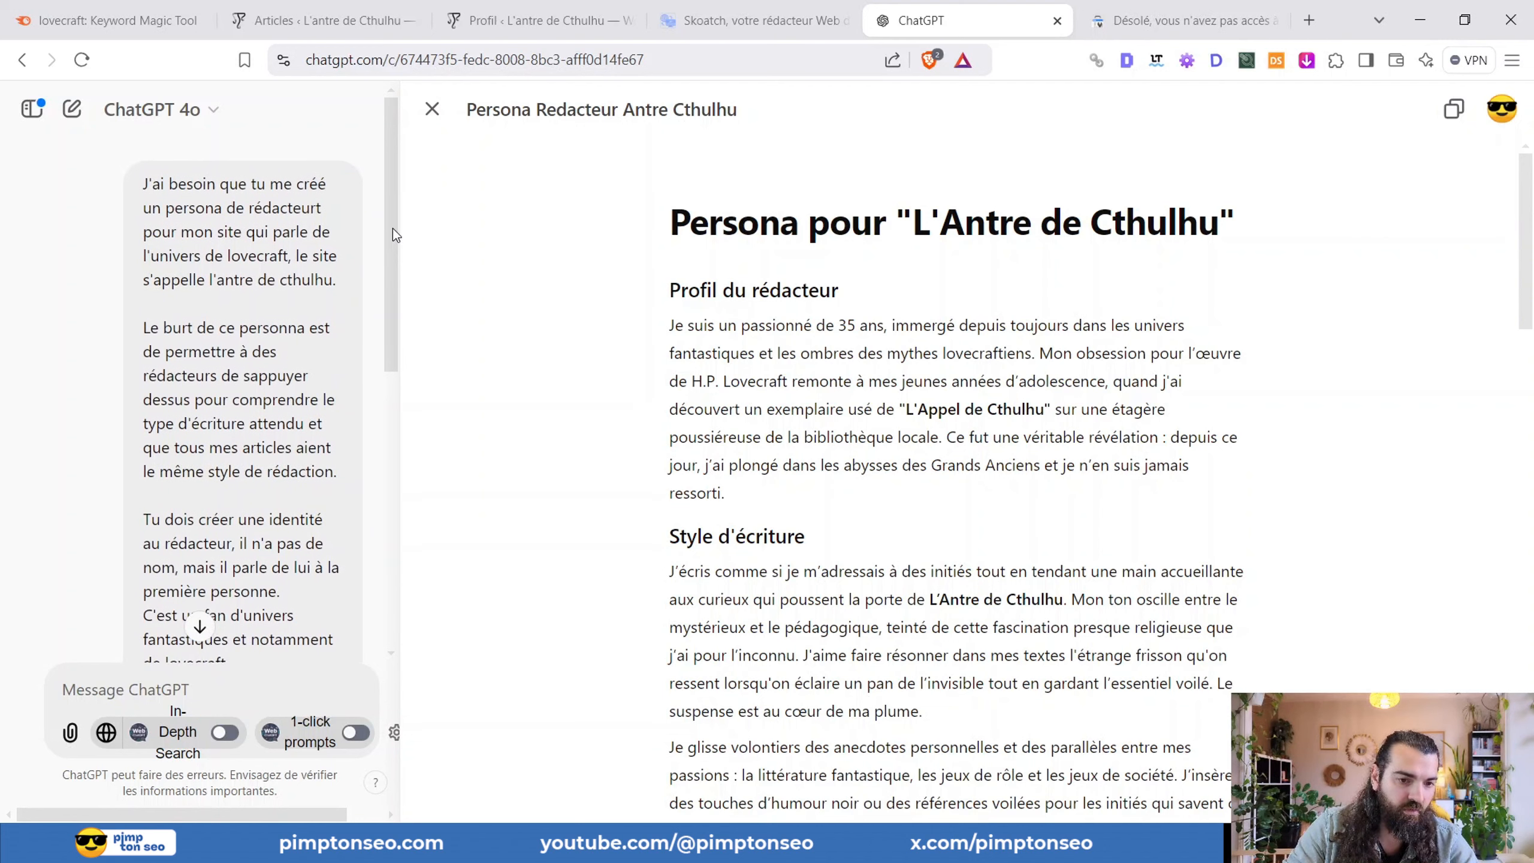
{"action": "scroll", "coordinate": [389, 248], "scroll_direction": "down", "scroll_amount": 1}
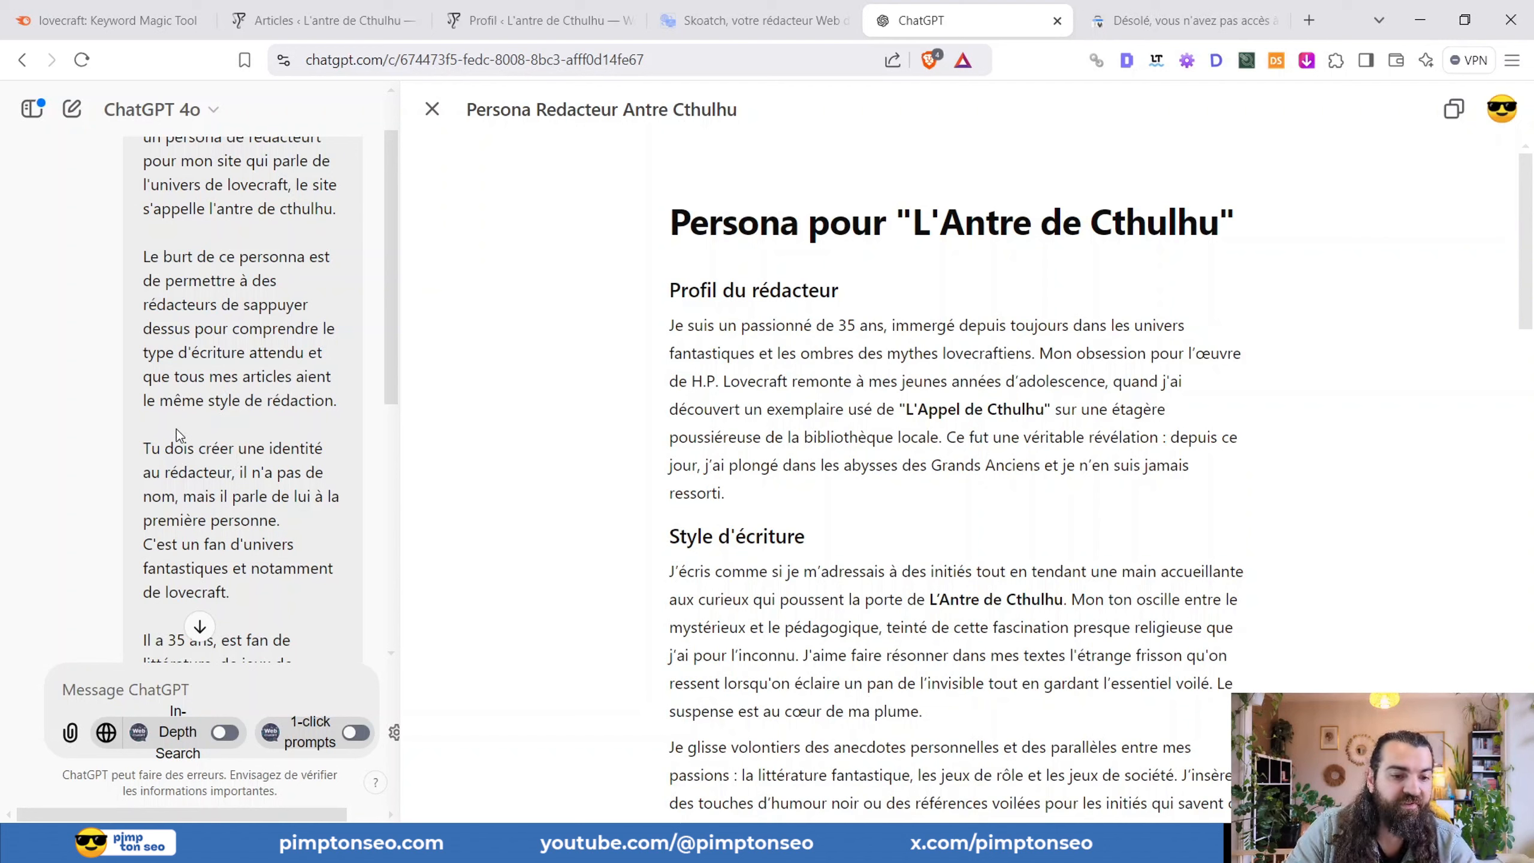
{"action": "scroll", "coordinate": [386, 269], "scroll_direction": "down", "scroll_amount": 1}
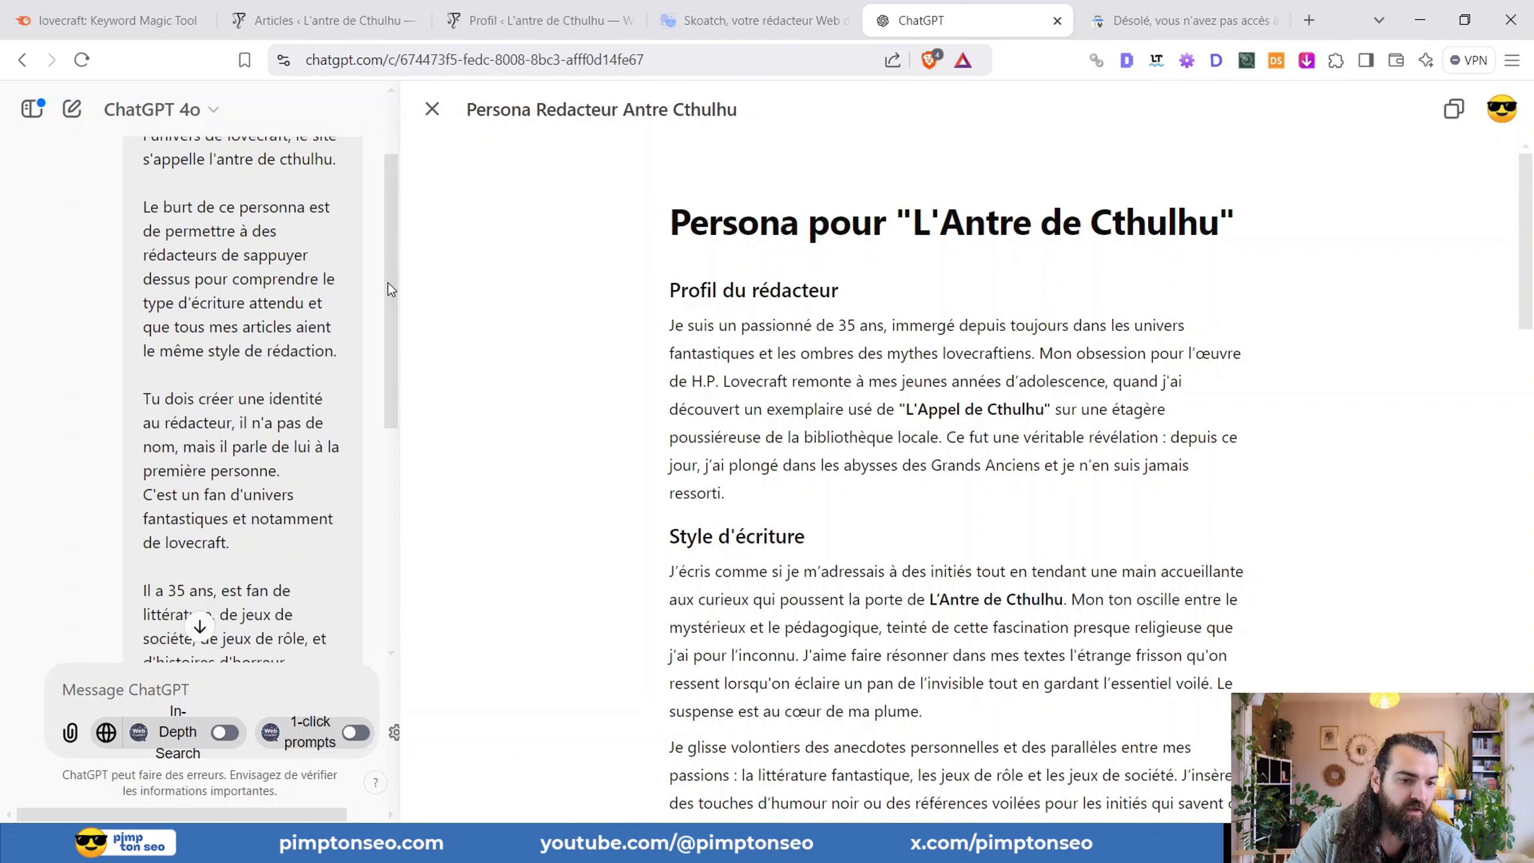
{"action": "scroll", "coordinate": [386, 272], "scroll_direction": "up", "scroll_amount": 1}
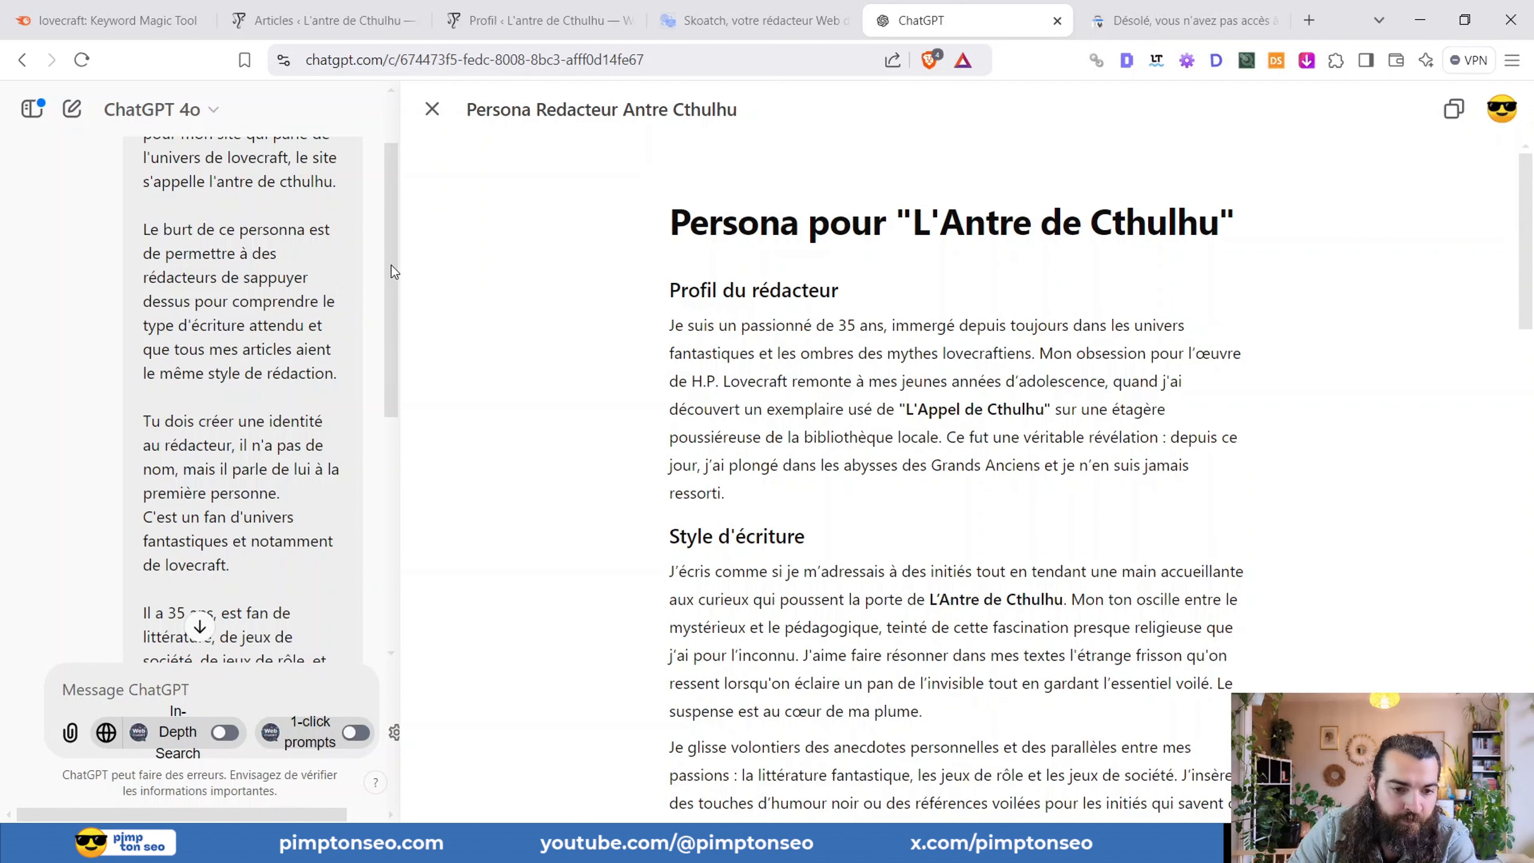
{"action": "left_click_drag", "start_coordinate": [391, 266], "coordinate": [404, 305]}
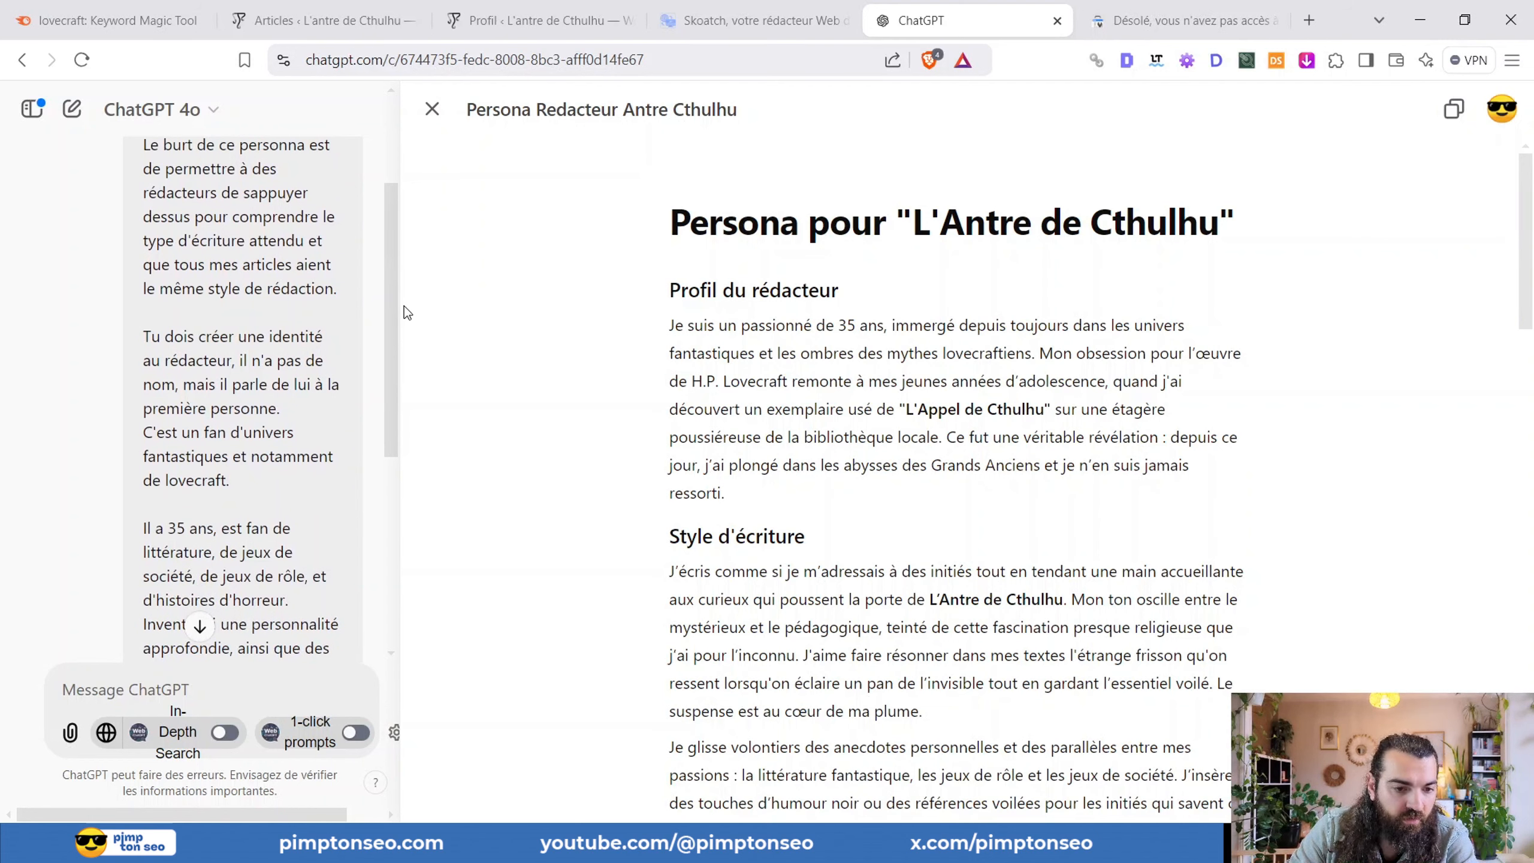
{"action": "left_click_drag", "start_coordinate": [407, 308], "coordinate": [403, 399]}
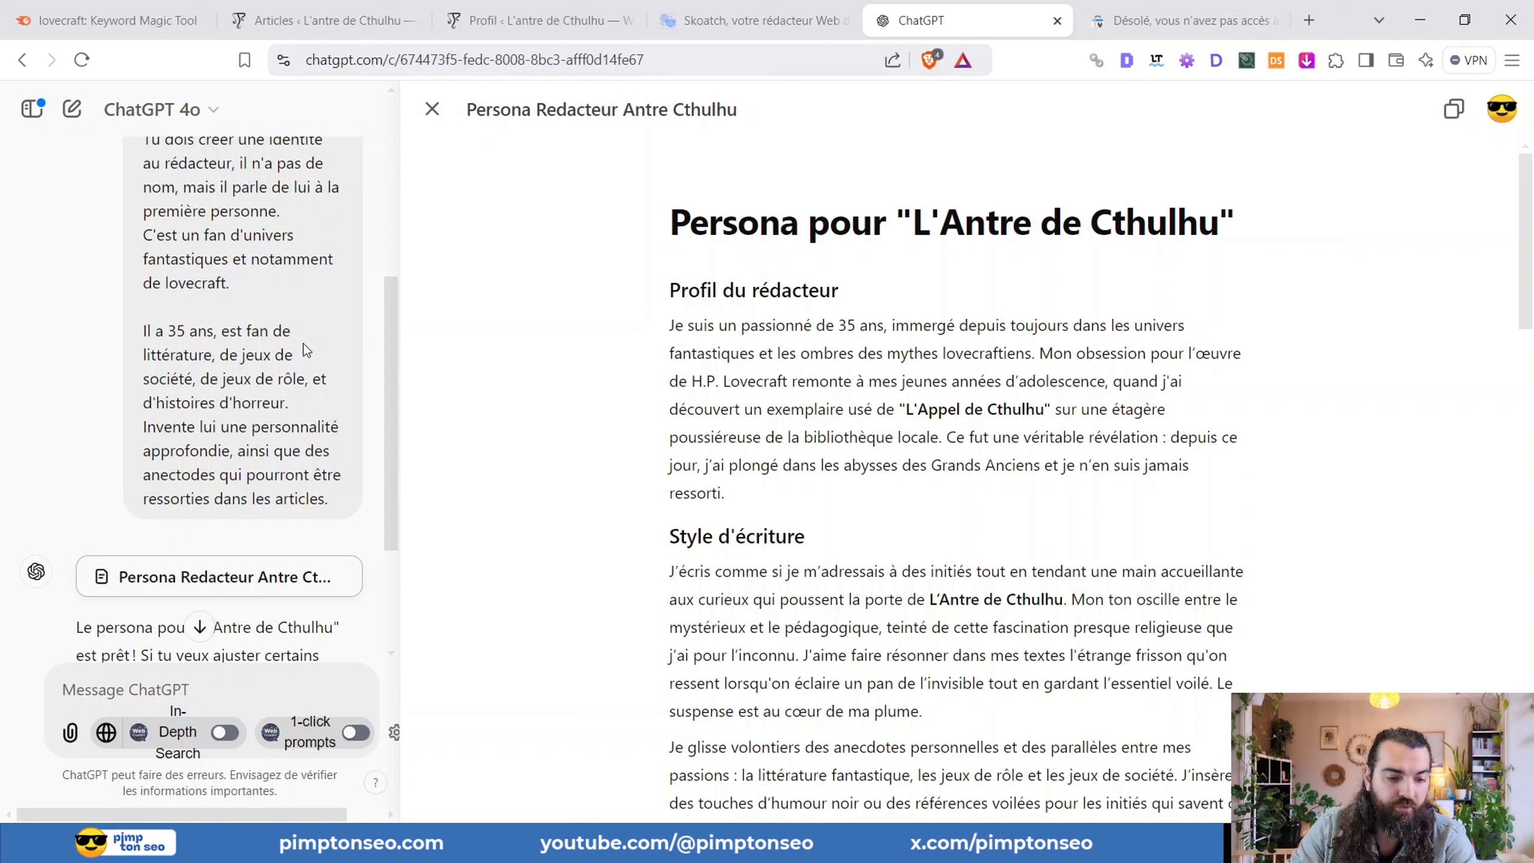
{"action": "scroll", "coordinate": [300, 357], "scroll_direction": "up", "scroll_amount": 6}
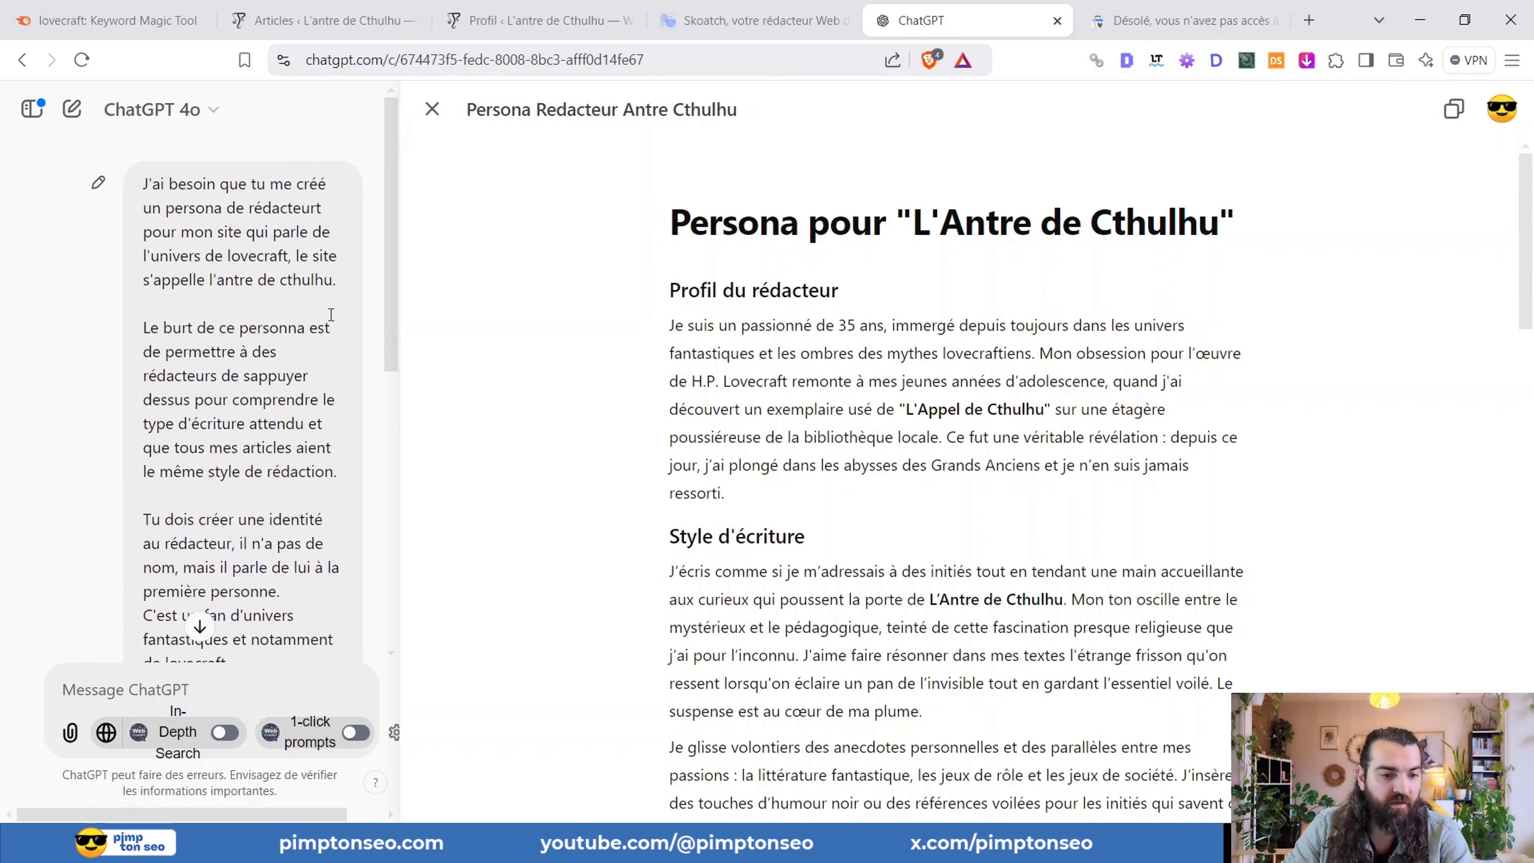
{"action": "left_click_drag", "start_coordinate": [392, 271], "coordinate": [413, 374]}
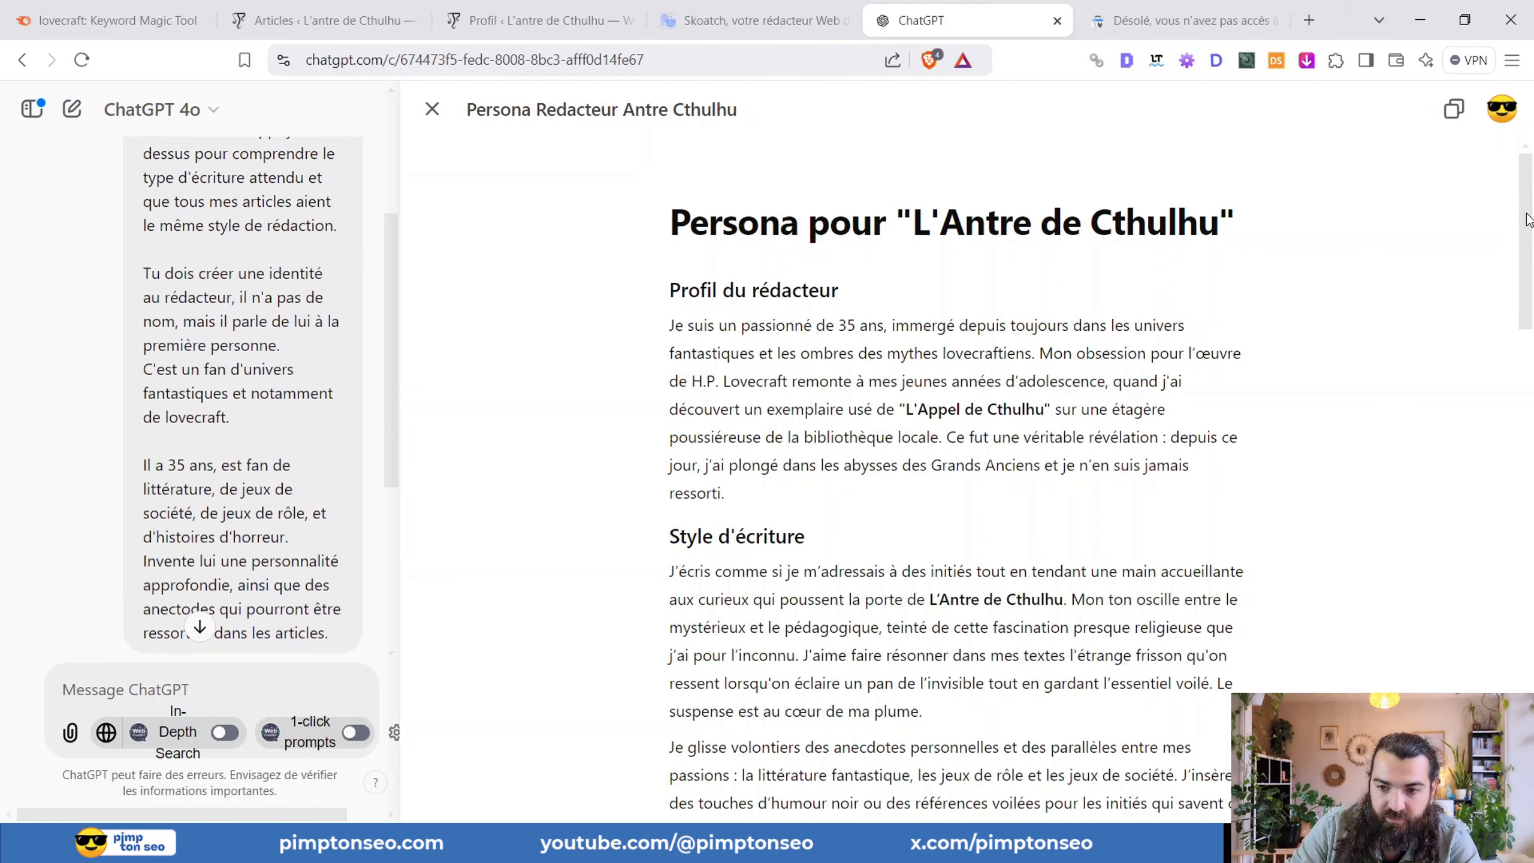
- Review the generated persona document, from the writer's profile and writing style through the personality traits and anecdotes
{"action": "left_click_drag", "start_coordinate": [1527, 220], "coordinate": [1473, 219]}
{"action": "scroll", "coordinate": [1062, 274], "scroll_direction": "down", "scroll_amount": 1}
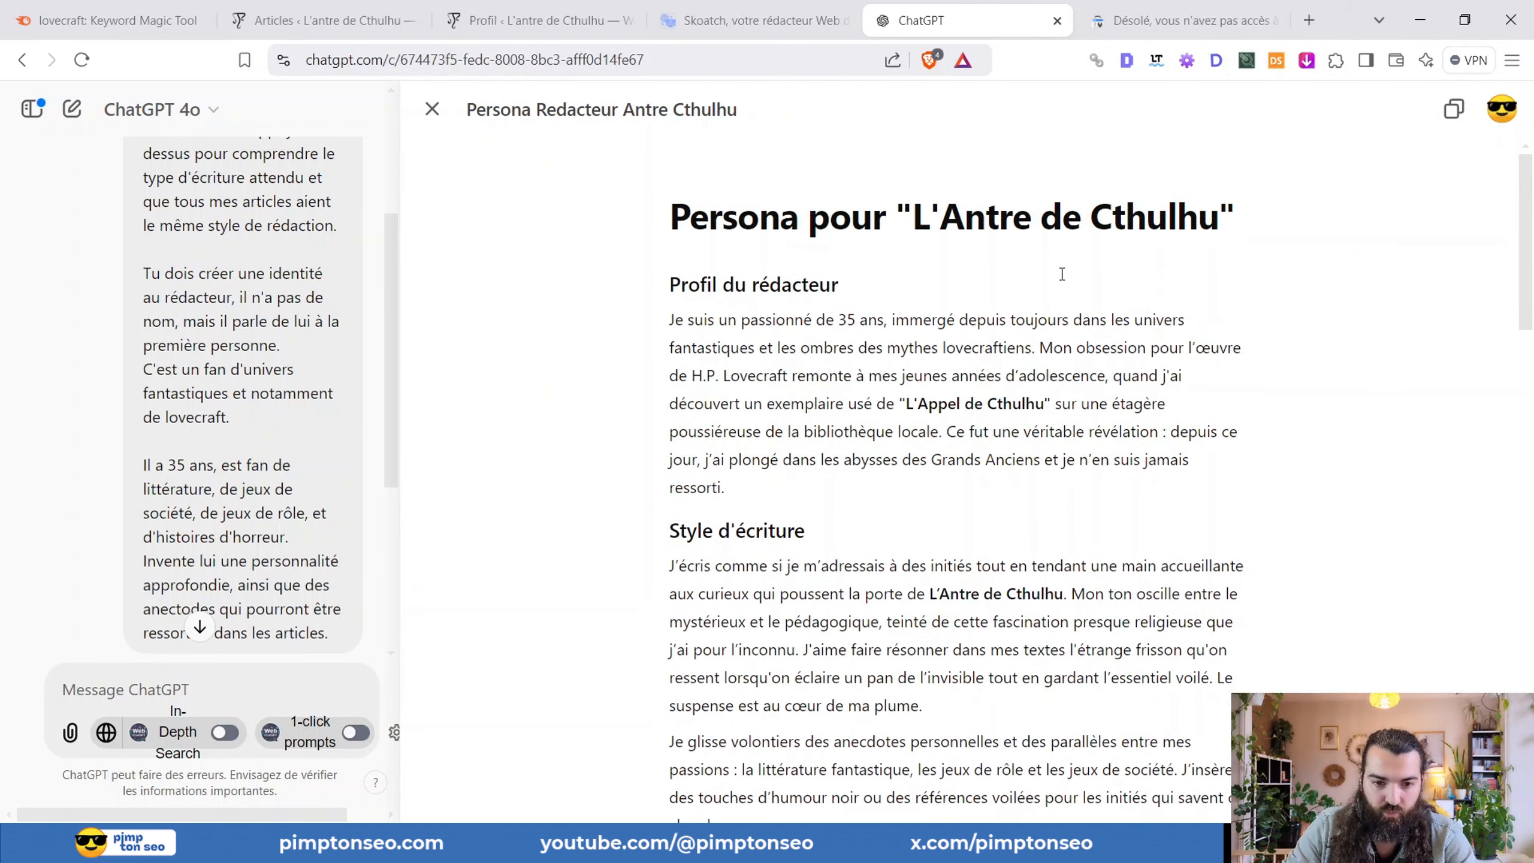
{"action": "scroll", "coordinate": [1062, 274], "scroll_direction": "down", "scroll_amount": 2}
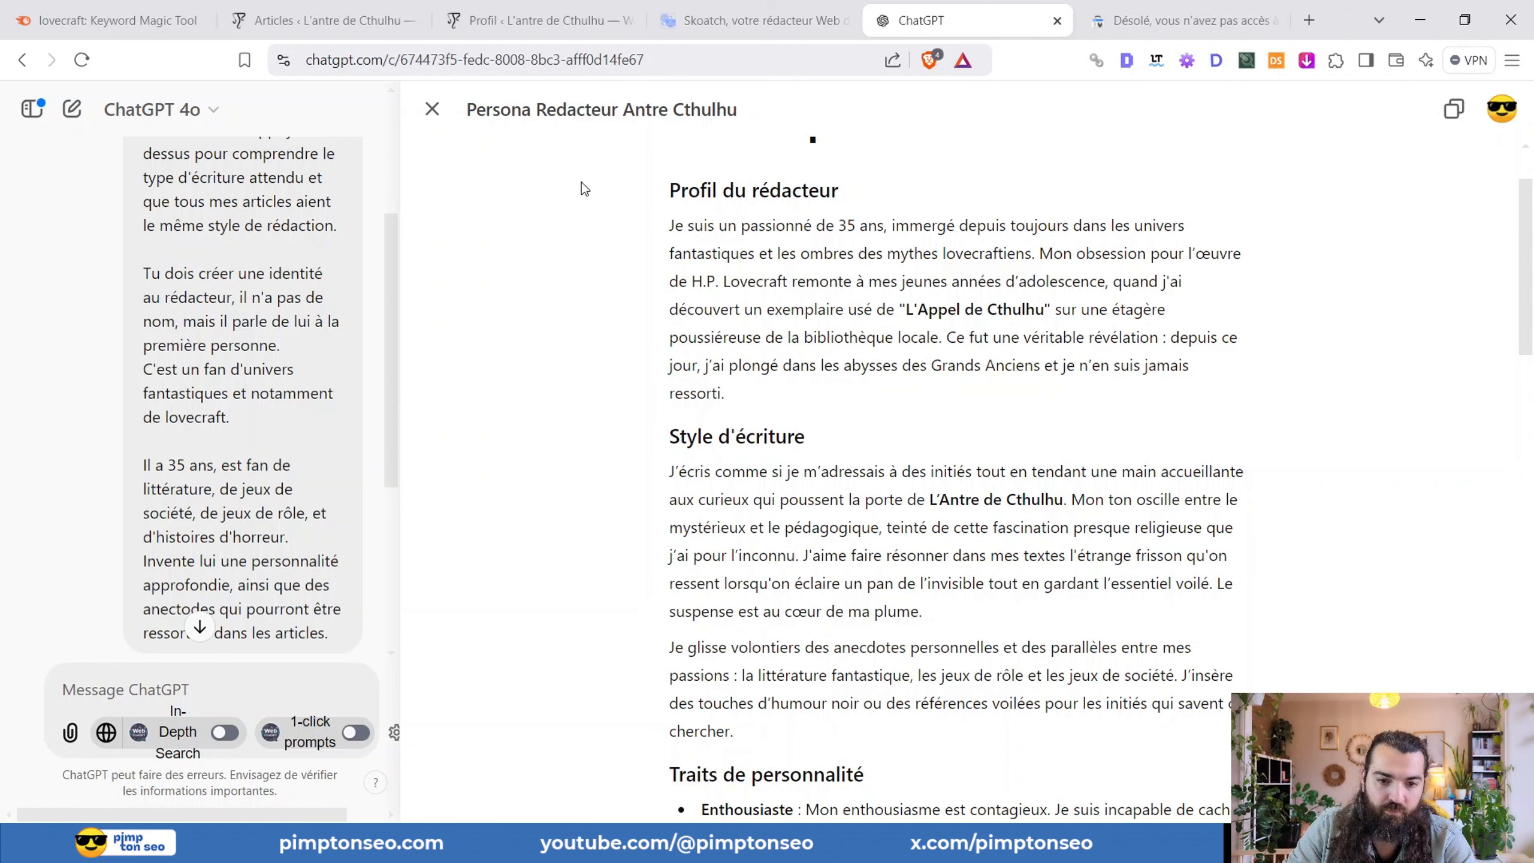
{"action": "scroll", "coordinate": [620, 237], "scroll_direction": "down", "scroll_amount": 3}
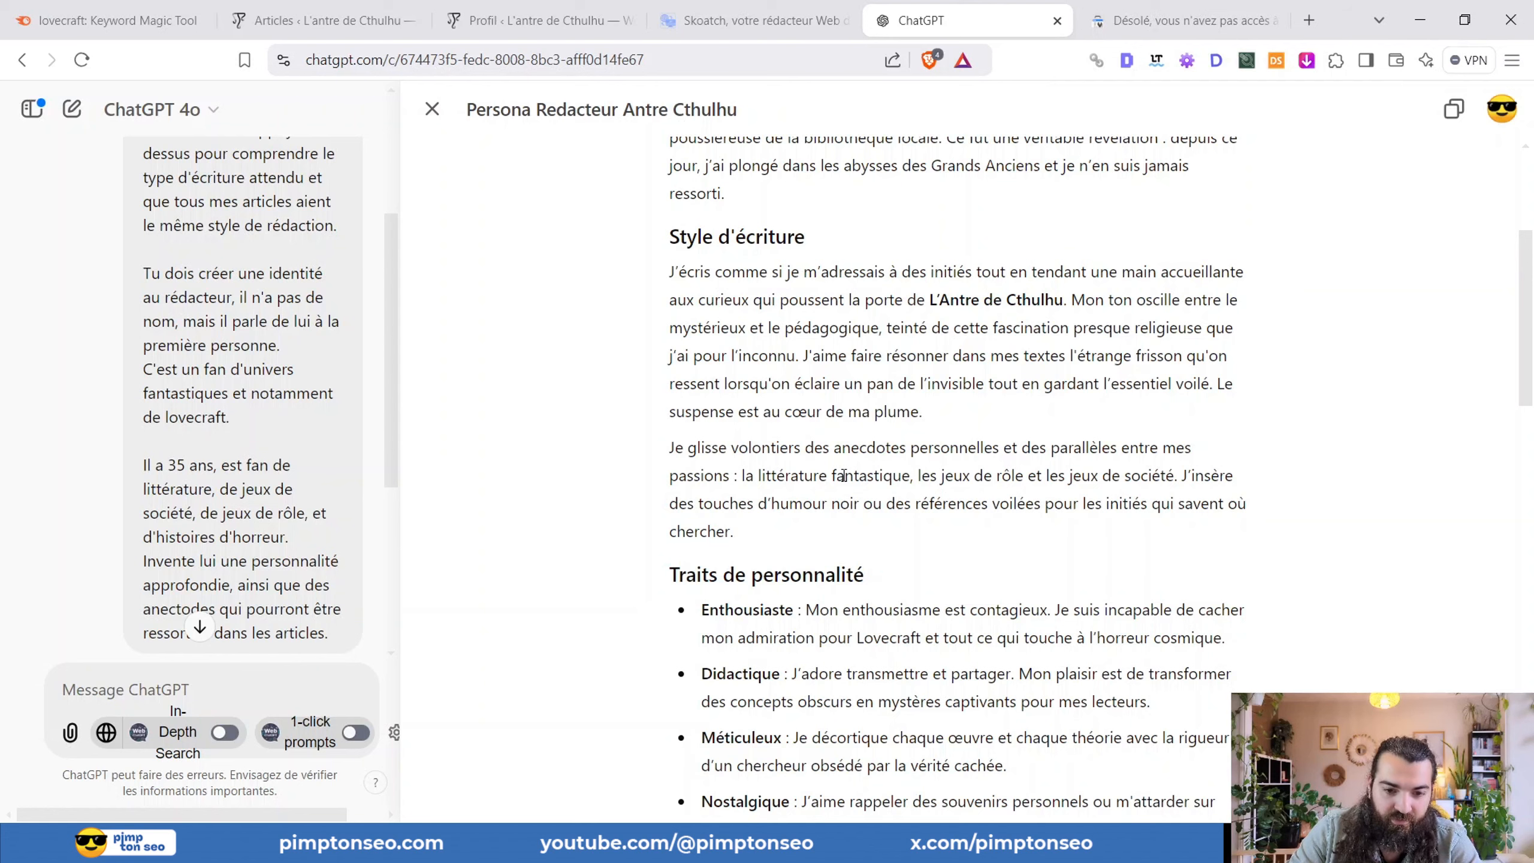
{"action": "scroll", "coordinate": [510, 353], "scroll_direction": "down", "scroll_amount": 5}
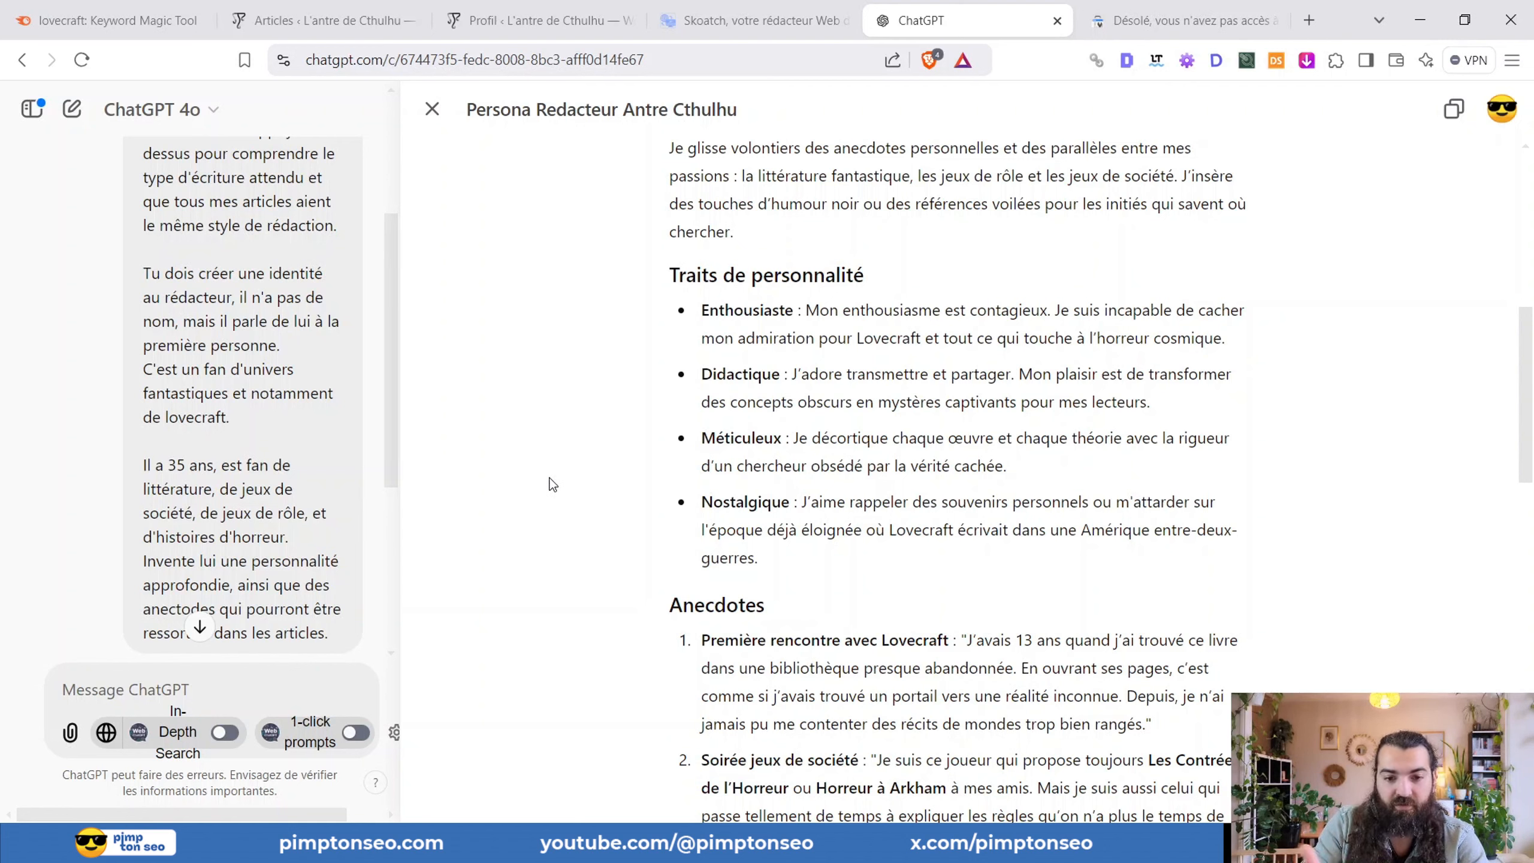
{"action": "scroll", "coordinate": [560, 477], "scroll_direction": "down", "scroll_amount": 5}
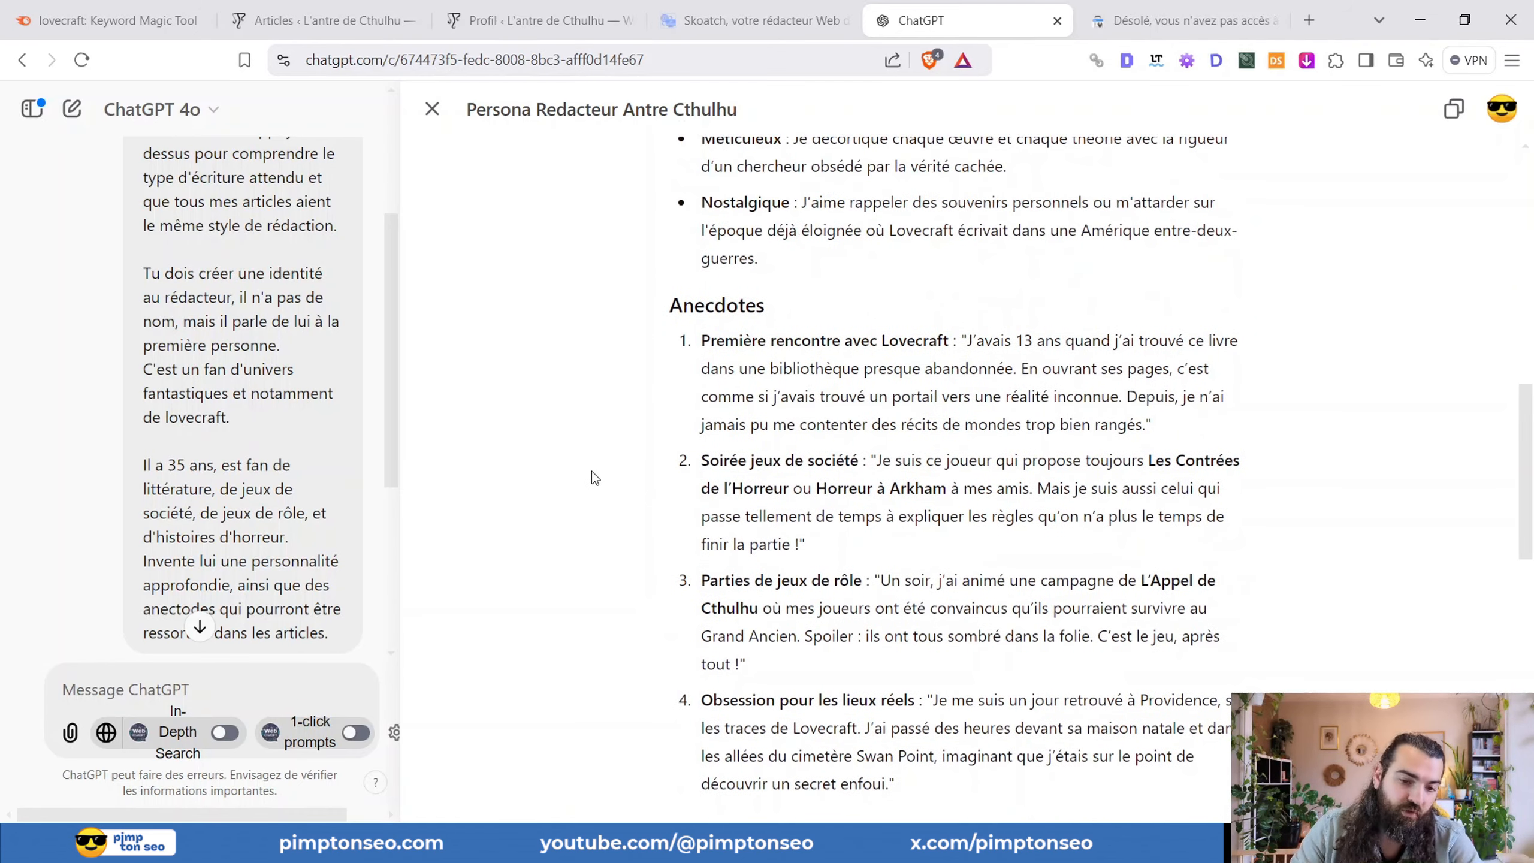
- Read the persona document's anecdotes, writing objectives and reusable example phrases, and go back over the whole text from its beginning
{"action": "scroll", "coordinate": [592, 471], "scroll_direction": "down", "scroll_amount": 3}
{"action": "scroll", "coordinate": [531, 422], "scroll_direction": "down", "scroll_amount": 5}
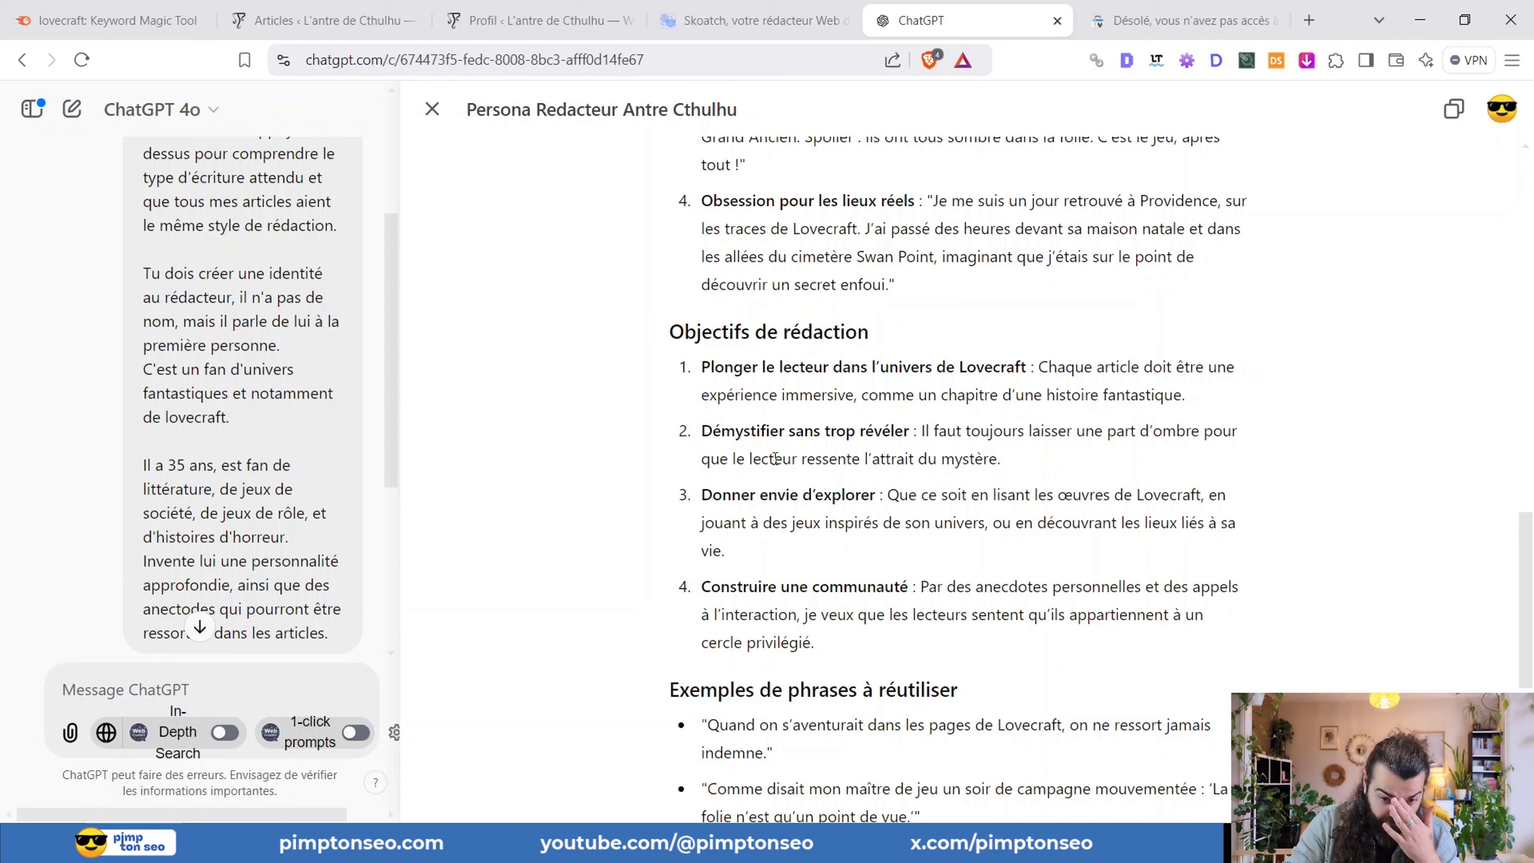
{"action": "scroll", "coordinate": [640, 342], "scroll_direction": "down", "scroll_amount": 5}
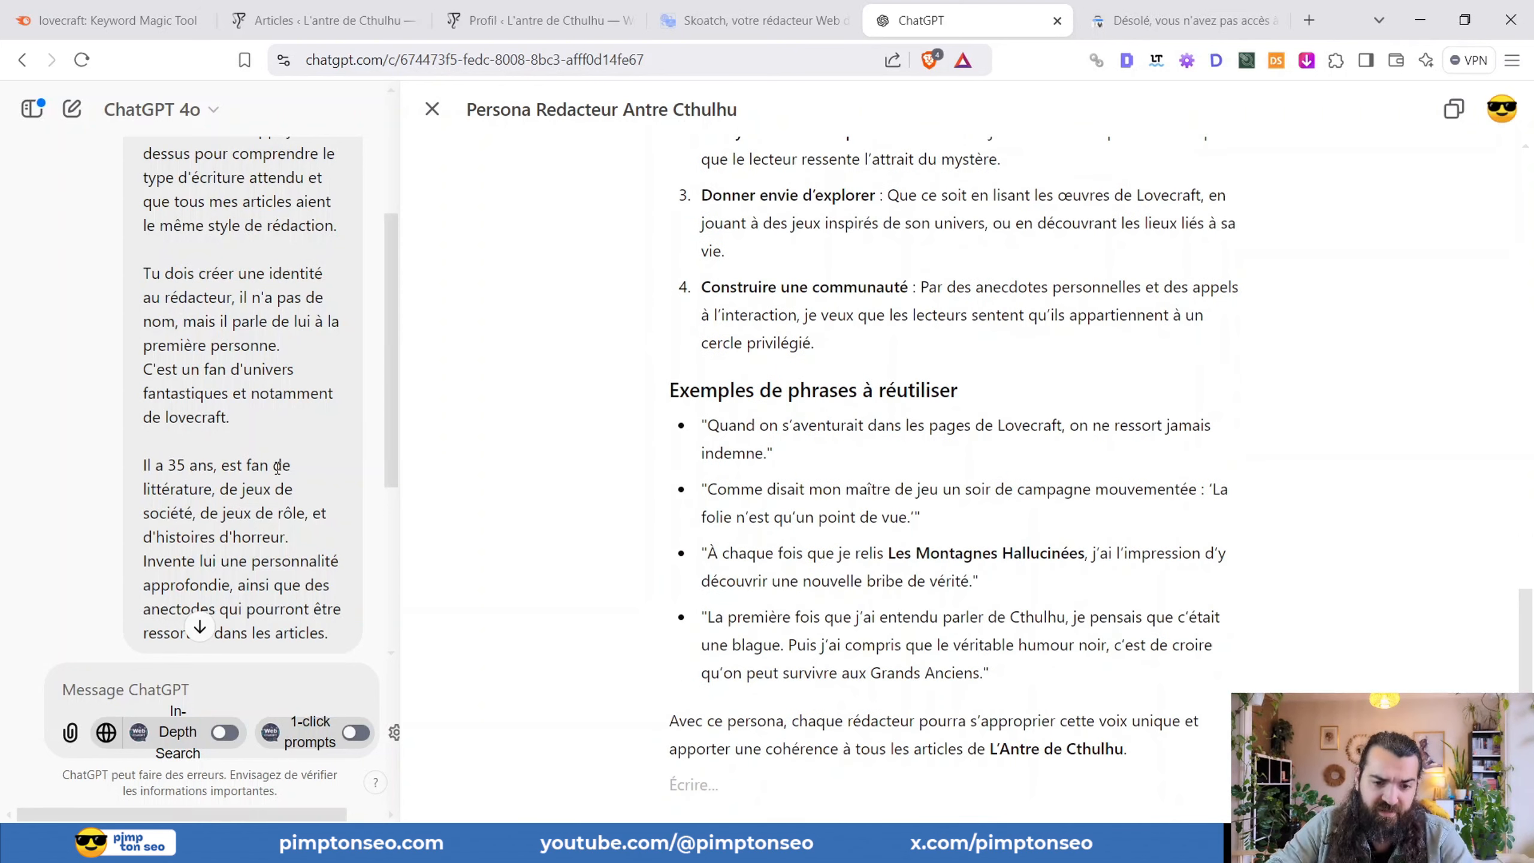
{"action": "scroll", "coordinate": [660, 426], "scroll_direction": "down", "scroll_amount": 3}
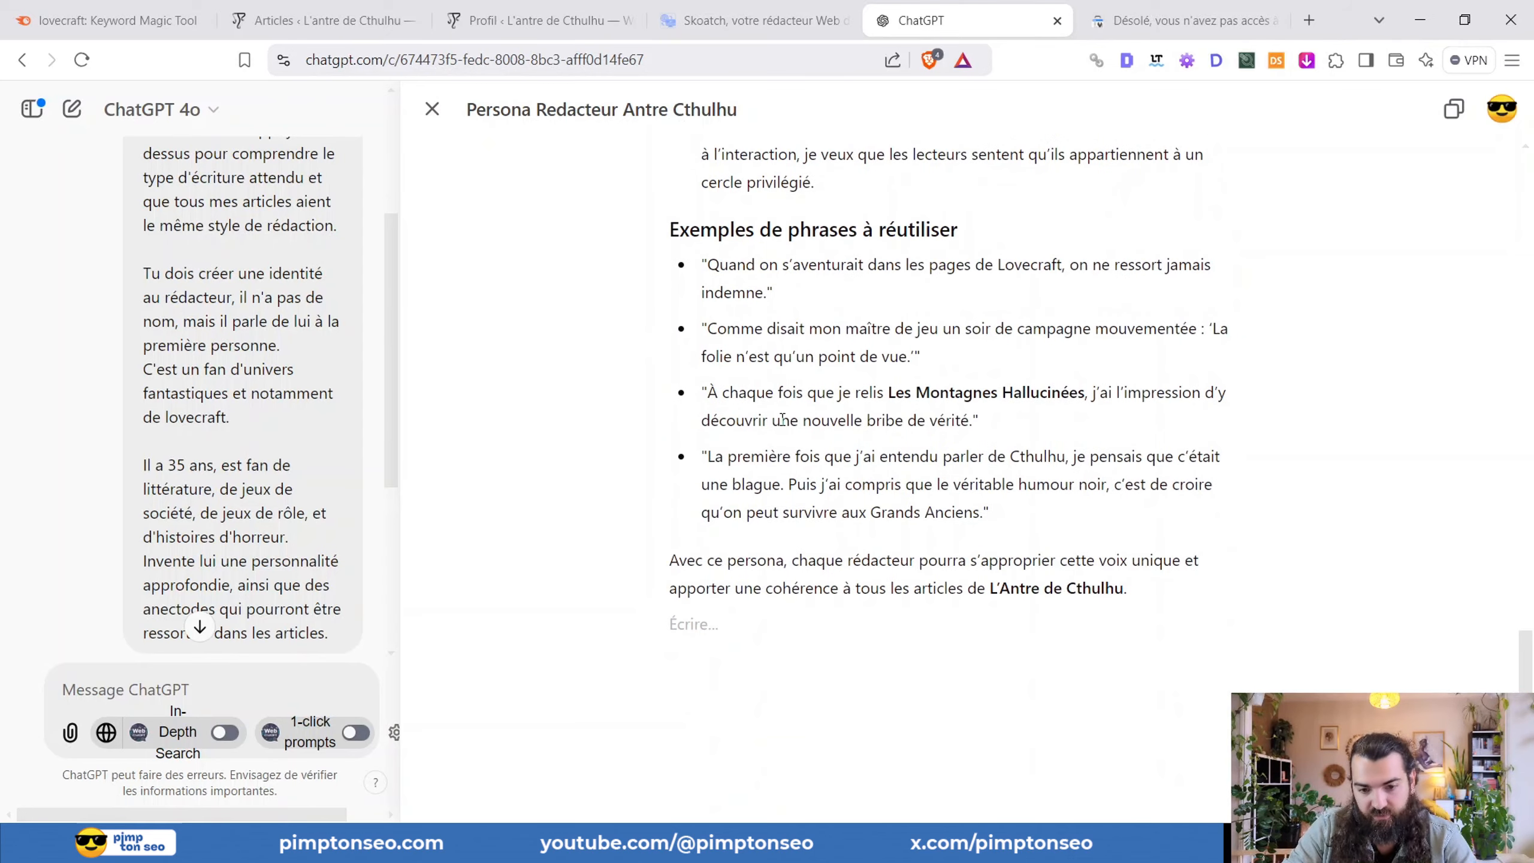
{"action": "scroll", "coordinate": [675, 431], "scroll_direction": "up", "scroll_amount": 20}
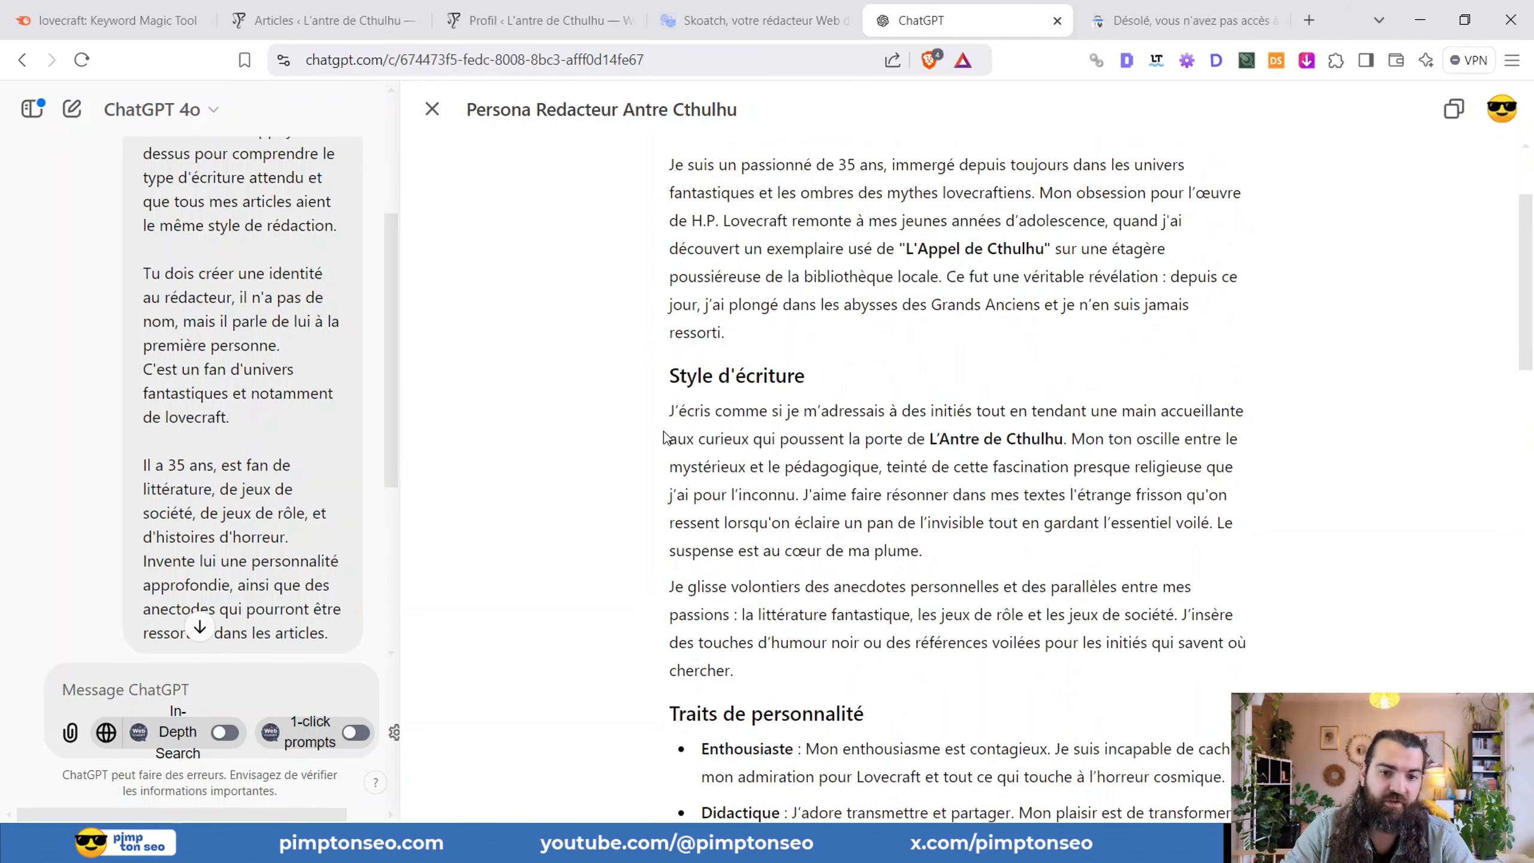
{"action": "scroll", "coordinate": [676, 431], "scroll_direction": "up", "scroll_amount": 2}
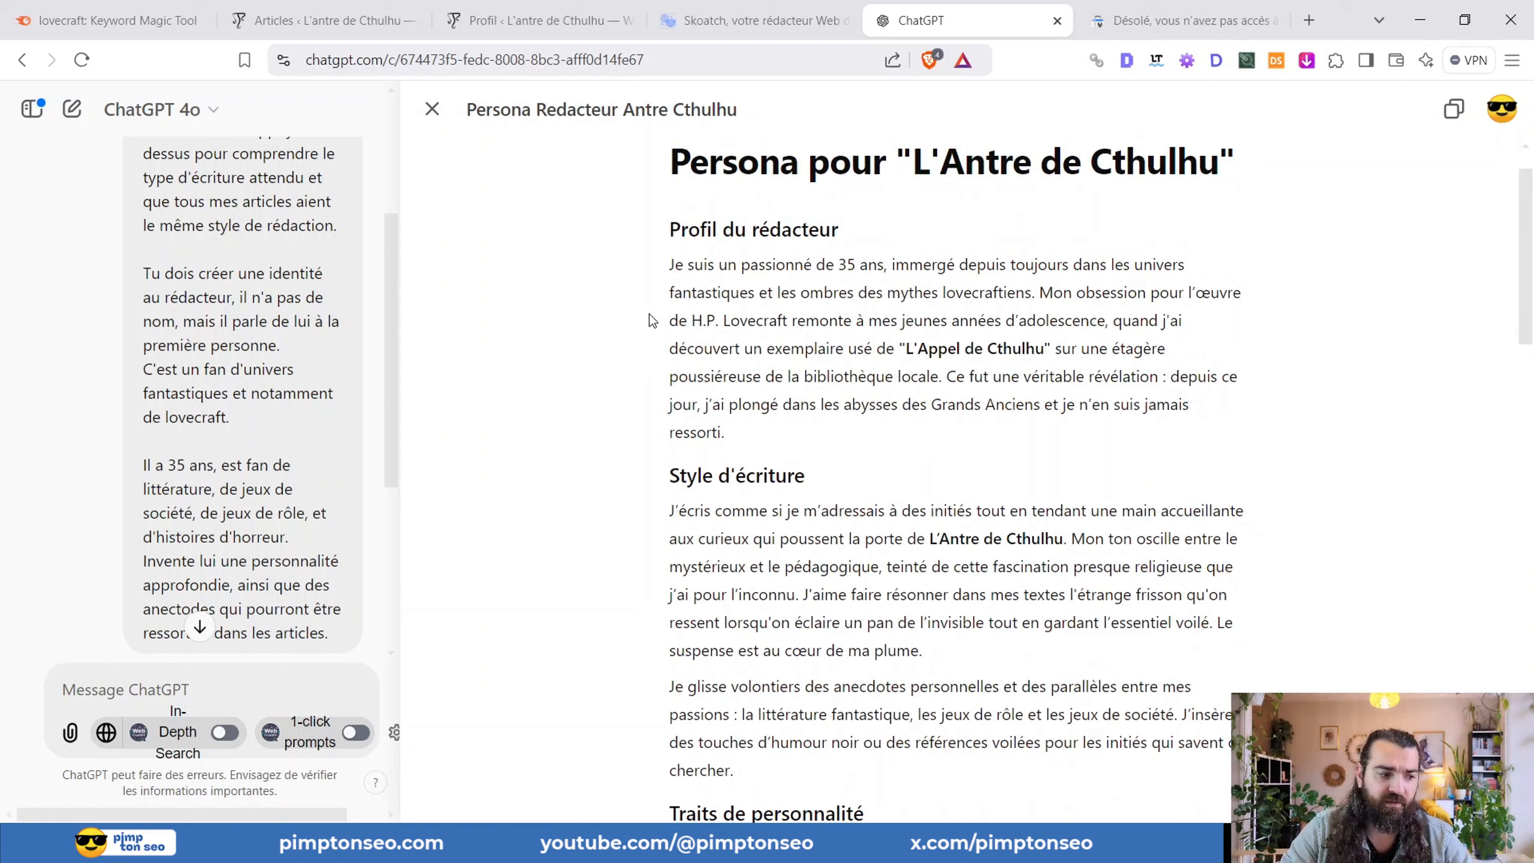
{"action": "scroll", "coordinate": [643, 299], "scroll_direction": "down", "scroll_amount": 6}
{"action": "scroll", "coordinate": [767, 255], "scroll_direction": "up", "scroll_amount": 7}
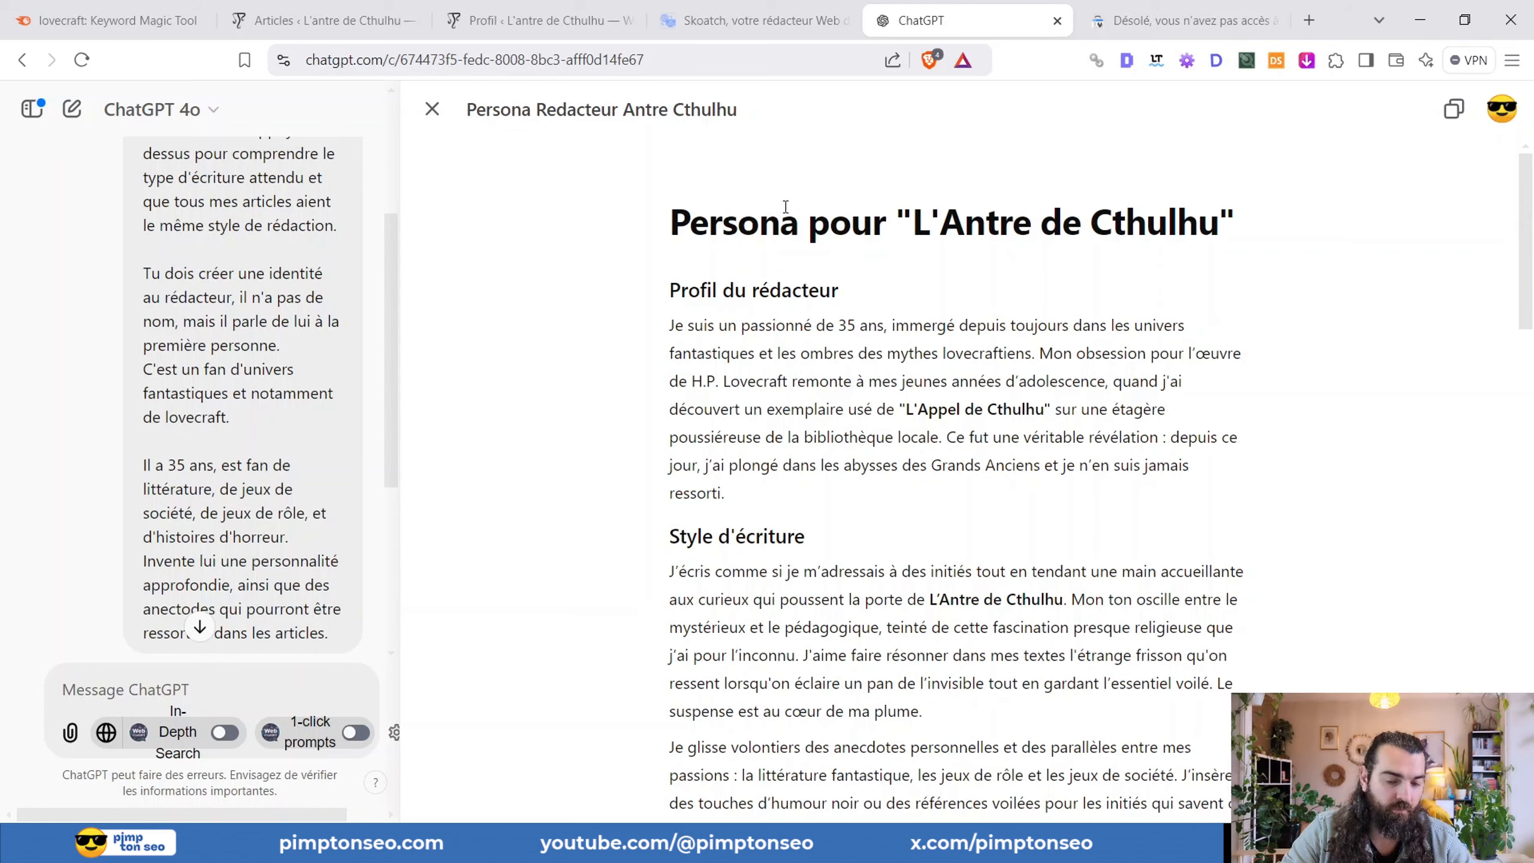
{"action": "scroll", "coordinate": [785, 207], "scroll_direction": "down", "scroll_amount": 8}
{"action": "scroll", "coordinate": [808, 175], "scroll_direction": "up", "scroll_amount": 7}
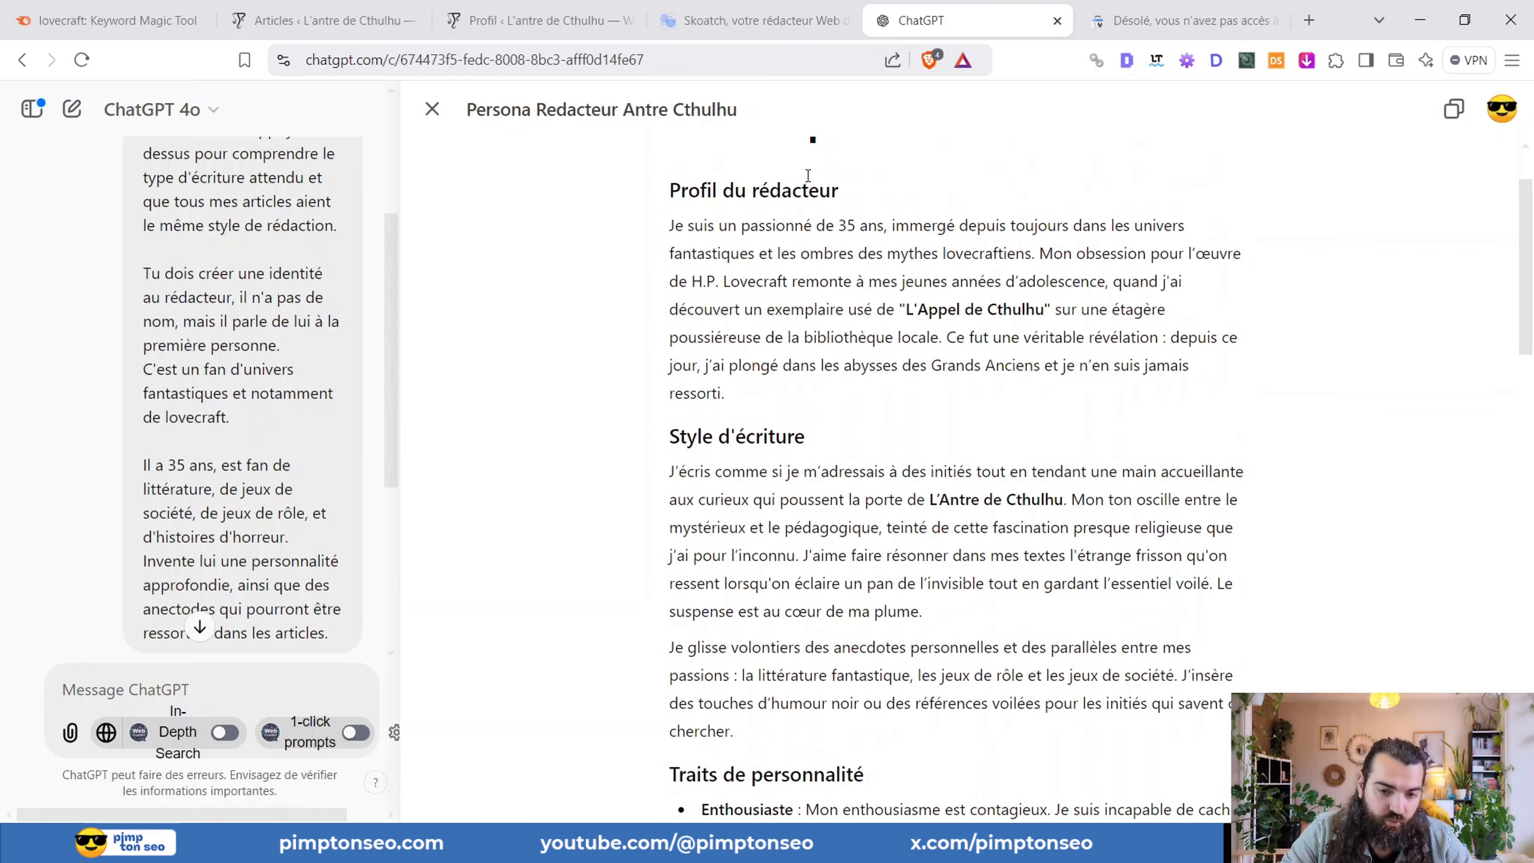
{"action": "scroll", "coordinate": [808, 175], "scroll_direction": "down", "scroll_amount": 15}
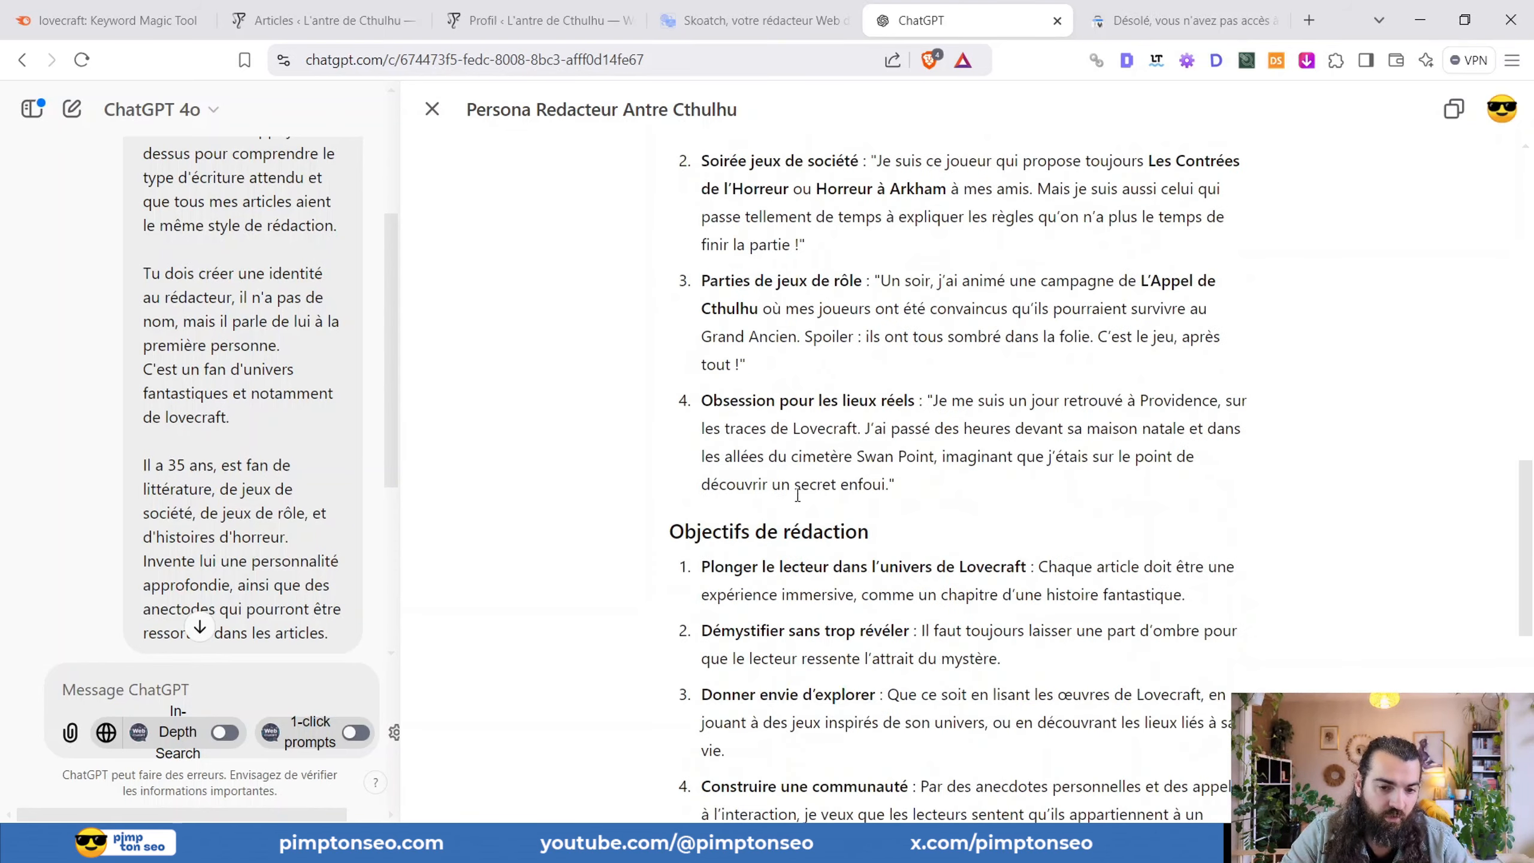
{"action": "scroll", "coordinate": [797, 496], "scroll_direction": "down", "scroll_amount": 3}
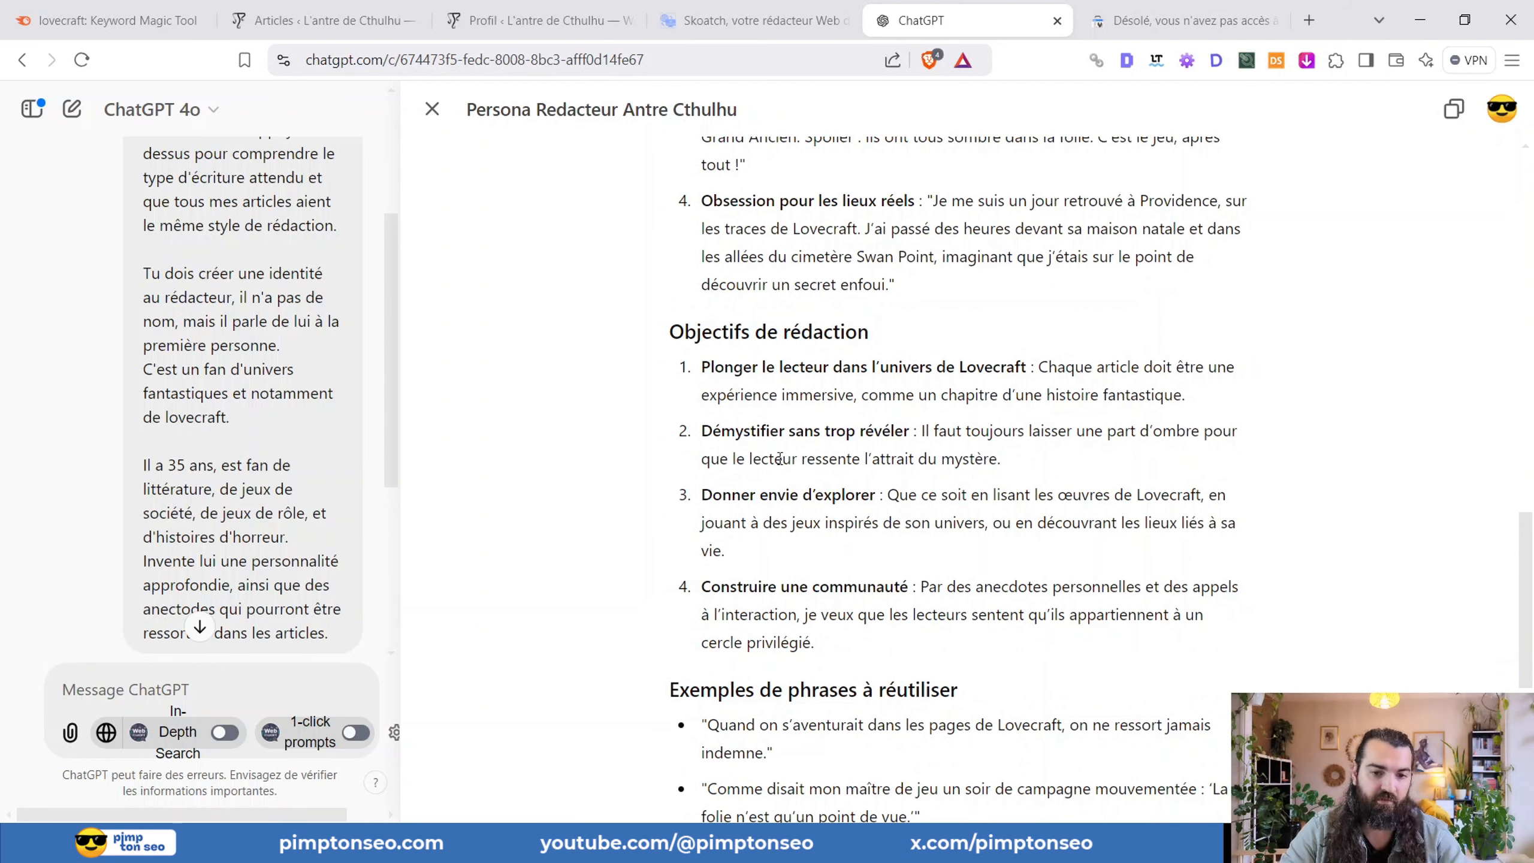
- Copy the entire ChatGPT persona document into the "En tant que" description of the Skoatch persona and check the pasted text
{"action": "scroll", "coordinate": [779, 458], "scroll_direction": "down", "scroll_amount": 7}
{"action": "left_click_drag", "start_coordinate": [1128, 589], "coordinate": [641, 202]}
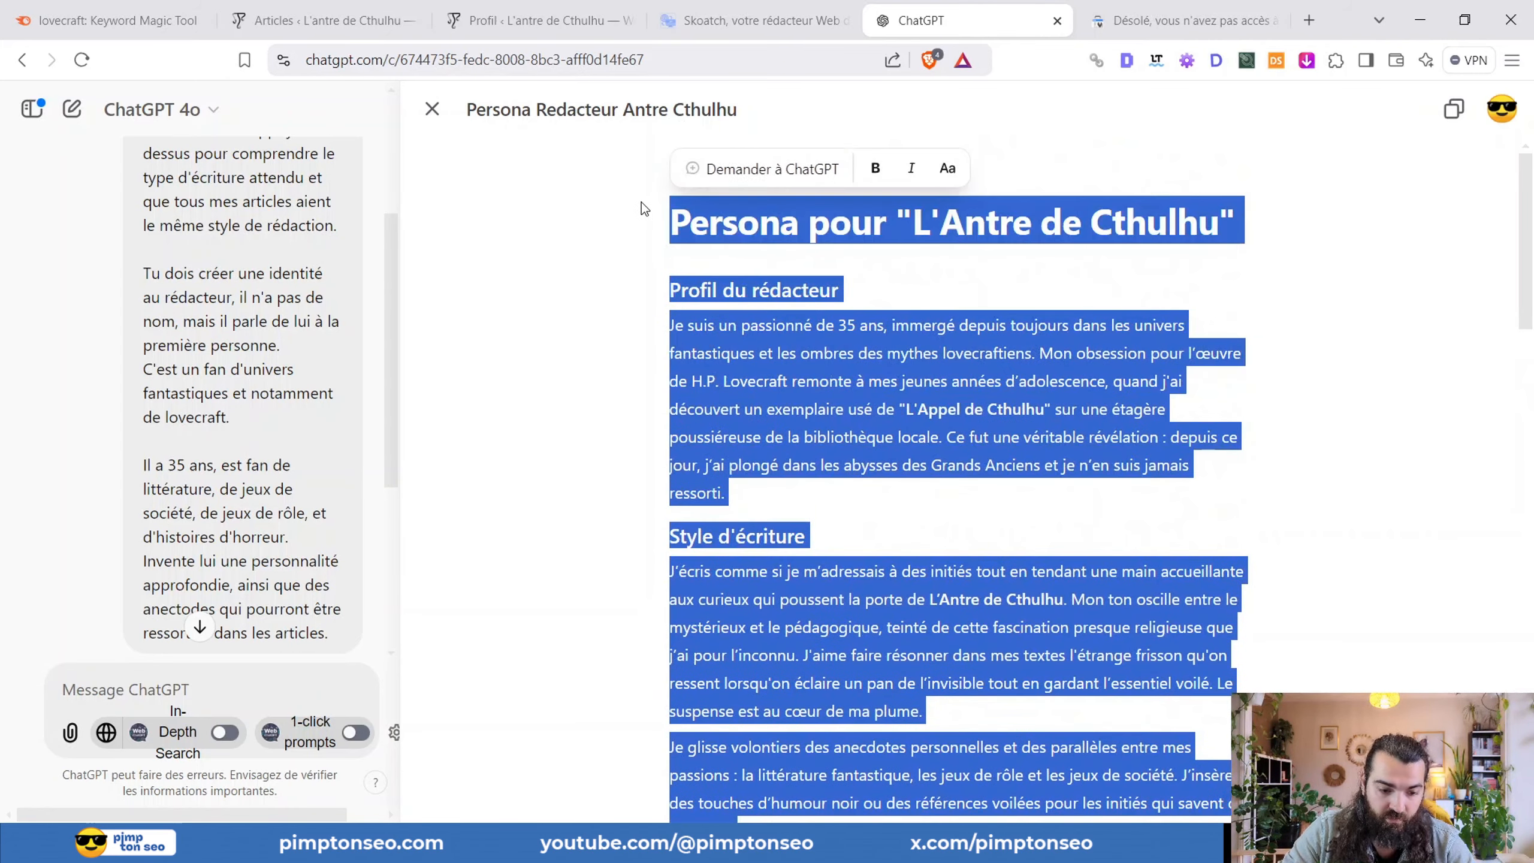
{"action": "left_click", "coordinate": [777, 8]}
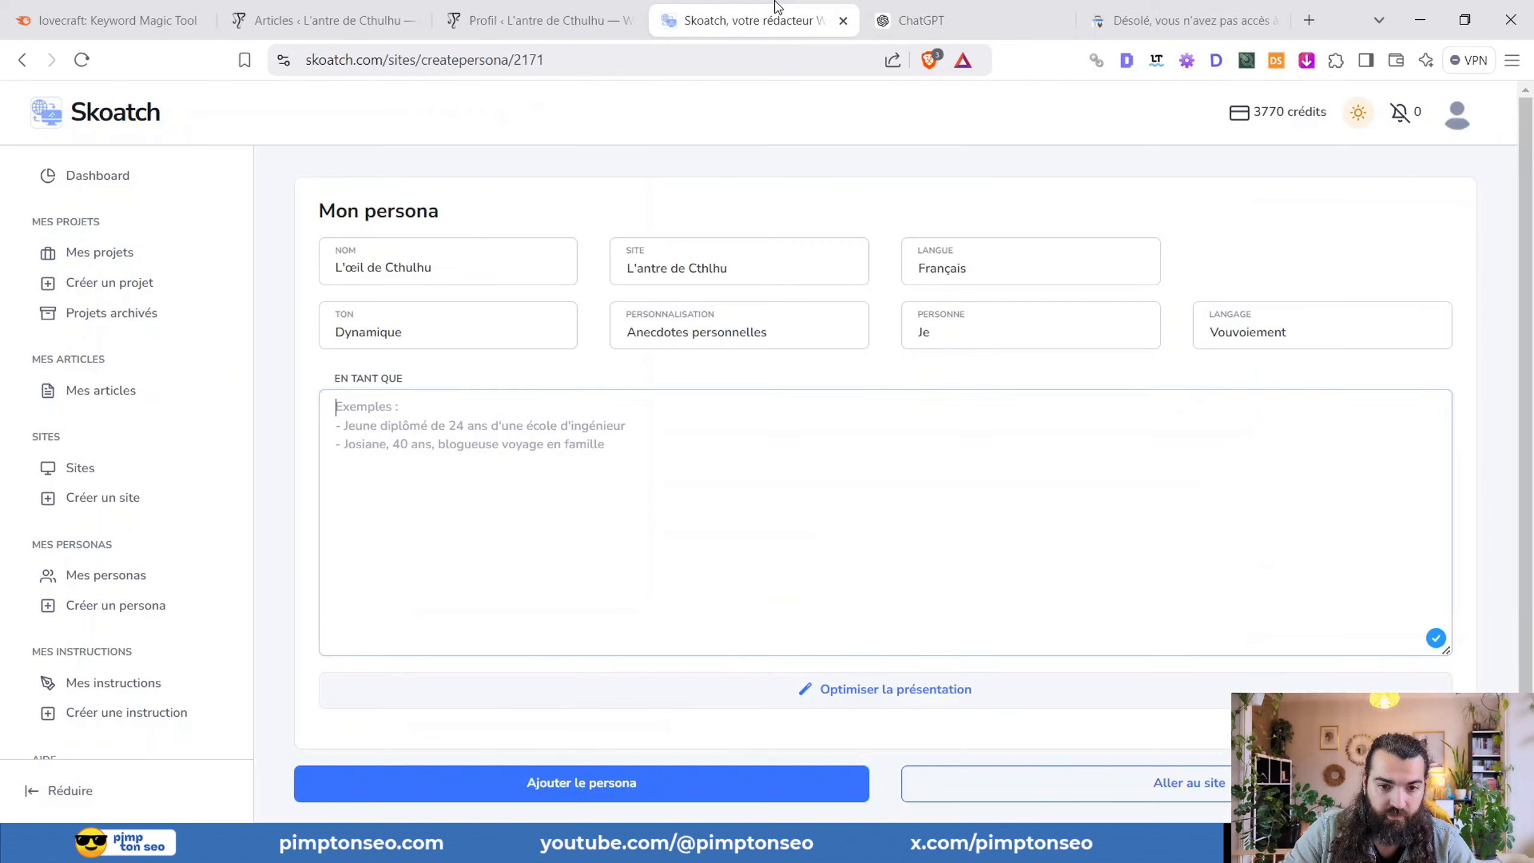
{"action": "left_click", "coordinate": [541, 513]}
{"action": "key", "text": "ctrl+v"}
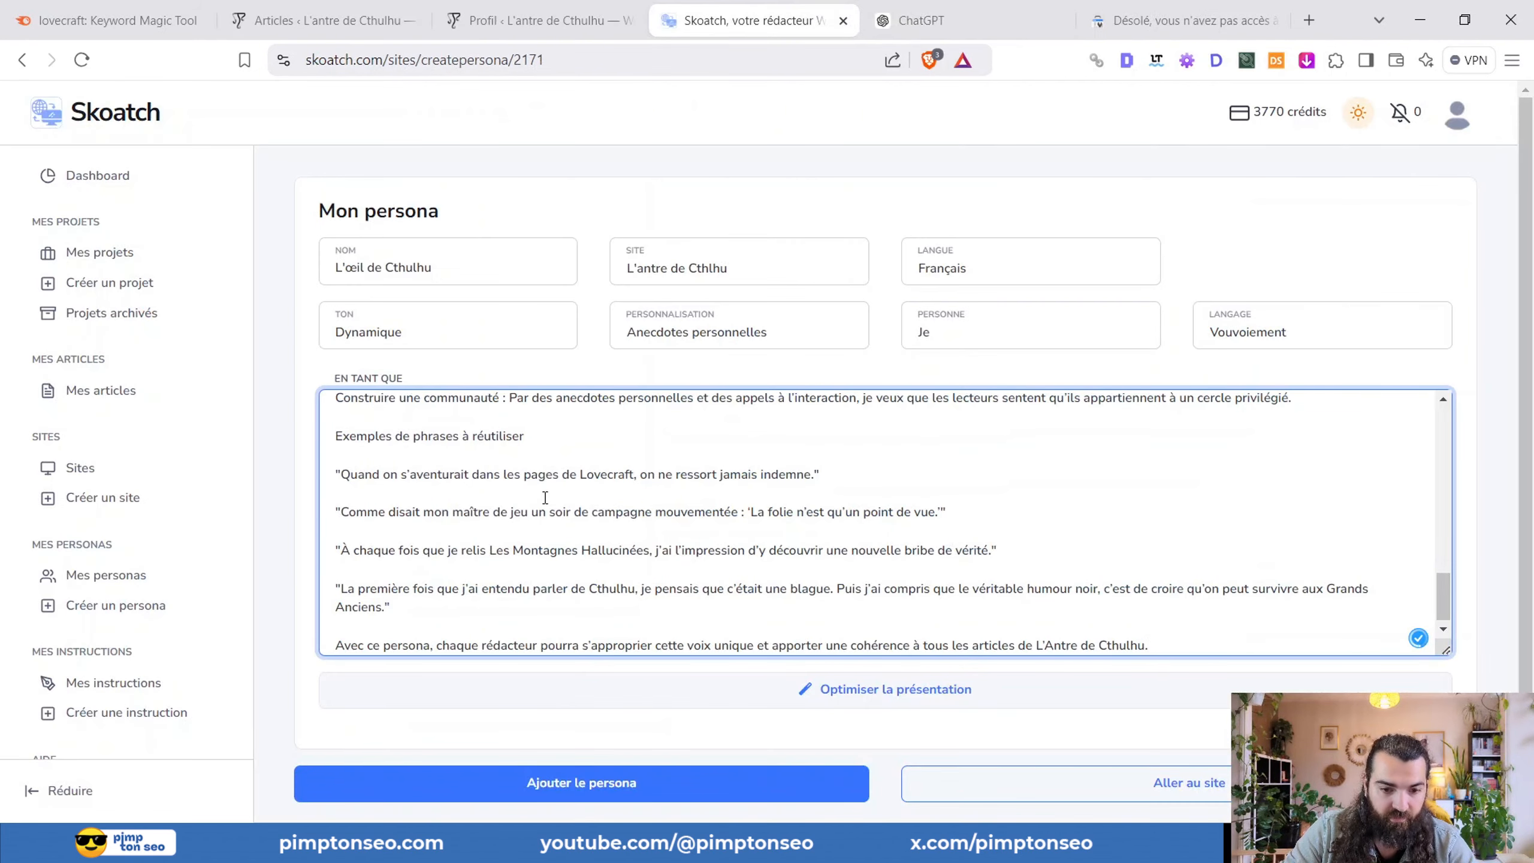
{"action": "scroll", "coordinate": [543, 478], "scroll_direction": "up", "scroll_amount": 3}
{"action": "scroll", "coordinate": [544, 477], "scroll_direction": "down", "scroll_amount": 3}
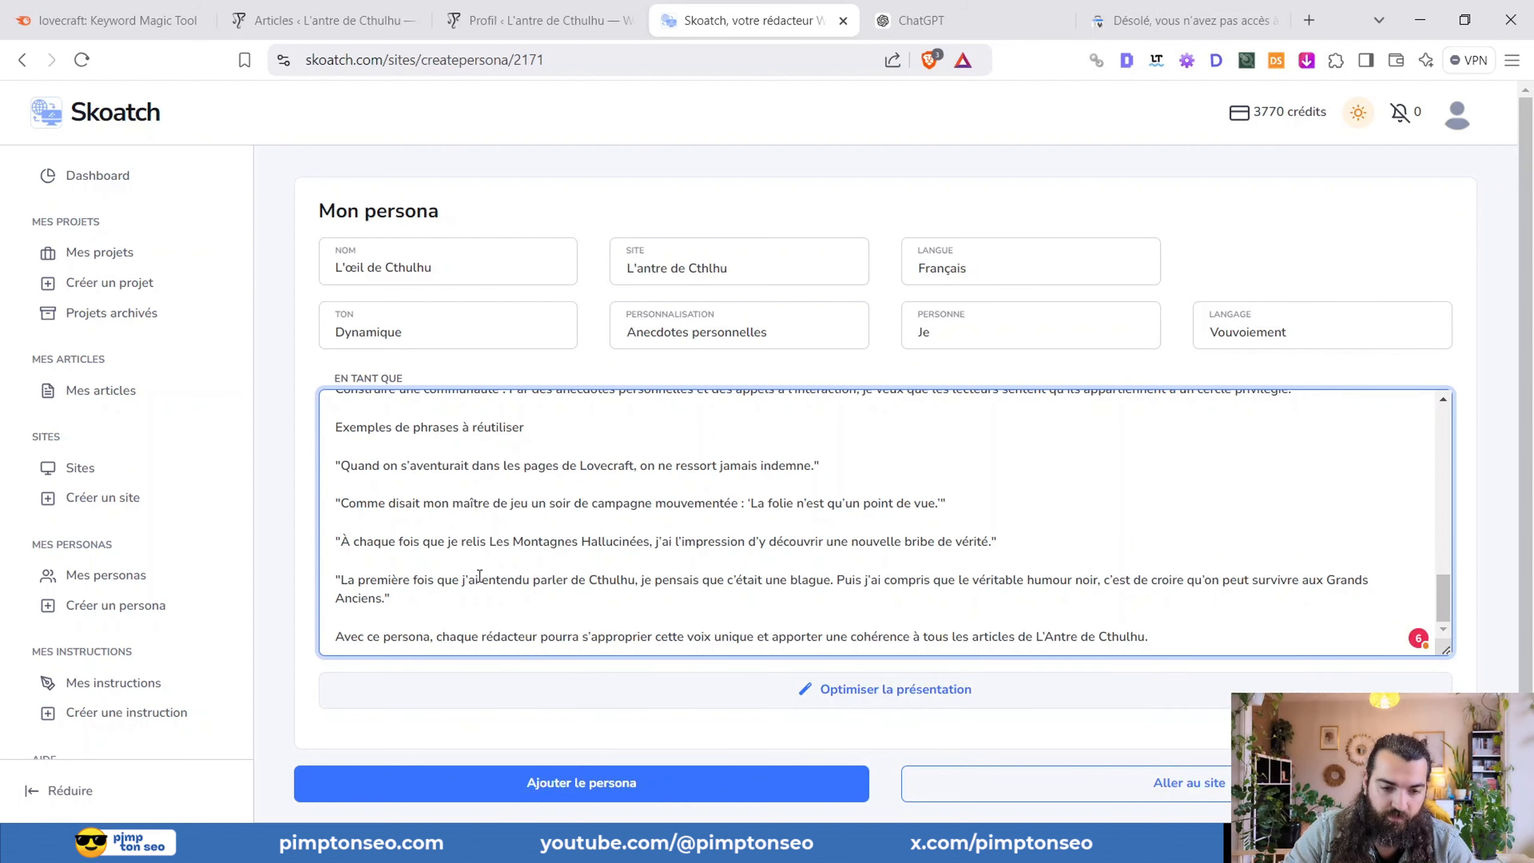
{"action": "scroll", "coordinate": [670, 544], "scroll_direction": "up", "scroll_amount": 15}
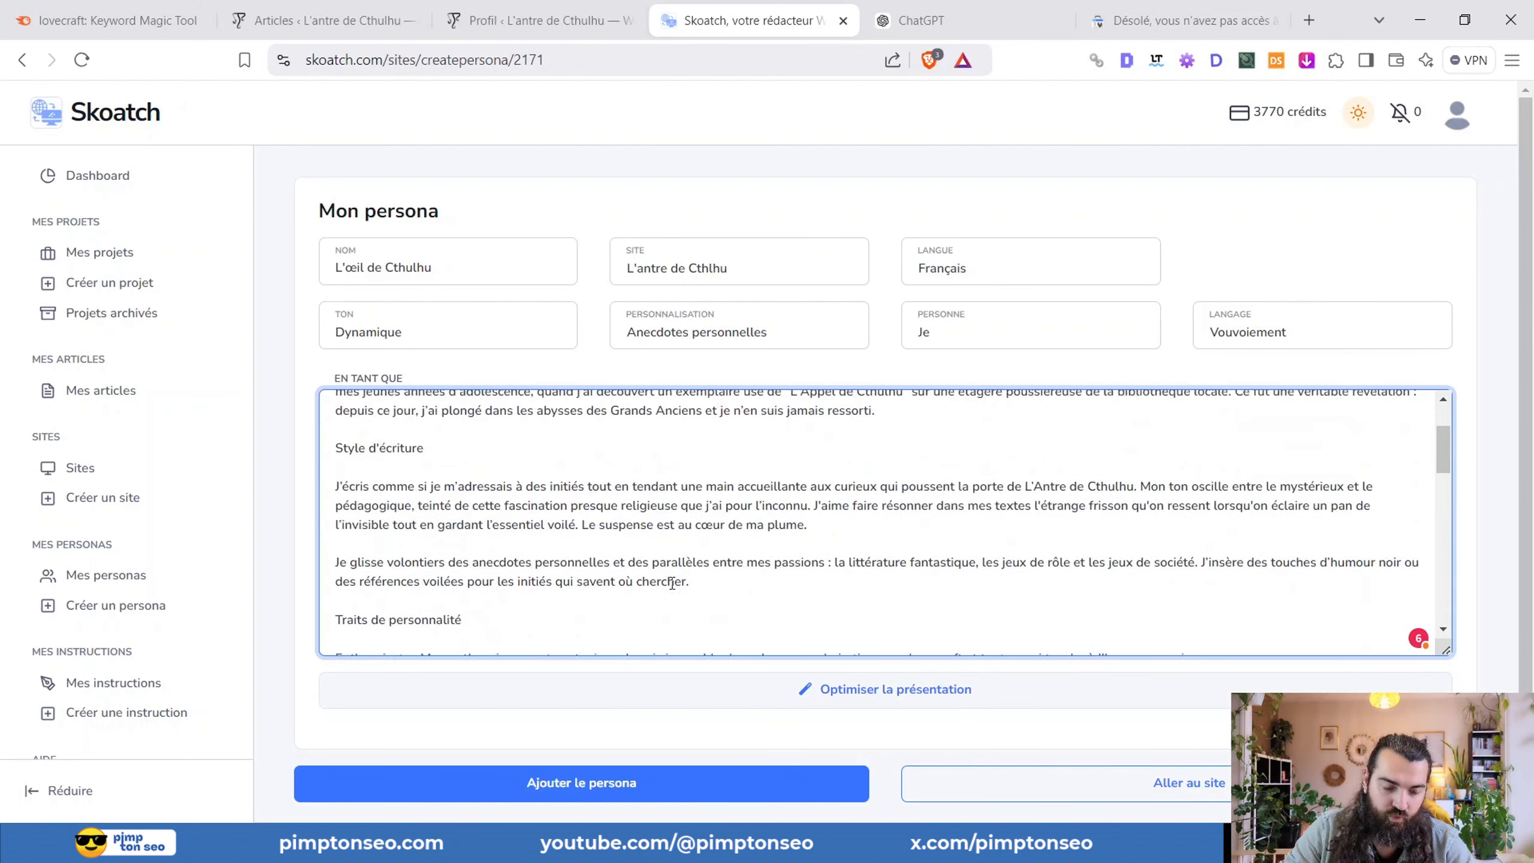
{"action": "scroll", "coordinate": [629, 529], "scroll_direction": "down", "scroll_amount": 8}
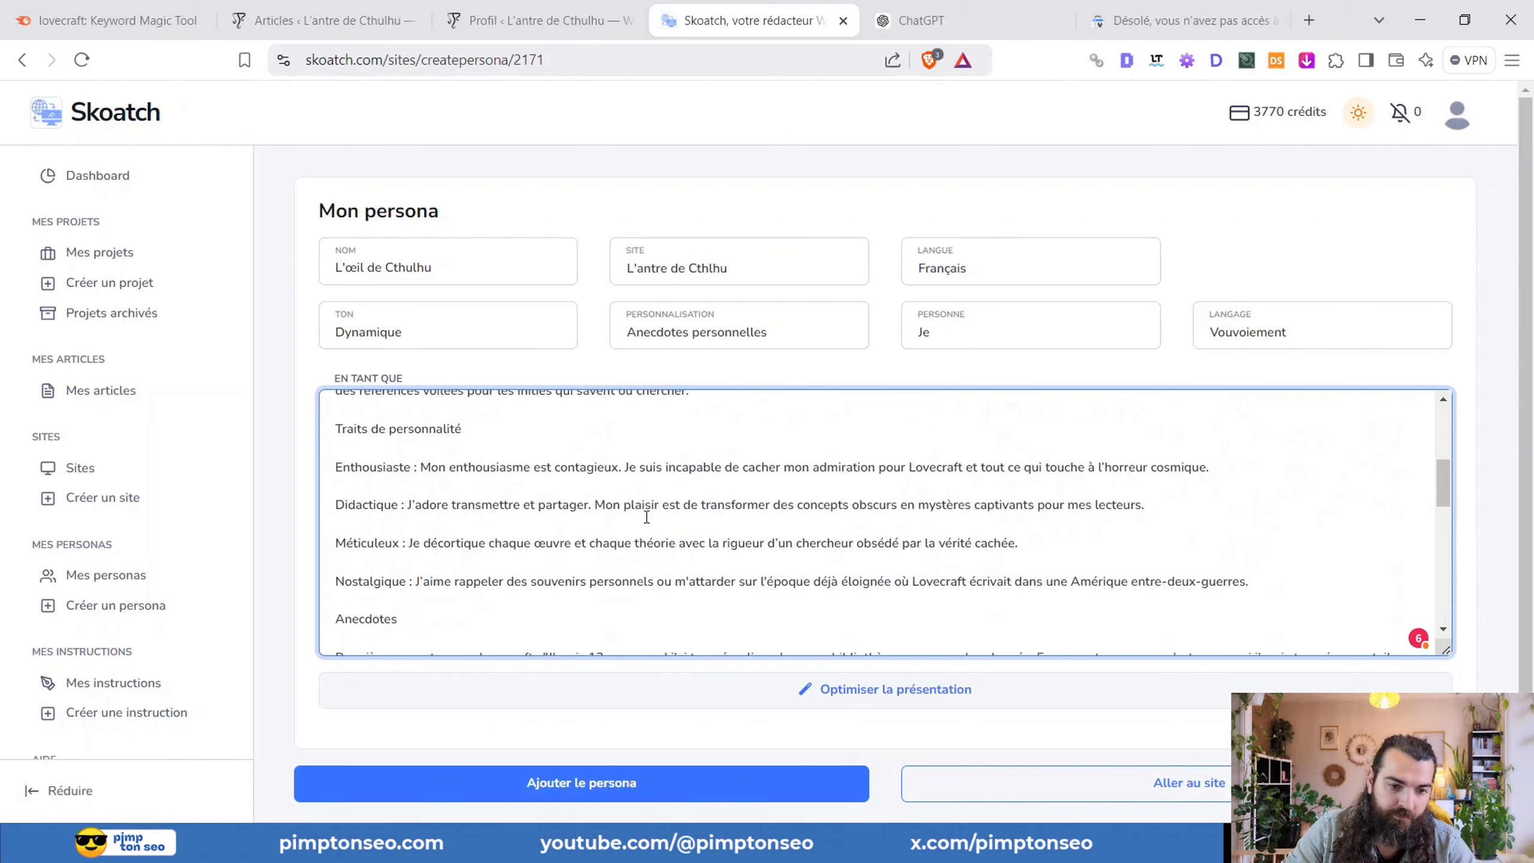
- Try the automatic presentation optimisation on the persona description and put the full ChatGPT text back in its place
{"action": "left_click", "coordinate": [860, 695]}
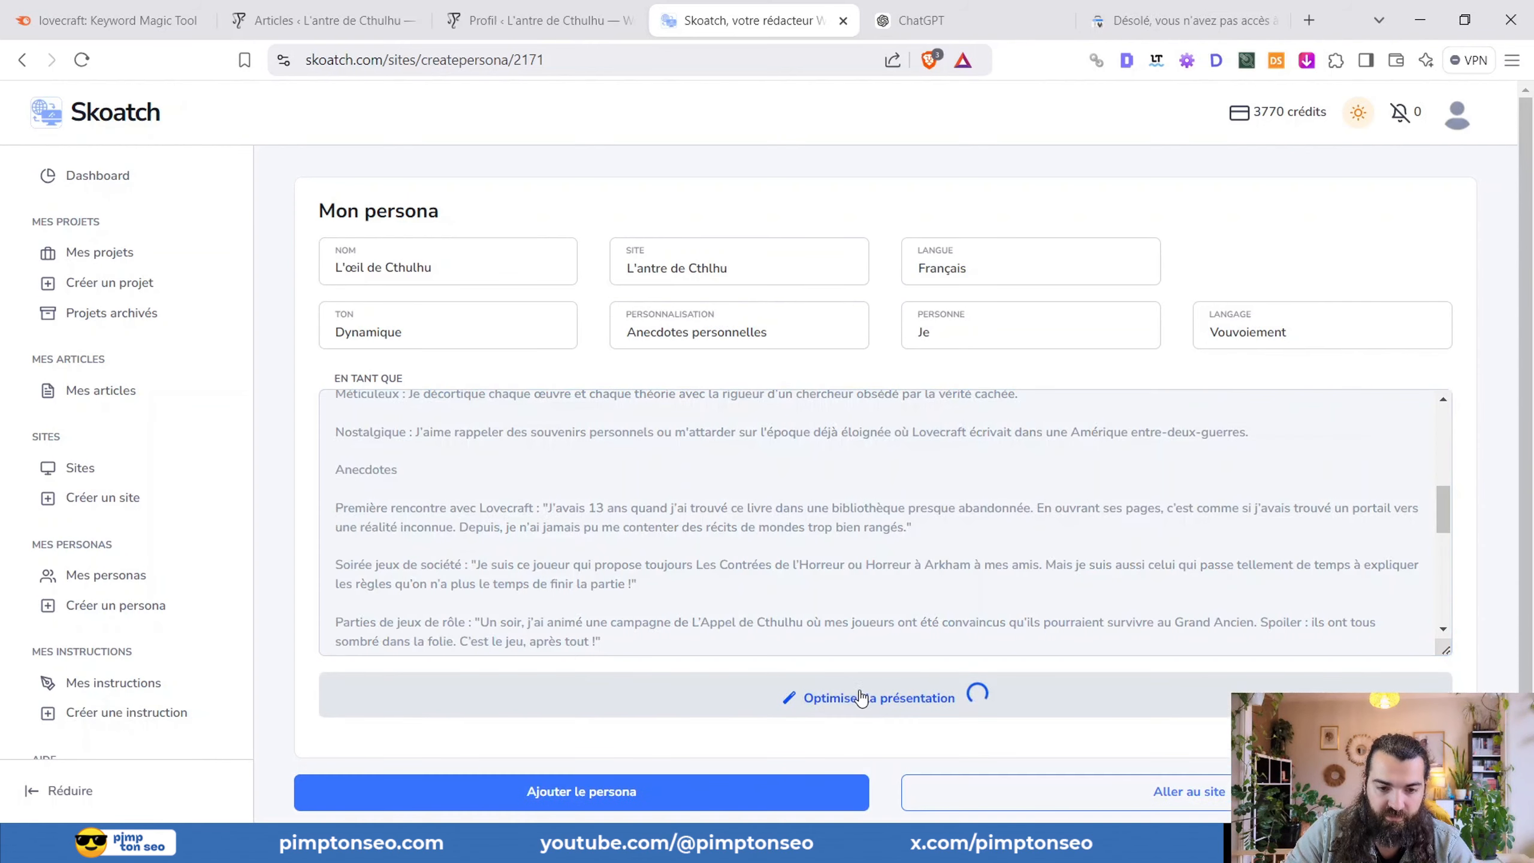
{"action": "scroll", "coordinate": [766, 565], "scroll_direction": "down", "scroll_amount": 3}
{"action": "scroll", "coordinate": [460, 468], "scroll_direction": "up", "scroll_amount": 10}
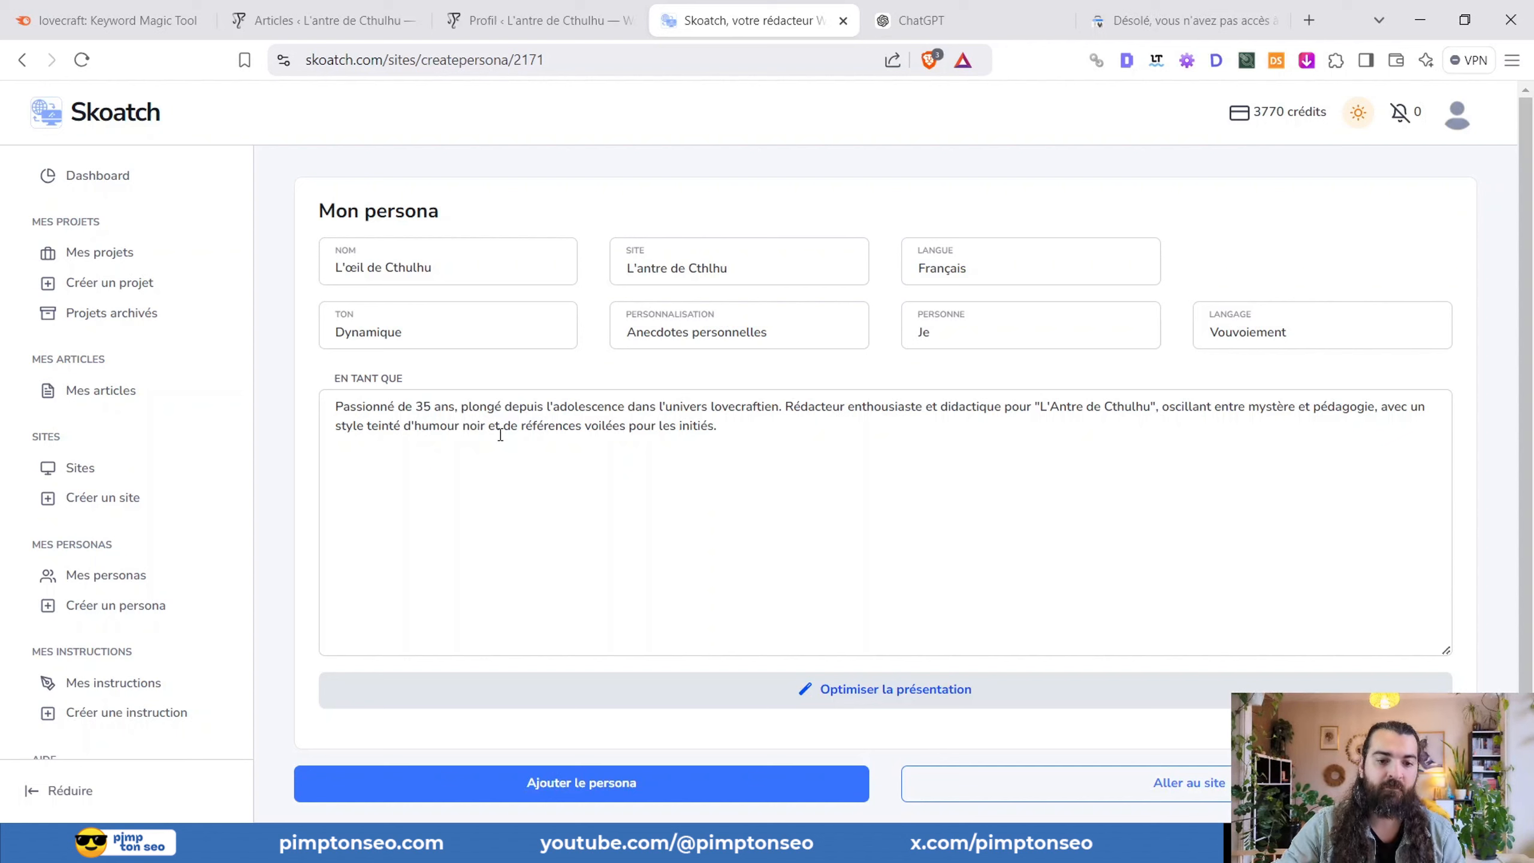
{"action": "left_click_drag", "start_coordinate": [501, 435], "coordinate": [455, 374]}
{"action": "key", "text": "ctrl+a"}
{"action": "key", "text": "ctrl+v"}
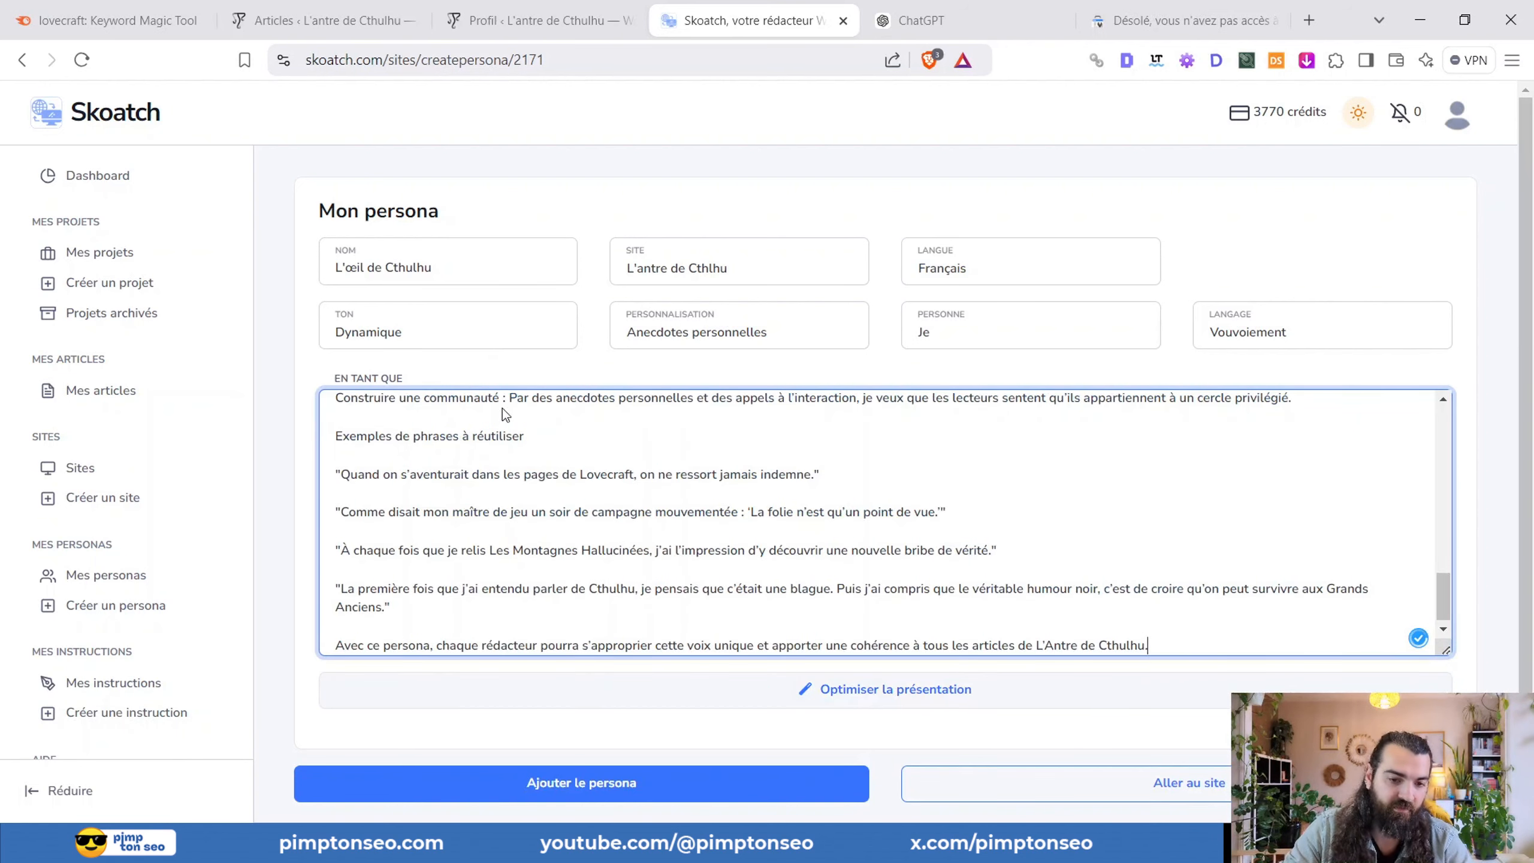
- Check the full description text and add the persona to the site
{"action": "scroll", "coordinate": [512, 544], "scroll_direction": "up", "scroll_amount": 10}
{"action": "scroll", "coordinate": [512, 575], "scroll_direction": "down", "scroll_amount": 3}
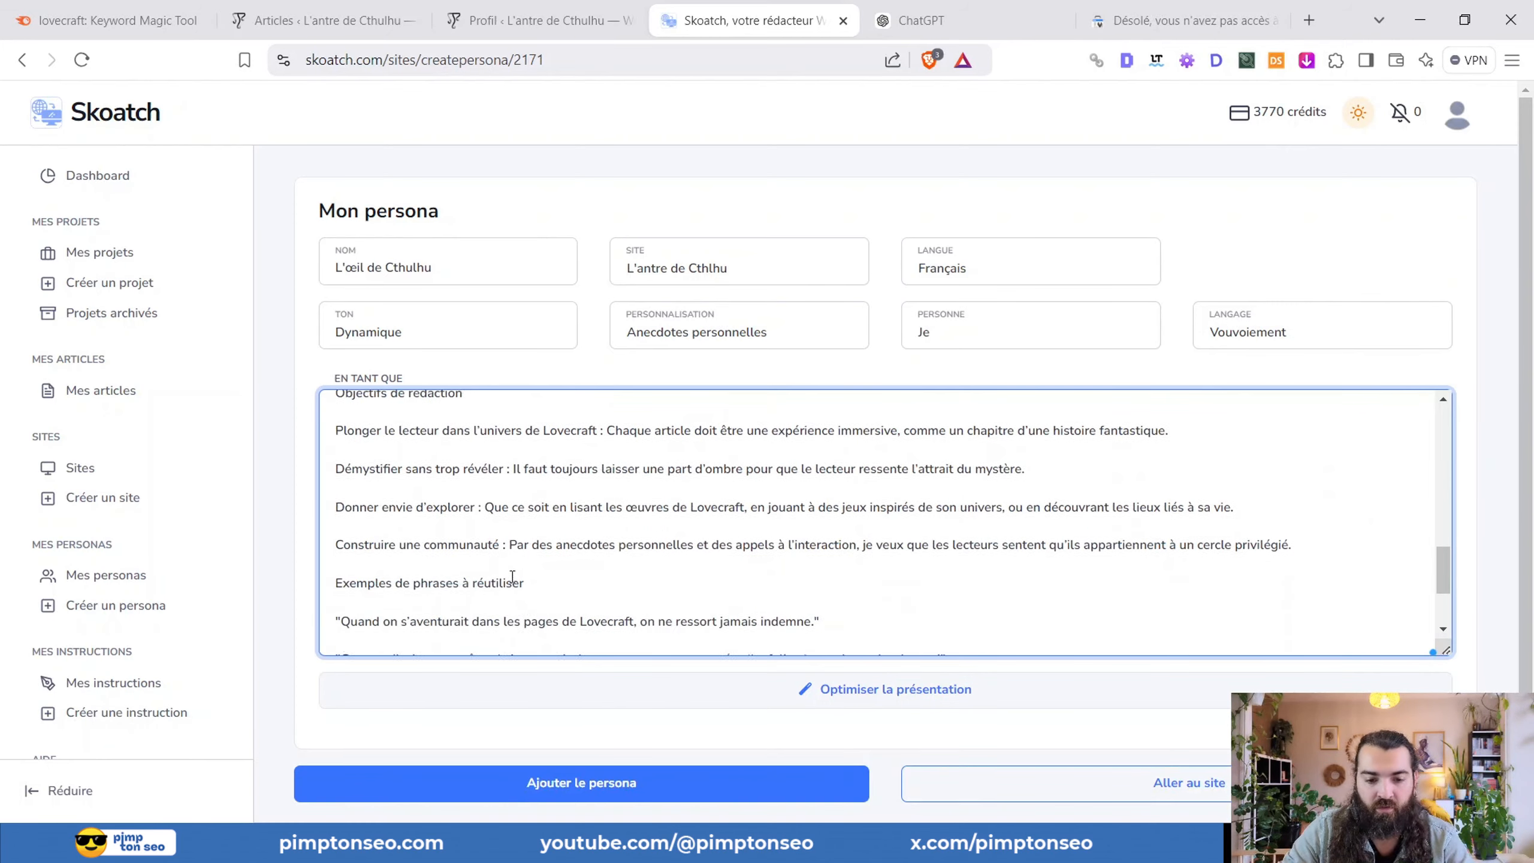
{"action": "scroll", "coordinate": [512, 576], "scroll_direction": "down", "scroll_amount": 2}
{"action": "left_click", "coordinate": [558, 782]}
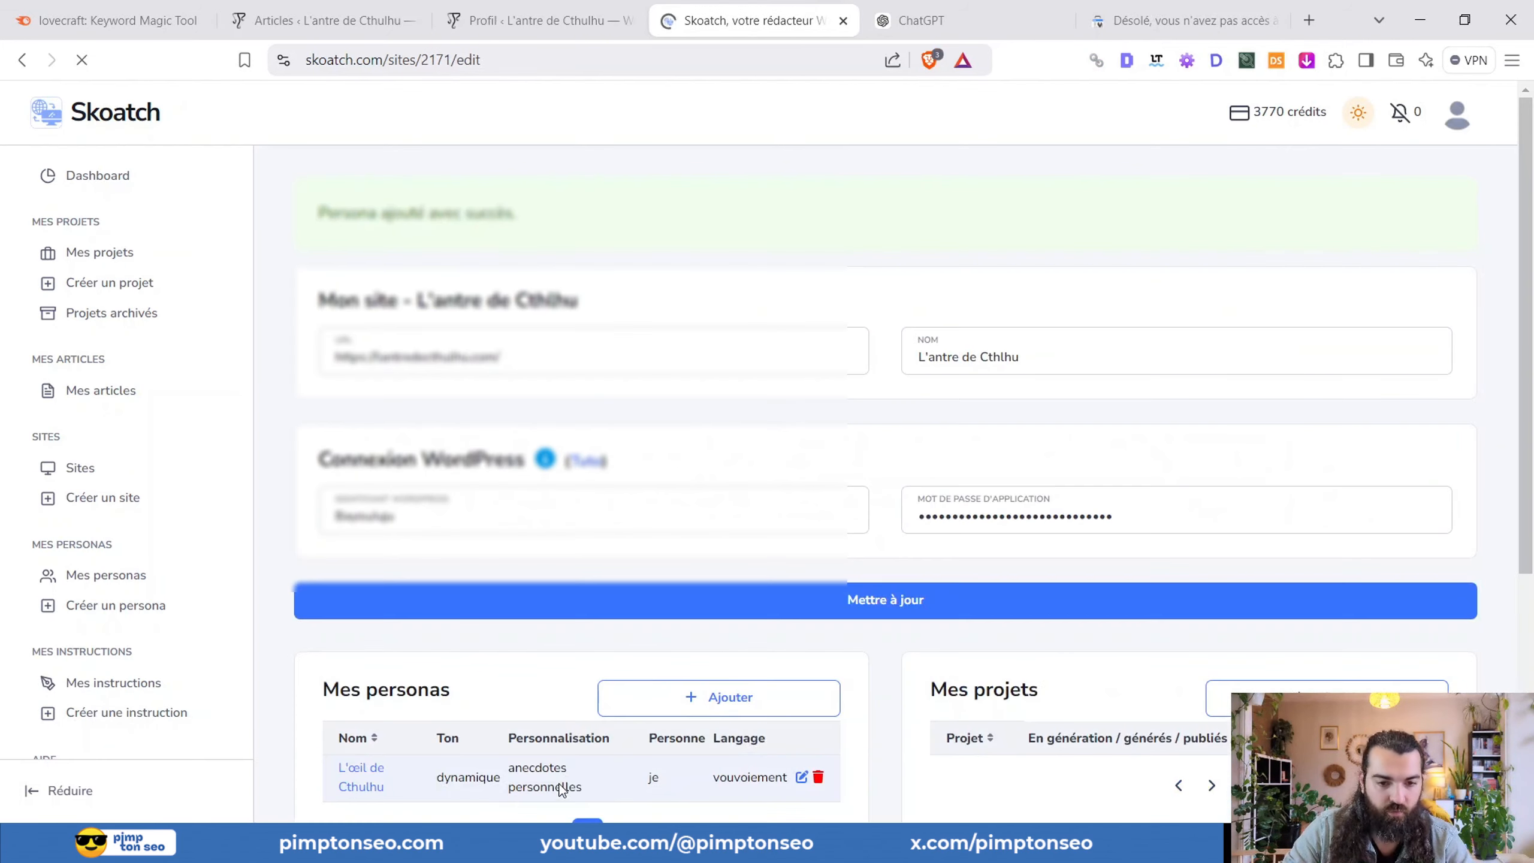
- Open the new project form for L'antre de Cthlhu, and leave it to start a new custom instruction
{"action": "scroll", "coordinate": [747, 290], "scroll_direction": "down", "scroll_amount": 6}
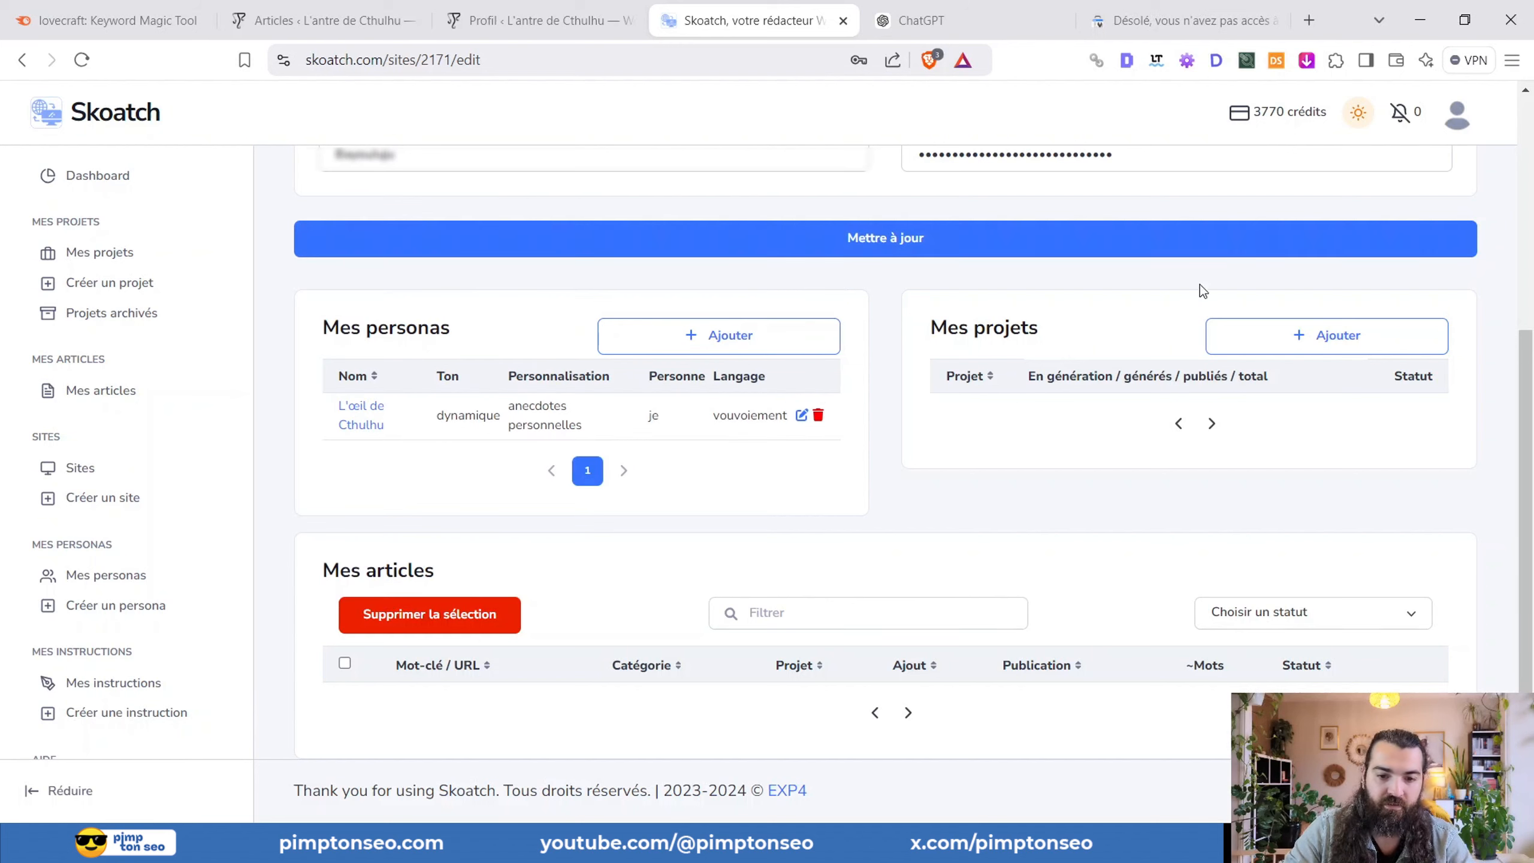
{"action": "left_click", "coordinate": [1318, 339]}
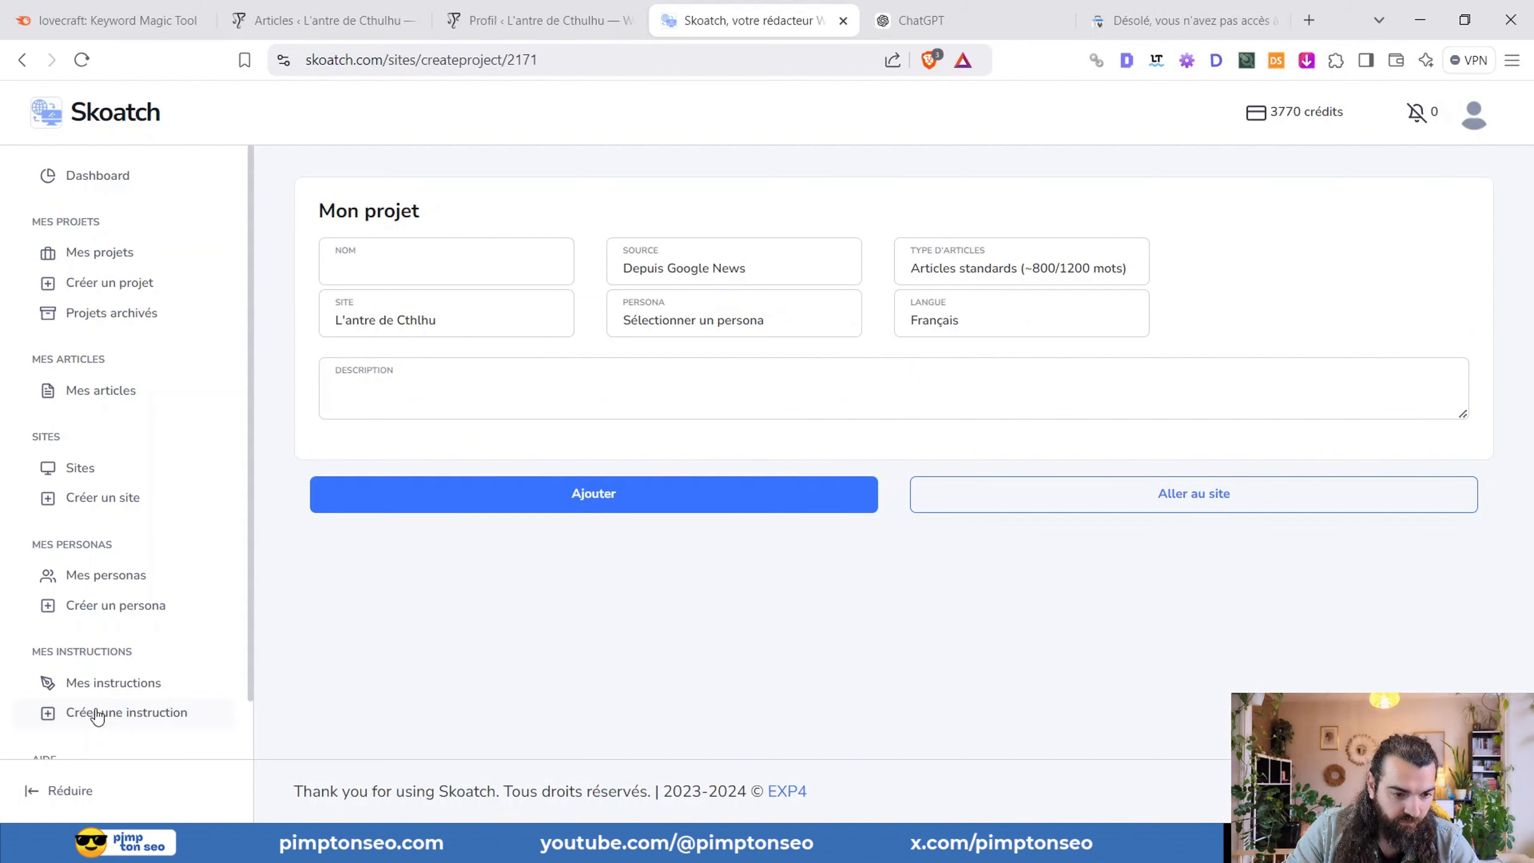
{"action": "scroll", "coordinate": [97, 701], "scroll_direction": "down", "scroll_amount": 1}
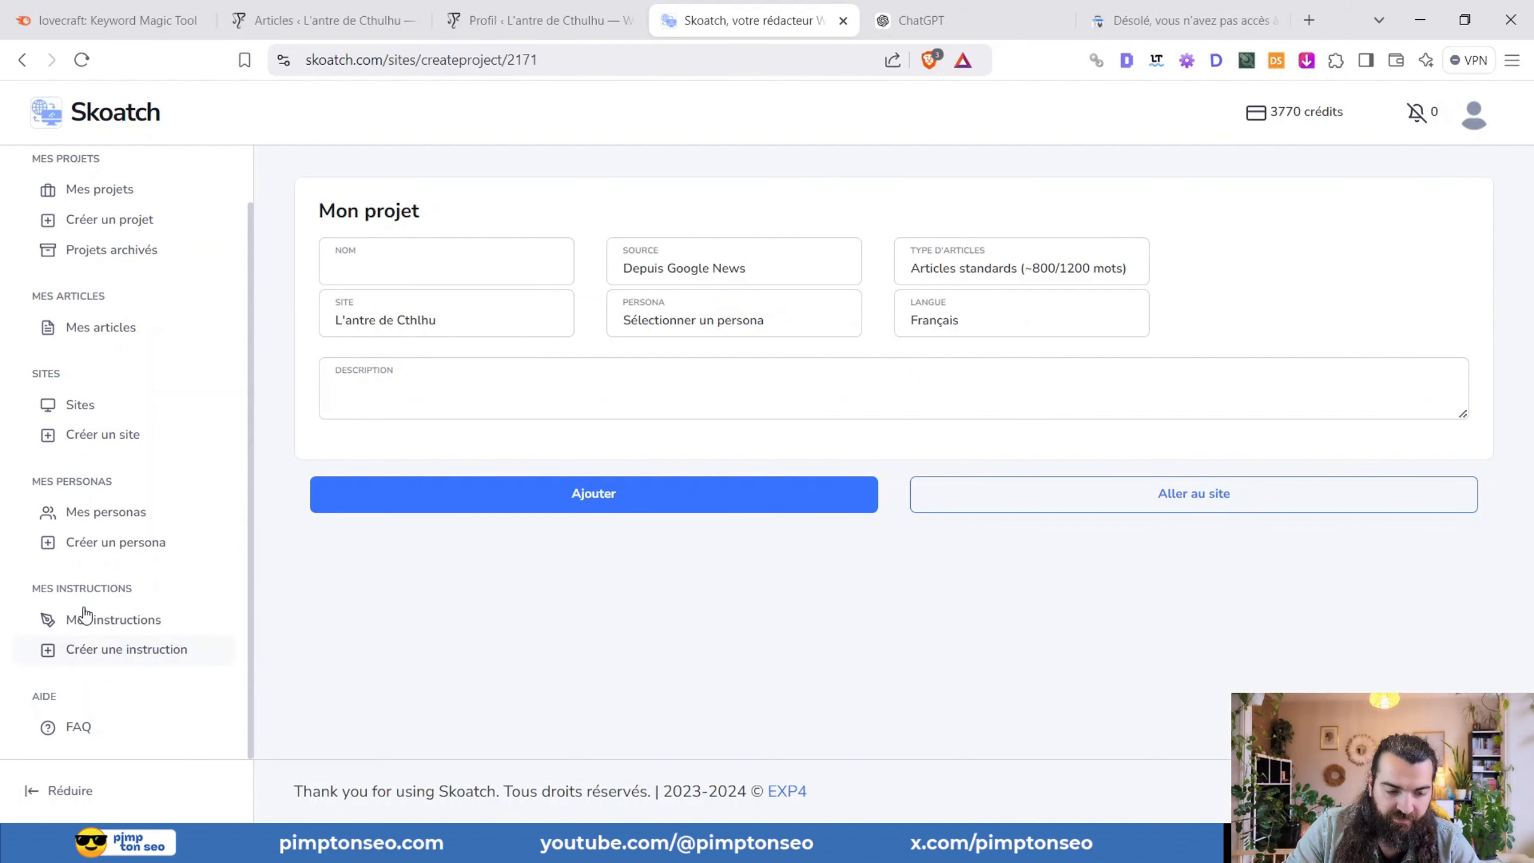
{"action": "left_click", "coordinate": [97, 653]}
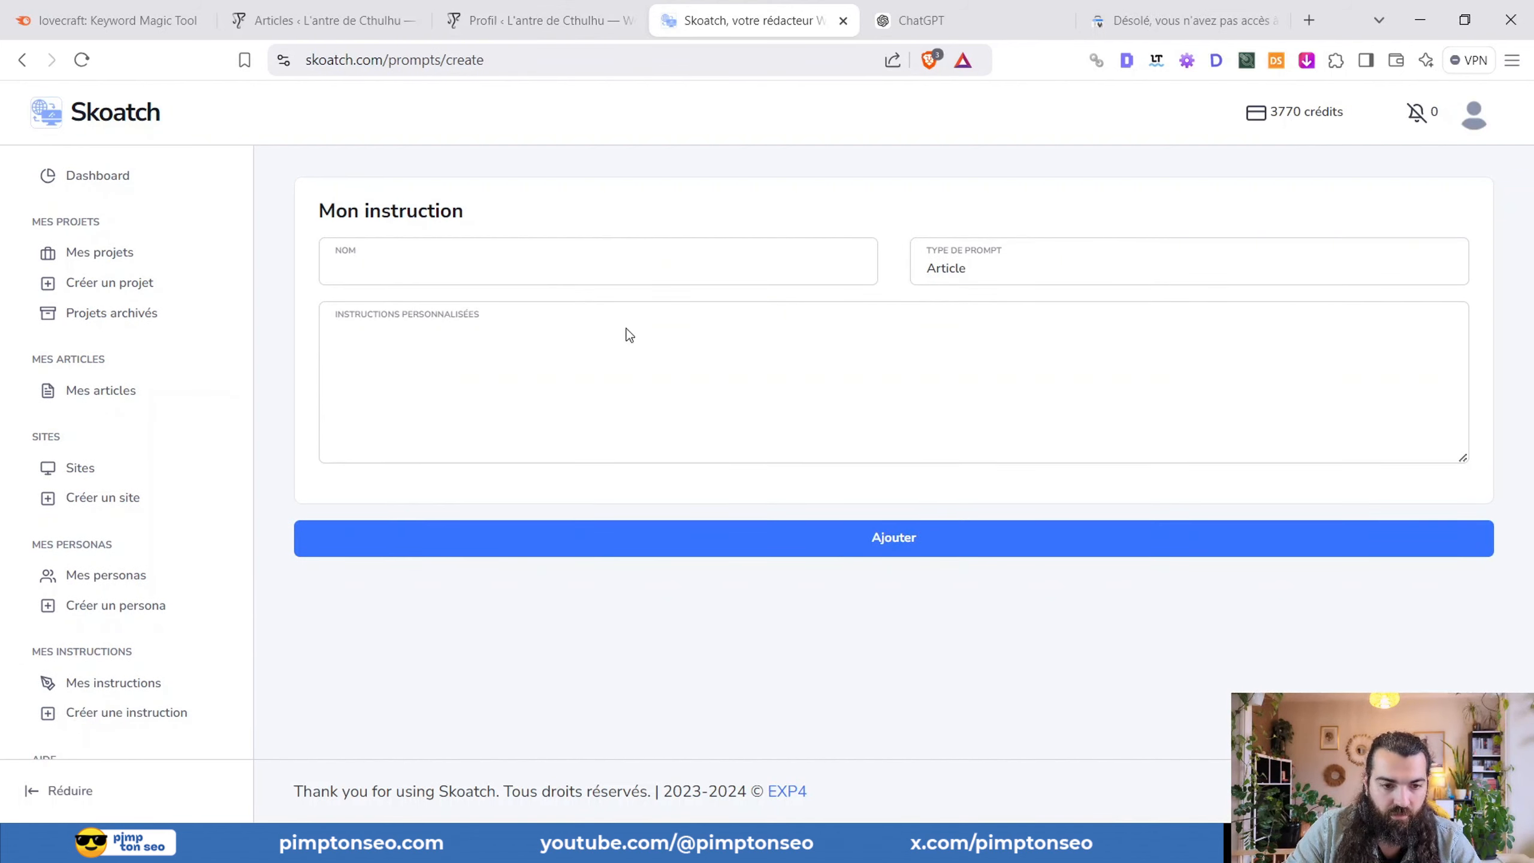
- Set the instruction's prompt type to Article and name it "Intro mystérieuse"
{"action": "left_click", "coordinate": [1009, 267]}
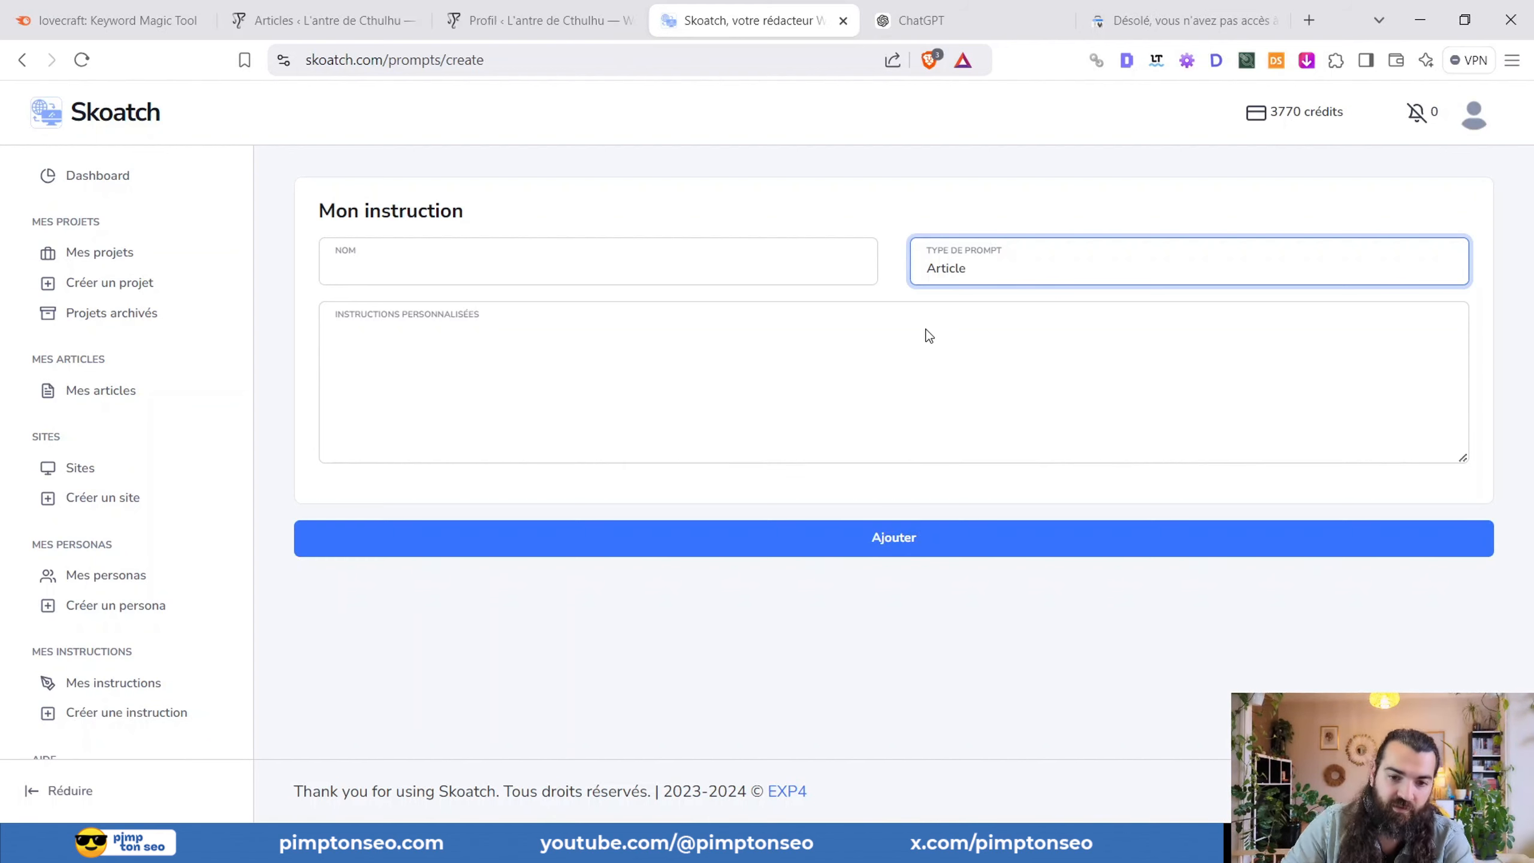
{"action": "left_click", "coordinate": [926, 330]}
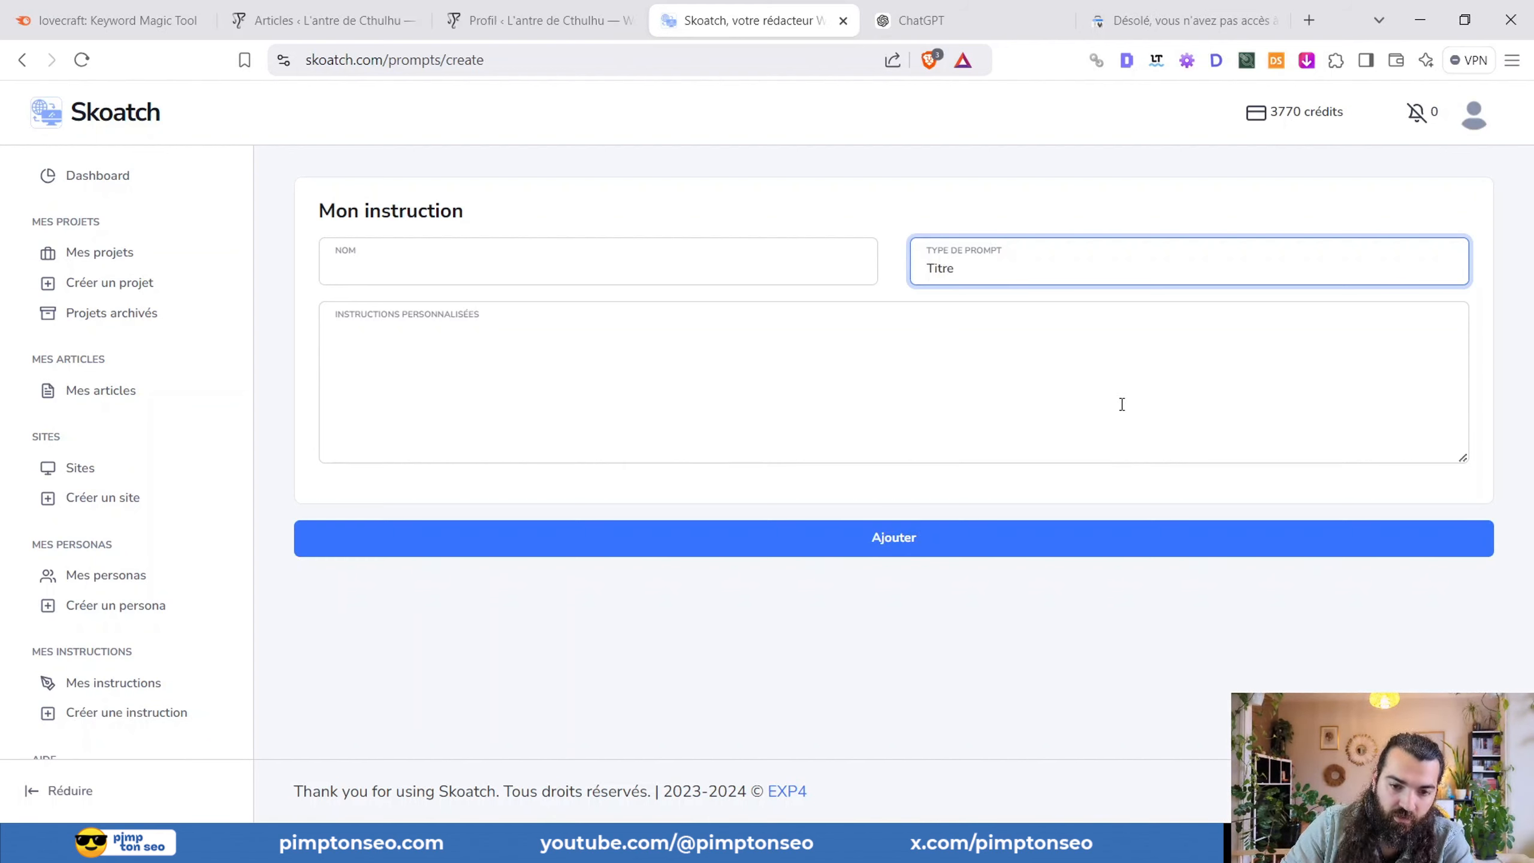
{"action": "left_click", "coordinate": [943, 304]}
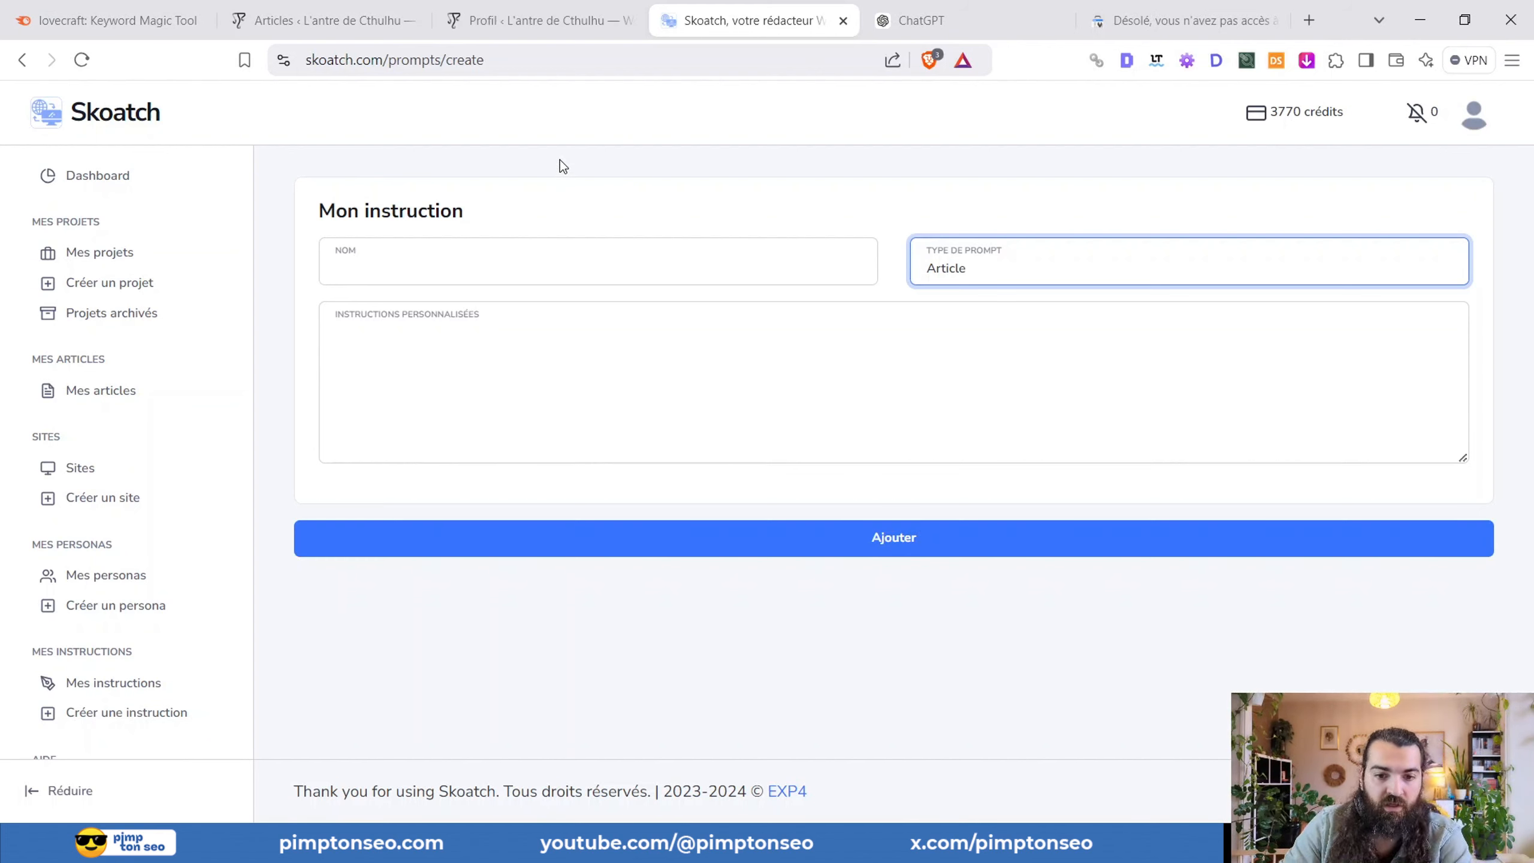
{"action": "left_click", "coordinate": [504, 262]}
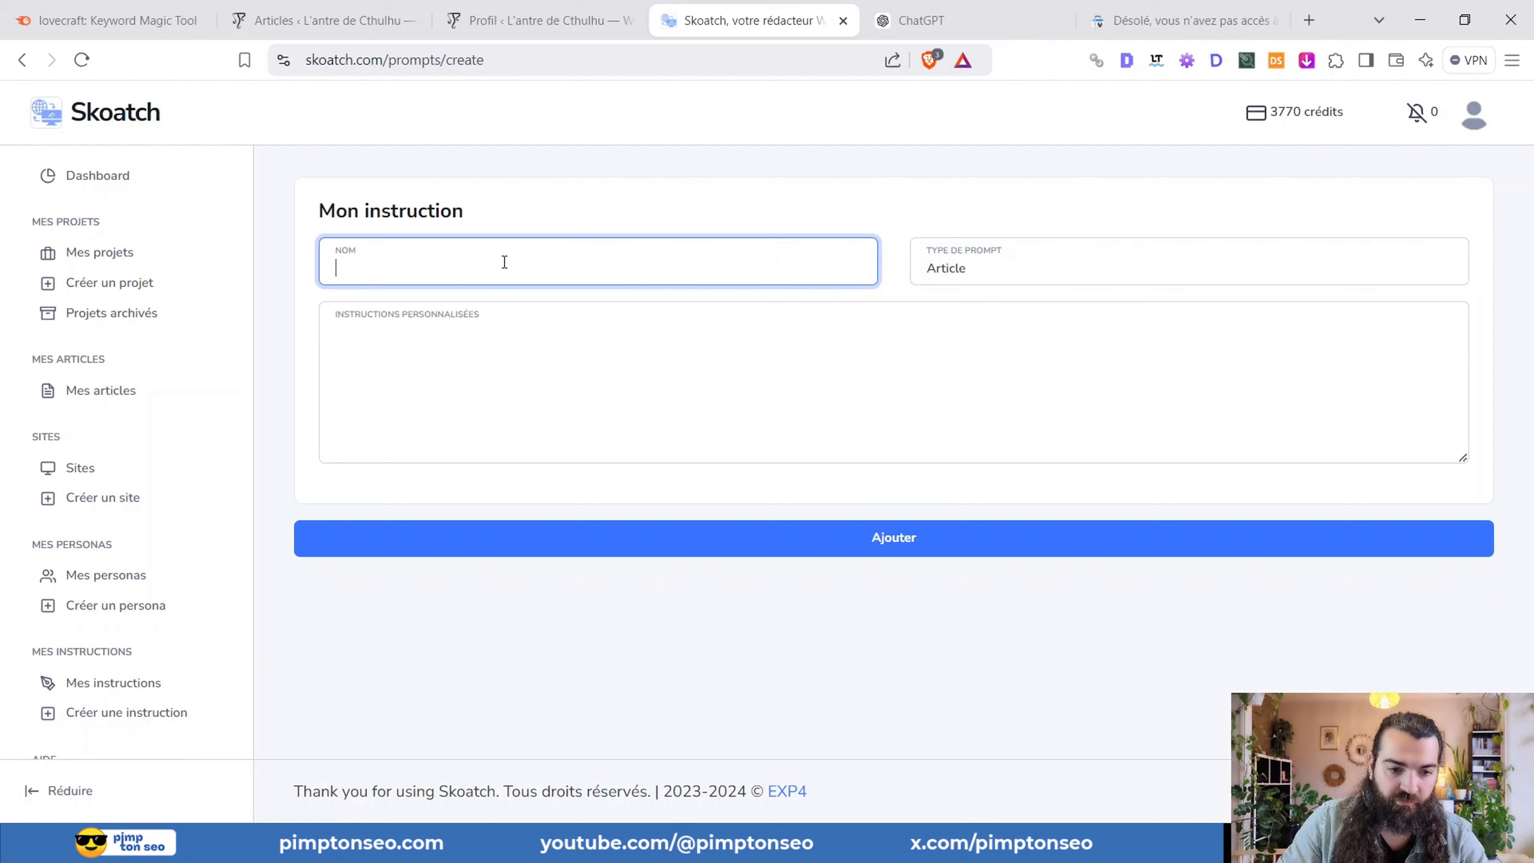
{"action": "type", "text": "I"}
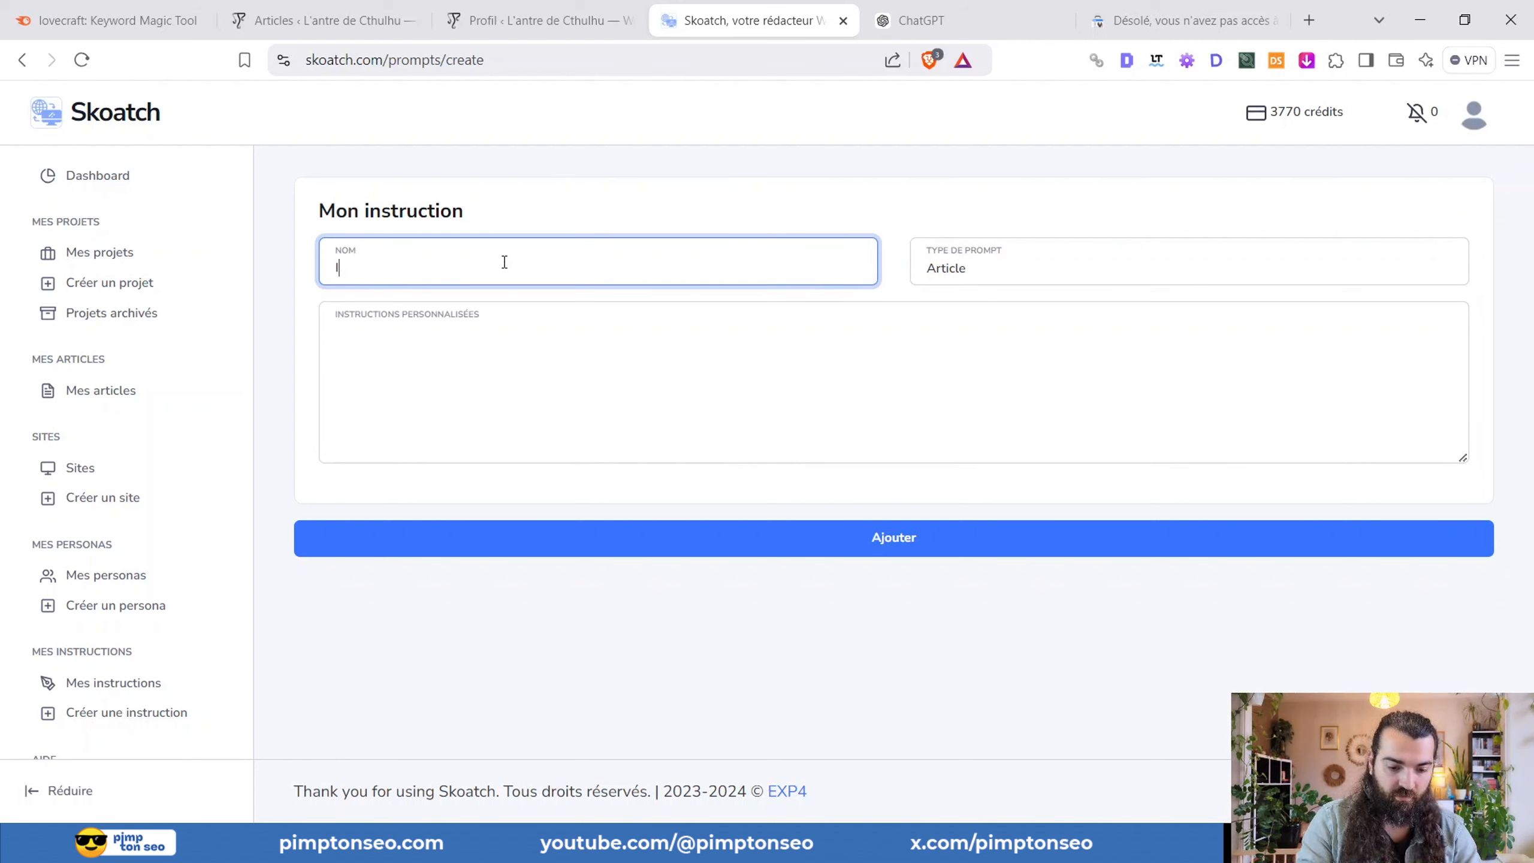
{"action": "type", "text": "ntro mystérieuse"}
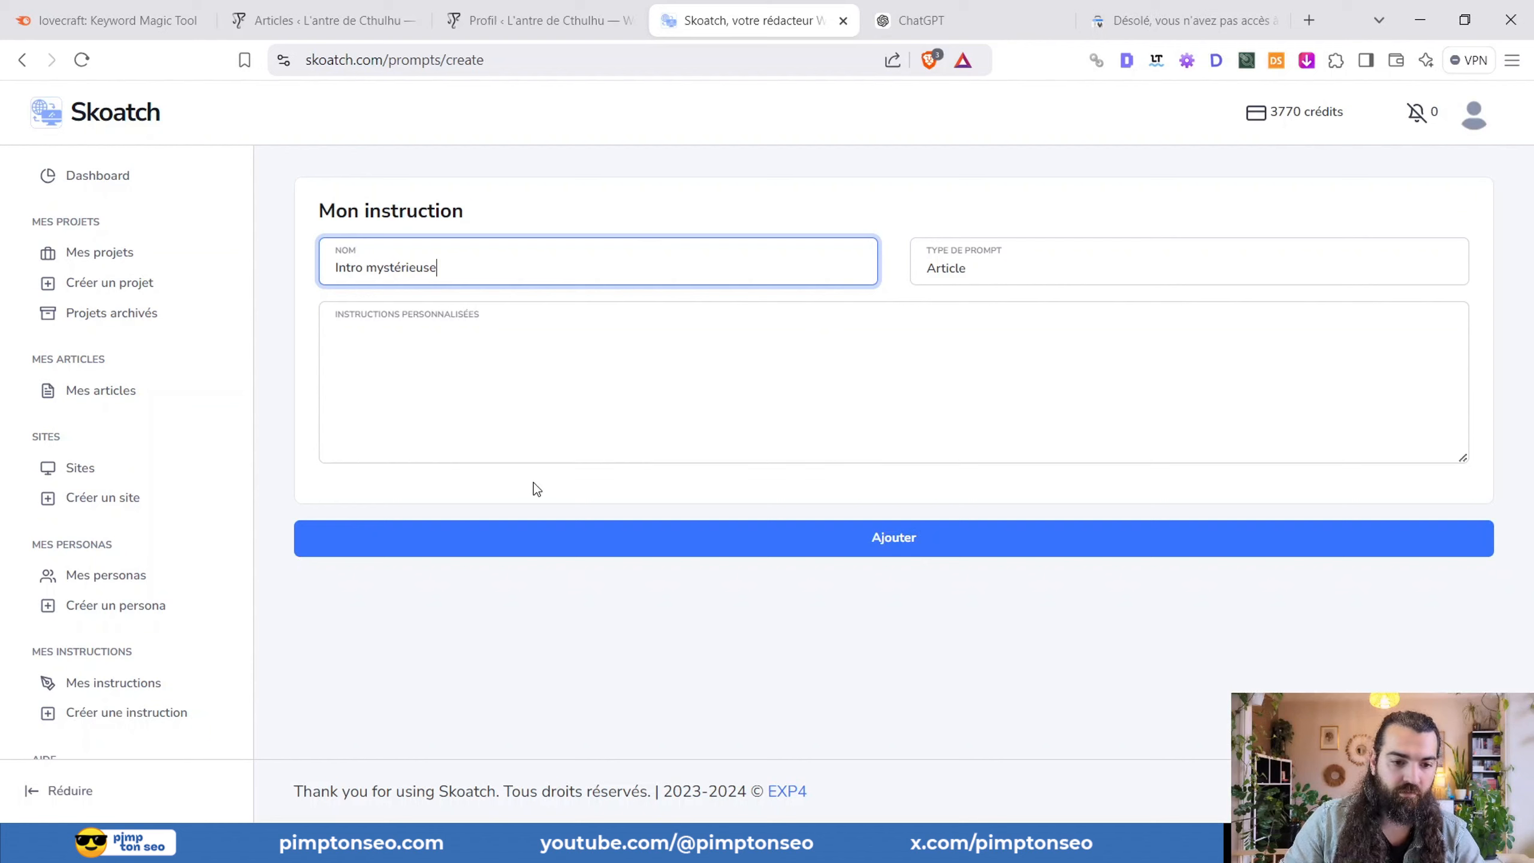
- Write French instructions for a mysterious introduction starting with a question that puts the reader in an HP Lovecraft character's place, and add the instruction
{"action": "left_click", "coordinate": [409, 372]}
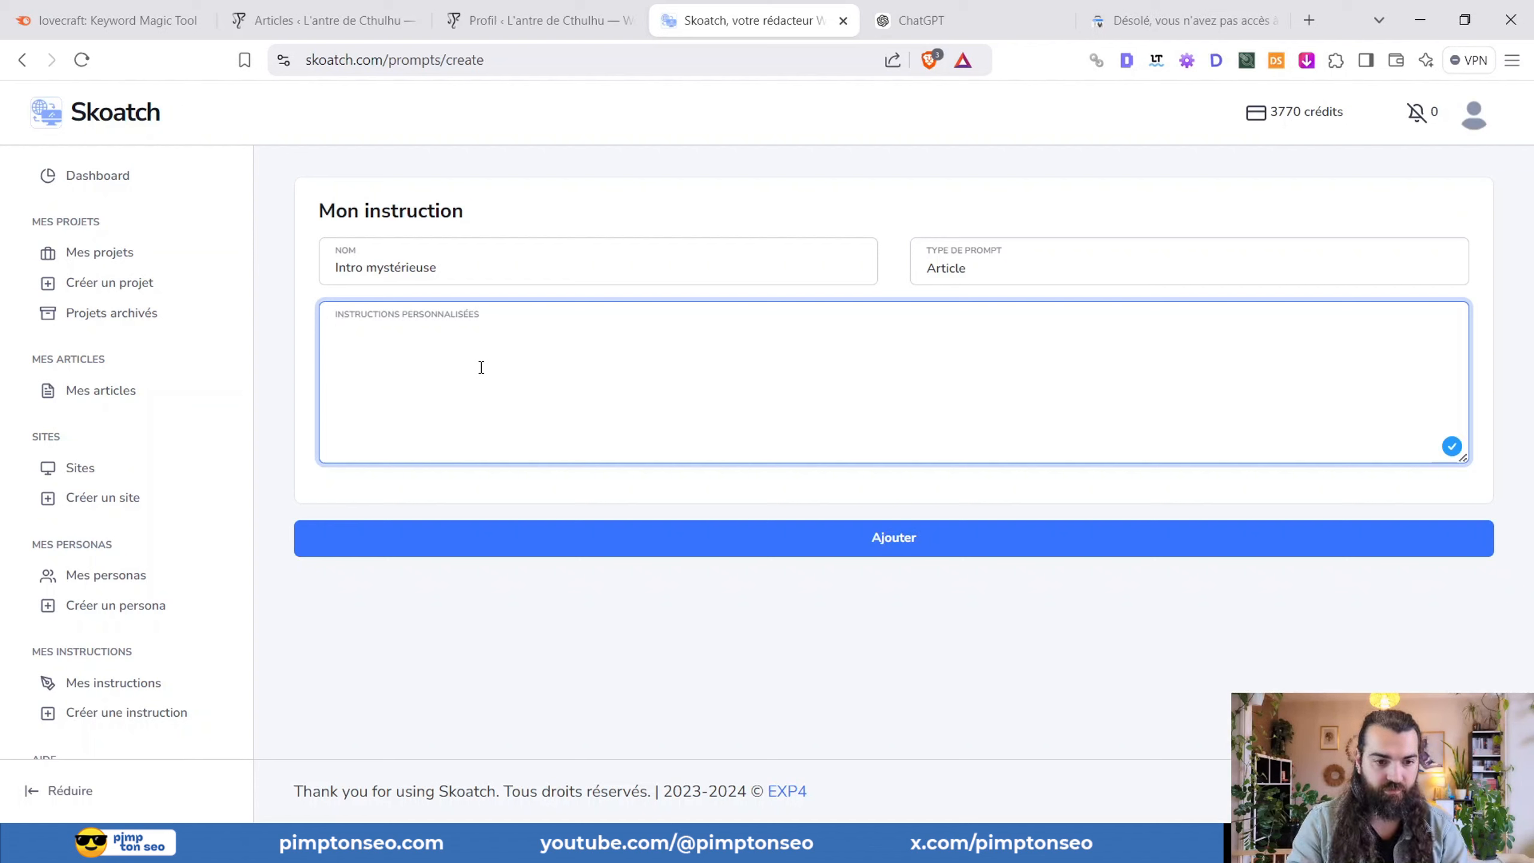
{"action": "type", "text": "Commence par une introduction mystérieuse, qui commence par une question. Le but est que le lecteur se sente dans la peau d'un des personnages des histoires de HP lovecraft."}
{"action": "left_click", "coordinate": [735, 348]}
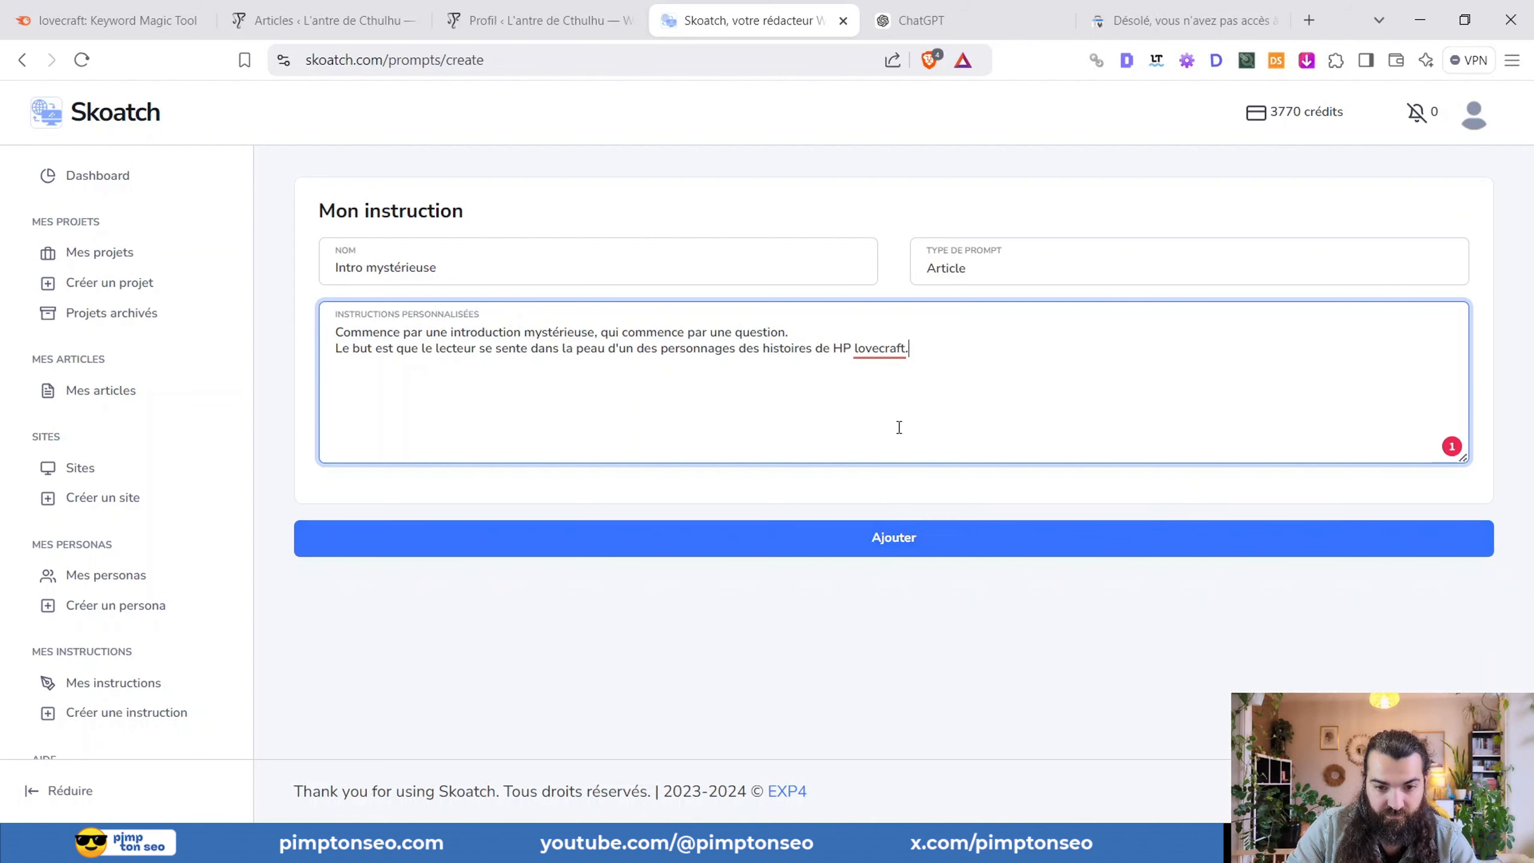
{"action": "left_click", "coordinate": [879, 549]}
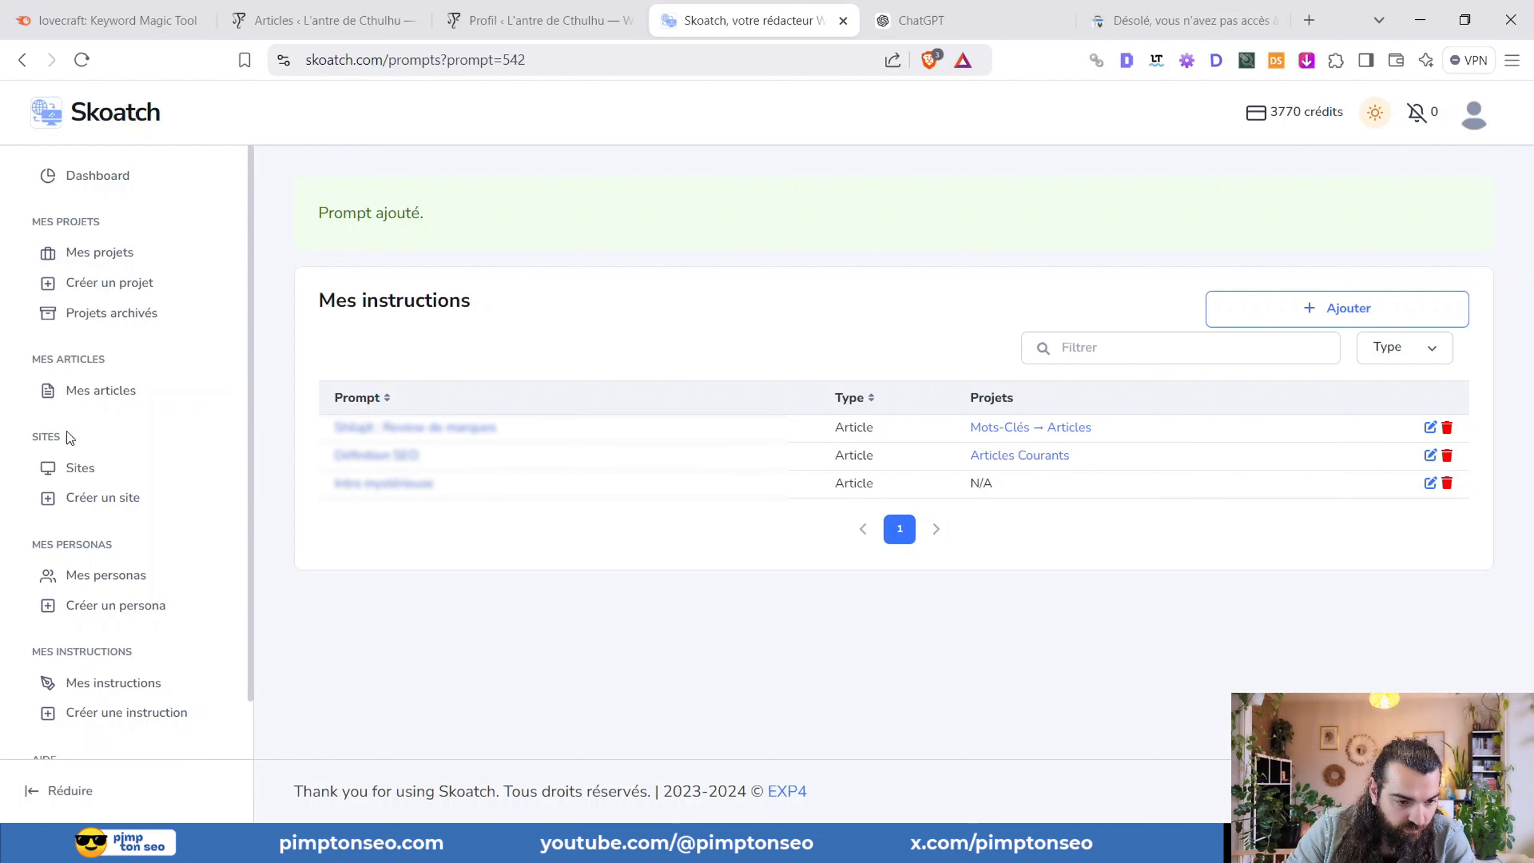
- Open the L'antre de Cthlhu site from the site list and start a new project for it
{"action": "left_click", "coordinate": [90, 469]}
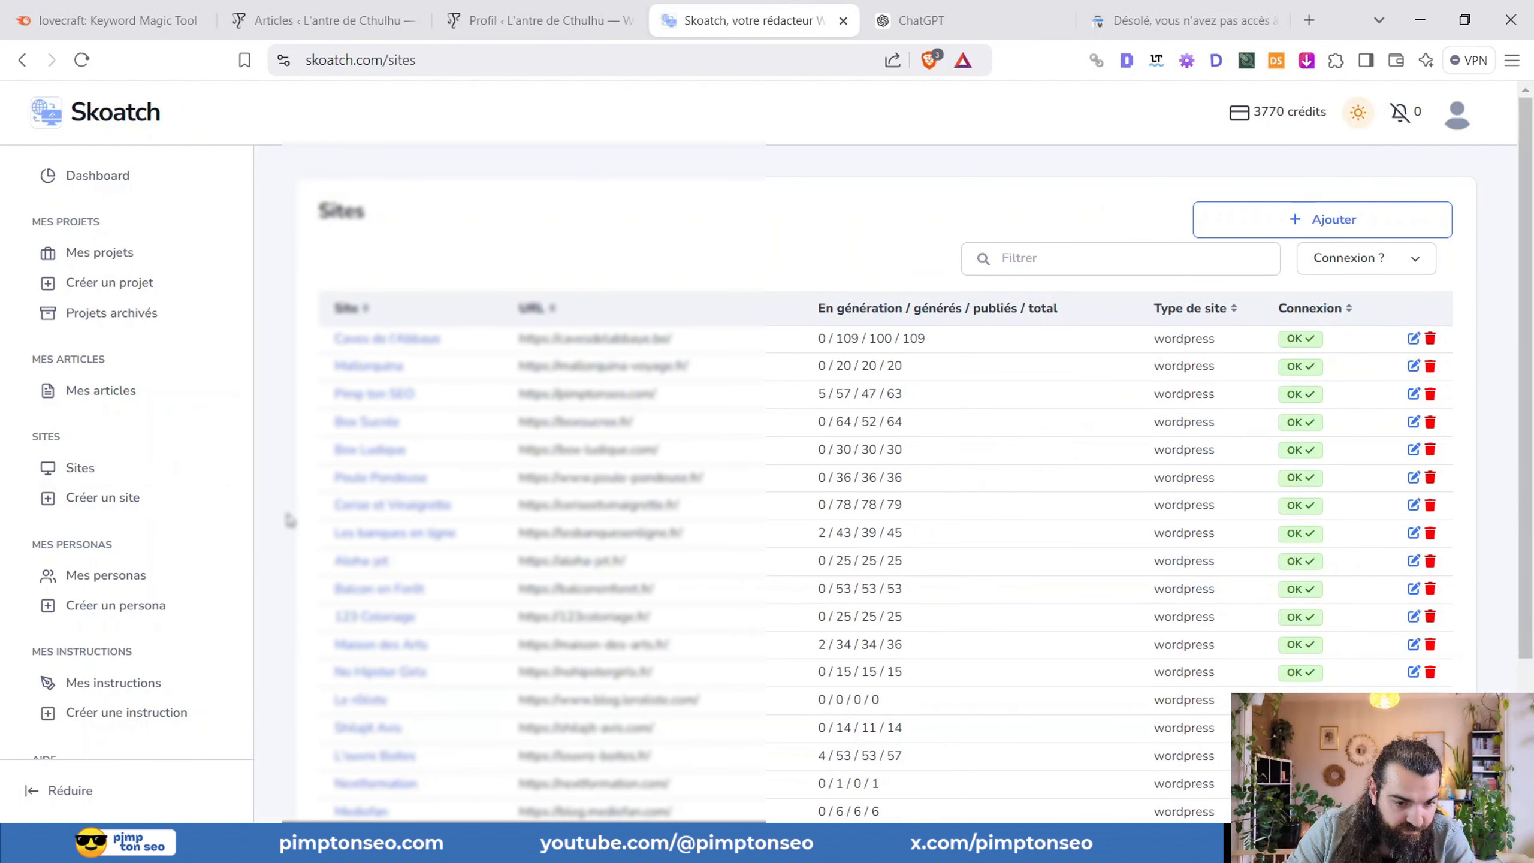
{"action": "scroll", "coordinate": [290, 525], "scroll_direction": "down", "scroll_amount": 3}
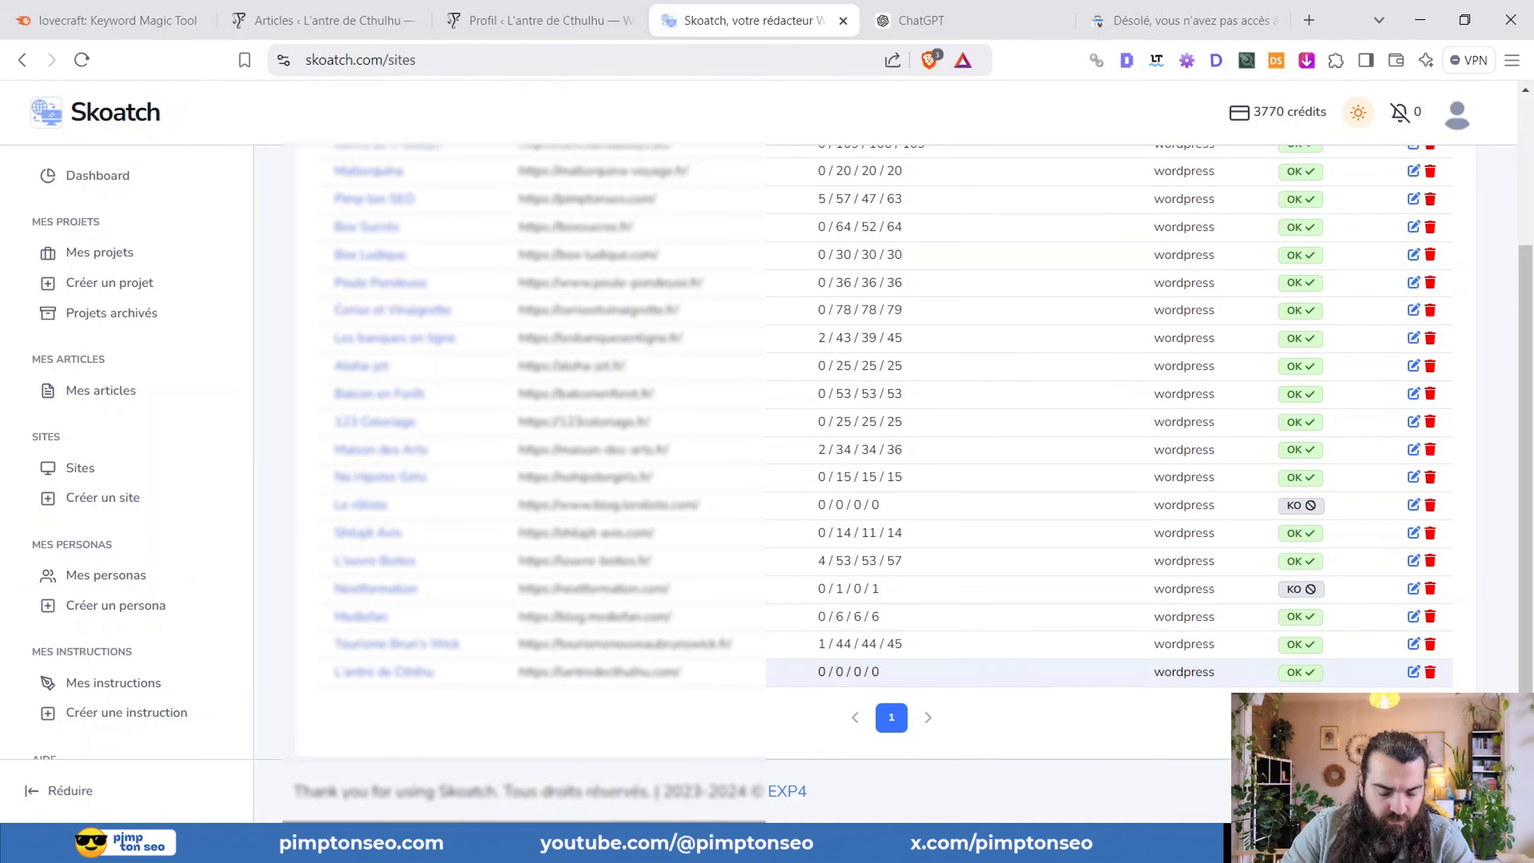
{"action": "left_click", "coordinate": [384, 671]}
{"action": "scroll", "coordinate": [1252, 404], "scroll_direction": "down", "scroll_amount": 3}
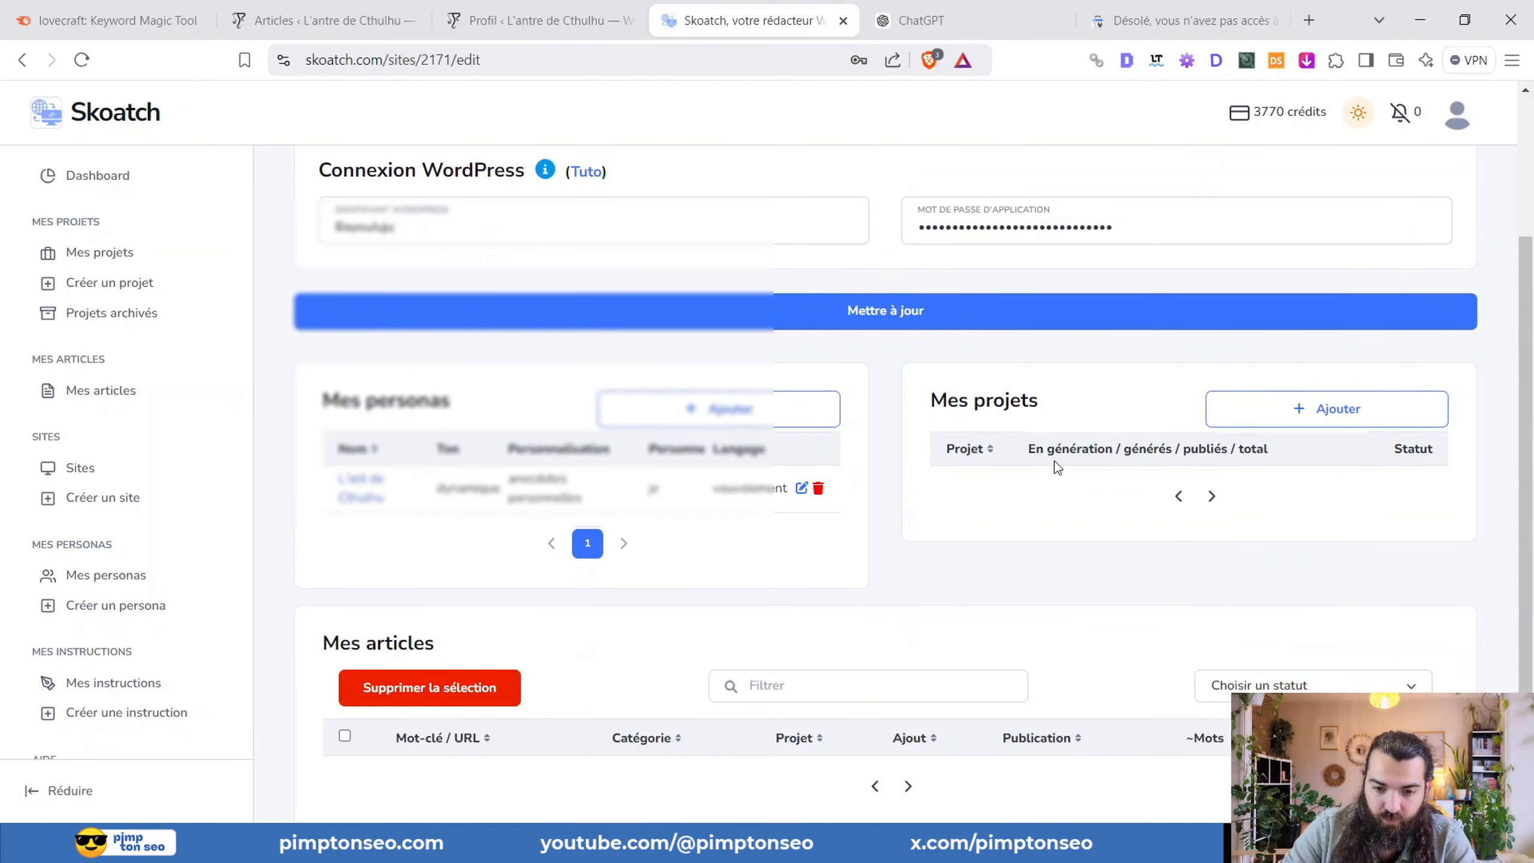
{"action": "scroll", "coordinate": [1052, 462], "scroll_direction": "down", "scroll_amount": 1}
{"action": "scroll", "coordinate": [1111, 511], "scroll_direction": "up", "scroll_amount": 4}
{"action": "scroll", "coordinate": [1110, 511], "scroll_direction": "down", "scroll_amount": 3}
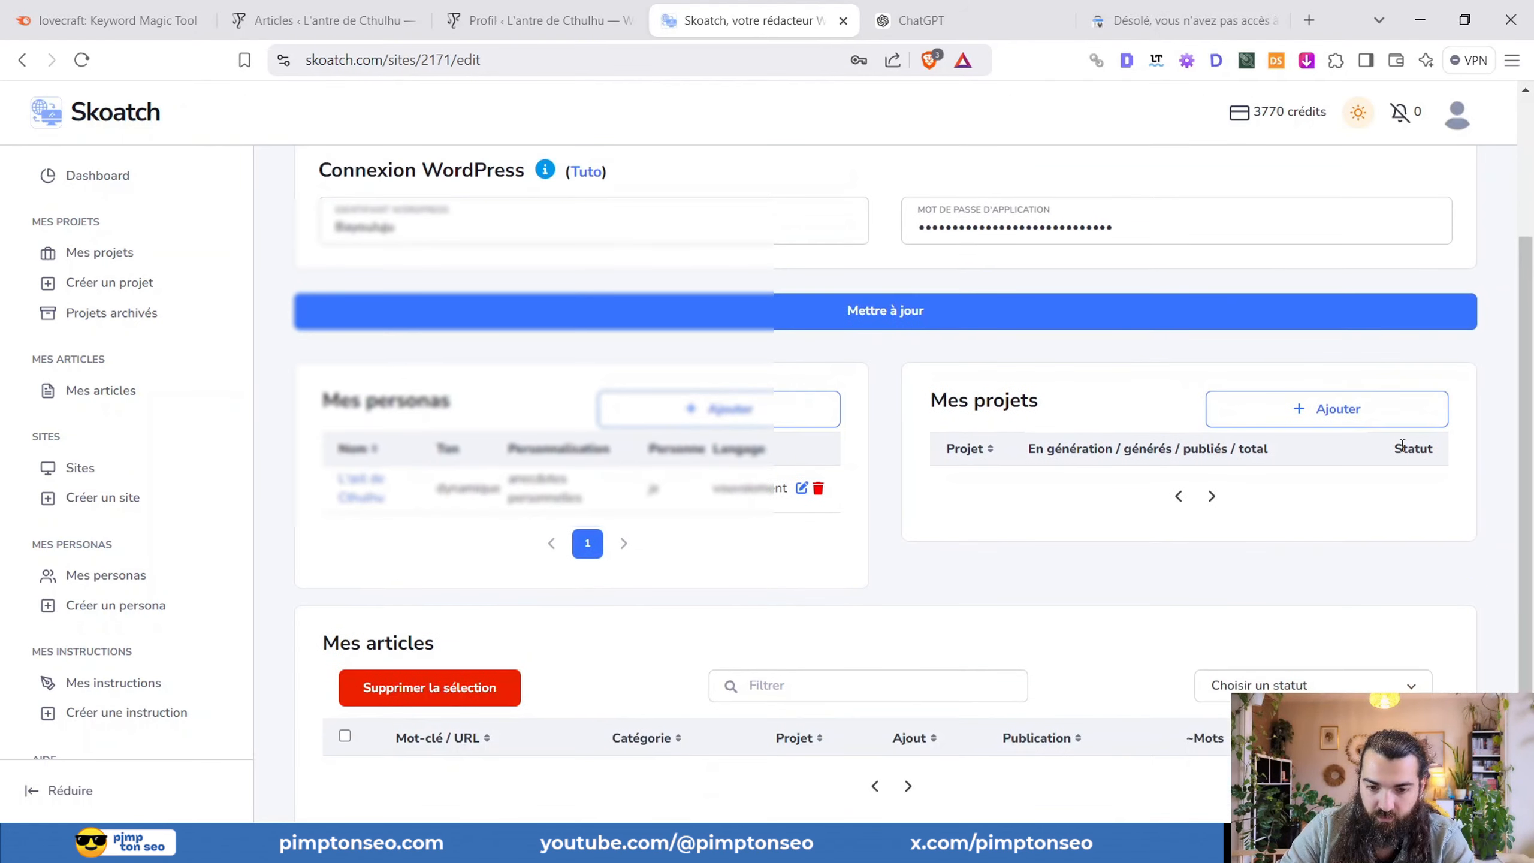
{"action": "left_click", "coordinate": [1369, 414]}
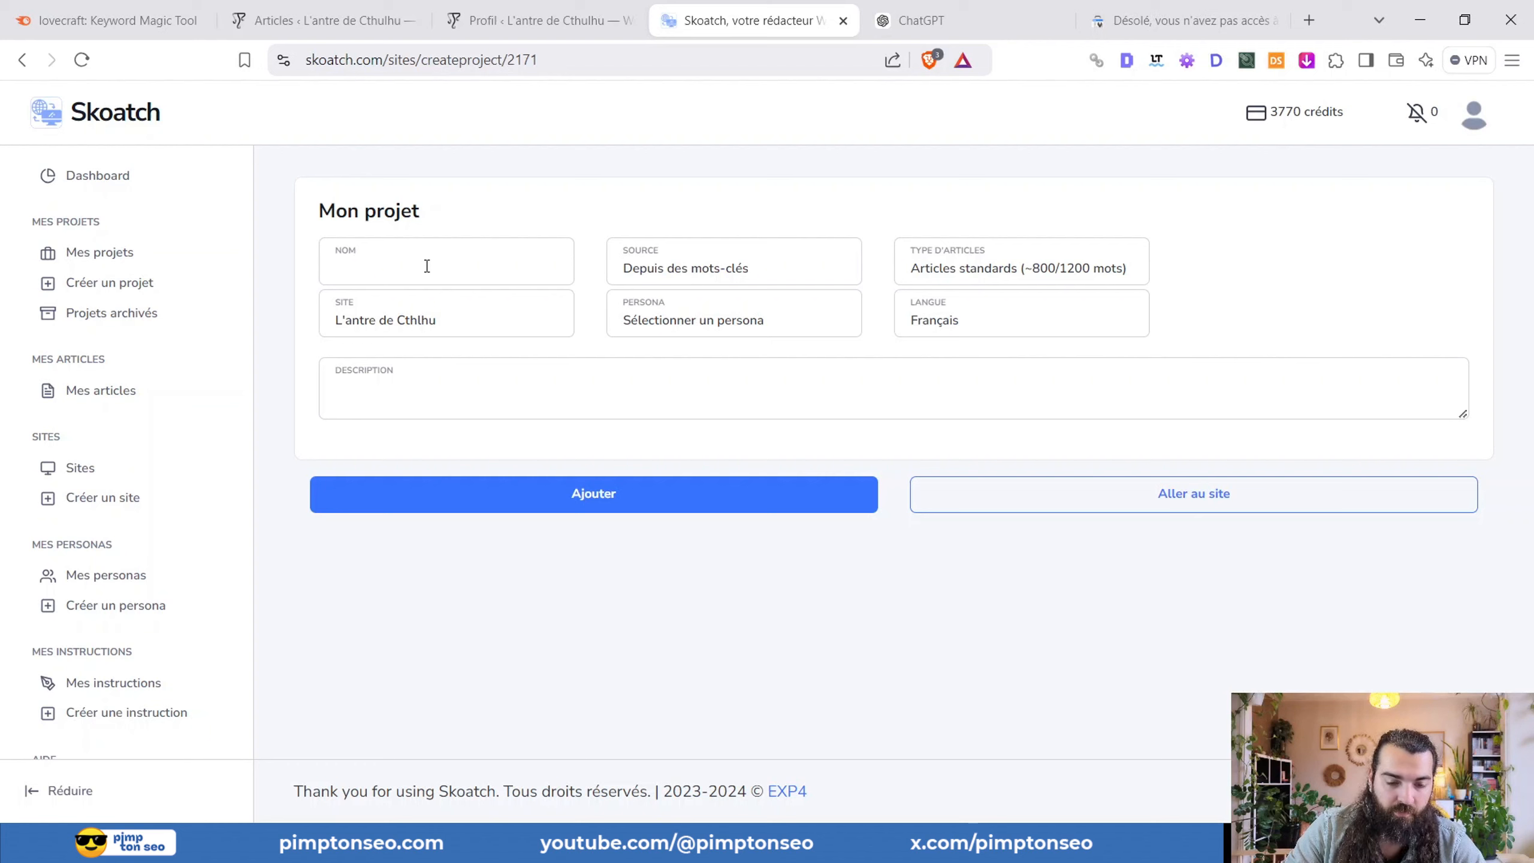
- Name the new project "Mots-clés"
{"action": "left_click", "coordinate": [730, 257]}
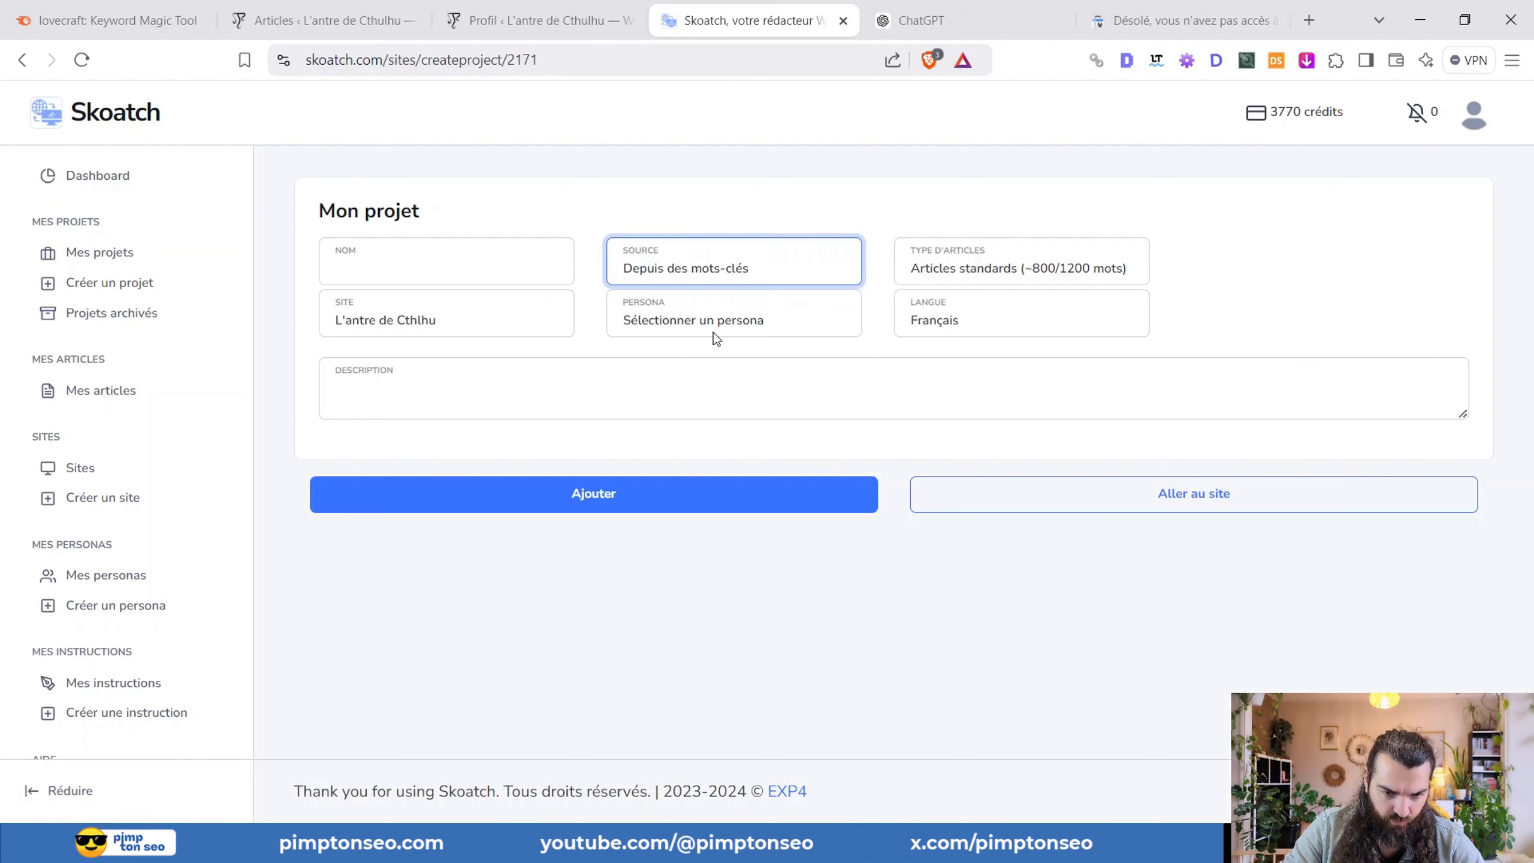
{"action": "left_click", "coordinate": [387, 261]}
{"action": "type", "text": "Mots-"}
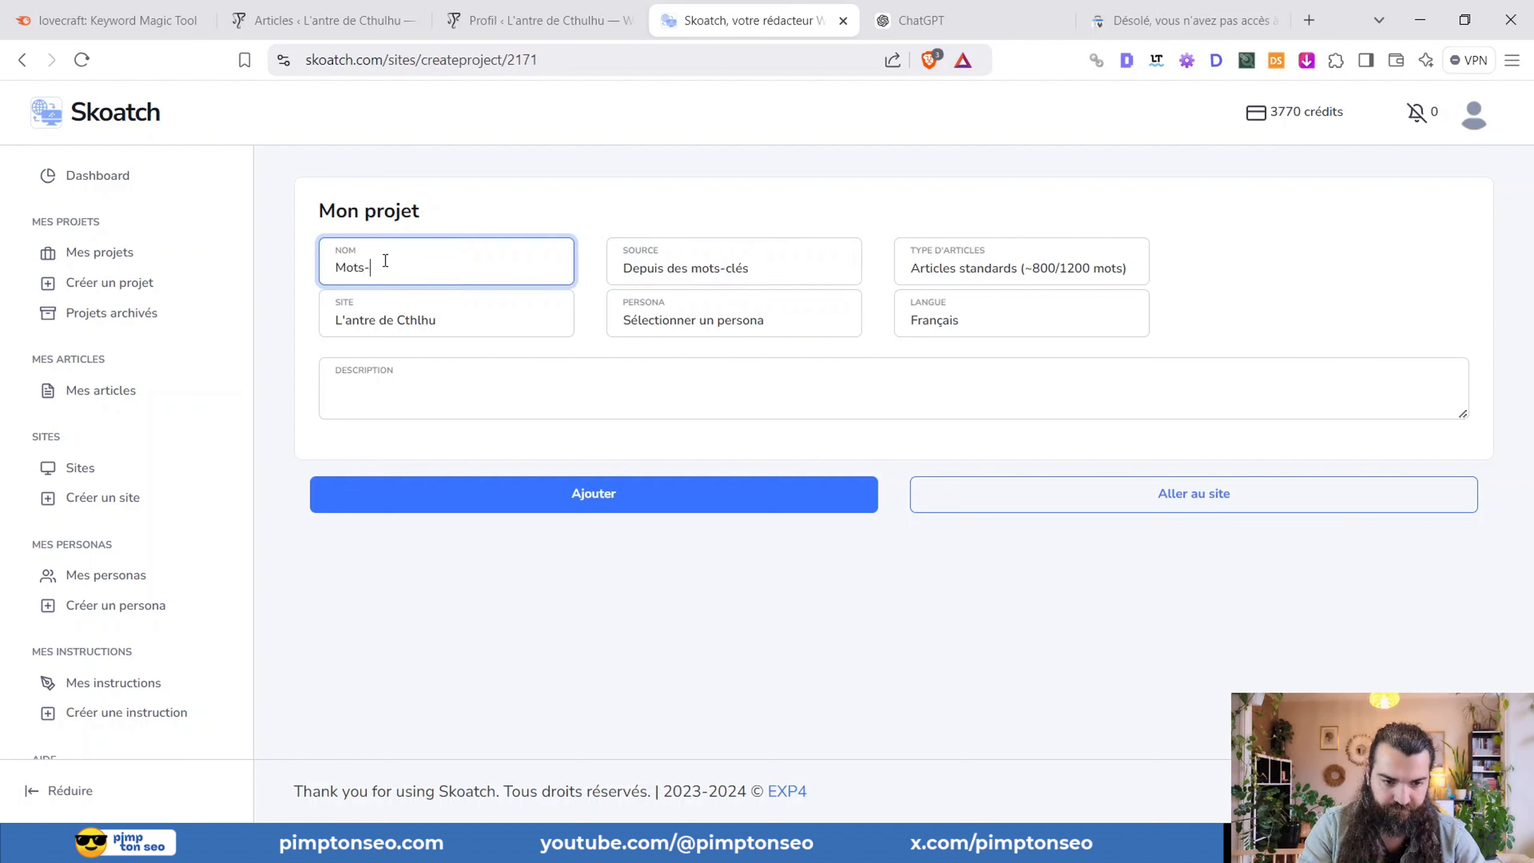
{"action": "type", "text": "clés"}
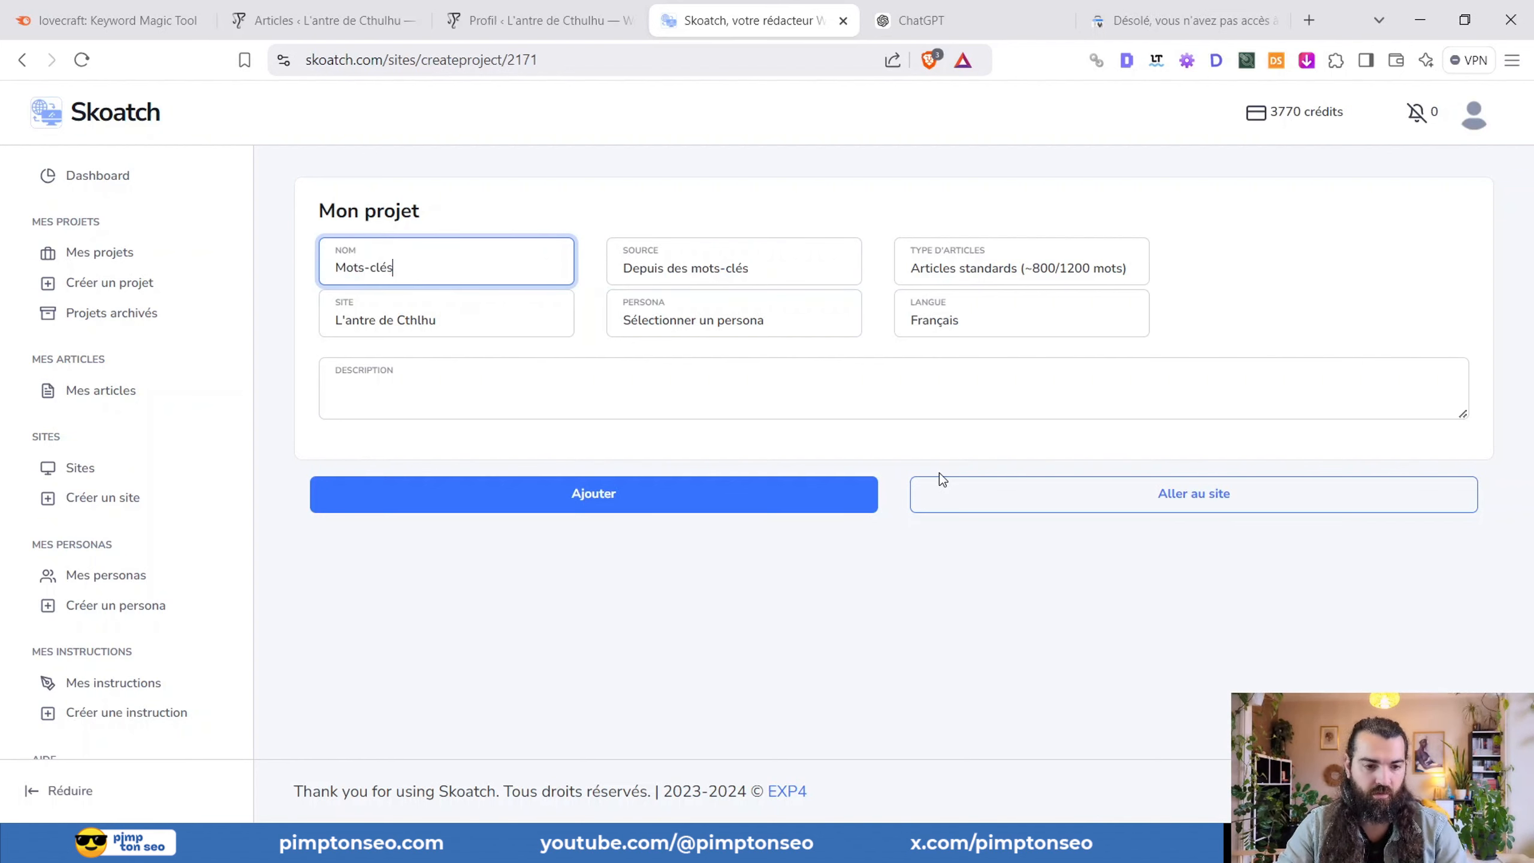
{"action": "left_click", "coordinate": [597, 172]}
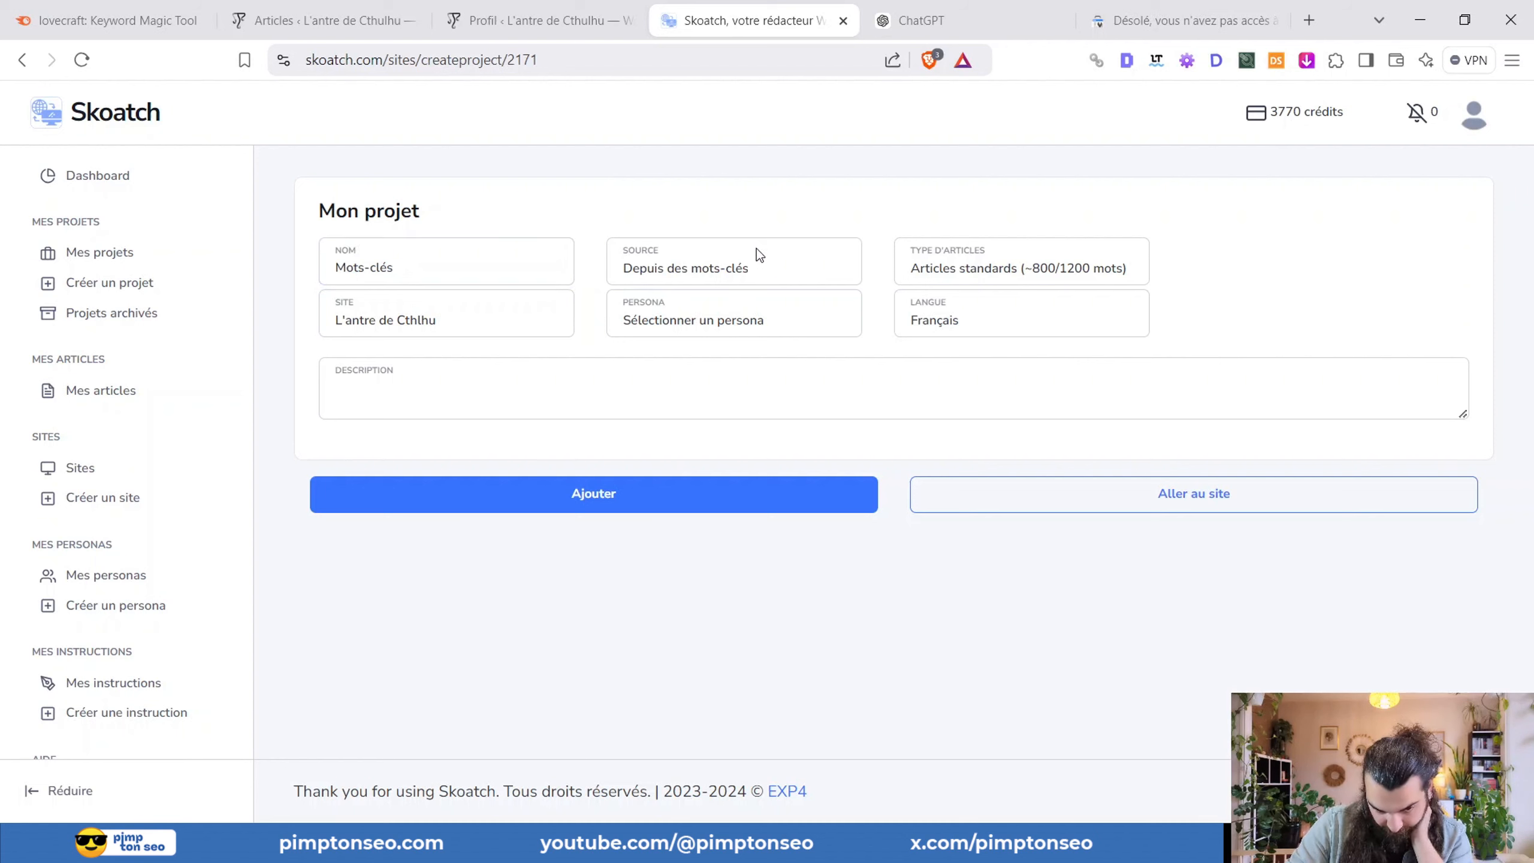
- Keep the source "Depuis des mots-clés" and the type "Articles standards (~800/1200 mots)", leave the description empty, and add the project
{"action": "left_click", "coordinate": [757, 253]}
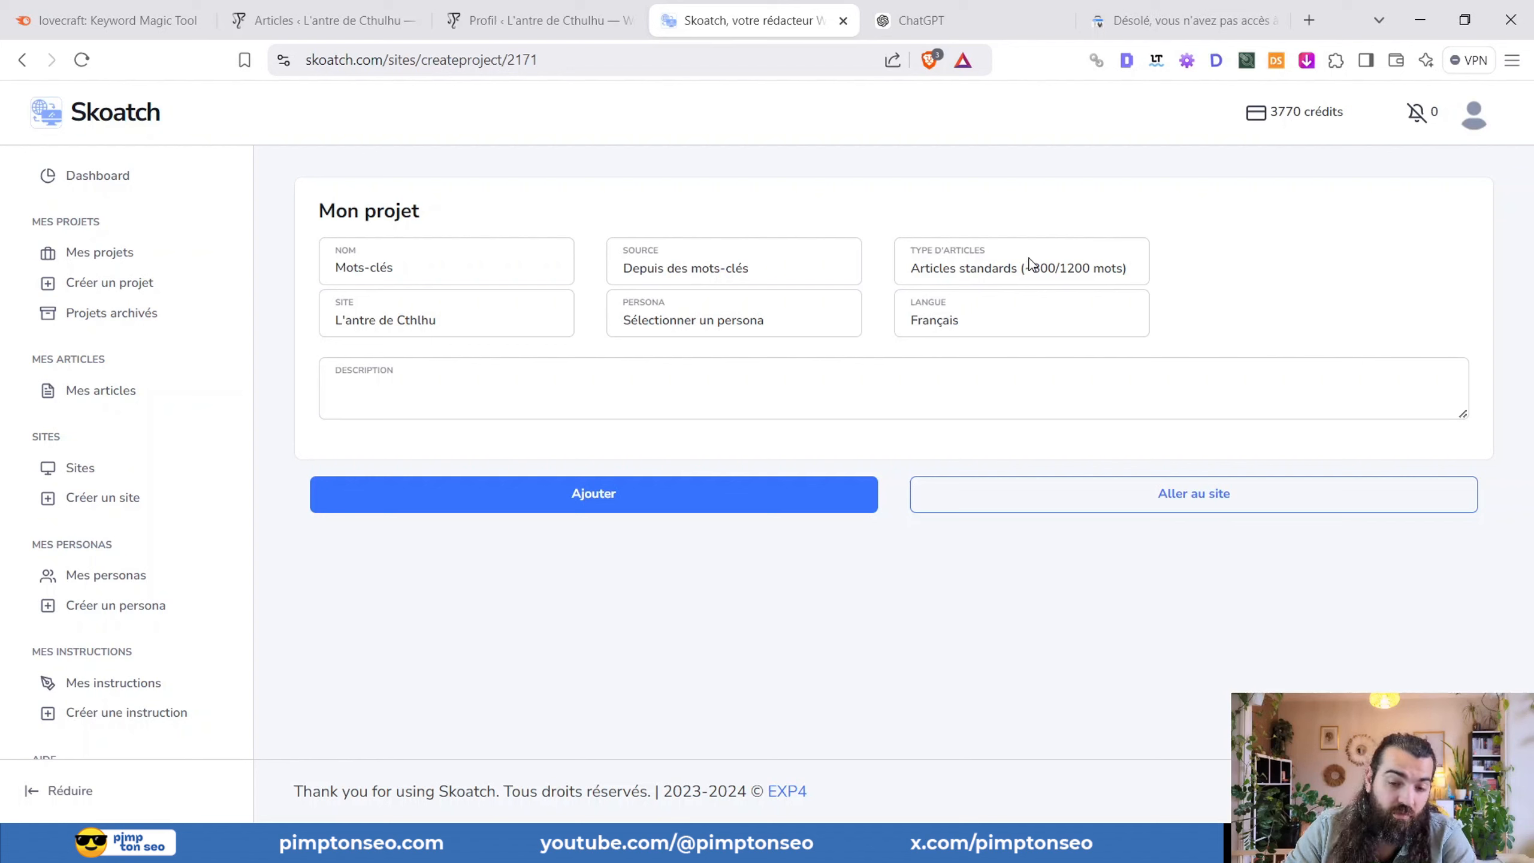
{"action": "left_click", "coordinate": [790, 275]}
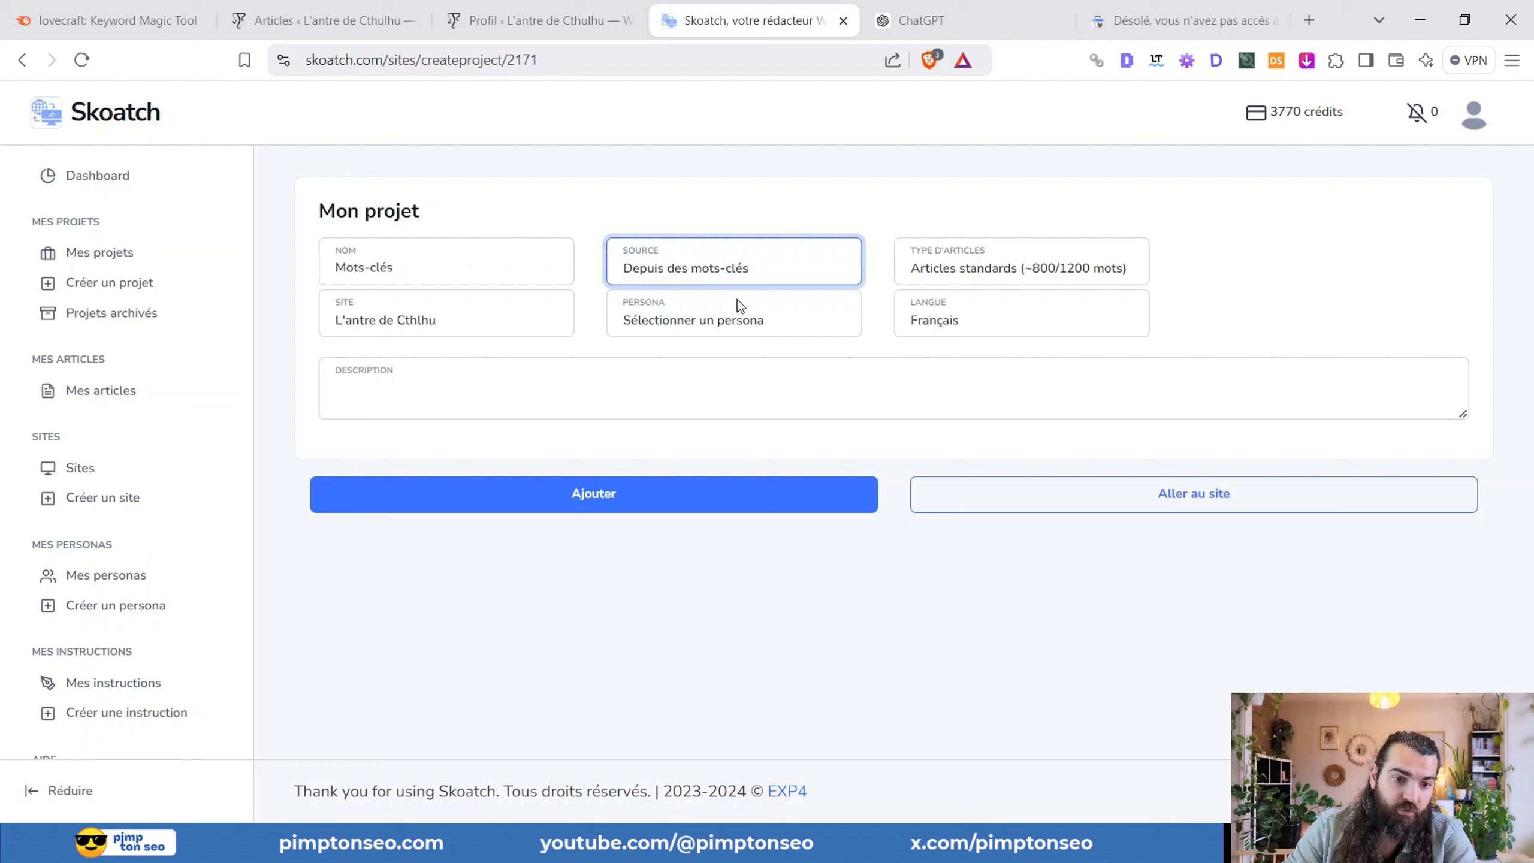
{"action": "left_click", "coordinate": [844, 193]}
{"action": "left_click", "coordinate": [715, 269]}
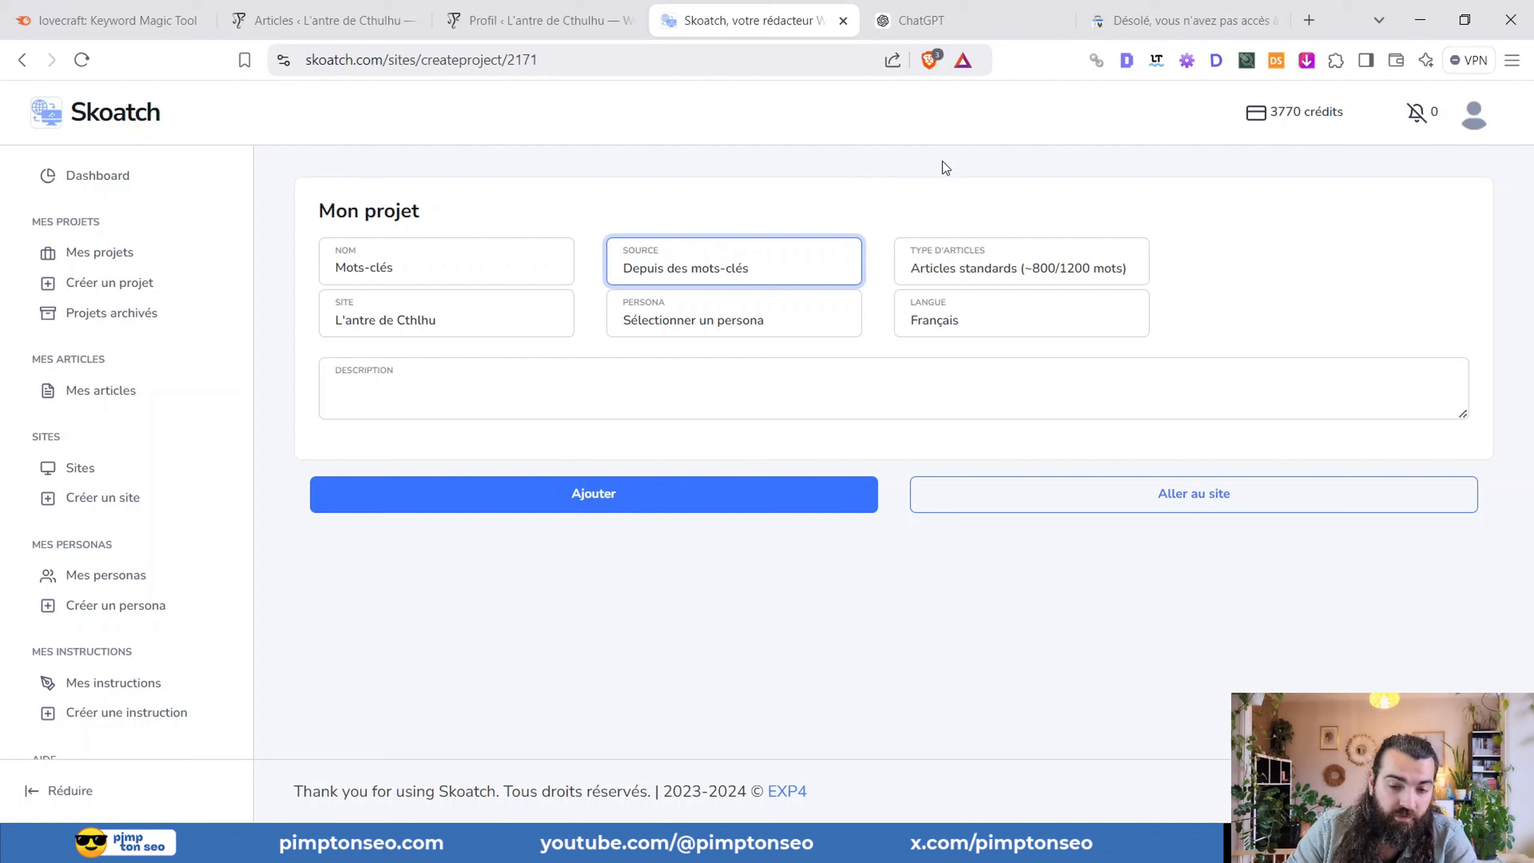
{"action": "left_click", "coordinate": [960, 257]}
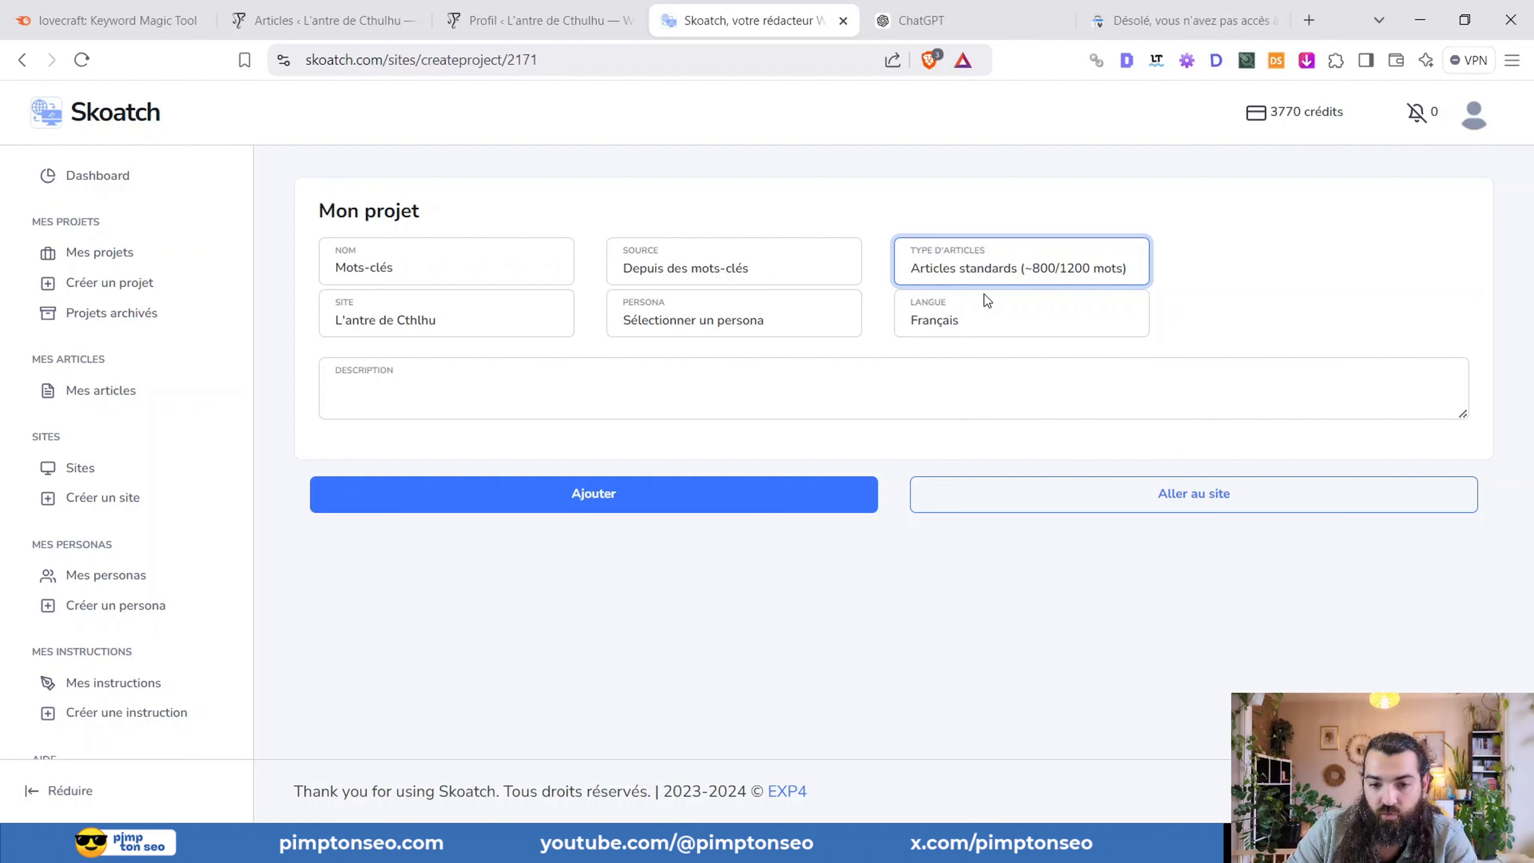
{"action": "left_click", "coordinate": [557, 385]}
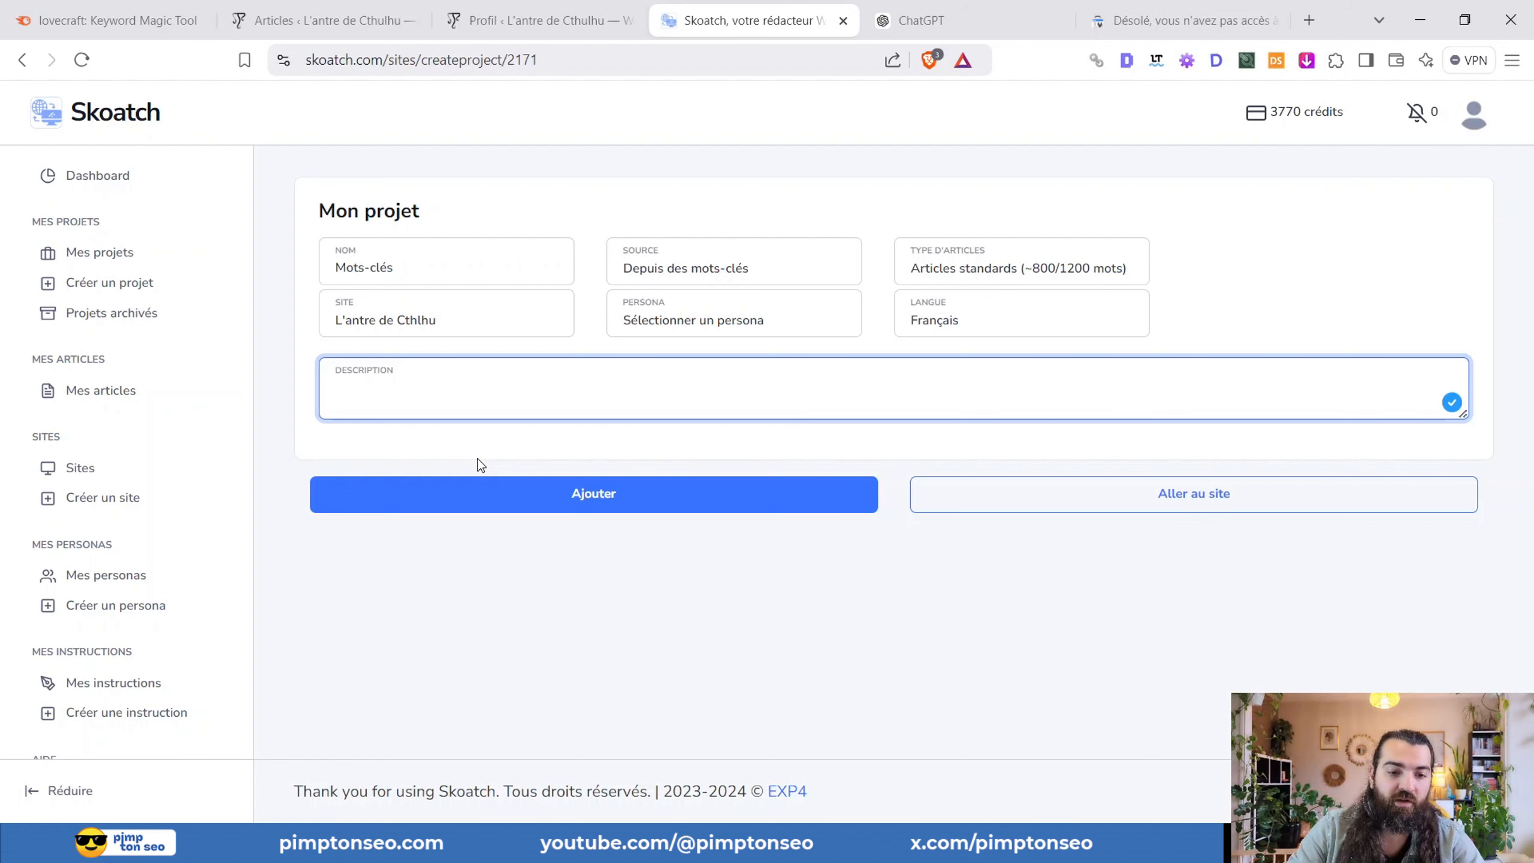
{"action": "left_click", "coordinate": [595, 498]}
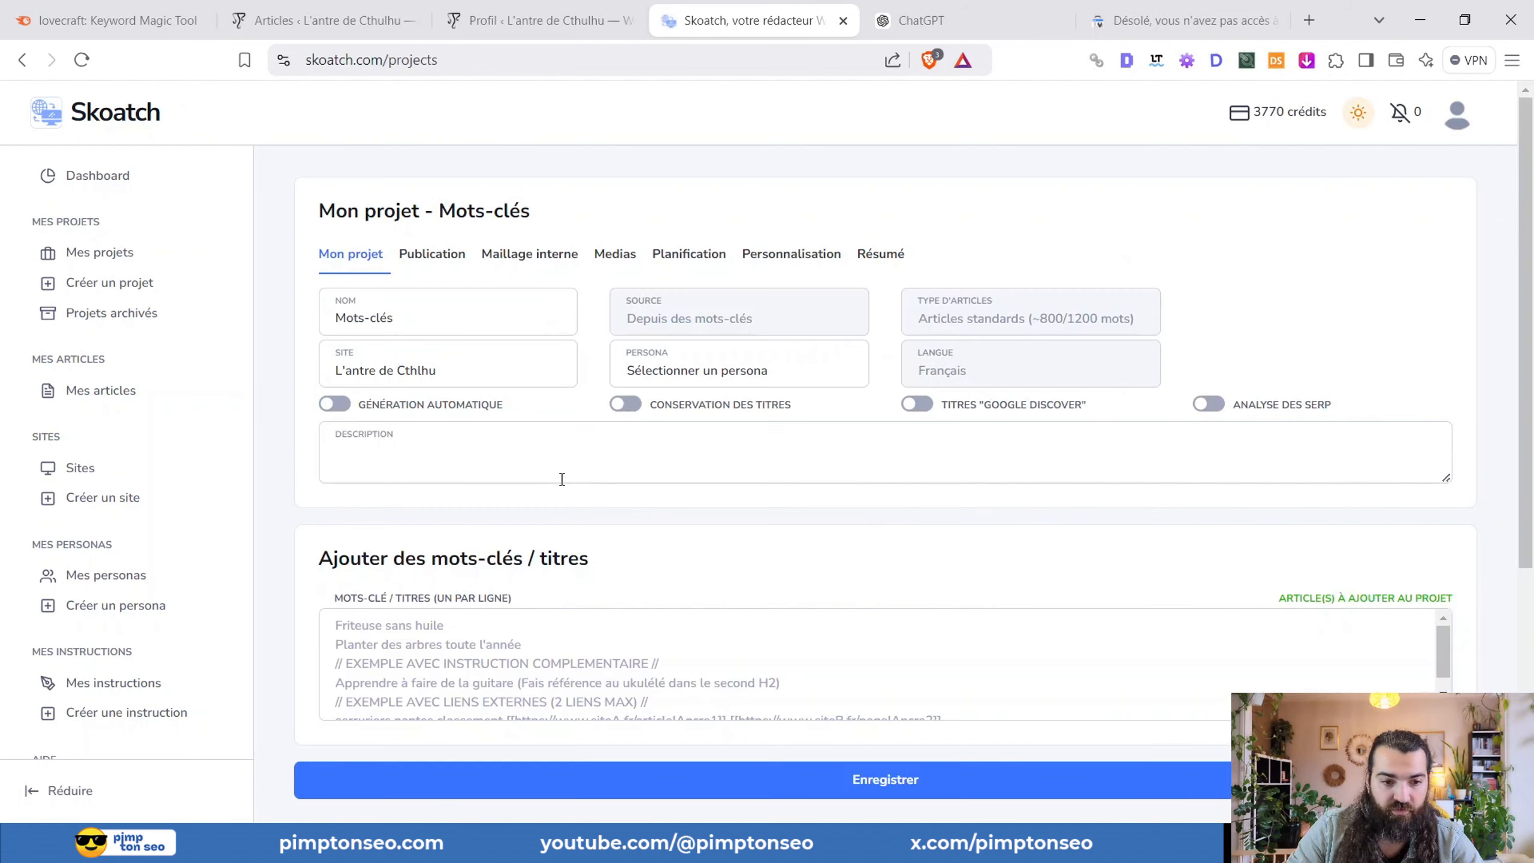
- Return to the L'antre de Cthlhu site's page and check its list of projects
{"action": "scroll", "coordinate": [151, 447], "scroll_direction": "down", "scroll_amount": 2}
{"action": "scroll", "coordinate": [845, 435], "scroll_direction": "down", "scroll_amount": 5}
{"action": "scroll", "coordinate": [768, 563], "scroll_direction": "up", "scroll_amount": 5}
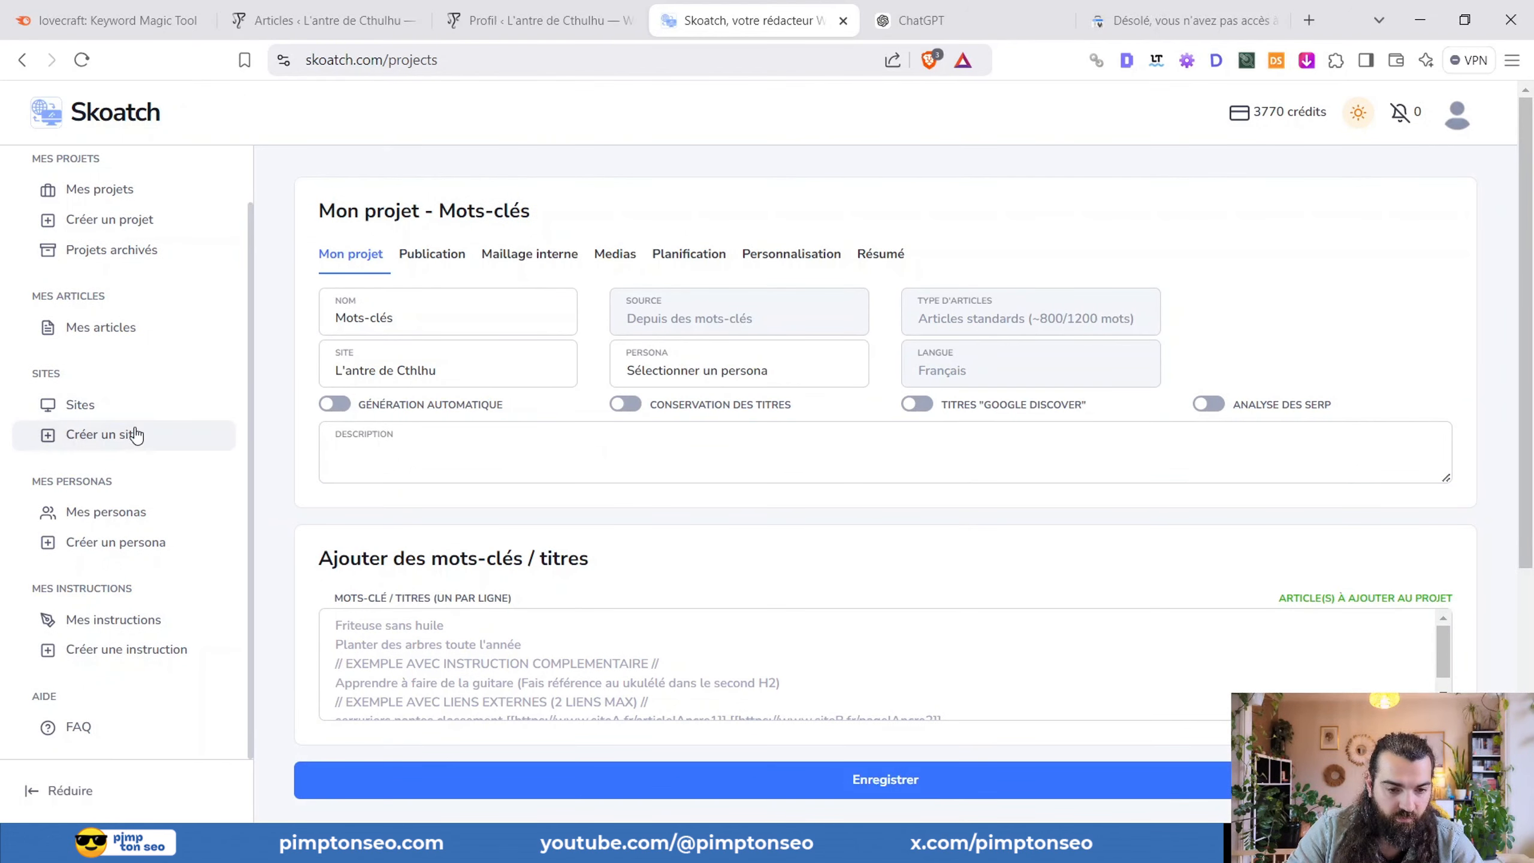
{"action": "left_click", "coordinate": [77, 404]}
{"action": "scroll", "coordinate": [845, 423], "scroll_direction": "down", "scroll_amount": 5}
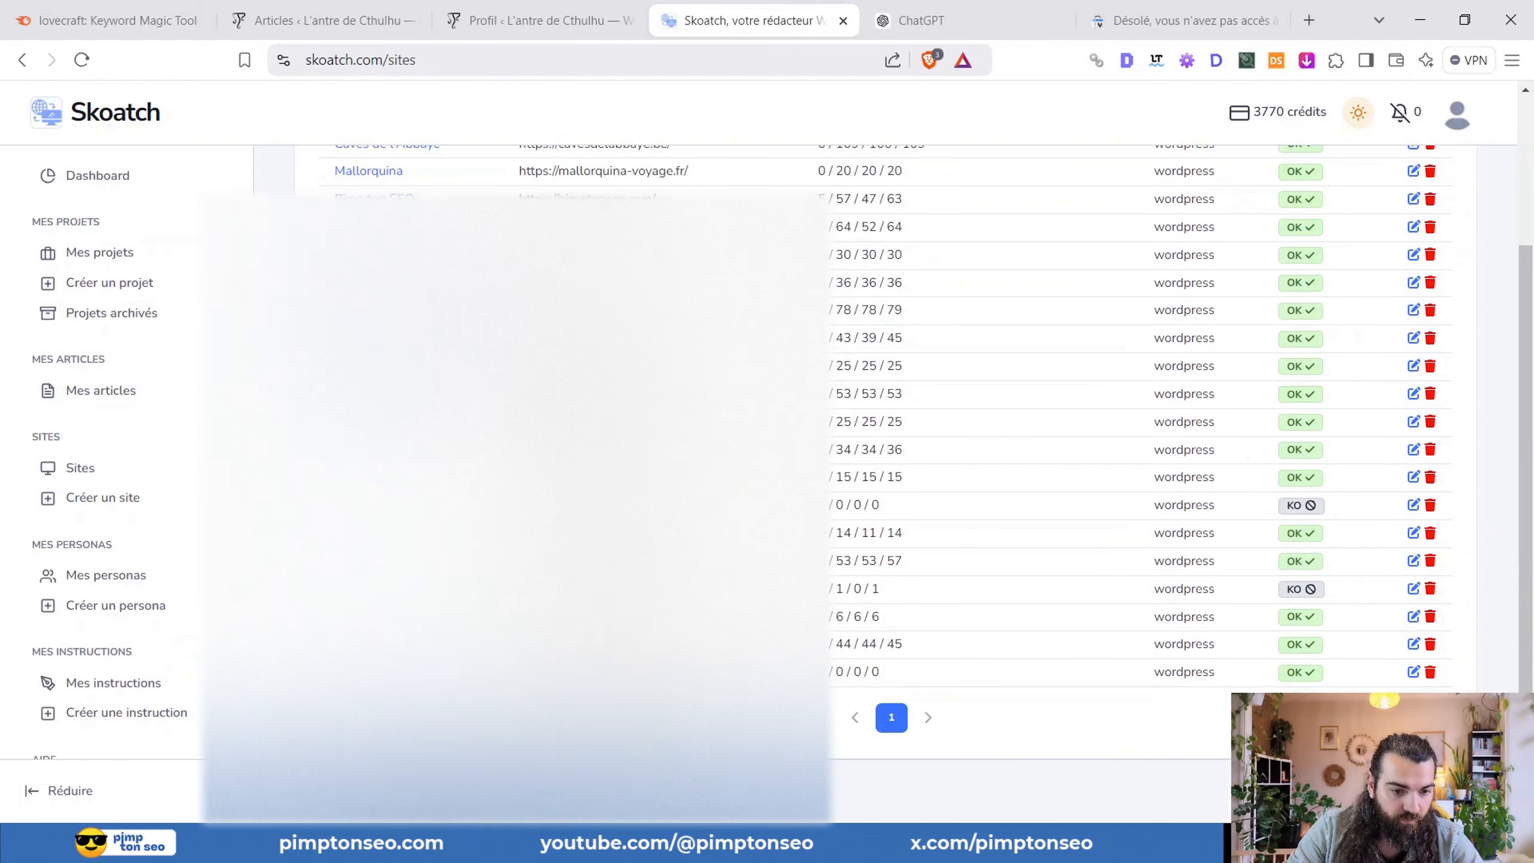
{"action": "left_click", "coordinate": [1413, 671]}
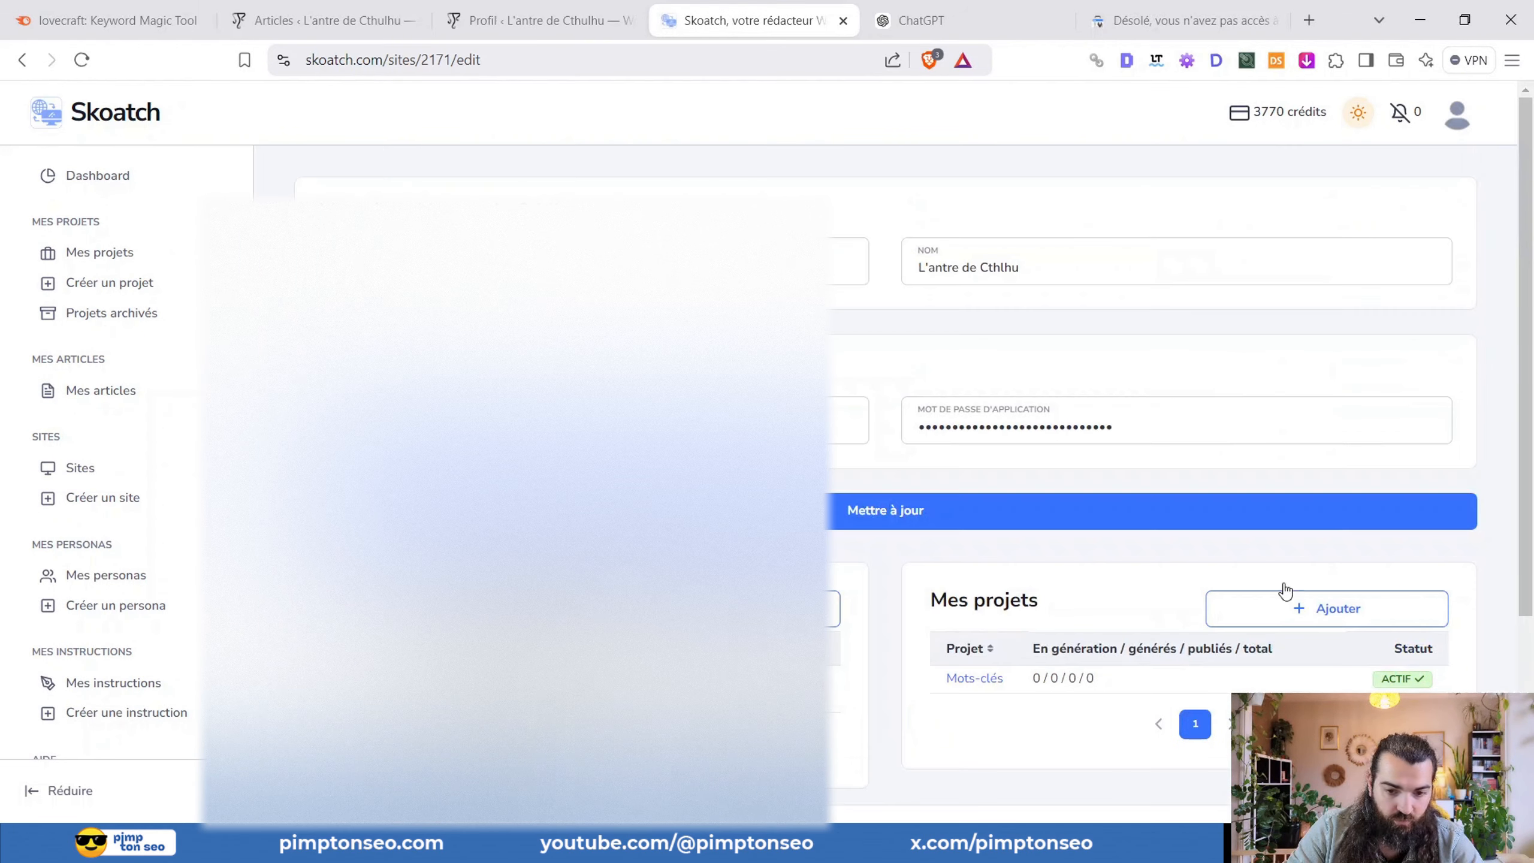
{"action": "scroll", "coordinate": [1285, 591], "scroll_direction": "down", "scroll_amount": 3}
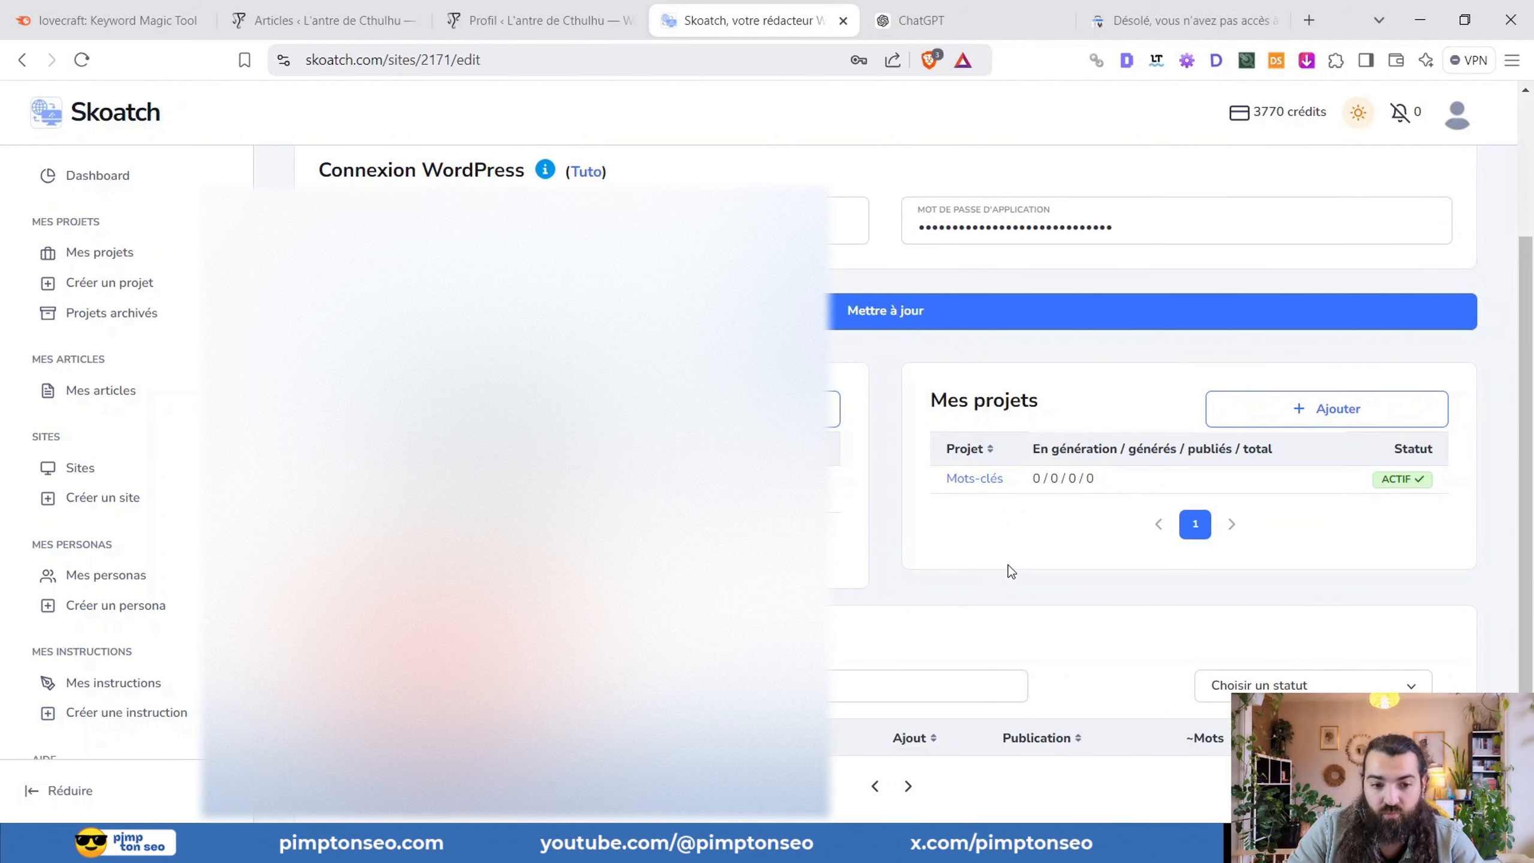
{"action": "scroll", "coordinate": [1212, 671], "scroll_direction": "up", "scroll_amount": 2}
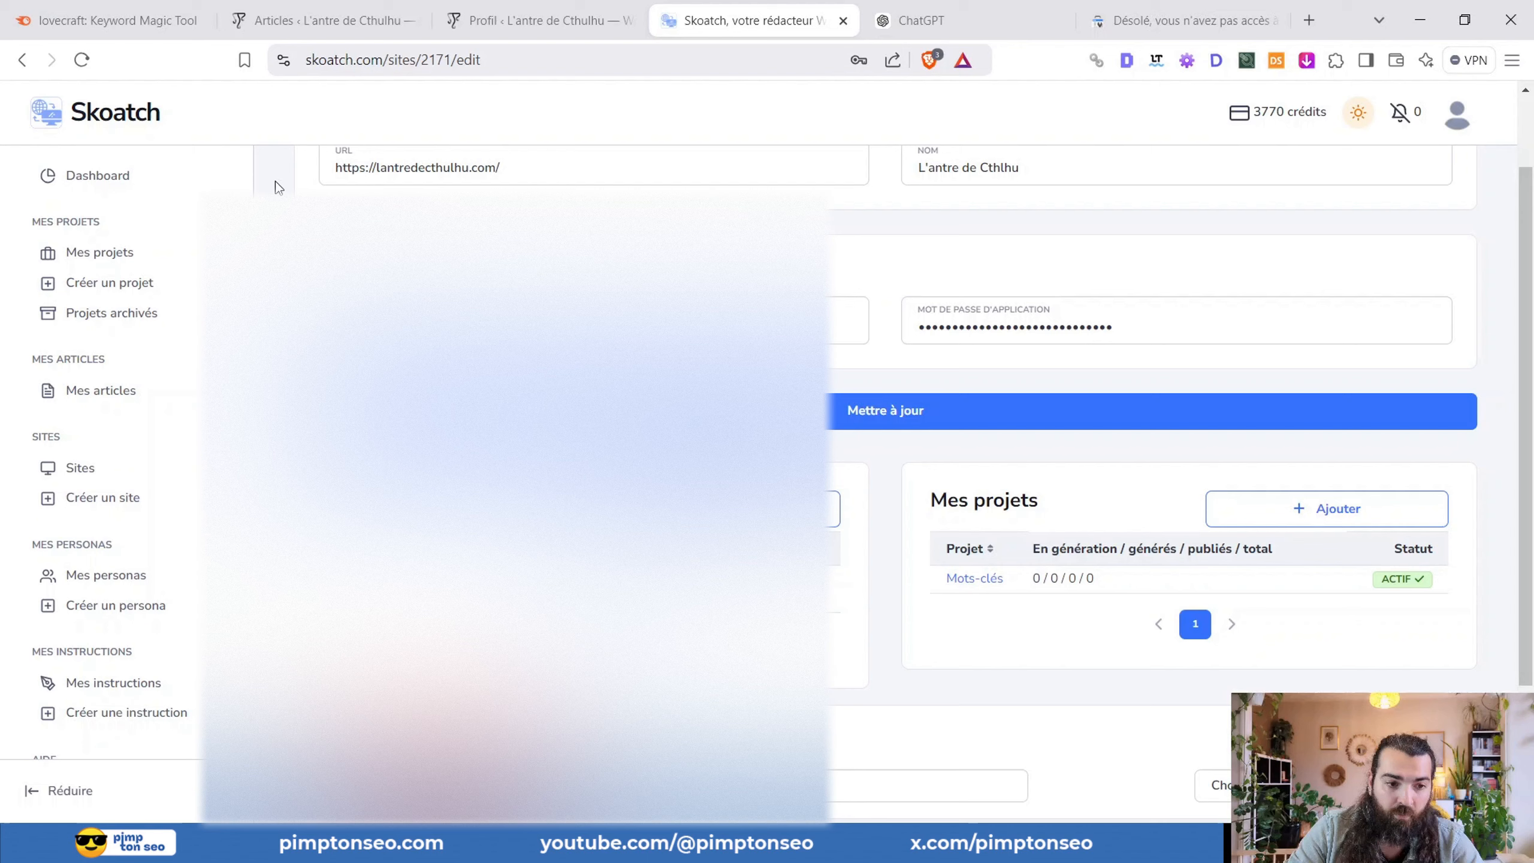
- Open the Mots-clés project from the L'antre de Cthlhu site's project list
{"action": "left_click", "coordinate": [75, 260]}
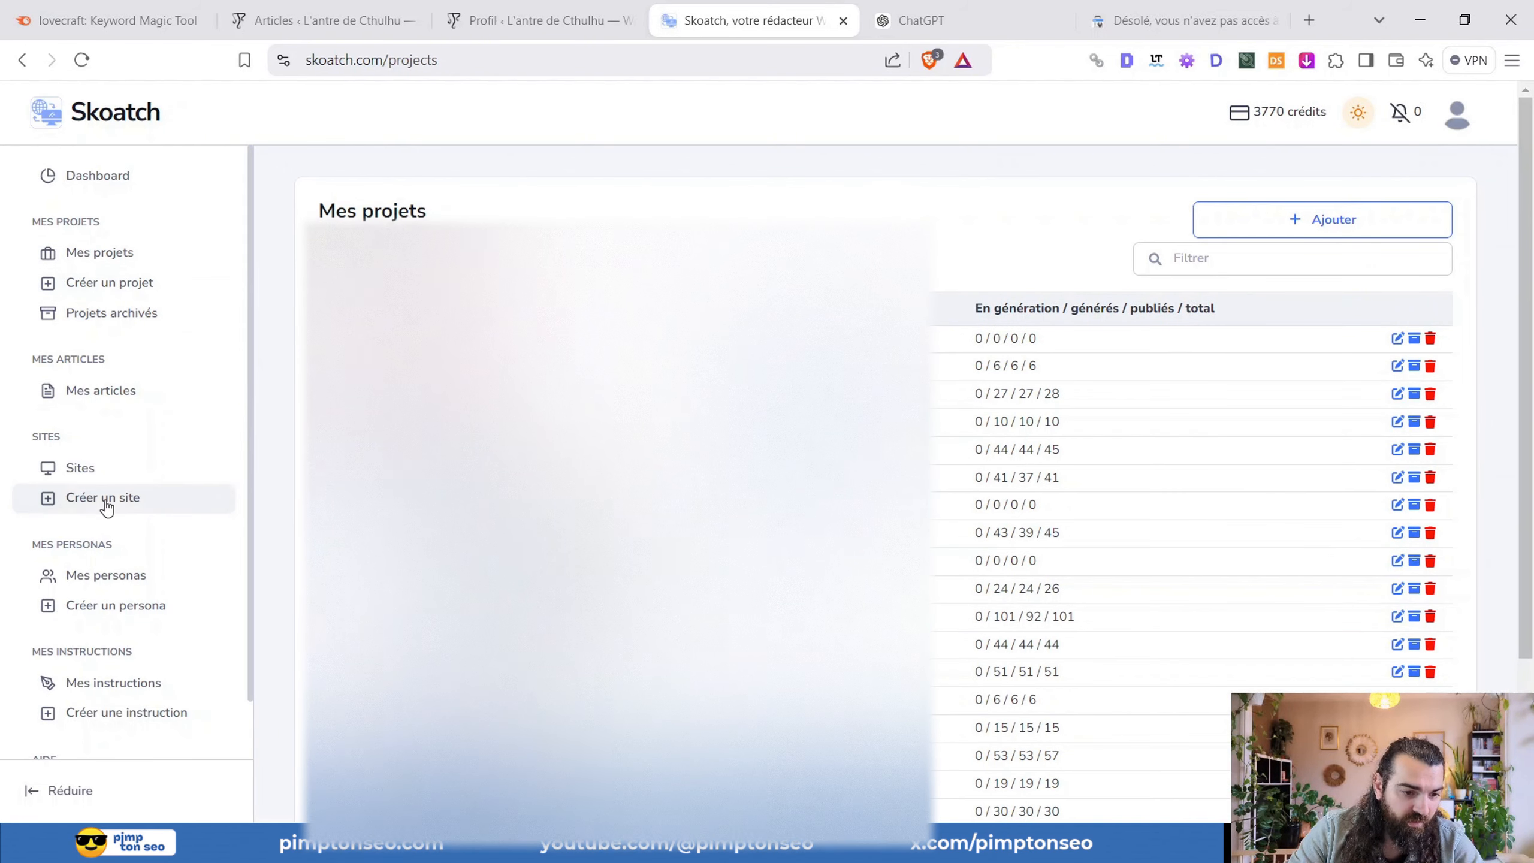
{"action": "left_click", "coordinate": [91, 473]}
{"action": "scroll", "coordinate": [258, 575], "scroll_direction": "down", "scroll_amount": 10}
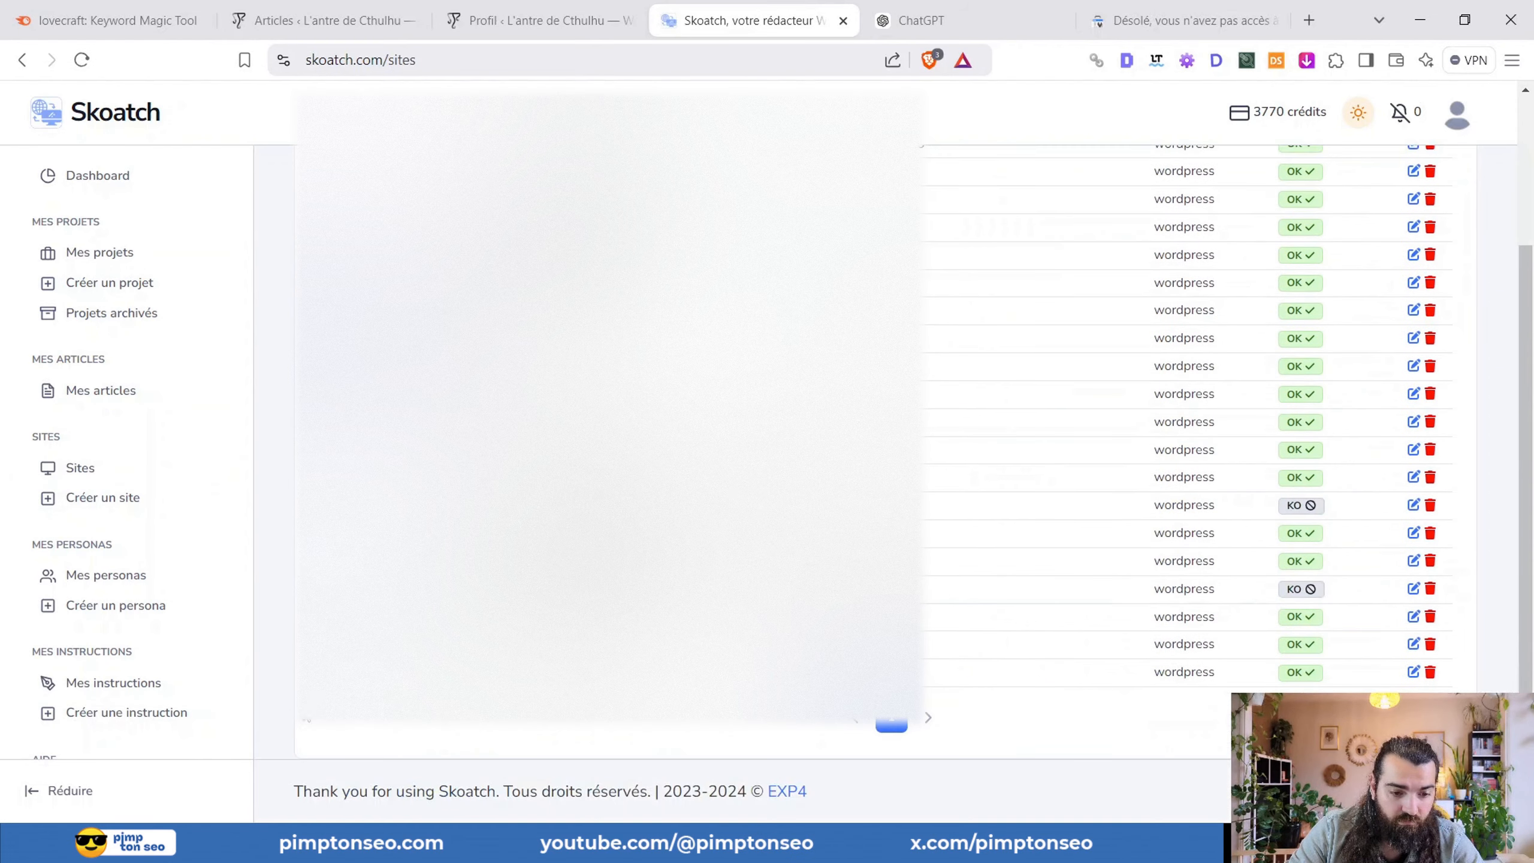
{"action": "left_click", "coordinate": [338, 672]}
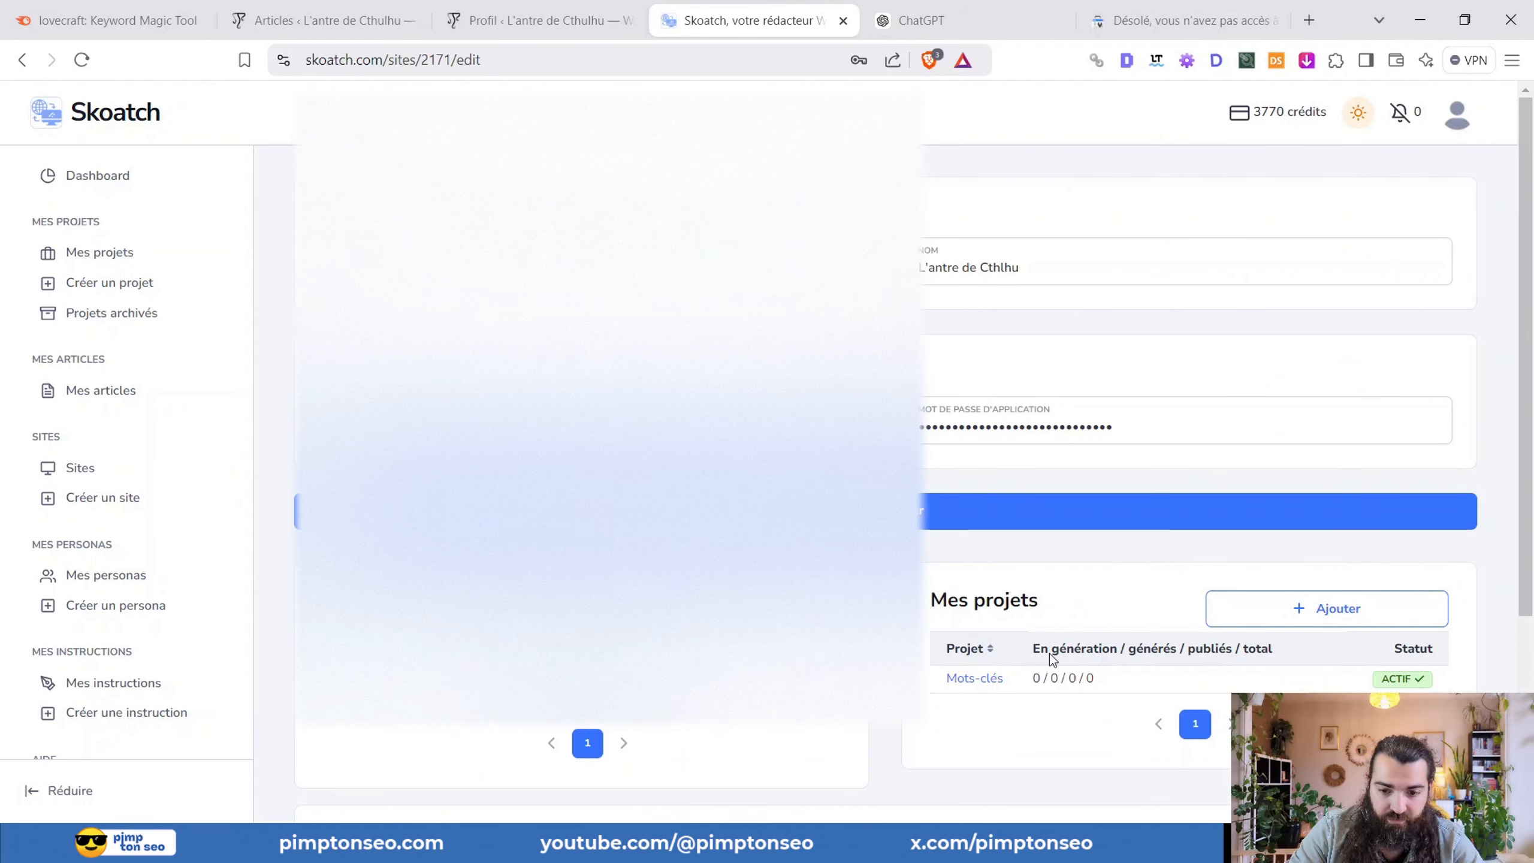
{"action": "left_click", "coordinate": [961, 682]}
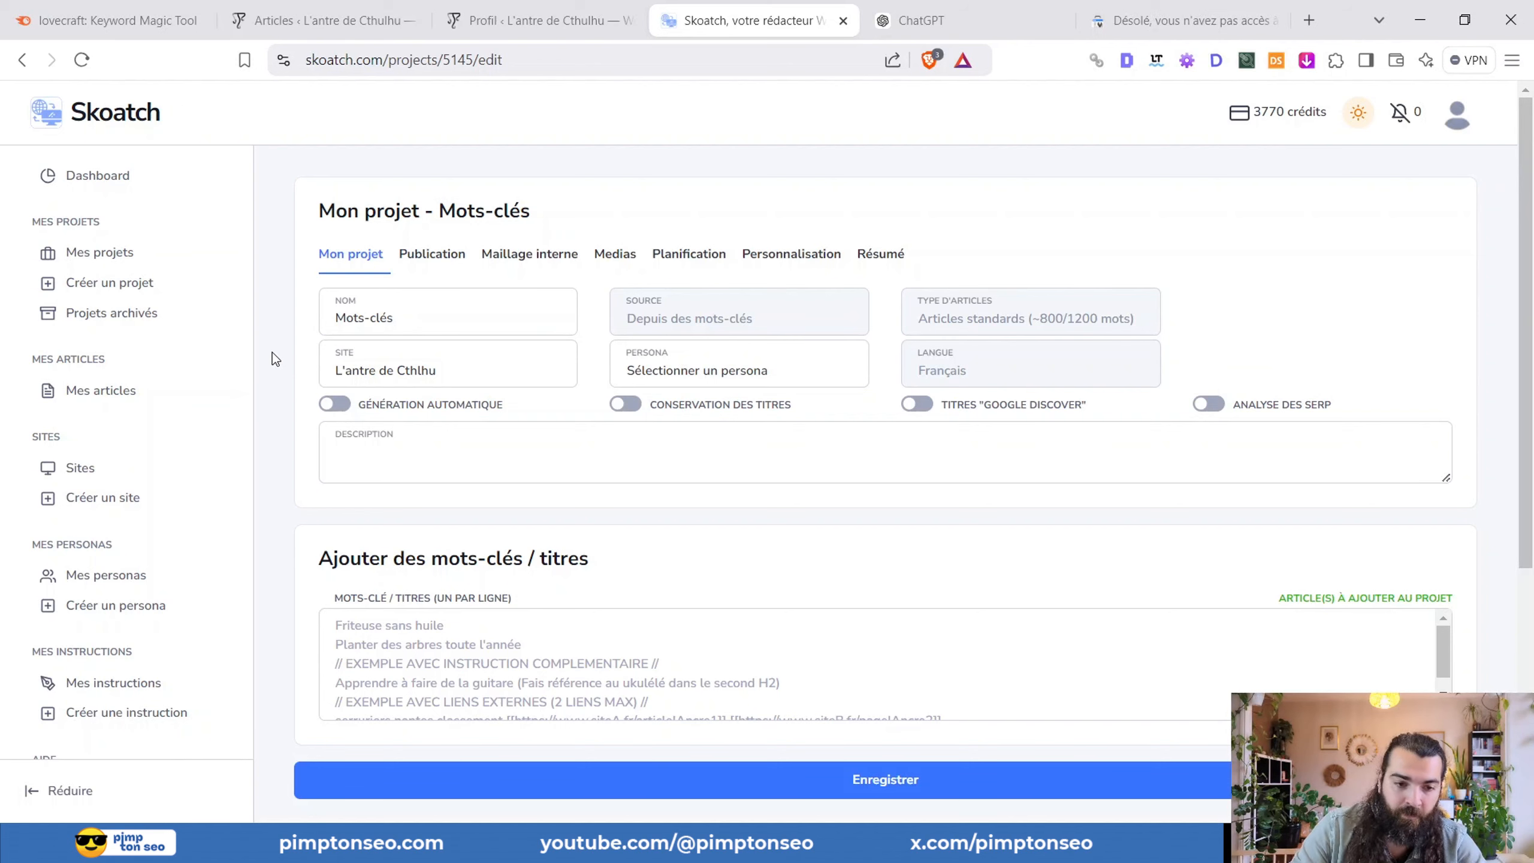
- Look over the Mots-clés project's general settings, keyword entry area and article section
{"action": "scroll", "coordinate": [269, 368], "scroll_direction": "down", "scroll_amount": 2}
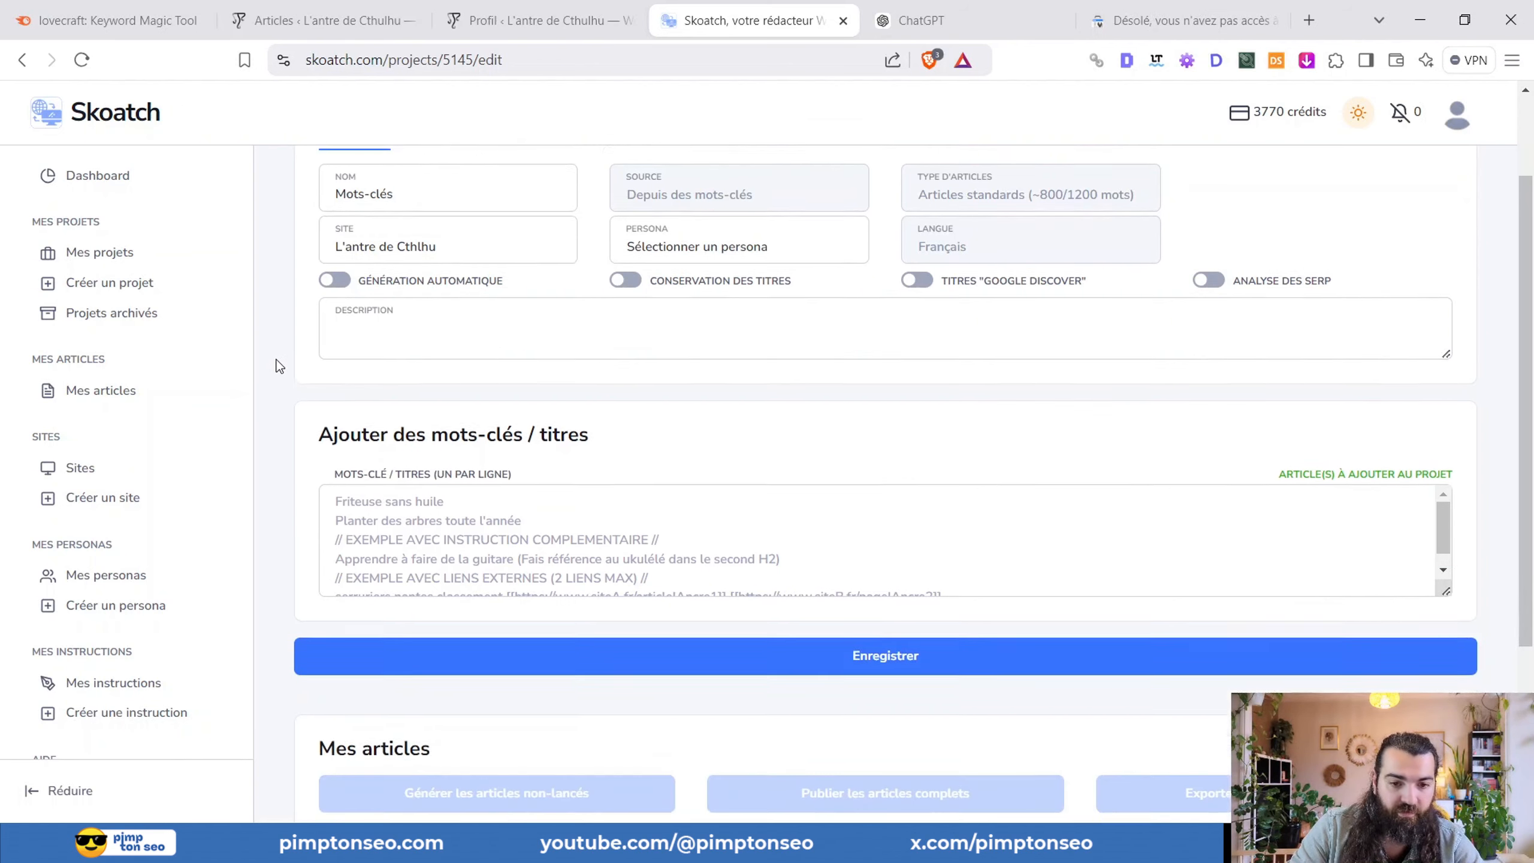
{"action": "scroll", "coordinate": [278, 359], "scroll_direction": "up", "scroll_amount": 2}
{"action": "scroll", "coordinate": [275, 358], "scroll_direction": "down", "scroll_amount": 2}
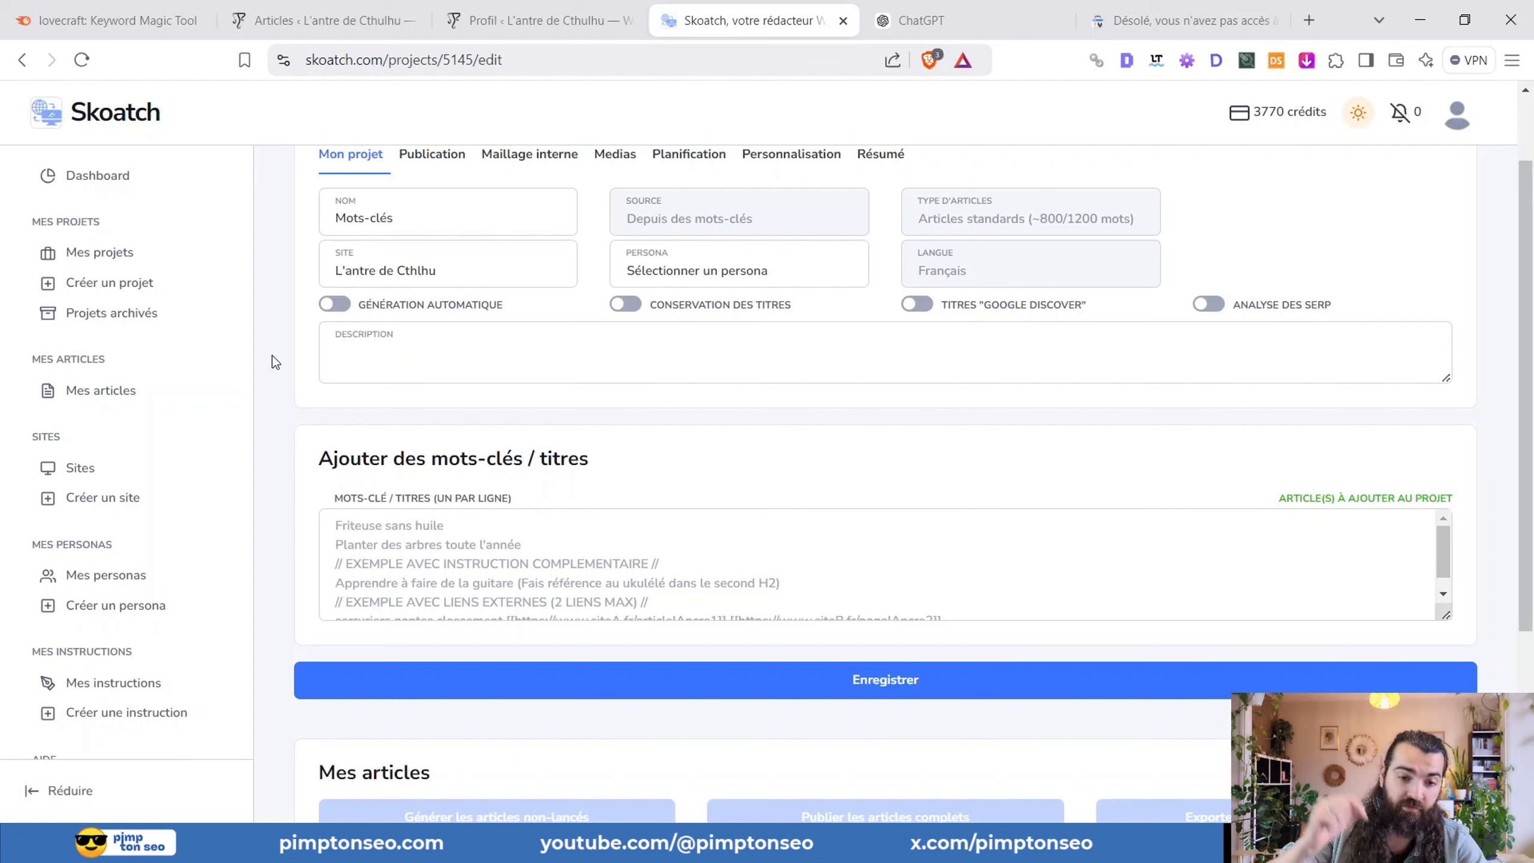
{"action": "scroll", "coordinate": [275, 361], "scroll_direction": "up", "scroll_amount": 2}
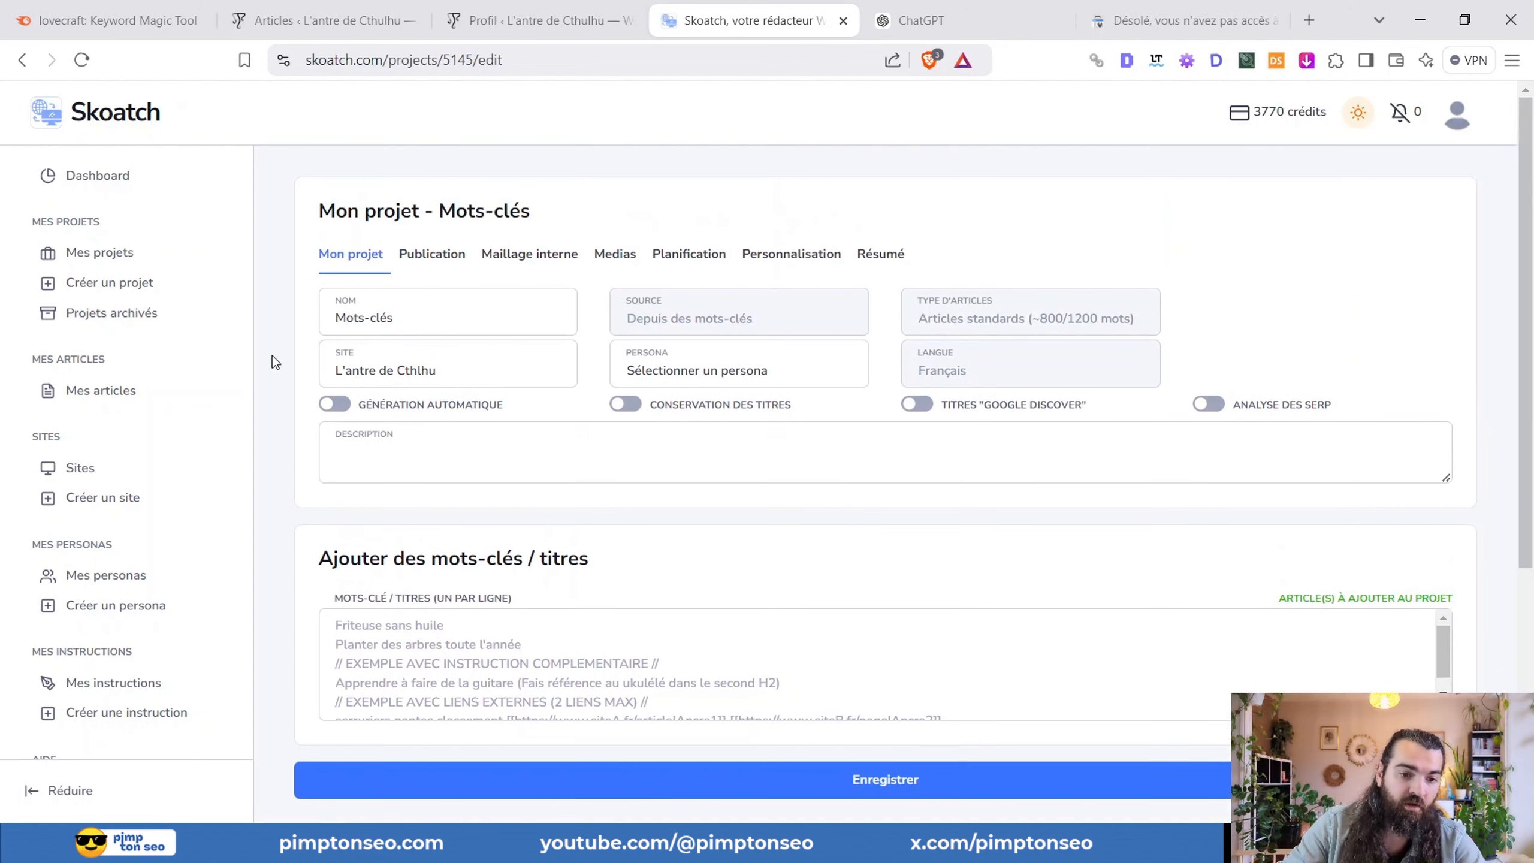
{"action": "scroll", "coordinate": [275, 360], "scroll_direction": "down", "scroll_amount": 2}
{"action": "scroll", "coordinate": [254, 372], "scroll_direction": "up", "scroll_amount": 2}
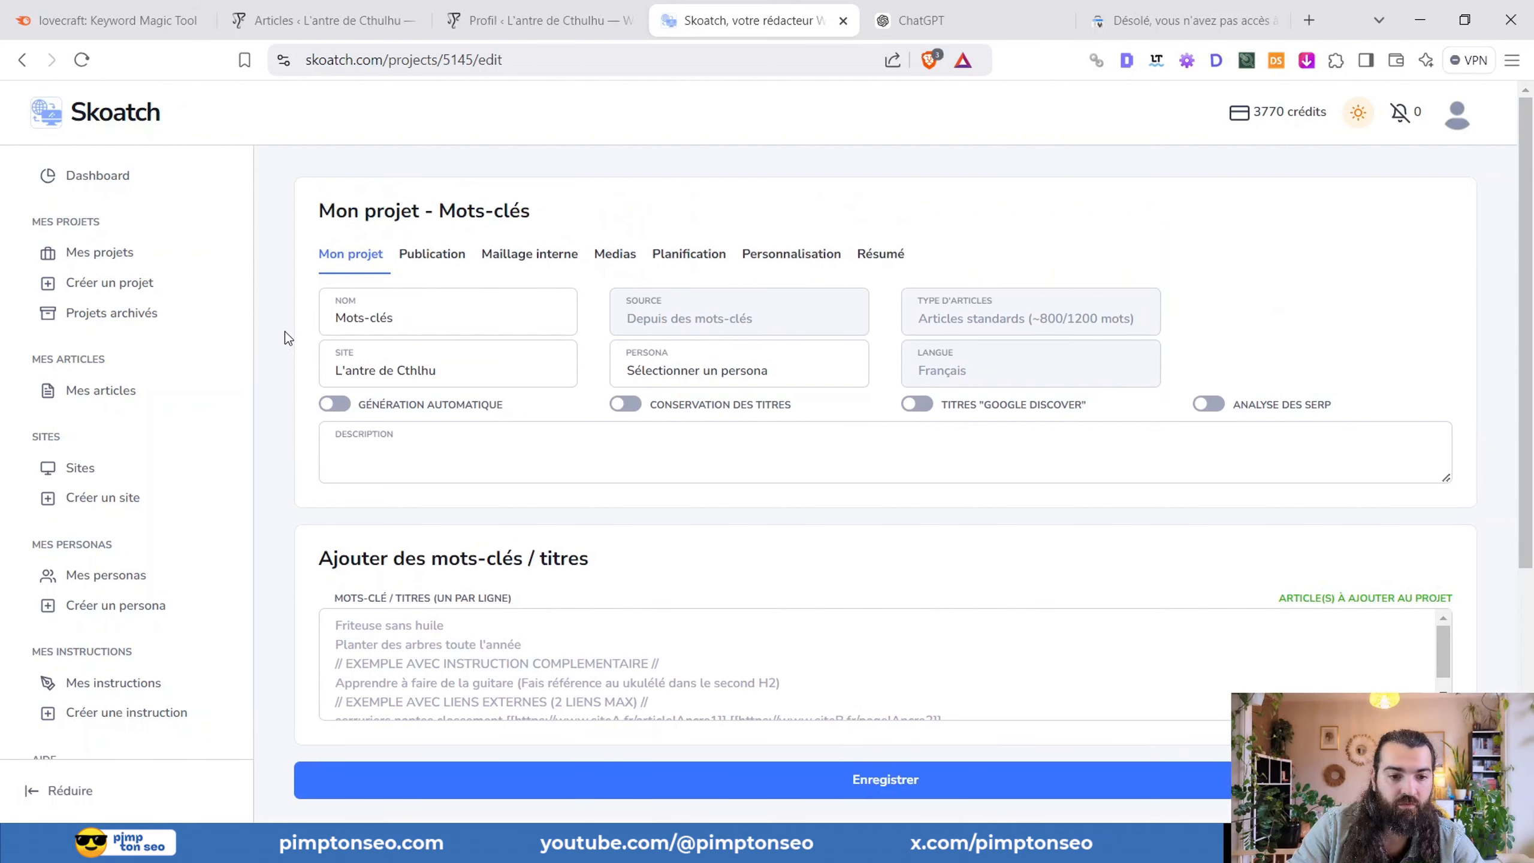
{"action": "scroll", "coordinate": [288, 343], "scroll_direction": "down", "scroll_amount": 2}
{"action": "scroll", "coordinate": [292, 346], "scroll_direction": "up", "scroll_amount": 2}
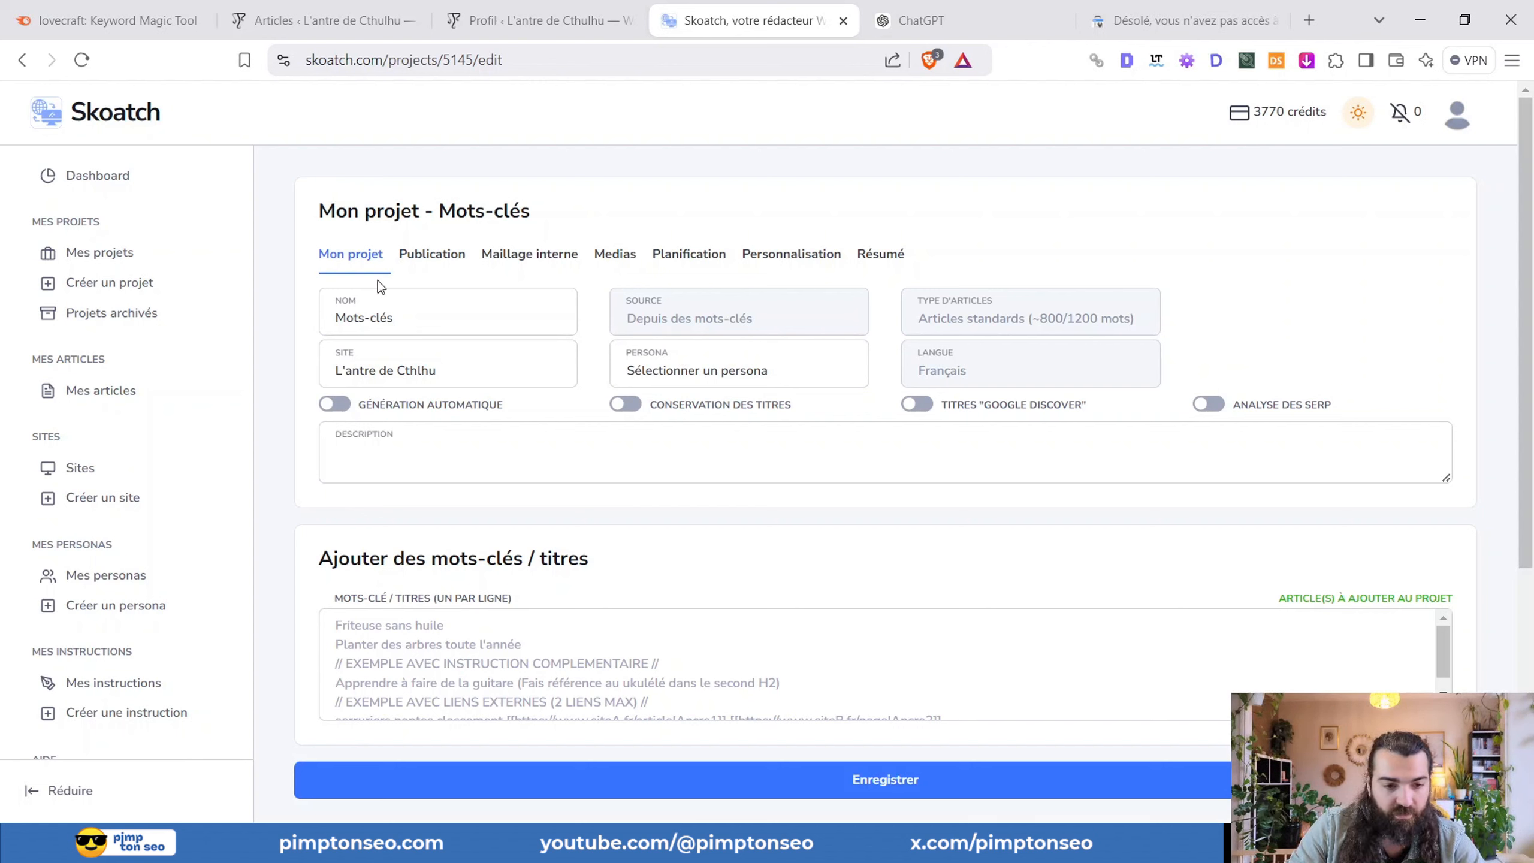
- Assign the persona "L'œil de Cthulhu" to the Mots-clés project
{"action": "left_click", "coordinate": [375, 320]}
{"action": "left_click", "coordinate": [291, 358]}
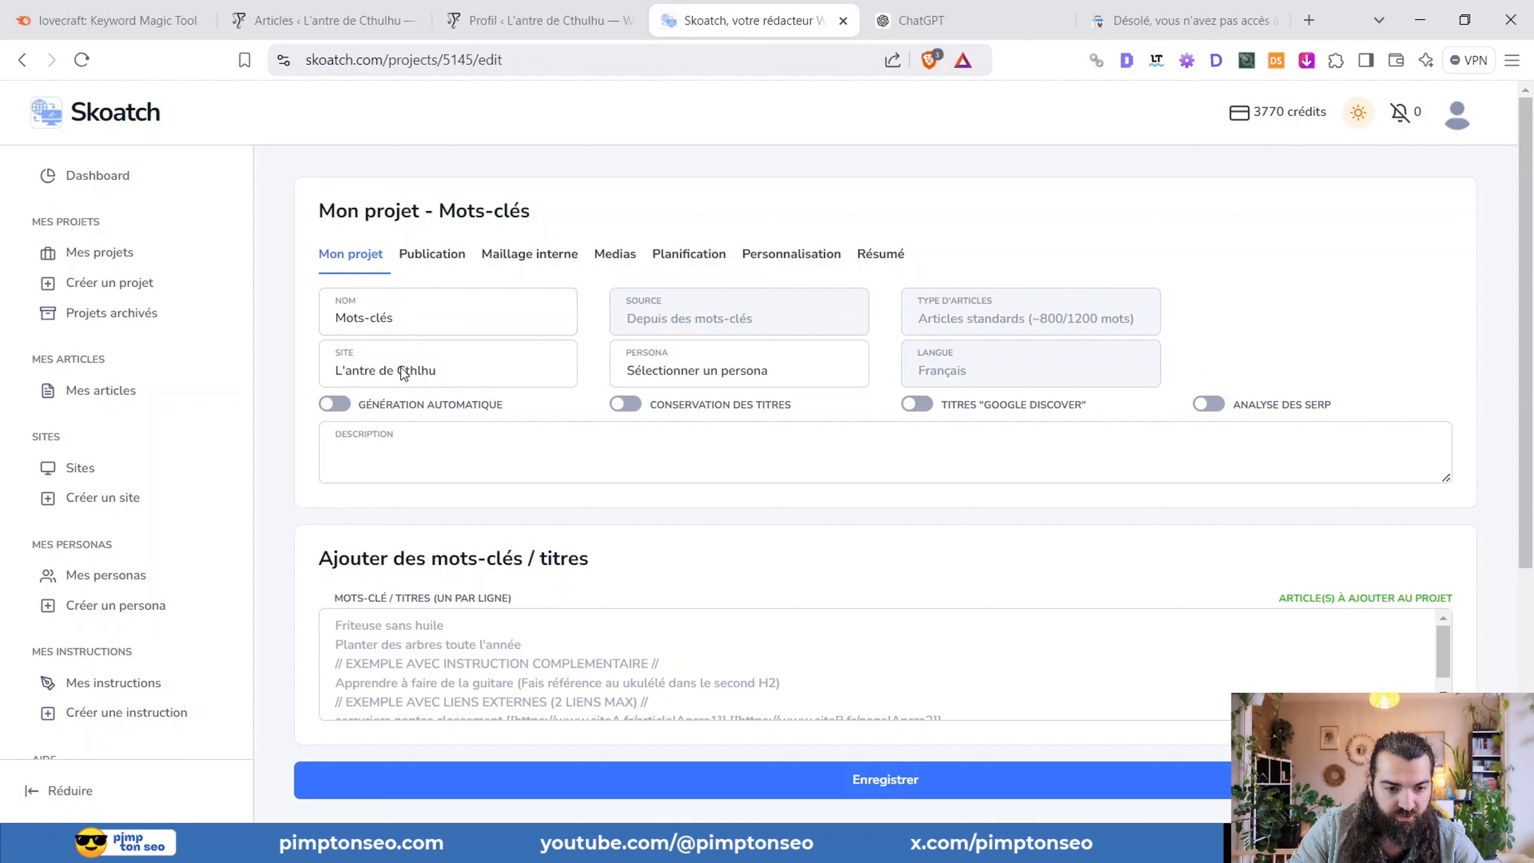
{"action": "left_click", "coordinate": [720, 372]}
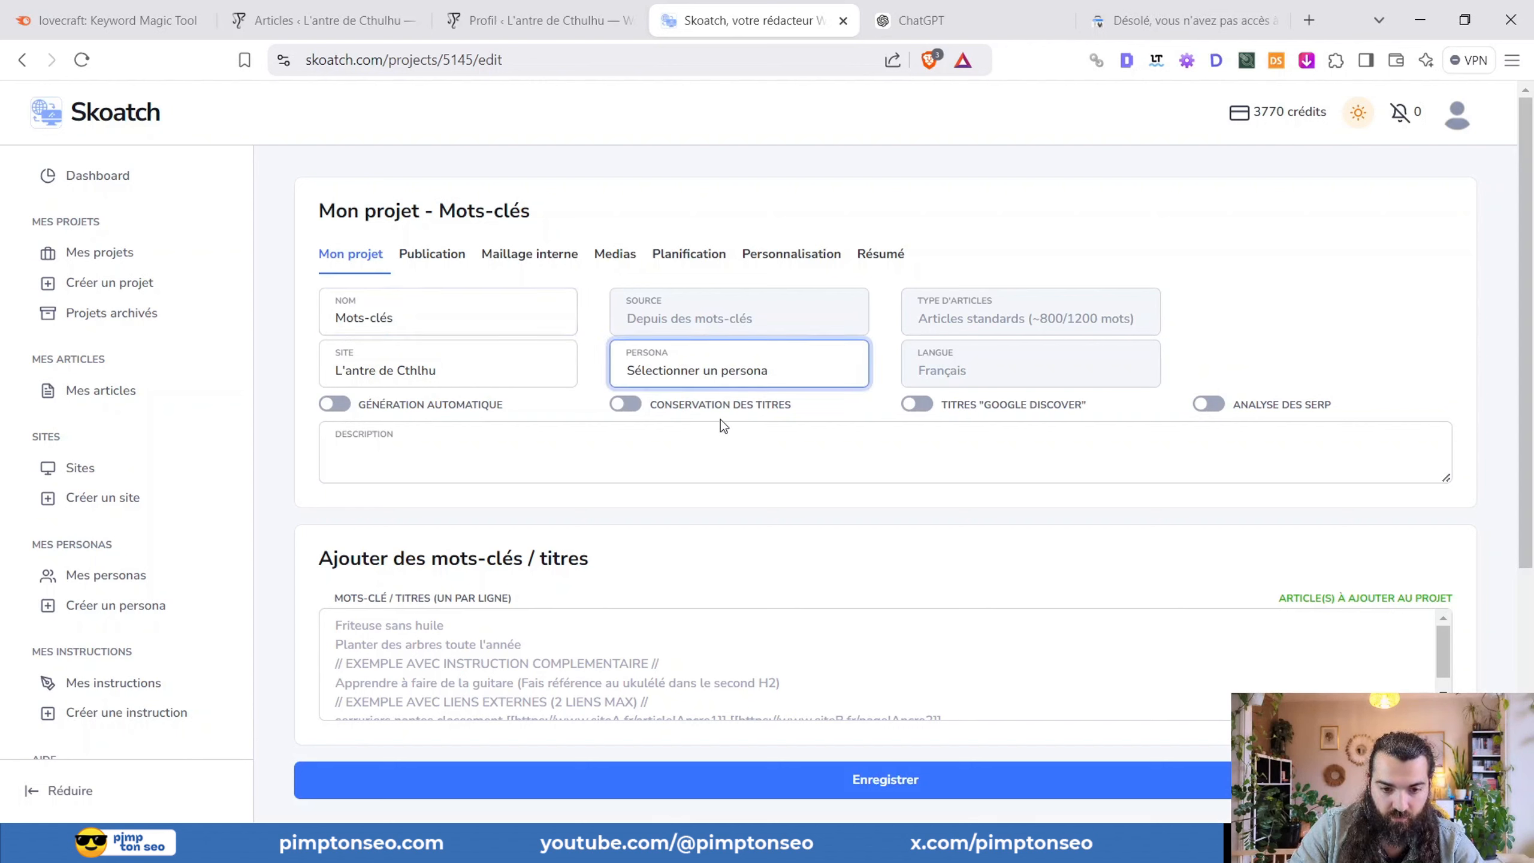
{"action": "left_click", "coordinate": [695, 429]}
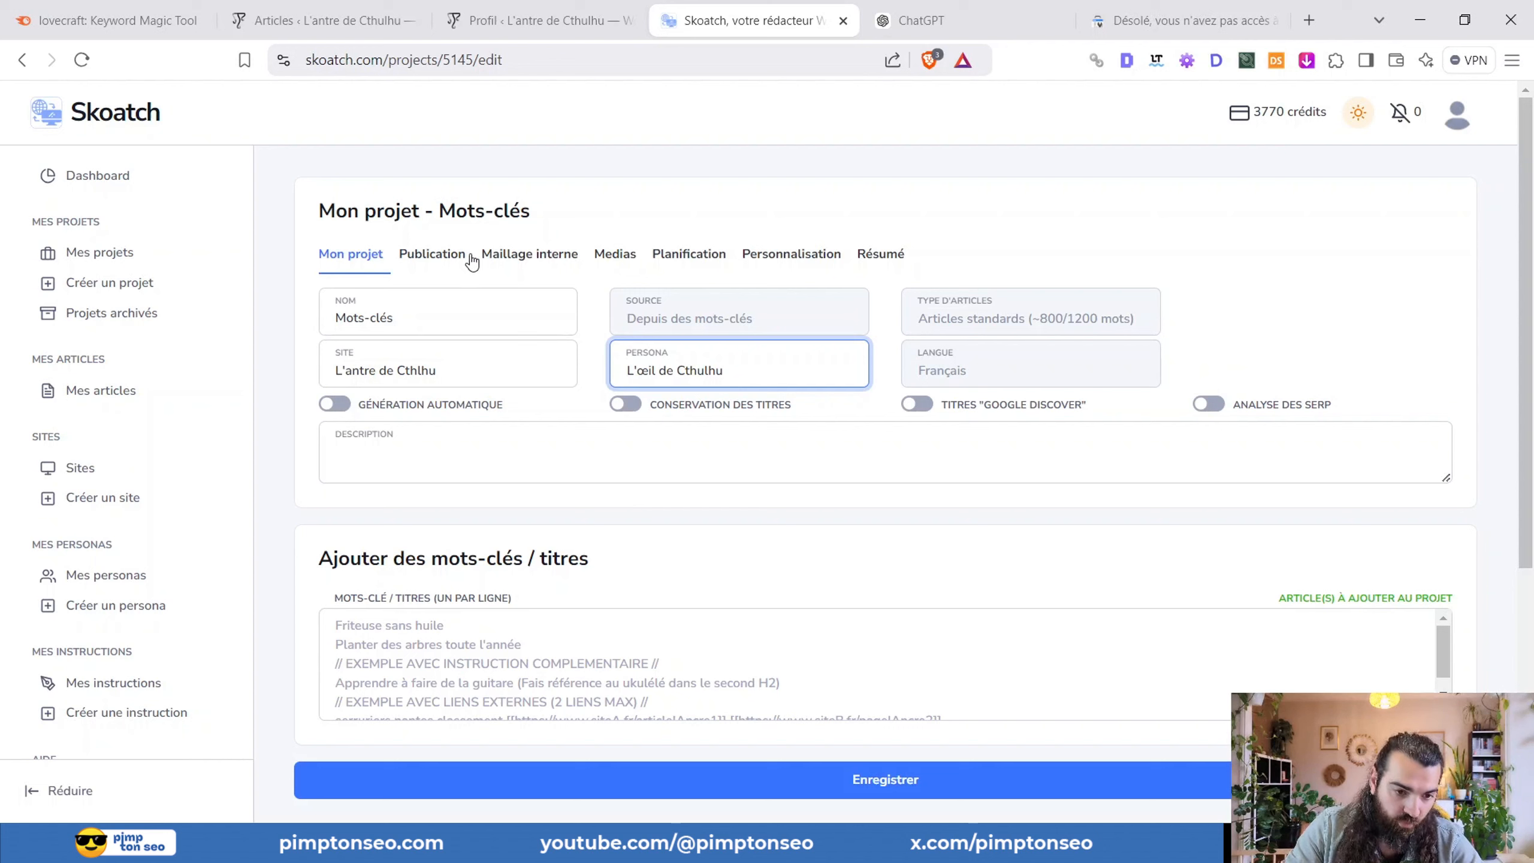
- Keep the project name as it is and turn on automatic generation for the project
{"action": "left_click", "coordinate": [445, 325]}
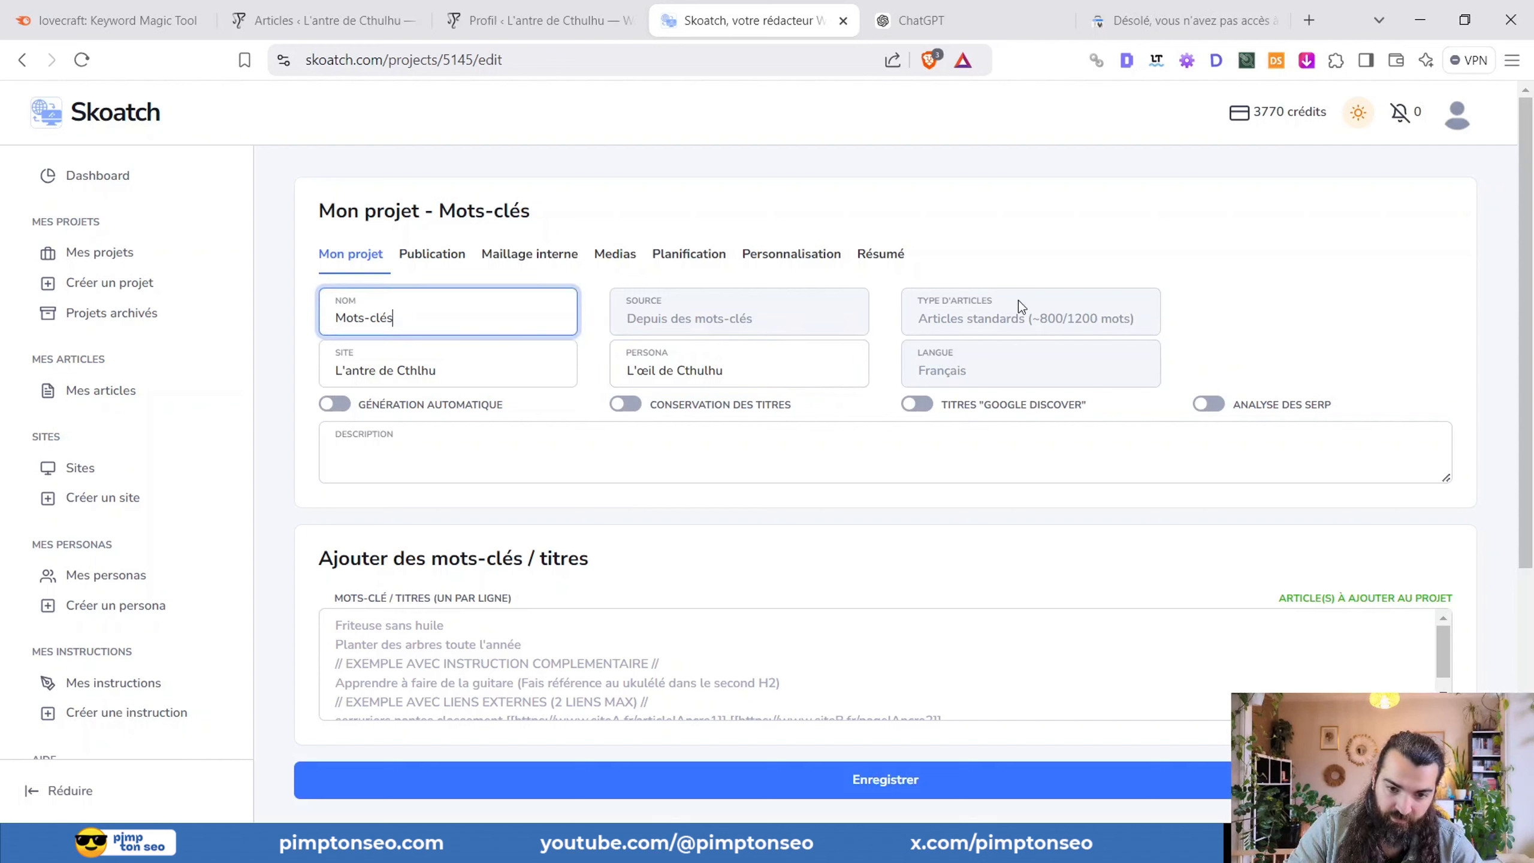
{"action": "left_click", "coordinate": [1176, 264]}
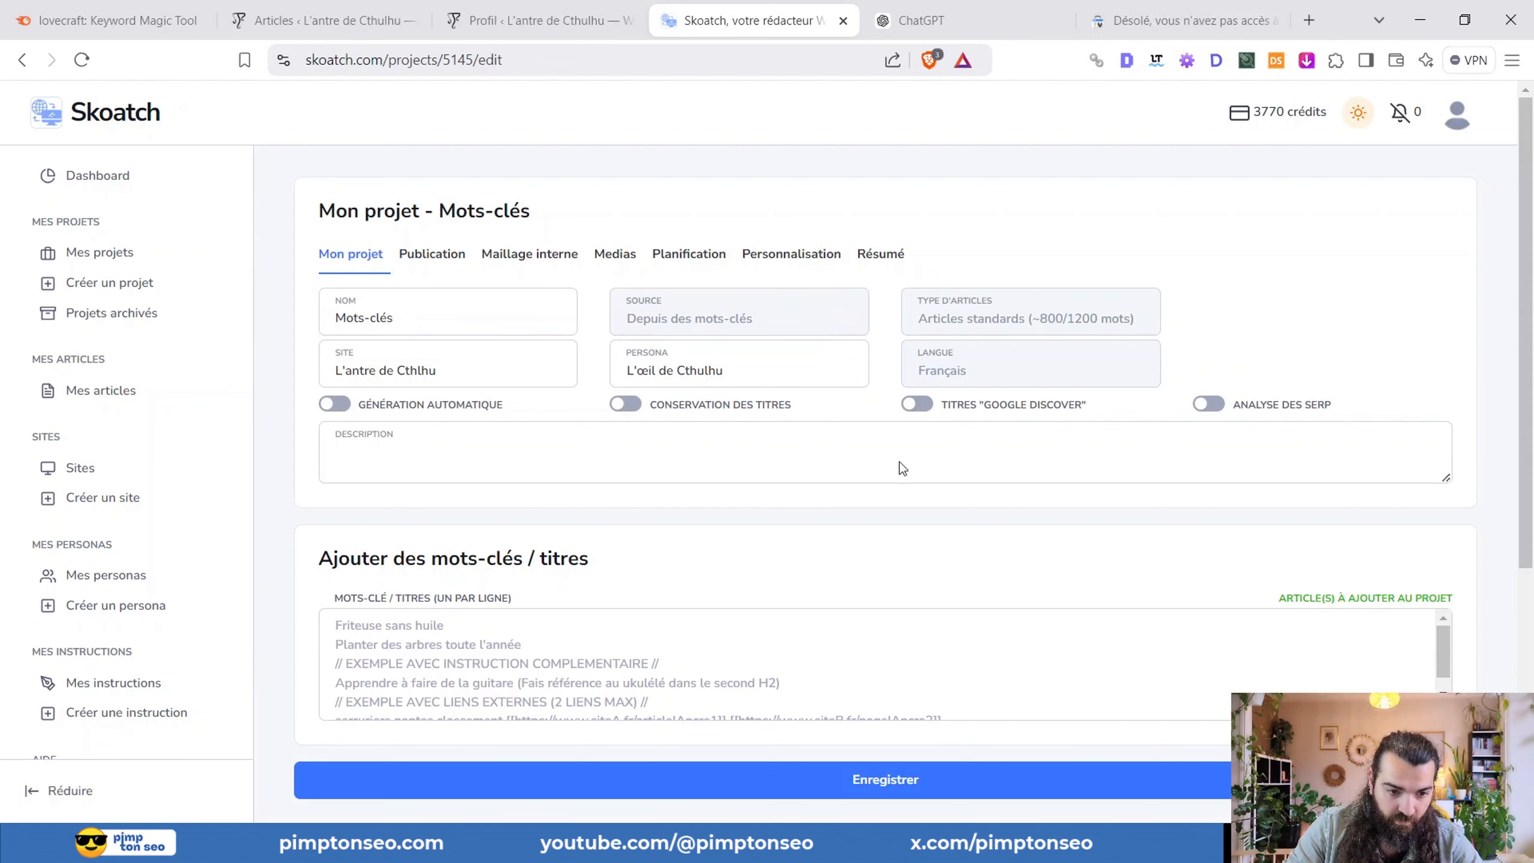
{"action": "left_click", "coordinate": [337, 404]}
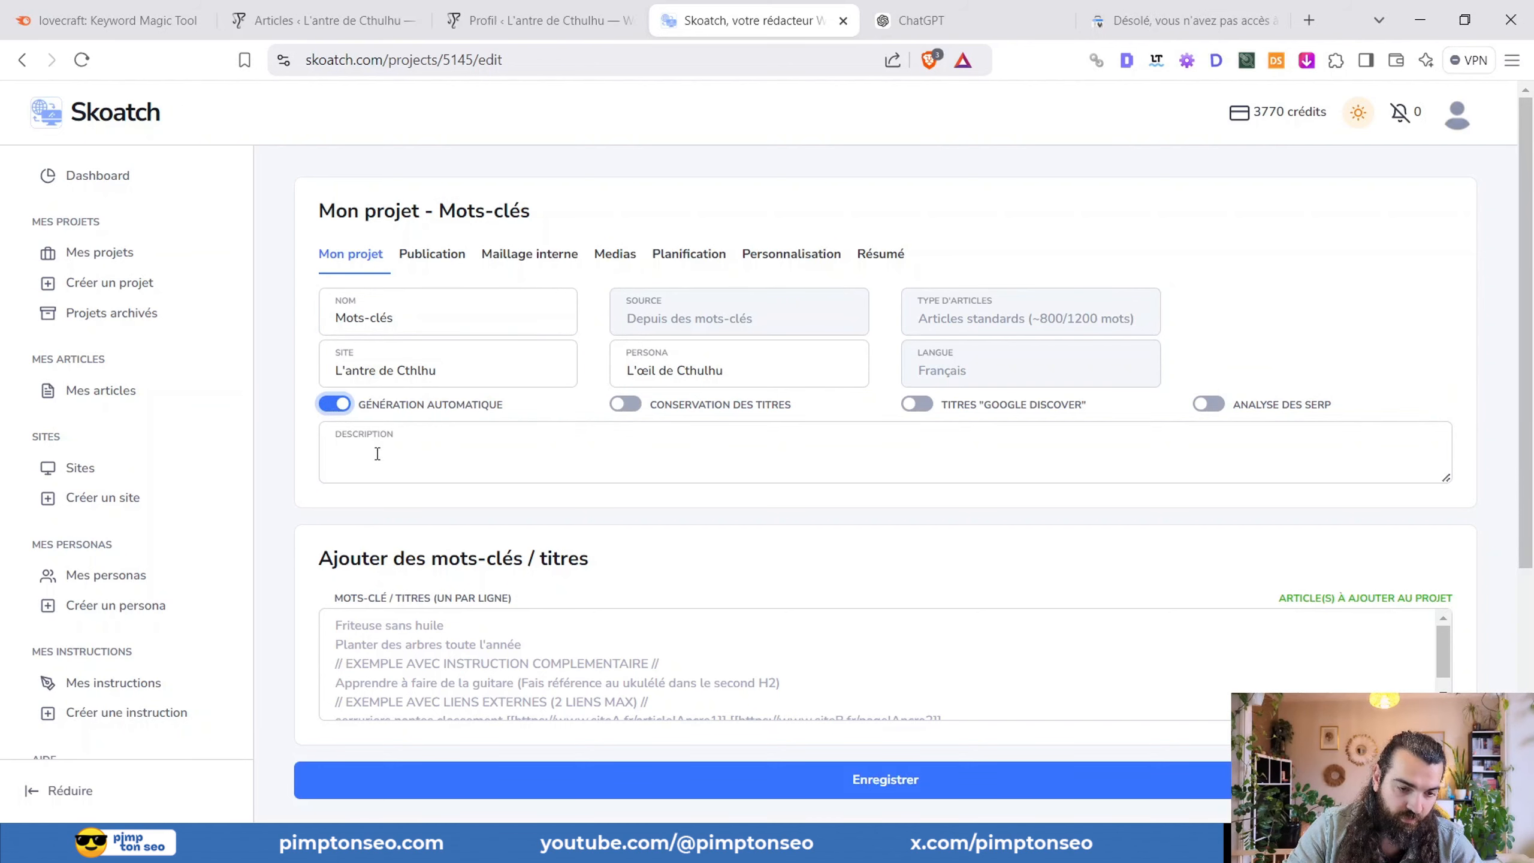
- Turn off automatic generation and enter the titles "comment est mort hp lovecraft ?", "comment lire lovecraft ?", "Lovecraft est-il dans le domaine public ?" and "Comment écrire comme Lovecraft ?"
{"action": "left_click", "coordinate": [335, 404]}
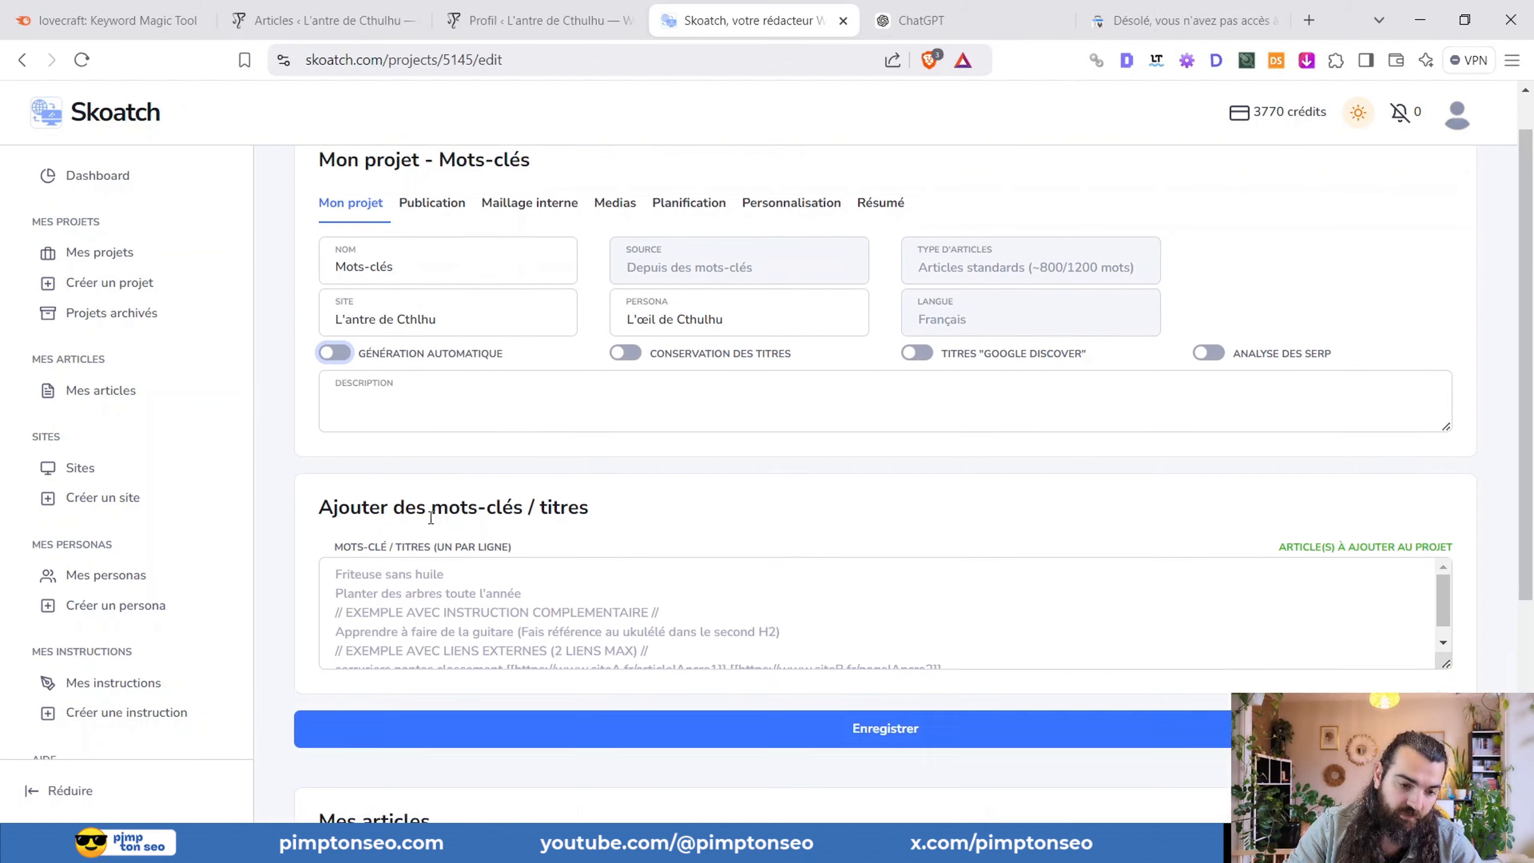
{"action": "scroll", "coordinate": [429, 448], "scroll_direction": "down", "scroll_amount": 1}
{"action": "left_click", "coordinate": [417, 549]}
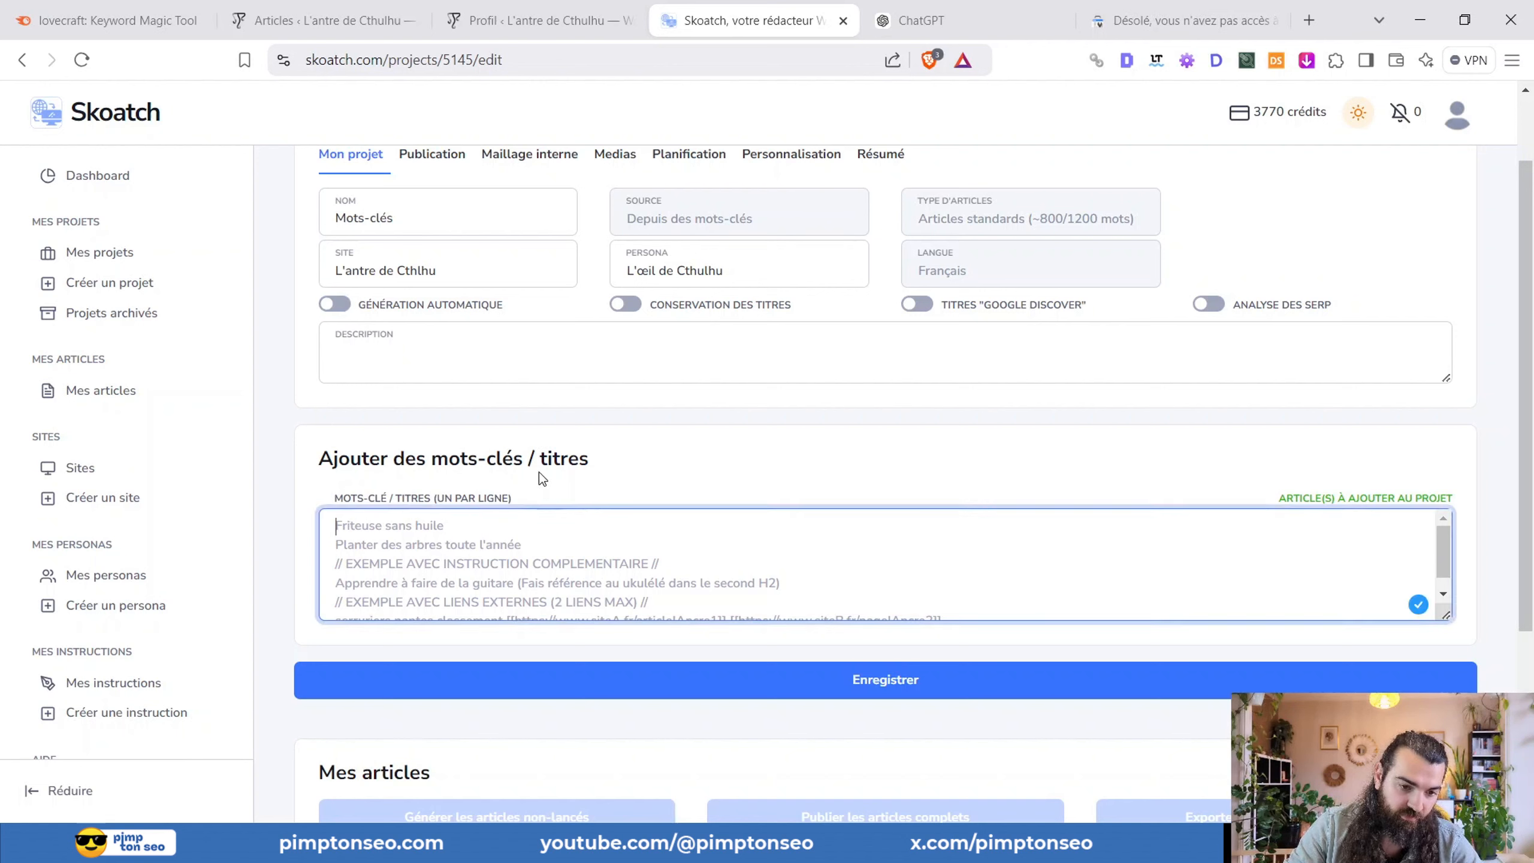
{"action": "left_click", "coordinate": [938, 688]}
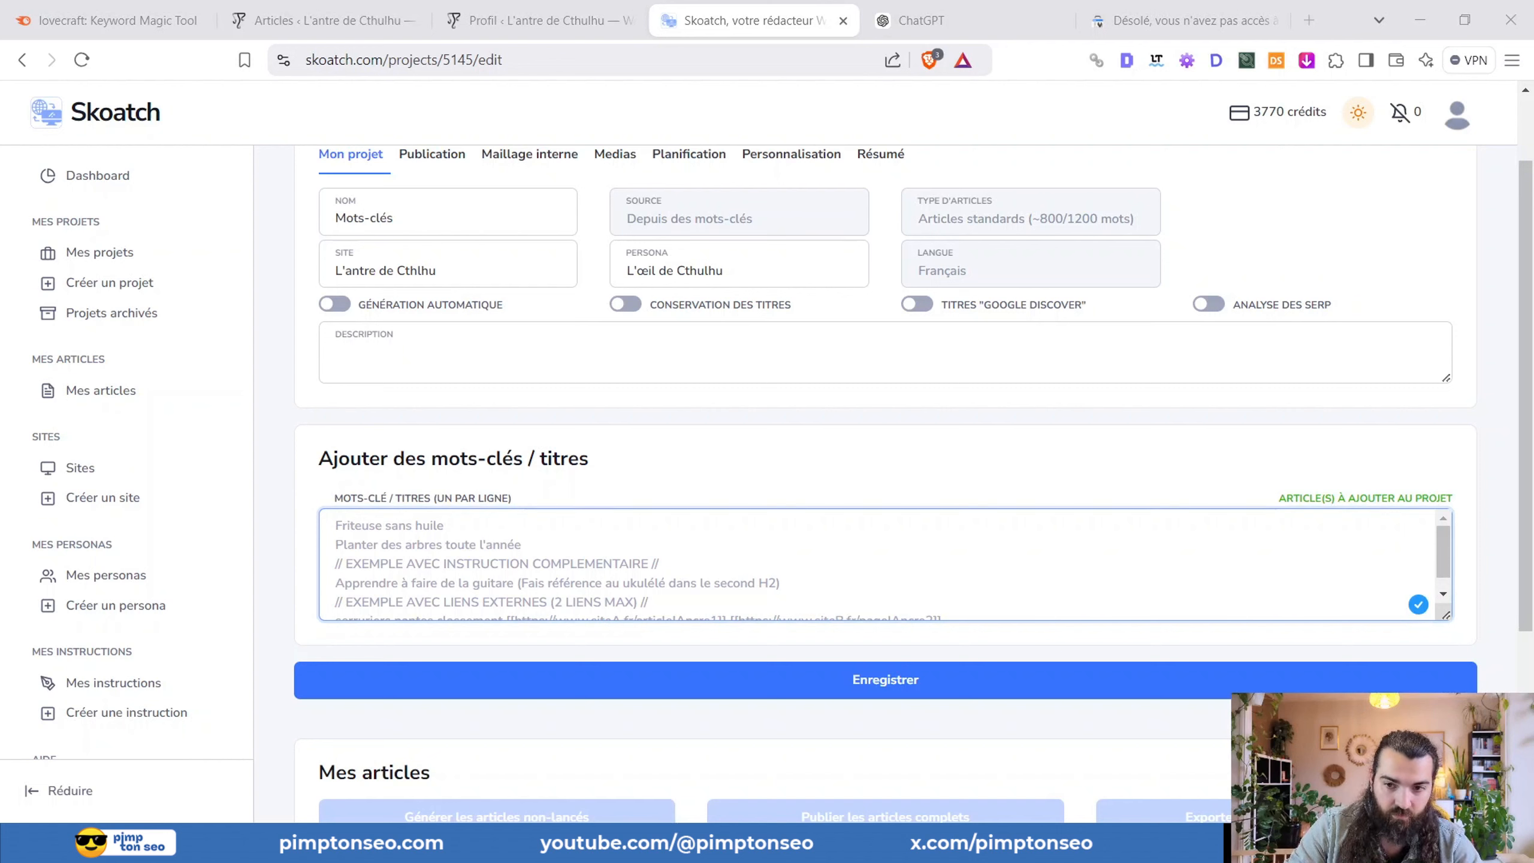
{"action": "left_click", "coordinate": [407, 525]}
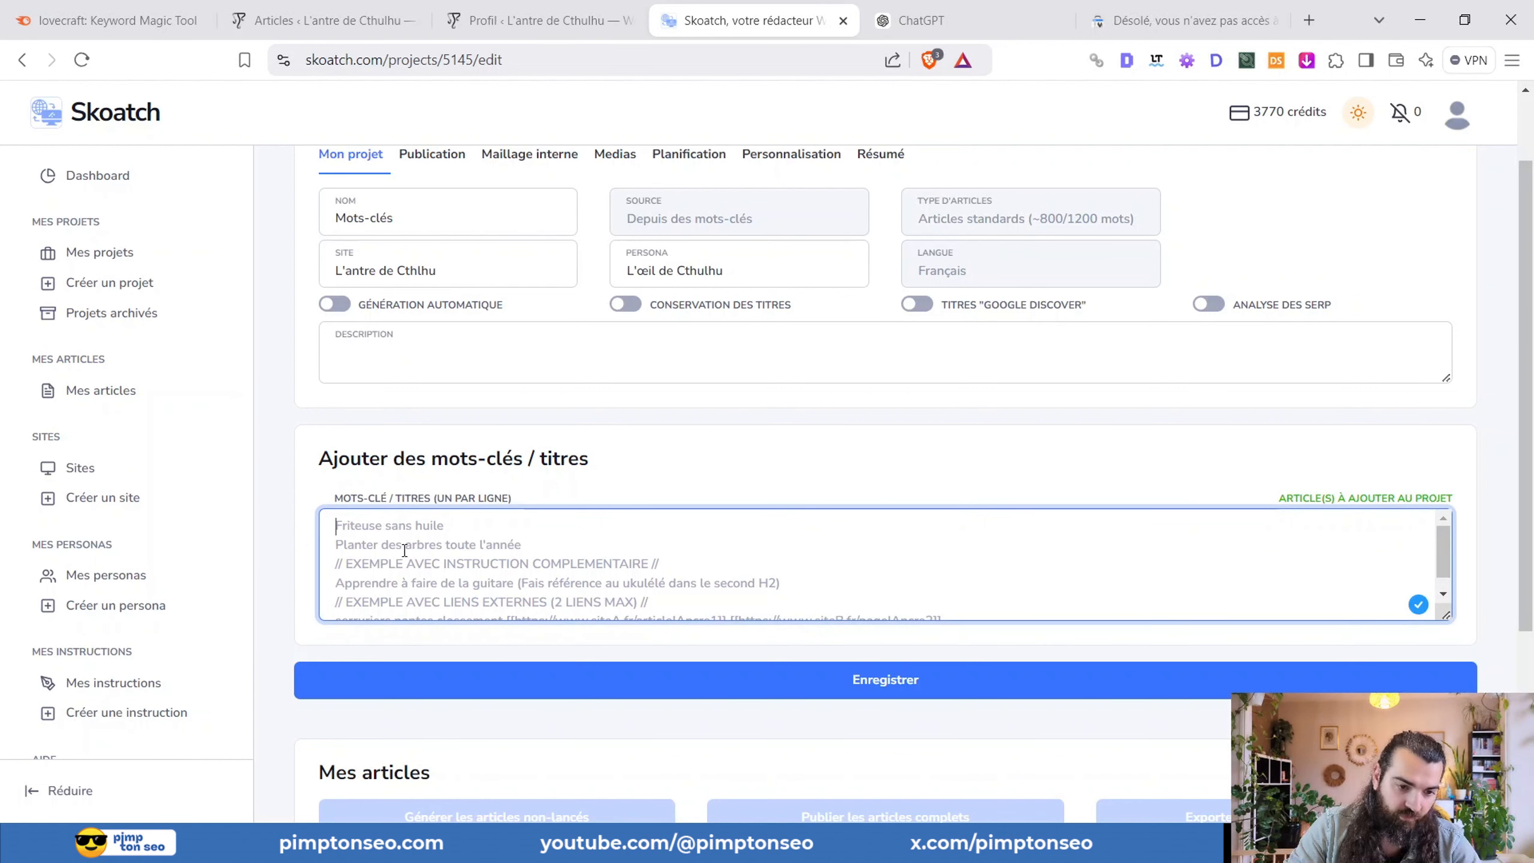
{"action": "type", "text": "comment est mort hp lovecraft ? comment lire lovecraft ? Lovecraft est-il dans le domaine public ? Comment écrire comme Lovecraft ?"}
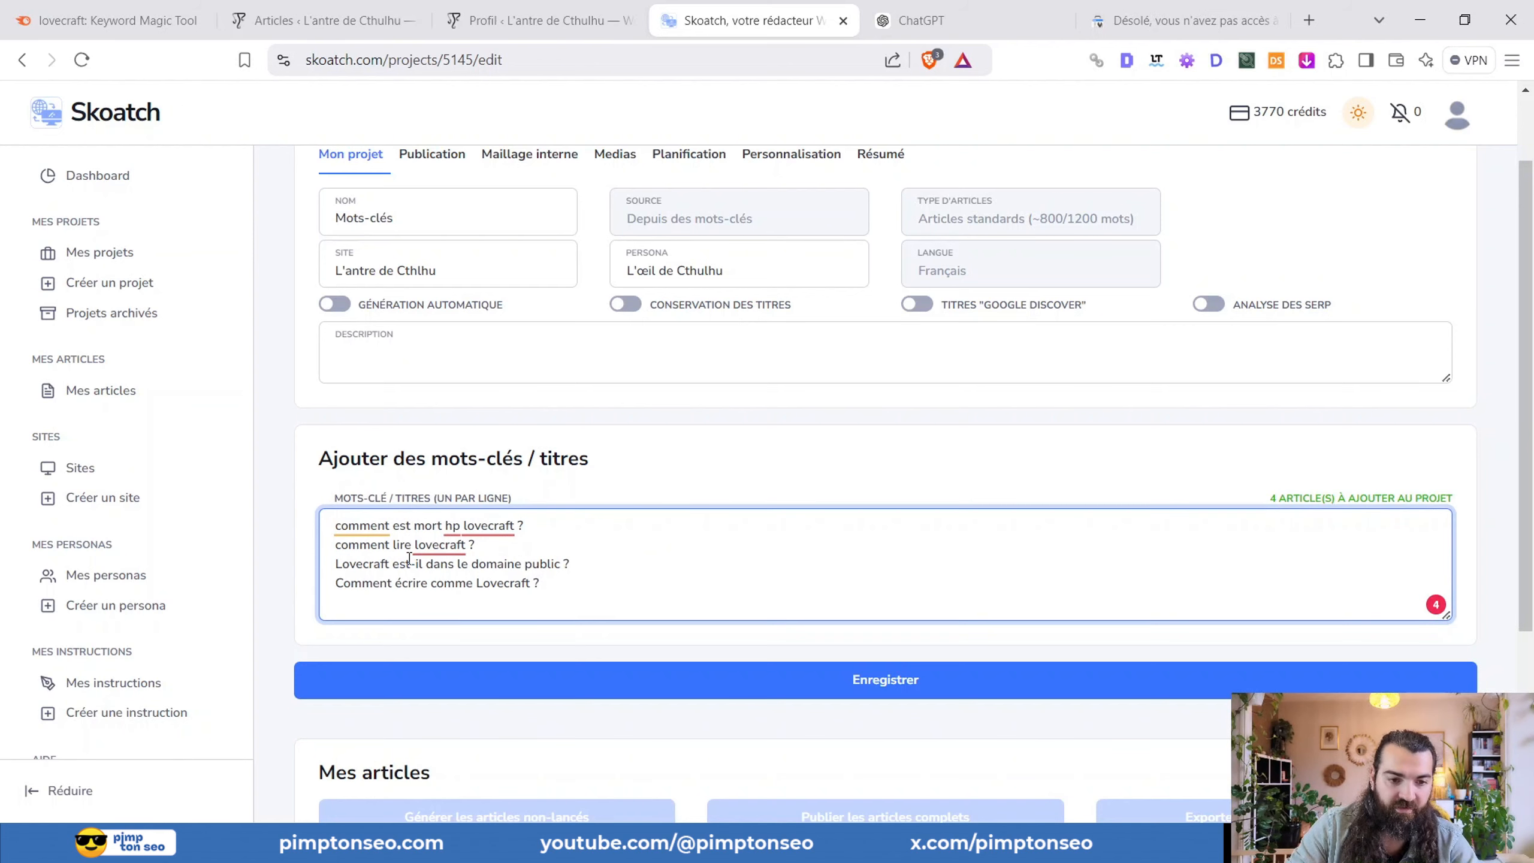
- Enable title conservation so the entered keyword lines are used as the final article titles
{"action": "scroll", "coordinate": [512, 567], "scroll_direction": "up", "scroll_amount": 2}
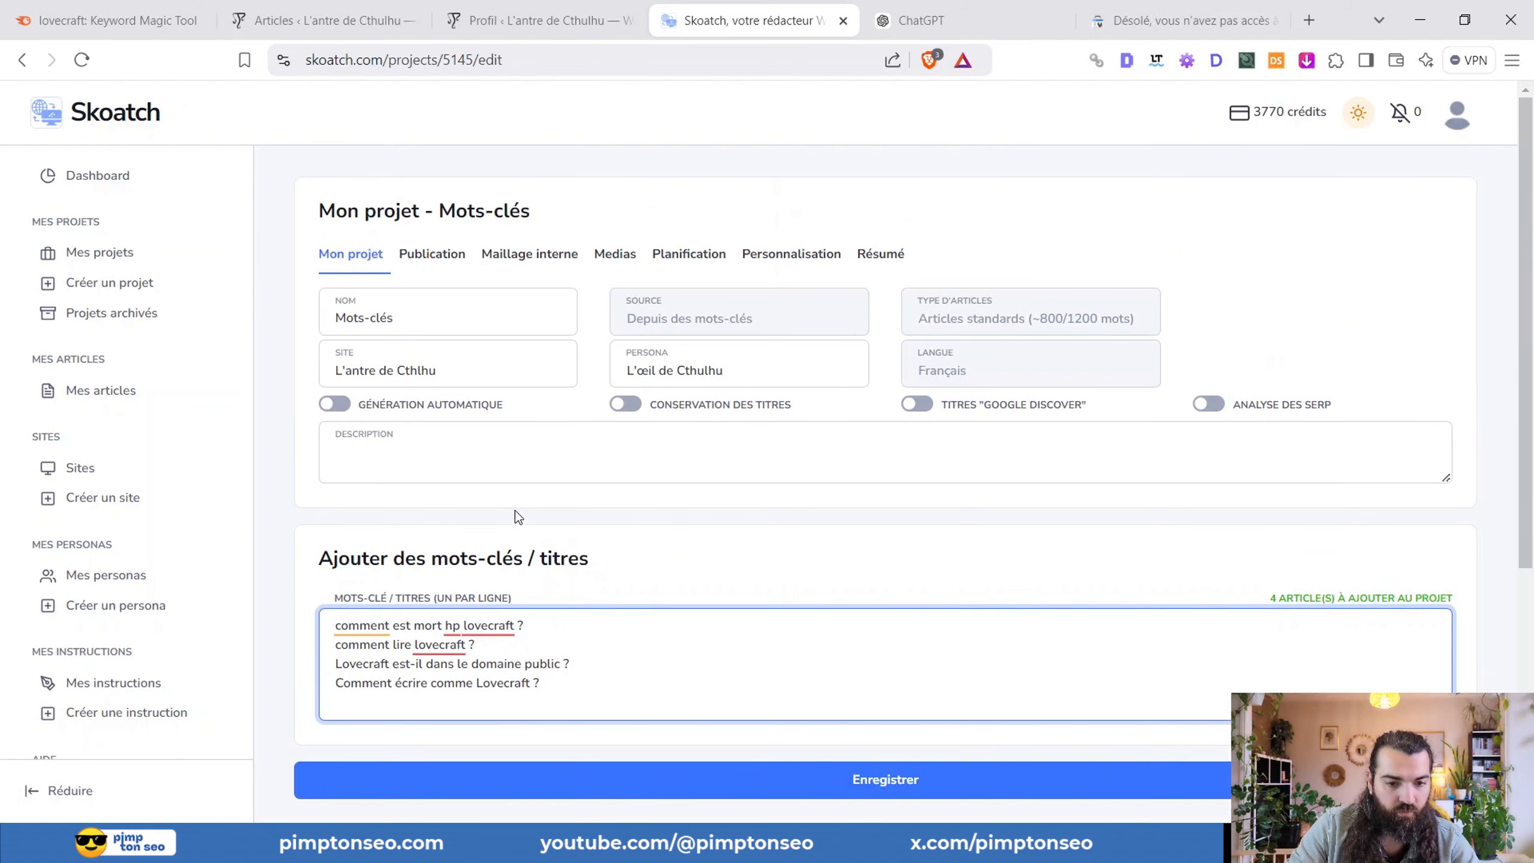
{"action": "scroll", "coordinate": [515, 510], "scroll_direction": "down", "scroll_amount": 2}
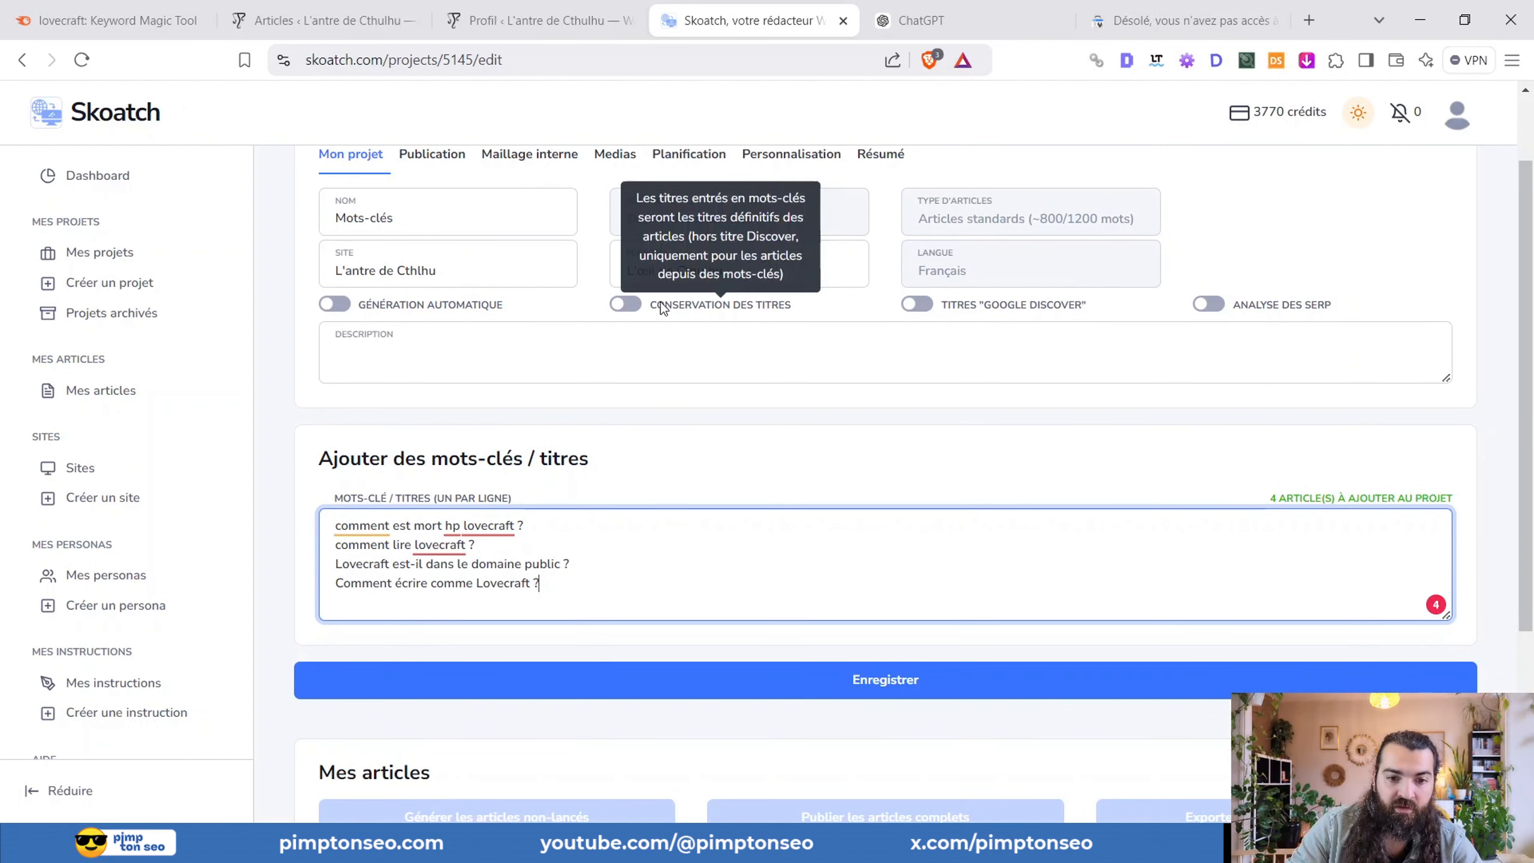
{"action": "left_click", "coordinate": [625, 303]}
{"action": "left_click", "coordinate": [450, 565]}
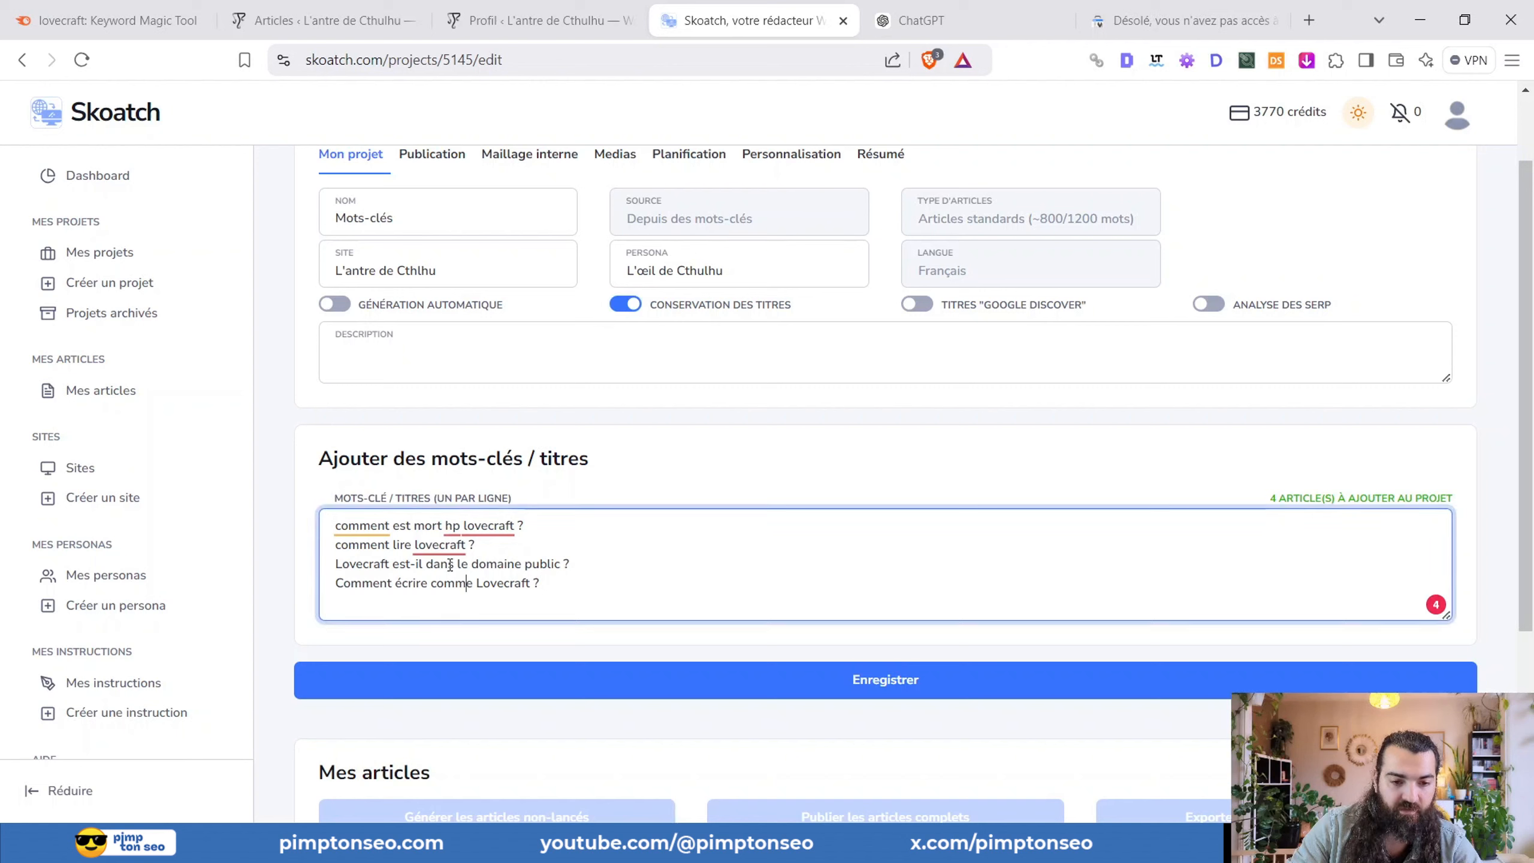
{"action": "left_click_drag", "start_coordinate": [433, 462], "coordinate": [589, 470]}
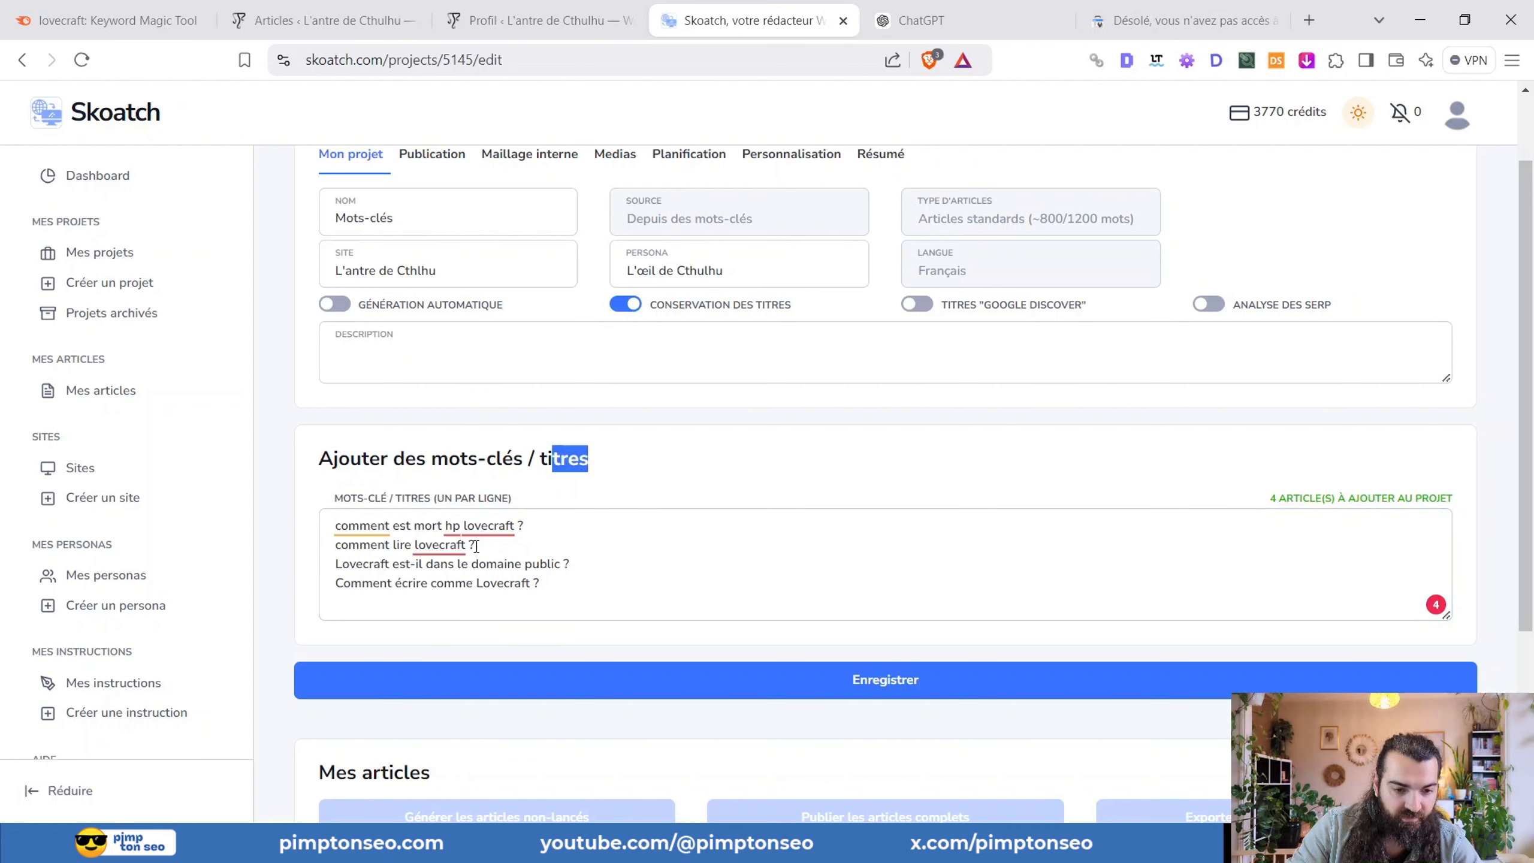
{"action": "left_click_drag", "start_coordinate": [415, 528], "coordinate": [487, 583]}
{"action": "left_click", "coordinate": [487, 583]}
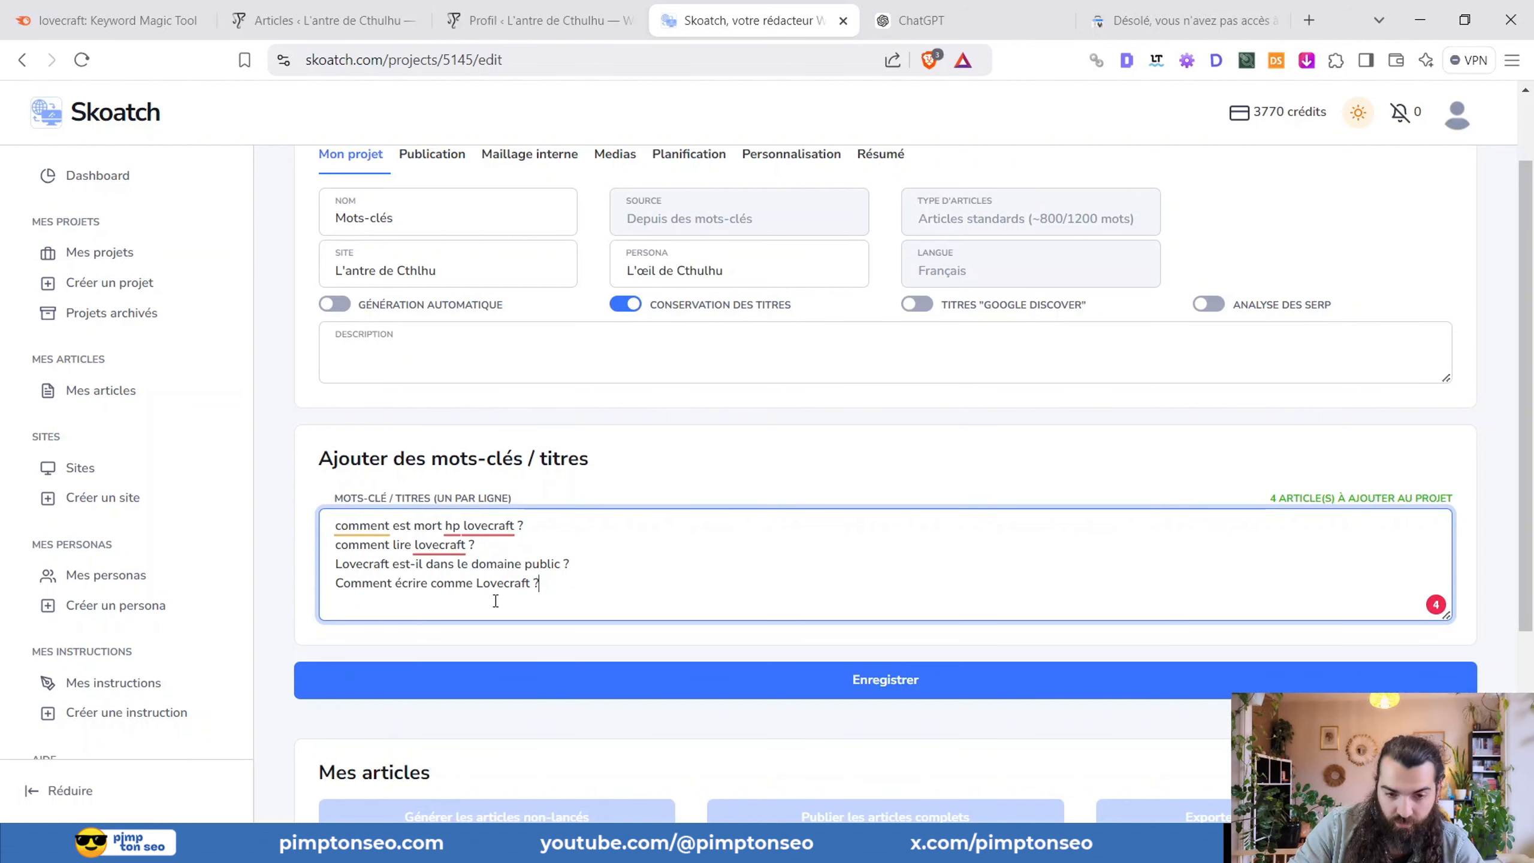
- Enable SERP analysis for the Mots-clés project
{"action": "scroll", "coordinate": [409, 545], "scroll_direction": "up", "scroll_amount": 2}
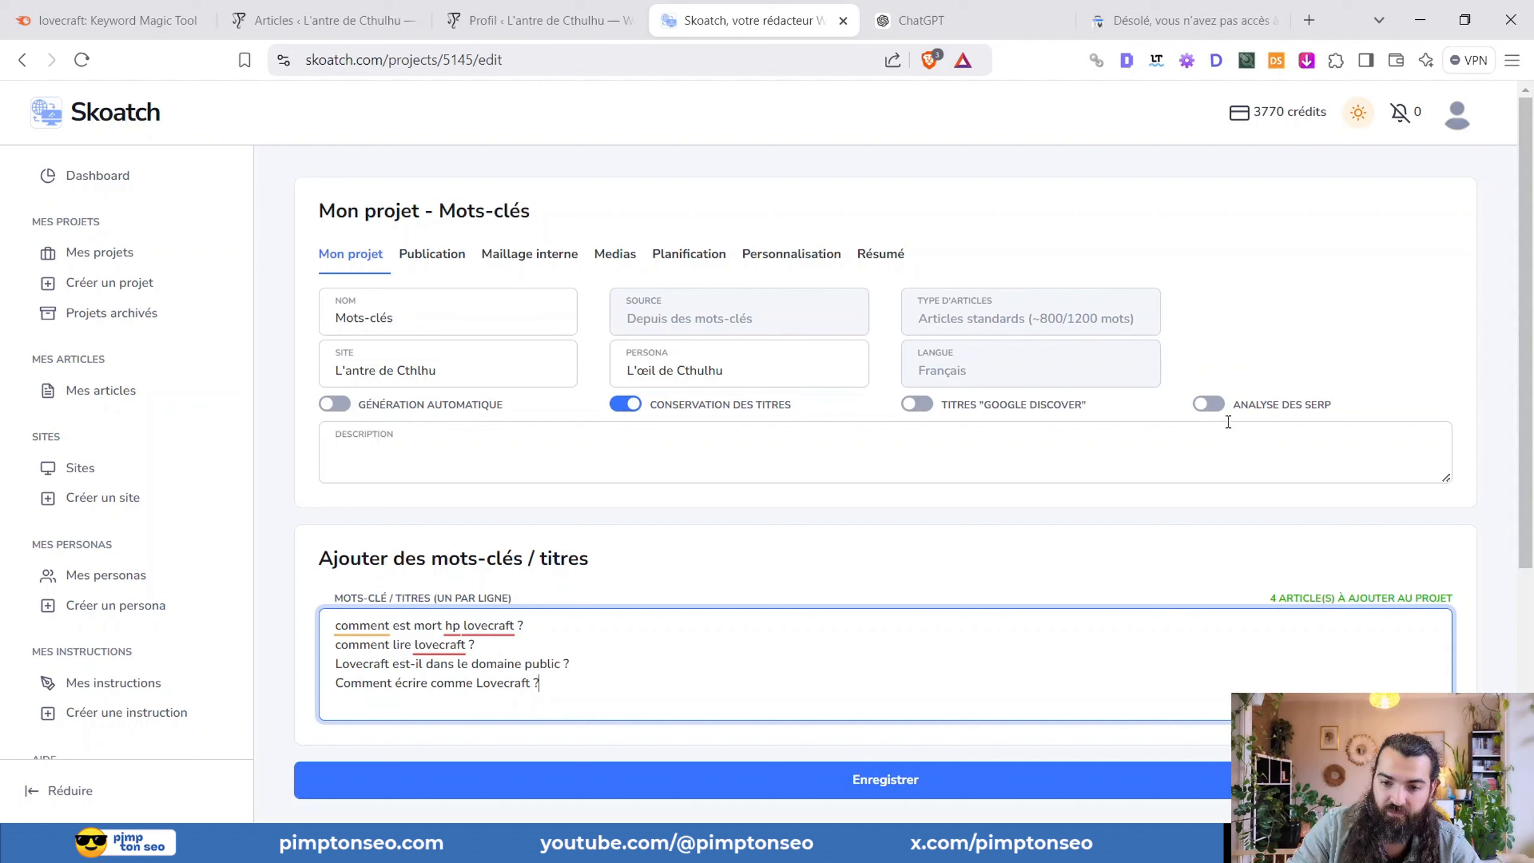
{"action": "left_click", "coordinate": [1208, 404]}
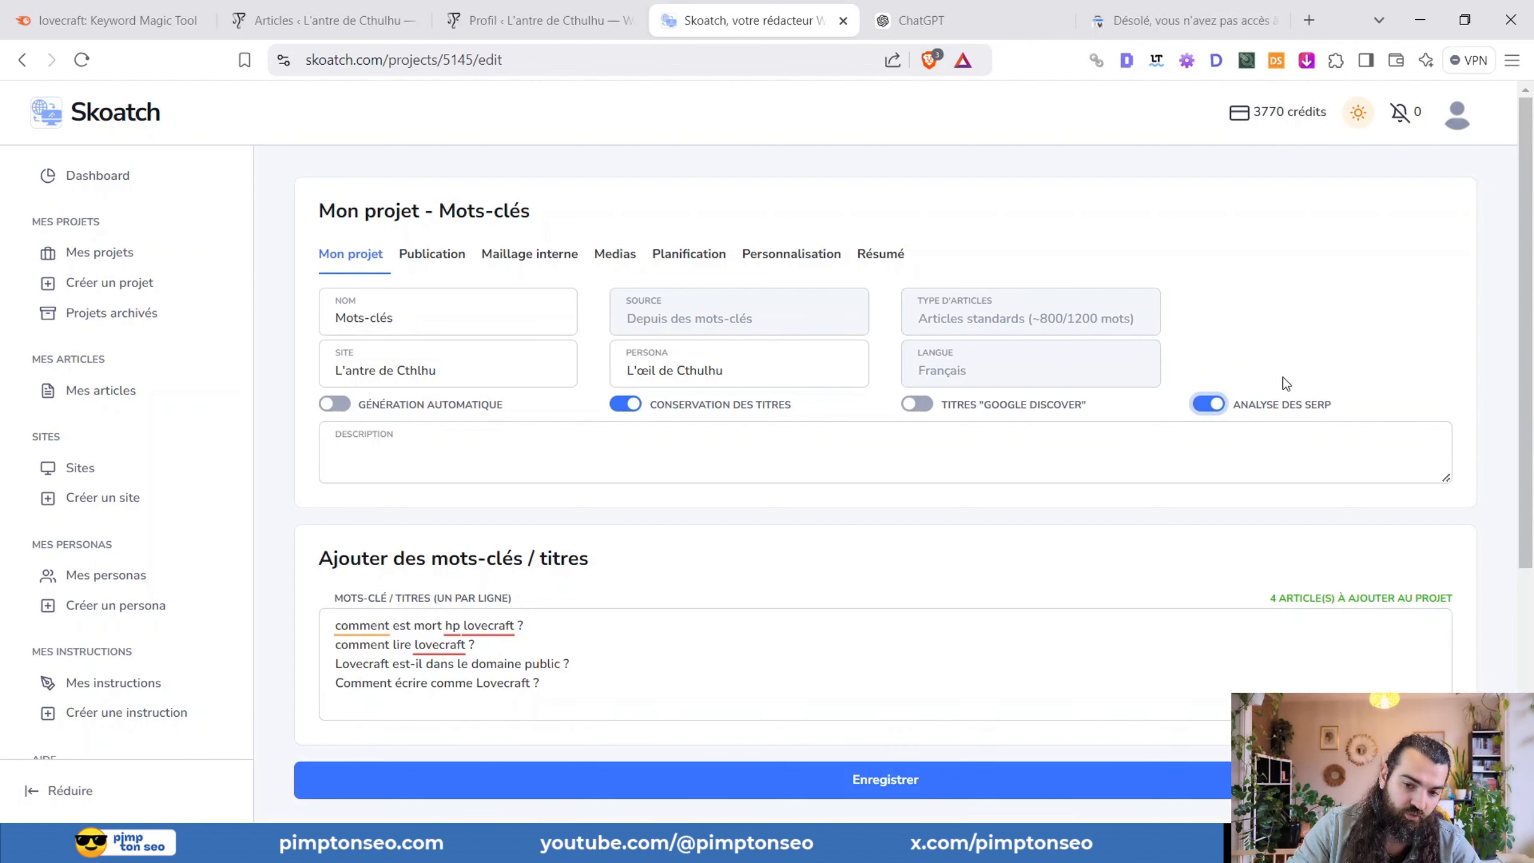
{"action": "mouse_move", "coordinate": [1264, 418]}
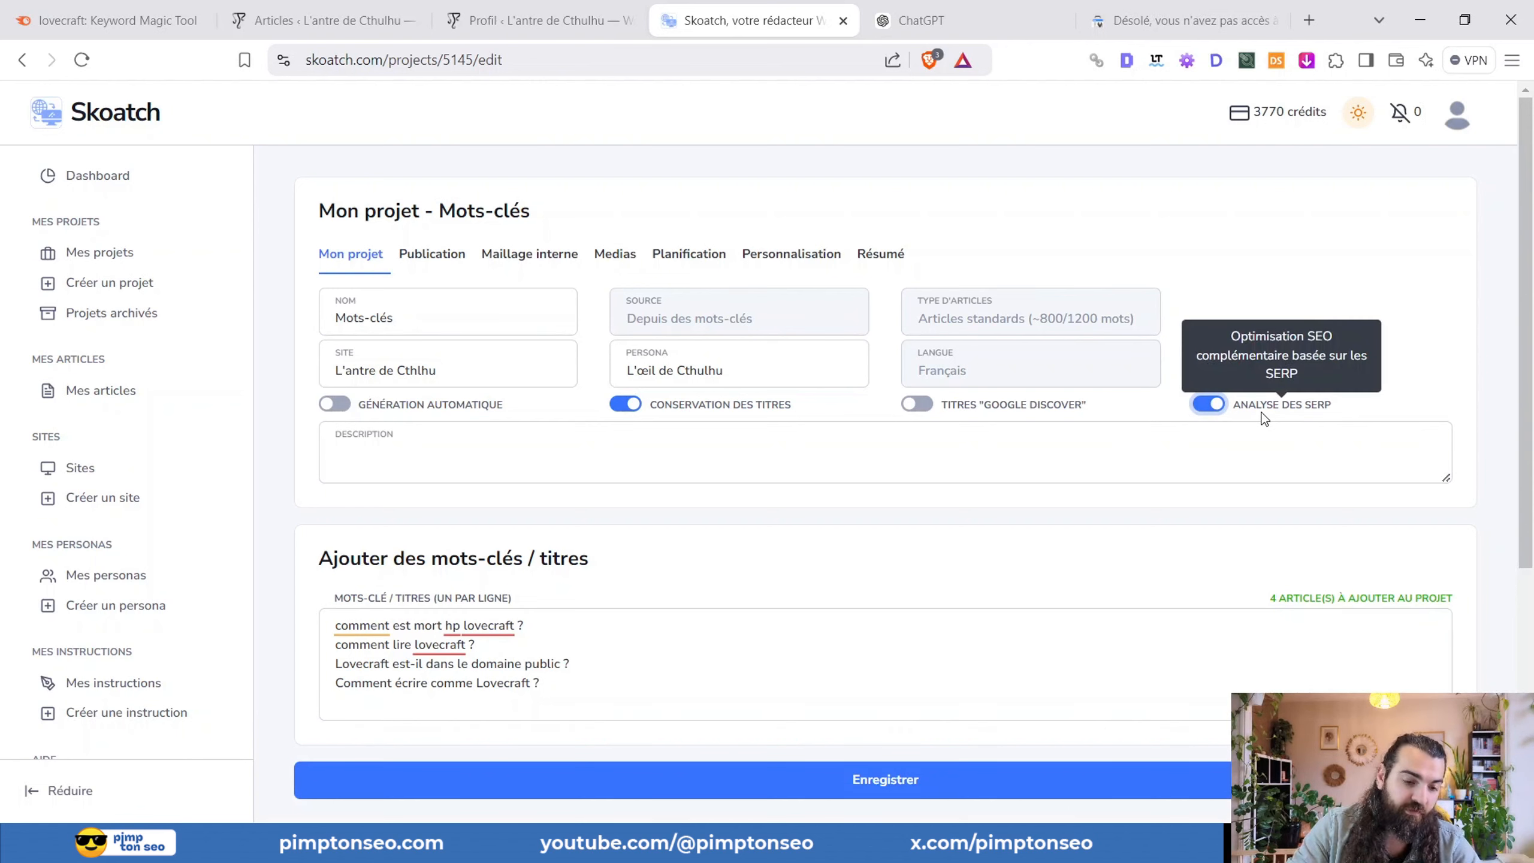
- Switch title conservation off and back on for the entered keyword titles
{"action": "left_click_drag", "start_coordinate": [541, 620], "coordinate": [221, 617]}
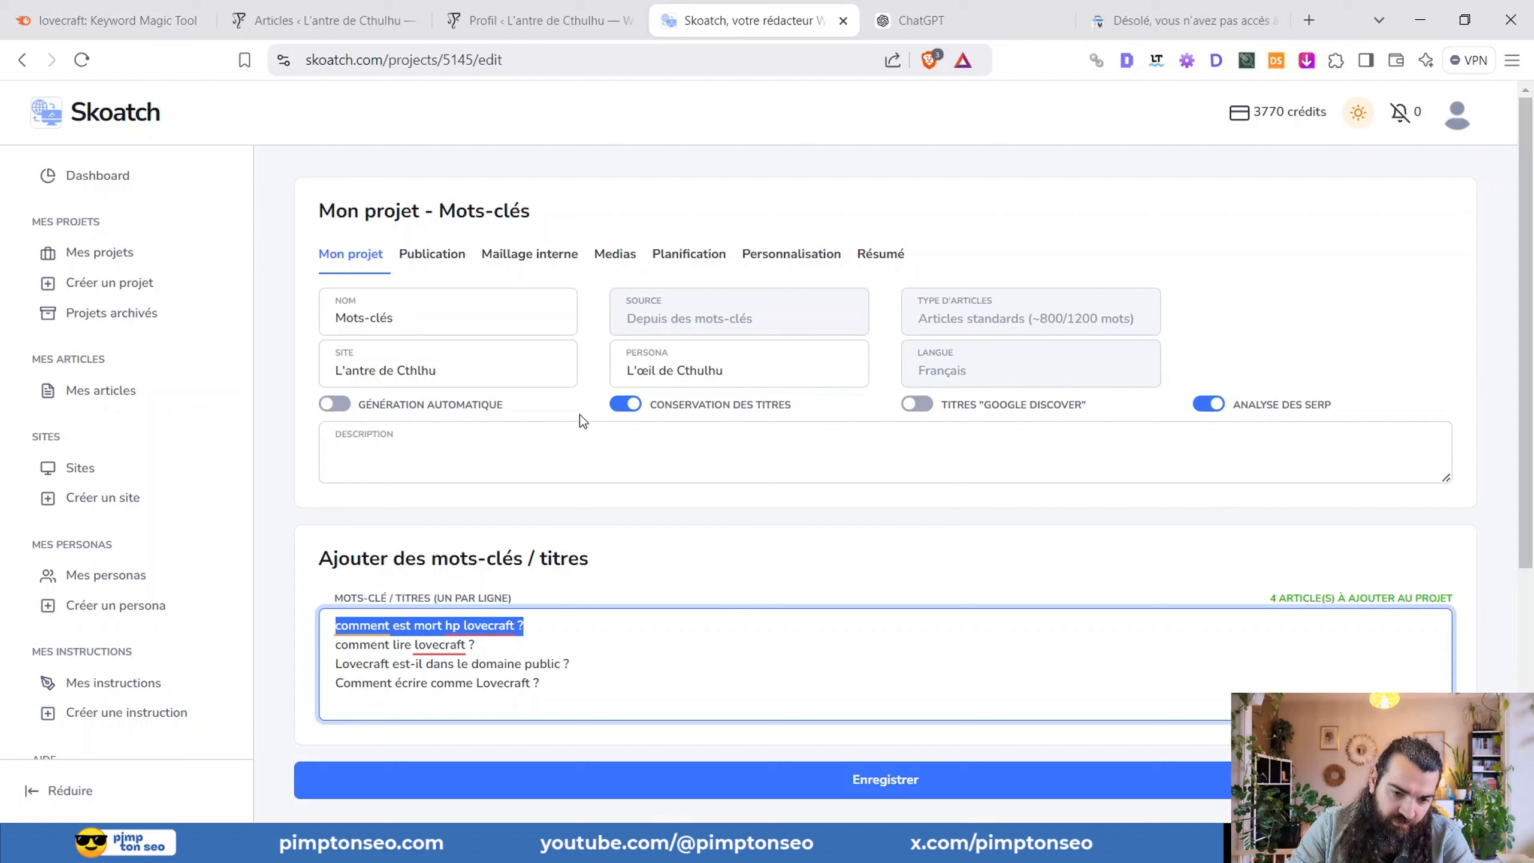
{"action": "left_click", "coordinate": [625, 404]}
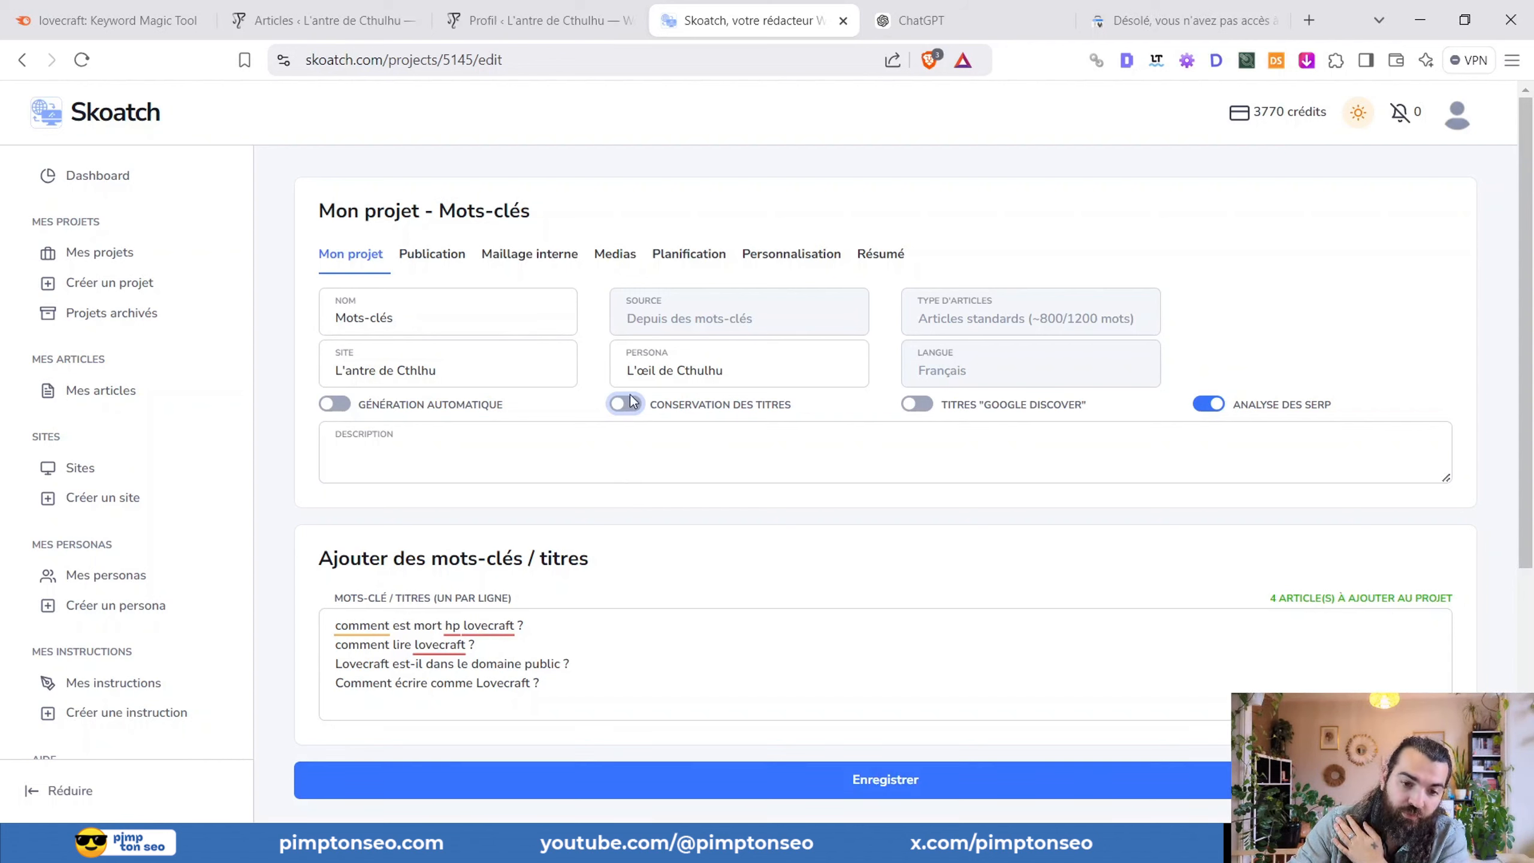
{"action": "key", "text": "ctrl+a"}
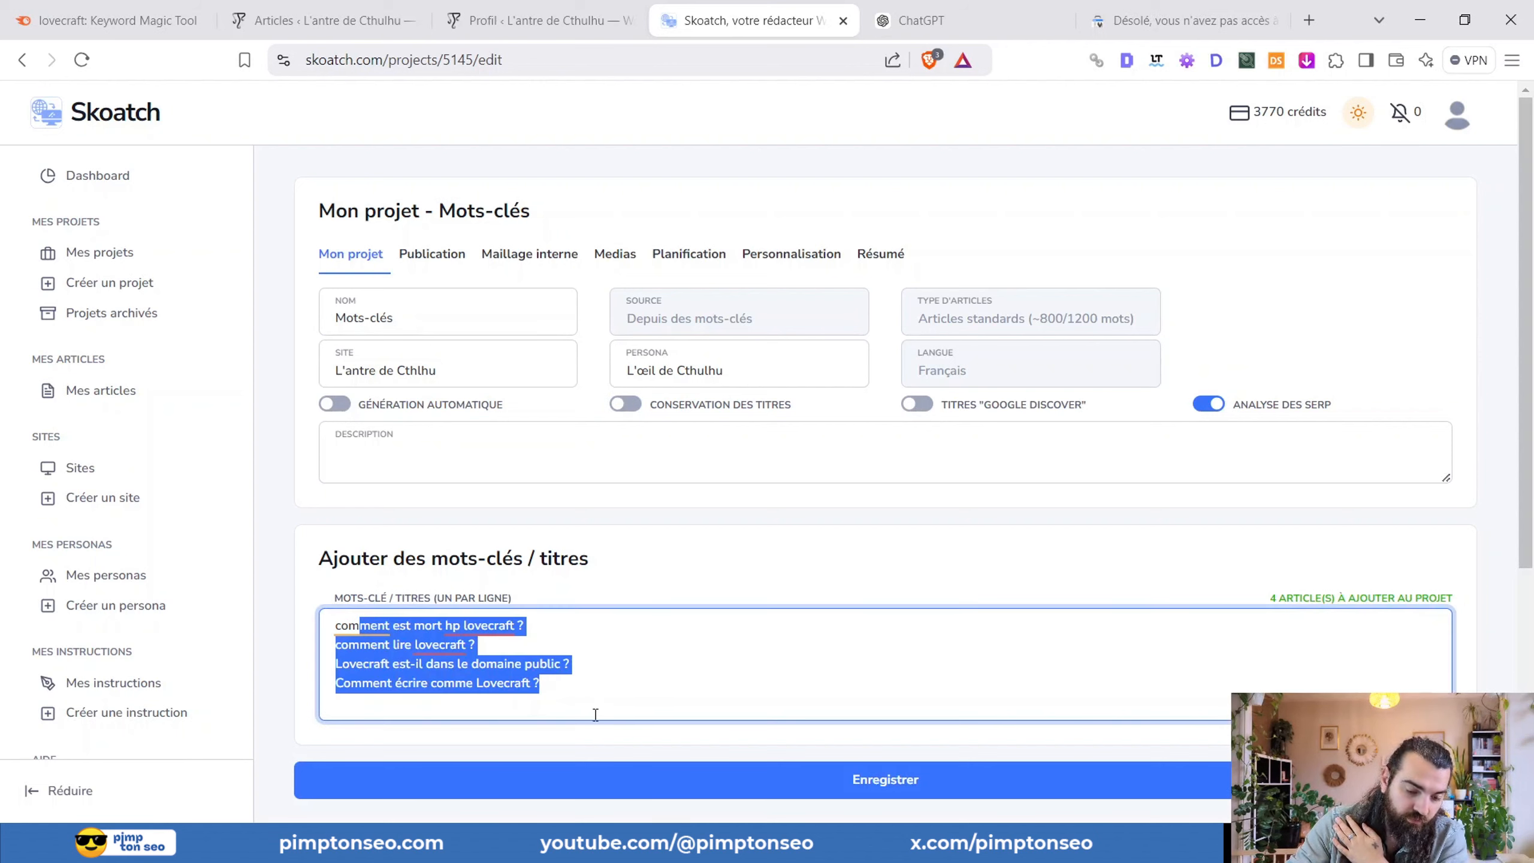
{"action": "left_click", "coordinate": [645, 411]}
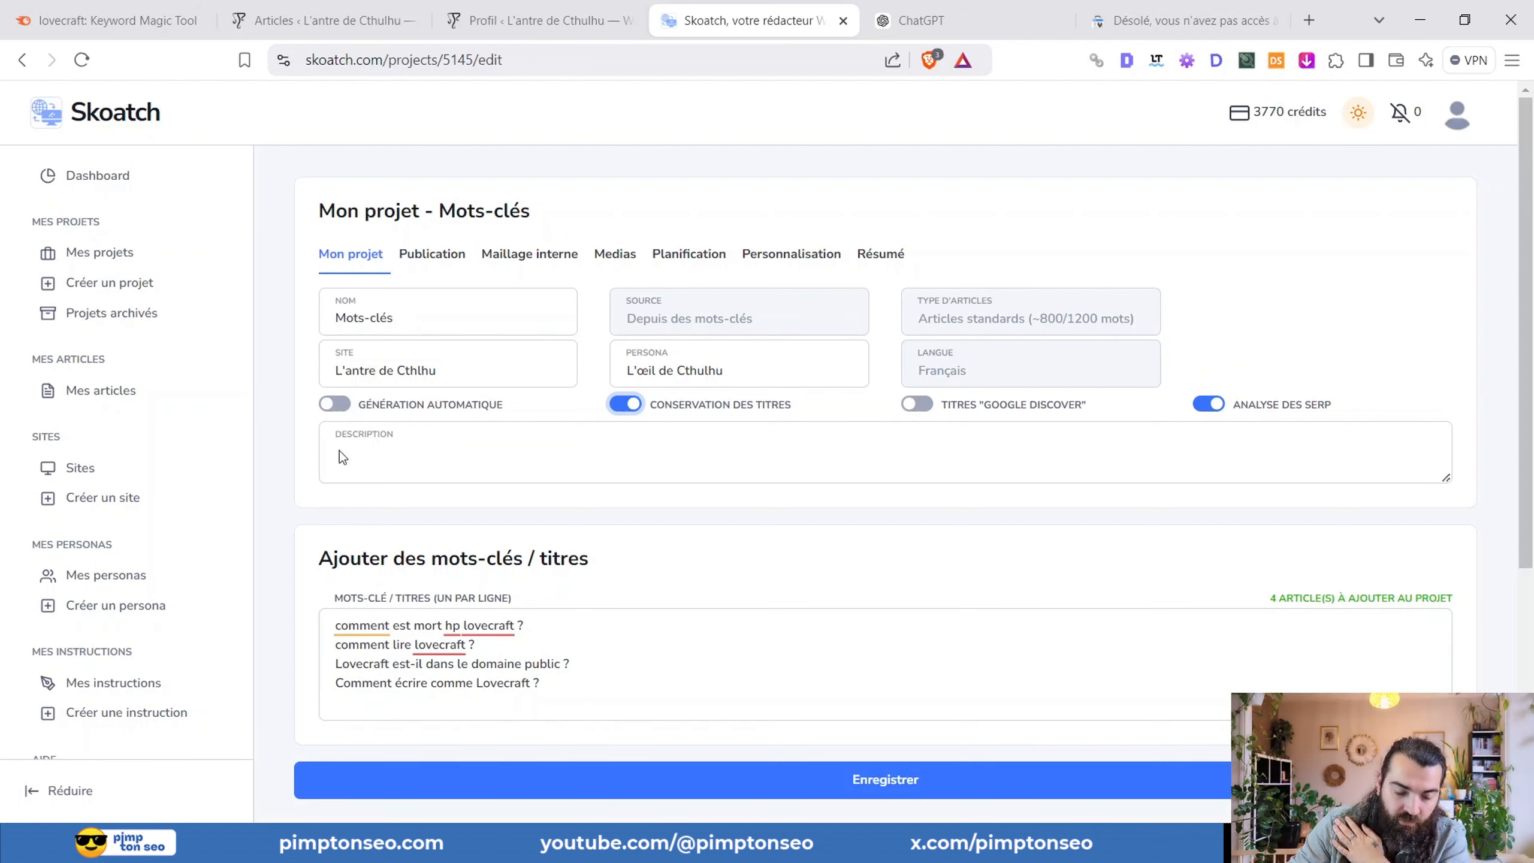
- Turn automatic generation back on for the project's entered titles
{"action": "left_click", "coordinate": [339, 406]}
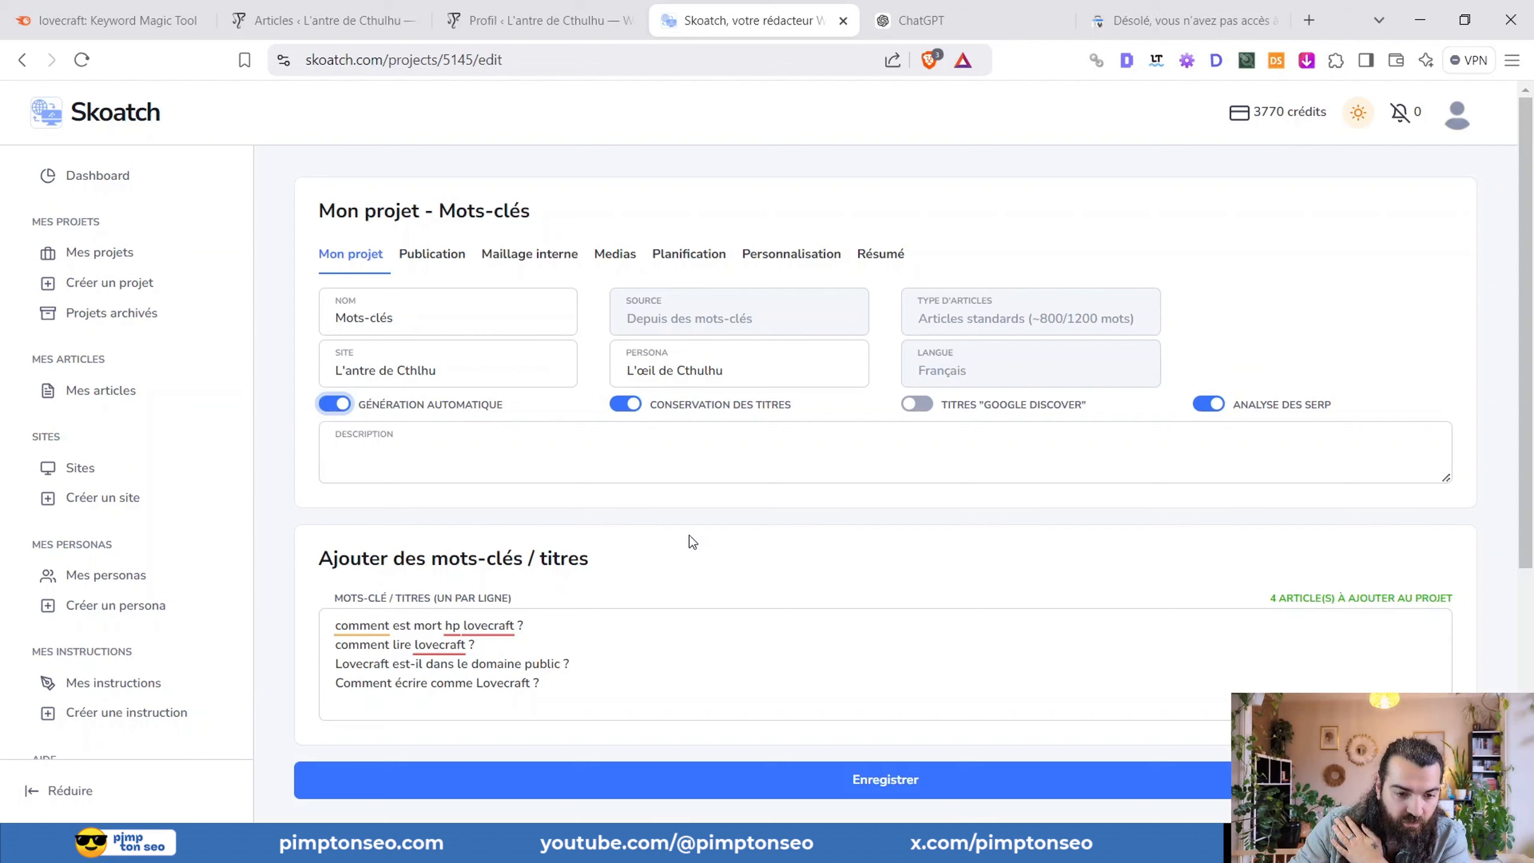
{"action": "scroll", "coordinate": [513, 644], "scroll_direction": "down", "scroll_amount": 1}
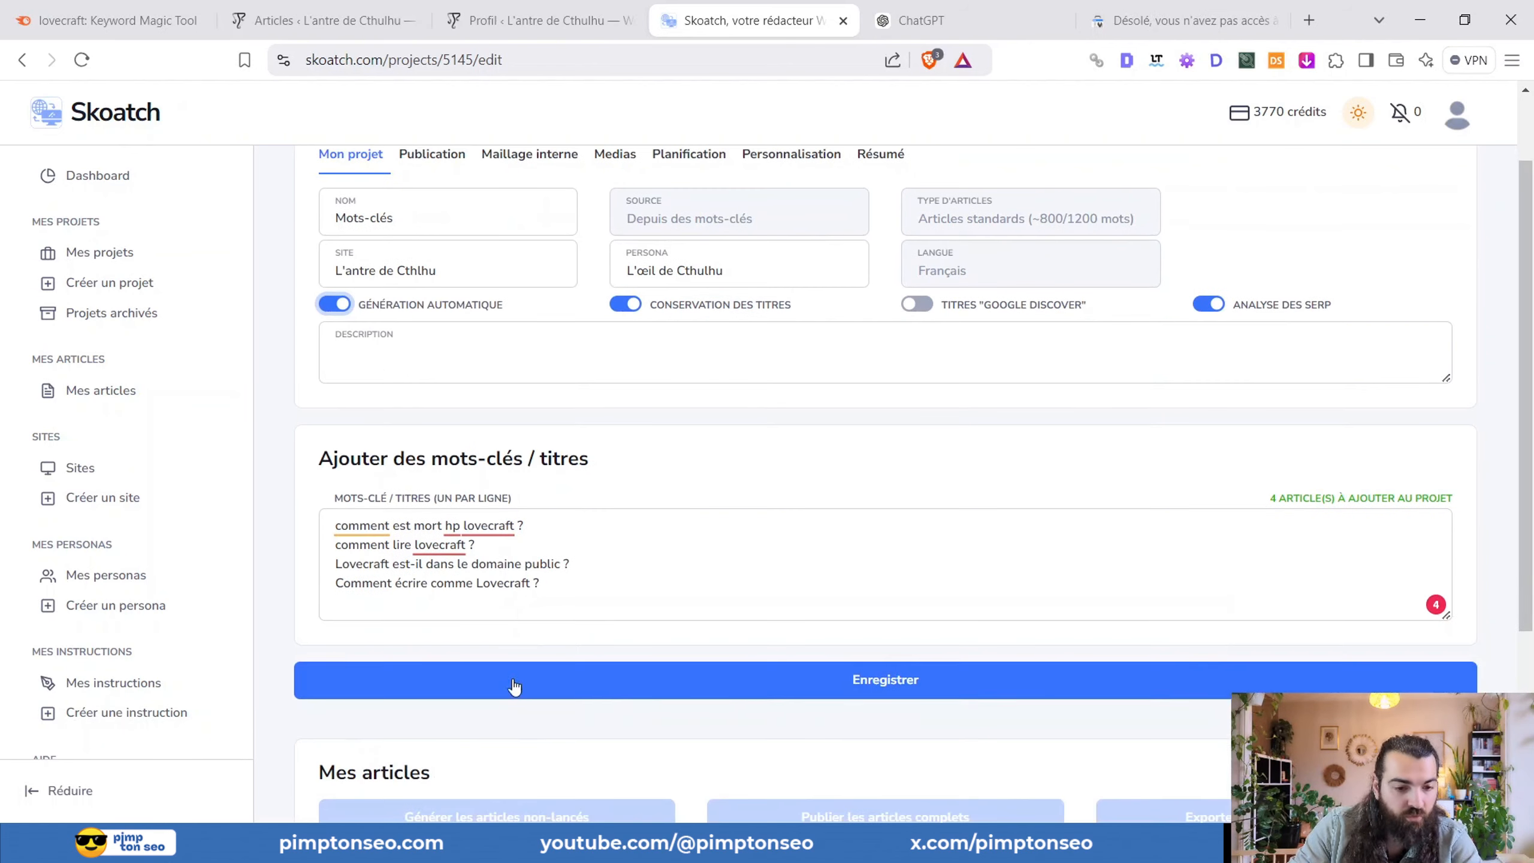
{"action": "left_click_drag", "start_coordinate": [600, 573], "coordinate": [634, 592]}
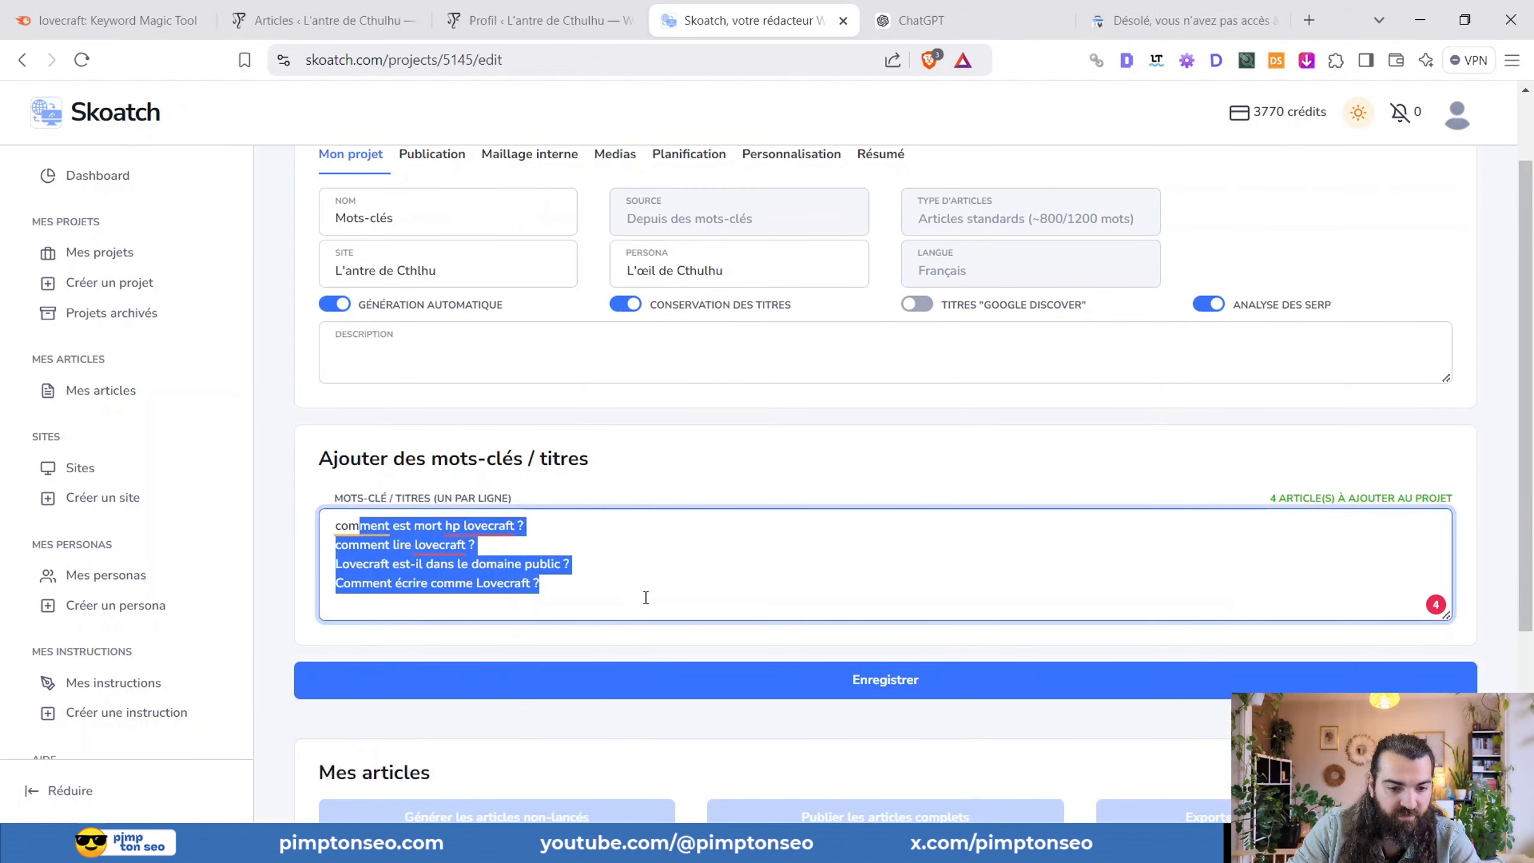
{"action": "left_click", "coordinate": [644, 596]}
{"action": "left_click", "coordinate": [904, 679]}
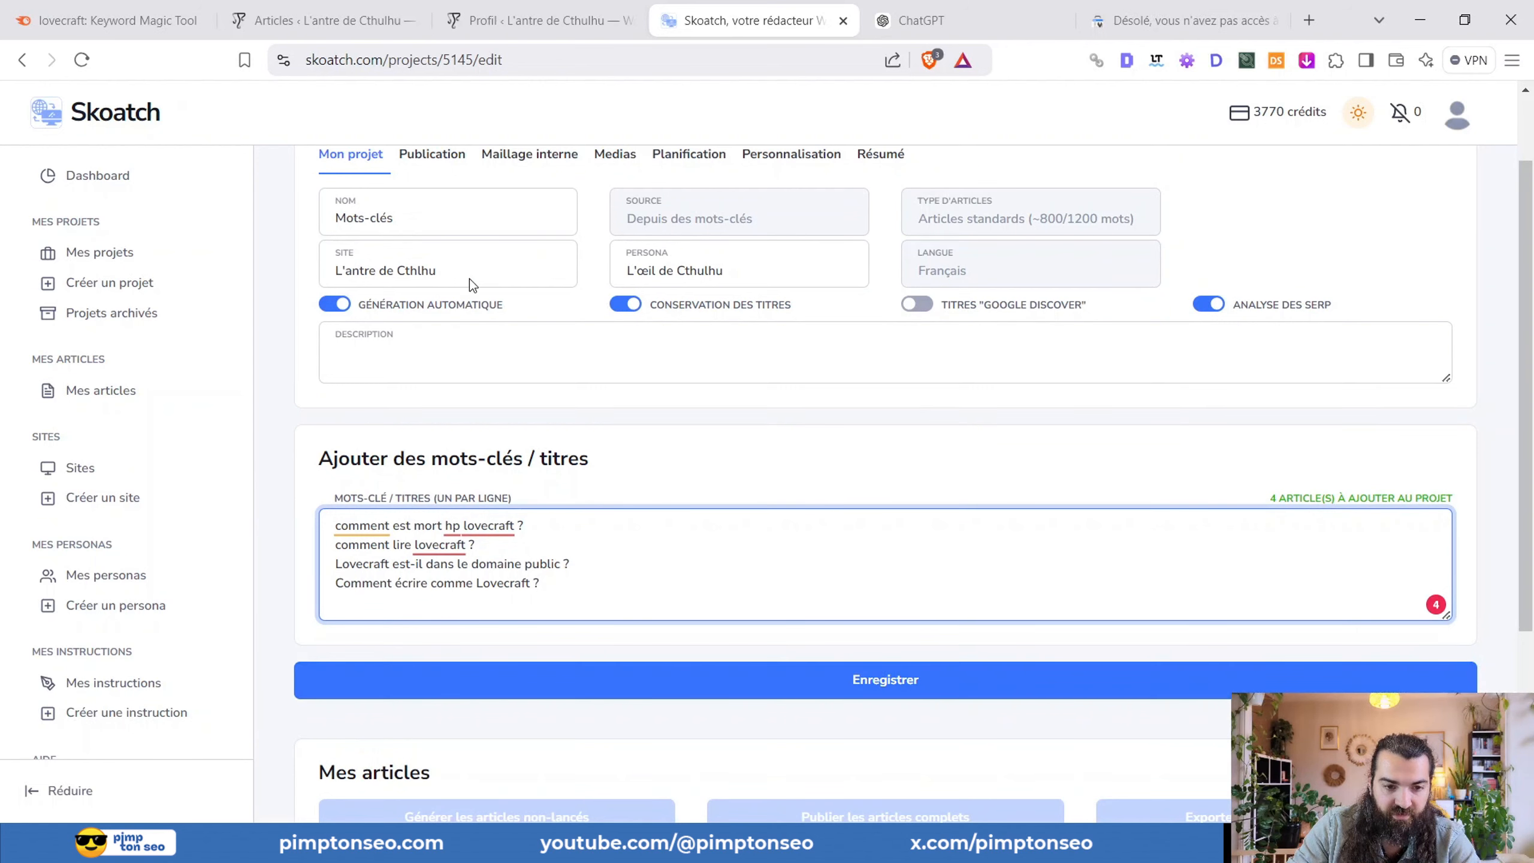
{"action": "mouse_move", "coordinate": [690, 314]}
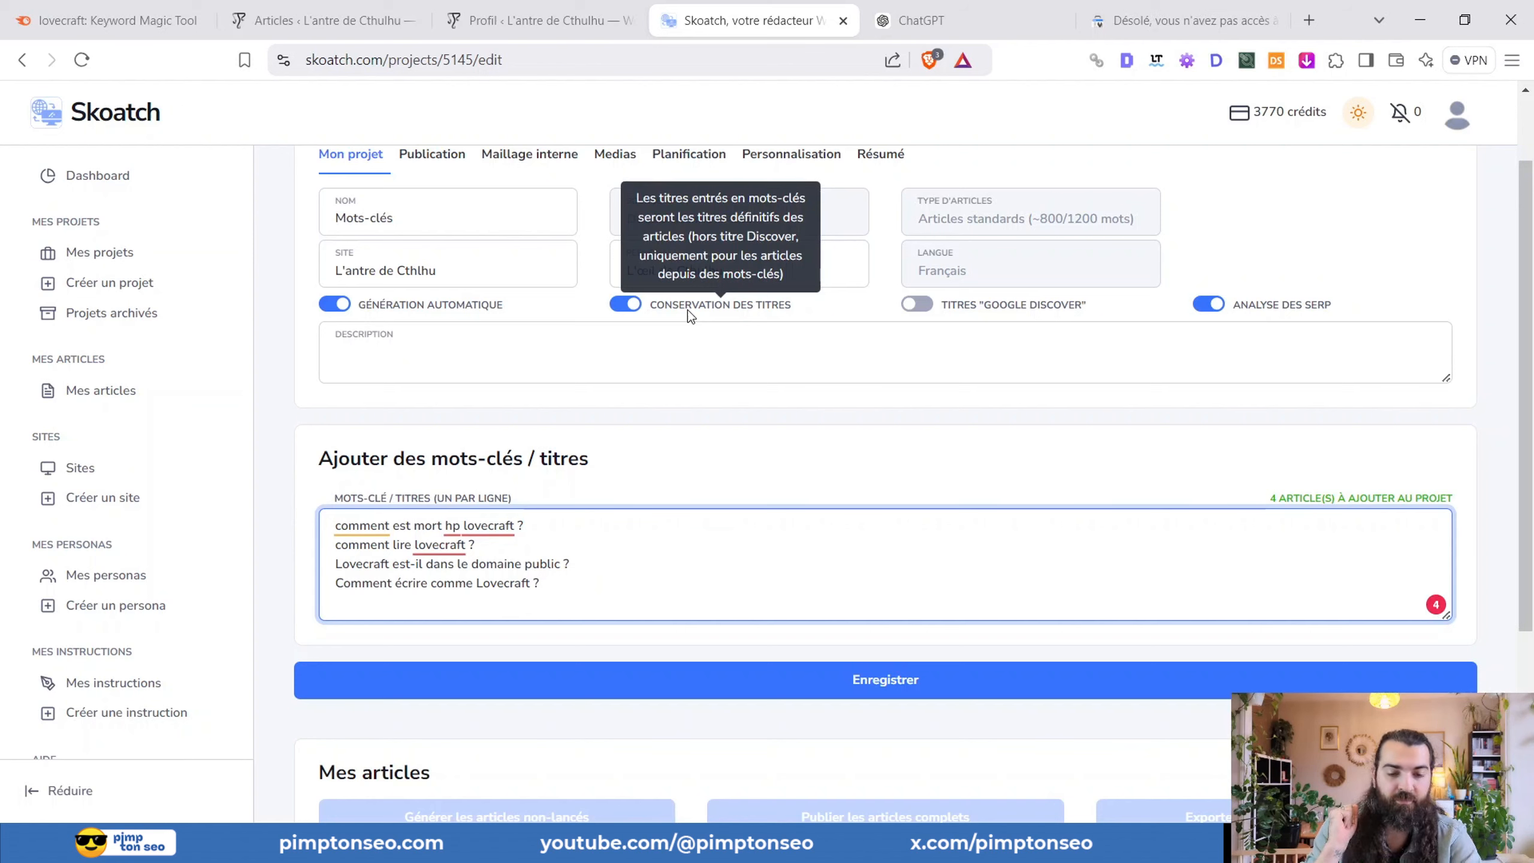
{"action": "scroll", "coordinate": [579, 369], "scroll_direction": "up", "scroll_amount": 1}
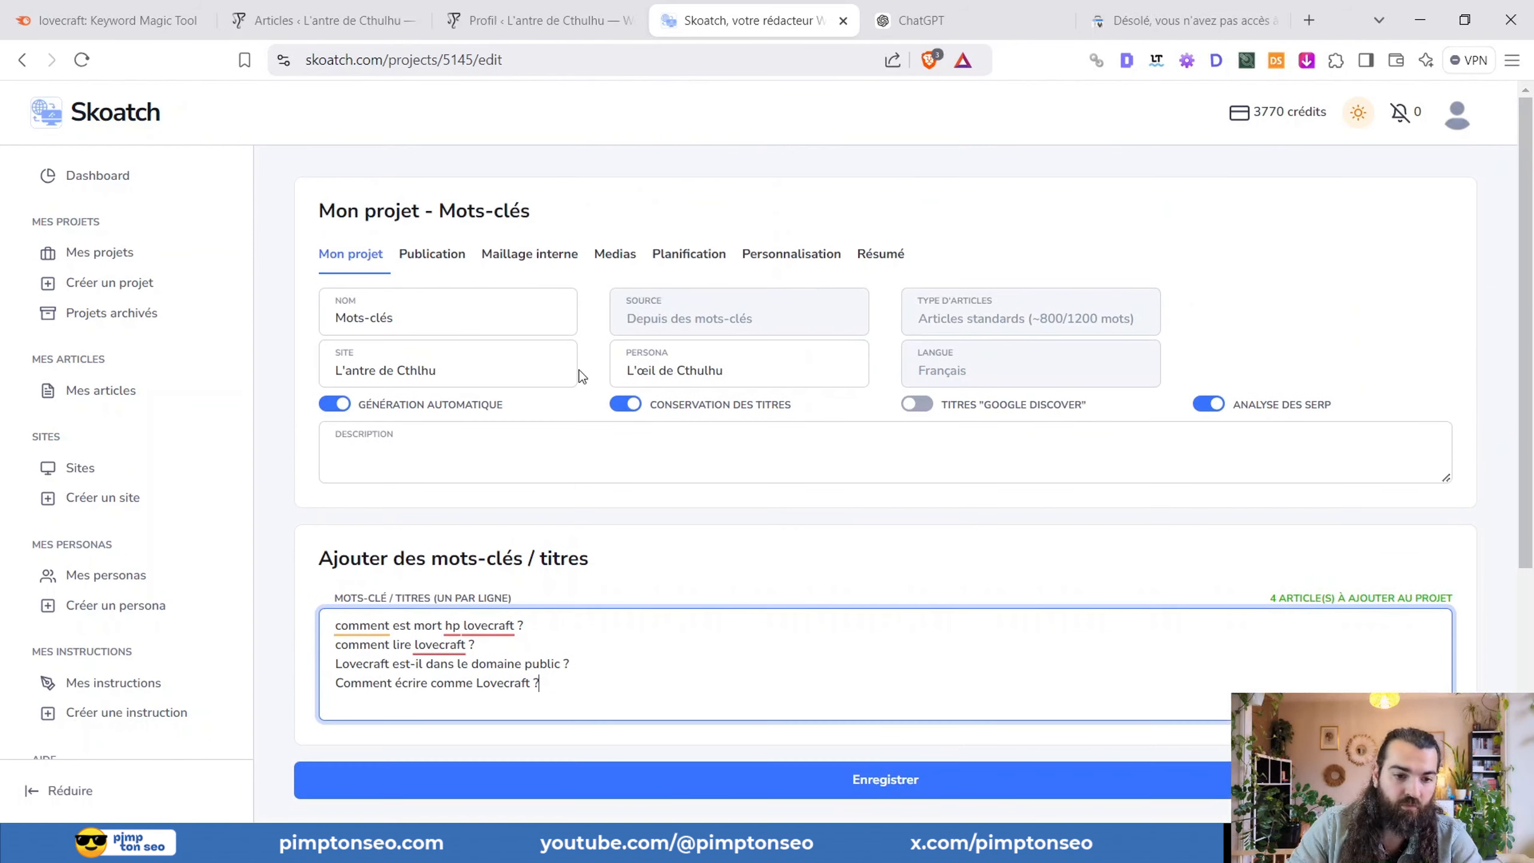
{"action": "scroll", "coordinate": [579, 369], "scroll_direction": "down", "scroll_amount": 1}
{"action": "left_click", "coordinate": [341, 303]}
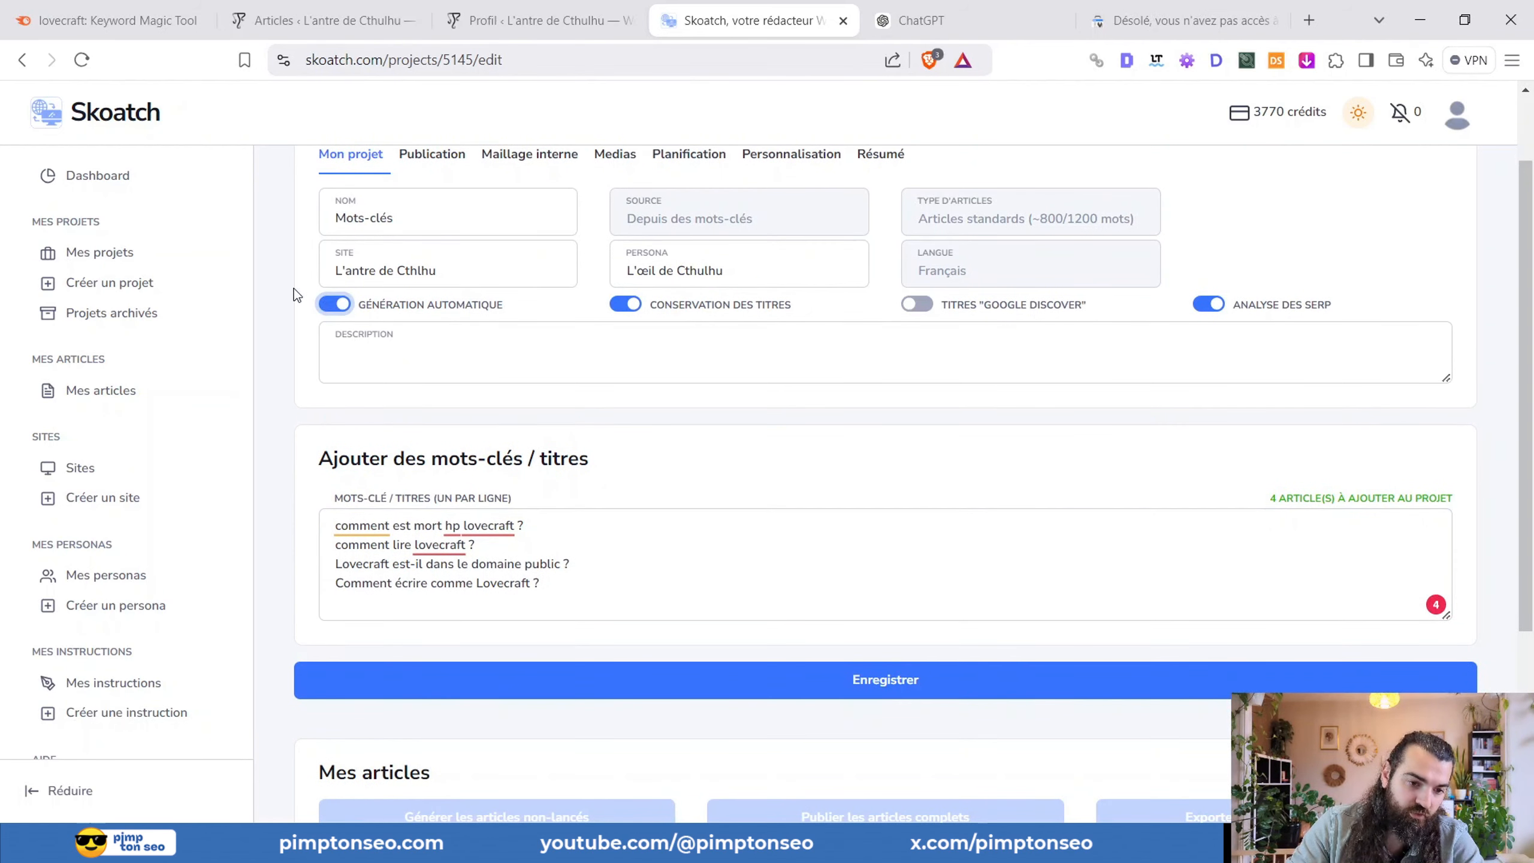
{"action": "scroll", "coordinate": [295, 290], "scroll_direction": "up", "scroll_amount": 1}
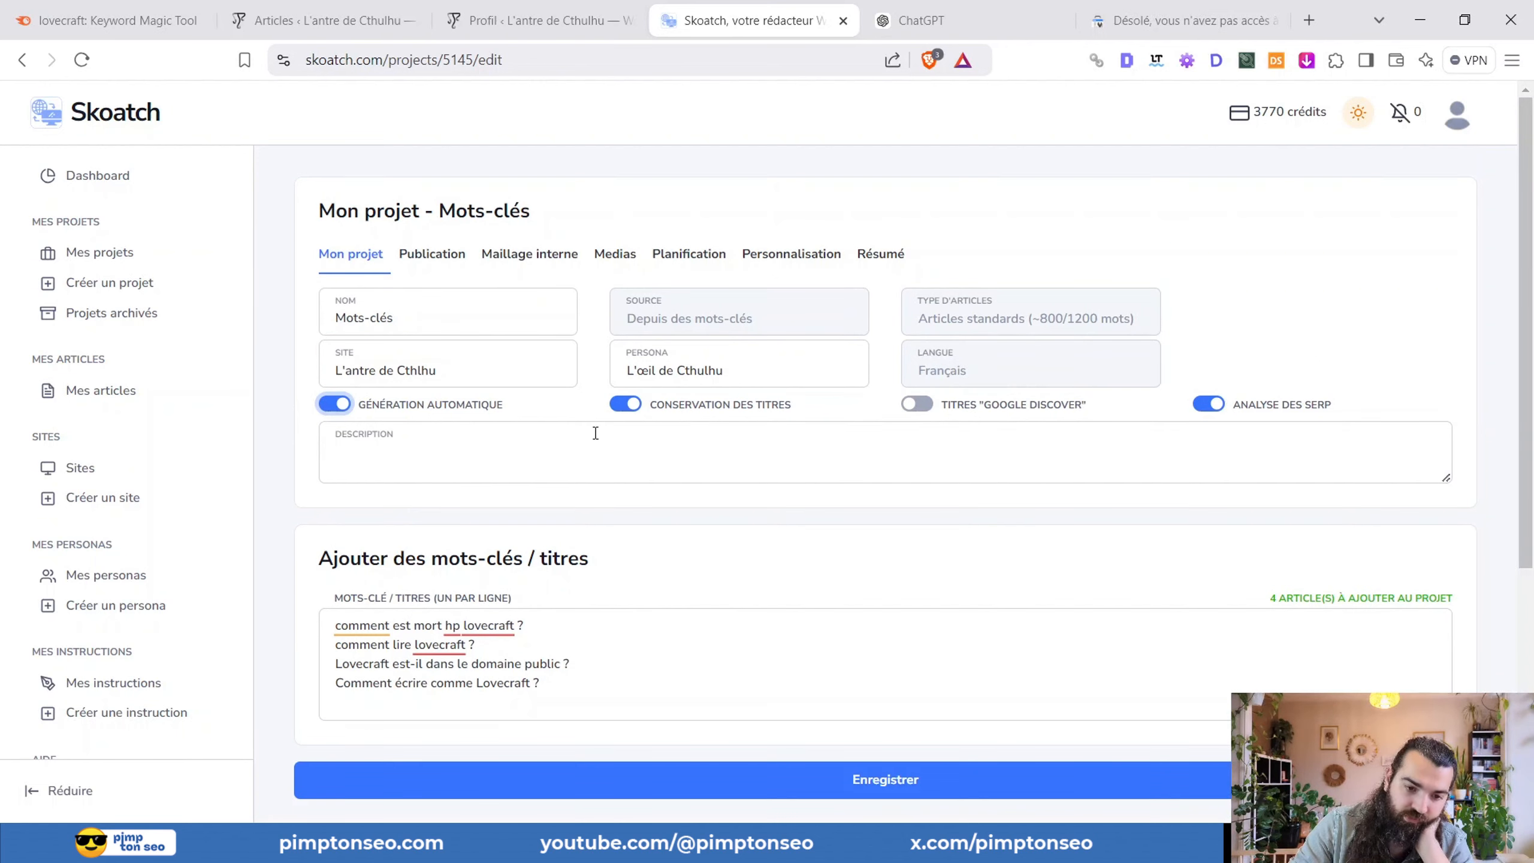
- Try Google Discover titles in place of title conservation, and restore both settings
{"action": "left_click", "coordinate": [625, 404]}
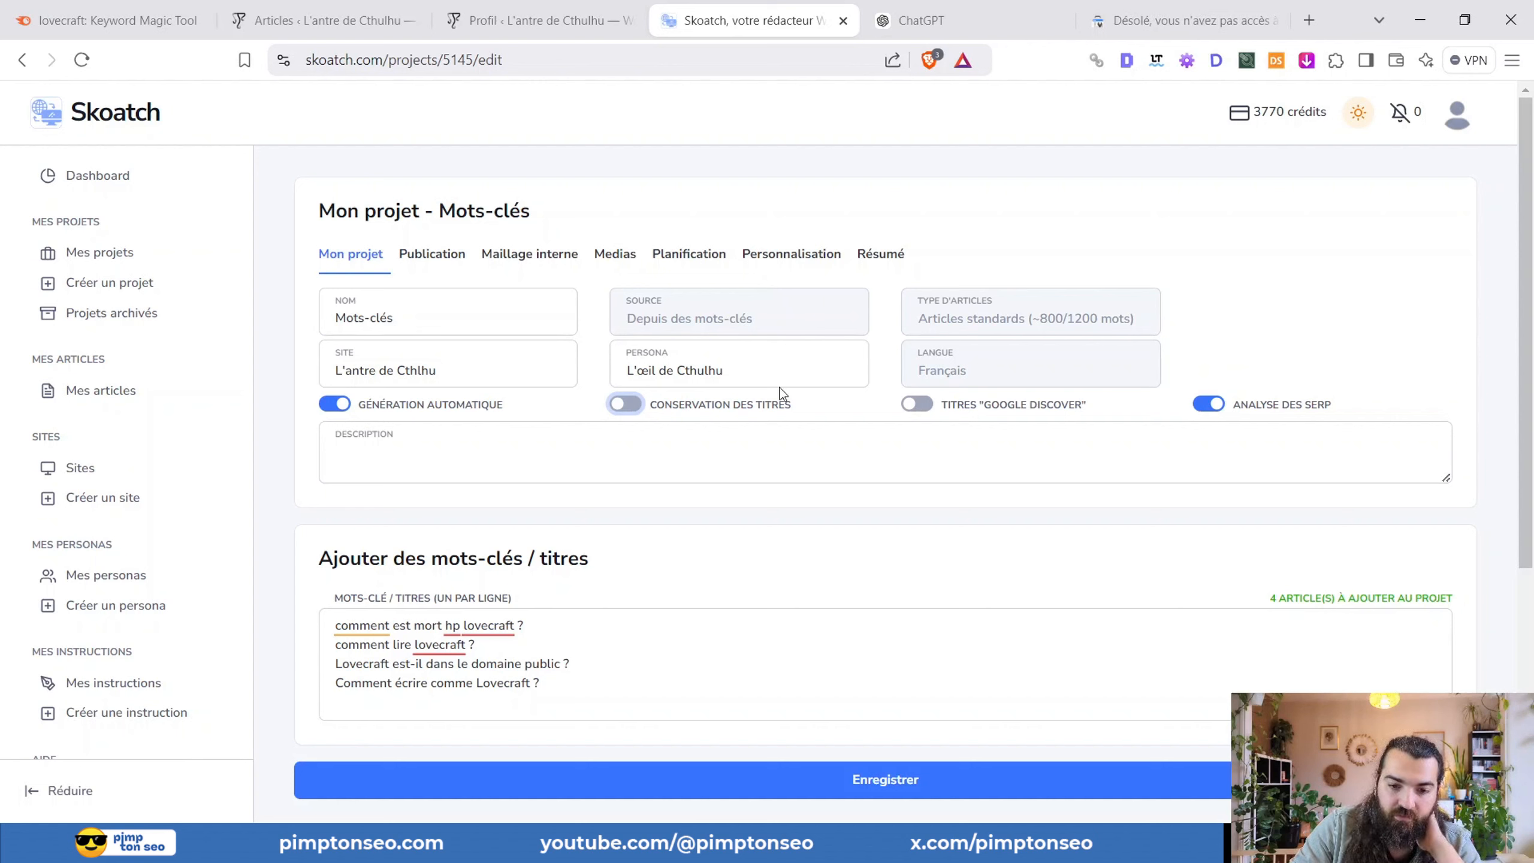
{"action": "mouse_move", "coordinate": [973, 411]}
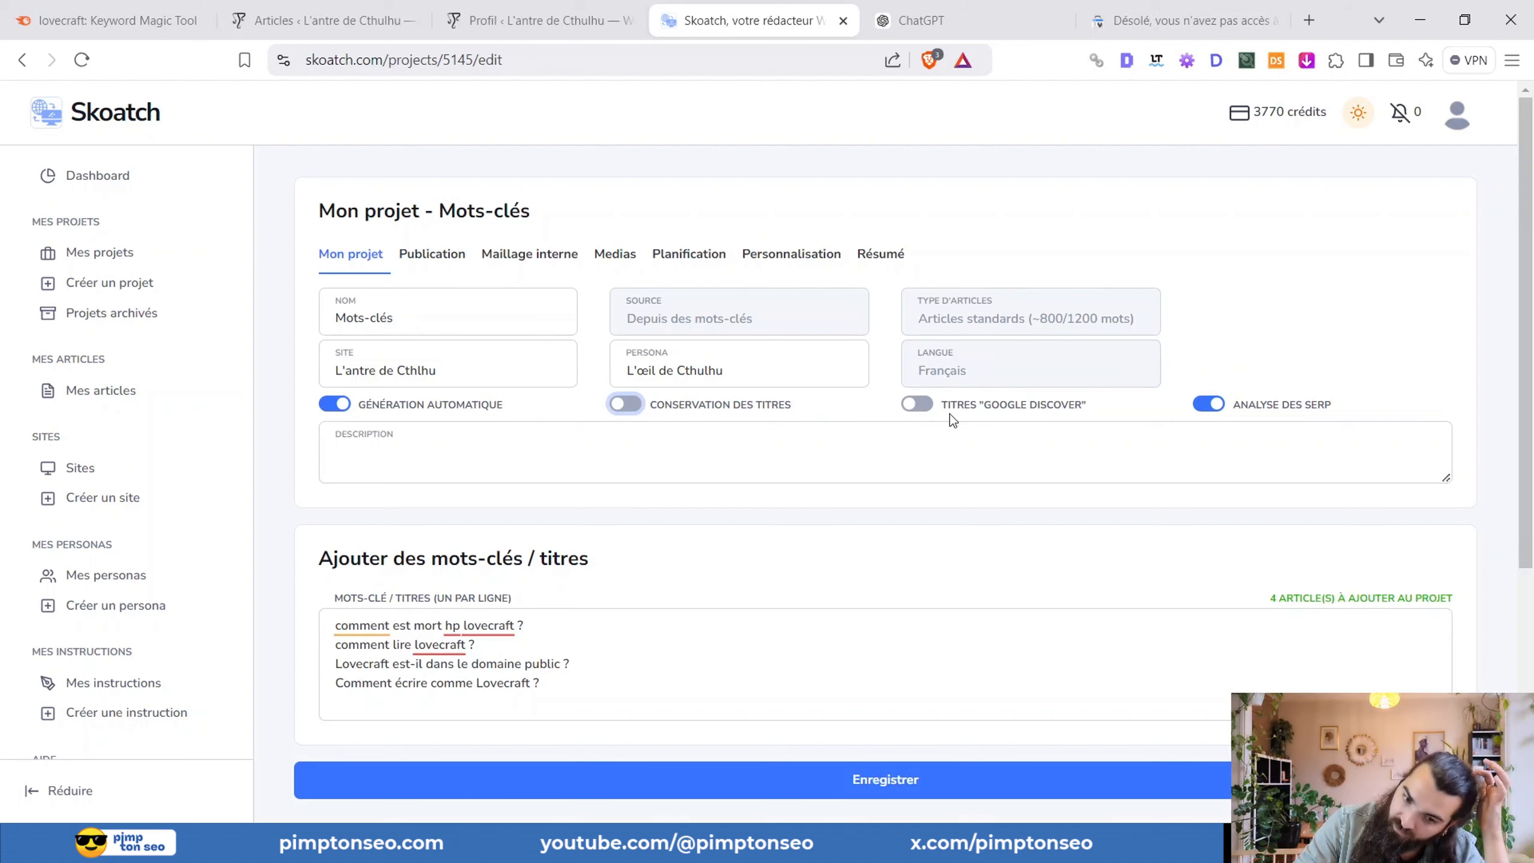
{"action": "left_click", "coordinate": [914, 413]}
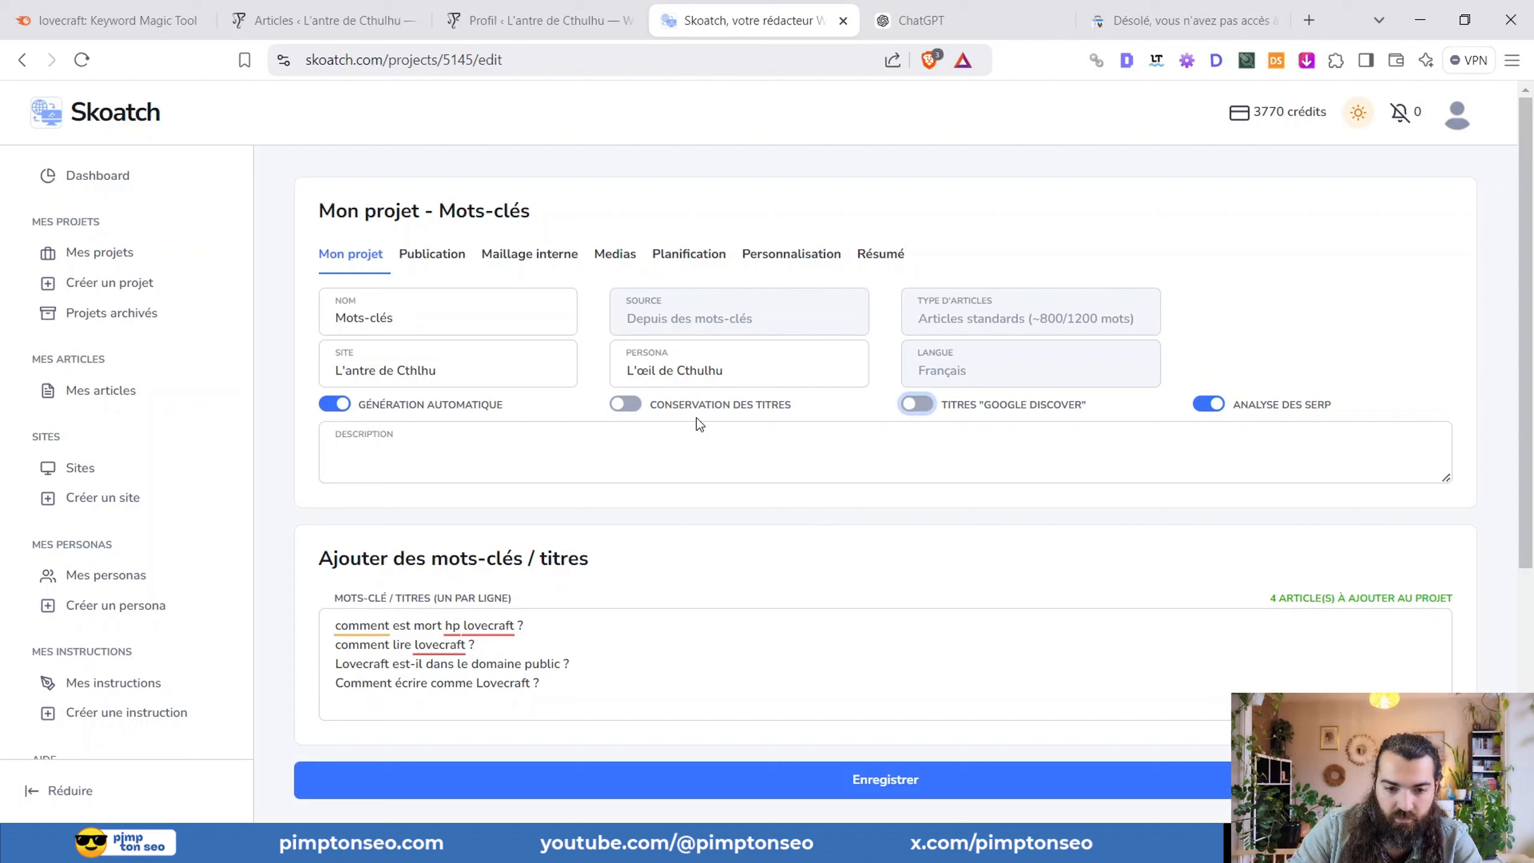
{"action": "left_click", "coordinate": [626, 404]}
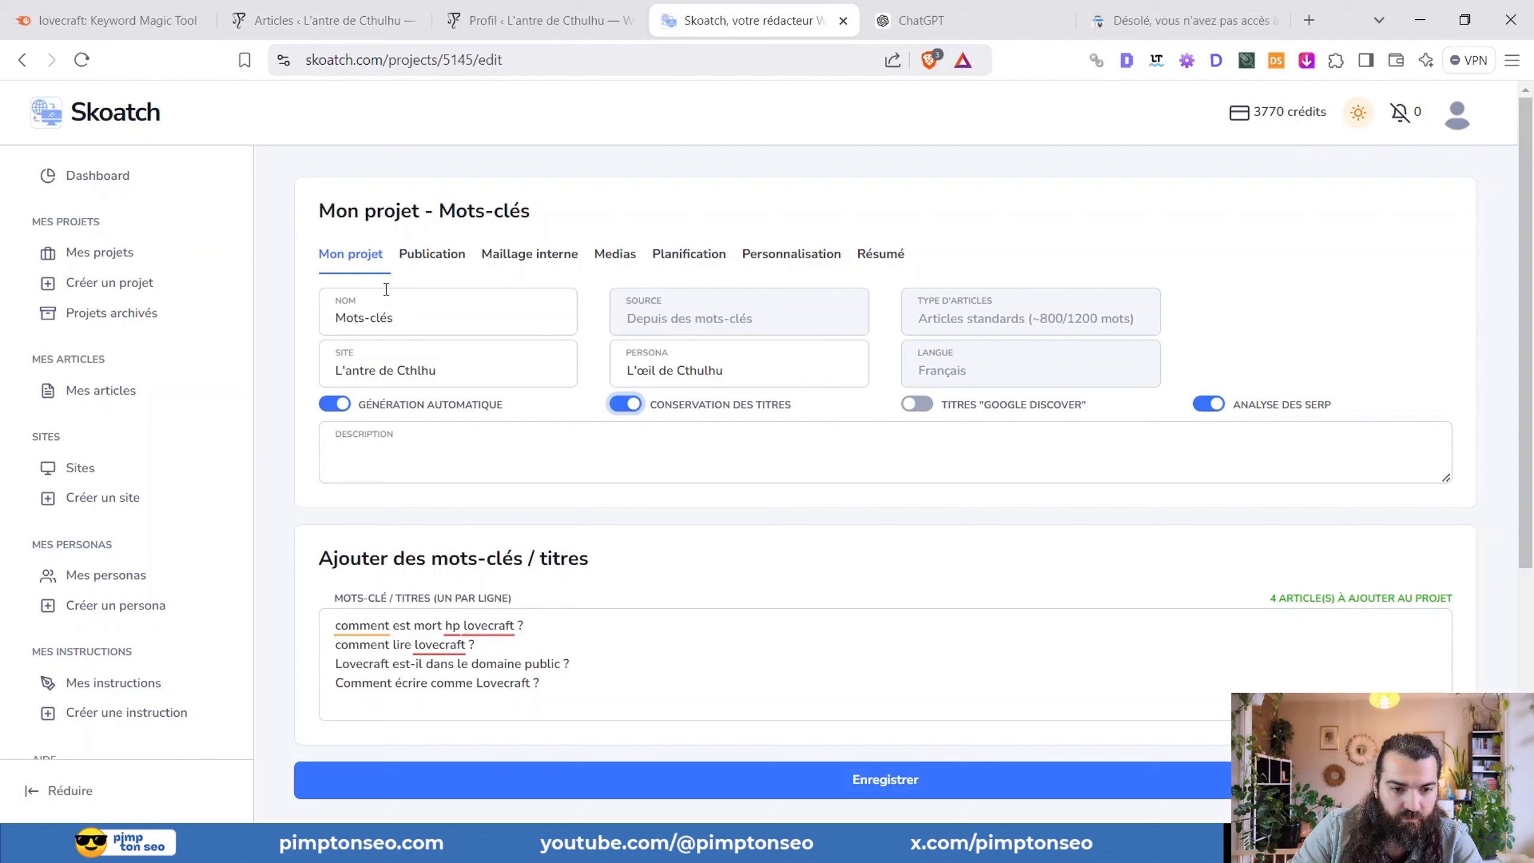
- Disable draft publication and set the publication author to "L'œil de Cthulhu", keeping automatic categorisation
{"action": "left_click", "coordinate": [432, 258]}
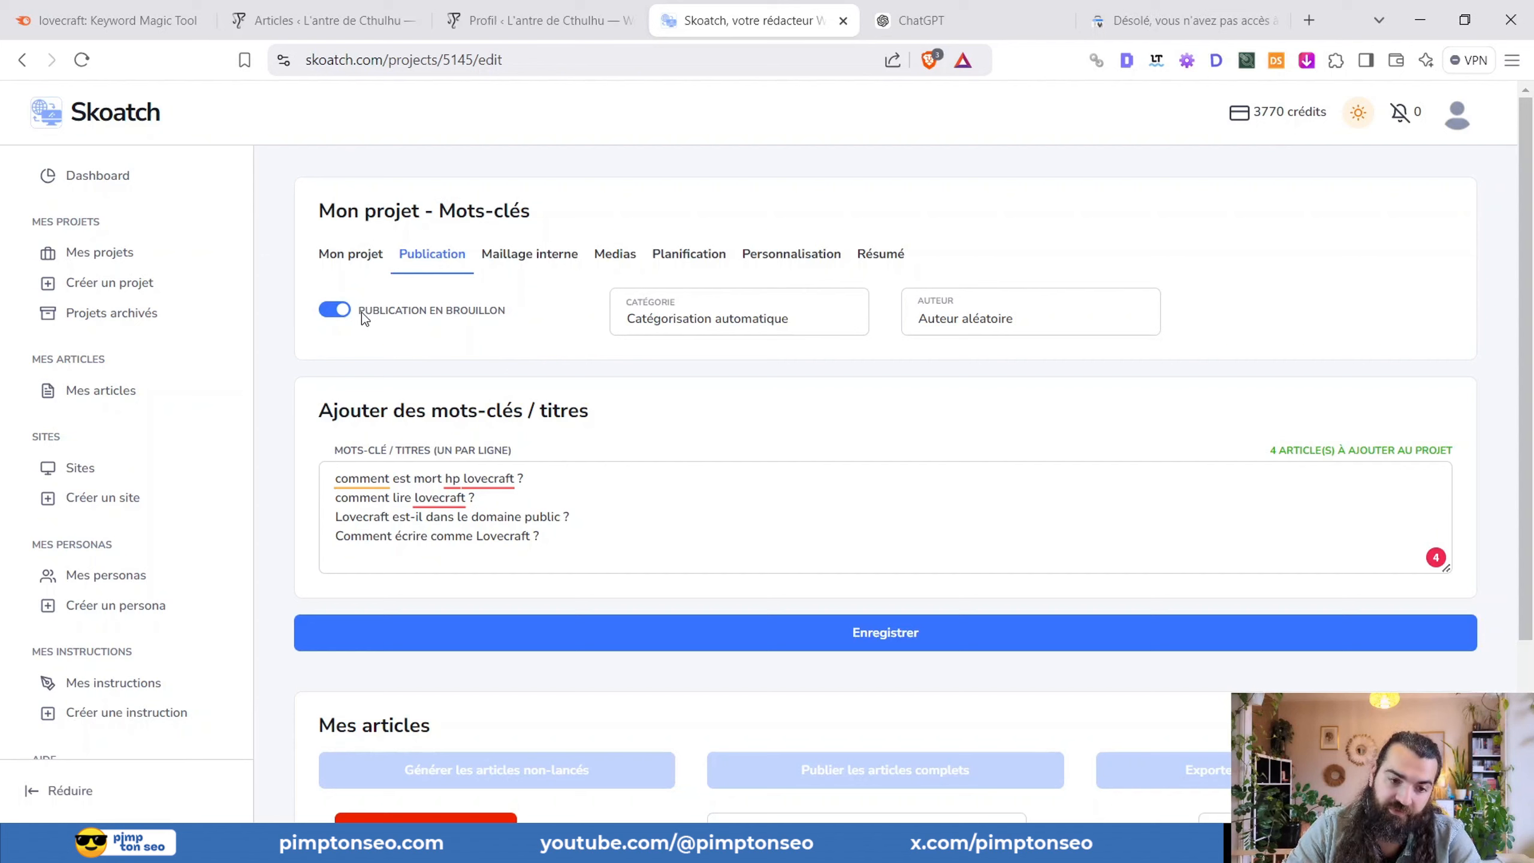
{"action": "left_click", "coordinate": [341, 314]}
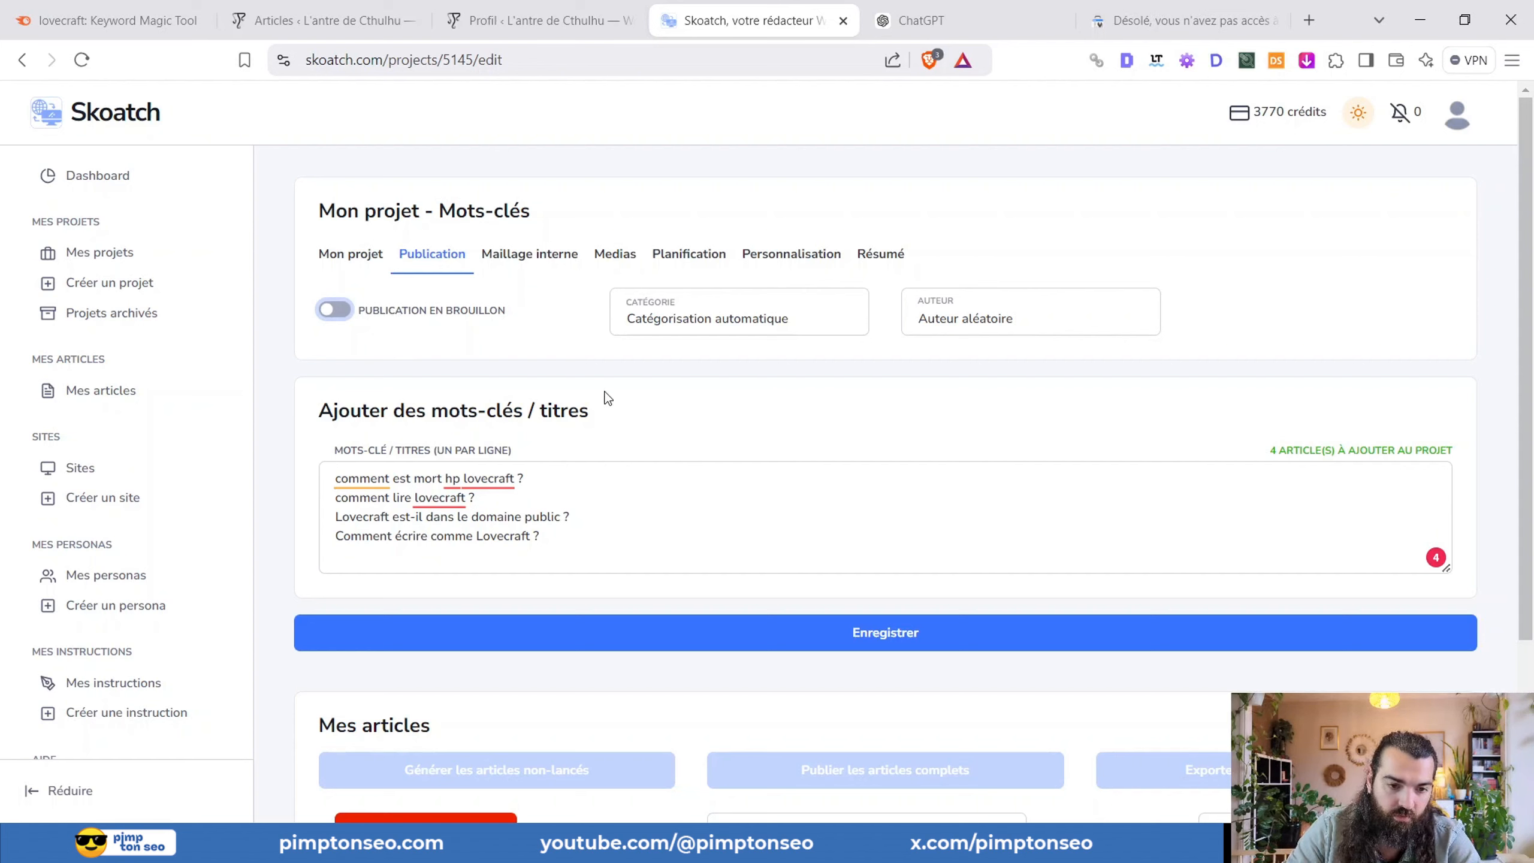
{"action": "left_click", "coordinate": [702, 328]}
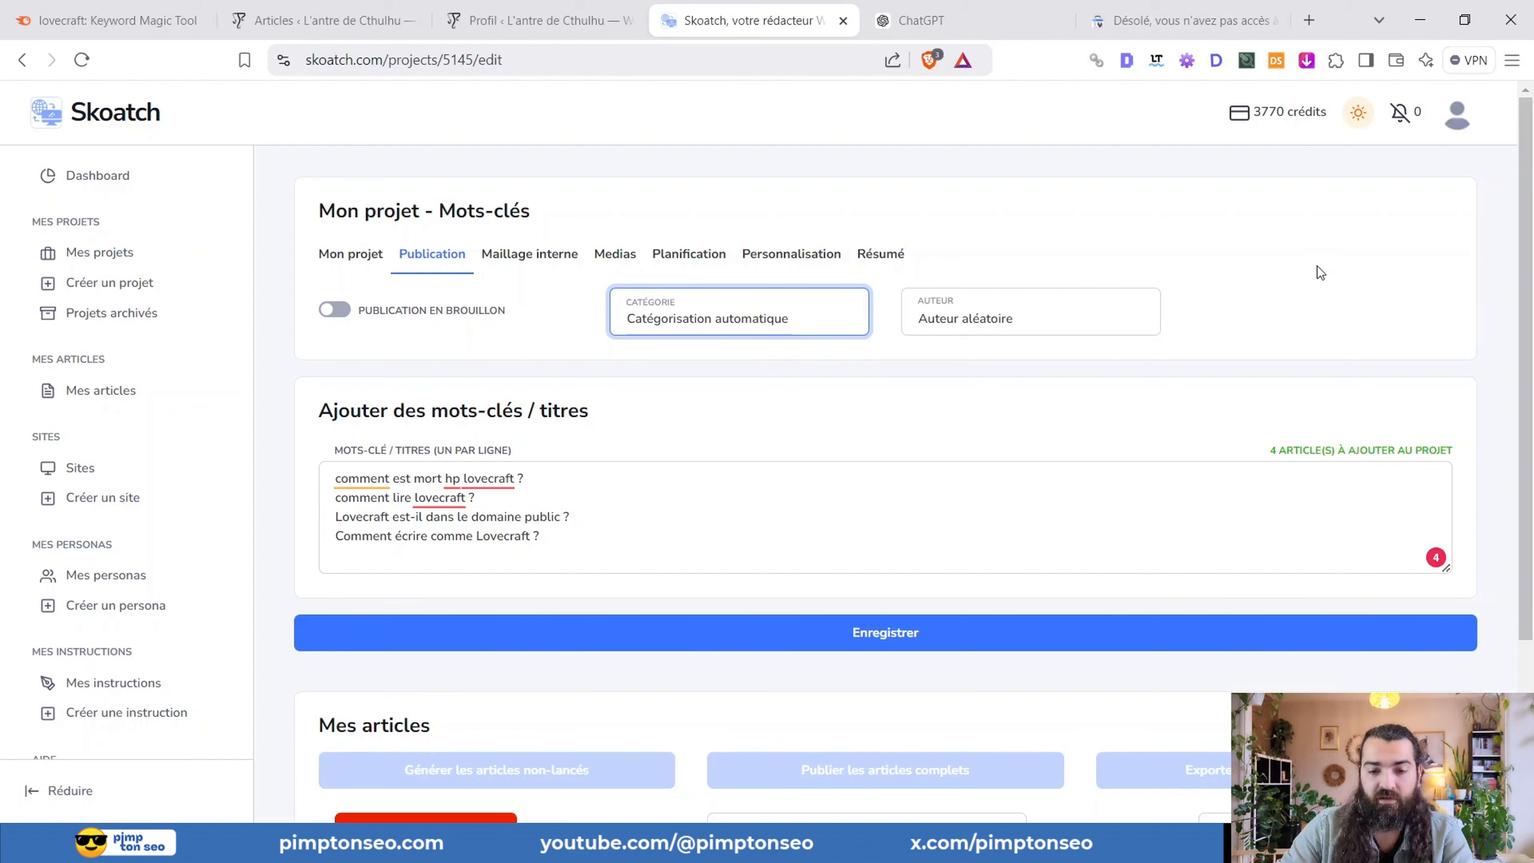
{"action": "left_click", "coordinate": [938, 326]}
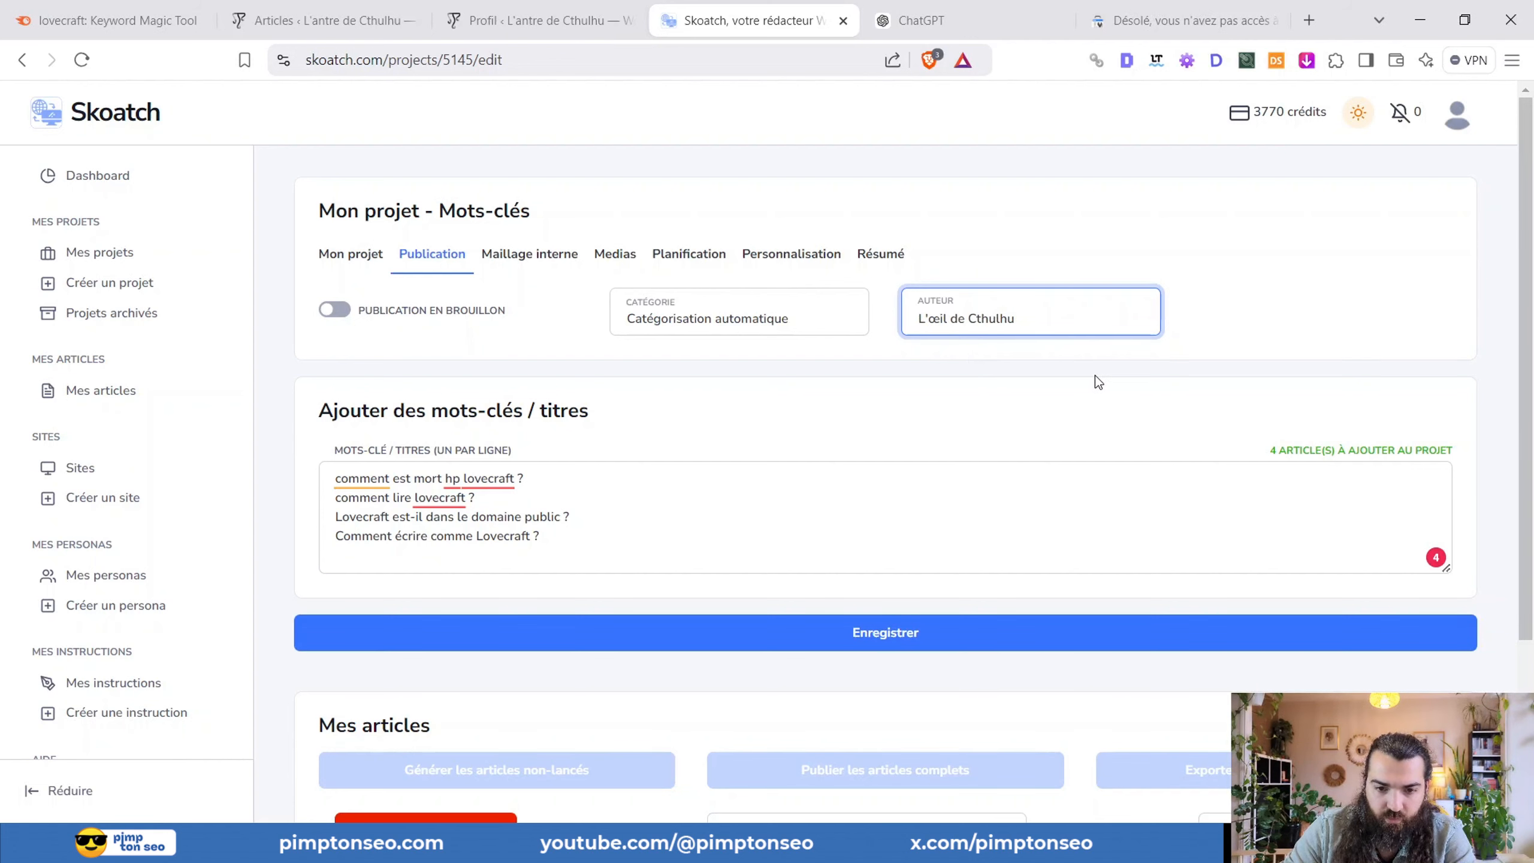
- Set the number of internal links per article to 2 in the project's internal linking settings
{"action": "left_click", "coordinate": [526, 253]}
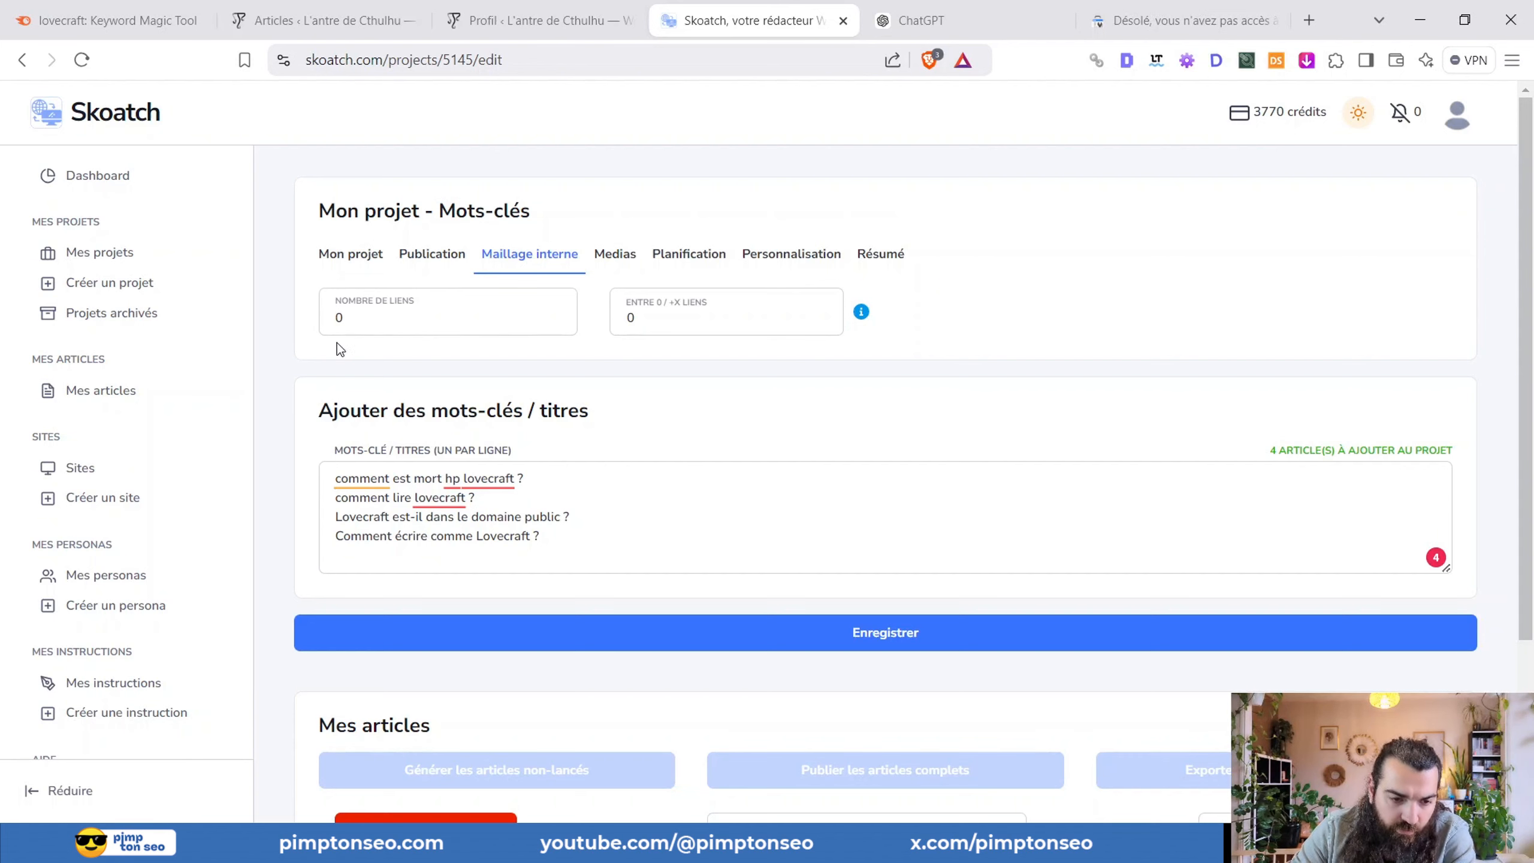
{"action": "left_click", "coordinate": [387, 320]}
{"action": "type", "text": "2"}
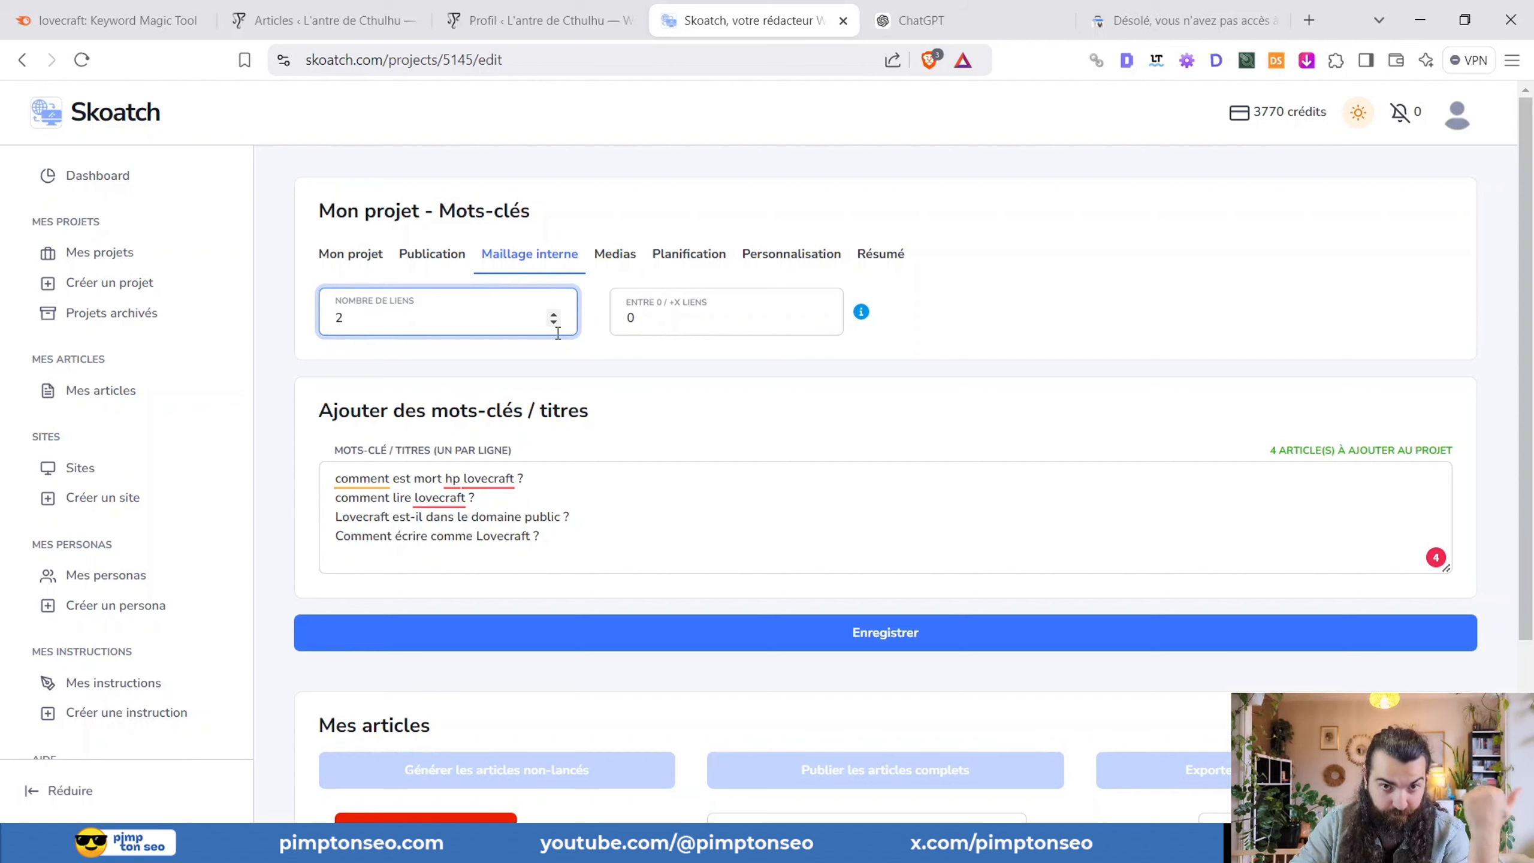
{"action": "left_click", "coordinate": [663, 297]}
{"action": "left_click", "coordinate": [1094, 332]}
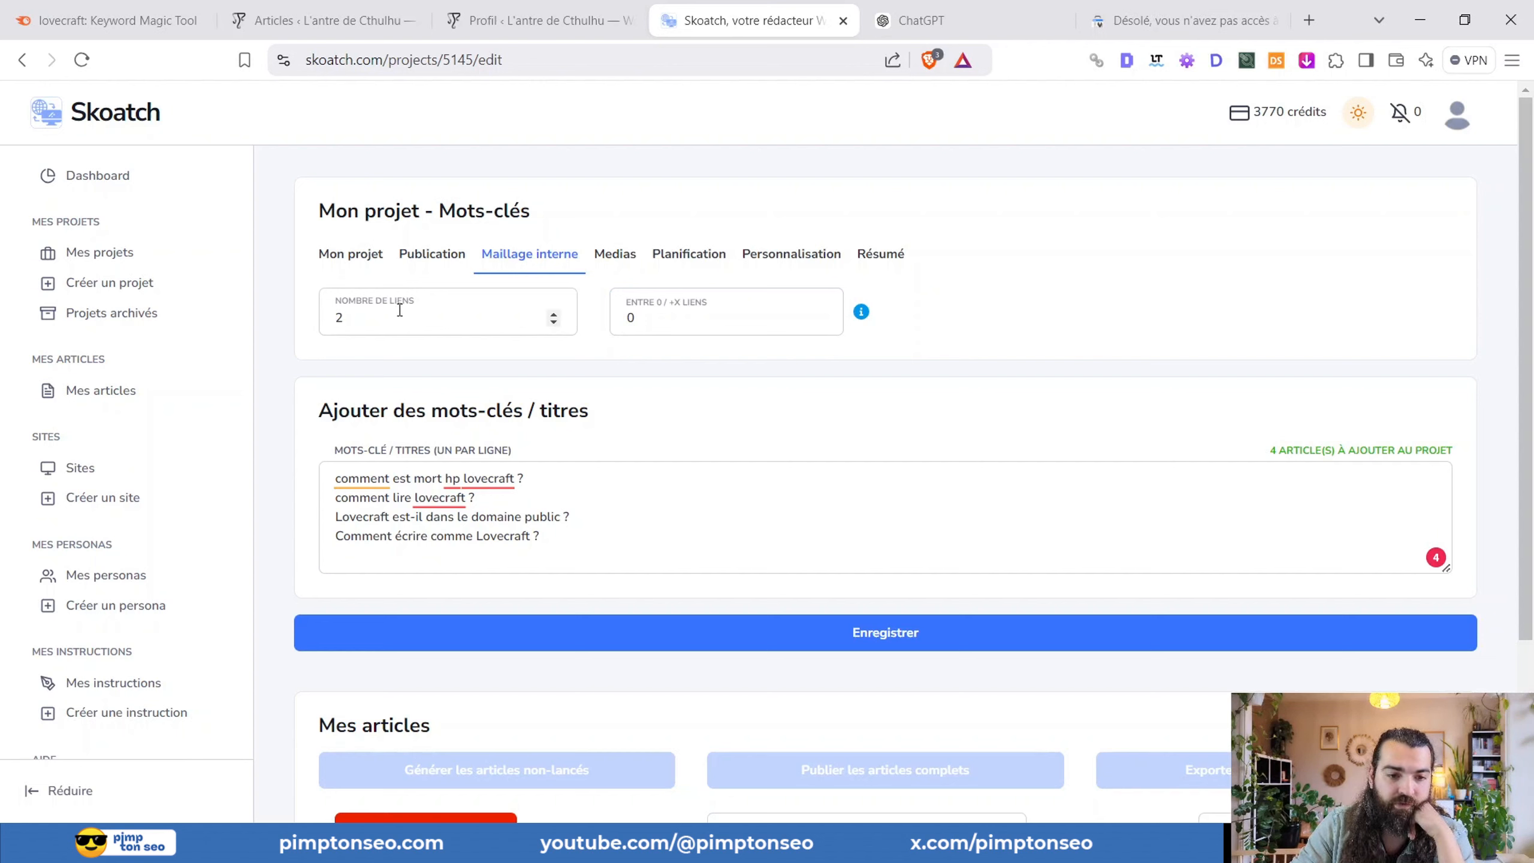
{"action": "left_click_drag", "start_coordinate": [349, 322], "coordinate": [288, 322]}
{"action": "left_click", "coordinate": [1235, 254]}
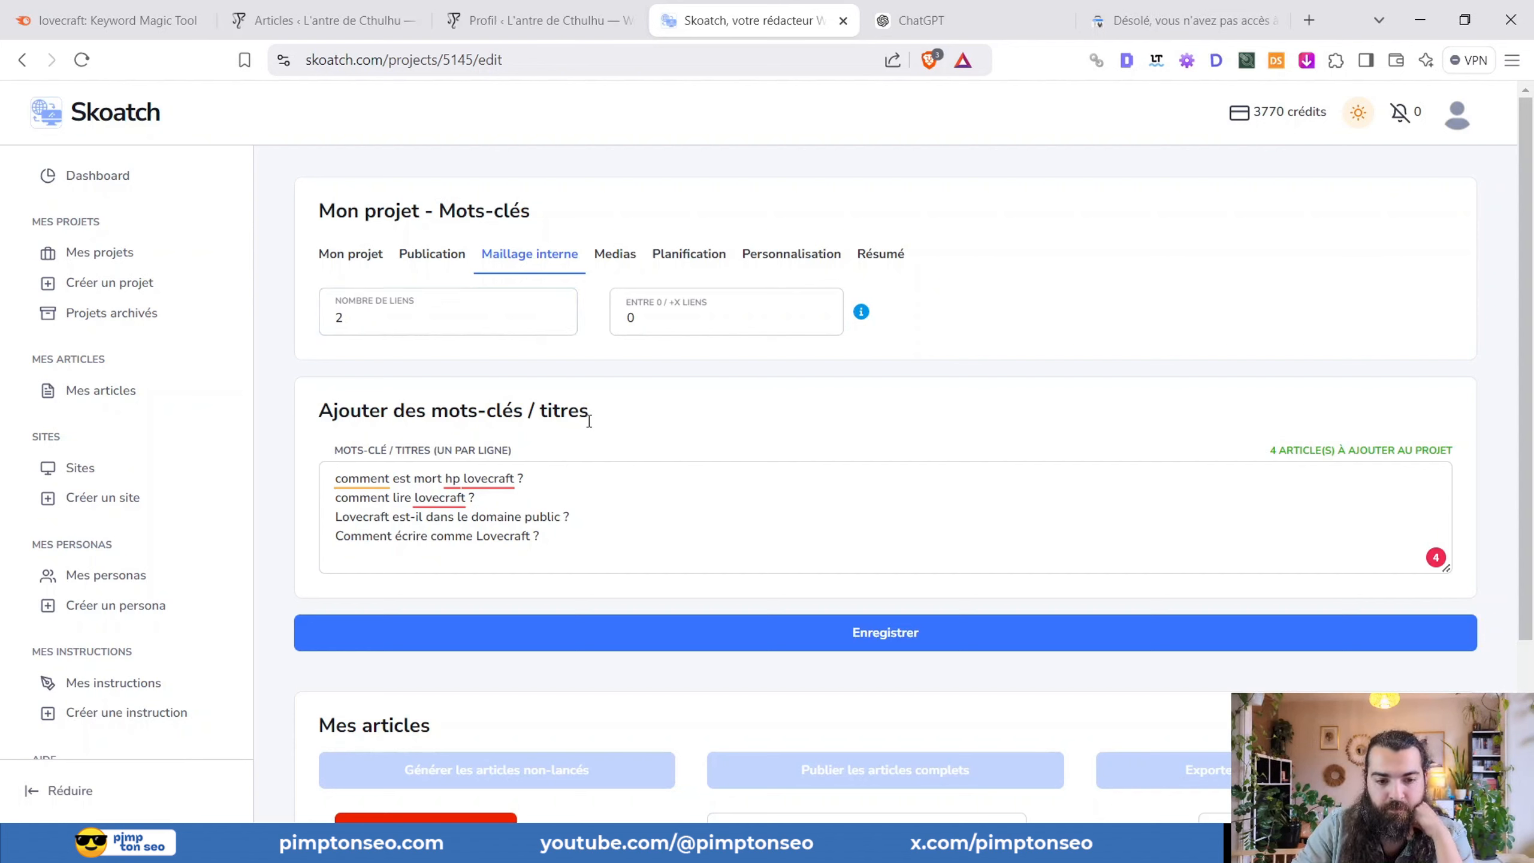
- Enable video, in-article images and featured images for the project, placing the video at "Avant le dernier paragraphe"
{"action": "left_click", "coordinate": [647, 256]}
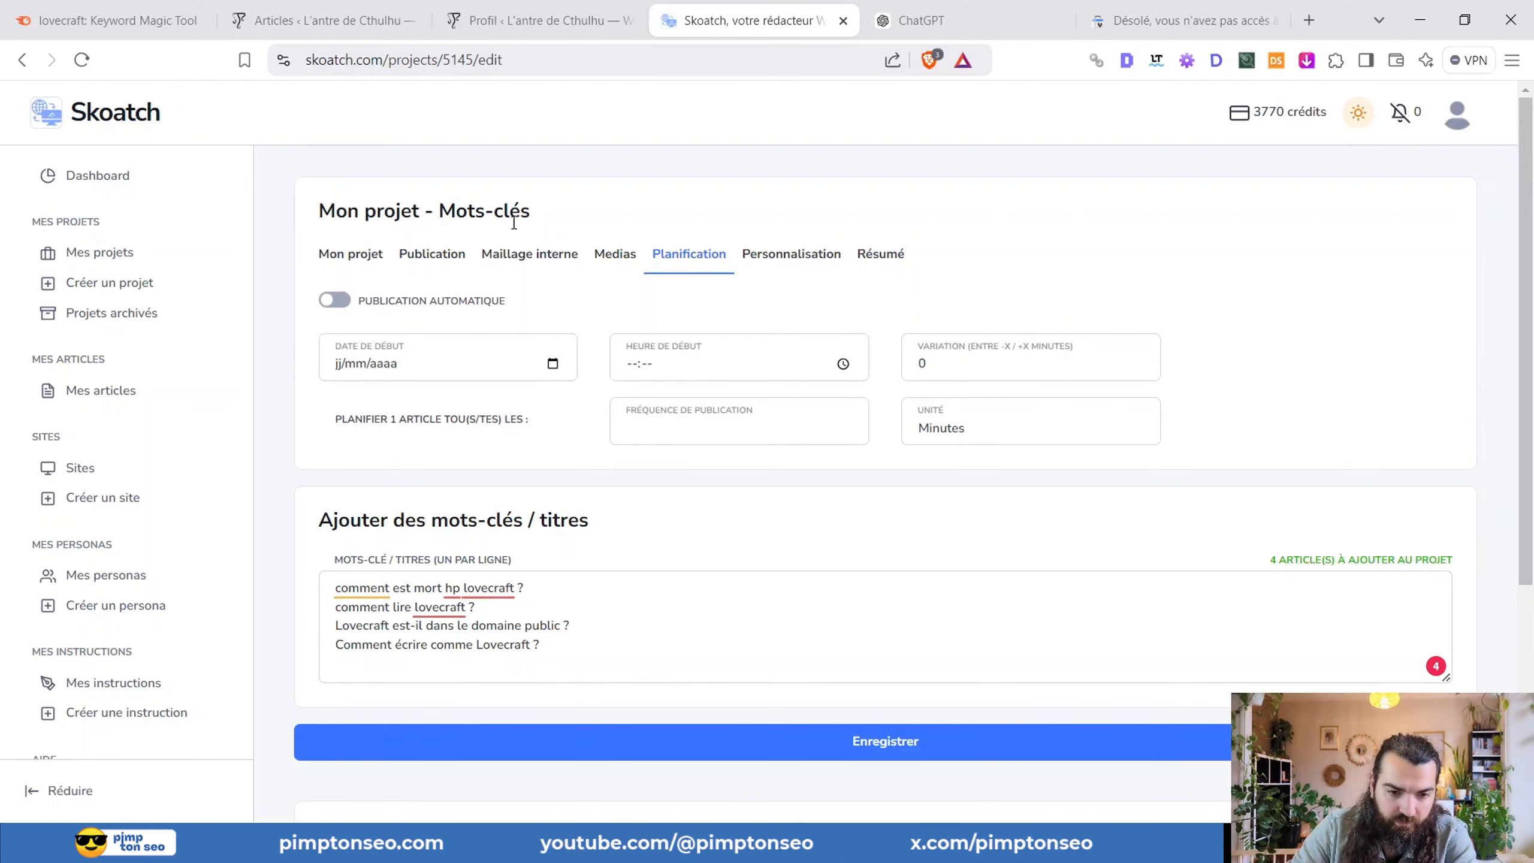
{"action": "left_click", "coordinate": [603, 260]}
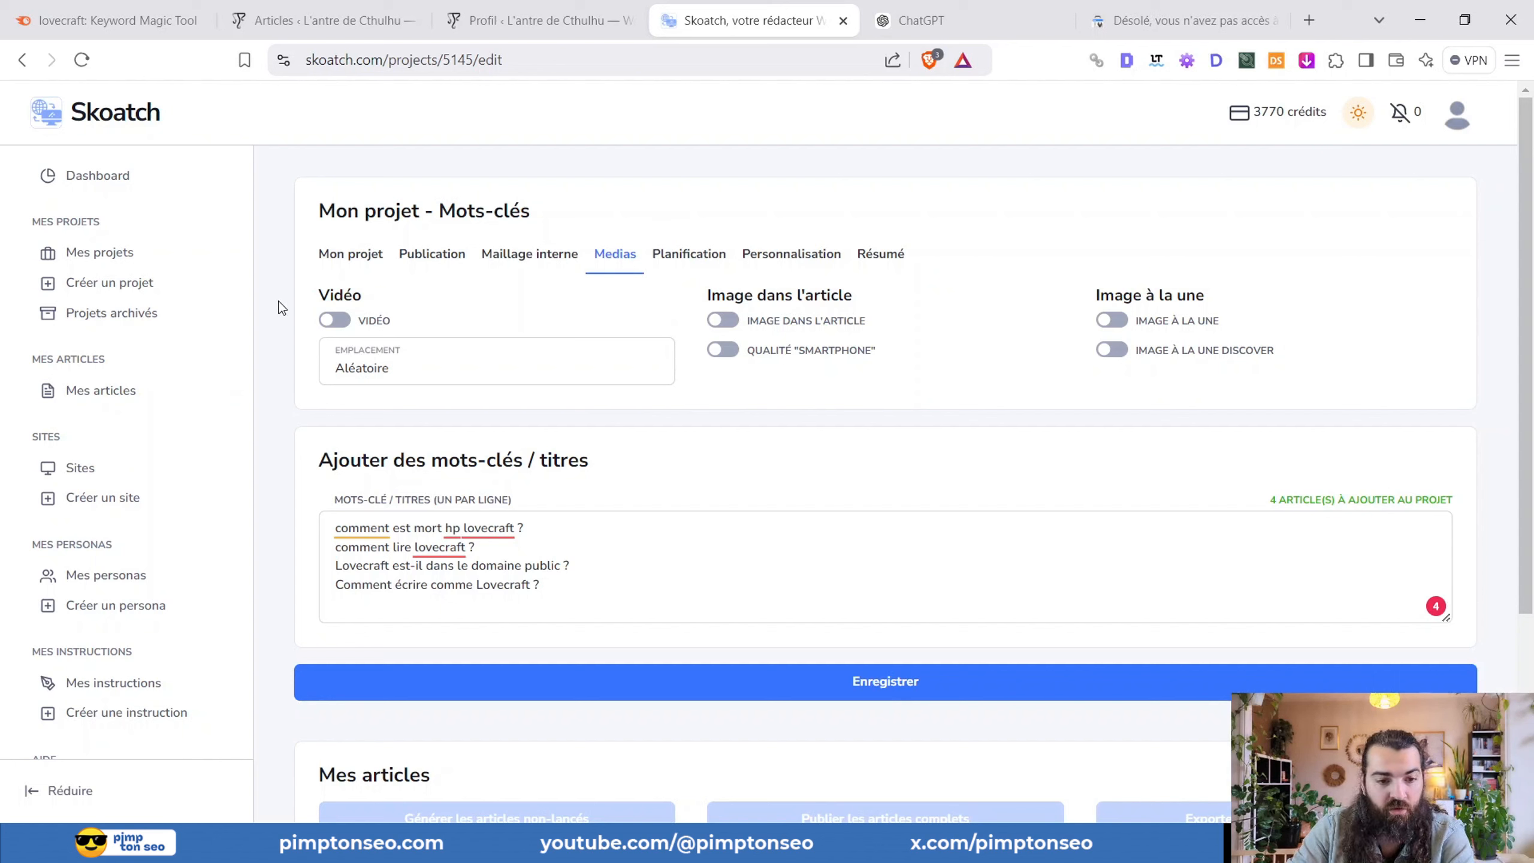
{"action": "left_click", "coordinate": [335, 320]}
{"action": "left_click", "coordinate": [722, 321]}
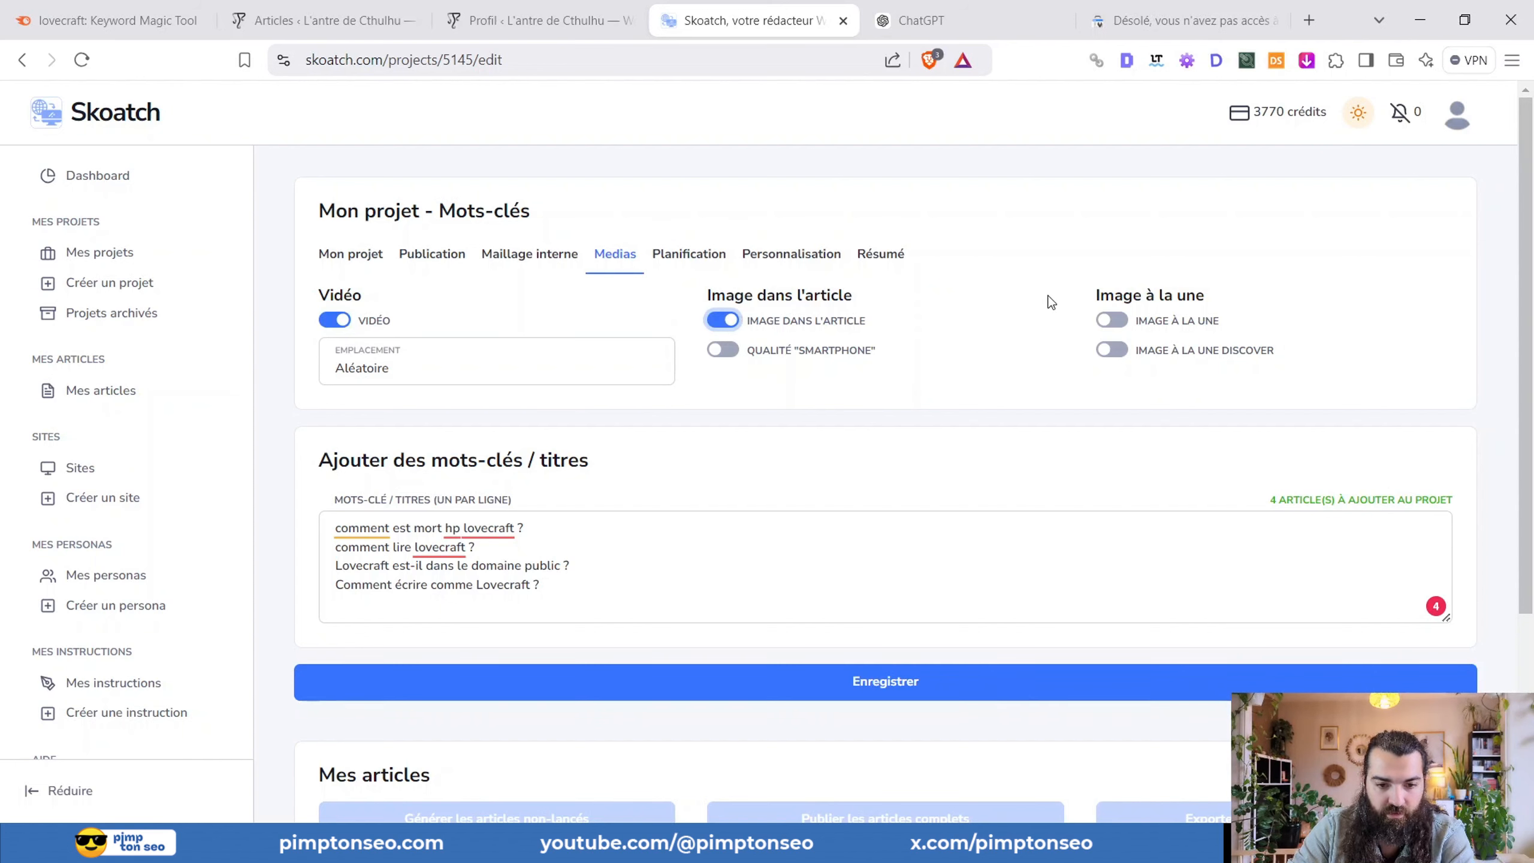
{"action": "left_click", "coordinate": [1117, 320]}
{"action": "left_click", "coordinate": [587, 354]}
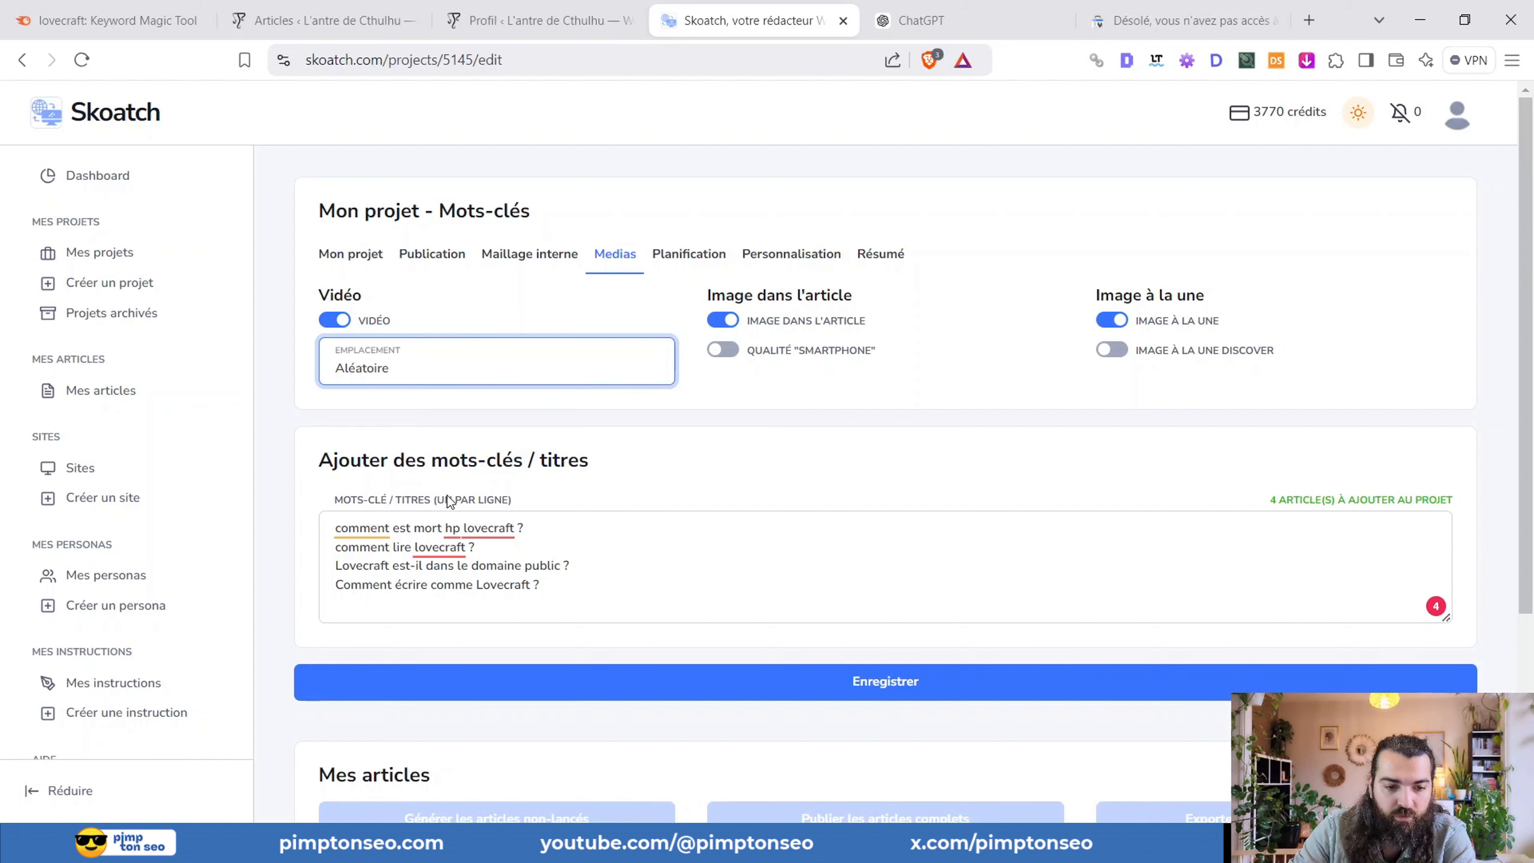
{"action": "key", "text": "Down"}
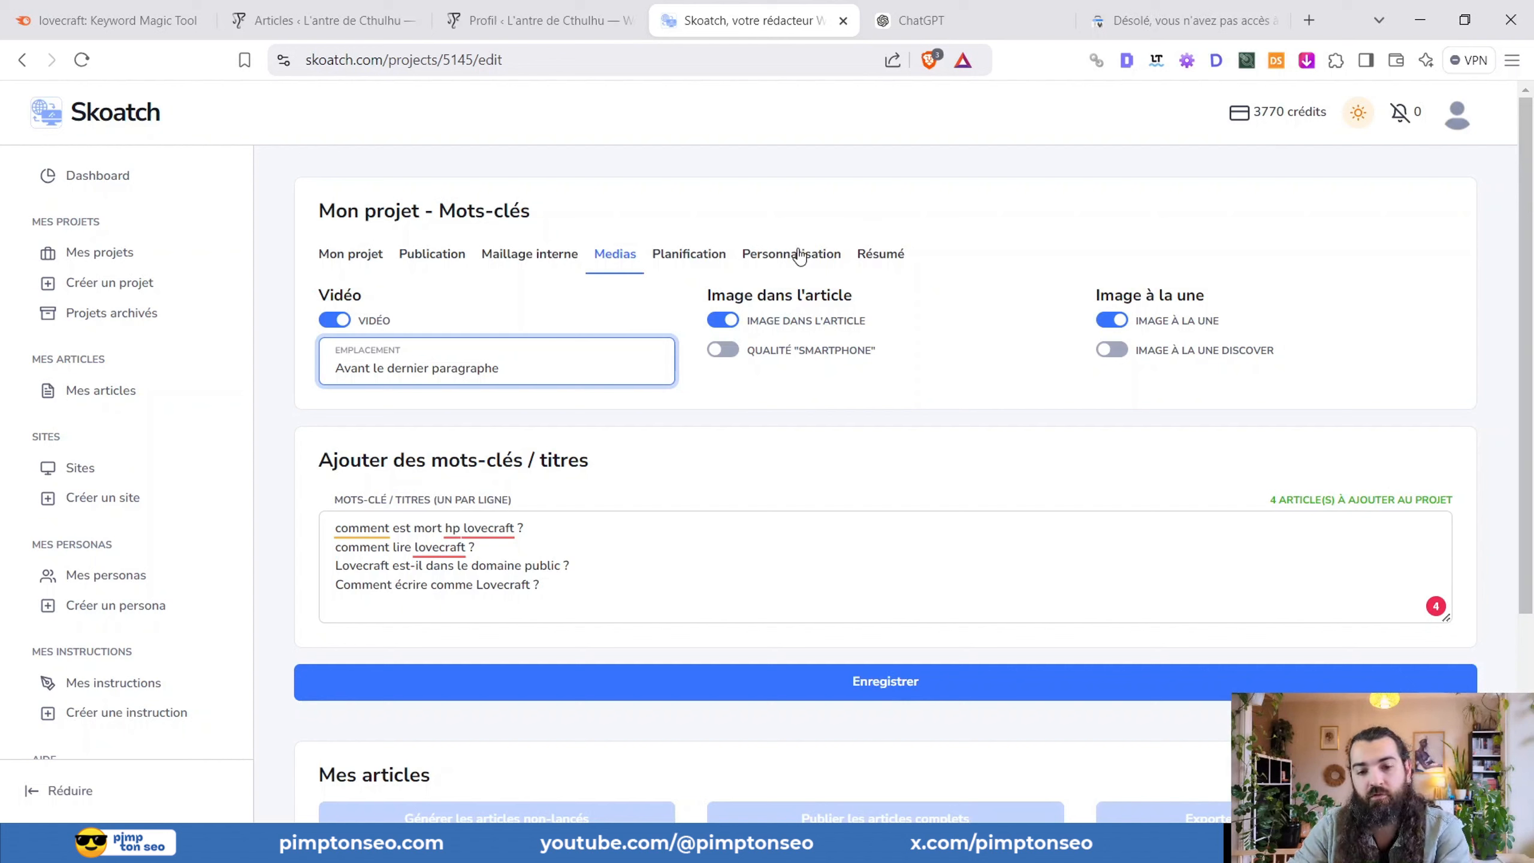
- Try smartphone-quality article images and the Discover featured image, and restore the standard image options
{"action": "left_click", "coordinate": [730, 350]}
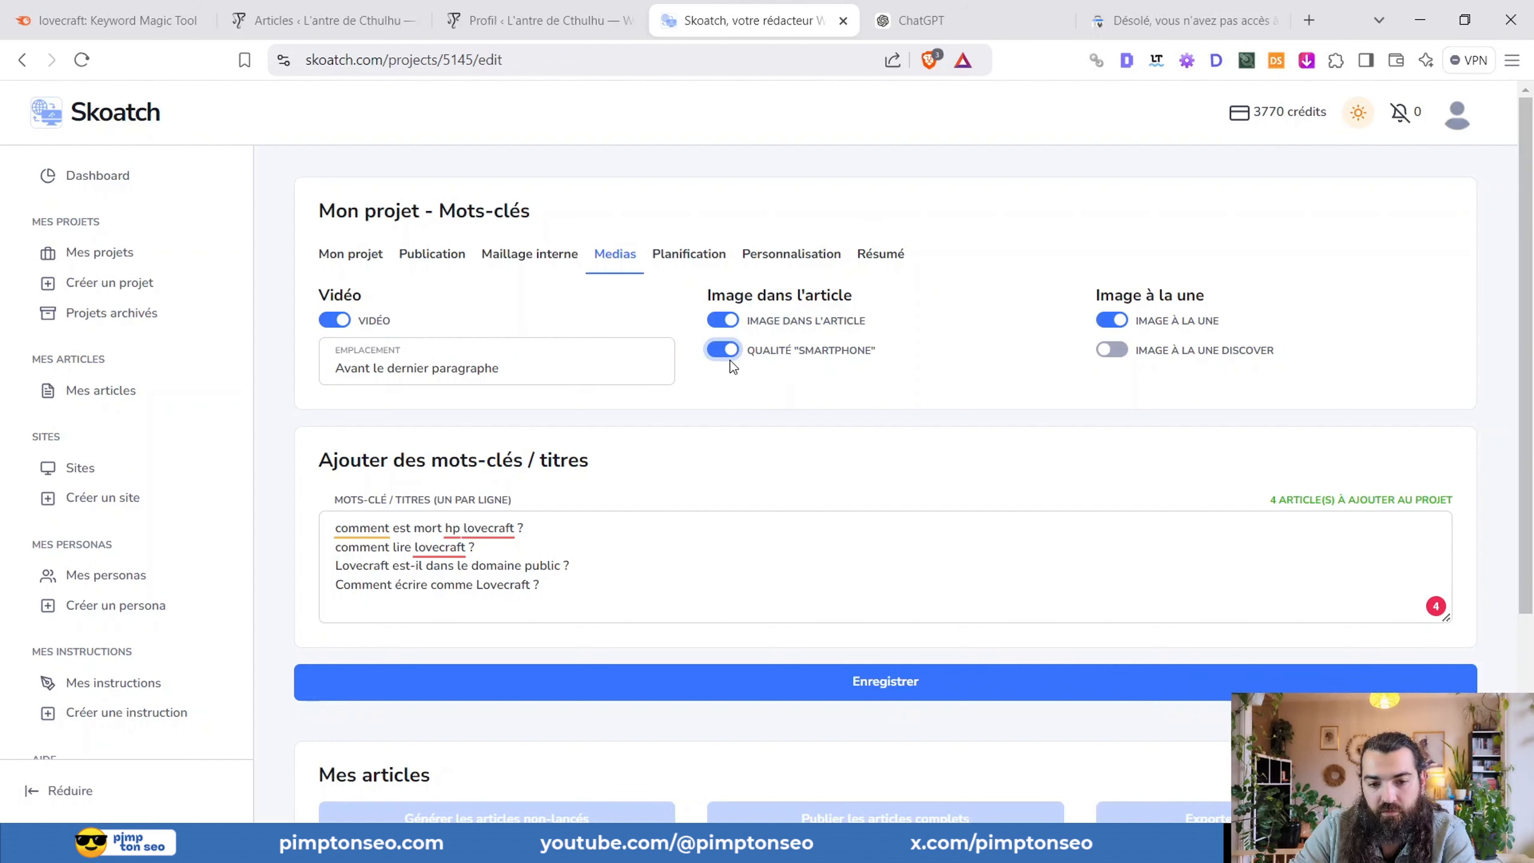
{"action": "left_click", "coordinate": [1114, 349]}
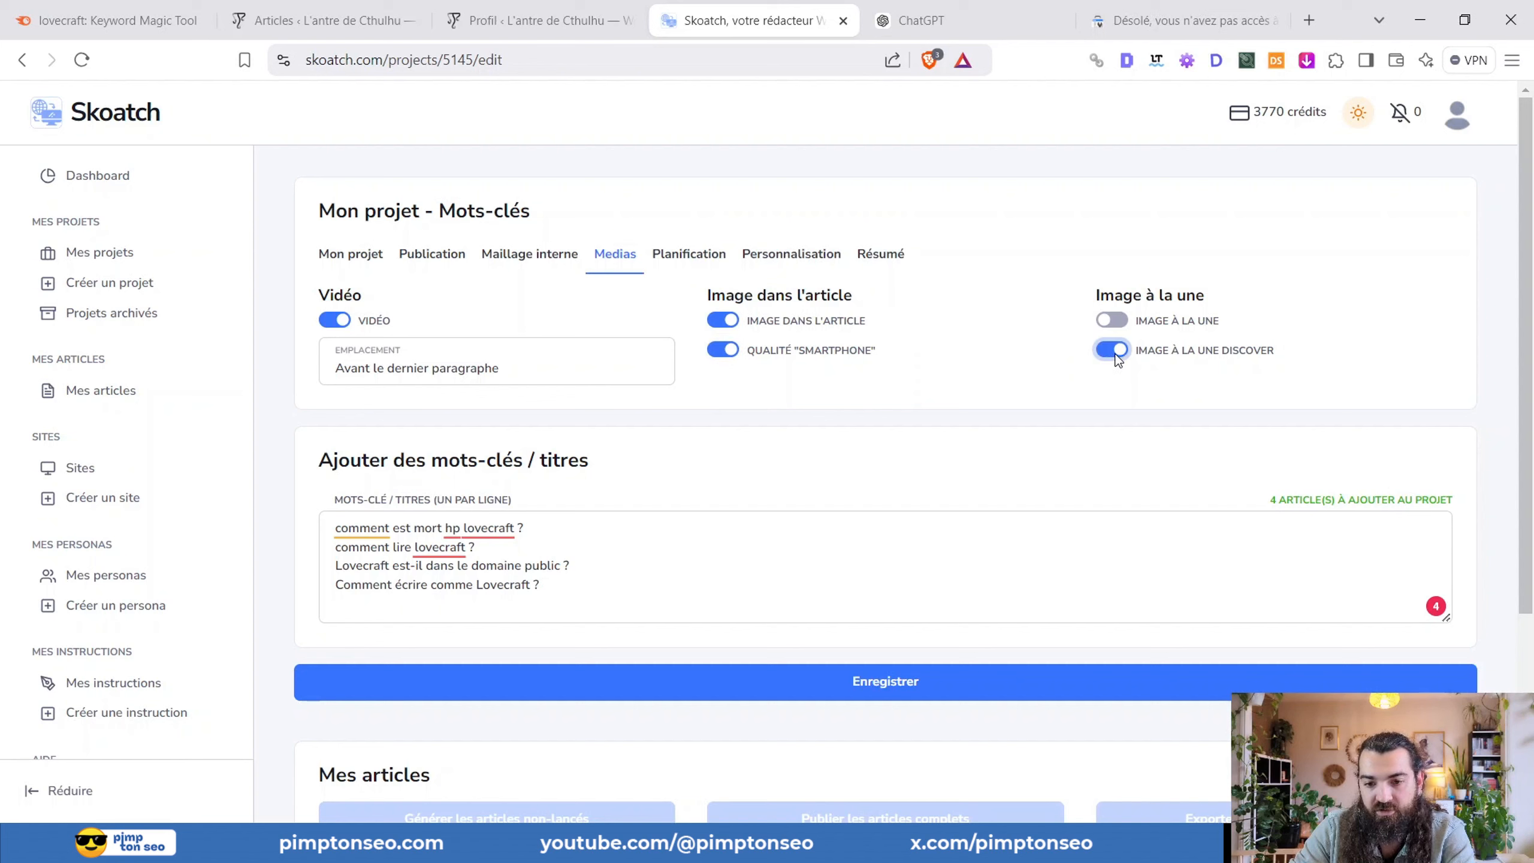
{"action": "left_click", "coordinate": [1118, 321]}
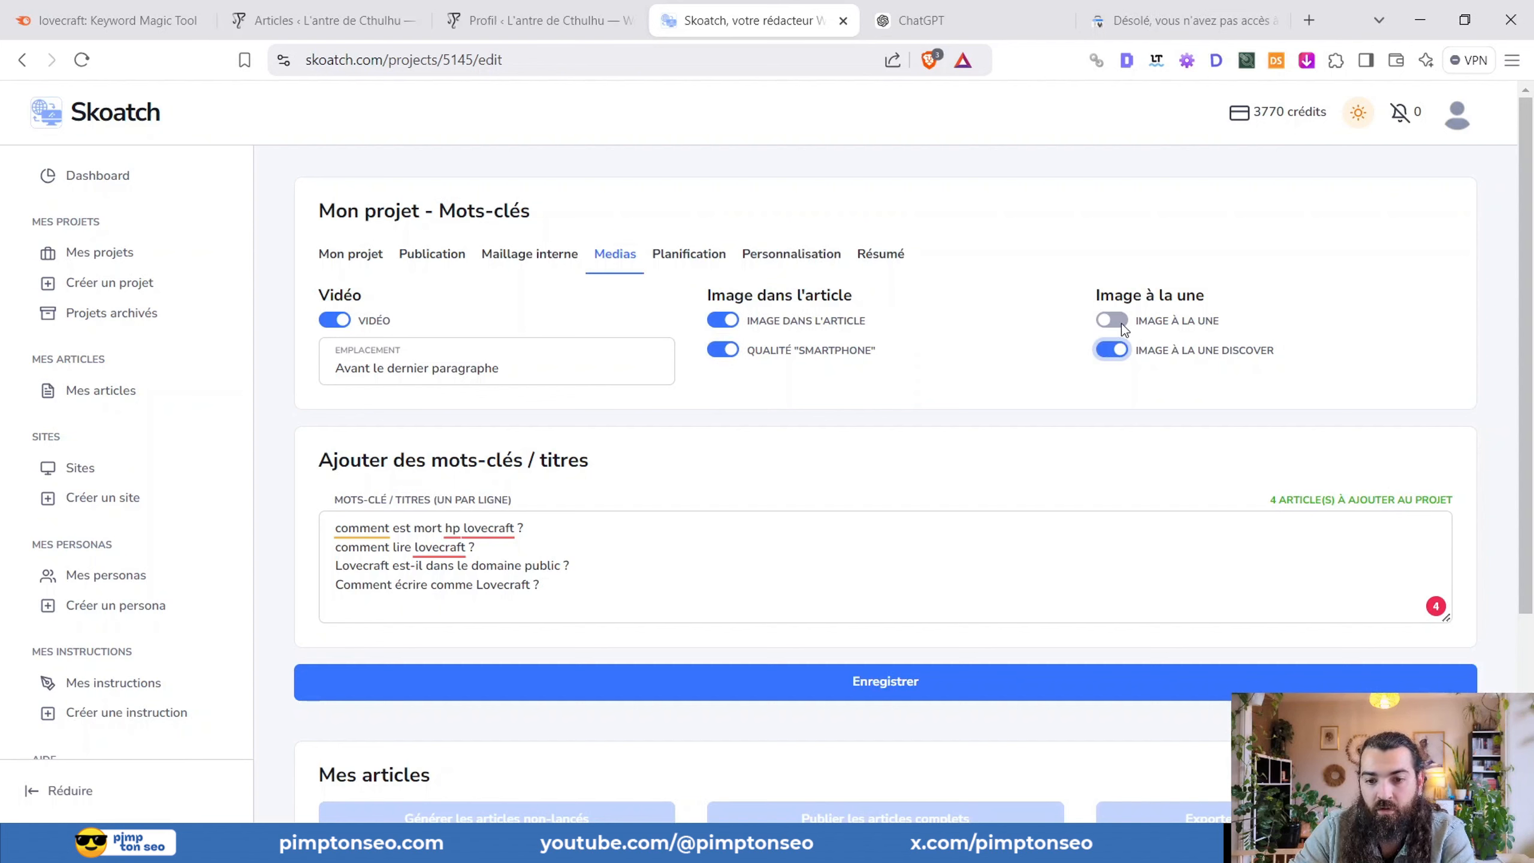
{"action": "left_click", "coordinate": [727, 349]}
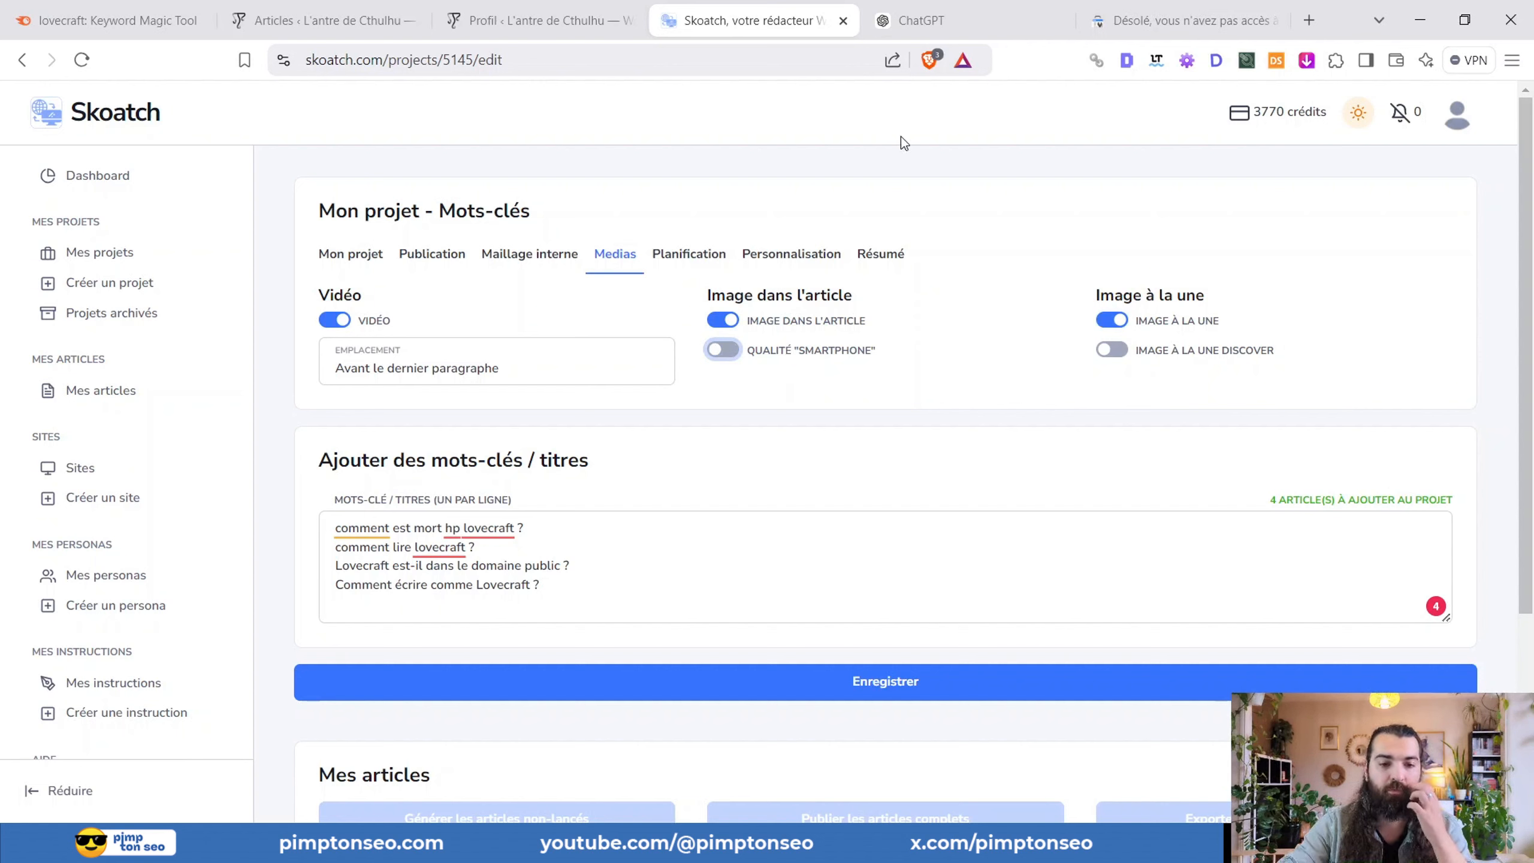
- Enable automatic publication in the project's scheduling settings, starting on 24/11/2024 at 09:00
{"action": "left_click", "coordinate": [697, 259]}
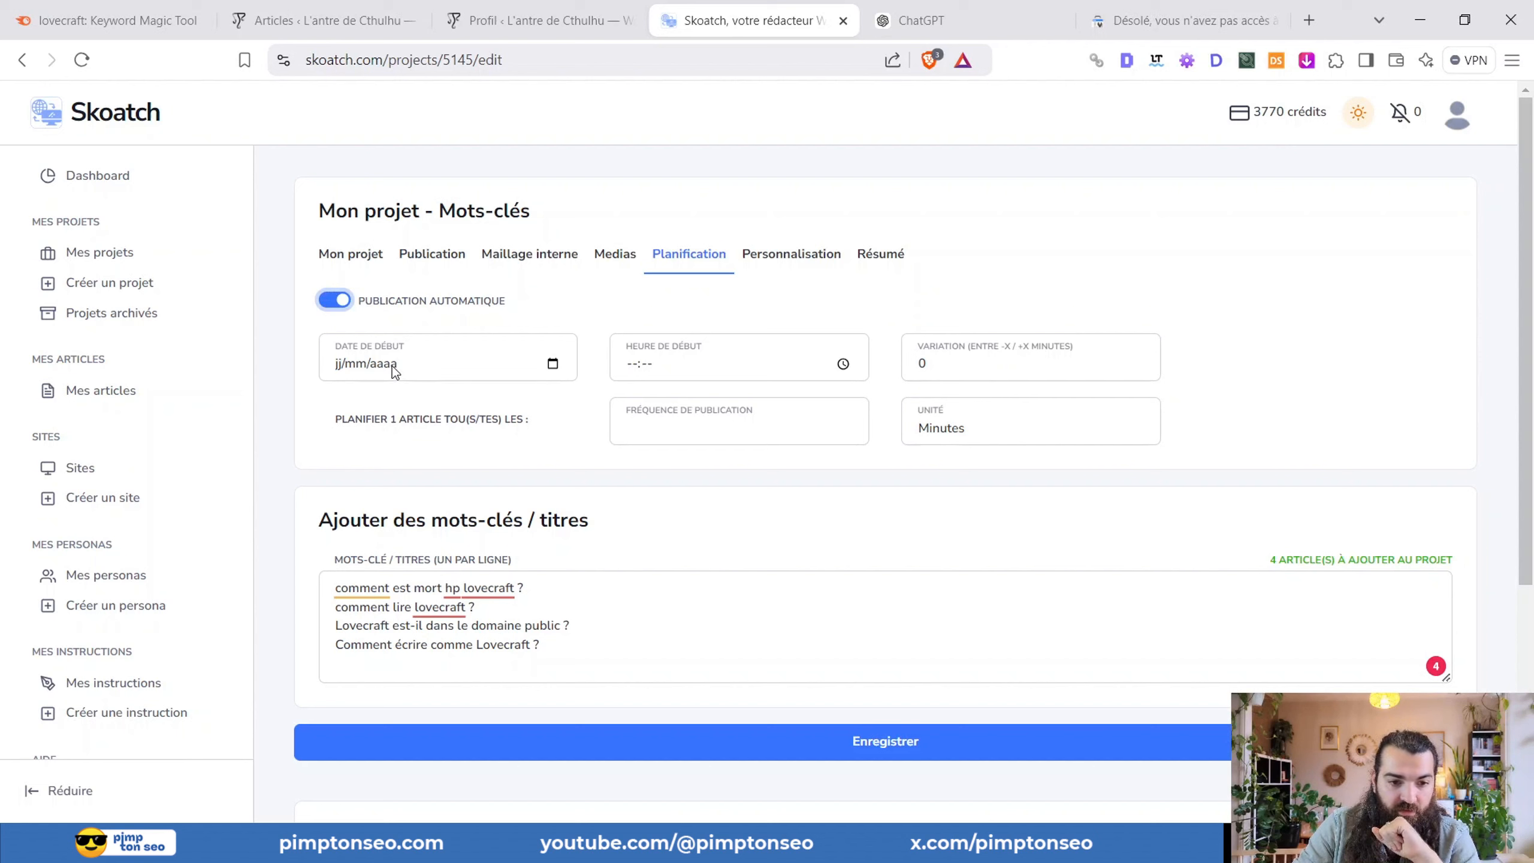
{"action": "left_click", "coordinate": [345, 366]}
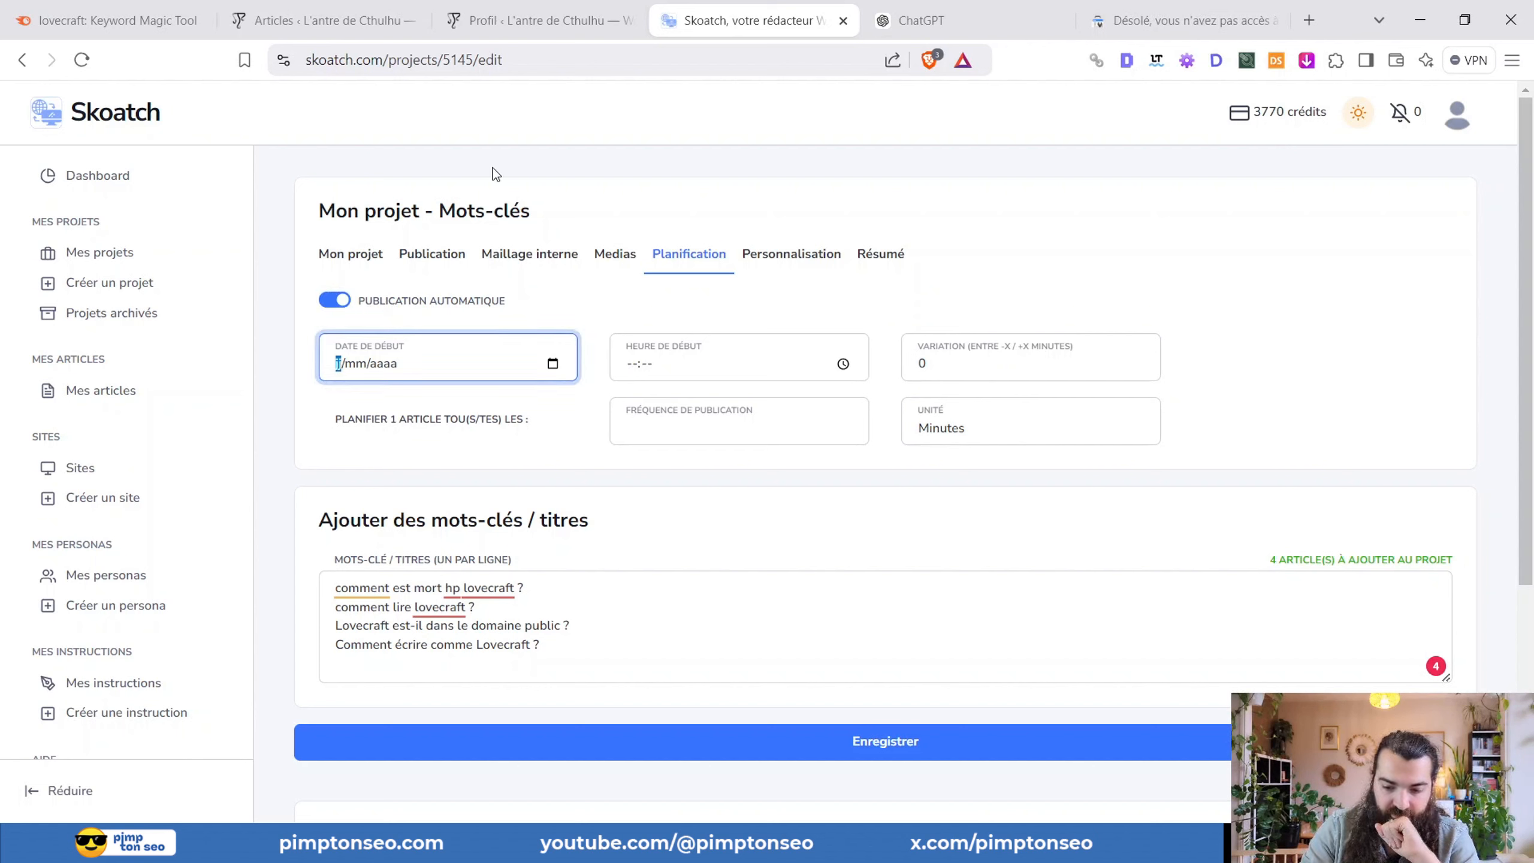
{"action": "type", "text": "24/"}
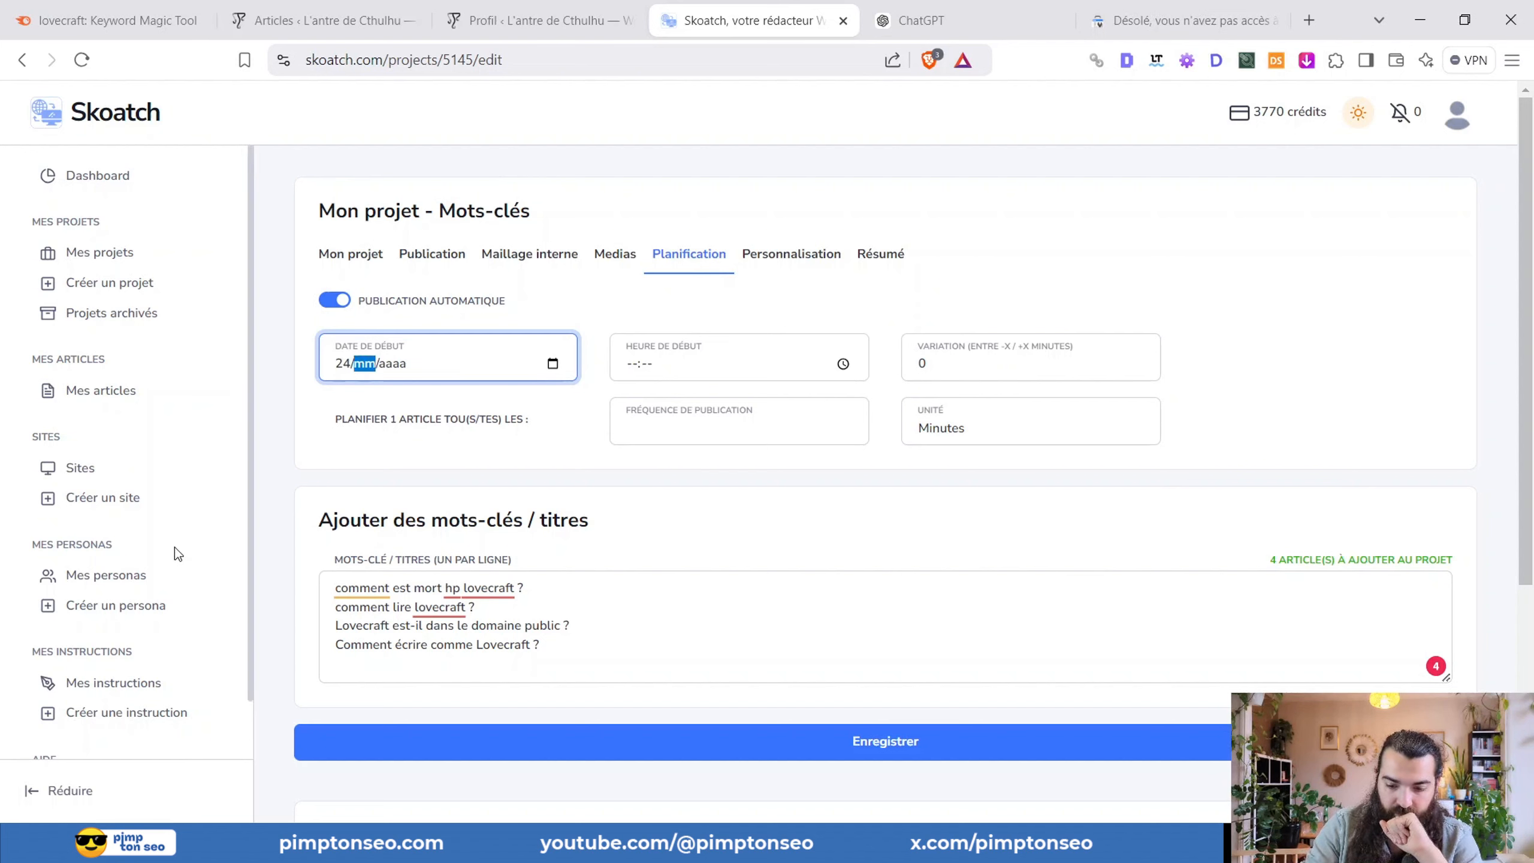
{"action": "type", "text": "11/2024"}
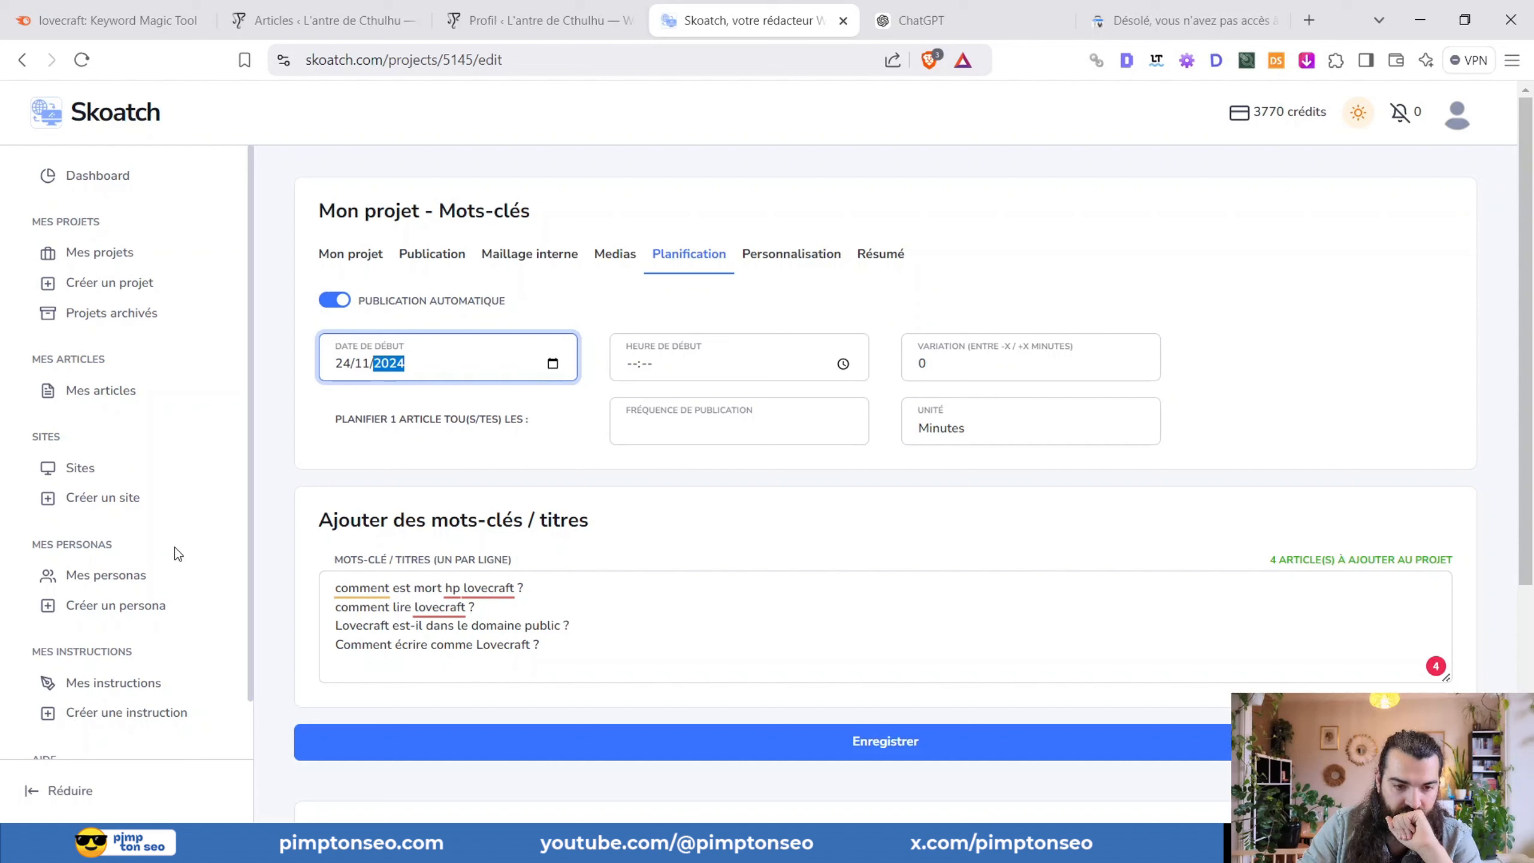
{"action": "left_click", "coordinate": [633, 365]}
{"action": "type", "text": "09:"}
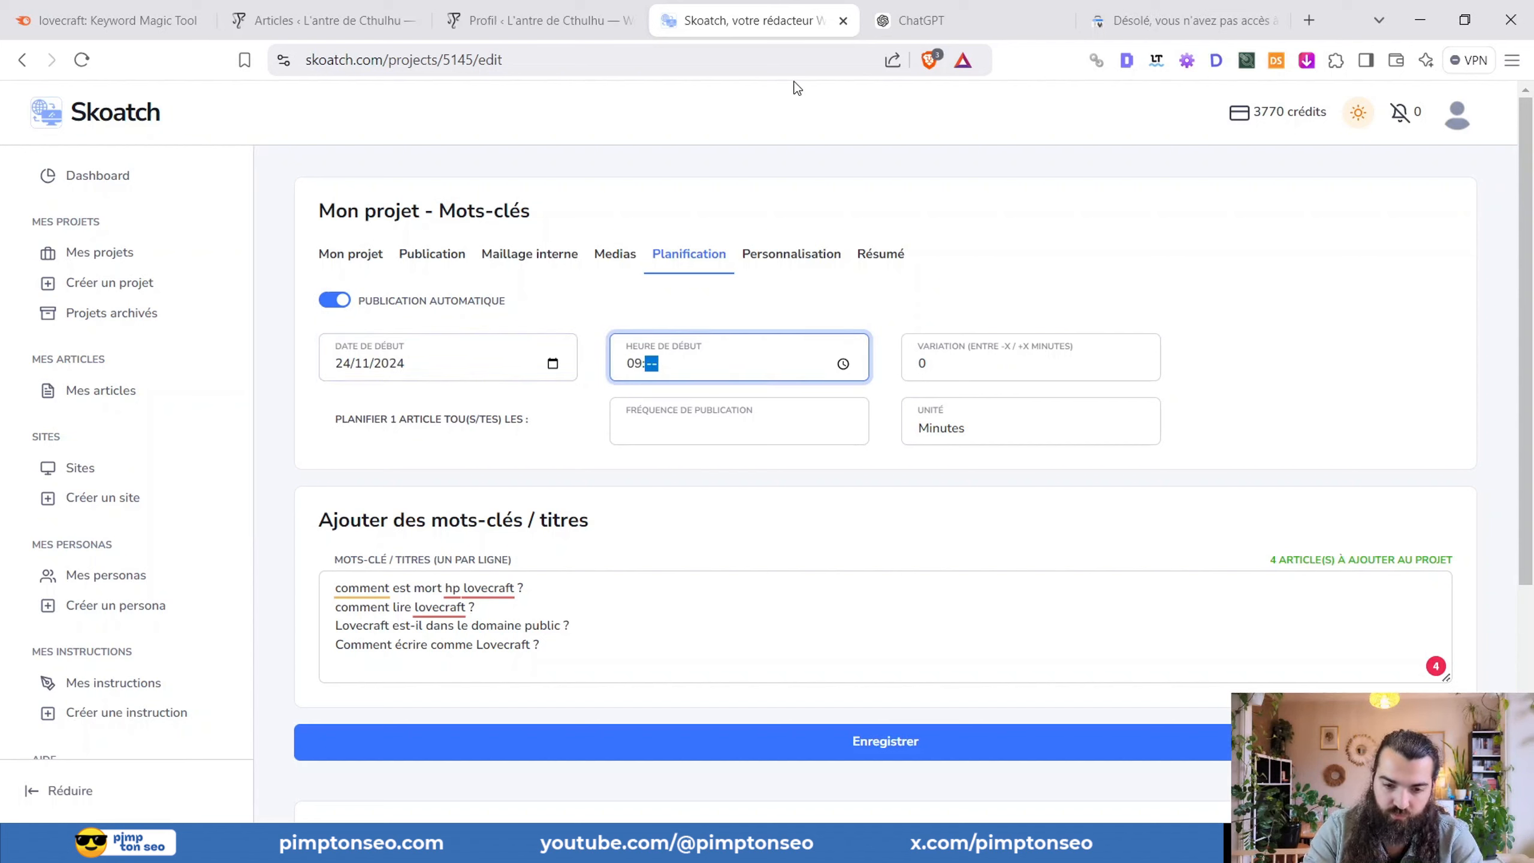
{"action": "type", "text": "00"}
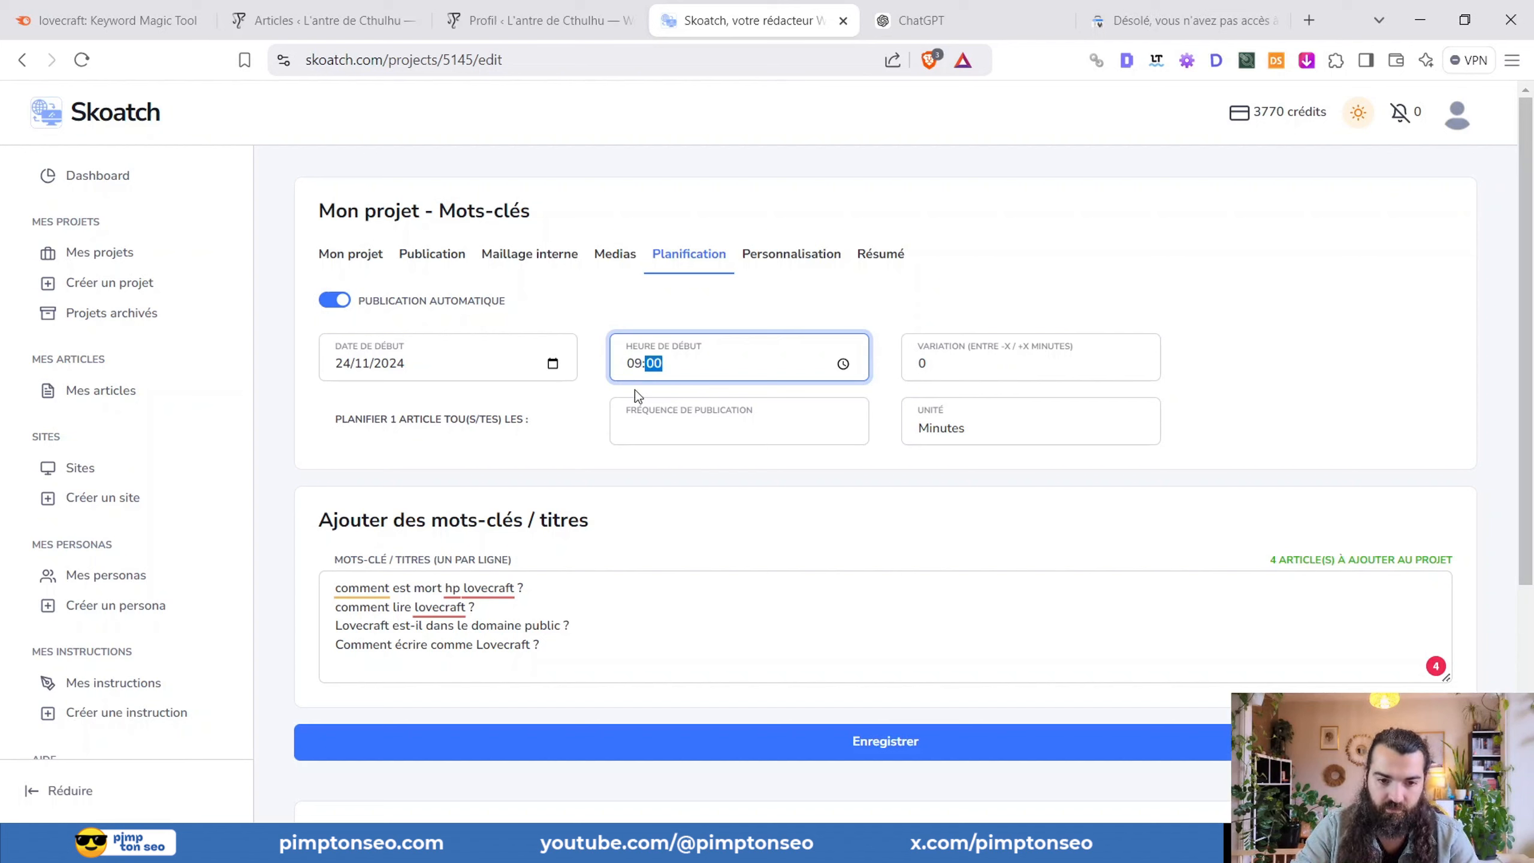
{"action": "key", "text": "Tab"}
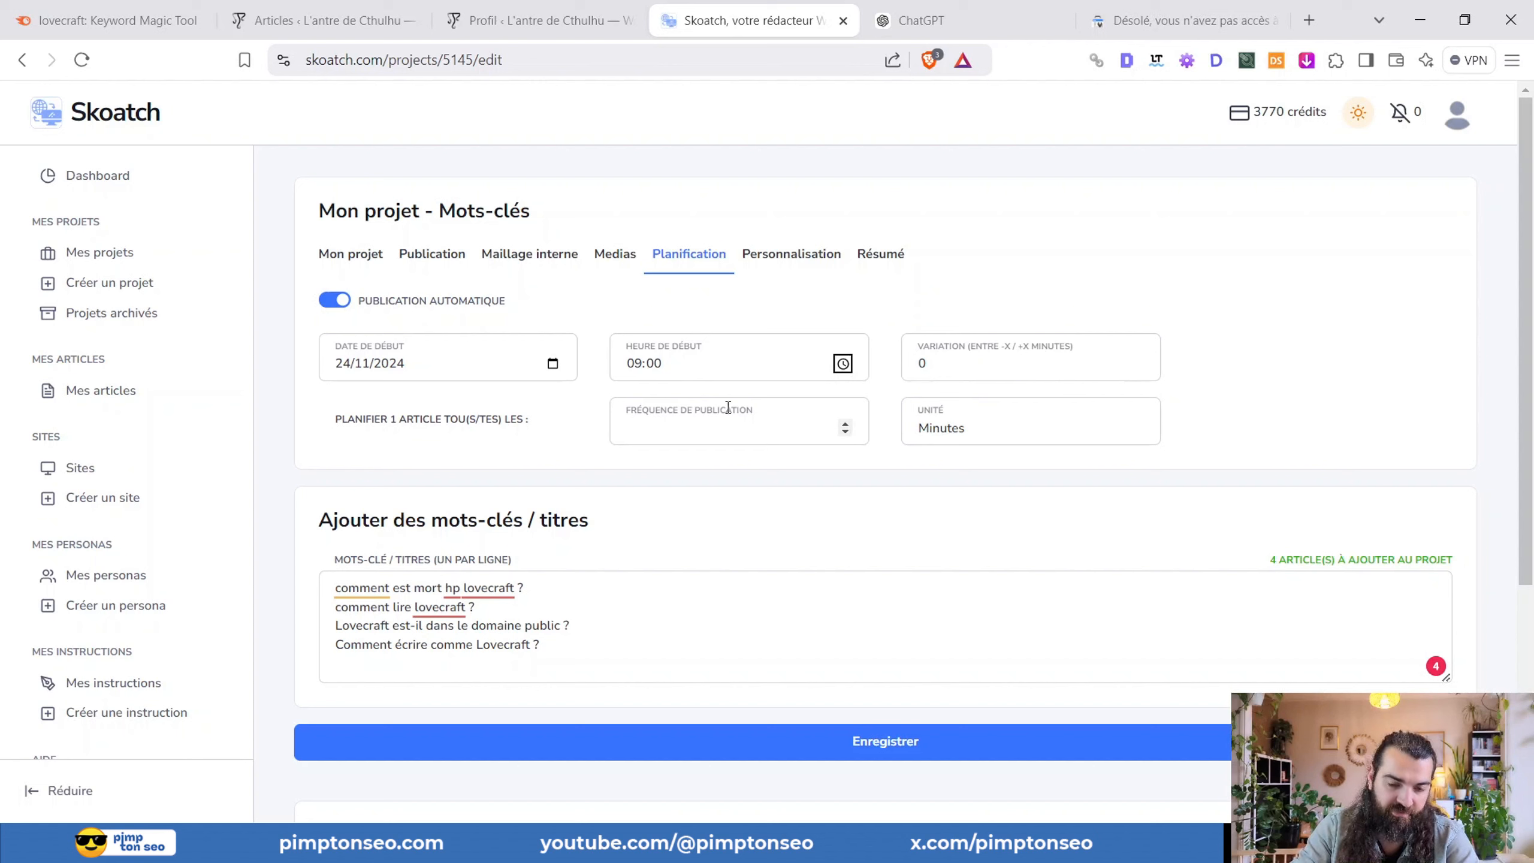
{"action": "left_click", "coordinate": [1190, 378]}
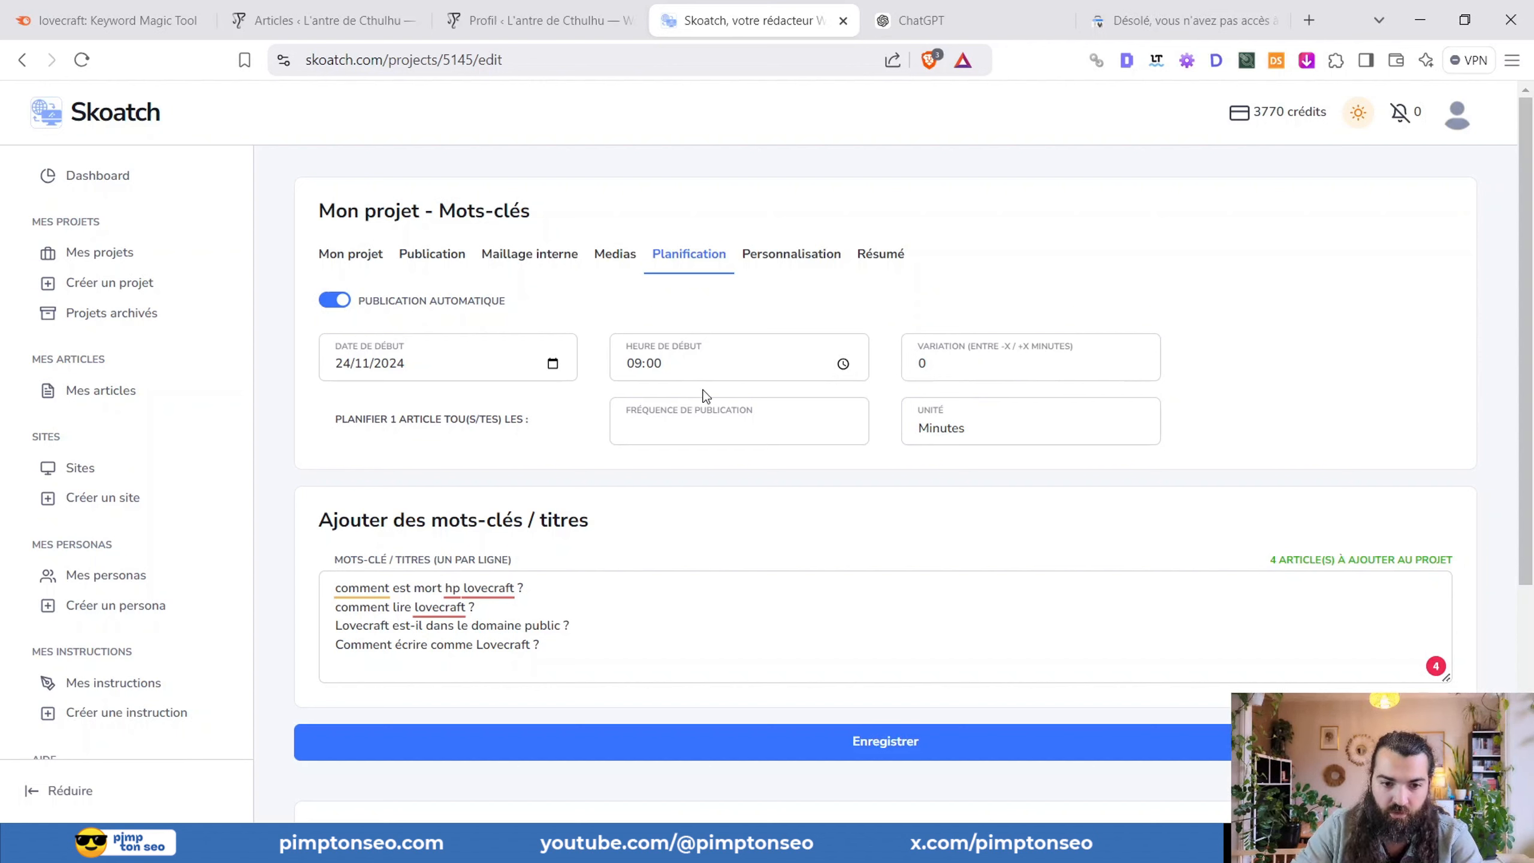
- Set the publication time variation to 30 minutes
{"action": "left_click_drag", "start_coordinate": [952, 383], "coordinate": [877, 369]}
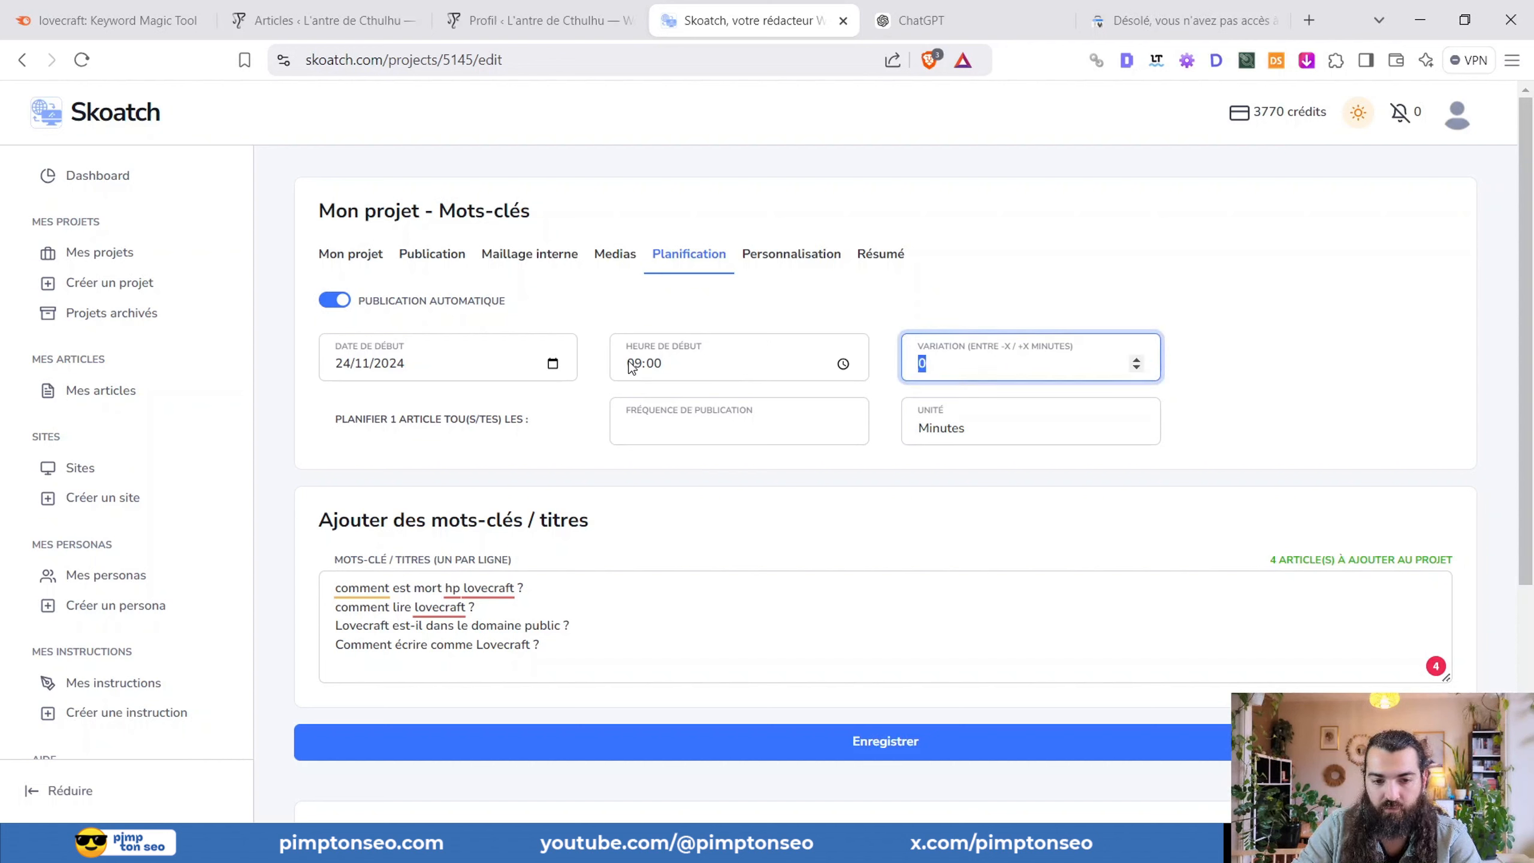
{"action": "type", "text": "30"}
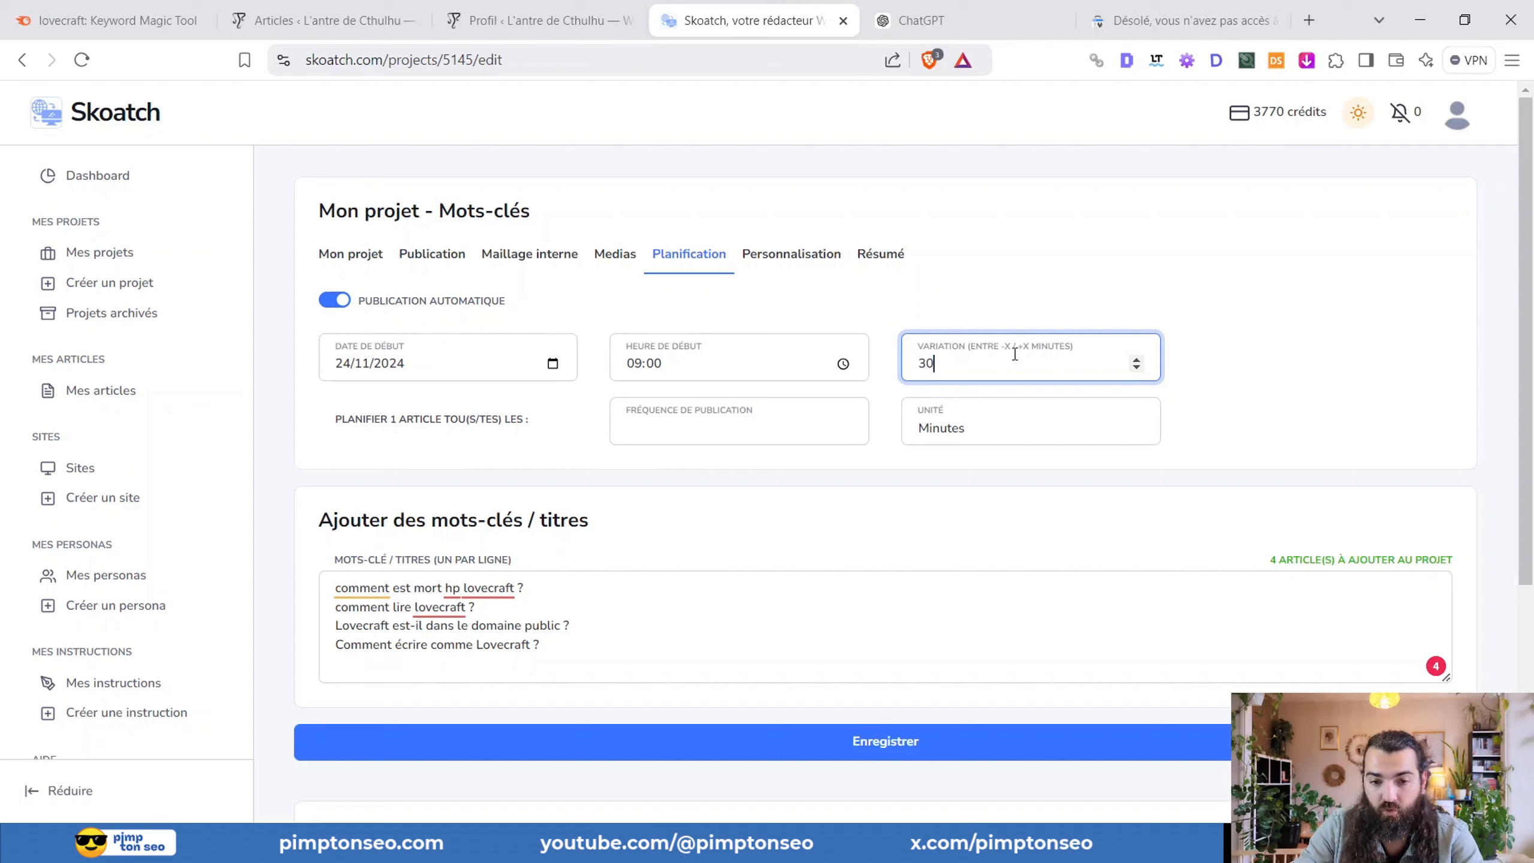
{"action": "left_click", "coordinate": [1046, 242]}
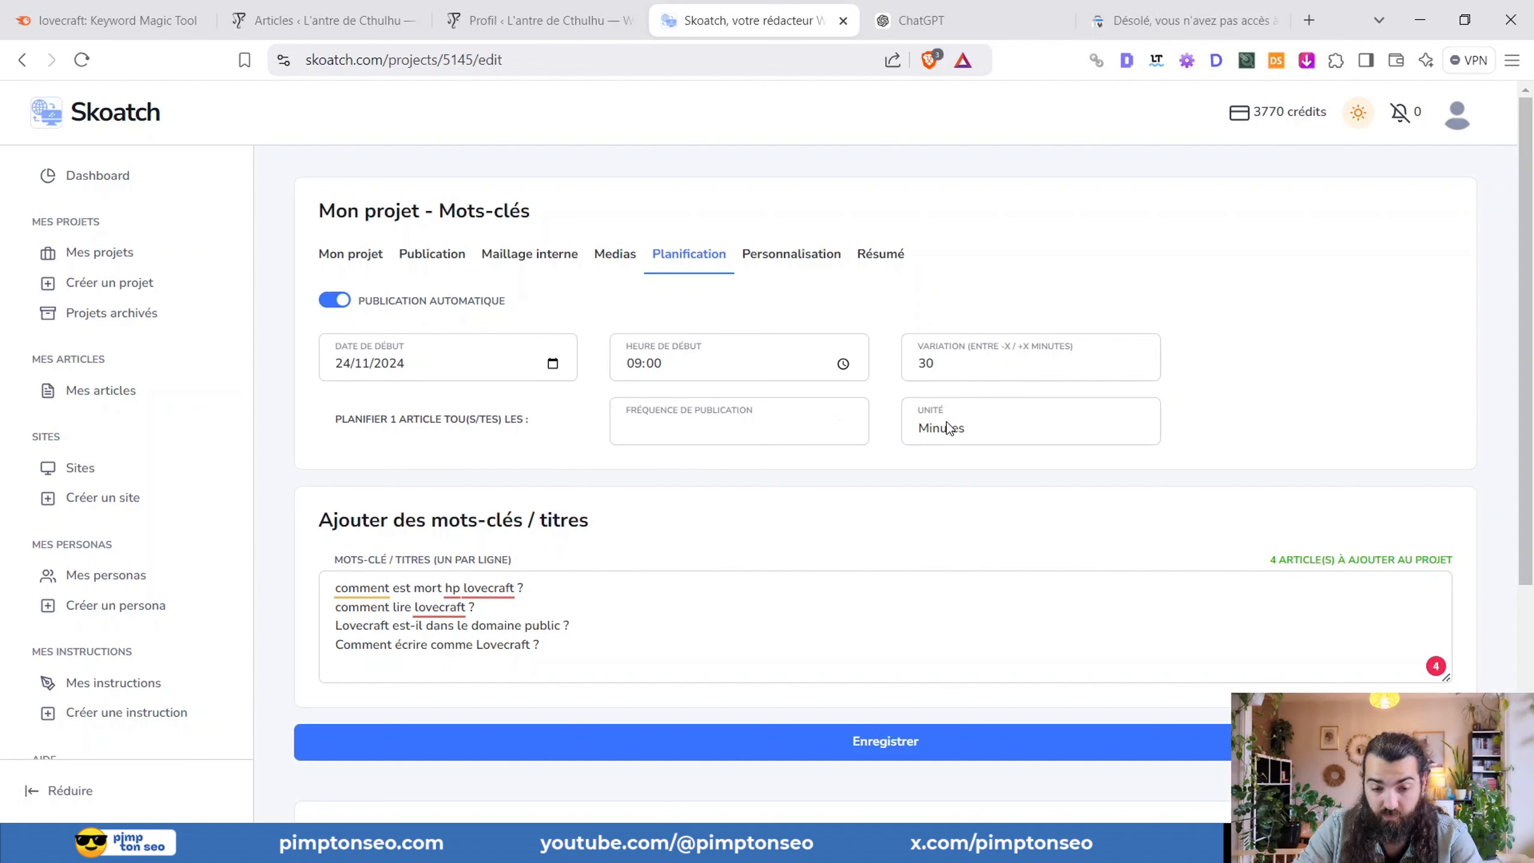
- Schedule one article every 1 day by setting the publication frequency to 1 and the unit to Jours
{"action": "left_click", "coordinate": [735, 429]}
{"action": "type", "text": "1"}
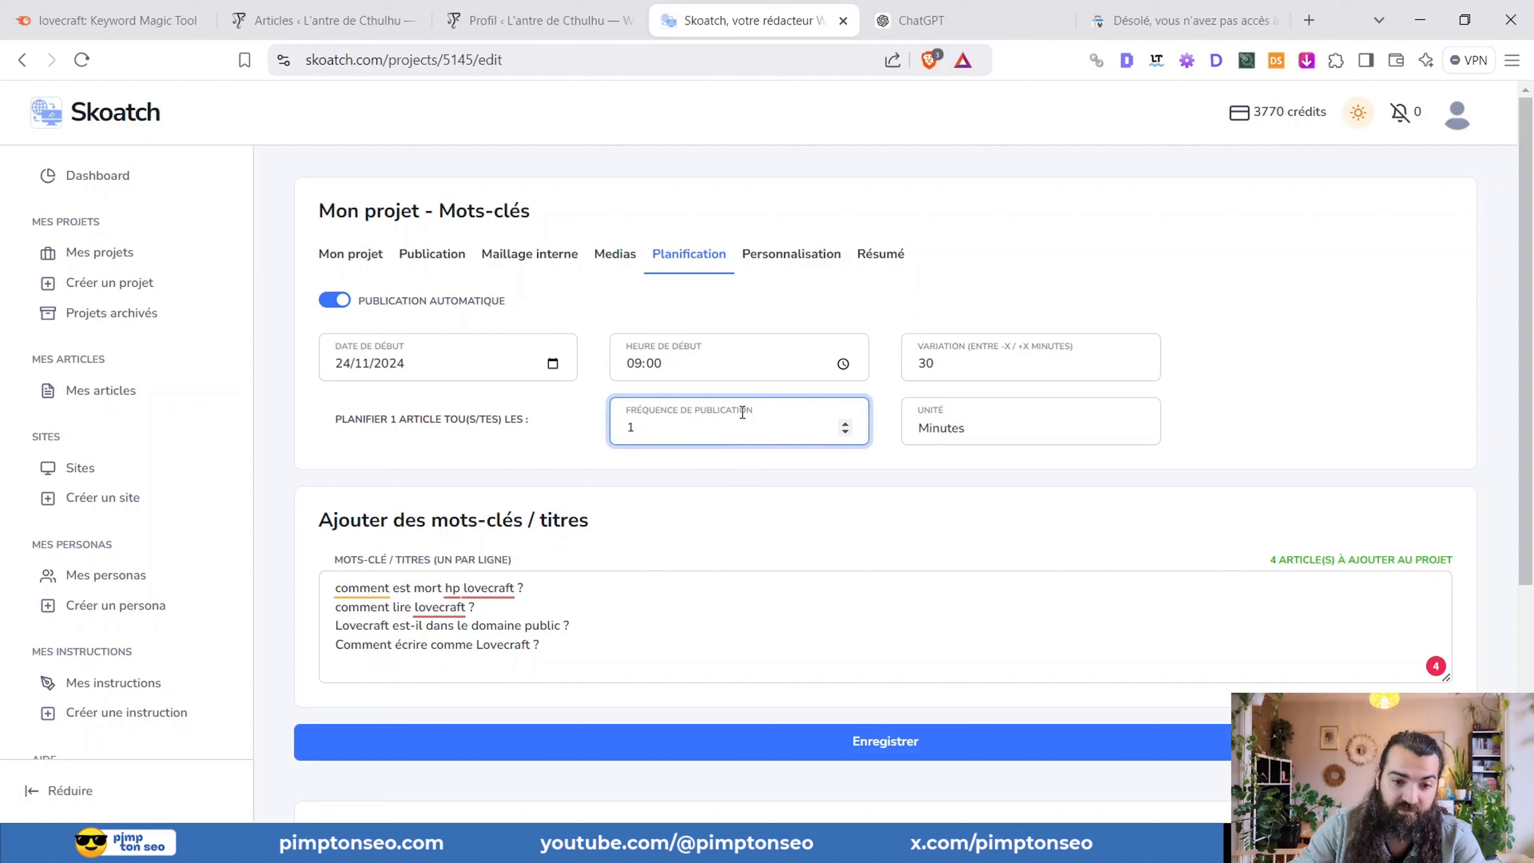
{"action": "left_click", "coordinate": [981, 430]}
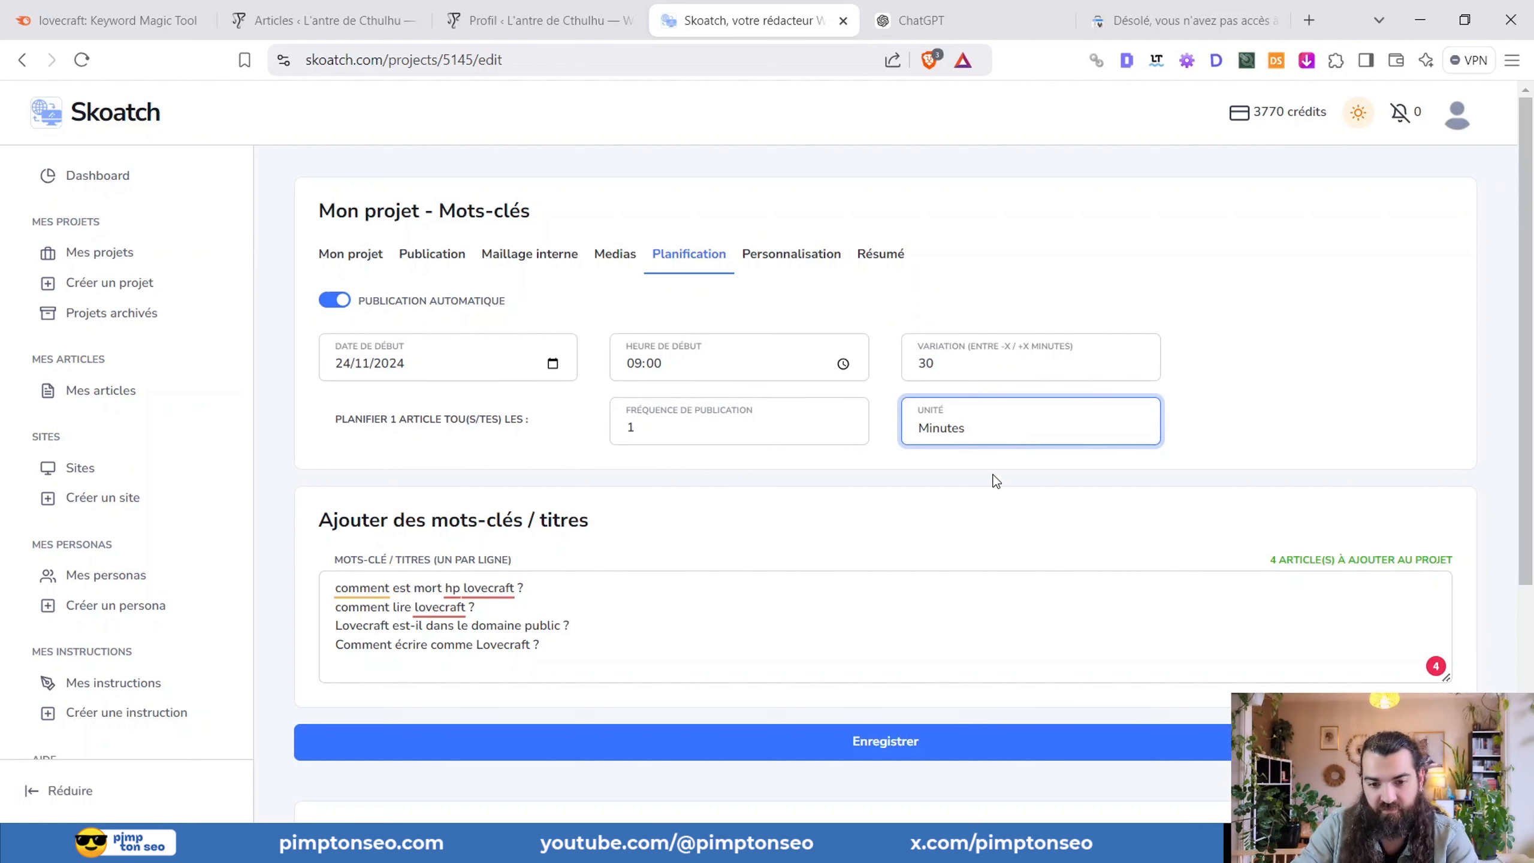
{"action": "left_click", "coordinate": [940, 503]}
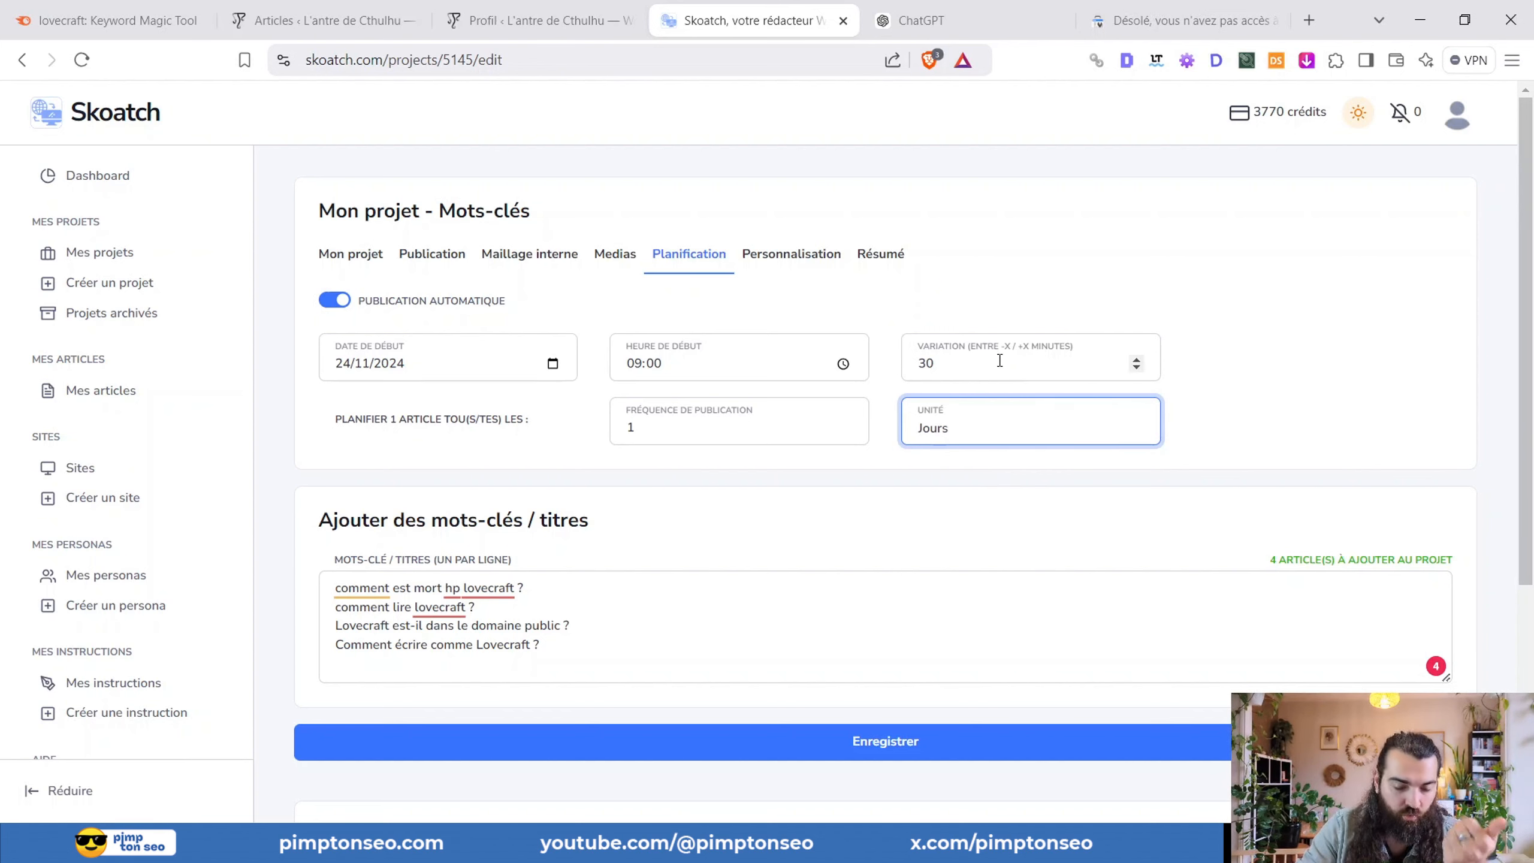
{"action": "left_click", "coordinate": [702, 393]}
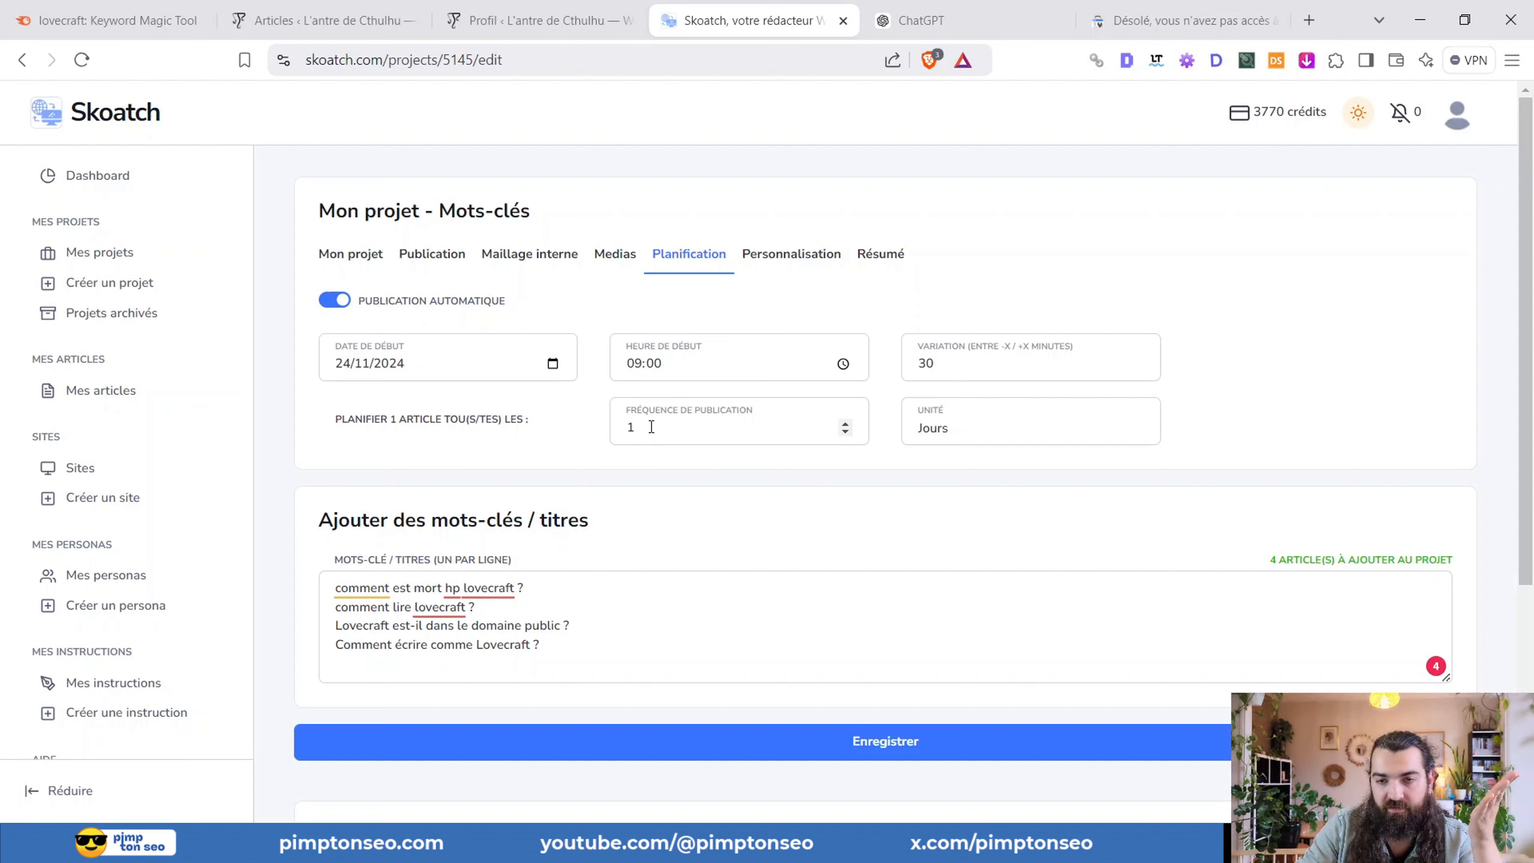
- Change the publication schedule to one article every 12 hours
{"action": "double_click", "coordinate": [651, 426]}
{"action": "type", "text": "12"}
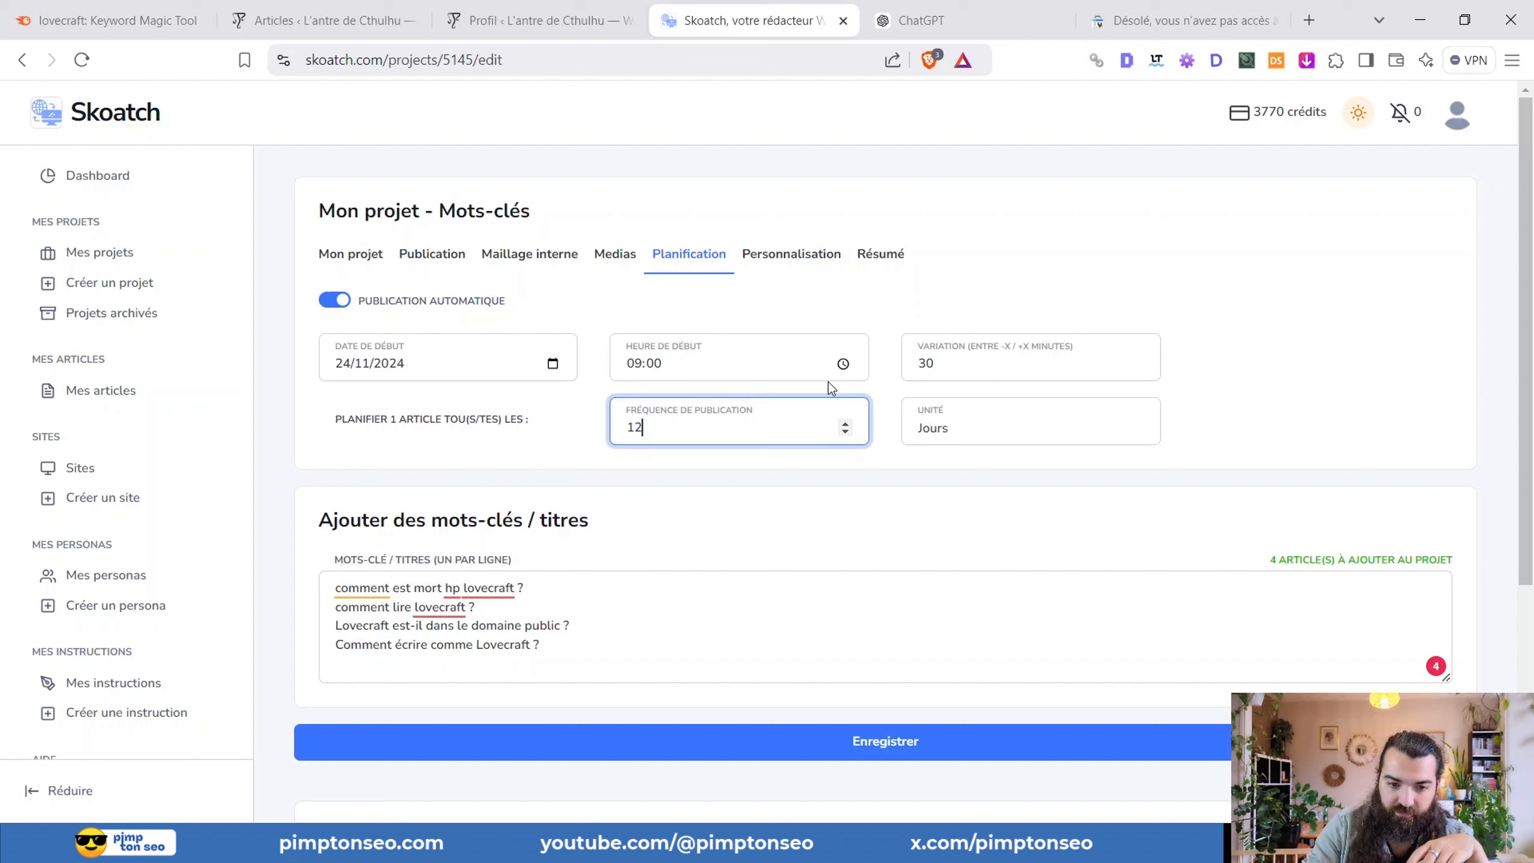
{"action": "key", "text": "Tab"}
{"action": "left_click", "coordinate": [939, 482]}
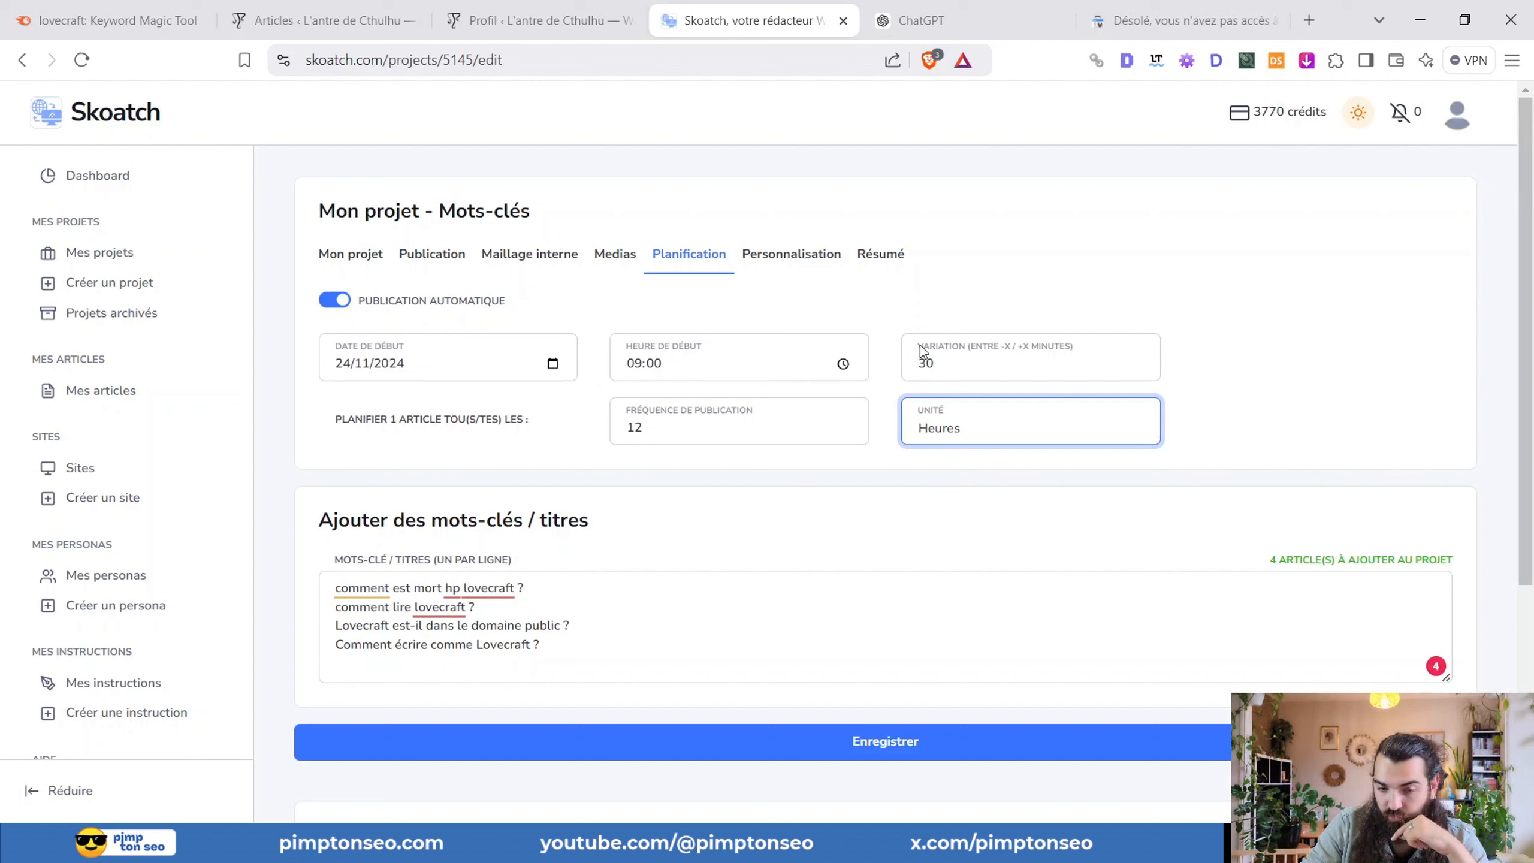
{"action": "left_click", "coordinate": [1256, 364]}
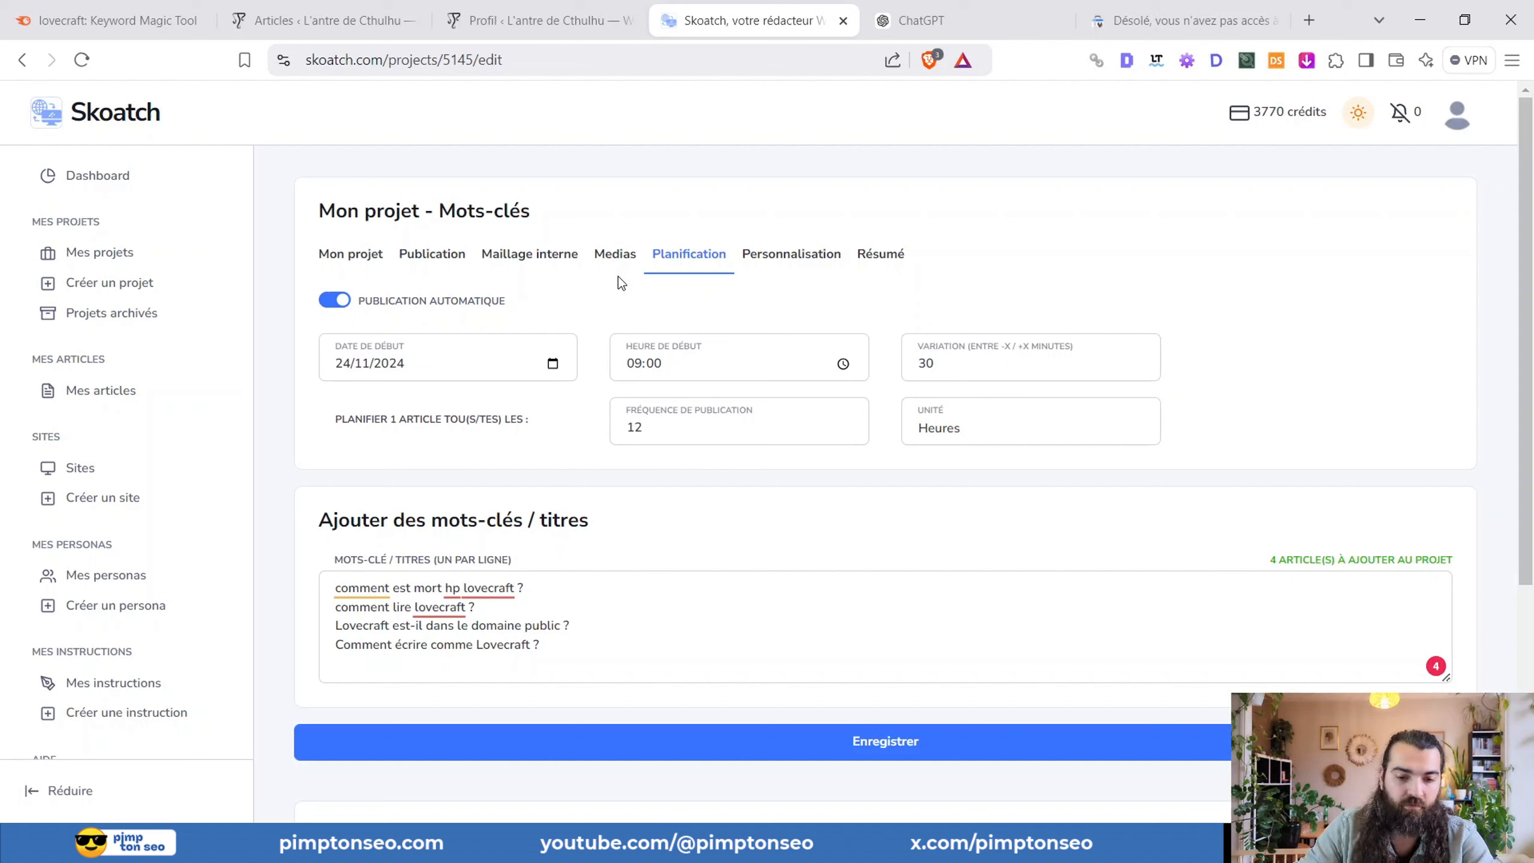
- Return the publication schedule to one article every 1 day and set the start date to 19/11/2024
{"action": "left_click", "coordinate": [961, 435]}
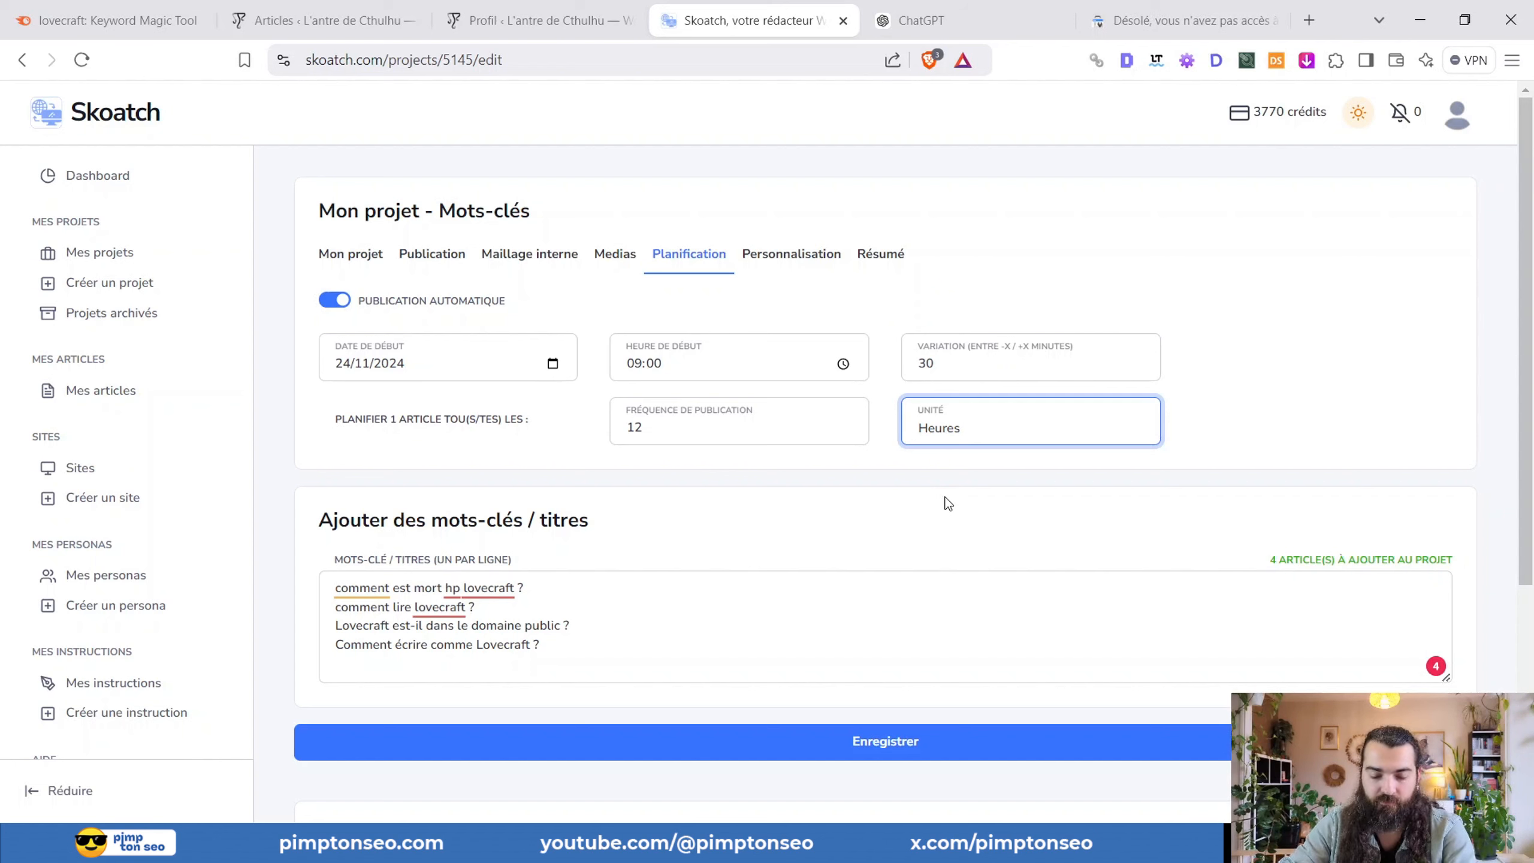
{"action": "left_click", "coordinate": [1071, 346]}
{"action": "key", "text": "Tab"}
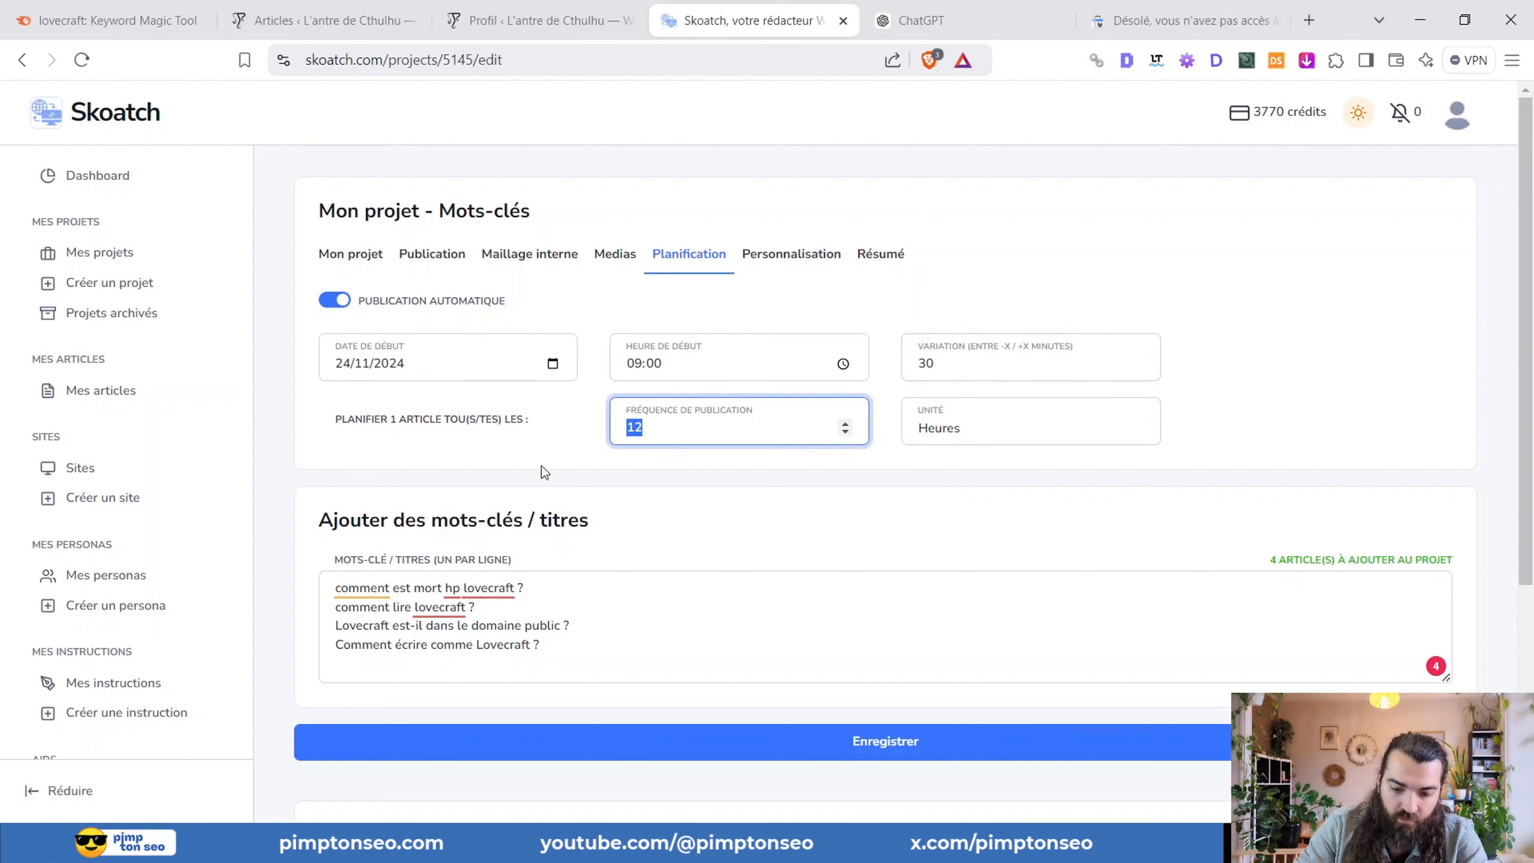
{"action": "type", "text": "1"}
{"action": "left_click", "coordinate": [1020, 429]}
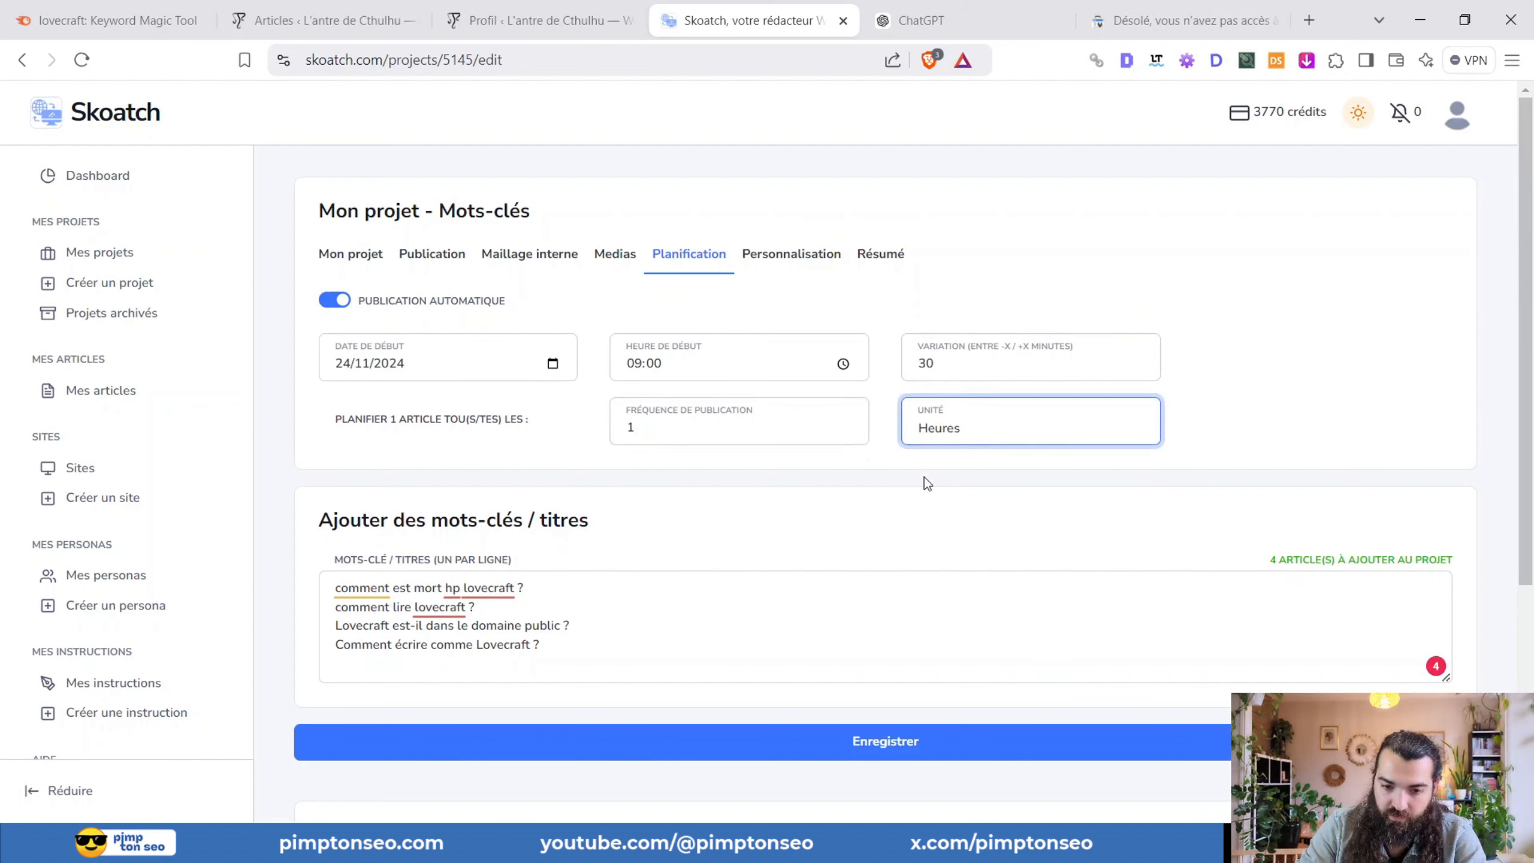
{"action": "key", "text": "Down"}
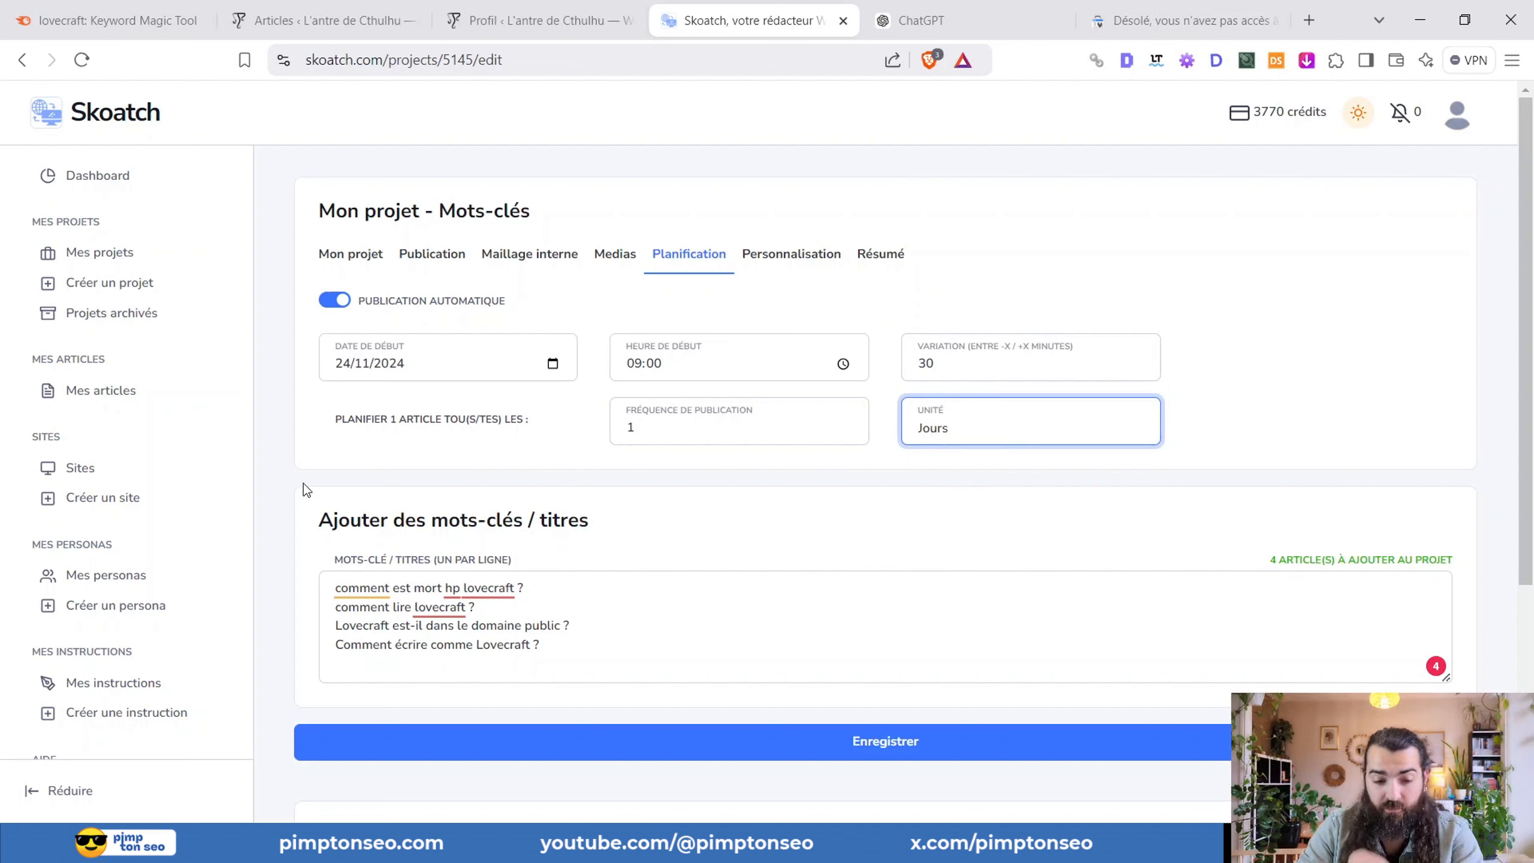
{"action": "left_click", "coordinate": [354, 369]}
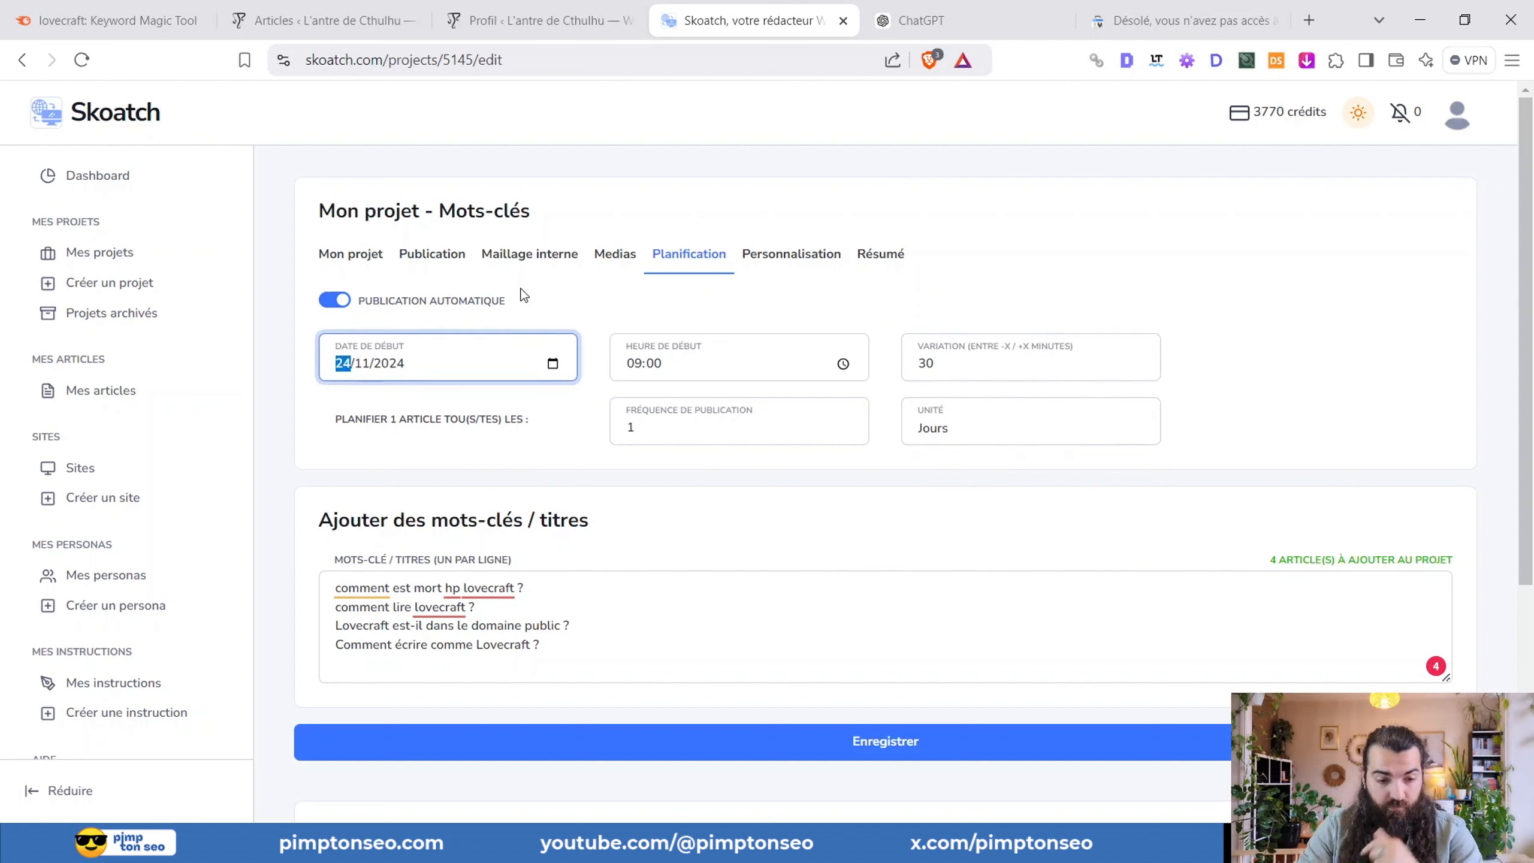
{"action": "type", "text": "19"}
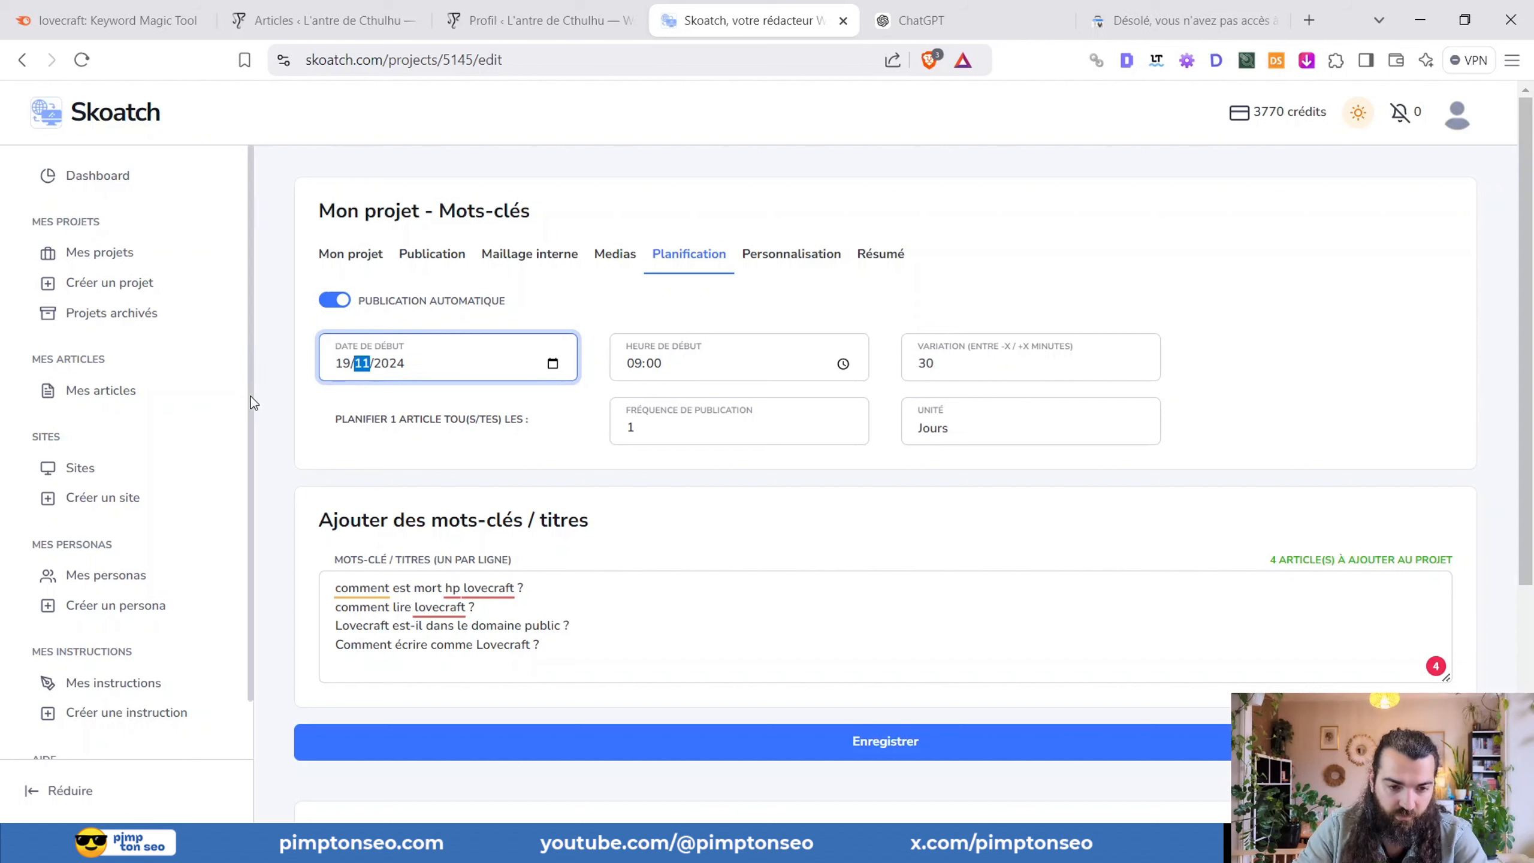
- Assign the custom instruction "Intro mystérieuse" to the articles in the project's personalisation settings
{"action": "left_click", "coordinate": [1296, 405]}
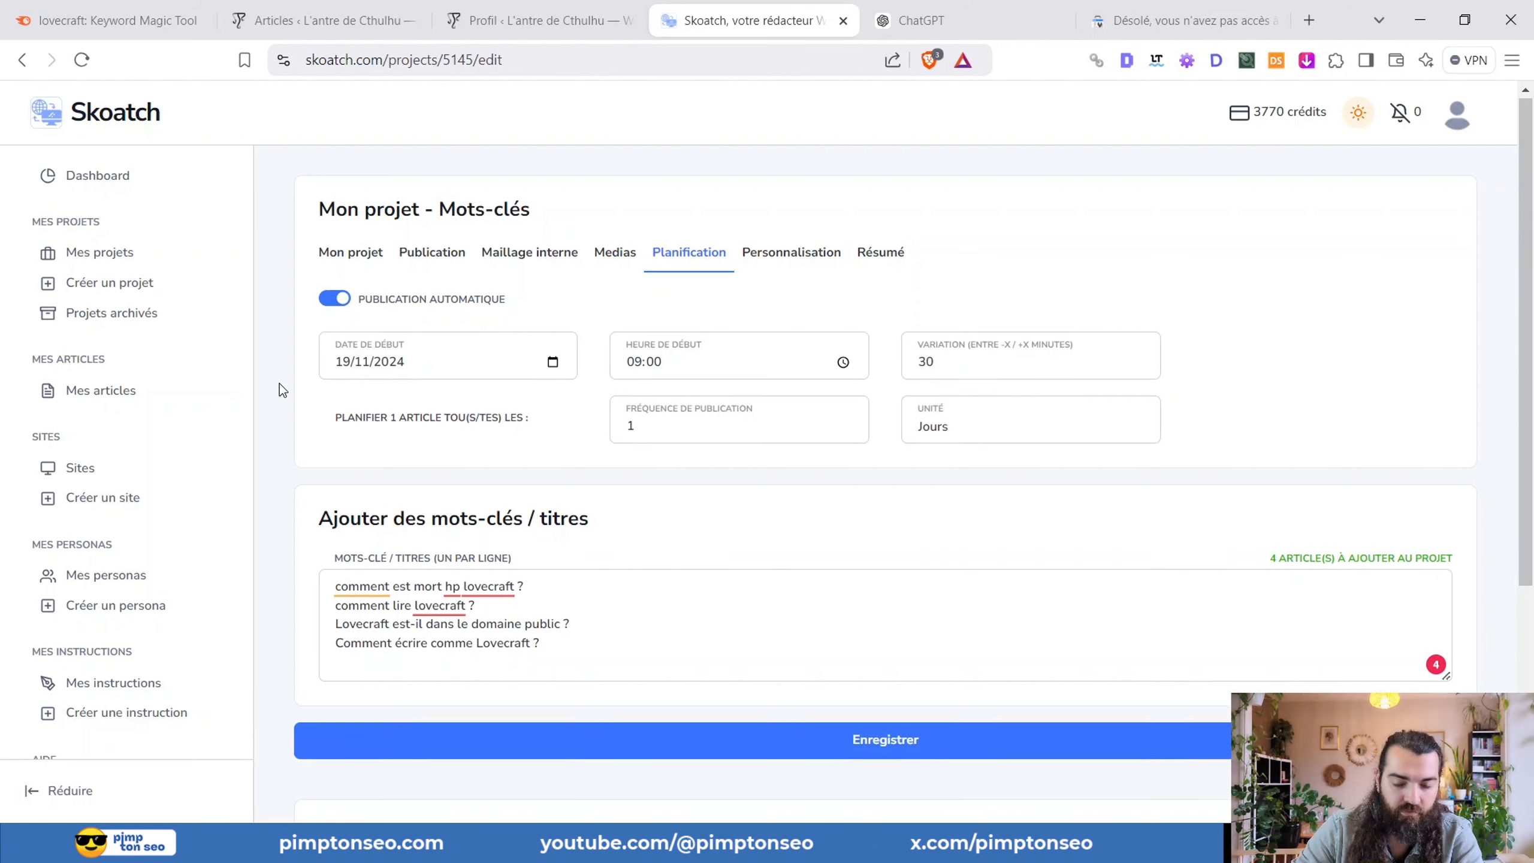
{"action": "scroll", "coordinate": [279, 384], "scroll_direction": "down", "scroll_amount": 3}
{"action": "scroll", "coordinate": [279, 383], "scroll_direction": "up", "scroll_amount": 3}
{"action": "left_click", "coordinate": [772, 259]}
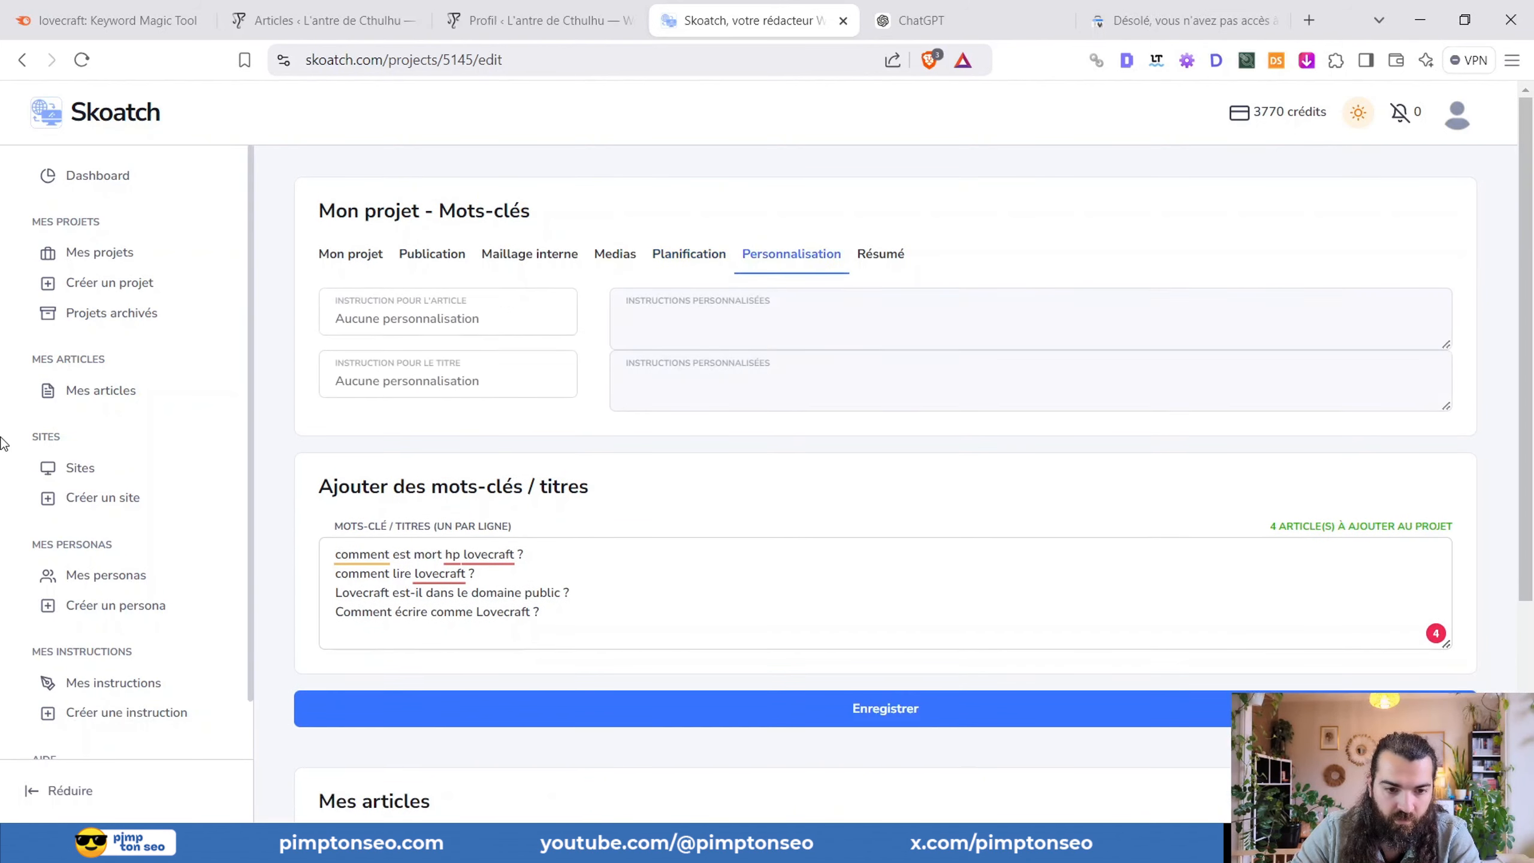
{"action": "left_click", "coordinate": [457, 325]}
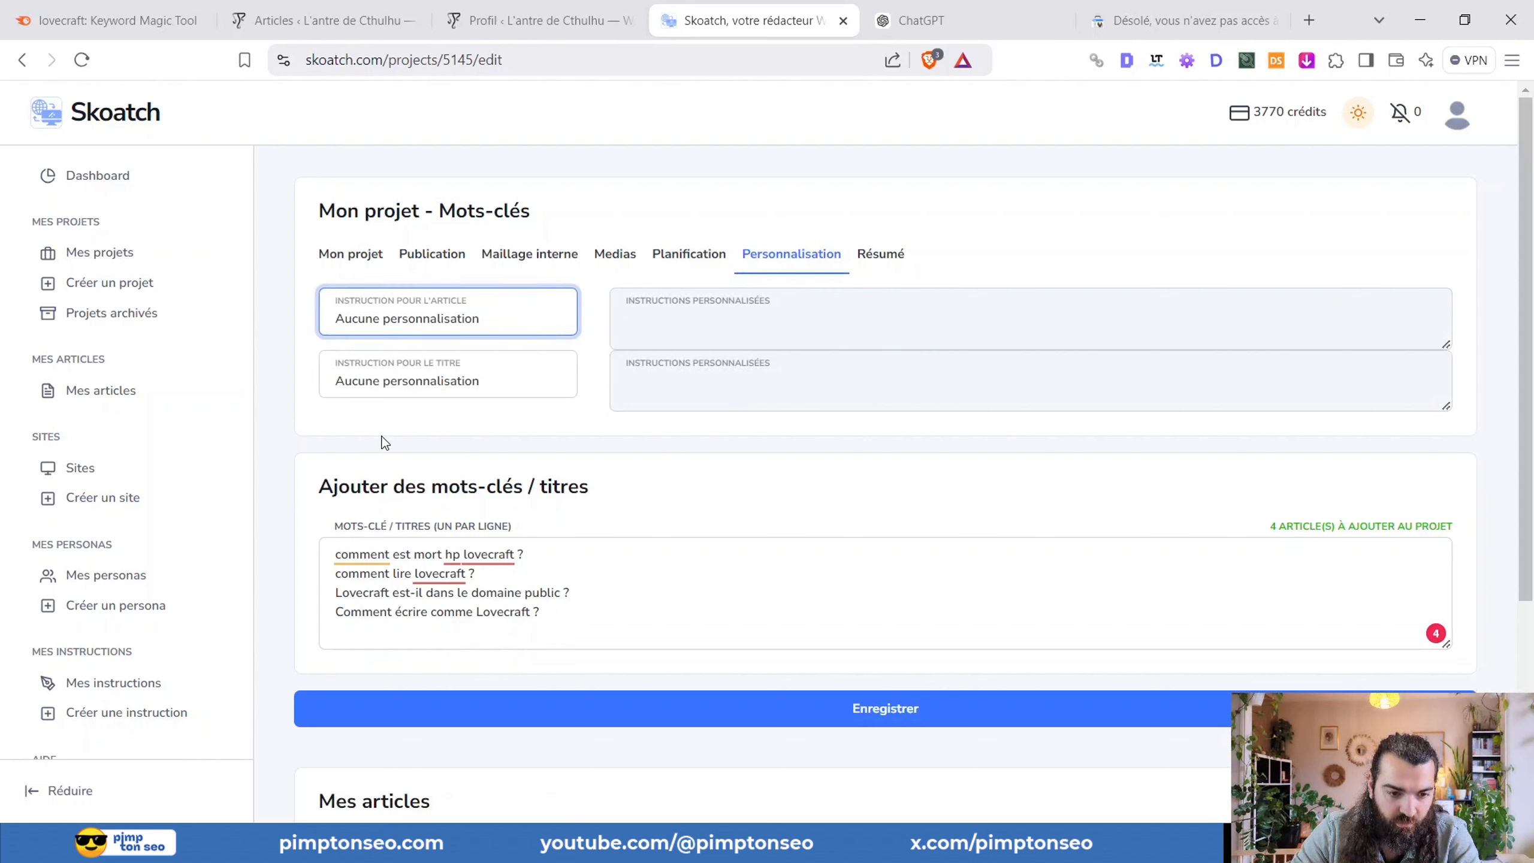
{"action": "key", "text": "Down"}
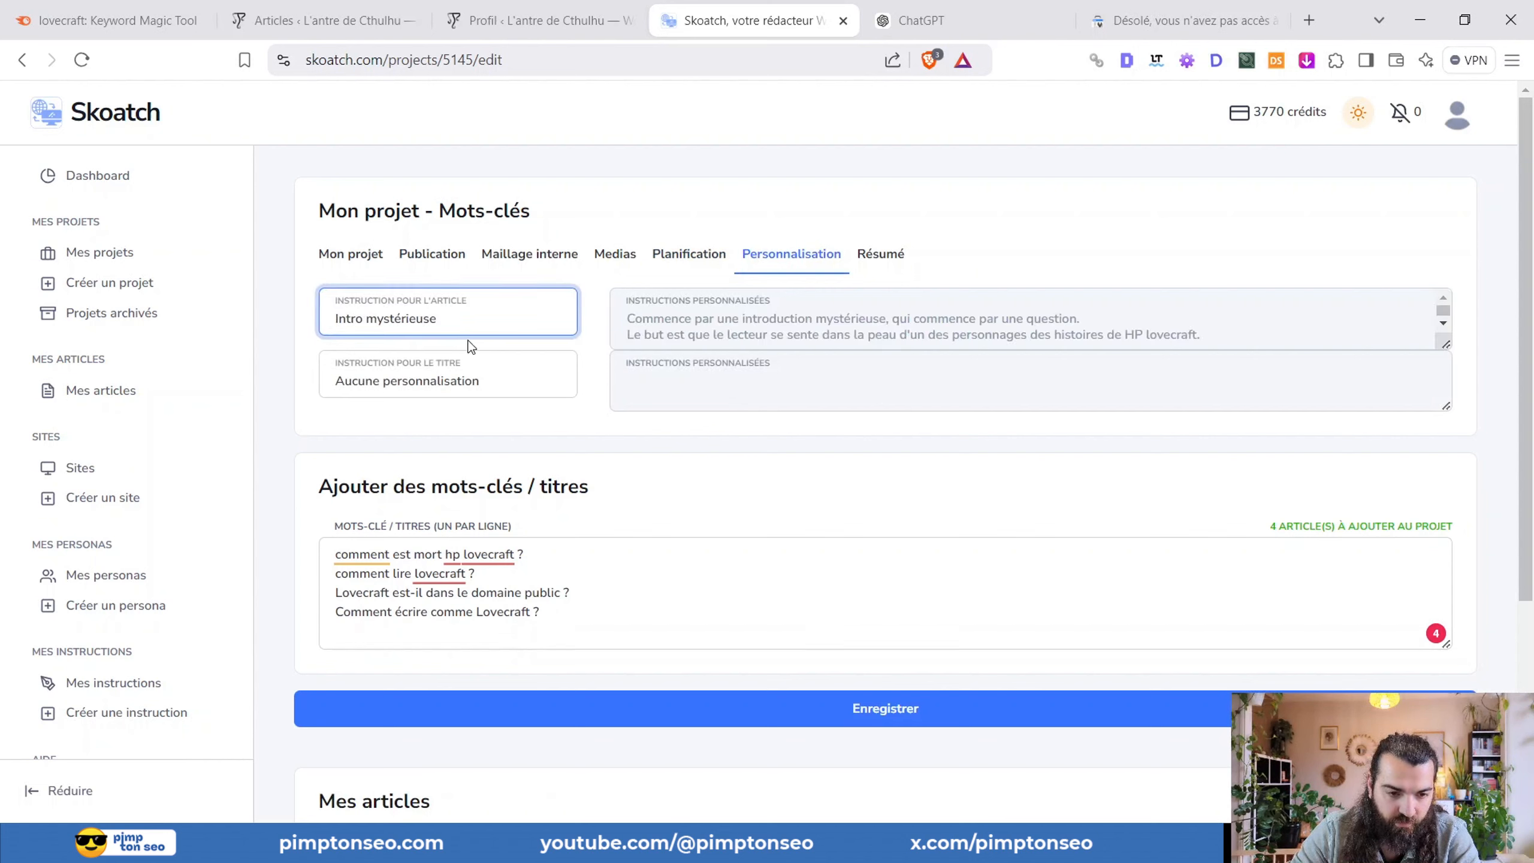
{"action": "left_click", "coordinate": [431, 388]}
{"action": "left_click", "coordinate": [767, 393]}
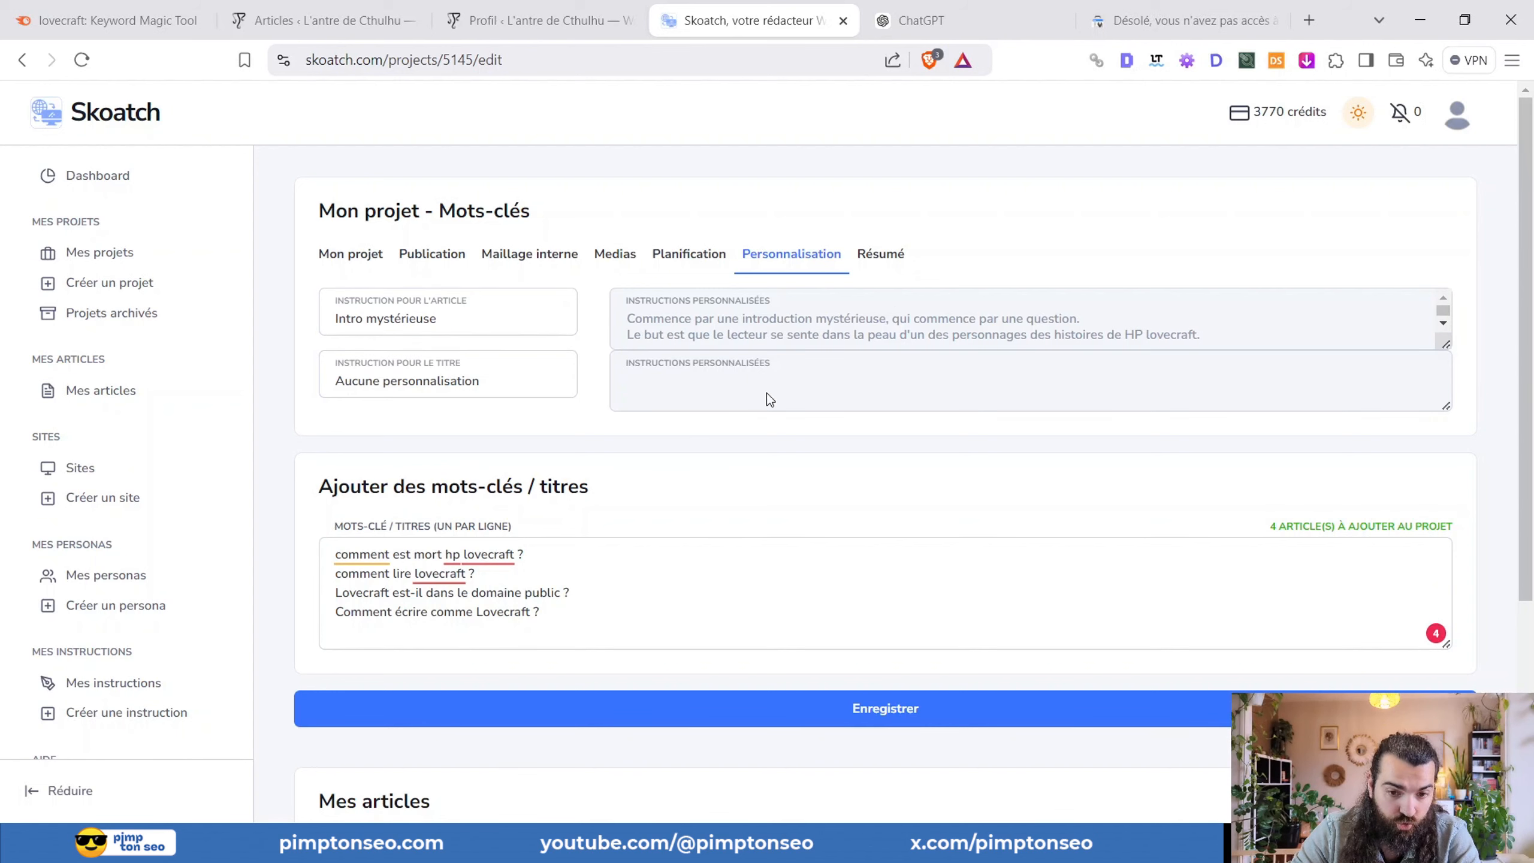
- Enable the synthesis table with emojis as the article summary type
{"action": "left_click", "coordinate": [867, 261]}
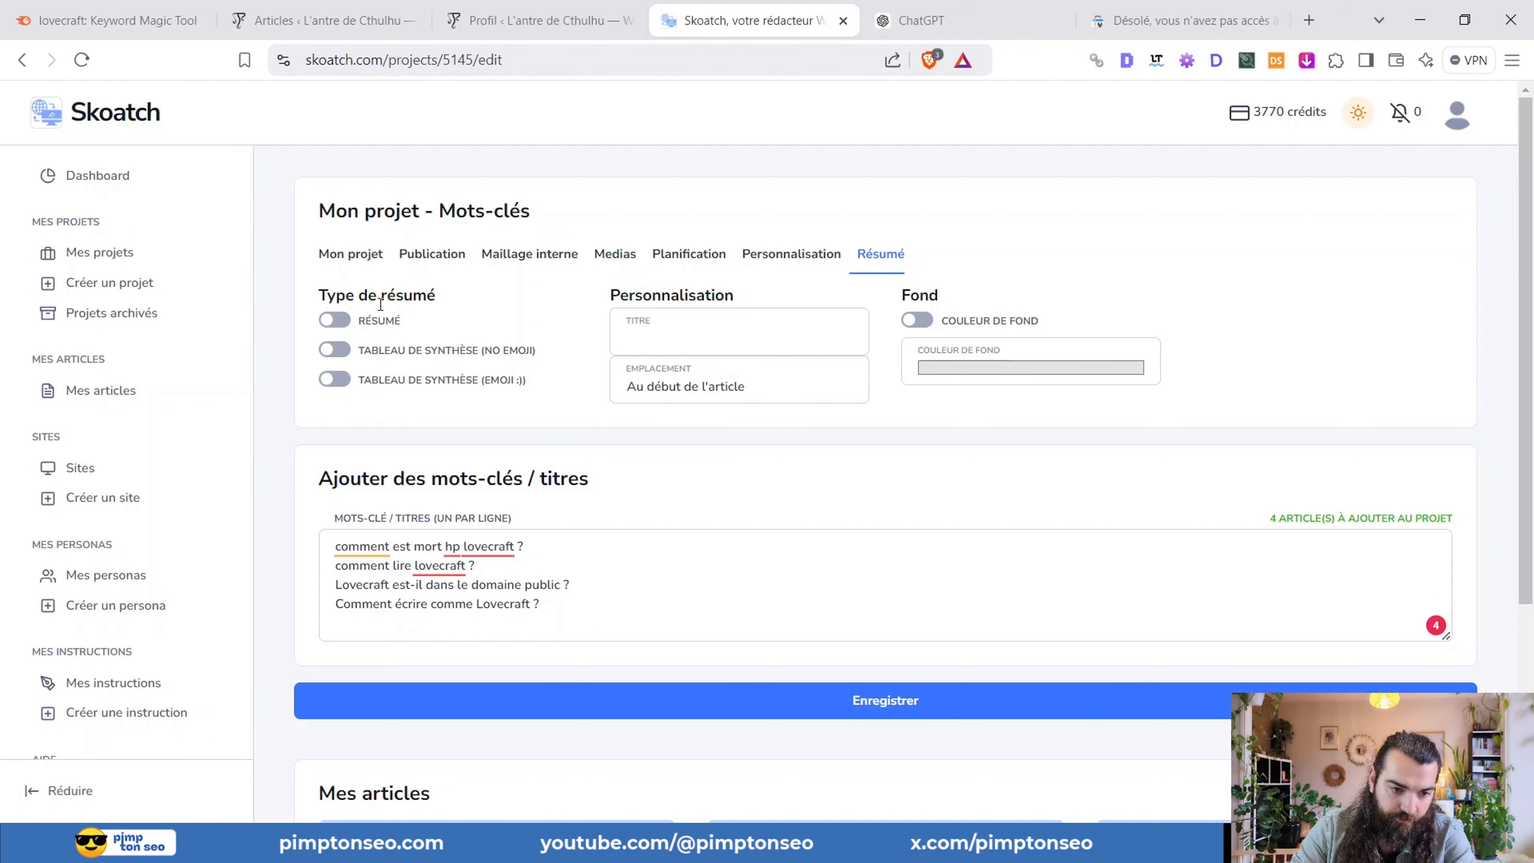
{"action": "left_click", "coordinate": [331, 322]}
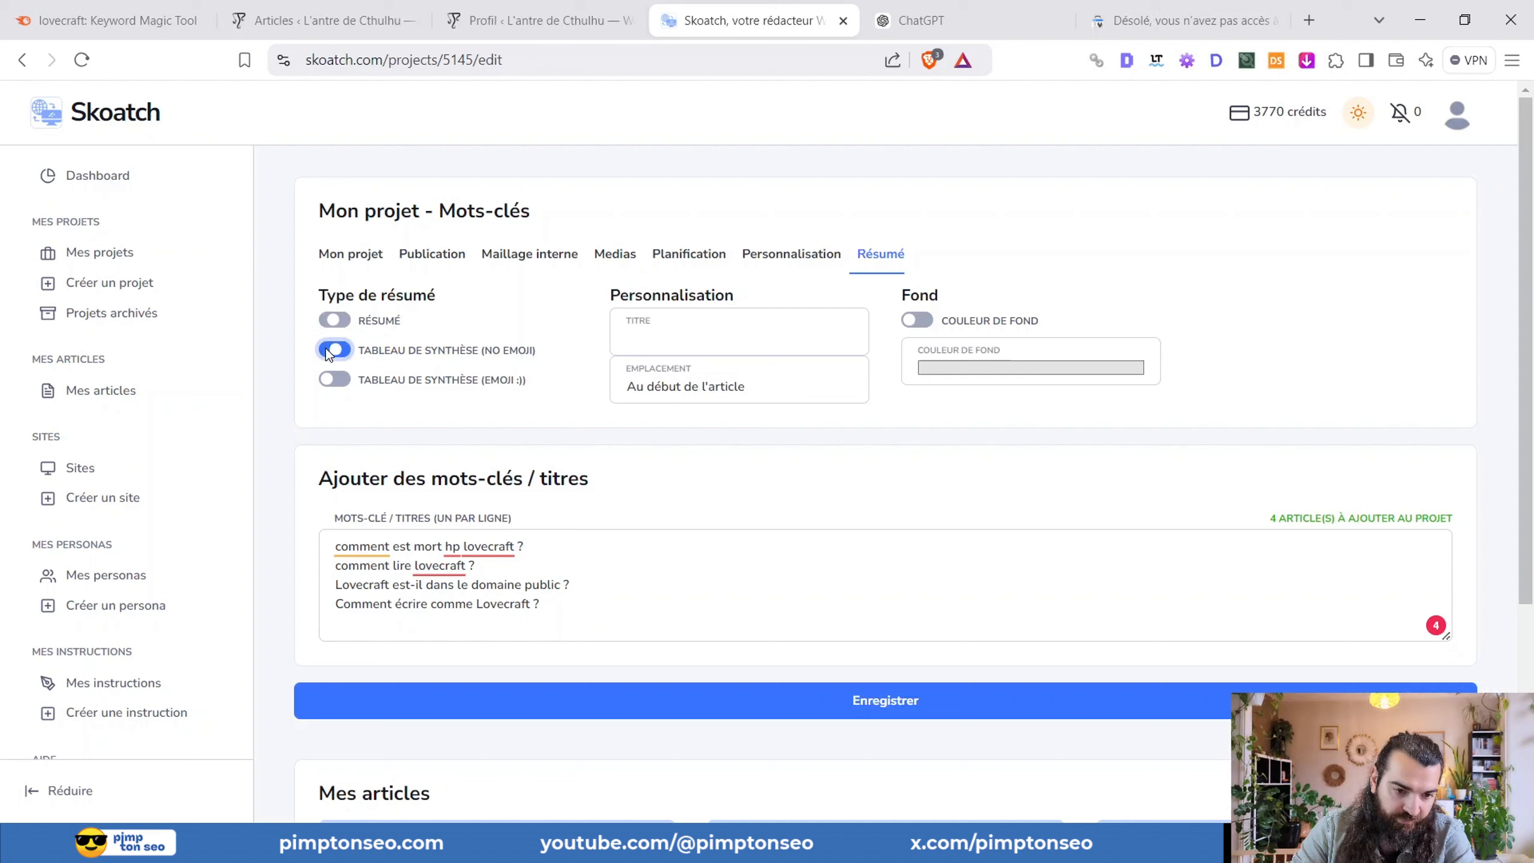
{"action": "left_click", "coordinate": [333, 379]}
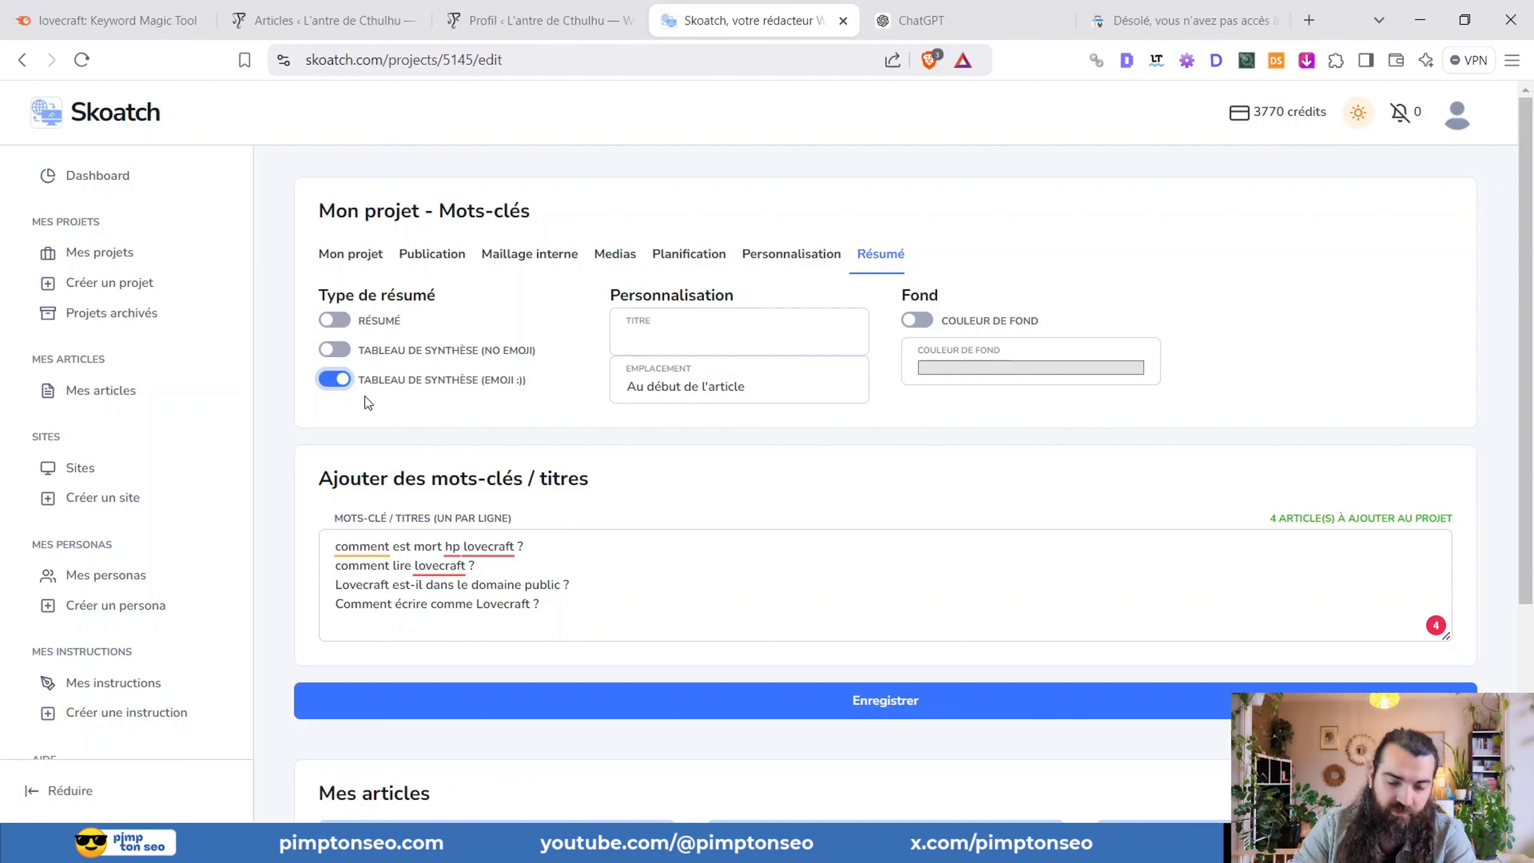
- Examine the "L'article en bref" summary table in the published example article, and return to the Skoatch project
{"action": "mouse_move", "coordinate": [371, 354]}
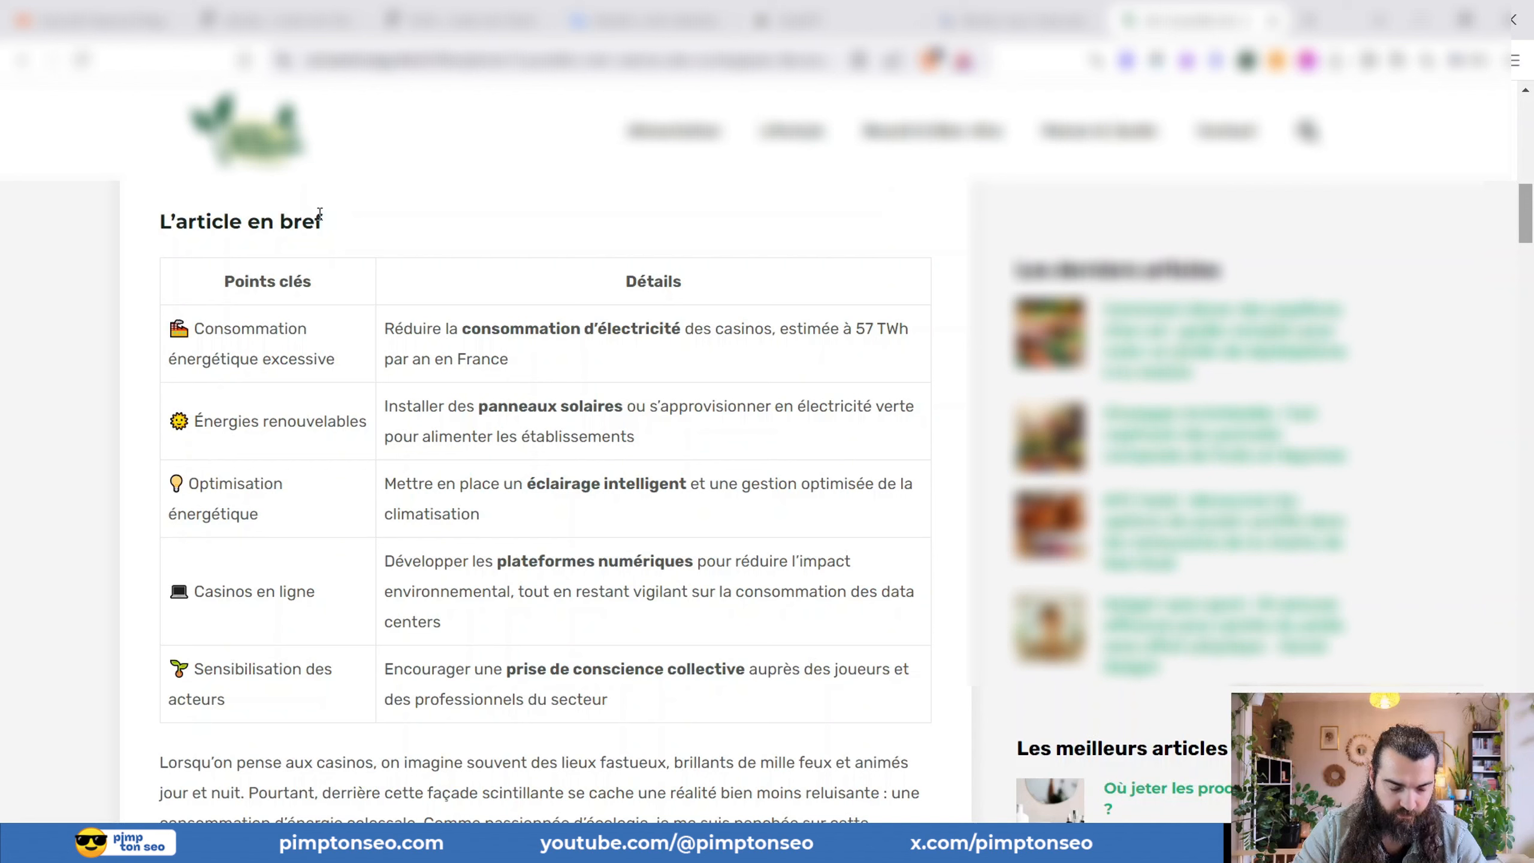
{"action": "left_click_drag", "start_coordinate": [317, 220], "coordinate": [189, 222]}
{"action": "left_click", "coordinate": [188, 227]}
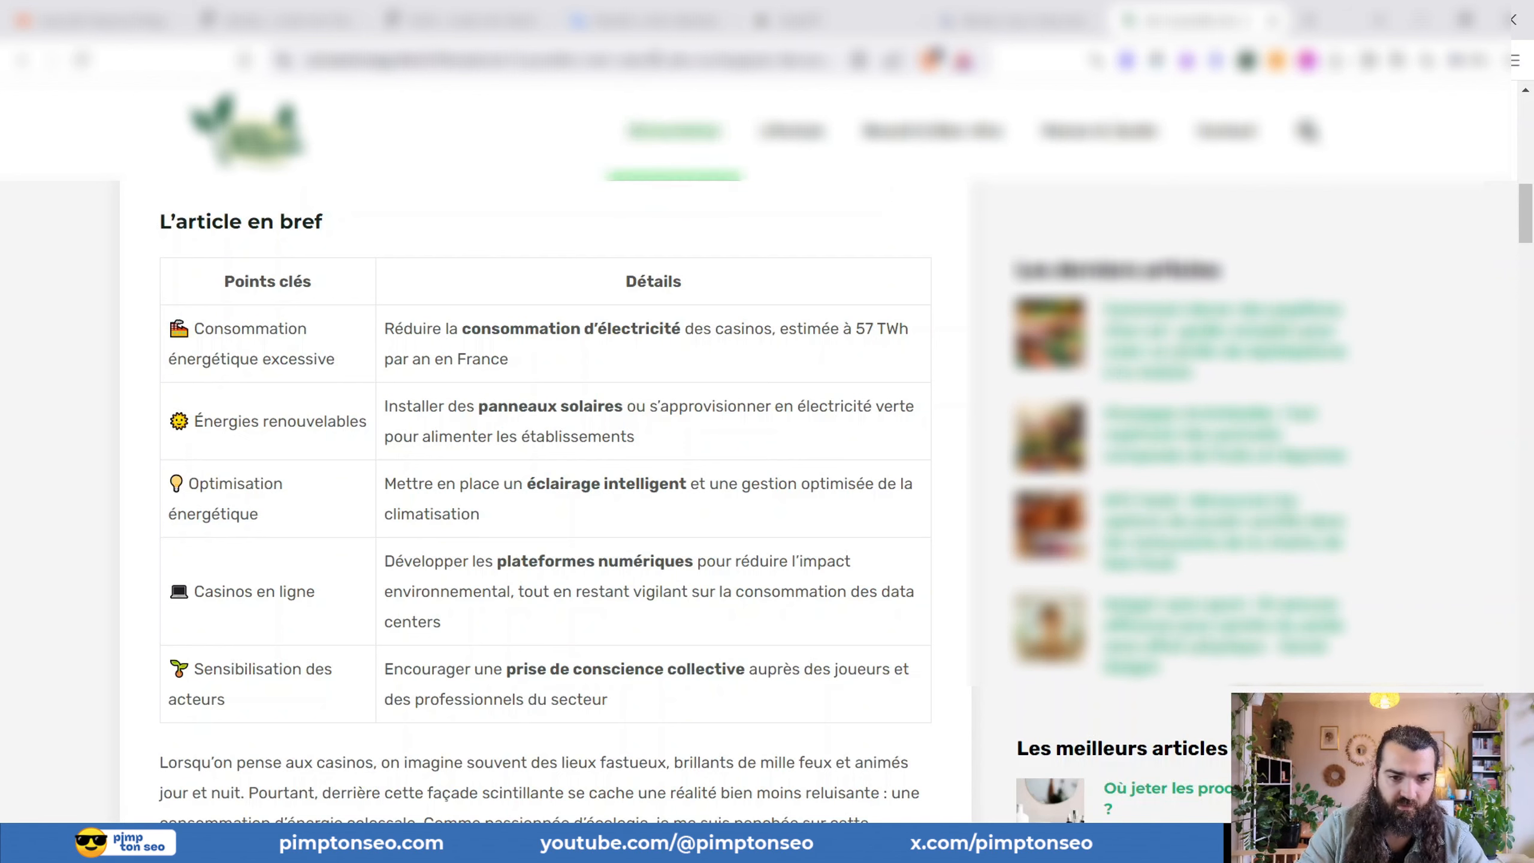
{"action": "left_click", "coordinate": [646, 20]}
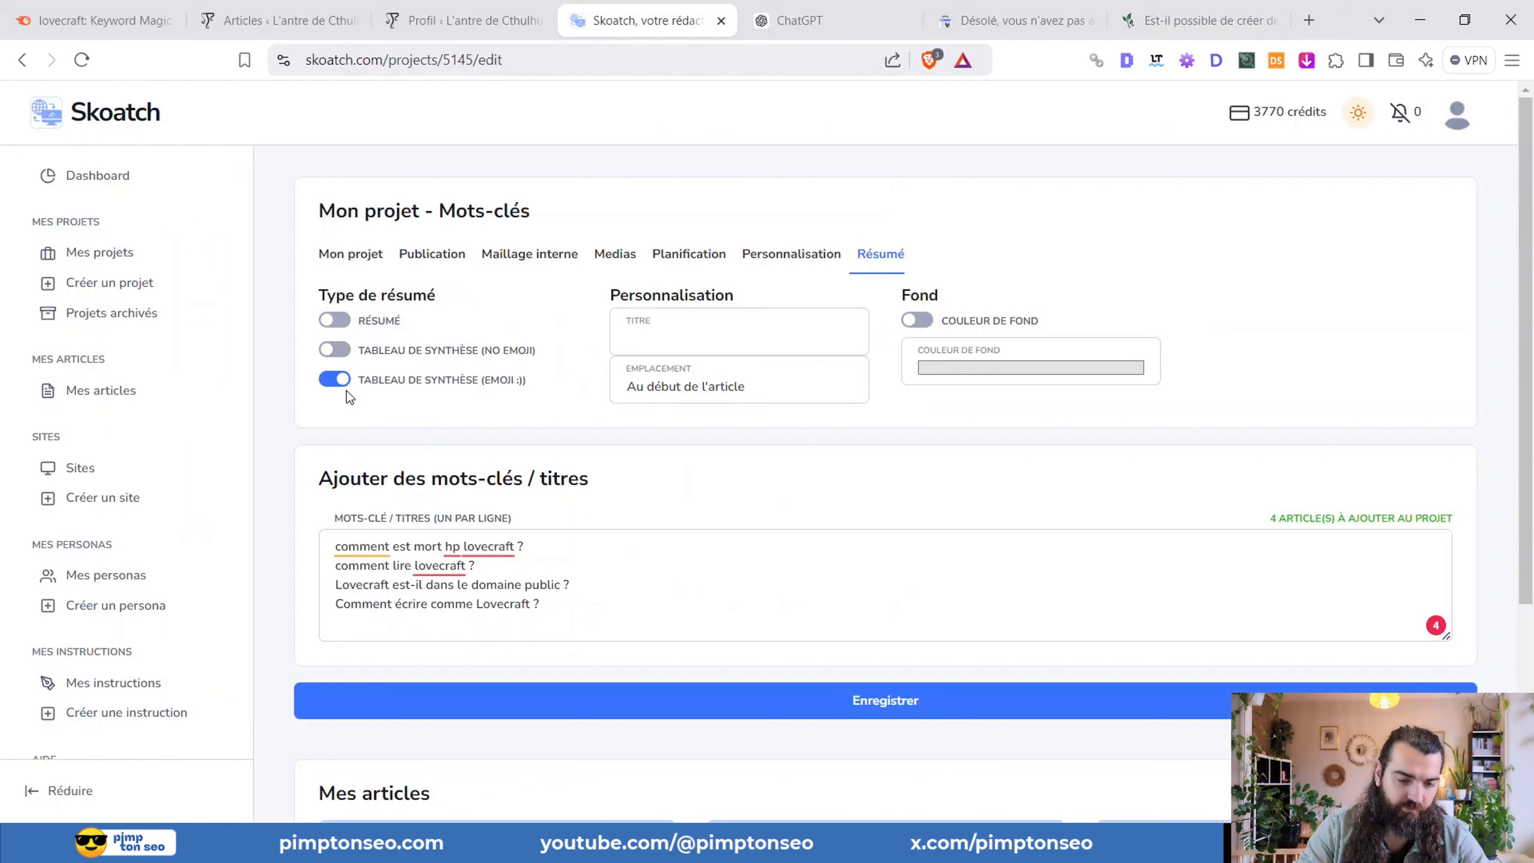
- Change the summary type to Résumé, with both synthesis table options disabled
{"action": "left_click", "coordinate": [334, 349]}
{"action": "left_click", "coordinate": [335, 319]}
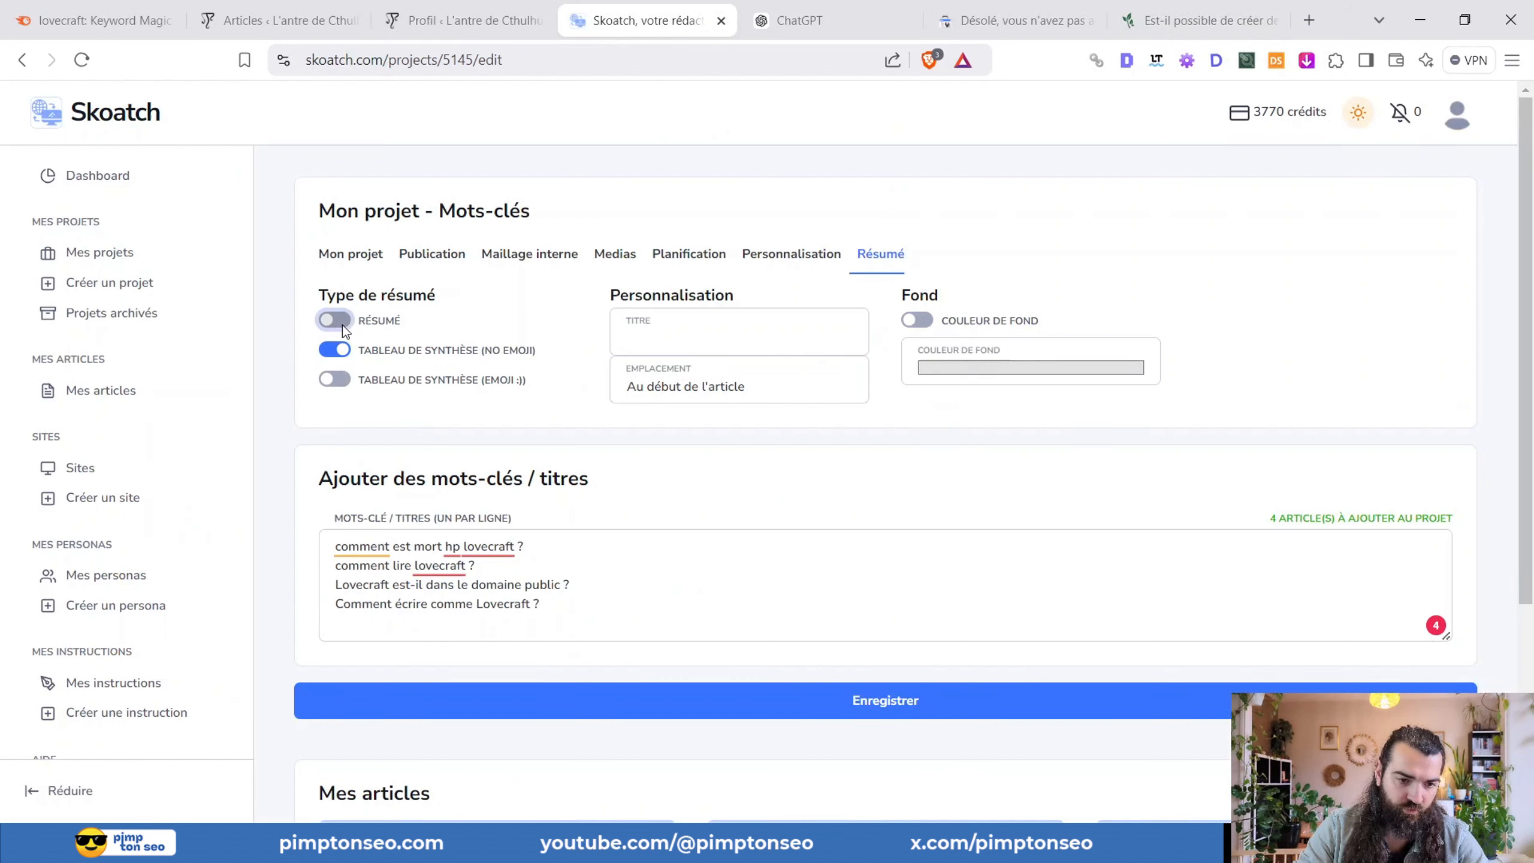
{"action": "left_click", "coordinate": [668, 364]}
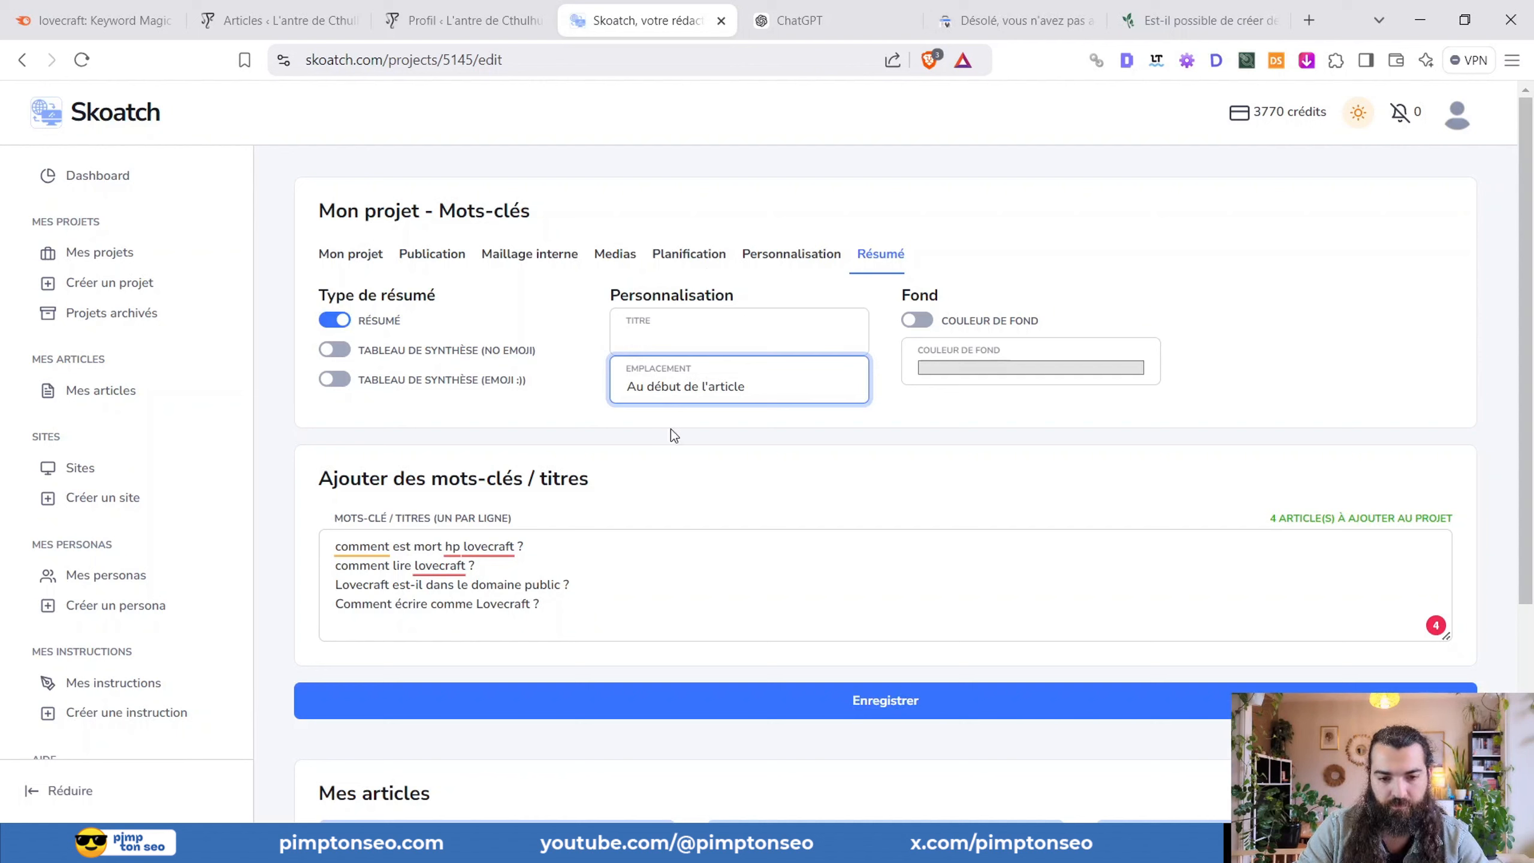
{"action": "left_click", "coordinate": [560, 313]}
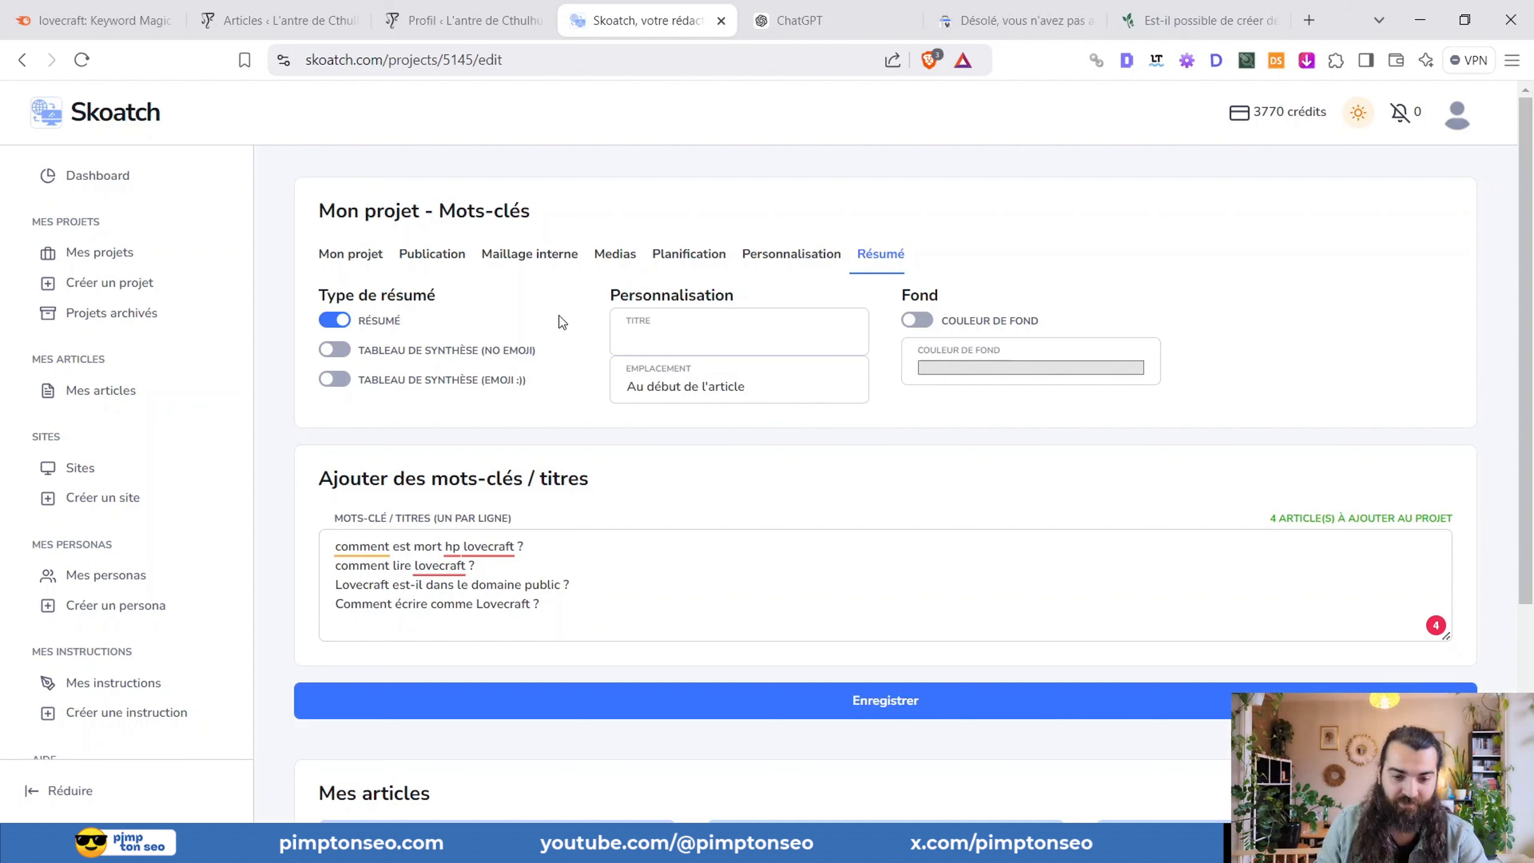
- Title the summary "L'article en bref" and place it after the first paragraph (Après le premier paragraphe)
{"action": "left_click", "coordinate": [730, 336]}
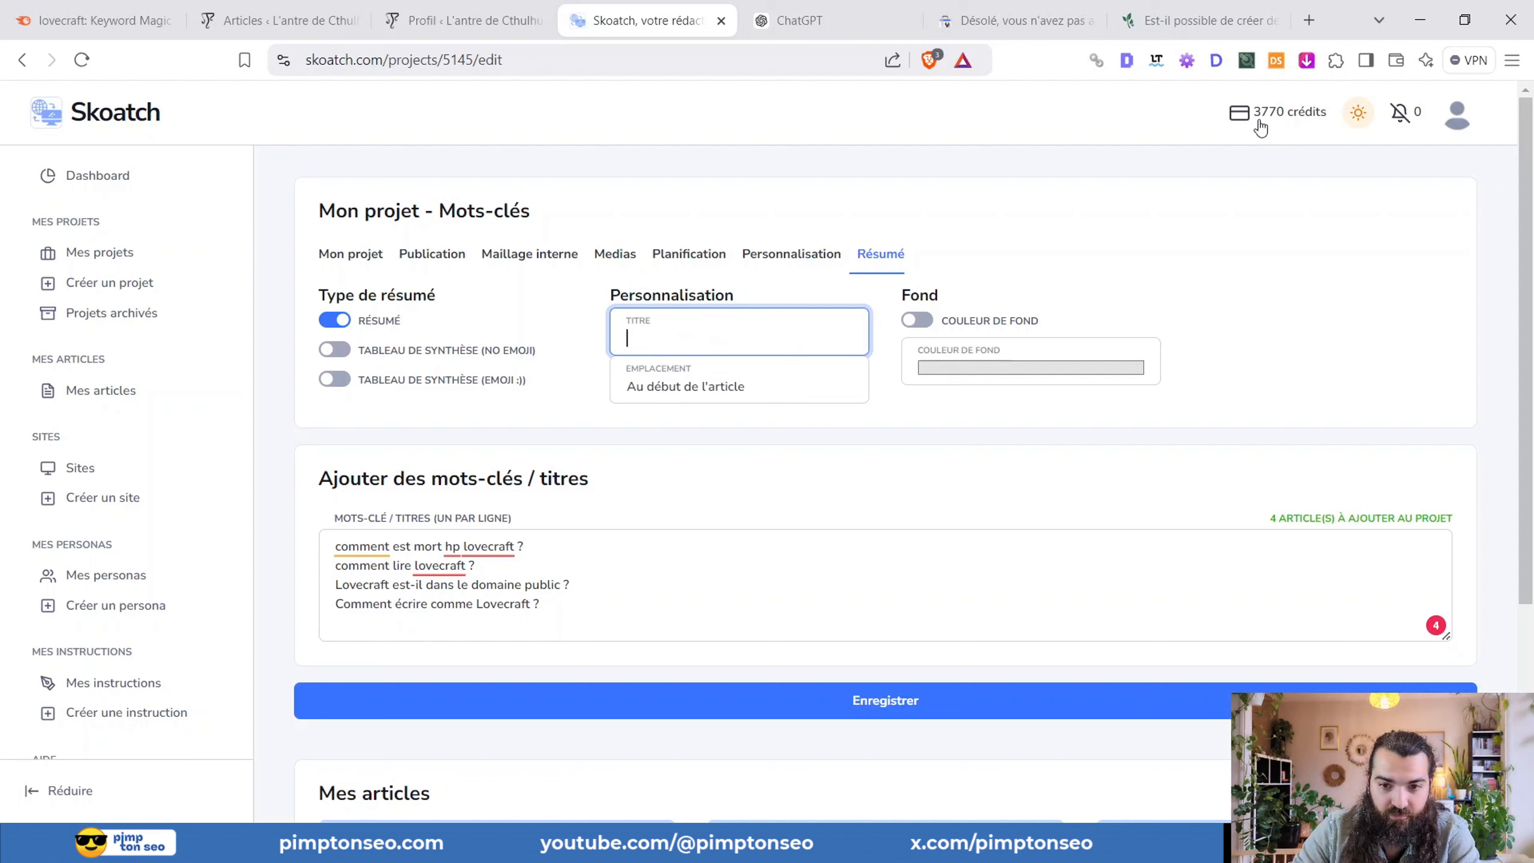
{"action": "type", "text": "L'article en bref"}
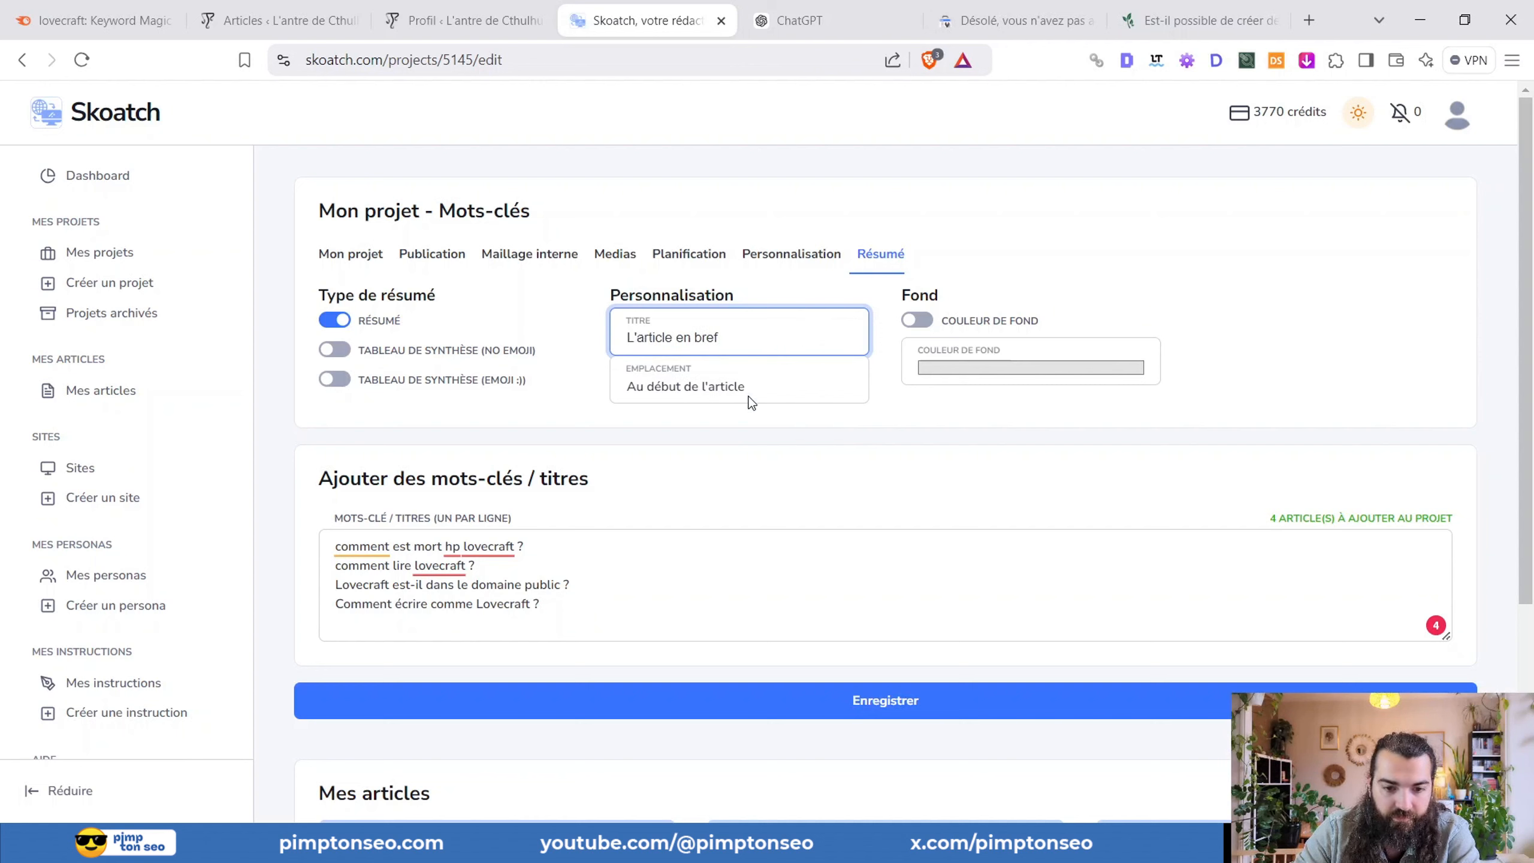
{"action": "key", "text": "Tab"}
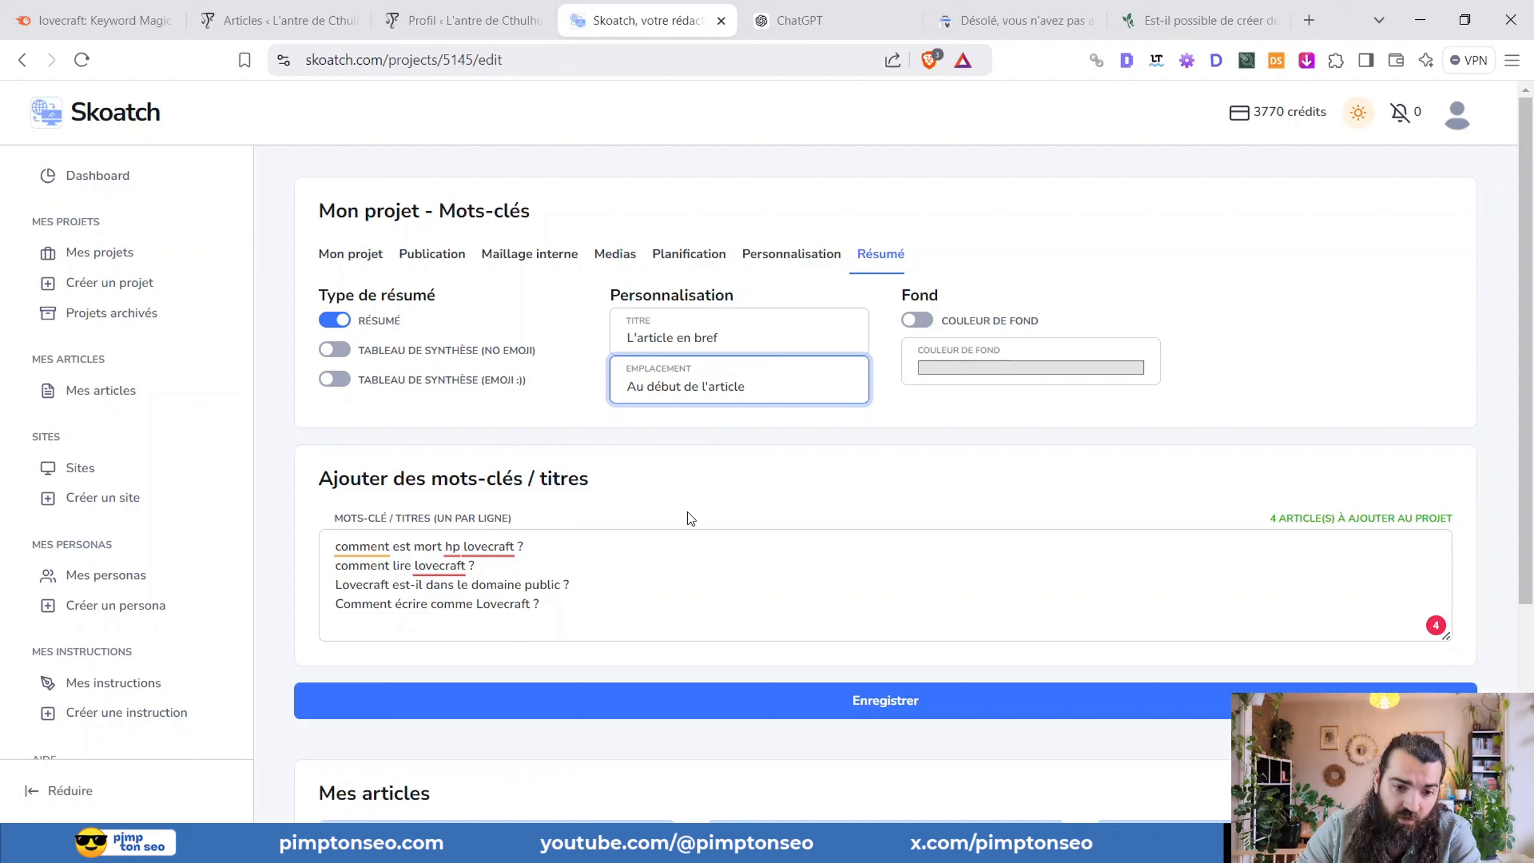
{"action": "key", "text": "Down"}
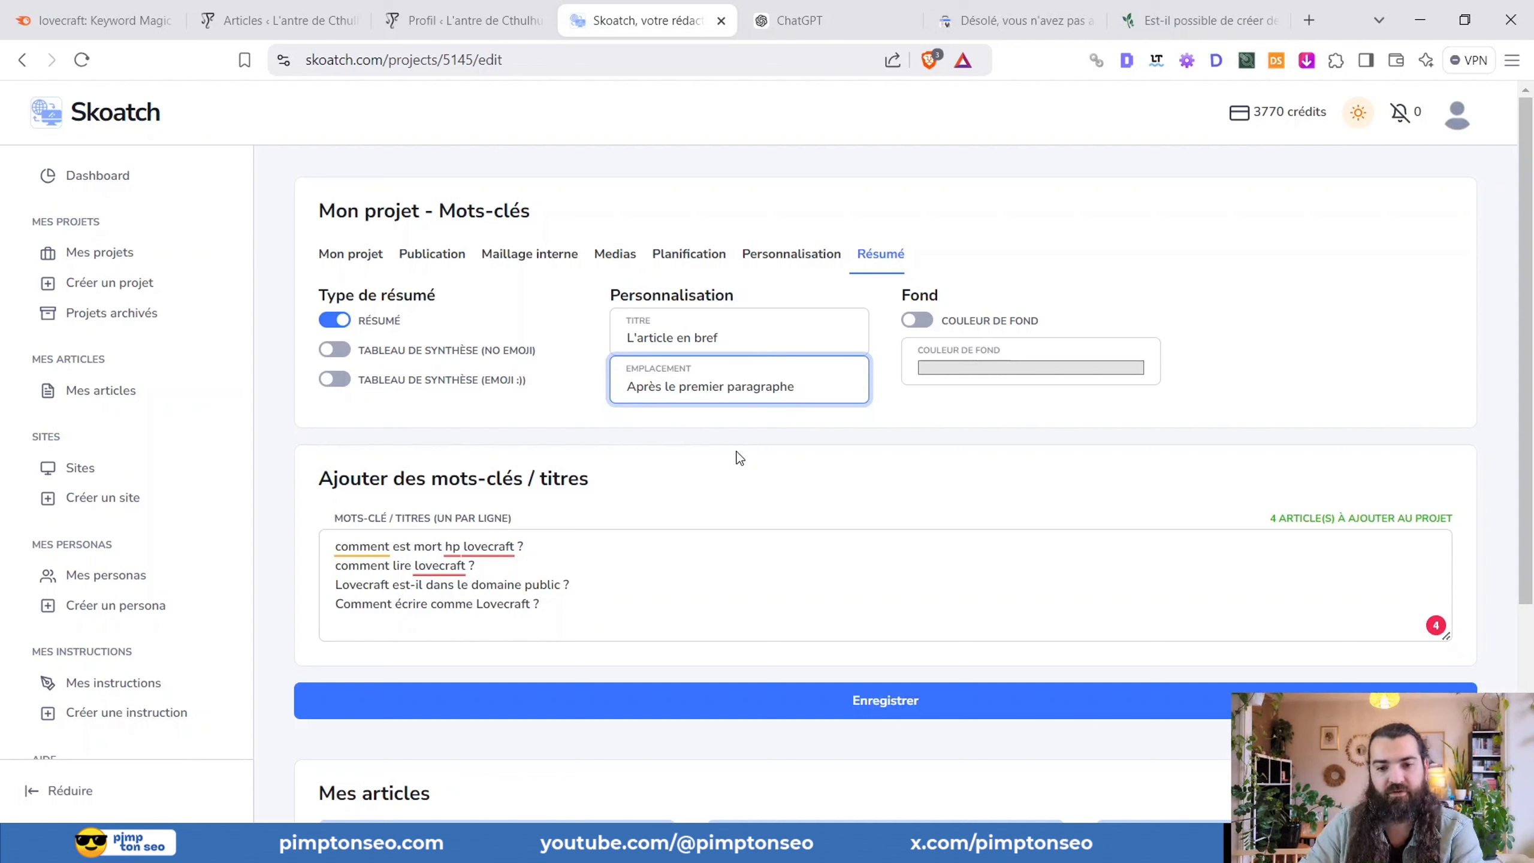
- Enable the summary's background colour and set it to a very pale green
{"action": "left_click", "coordinate": [921, 321]}
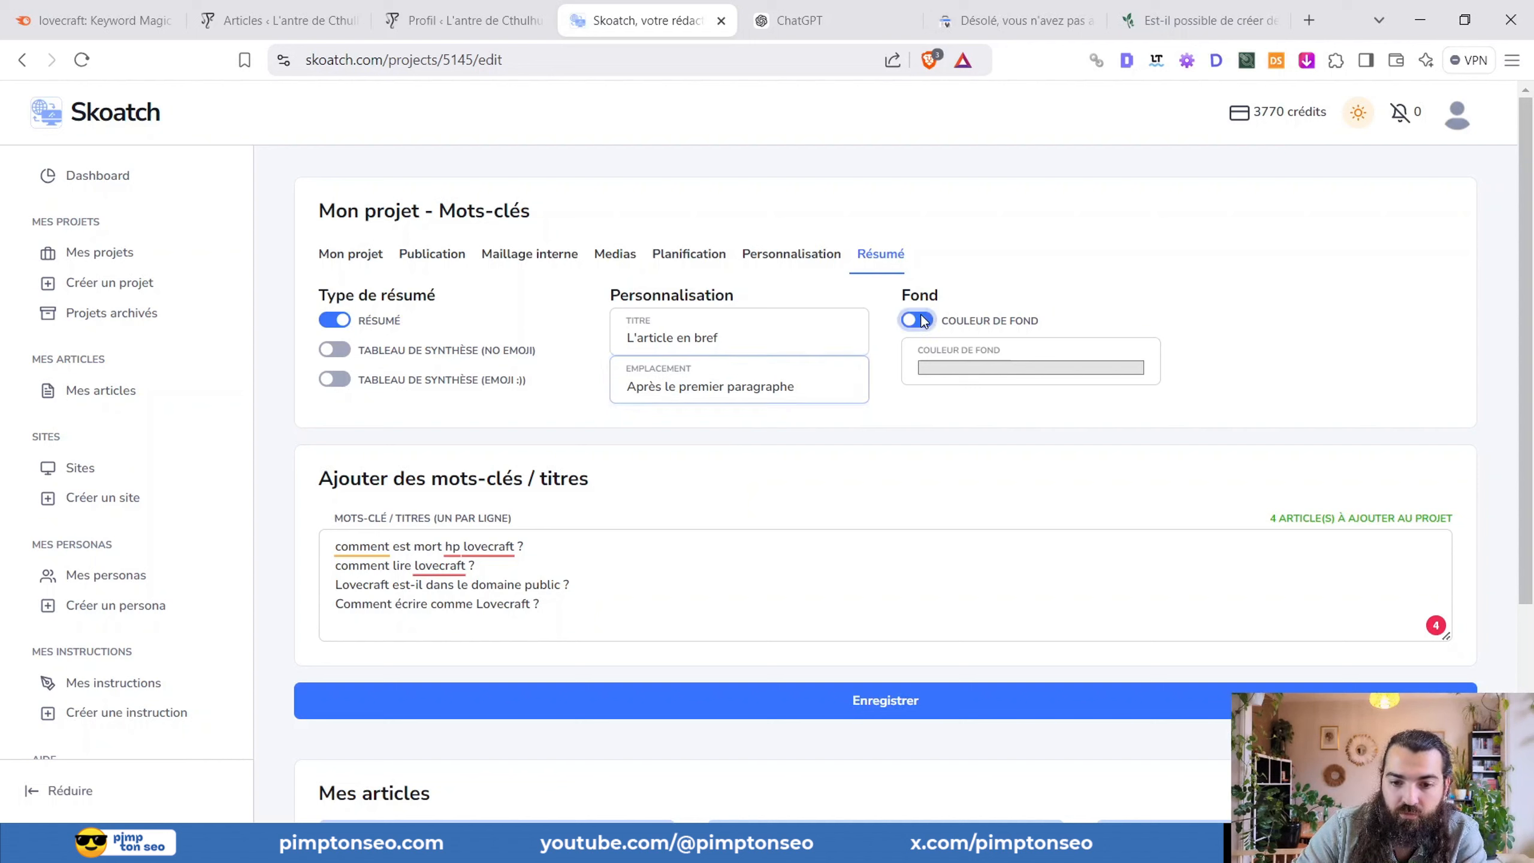
{"action": "left_click", "coordinate": [978, 369]}
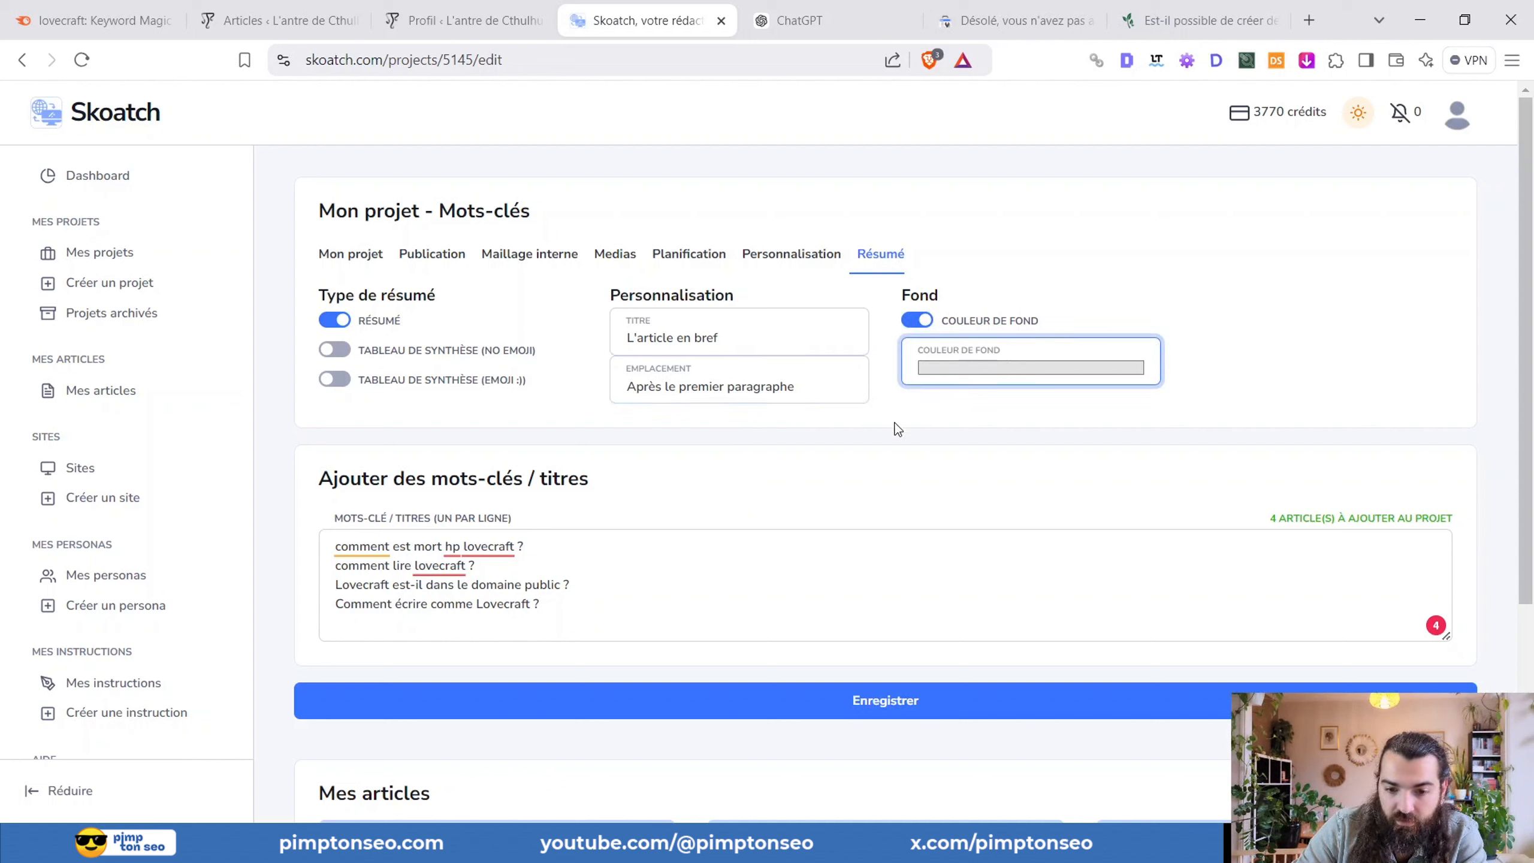
{"action": "left_click", "coordinate": [900, 386]}
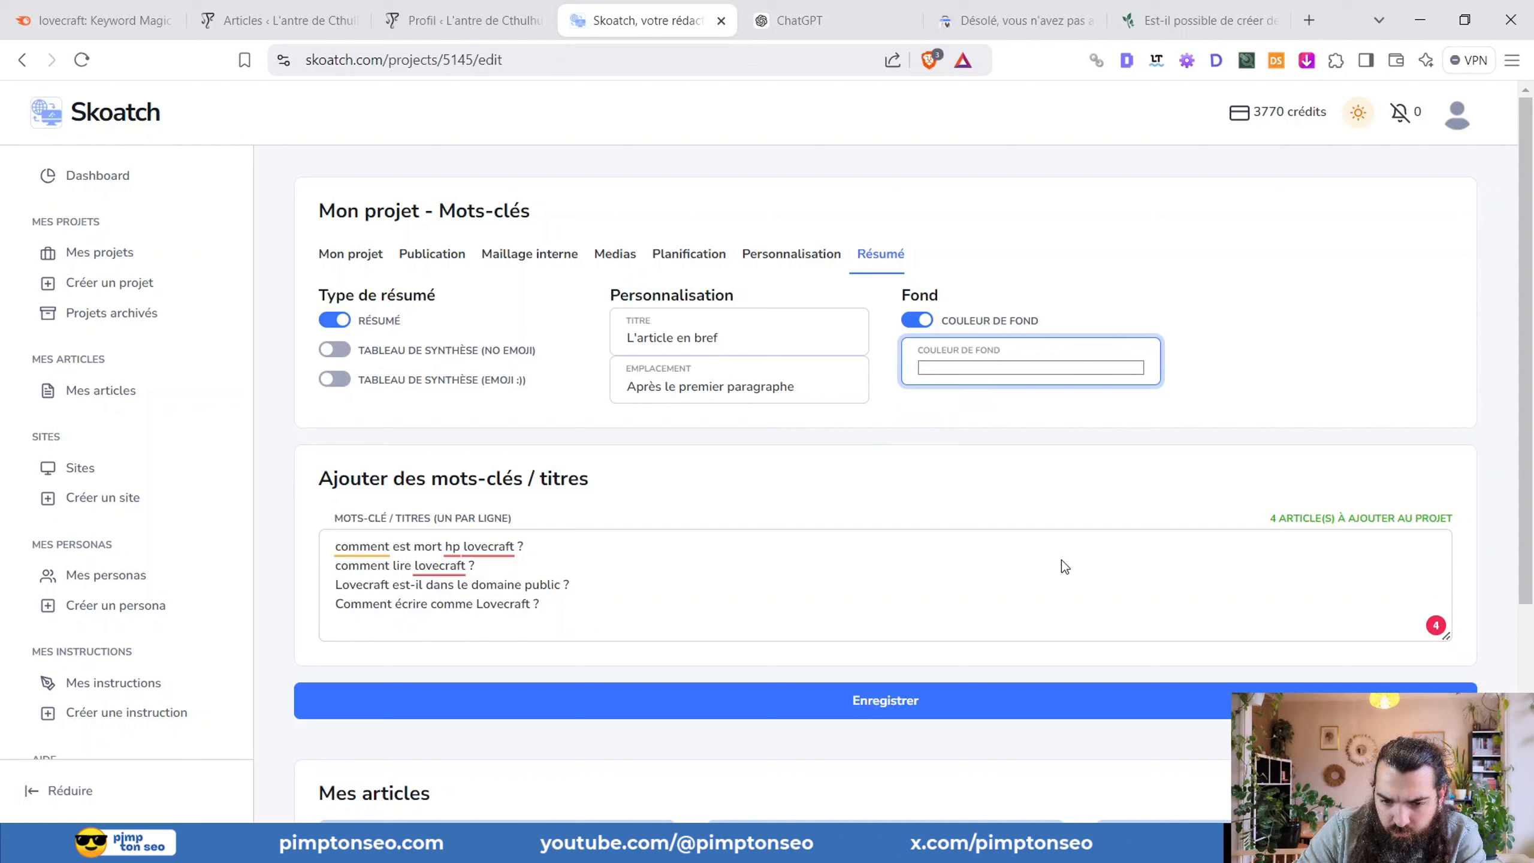
{"action": "left_click", "coordinate": [945, 383]}
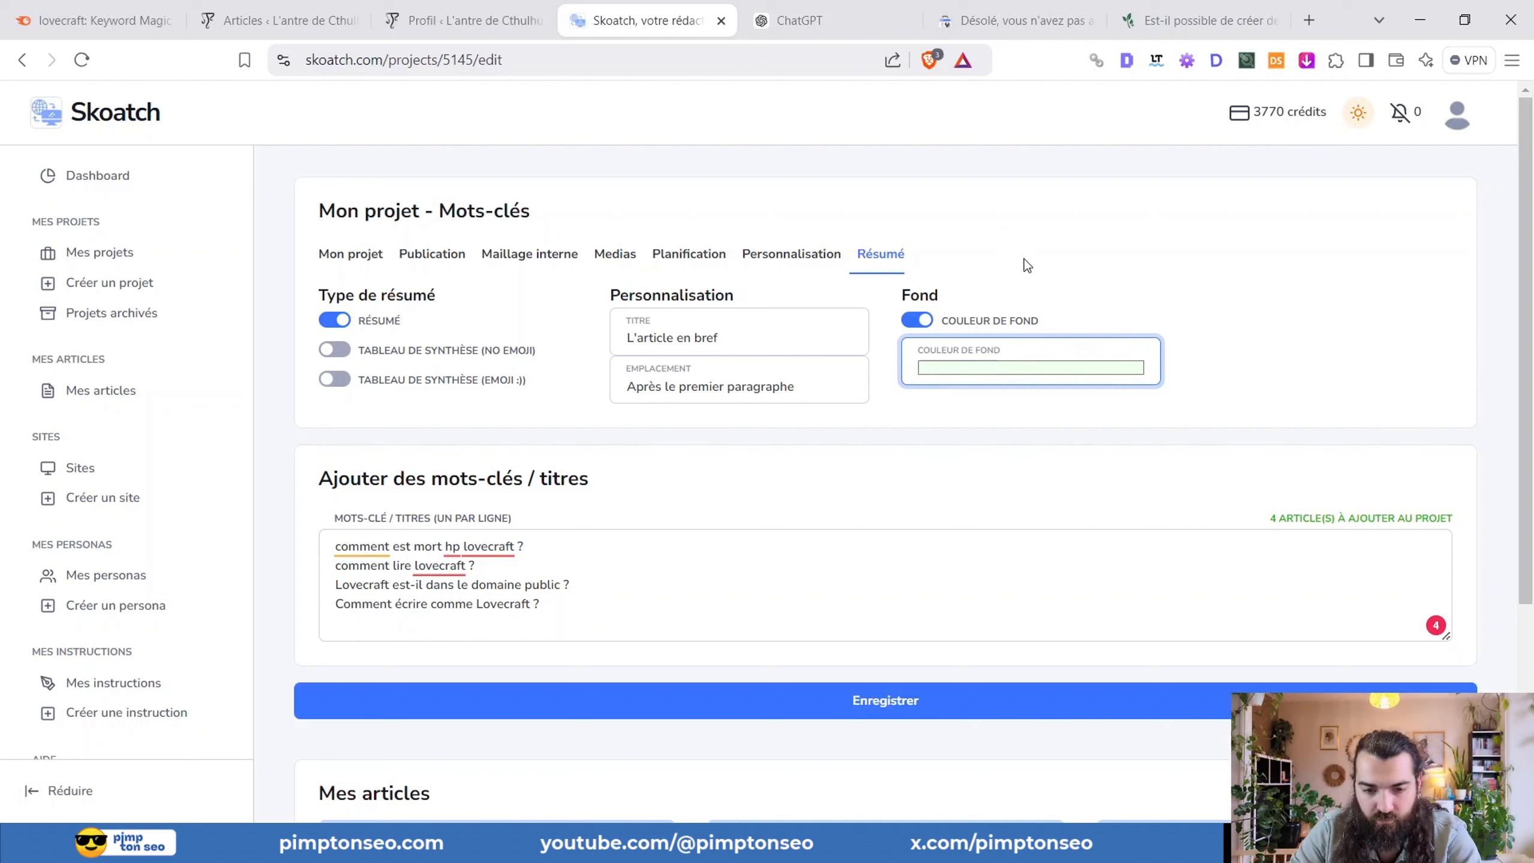
{"action": "left_click", "coordinate": [1279, 268]}
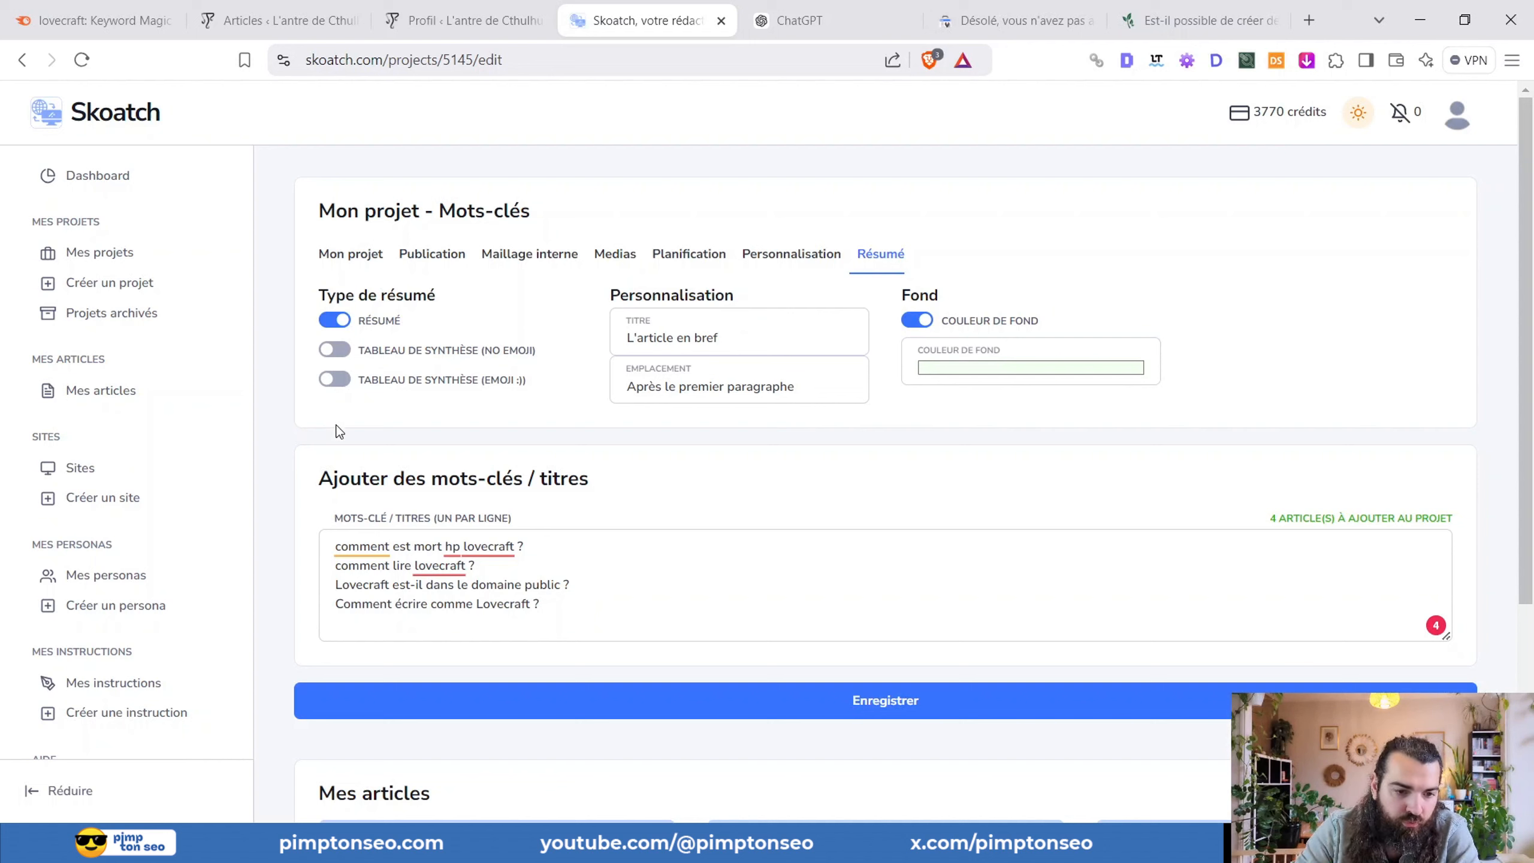
- Review the keyword list and the project's settings, from general and publication options to linking, media, planning, personalisation and summary
{"action": "scroll", "coordinate": [254, 380], "scroll_direction": "down", "scroll_amount": 1}
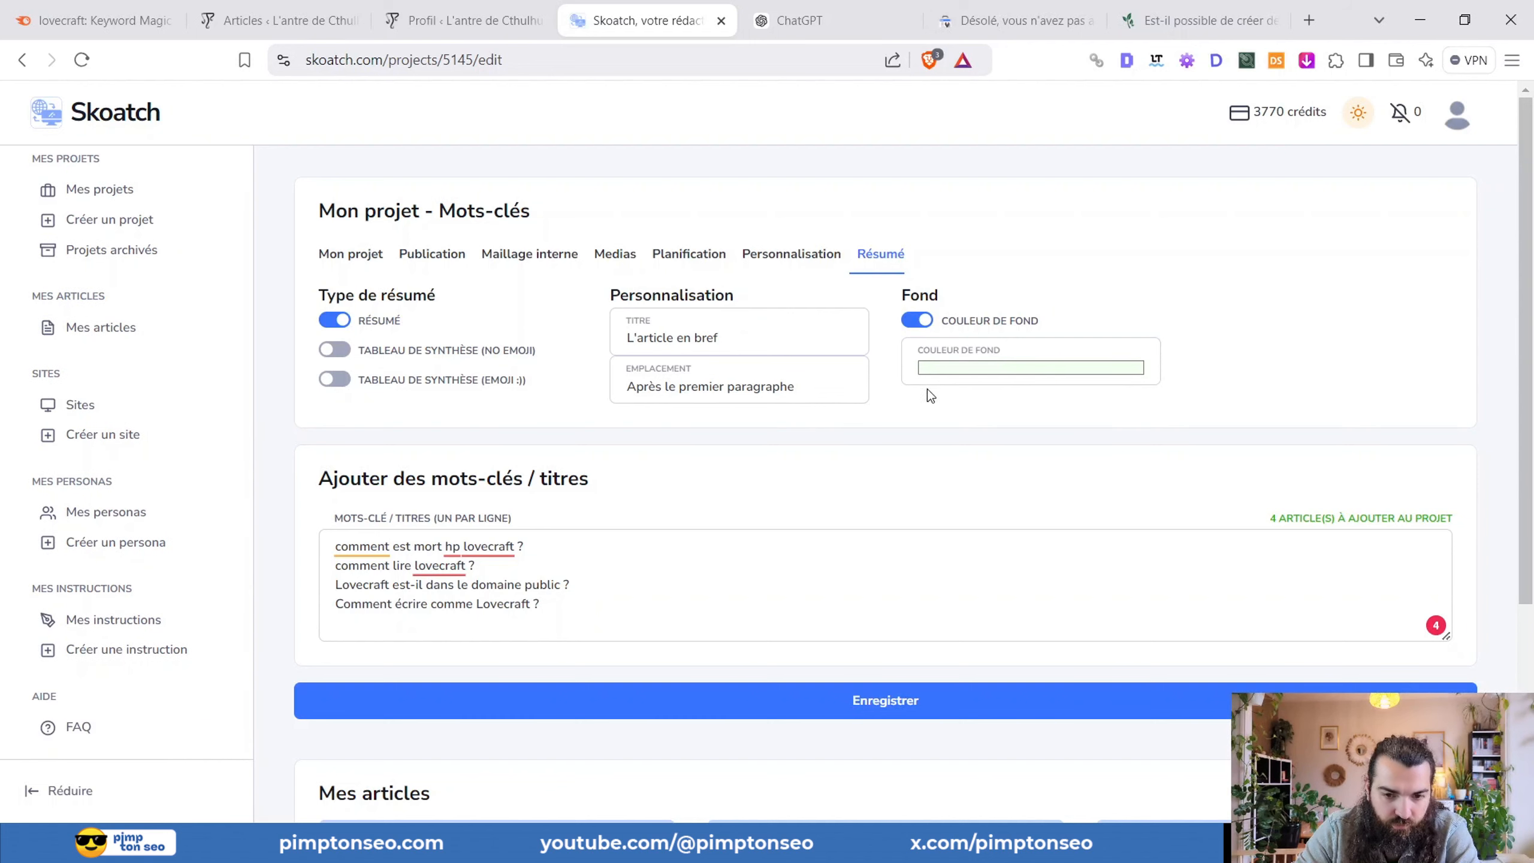
{"action": "left_click", "coordinate": [531, 567]}
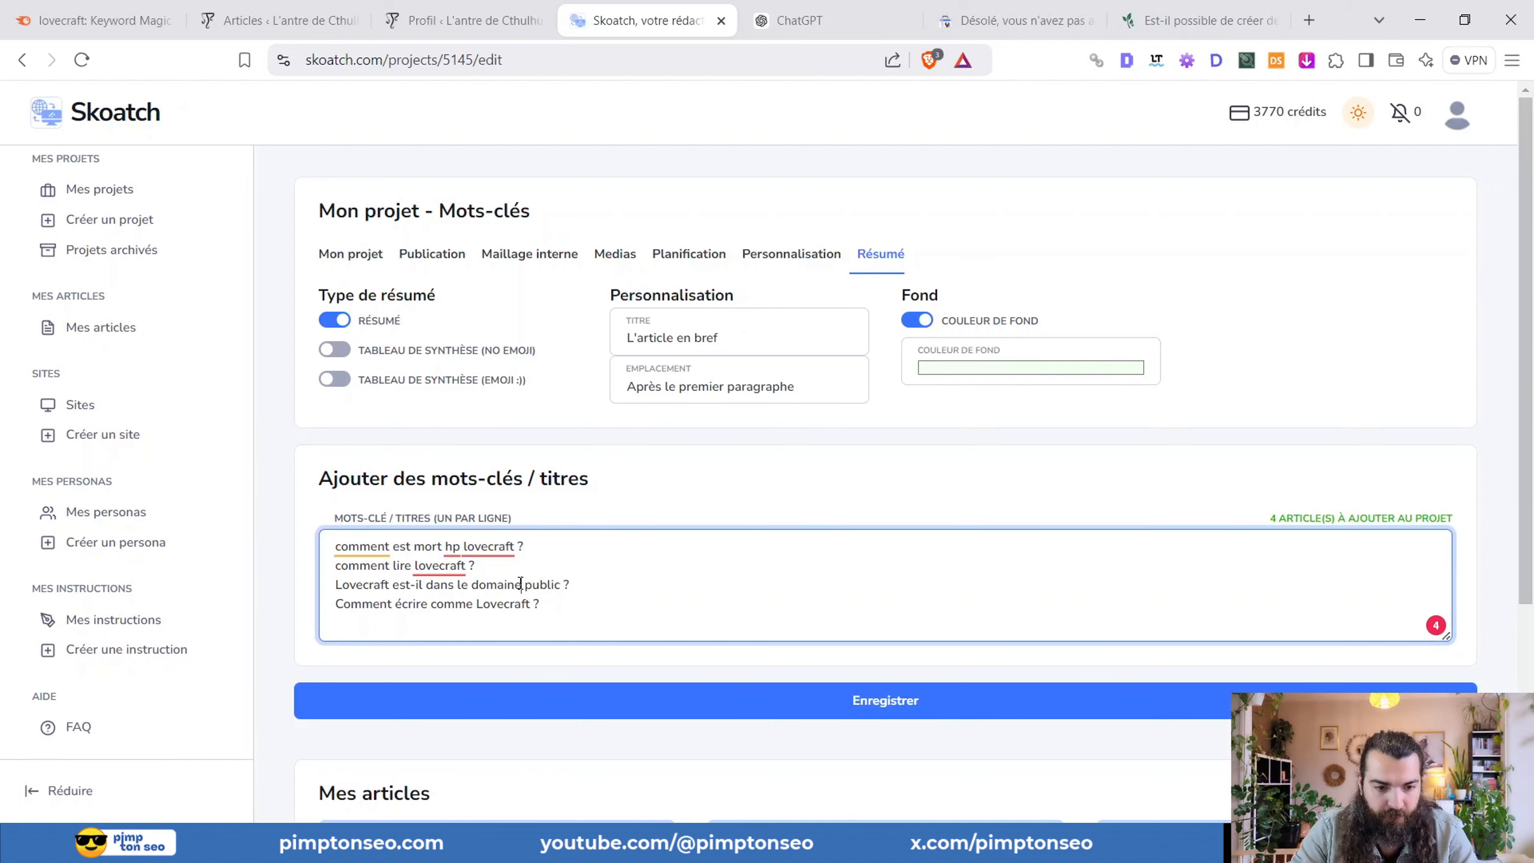
{"action": "key", "text": "ctrl+a"}
{"action": "left_click", "coordinate": [351, 257]}
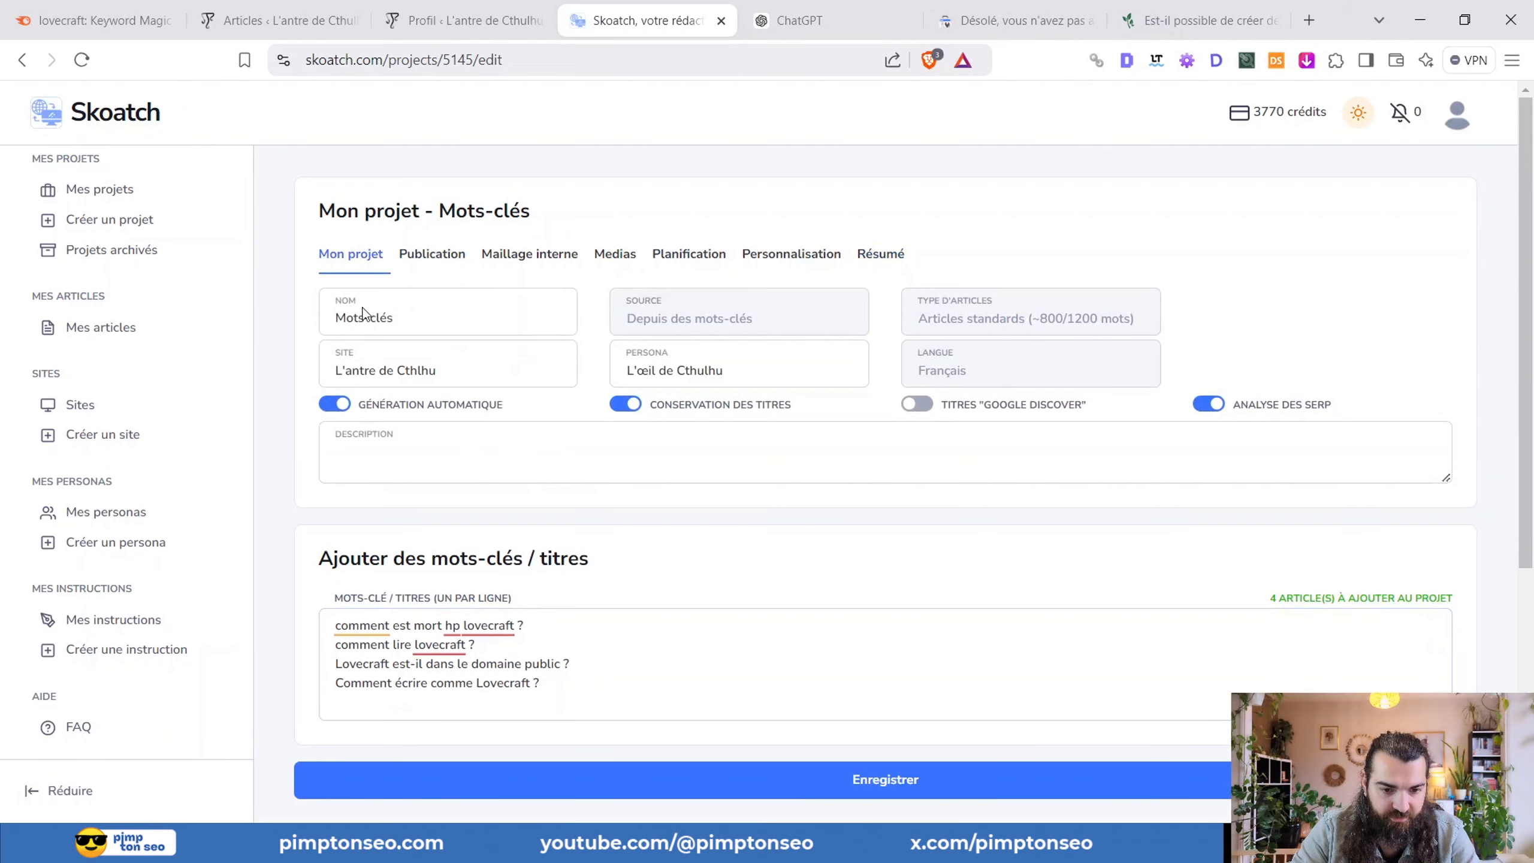
{"action": "left_click", "coordinate": [421, 262]}
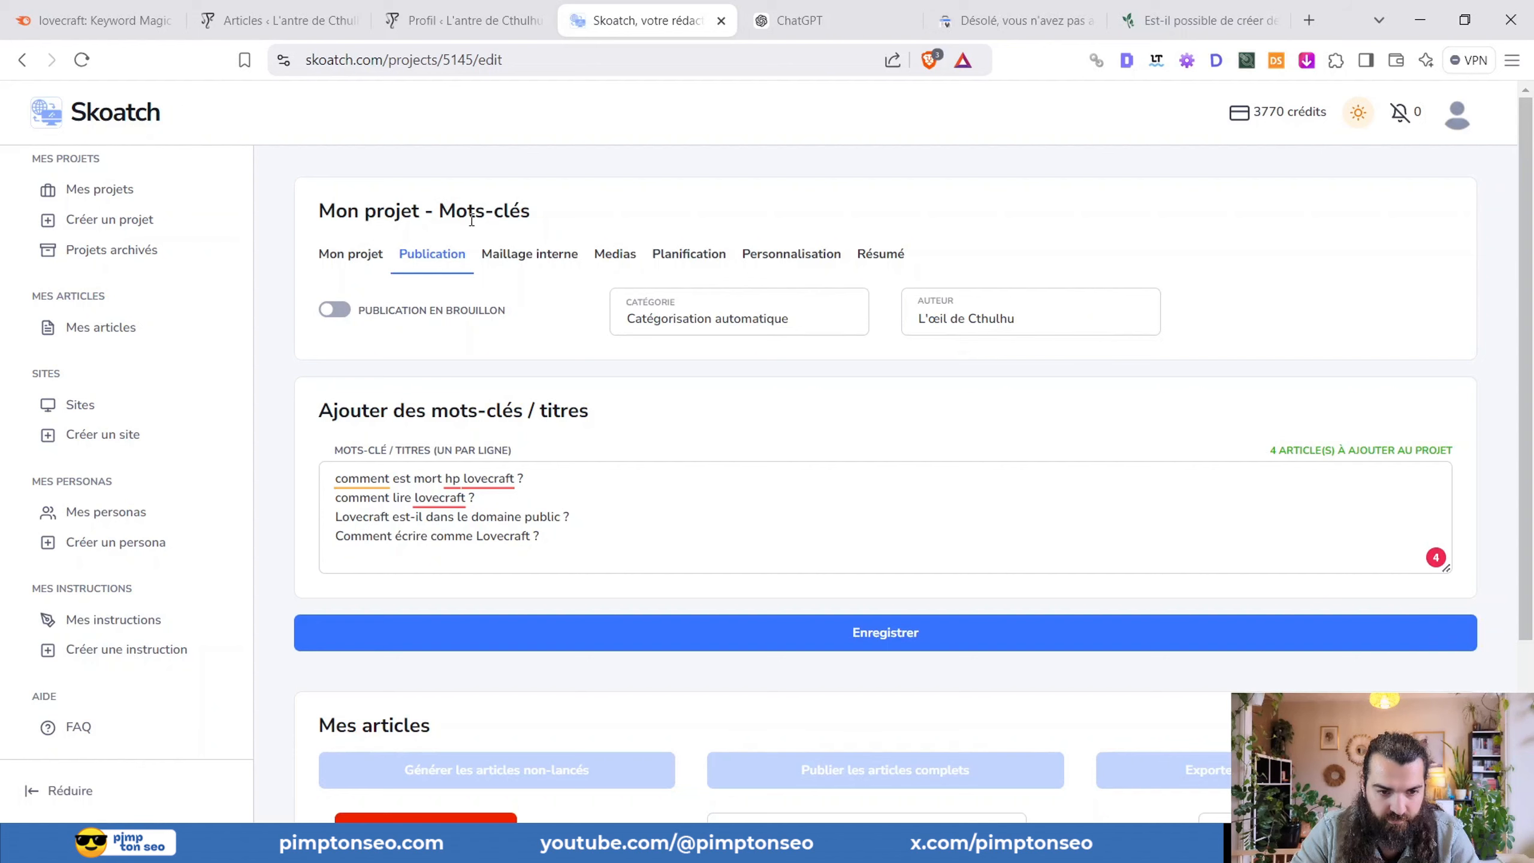
{"action": "left_click", "coordinate": [539, 254]}
{"action": "left_click", "coordinate": [614, 258]}
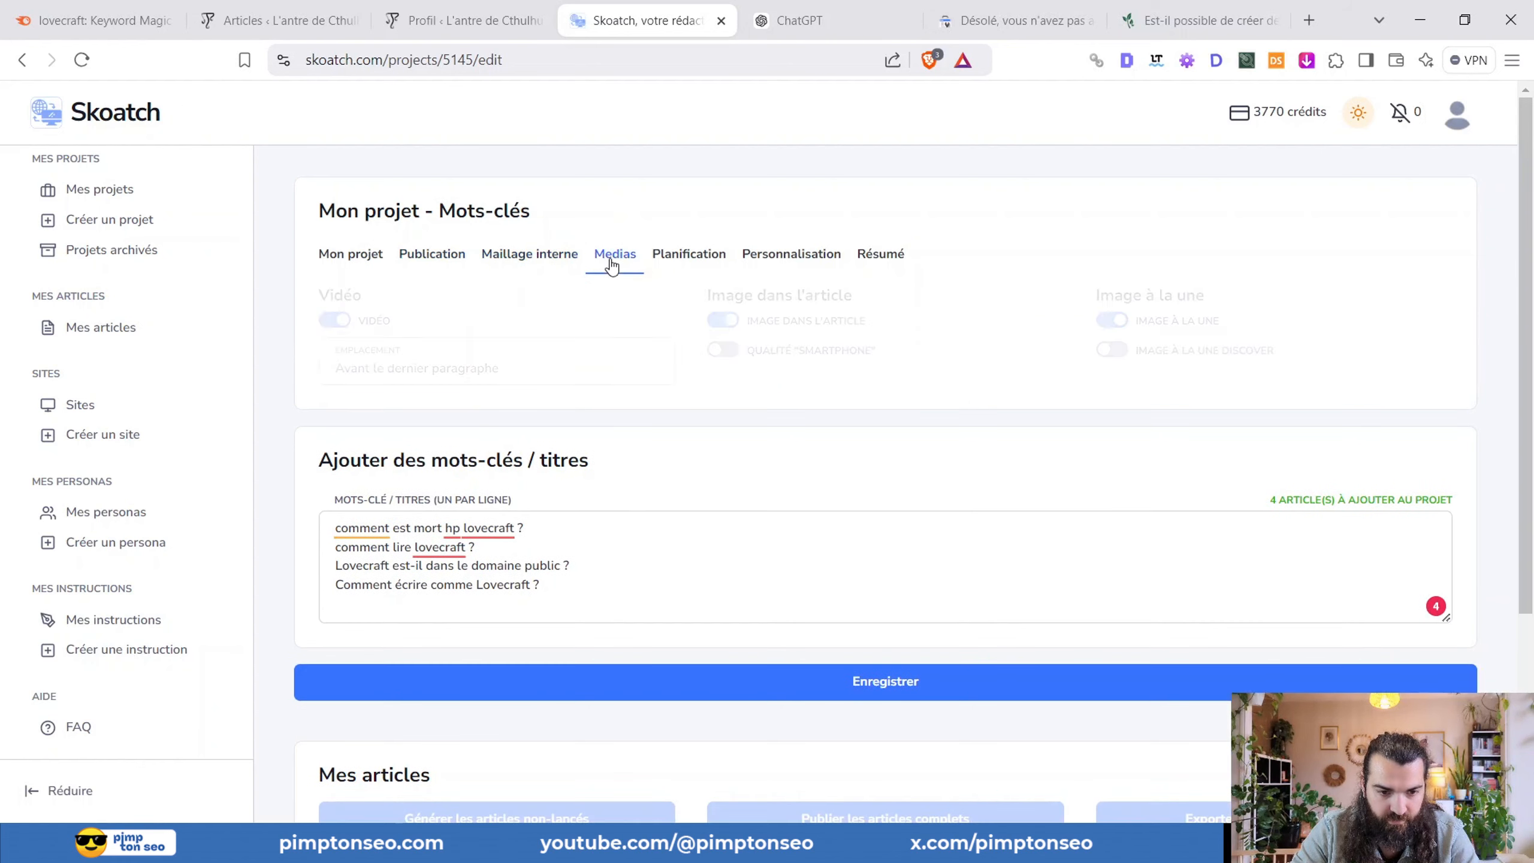
{"action": "left_click", "coordinate": [683, 263]}
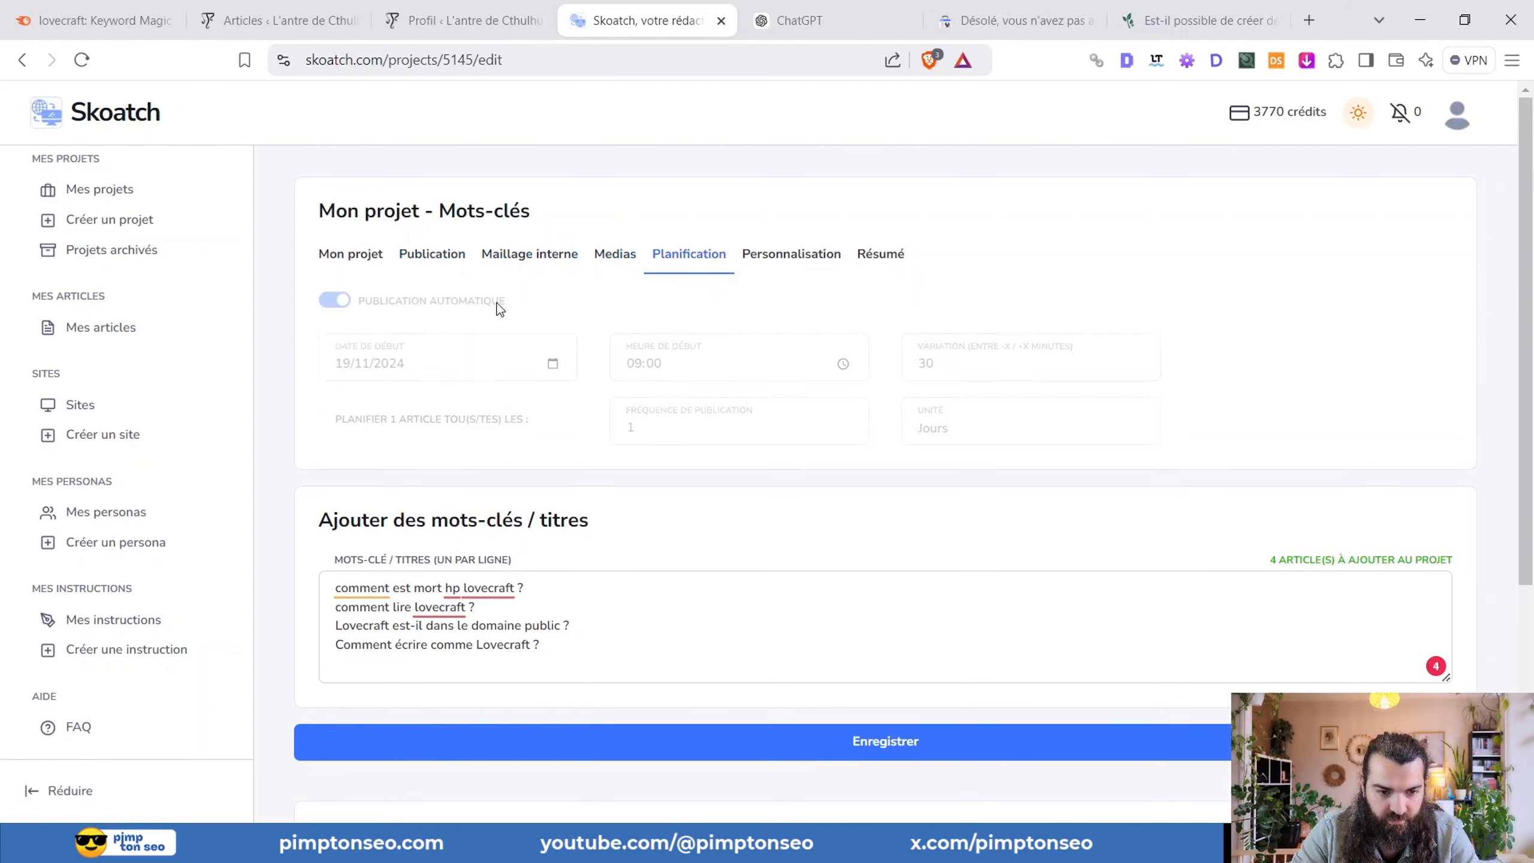
{"action": "left_click", "coordinate": [769, 261]}
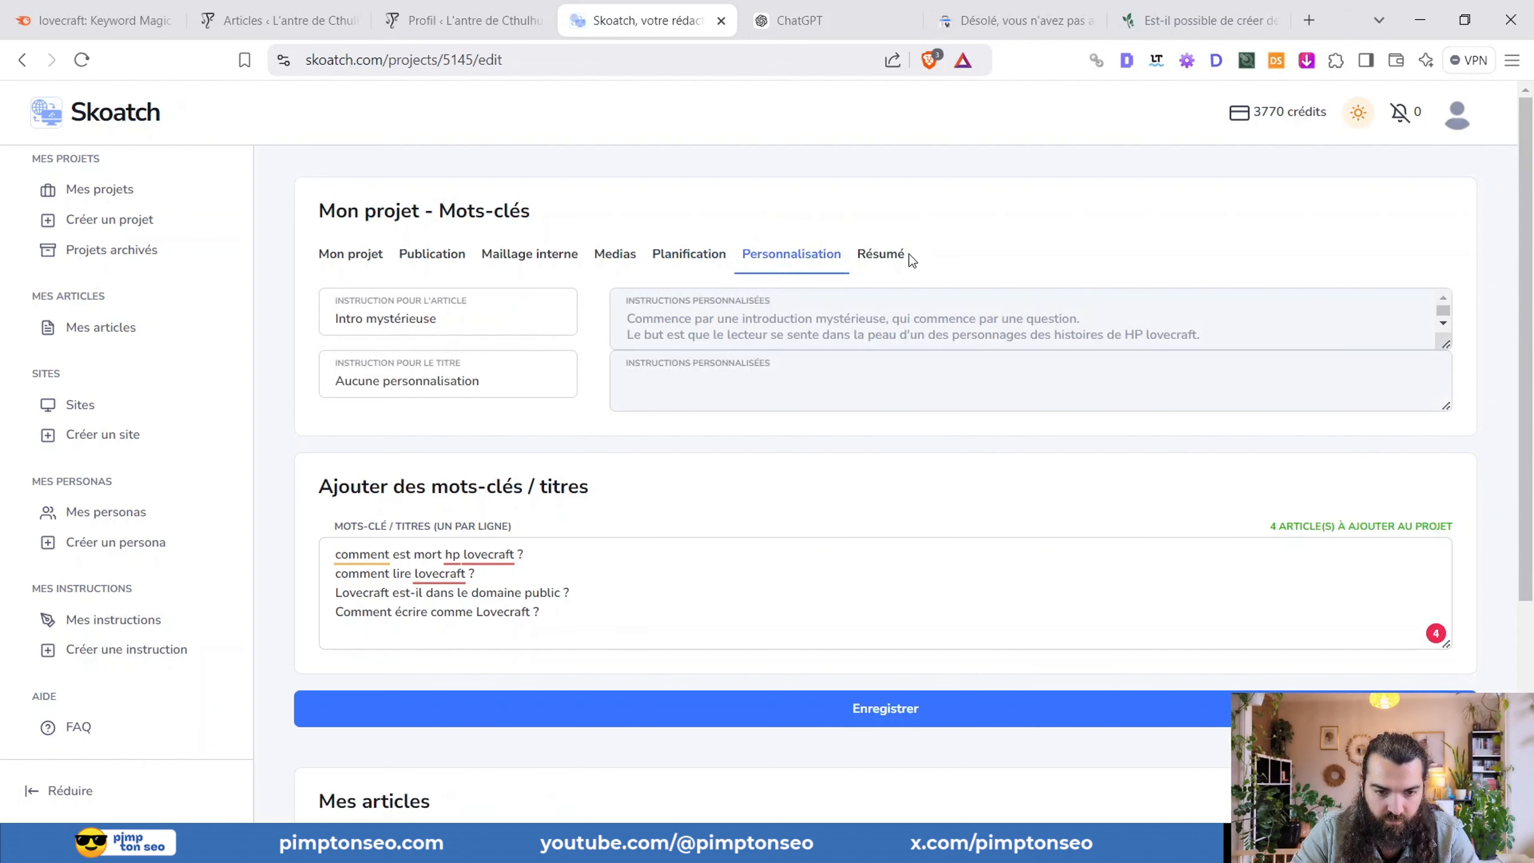
{"action": "left_click", "coordinate": [881, 265]}
- Save the project to start generating the four Lovecraft articles, and check their planned publication dates in the article list
{"action": "scroll", "coordinate": [792, 455], "scroll_direction": "down", "scroll_amount": 3}
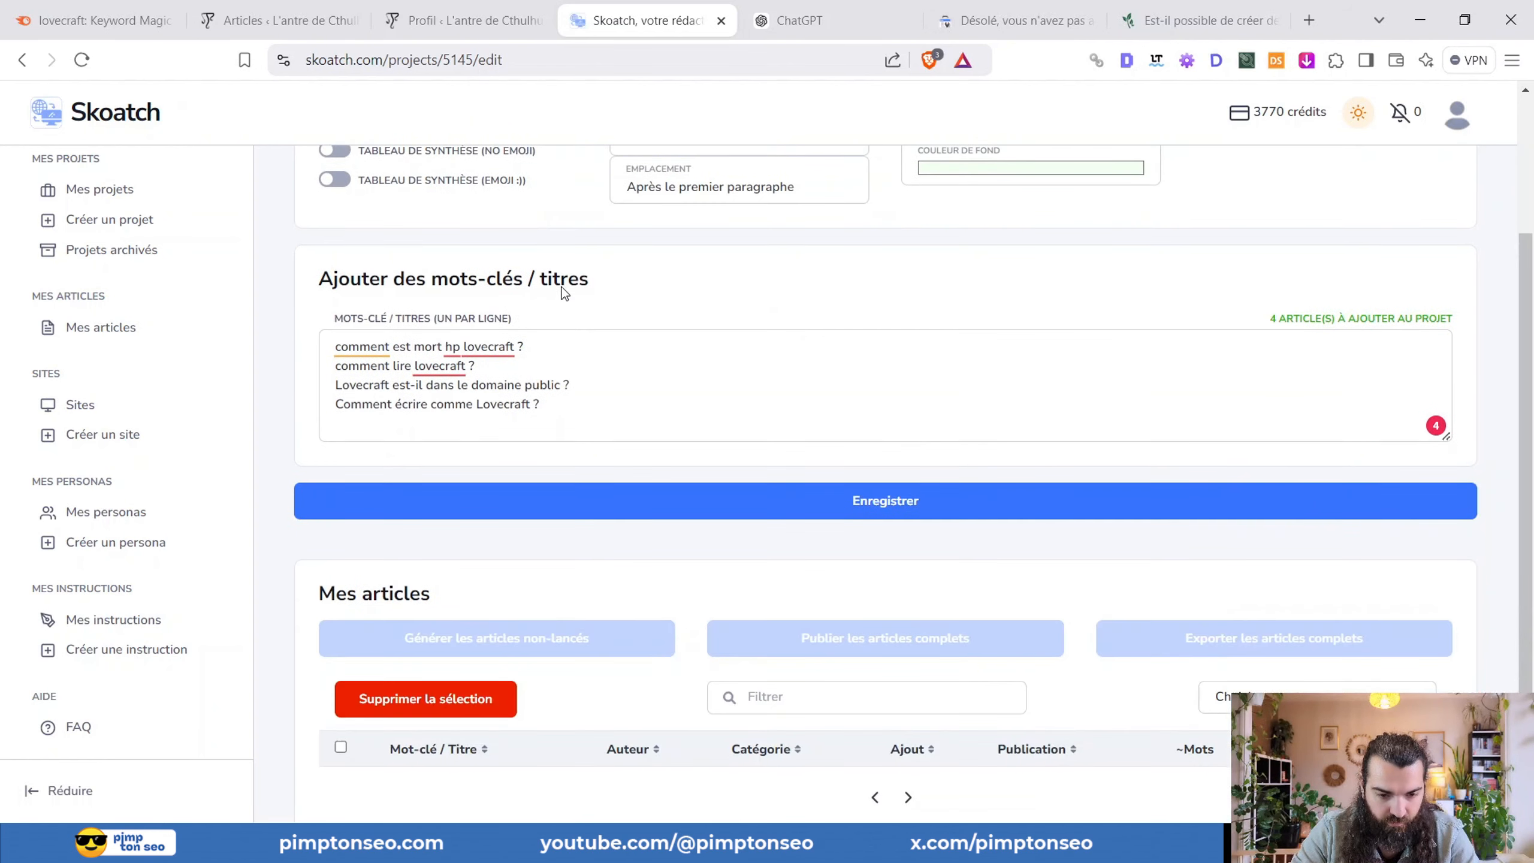
{"action": "left_click", "coordinate": [880, 511]}
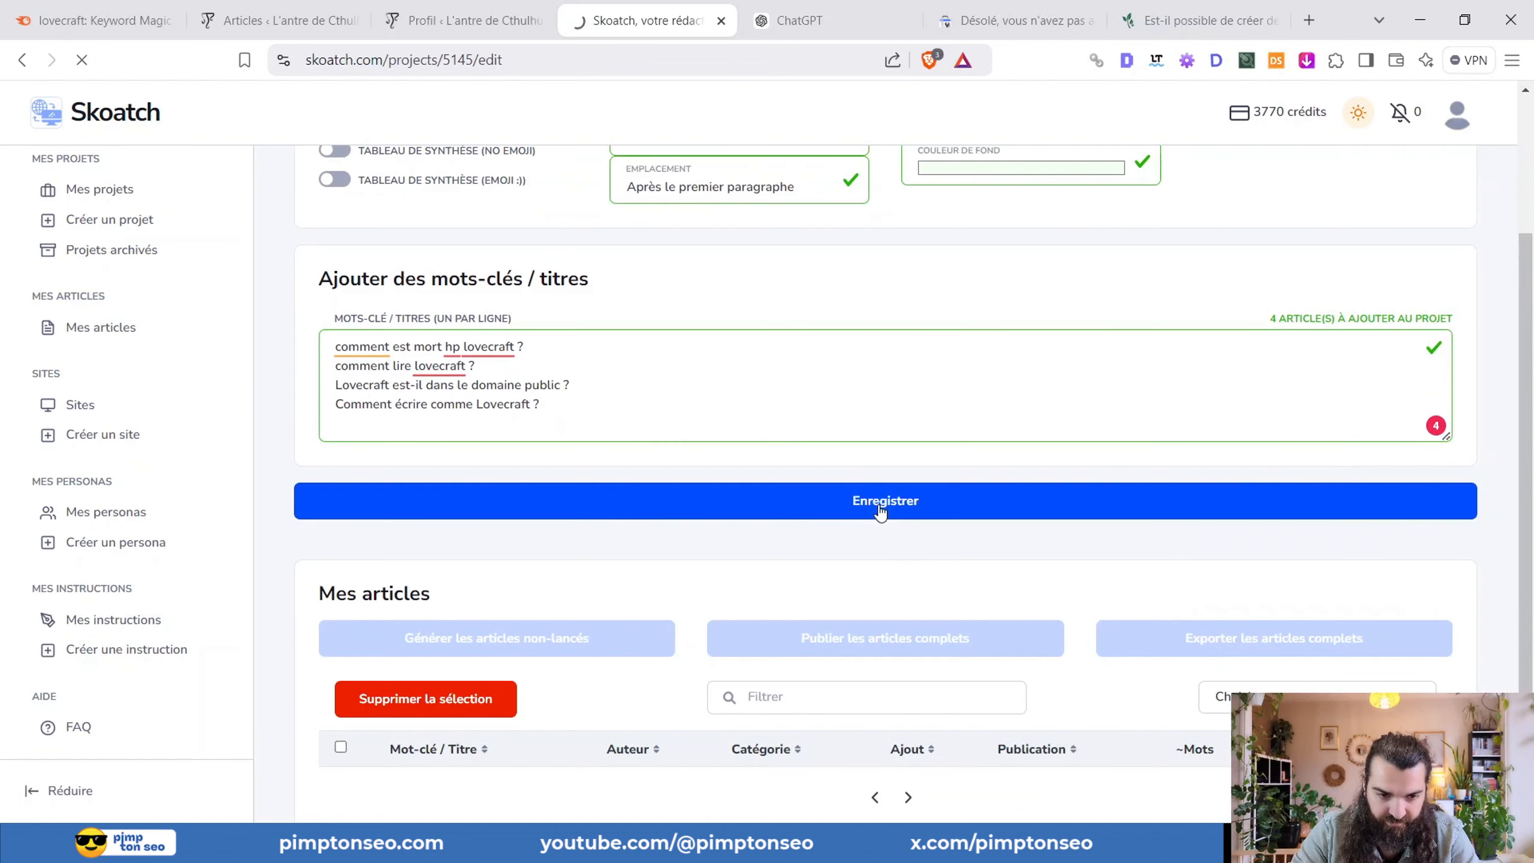
{"action": "scroll", "coordinate": [867, 478], "scroll_direction": "down", "scroll_amount": 10}
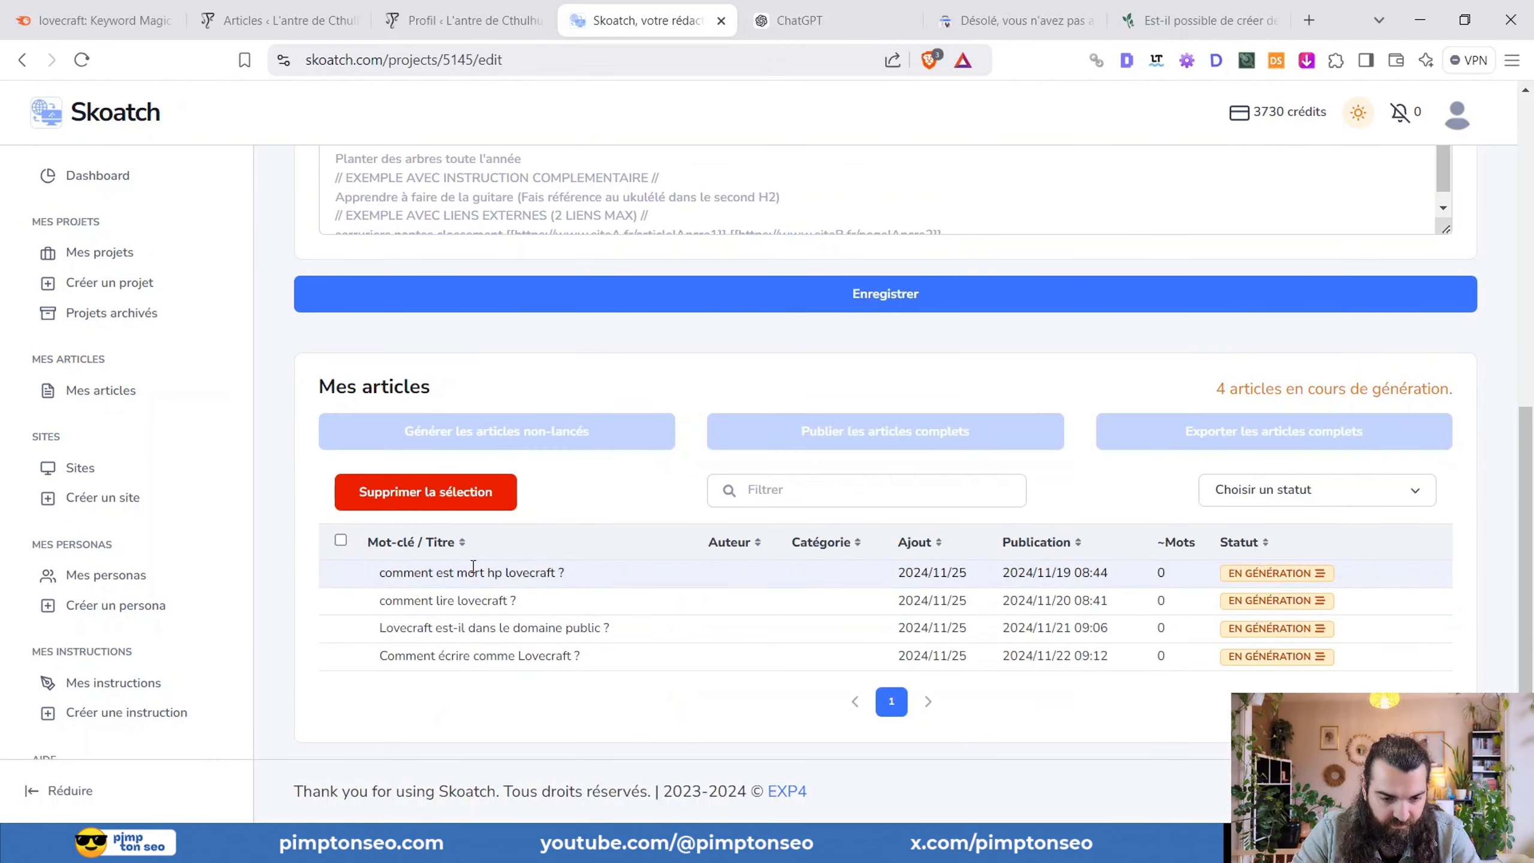
{"action": "left_click_drag", "start_coordinate": [473, 572], "coordinate": [496, 681]}
{"action": "left_click", "coordinate": [511, 618]}
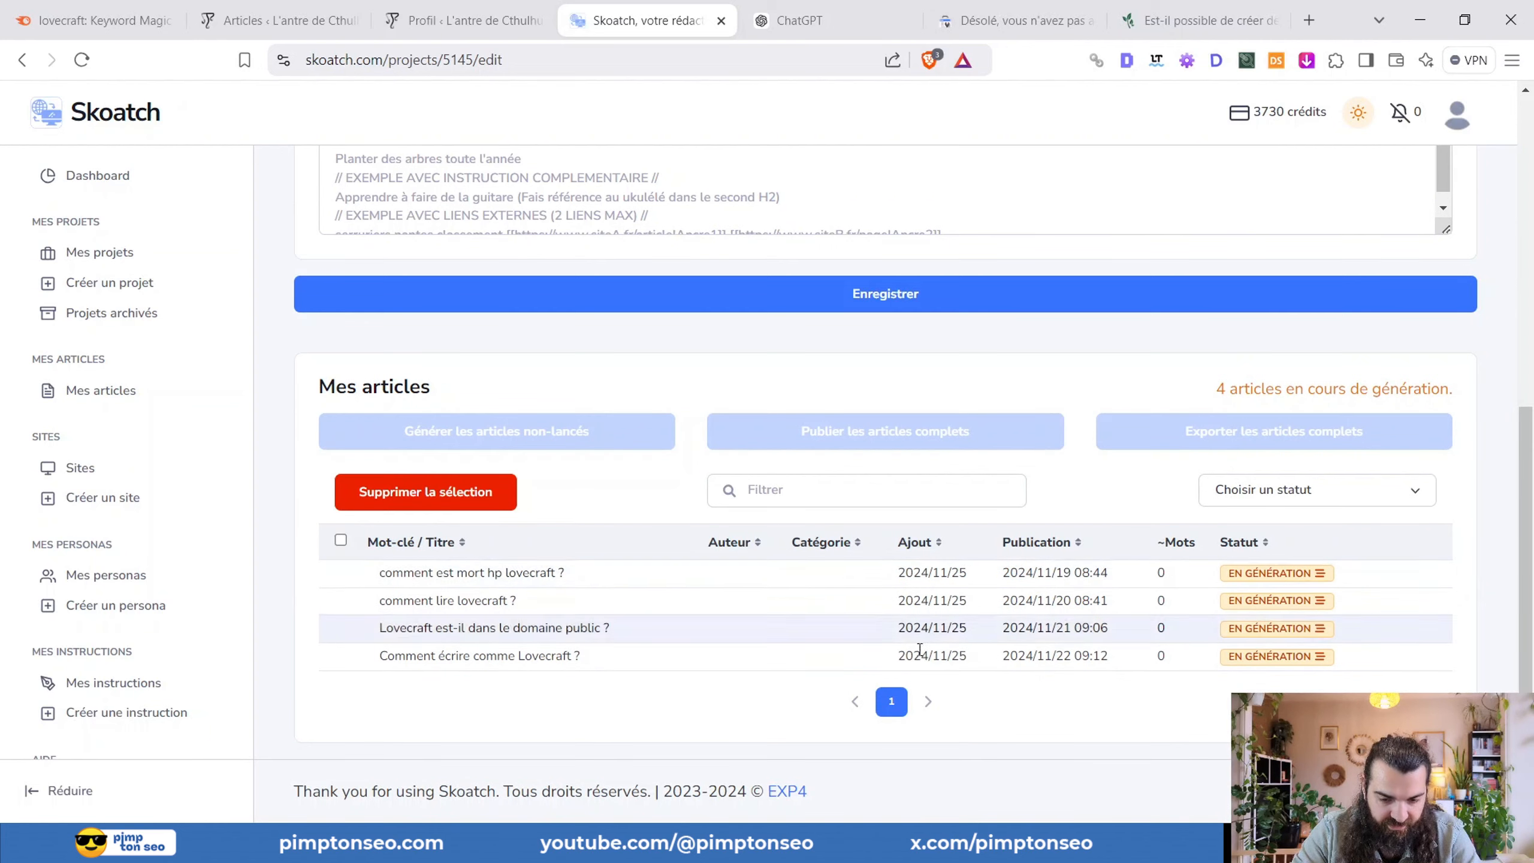
{"action": "scroll", "coordinate": [975, 596], "scroll_direction": "up", "scroll_amount": 5}
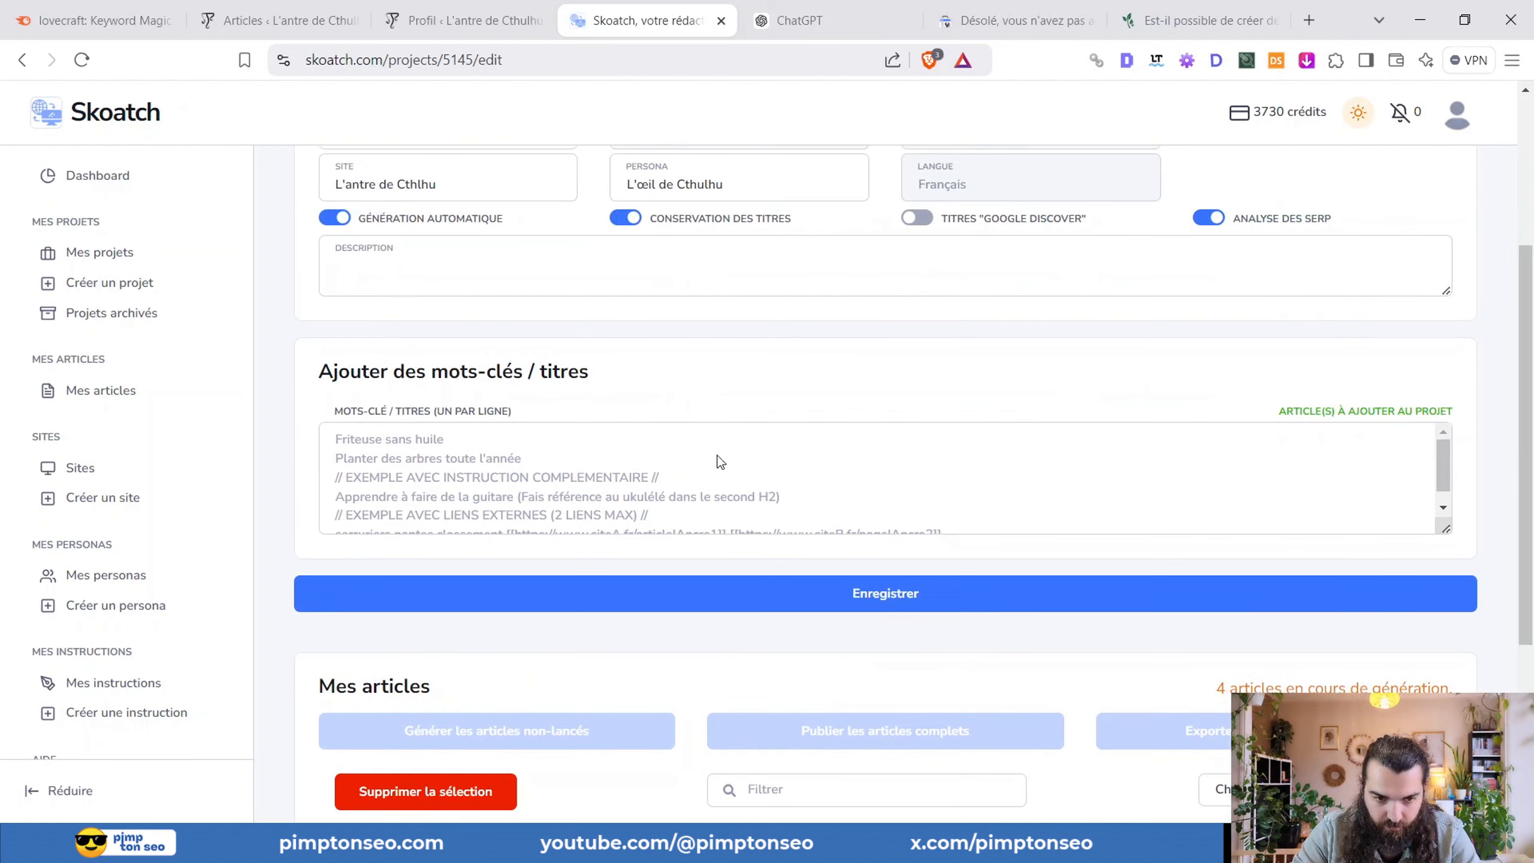
- Refresh the project page repeatedly to follow the generation status of the articles
{"action": "scroll", "coordinate": [718, 458], "scroll_direction": "down", "scroll_amount": 6}
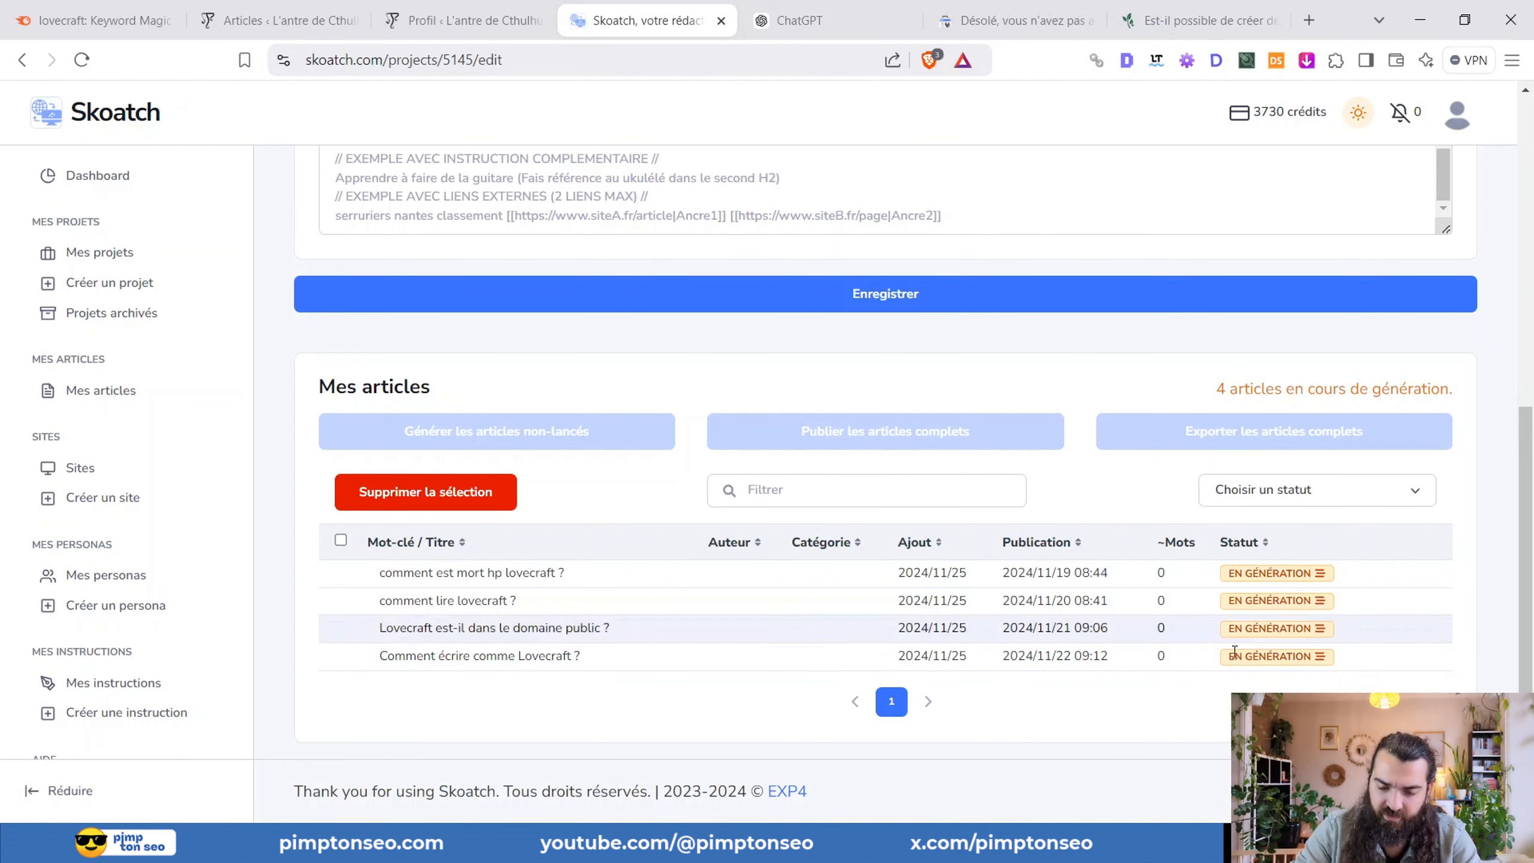
{"action": "key", "text": "F5"}
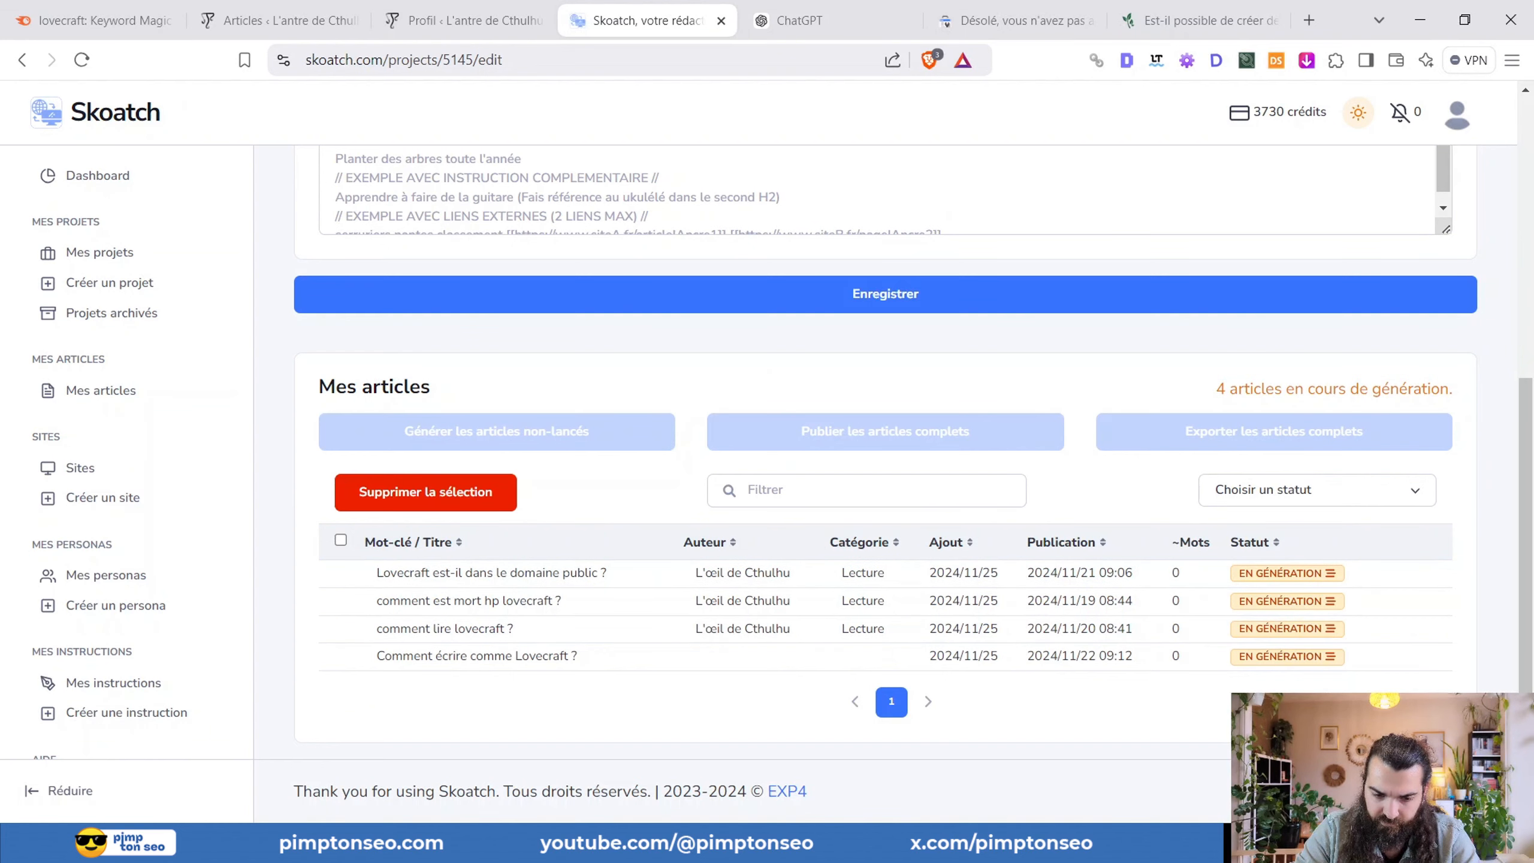
{"action": "key", "text": "F5"}
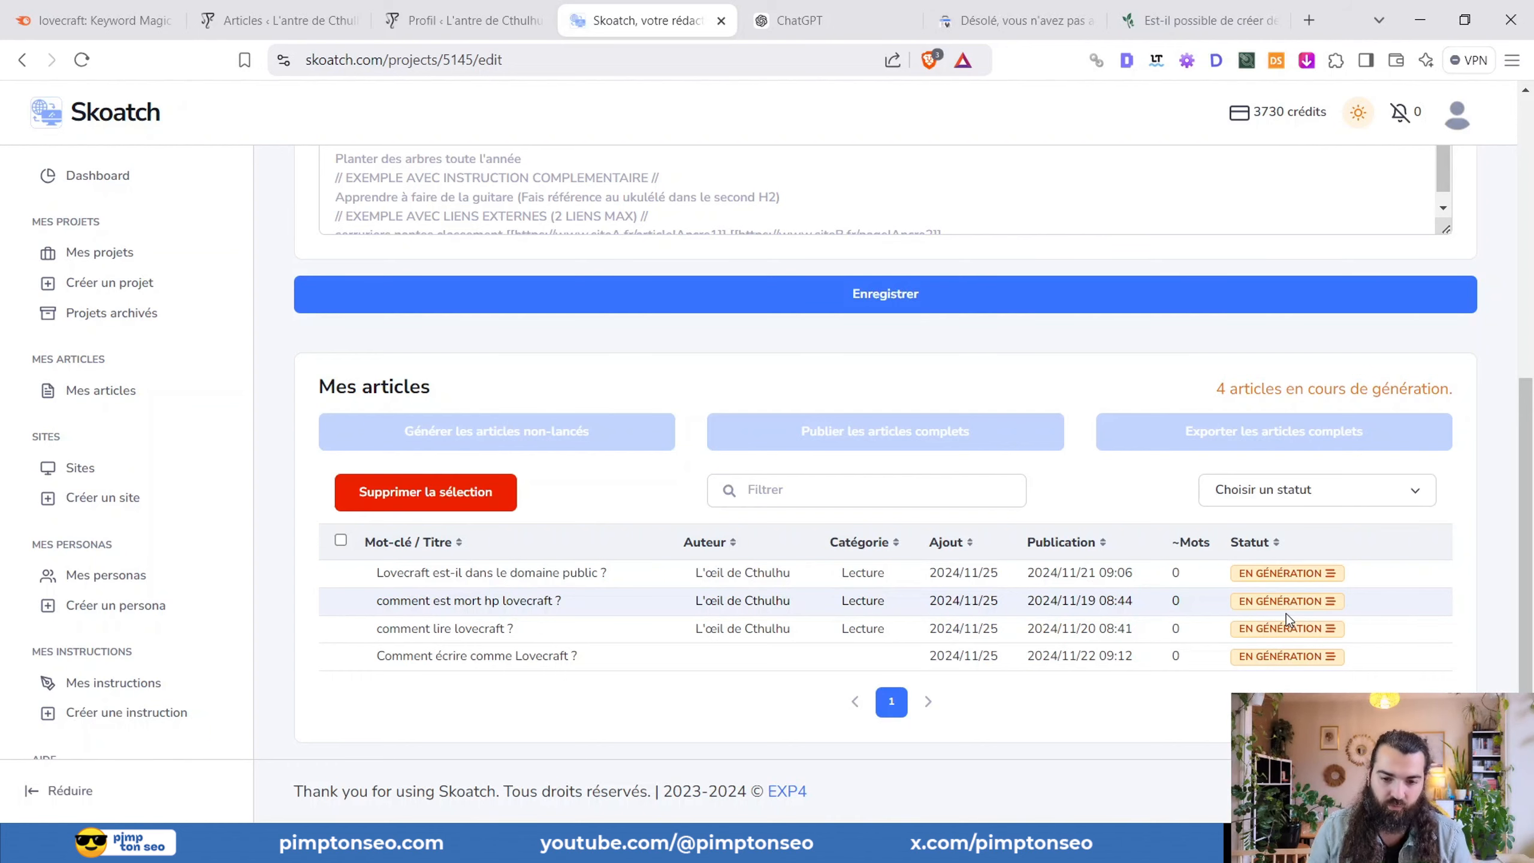
{"action": "key", "text": "F5"}
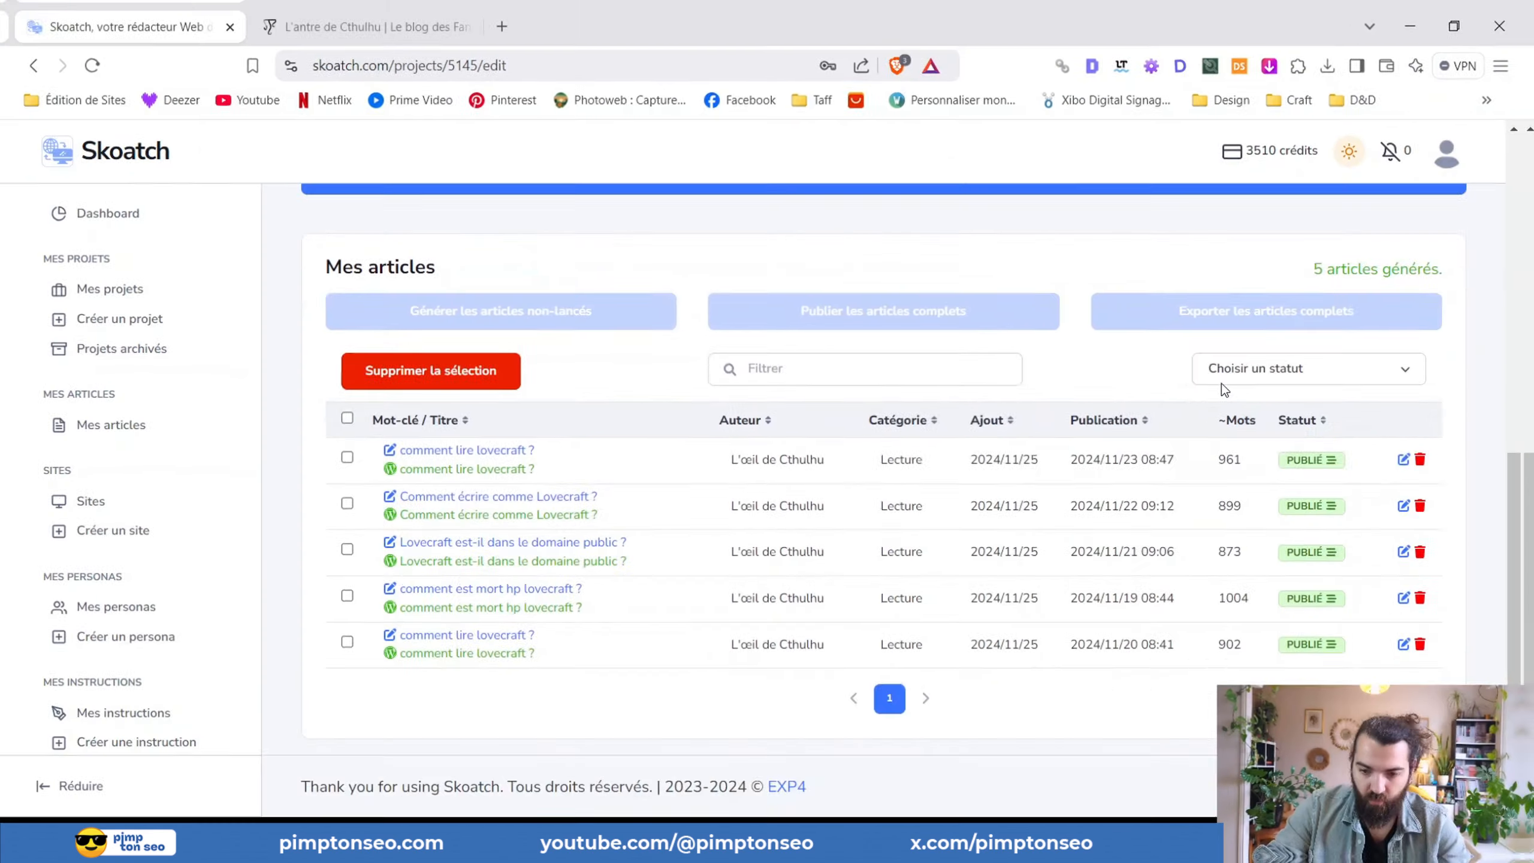
- Enlarge the entry field for keywords and titles so that all of its example lines fit
{"action": "scroll", "coordinate": [1183, 290], "scroll_direction": "up", "scroll_amount": 3}
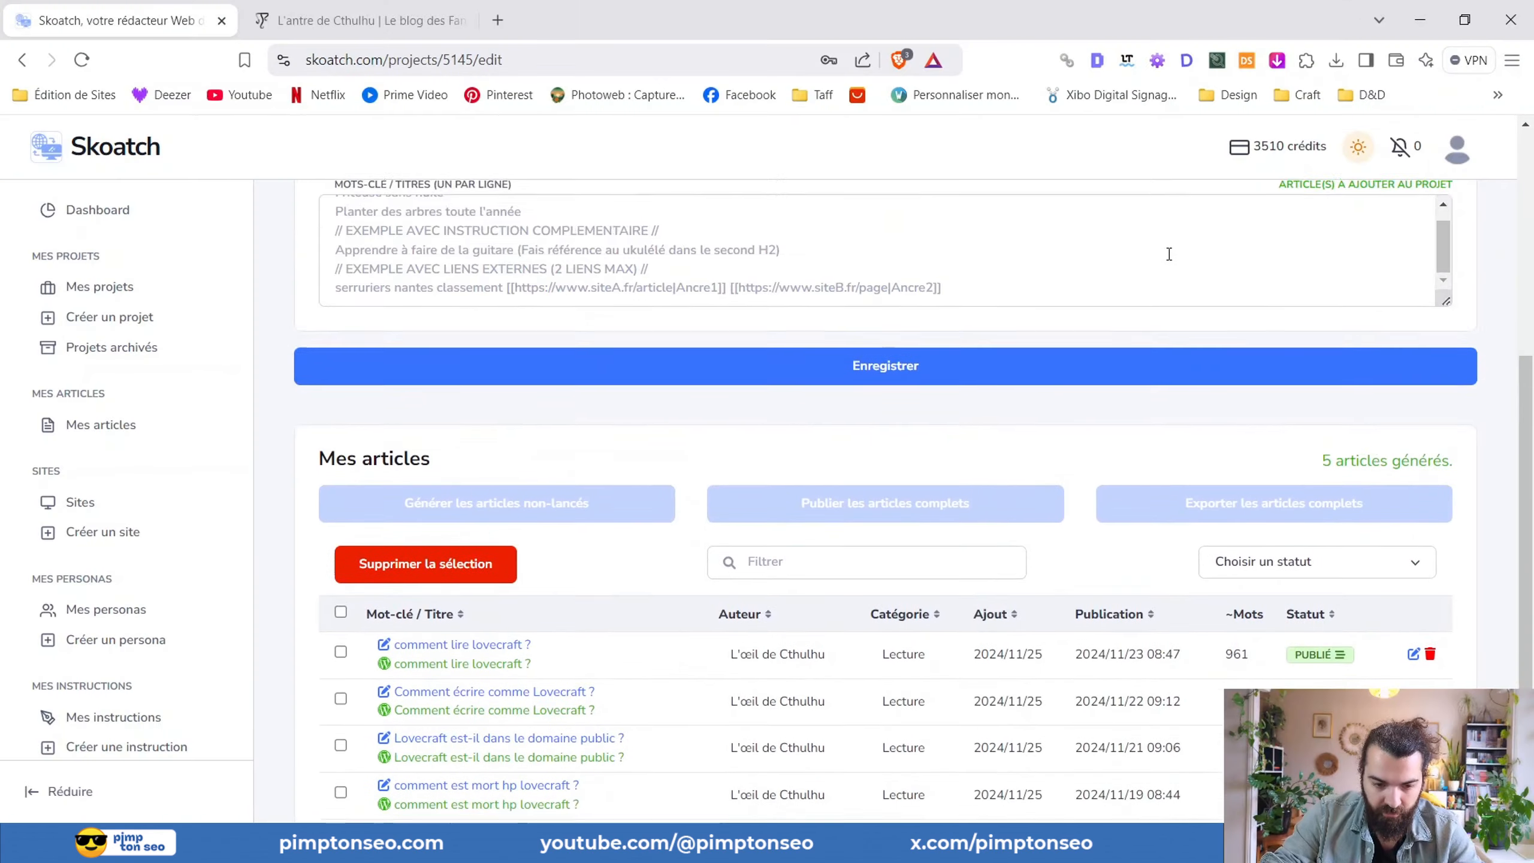
{"action": "scroll", "coordinate": [1087, 235], "scroll_direction": "down", "scroll_amount": 3}
{"action": "scroll", "coordinate": [1067, 229], "scroll_direction": "up", "scroll_amount": 3}
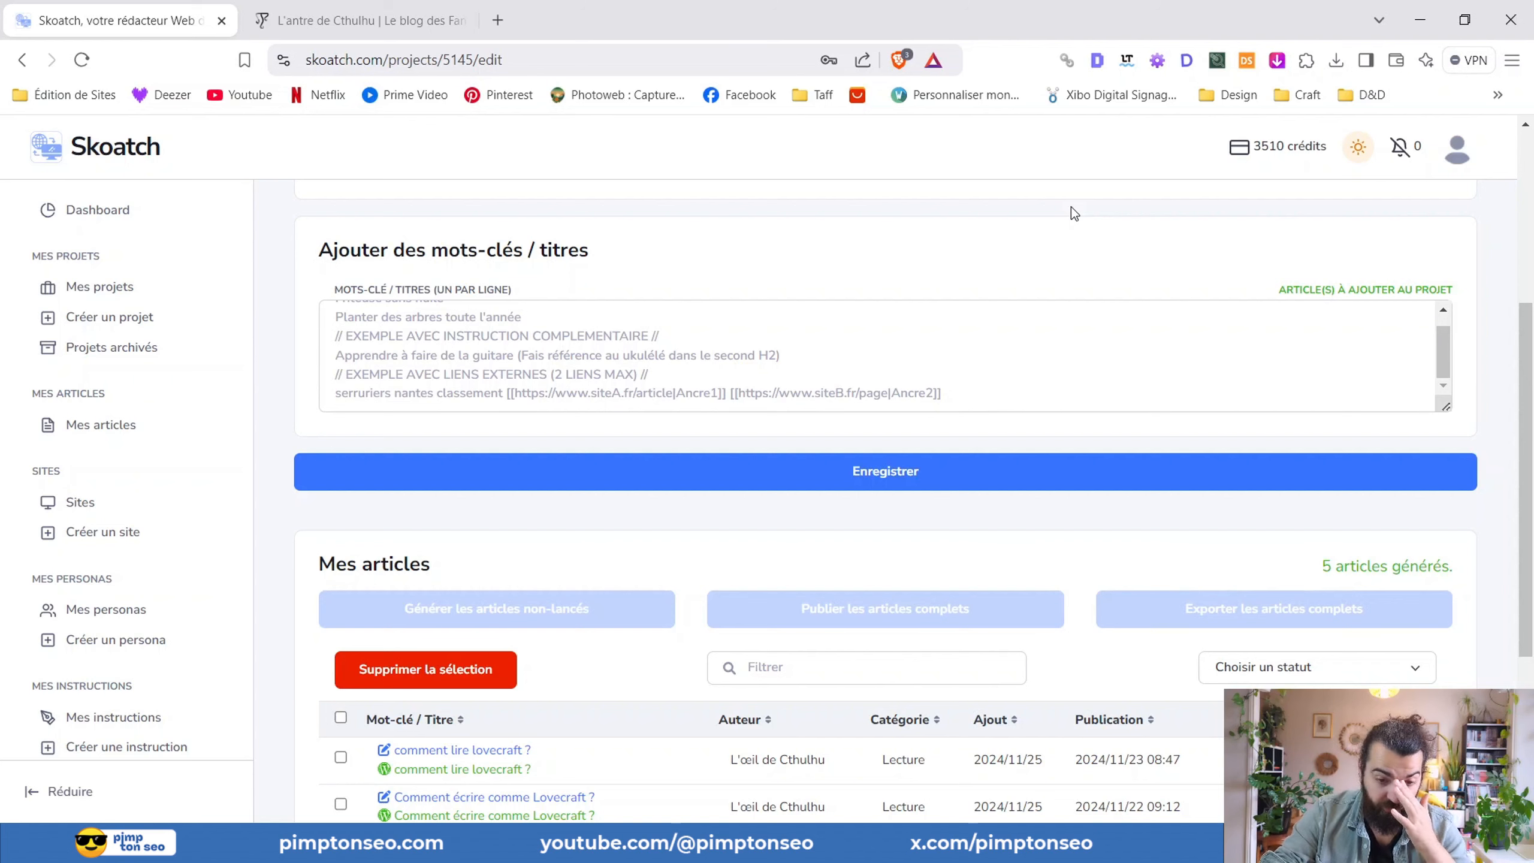
{"action": "scroll", "coordinate": [587, 325], "scroll_direction": "up", "scroll_amount": 3}
{"action": "scroll", "coordinate": [587, 325], "scroll_direction": "up", "scroll_amount": 1}
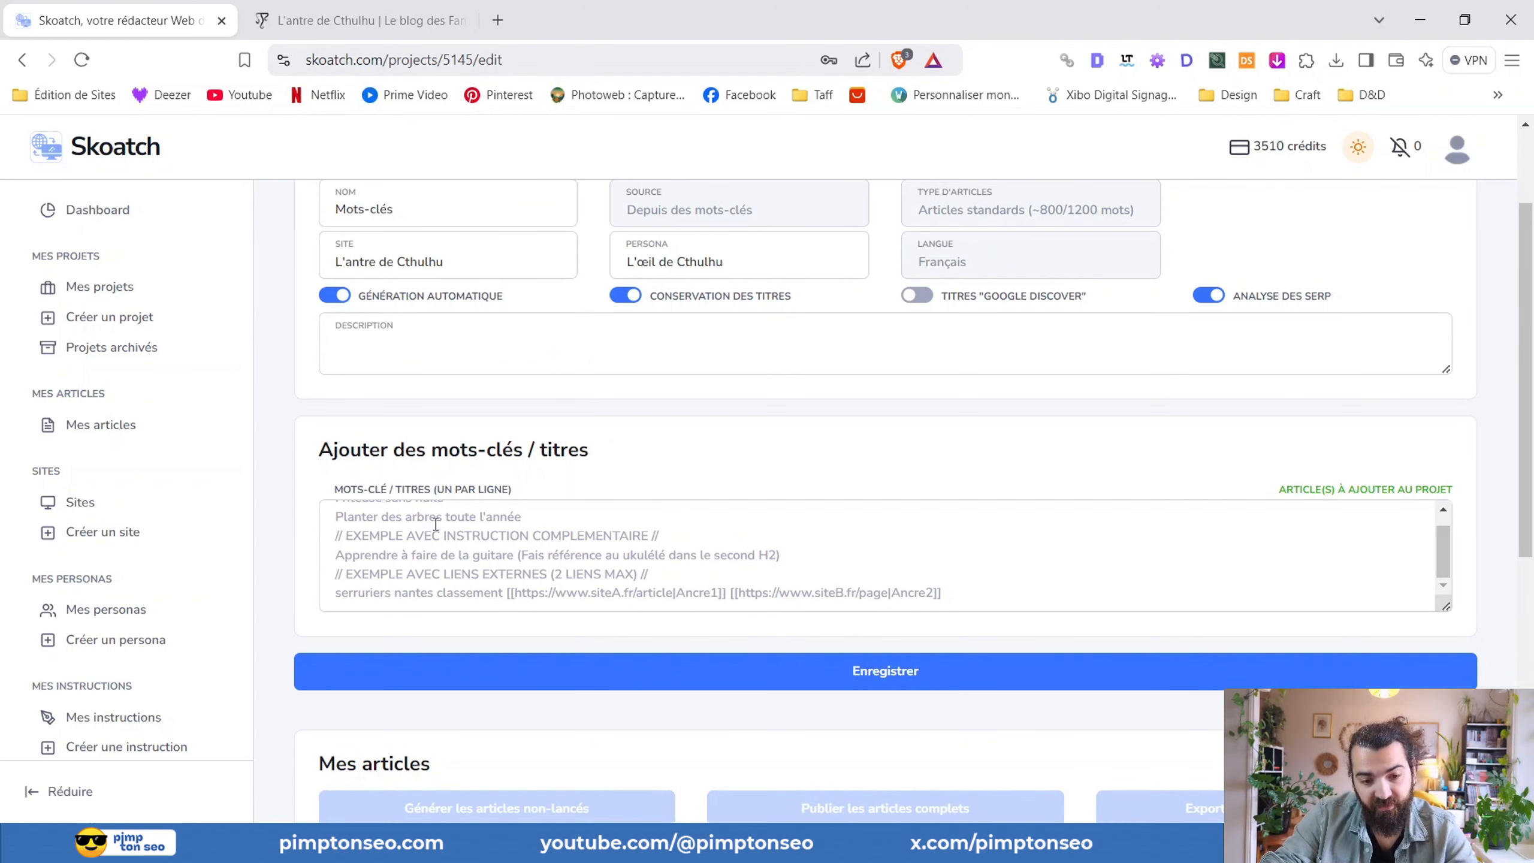
{"action": "left_click_drag", "start_coordinate": [1442, 605], "coordinate": [1444, 661]}
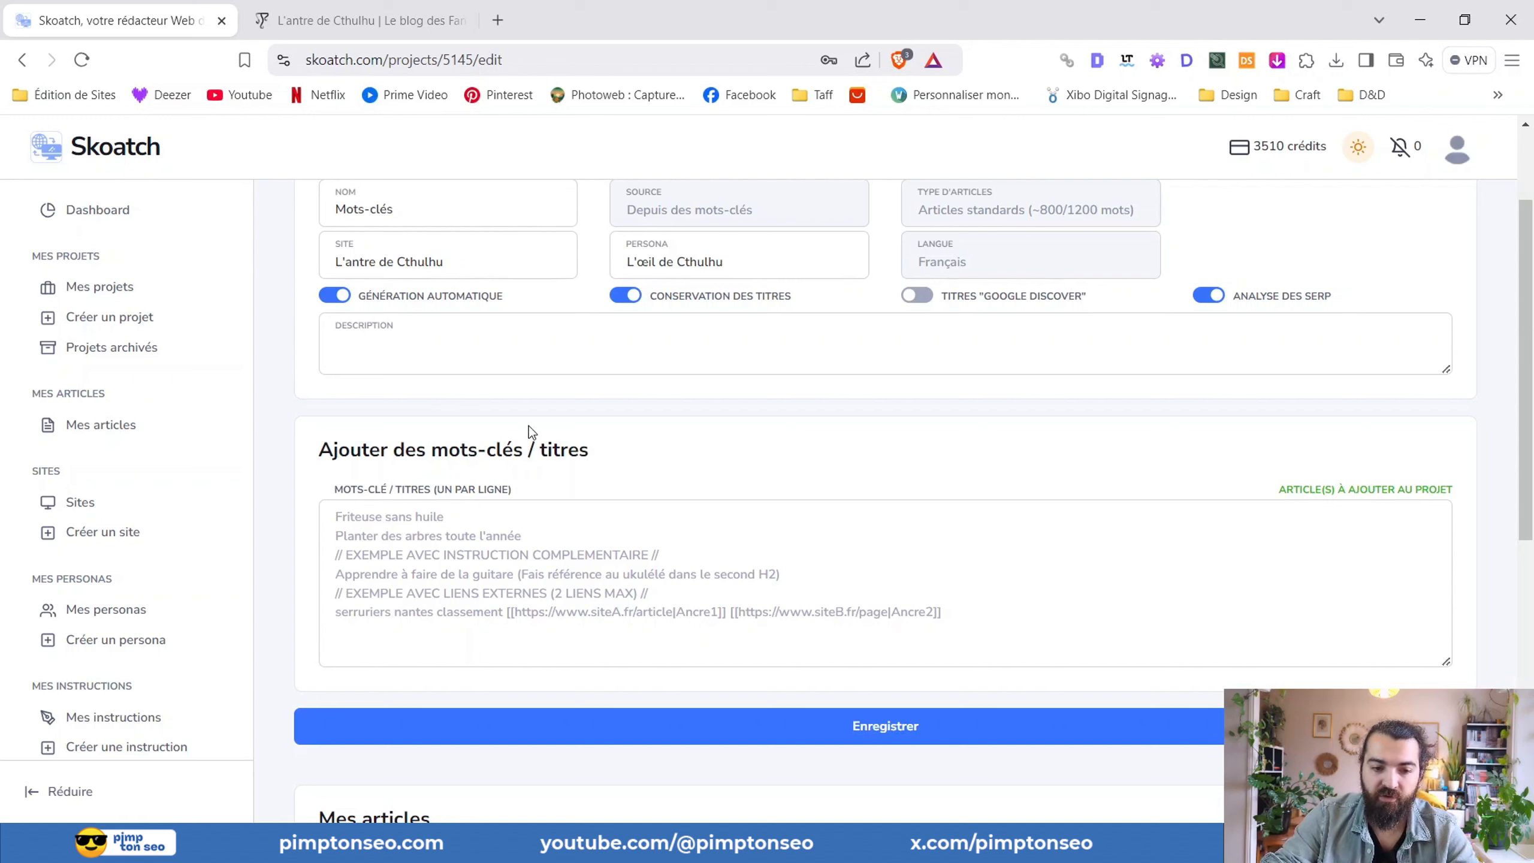
- Enter the keyword "Friteuse sans huile" followed by the instruction "(rédige un guide sur les mailleures friteuse)" as a new article line
{"action": "left_click", "coordinate": [331, 522]}
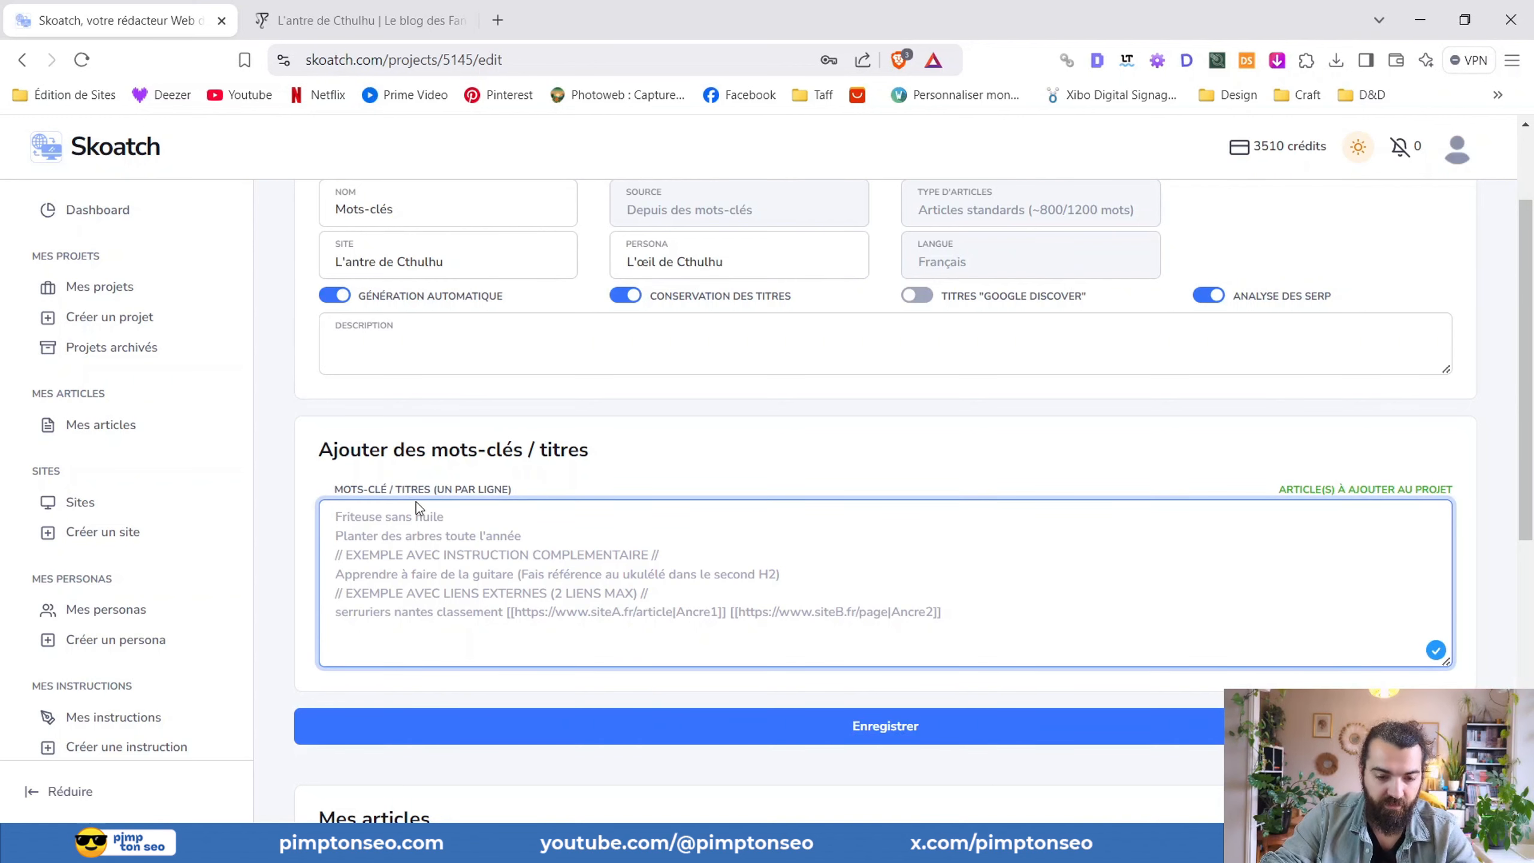
{"action": "type", "text": "Fri"}
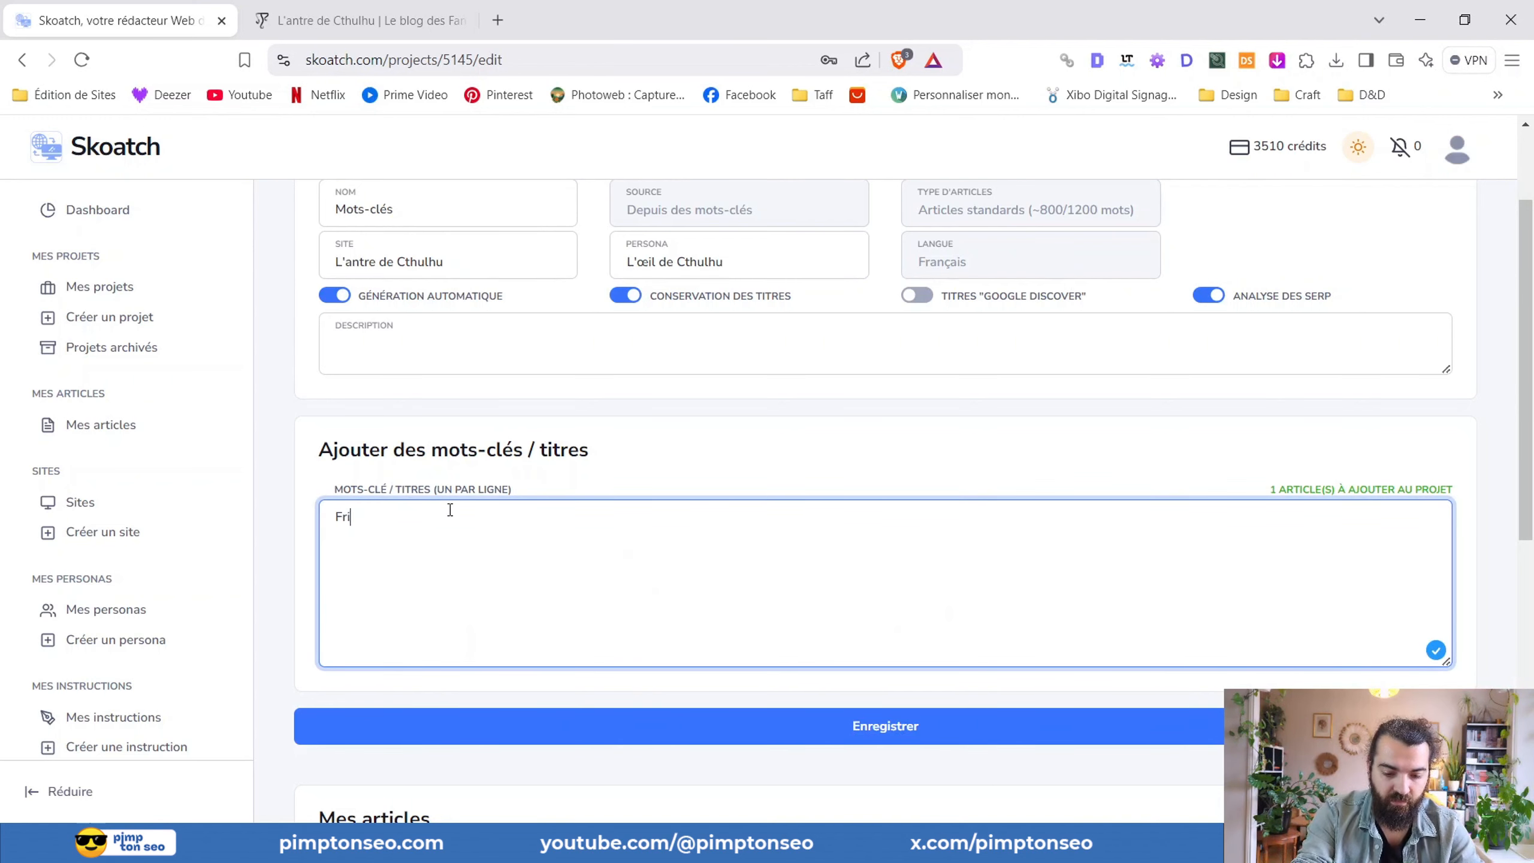
{"action": "type", "text": "teuse sans huile ("}
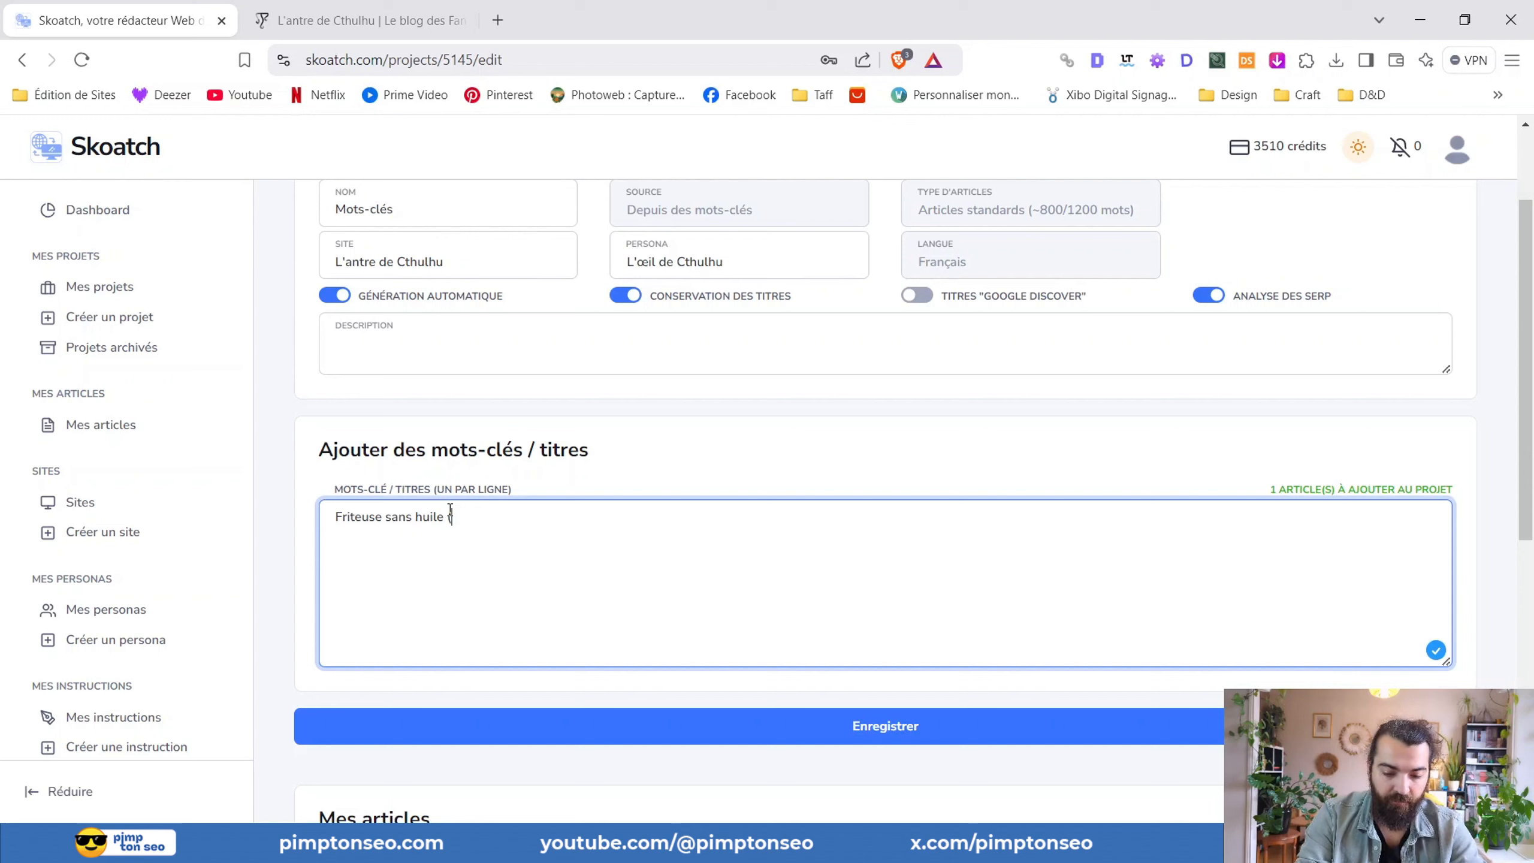
{"action": "type", "text": "rédige un guide sur"}
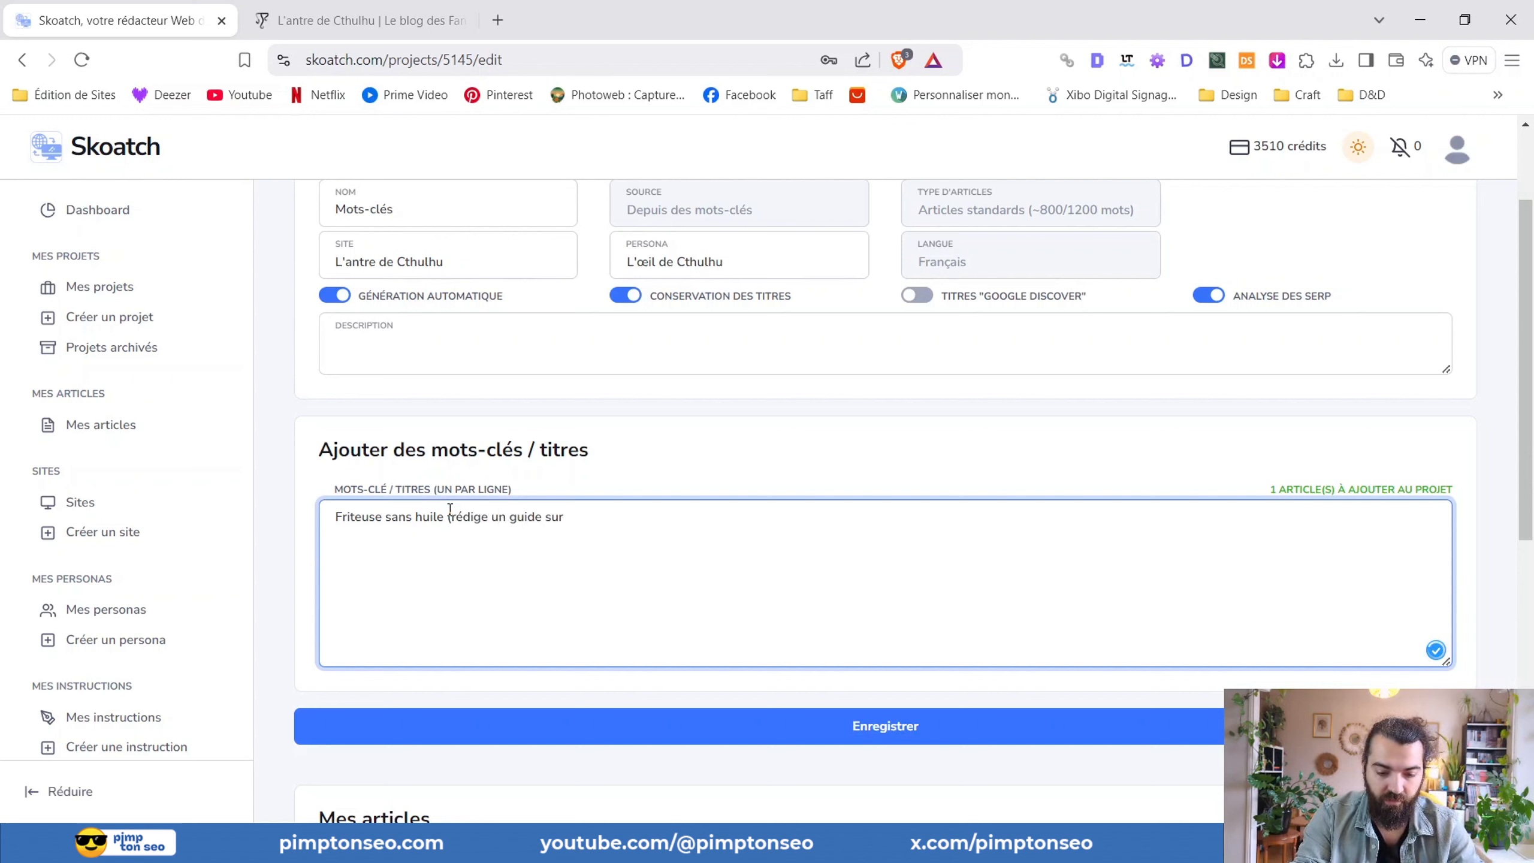
{"action": "type", "text": " les mailleures"}
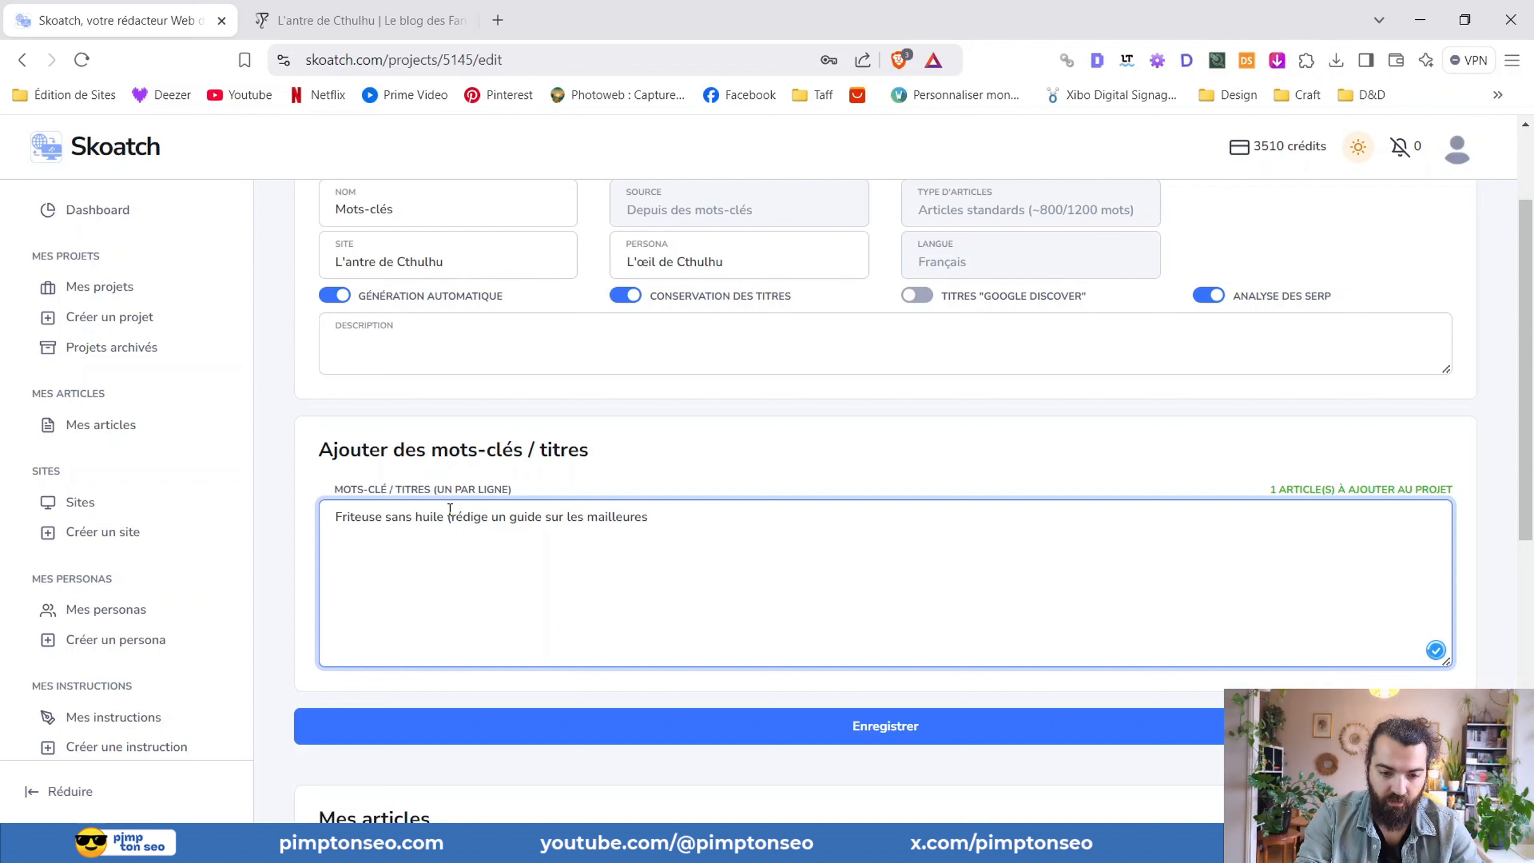
{"action": "type", "text": " friteuse"}
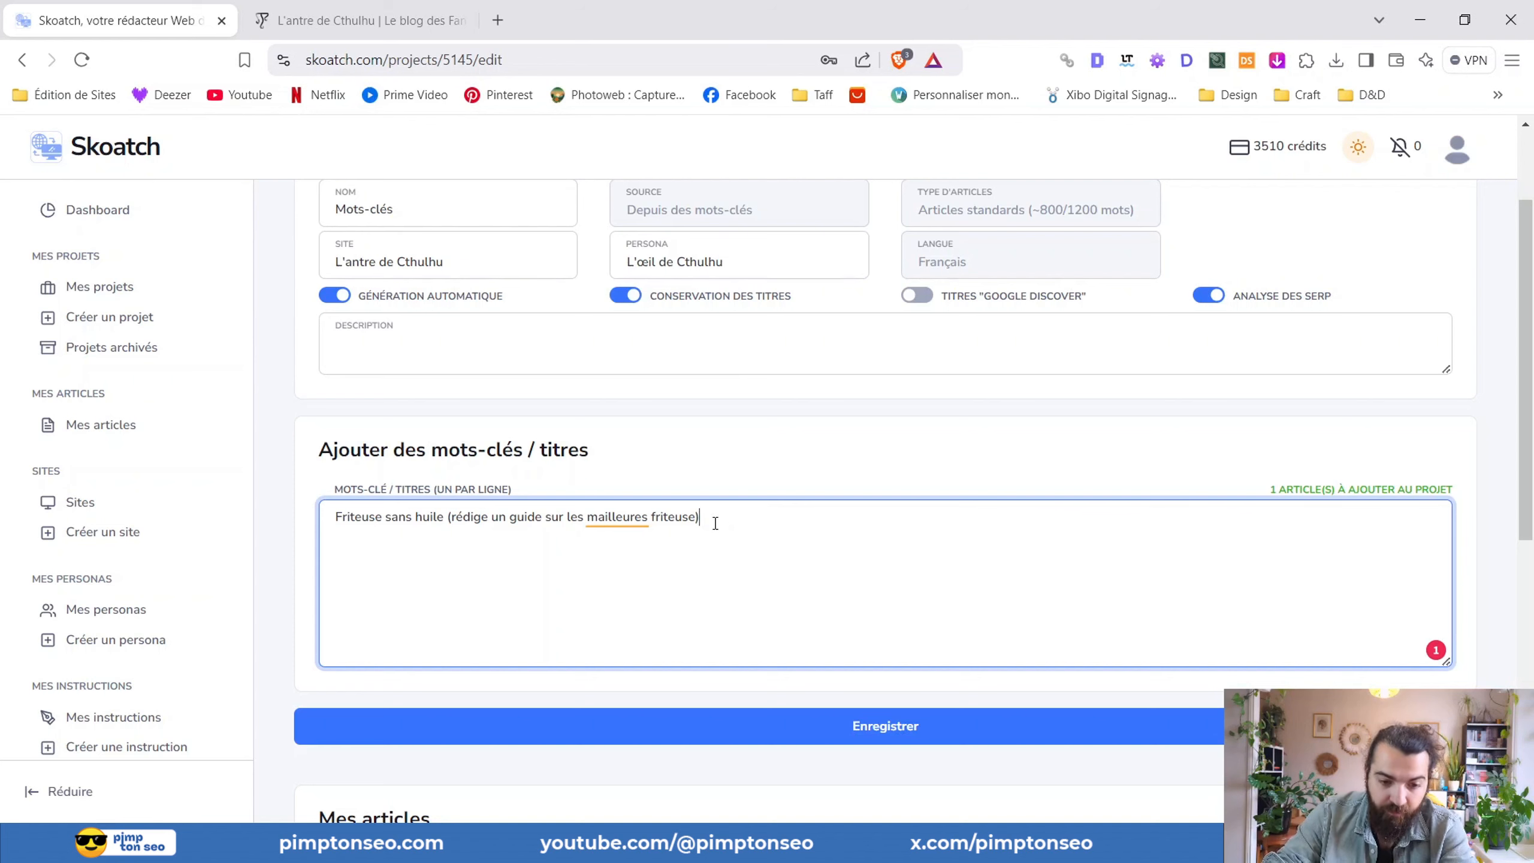
- Remove the bracketed instruction and clear the example keyword from the entry field
{"action": "left_click_drag", "start_coordinate": [699, 518], "coordinate": [450, 511]}
{"action": "key", "text": "BackSpace"}
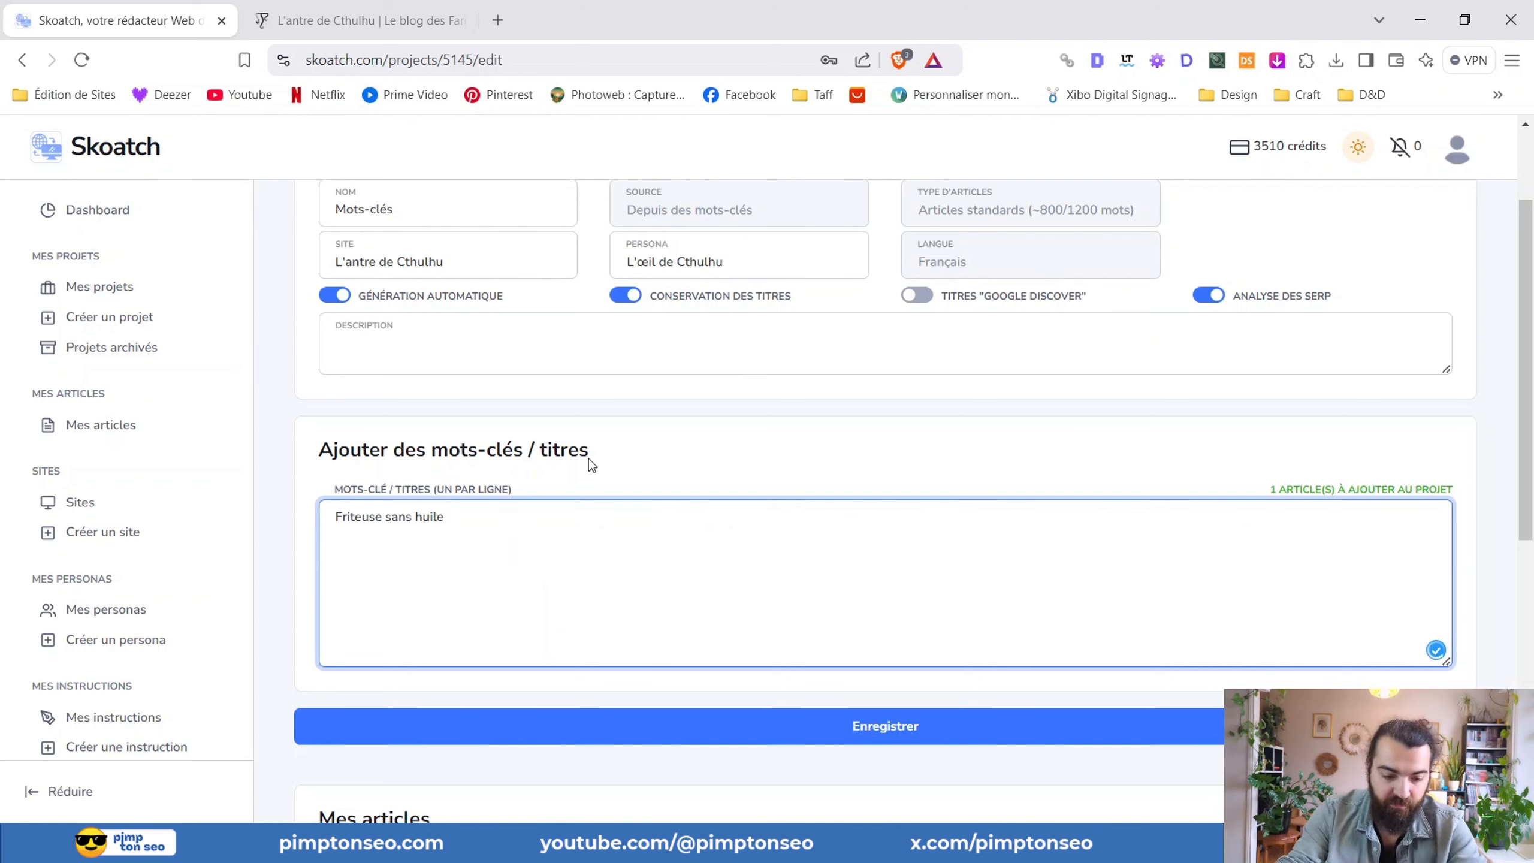
{"action": "key", "text": "ctrl+a"}
{"action": "key", "text": "BackSpace"}
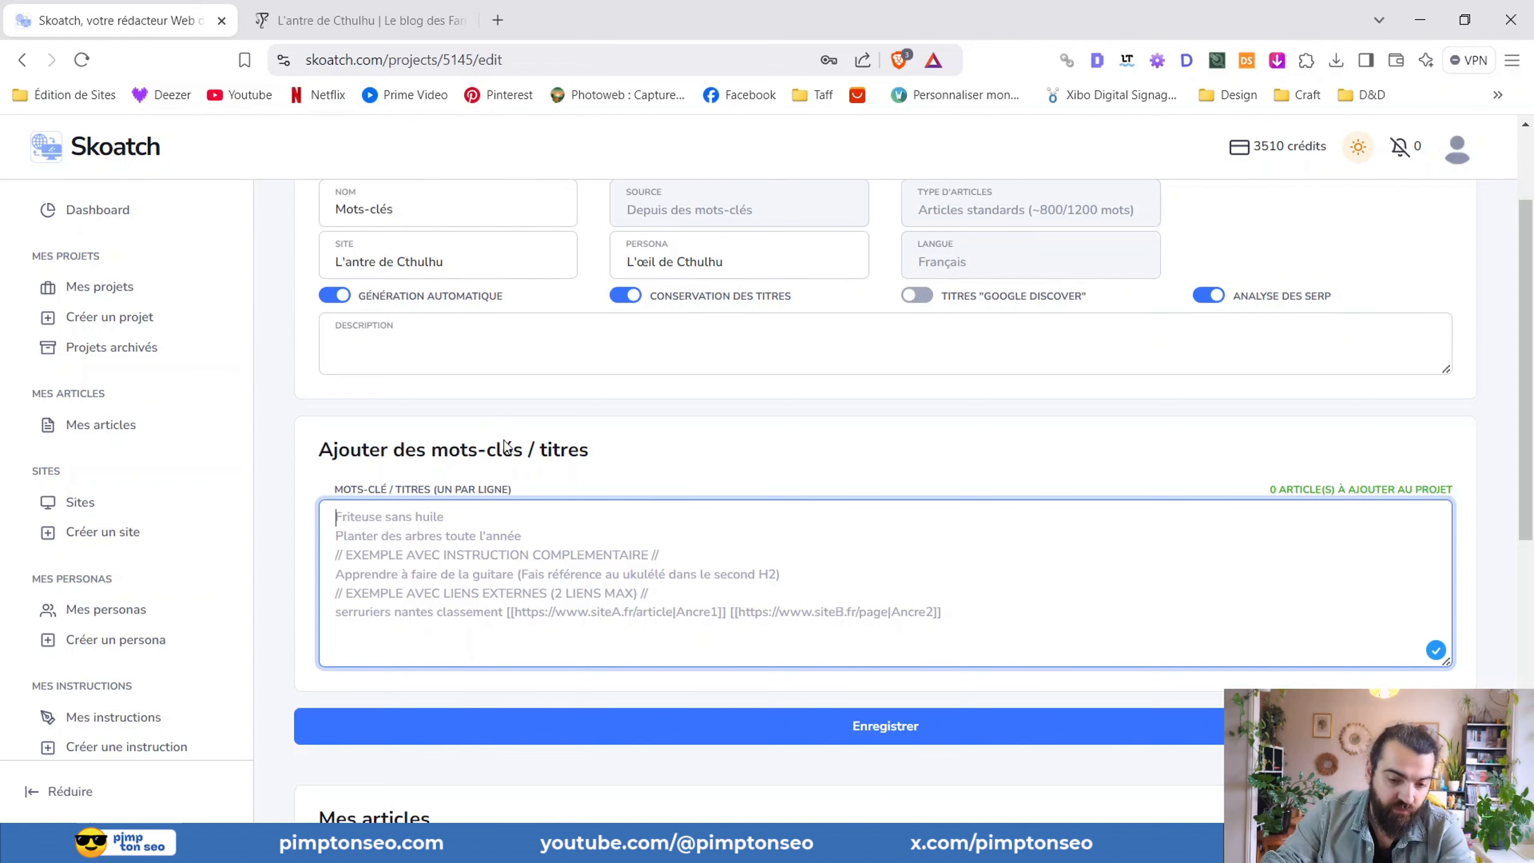
- Check the project's internal linking settings, then return to the general settings and review the keyword format examples for external links
{"action": "scroll", "coordinate": [556, 351], "scroll_direction": "up", "scroll_amount": 3}
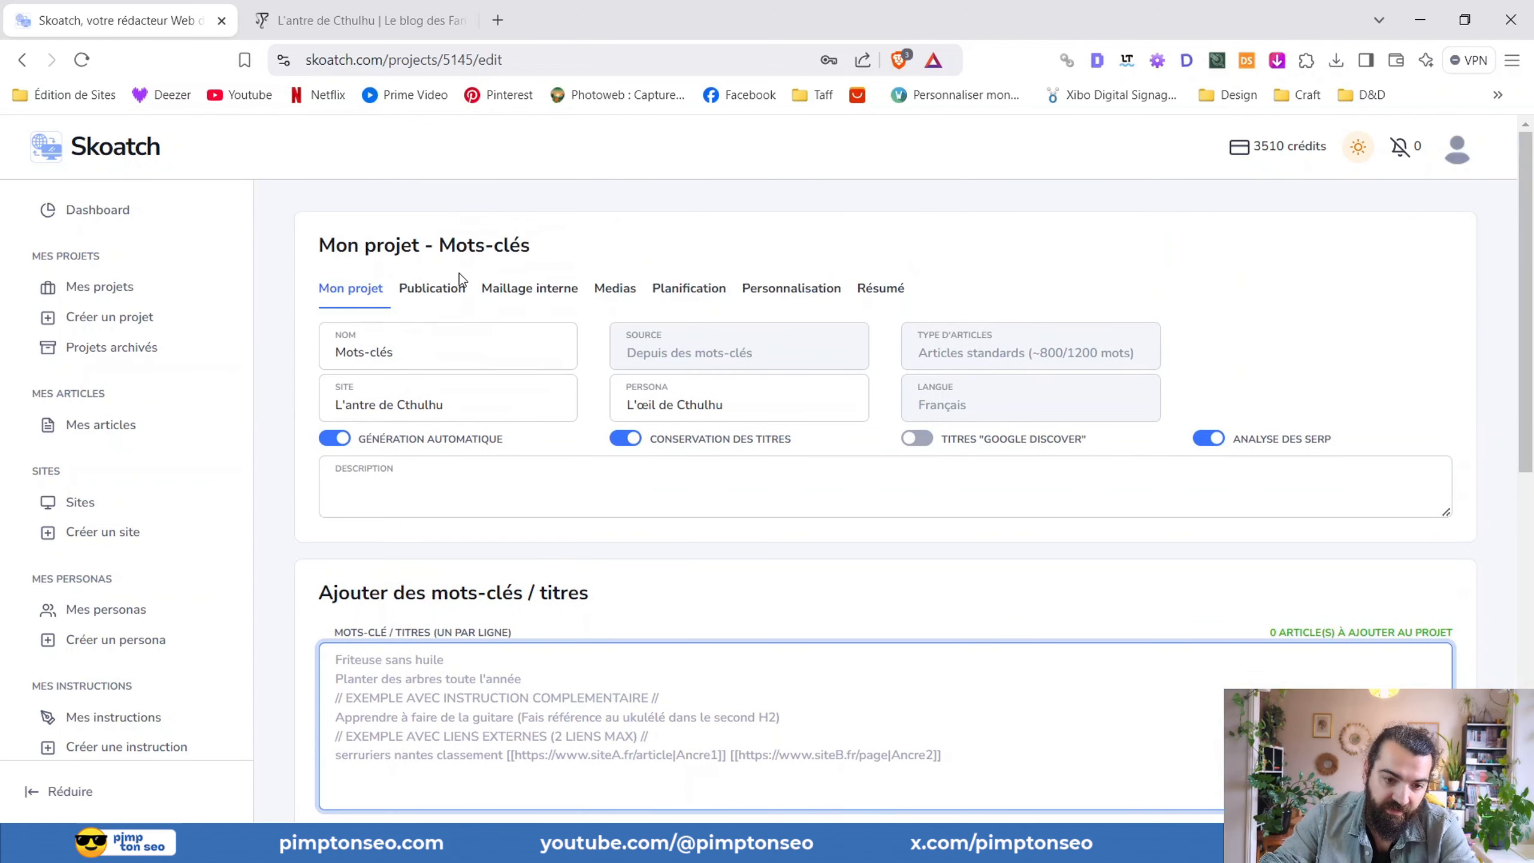
{"action": "left_click", "coordinate": [530, 287]}
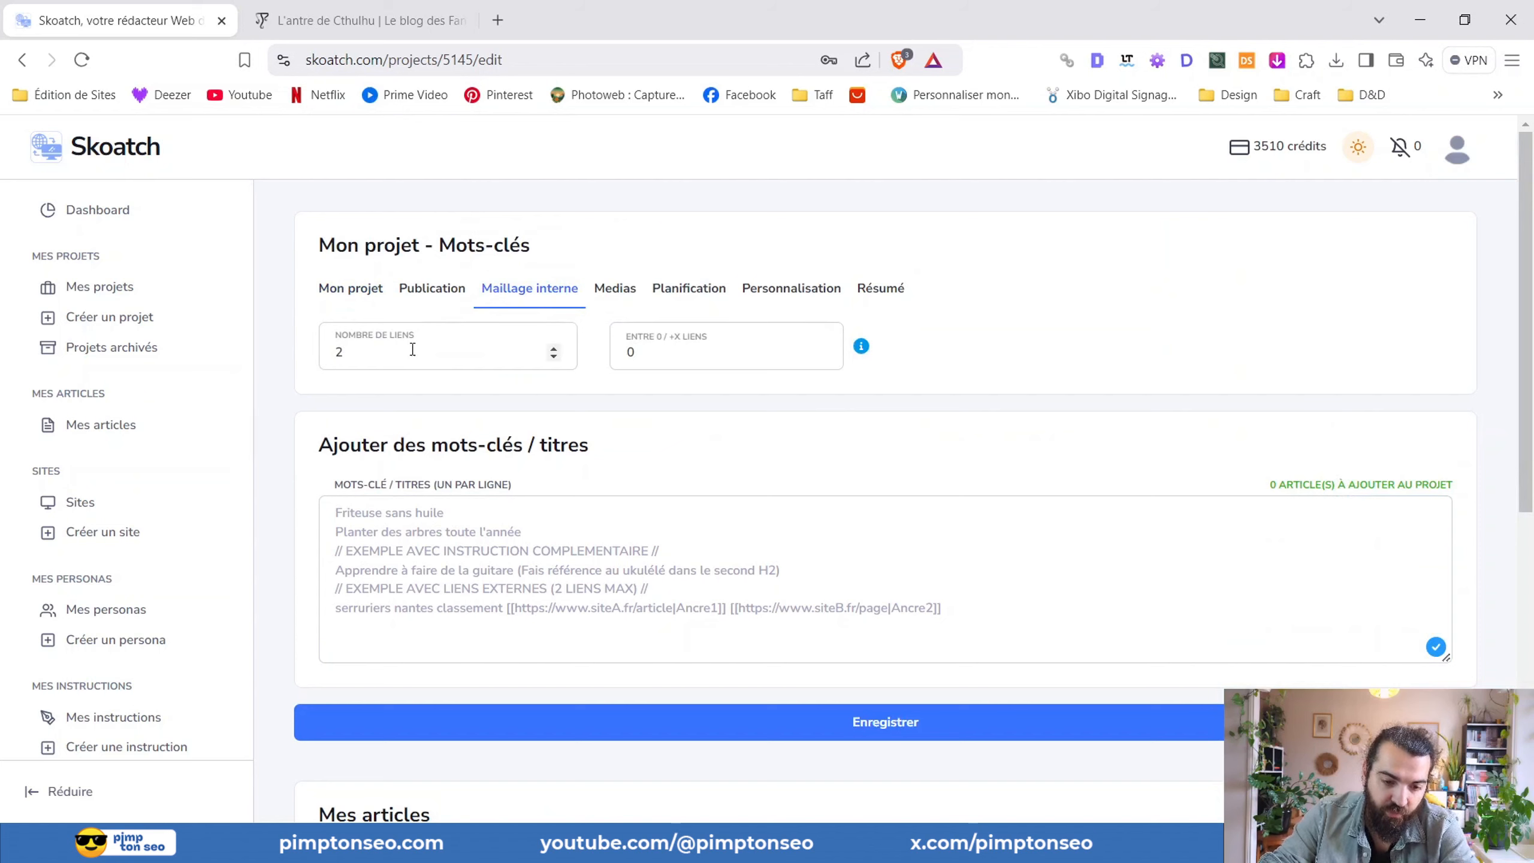
{"action": "left_click", "coordinate": [357, 289]}
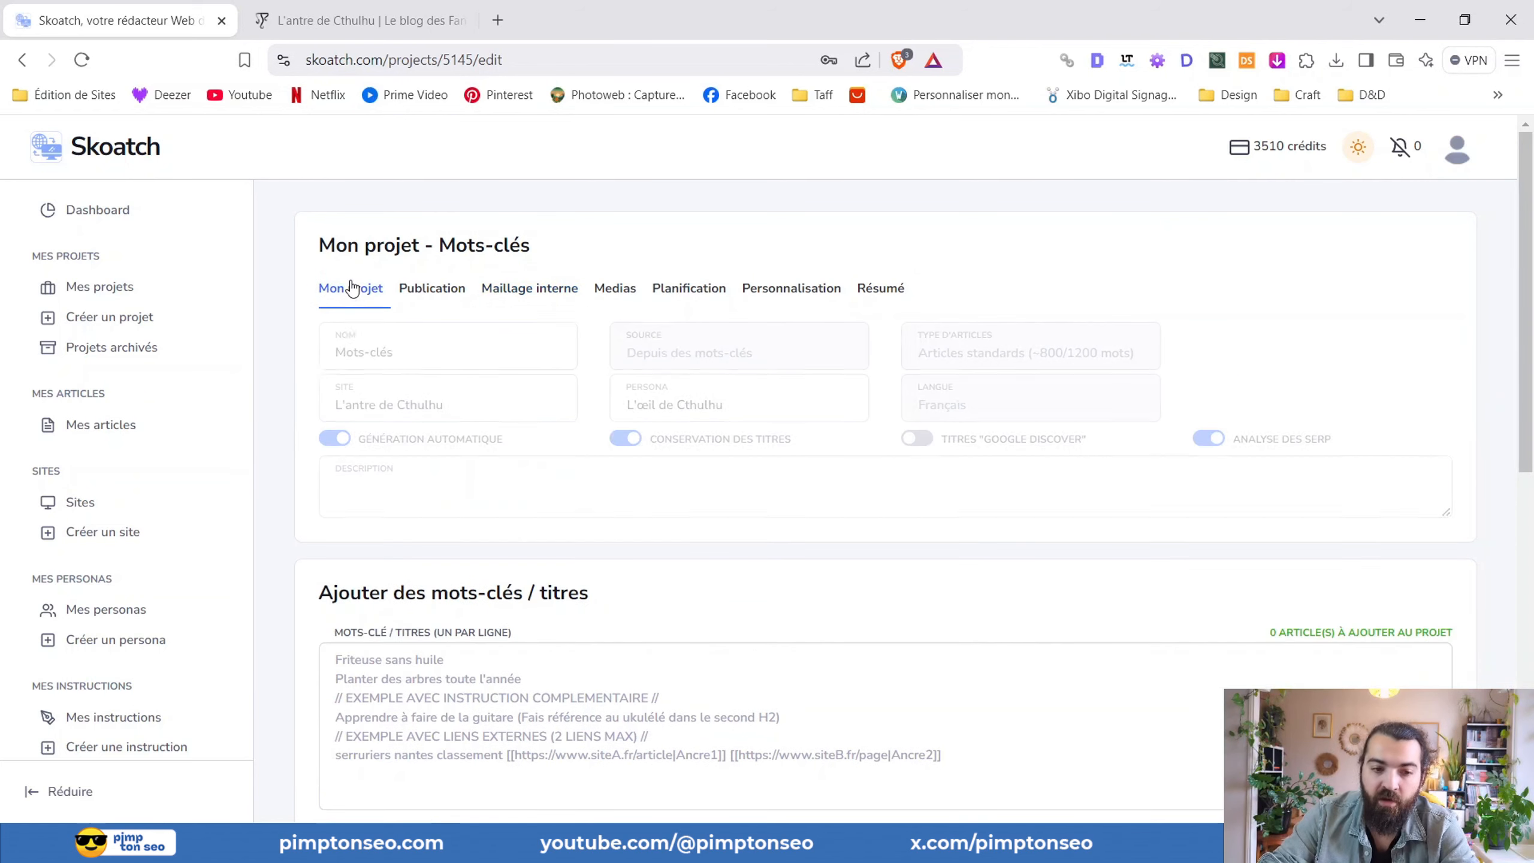
{"action": "scroll", "coordinate": [565, 438], "scroll_direction": "down", "scroll_amount": 3}
{"action": "scroll", "coordinate": [612, 493], "scroll_direction": "up", "scroll_amount": 3}
{"action": "scroll", "coordinate": [642, 482], "scroll_direction": "down", "scroll_amount": 2}
{"action": "scroll", "coordinate": [643, 482], "scroll_direction": "down", "scroll_amount": 1}
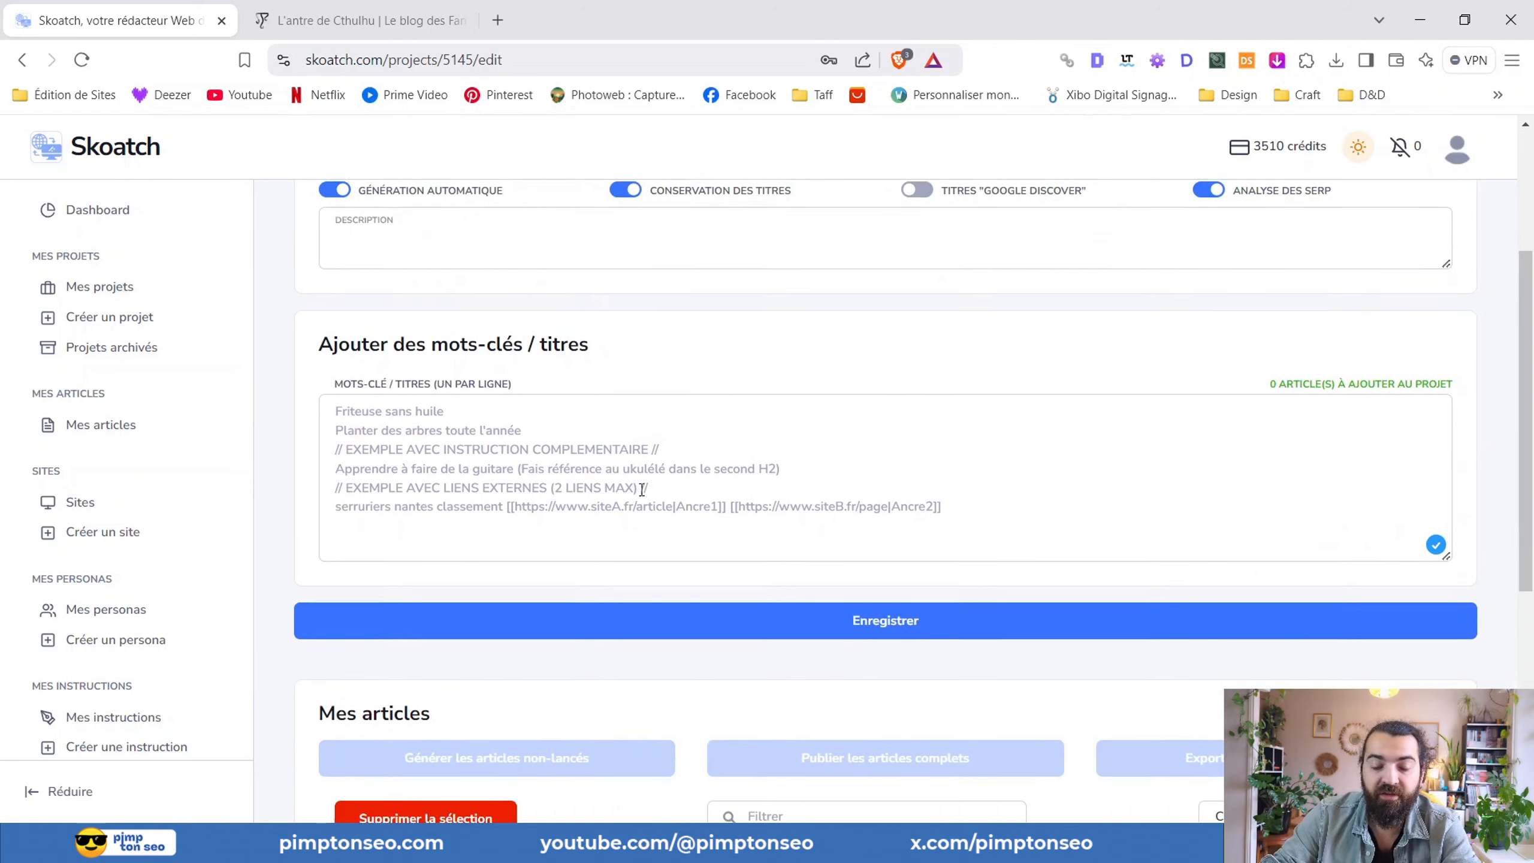
{"action": "scroll", "coordinate": [633, 479], "scroll_direction": "up", "scroll_amount": 1}
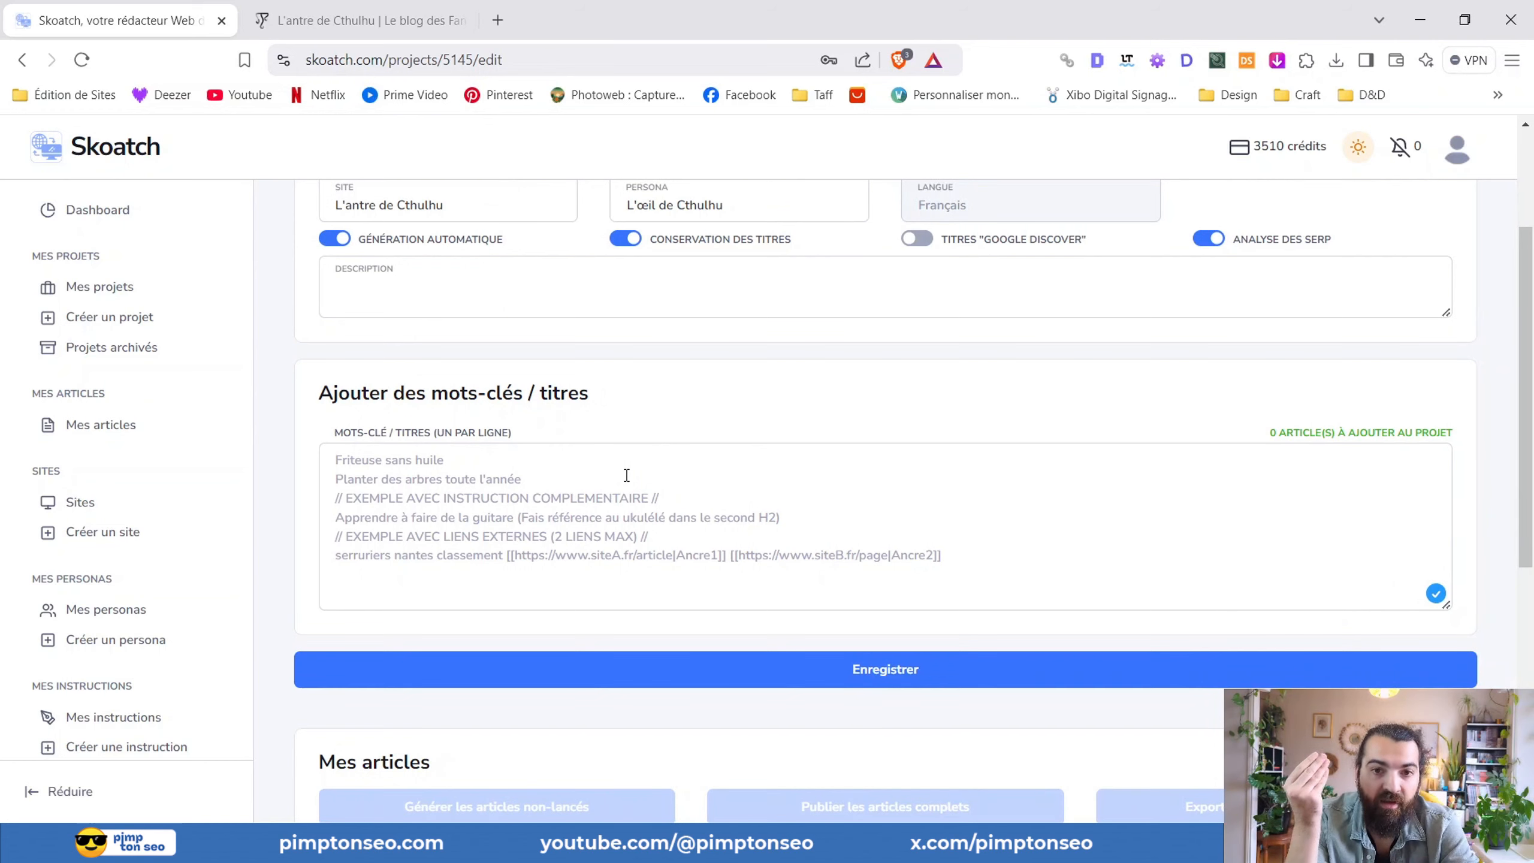
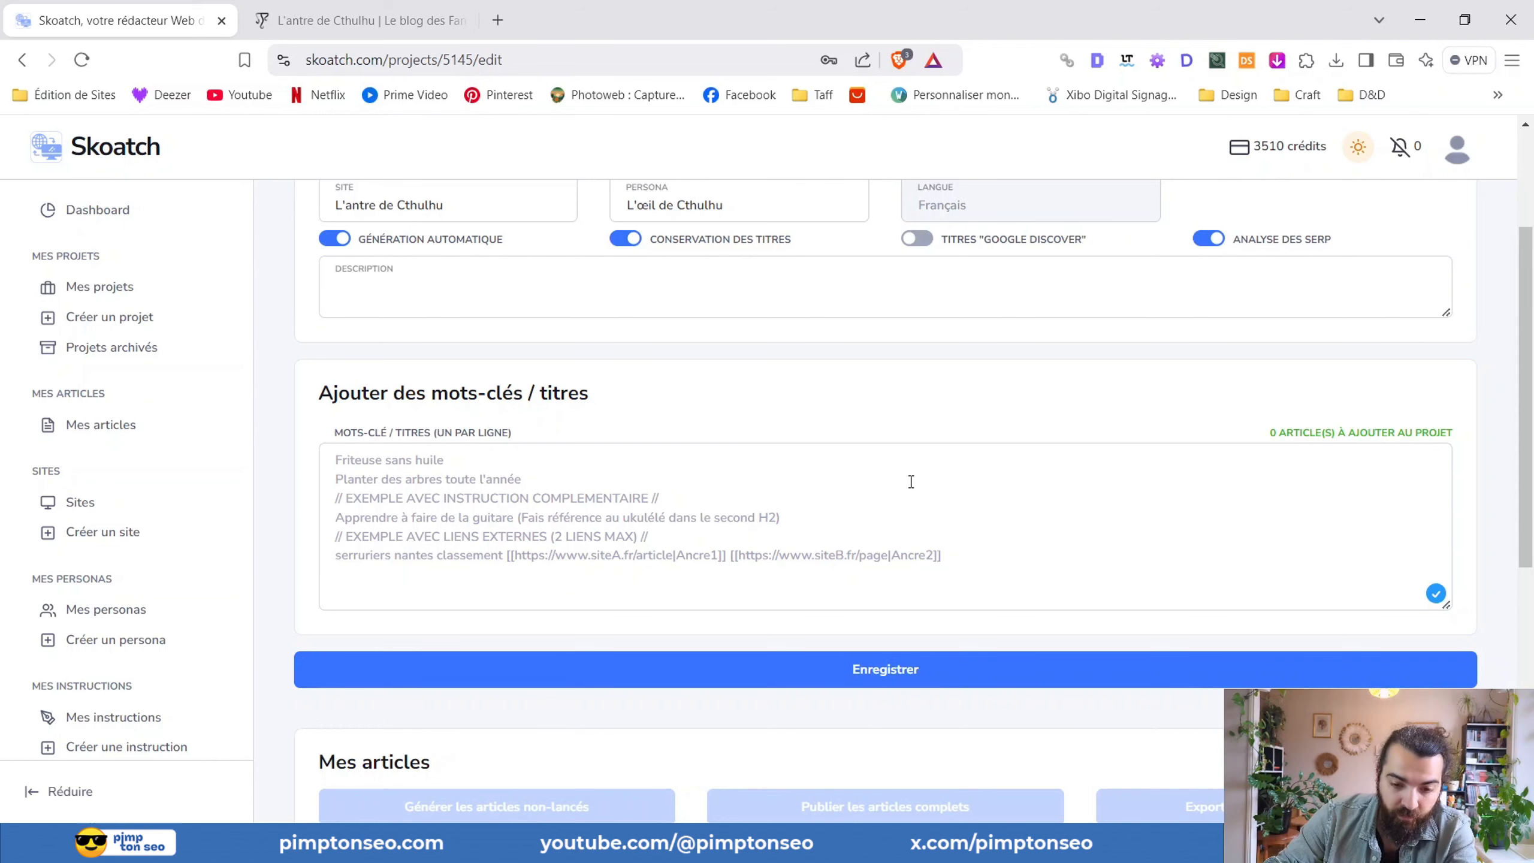
- Examine the project's generated articles, including their titles, categories, publication dates, word counts and statuses
{"action": "scroll", "coordinate": [910, 481], "scroll_direction": "down", "scroll_amount": 8}
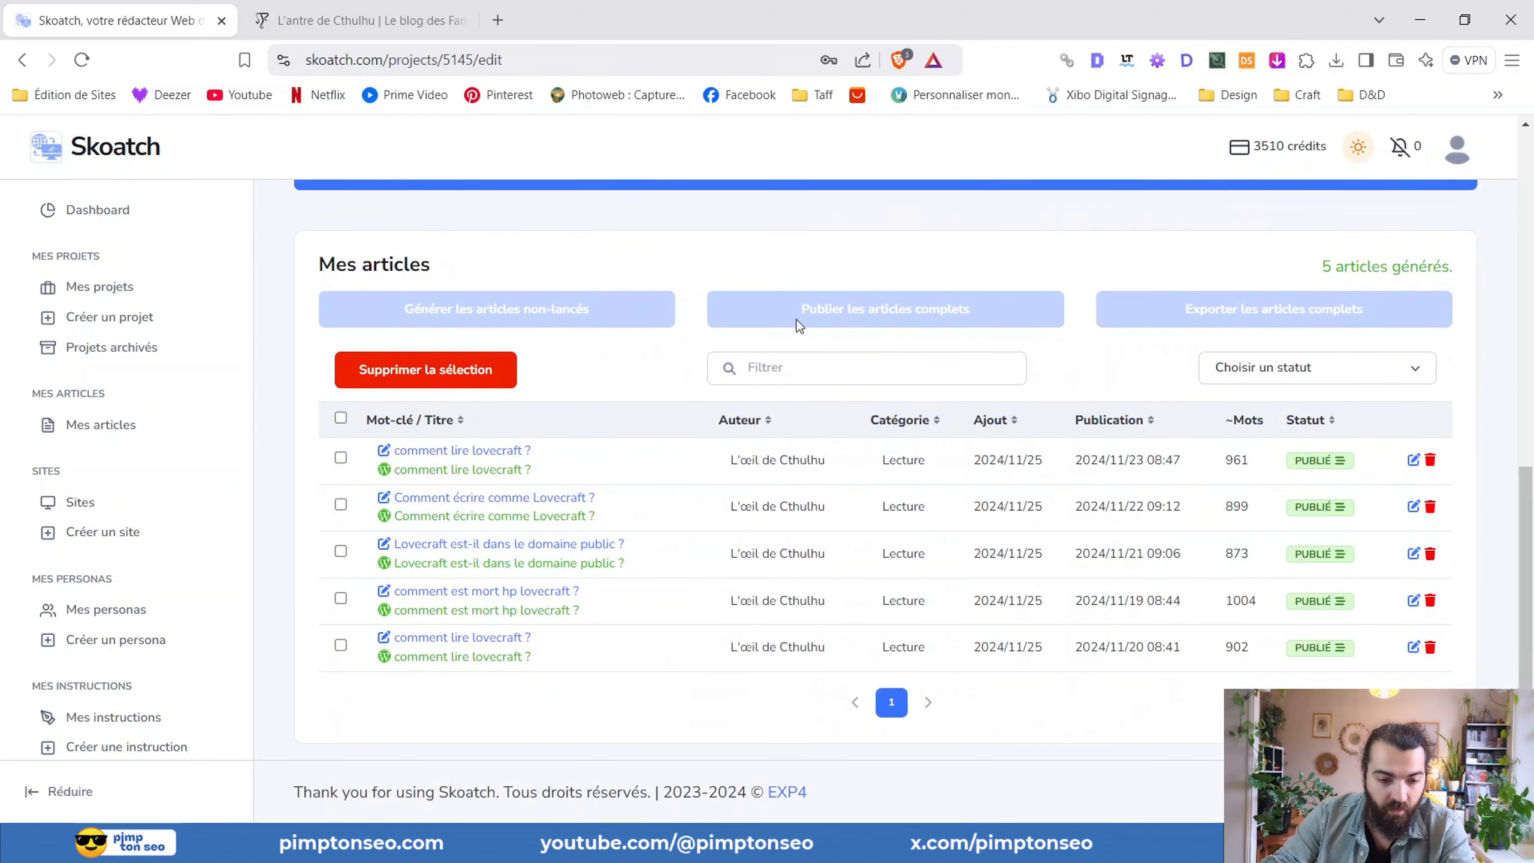
{"action": "scroll", "coordinate": [798, 325], "scroll_direction": "up", "scroll_amount": 1}
{"action": "scroll", "coordinate": [835, 379], "scroll_direction": "down", "scroll_amount": 1}
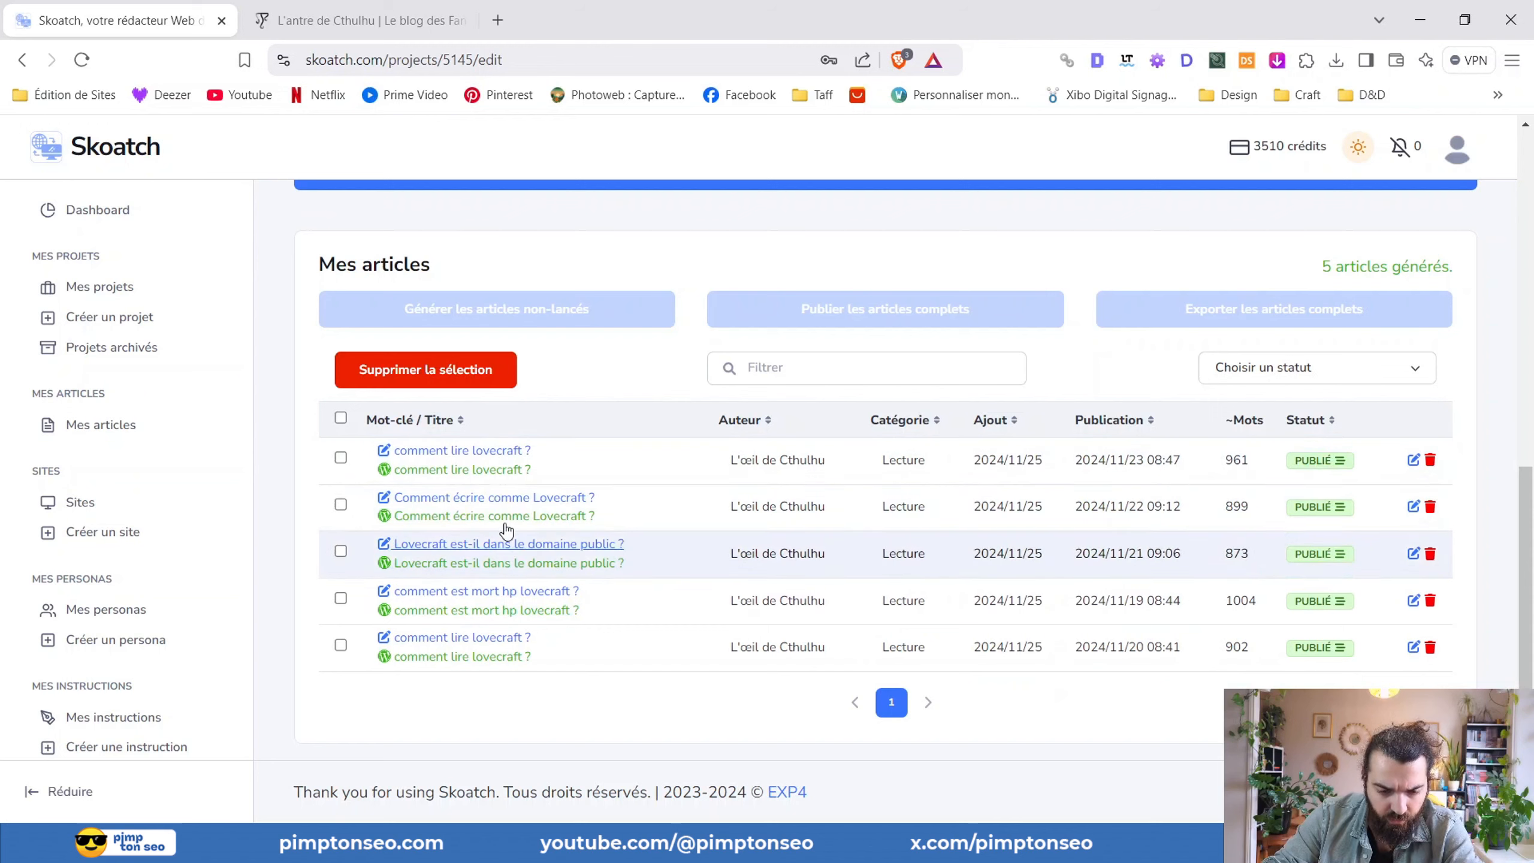
{"action": "scroll", "coordinate": [512, 489], "scroll_direction": "up", "scroll_amount": 10}
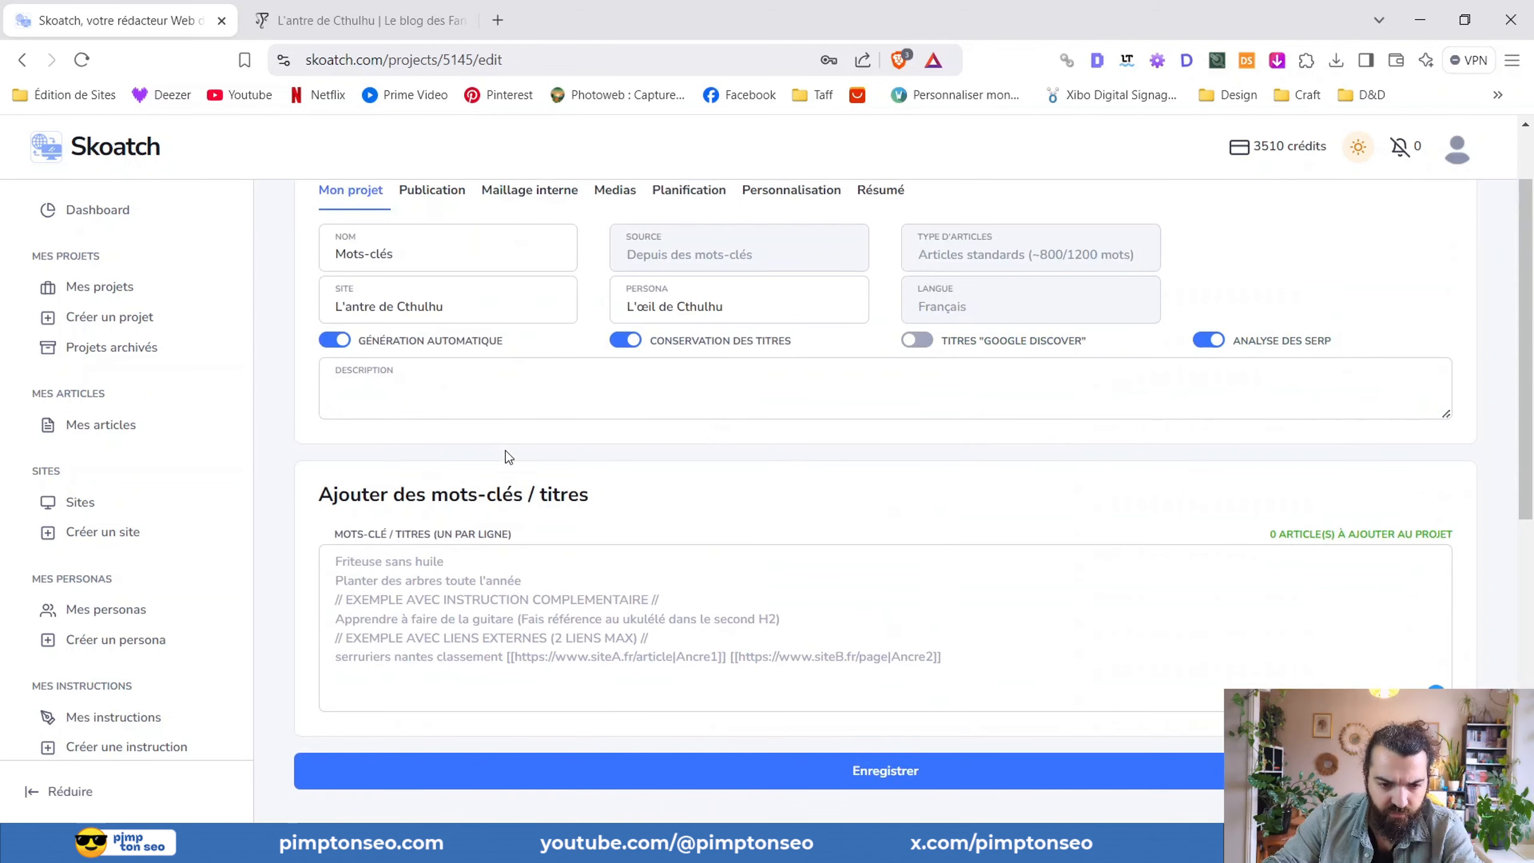
{"action": "scroll", "coordinate": [481, 554], "scroll_direction": "down", "scroll_amount": 10}
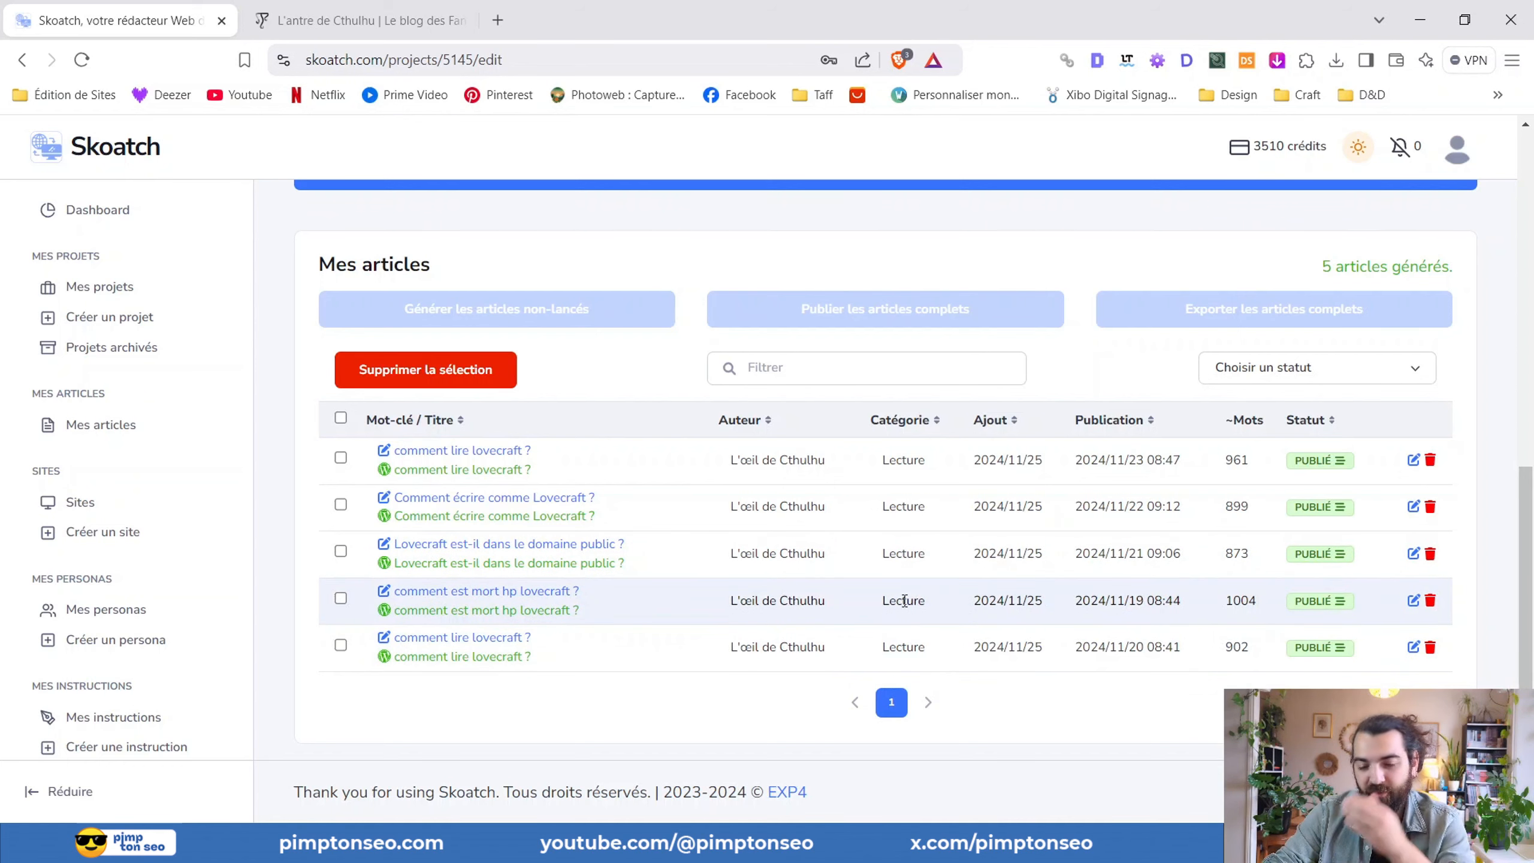
{"action": "scroll", "coordinate": [902, 580], "scroll_direction": "up", "scroll_amount": 3}
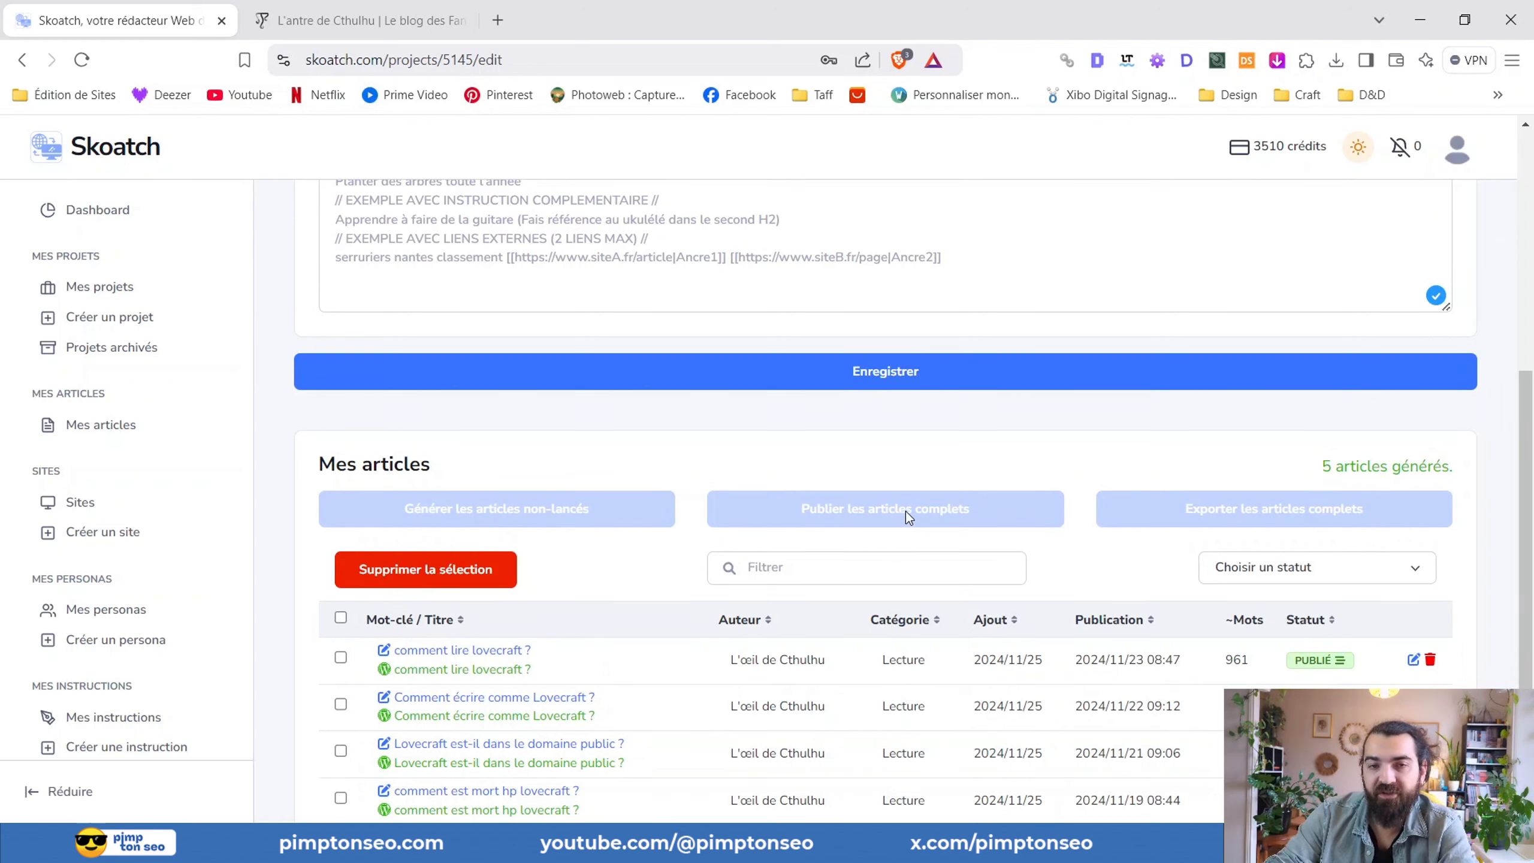
{"action": "scroll", "coordinate": [905, 510], "scroll_direction": "down", "scroll_amount": 3}
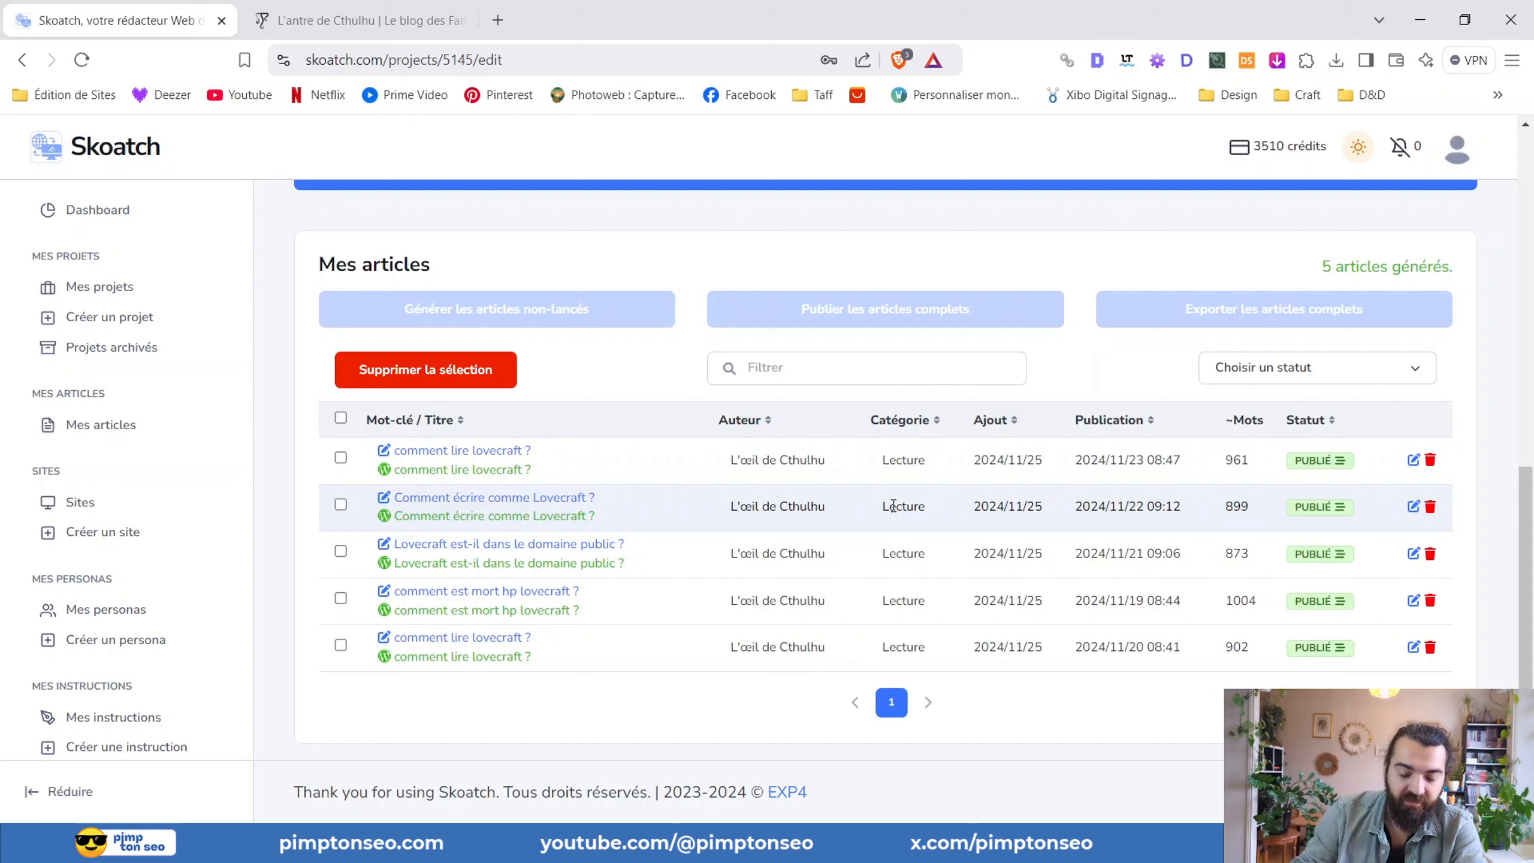
{"action": "scroll", "coordinate": [893, 505], "scroll_direction": "up", "scroll_amount": 10}
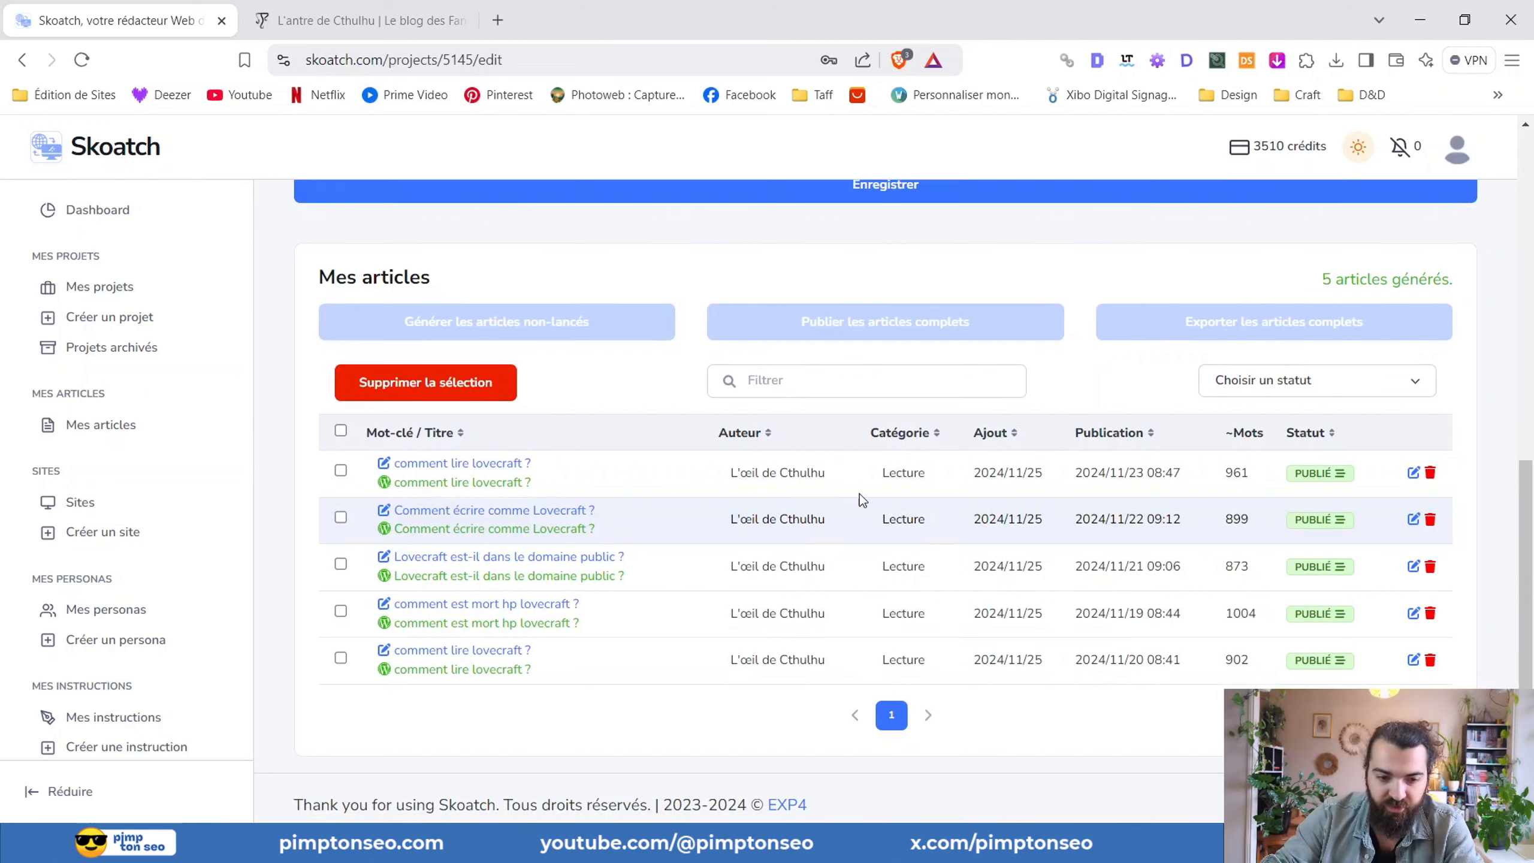
{"action": "scroll", "coordinate": [979, 491], "scroll_direction": "down", "scroll_amount": 5}
{"action": "scroll", "coordinate": [979, 490], "scroll_direction": "down", "scroll_amount": 5}
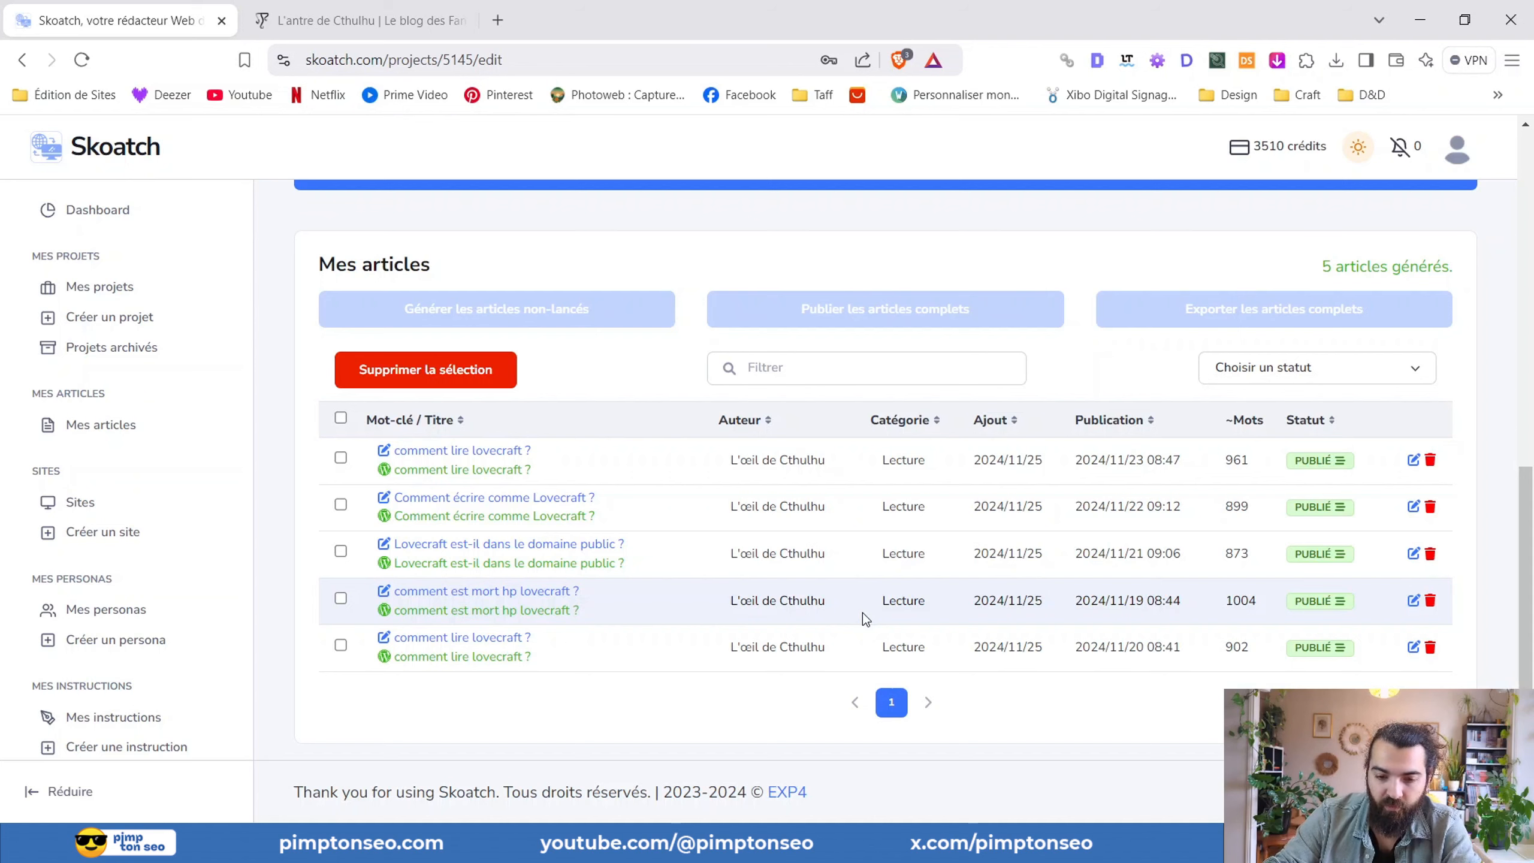
- Switch to the L'antre de Cthulhu website and open its Lecture category to look over the published Lovecraft articles
{"action": "left_click", "coordinate": [362, 19]}
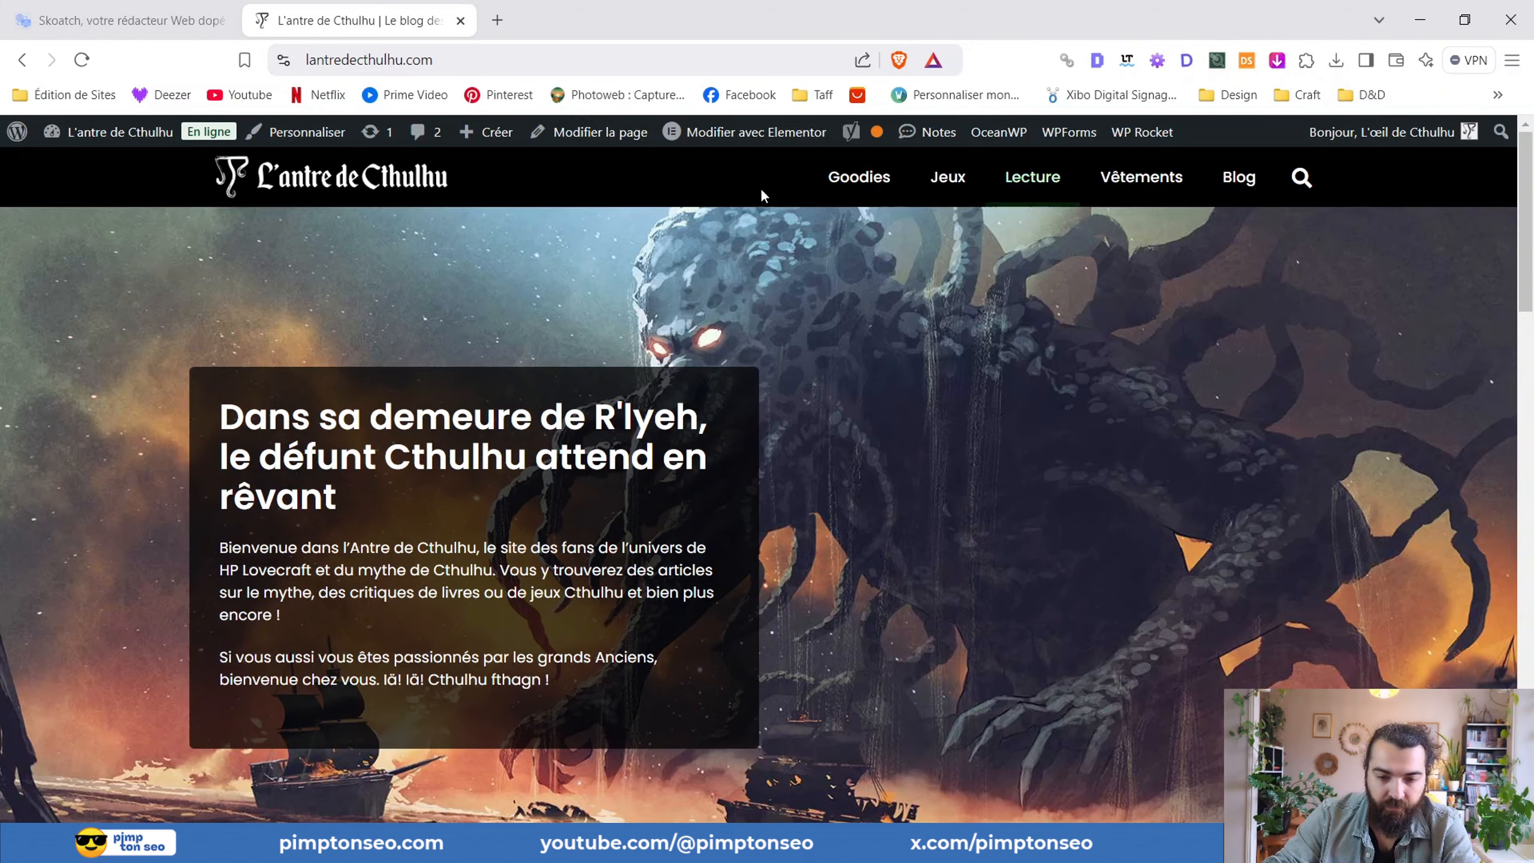
{"action": "left_click", "coordinate": [1028, 185]}
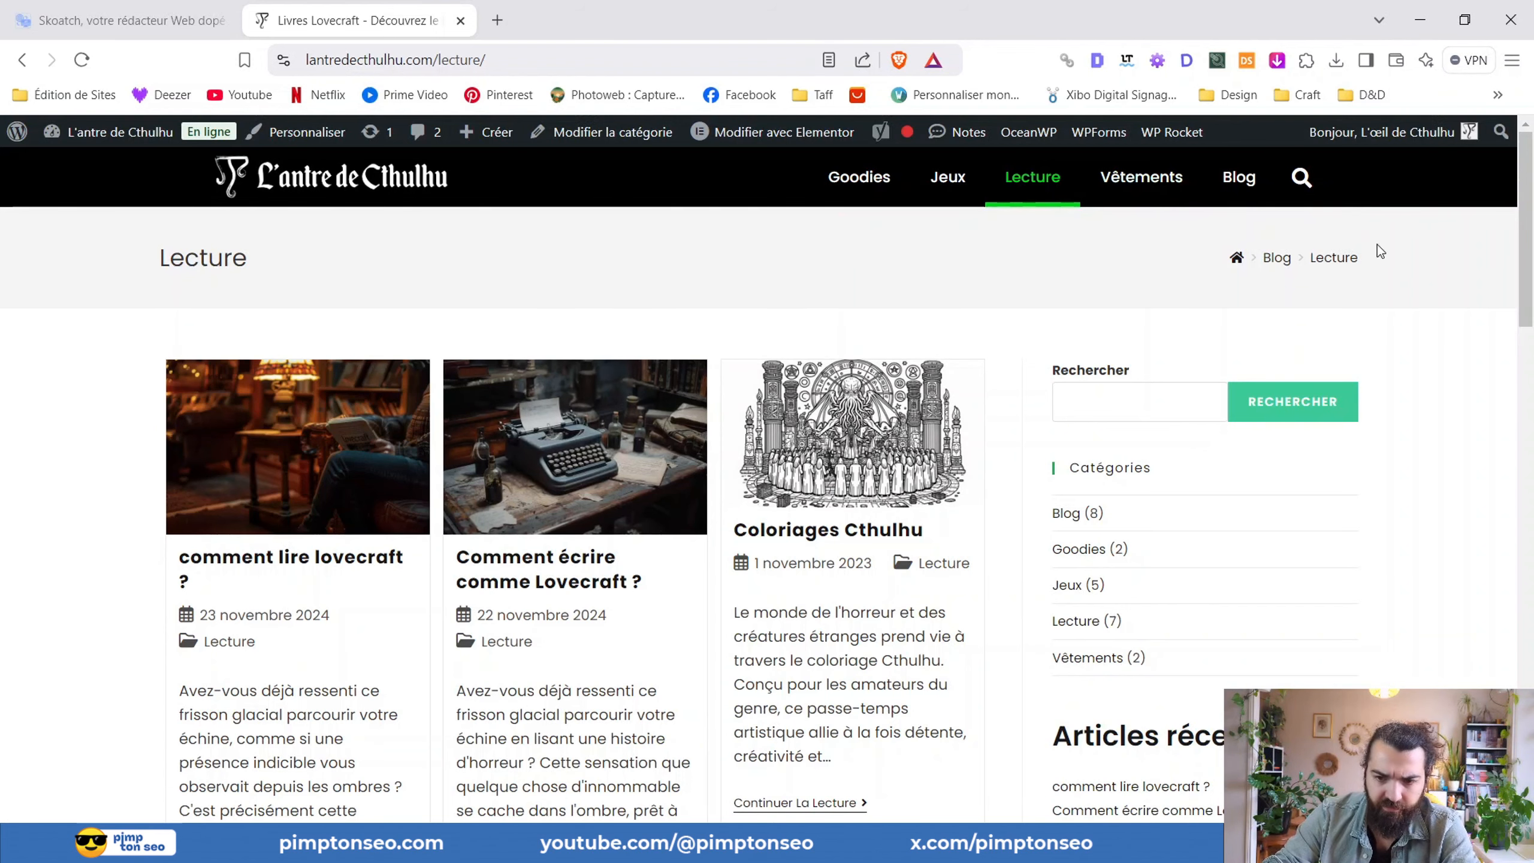
{"action": "scroll", "coordinate": [554, 534], "scroll_direction": "down", "scroll_amount": 1}
{"action": "scroll", "coordinate": [549, 535], "scroll_direction": "up", "scroll_amount": 1}
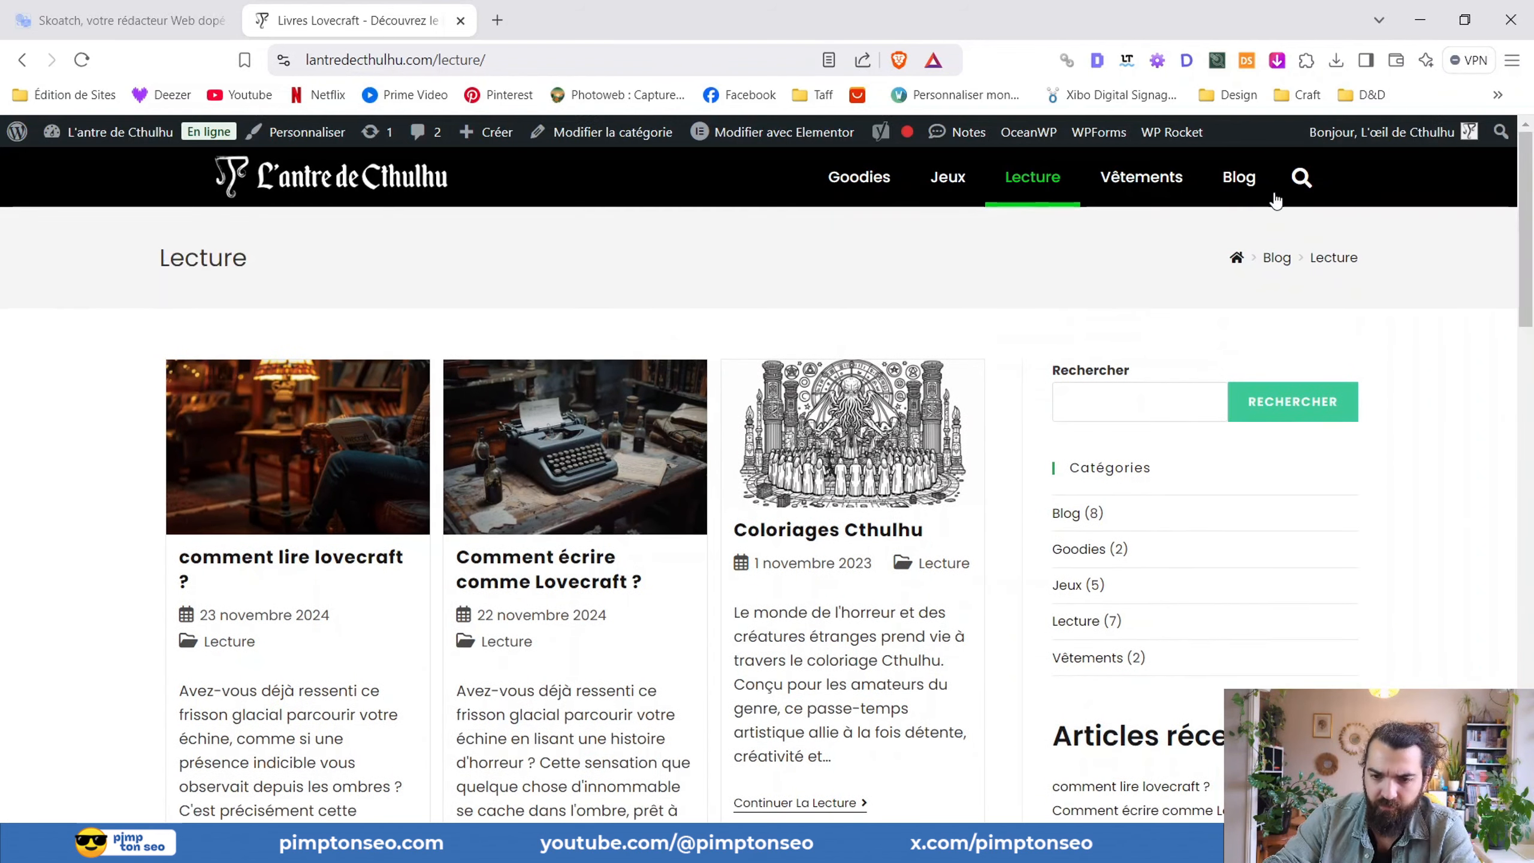
{"action": "scroll", "coordinate": [458, 541], "scroll_direction": "down", "scroll_amount": 1}
{"action": "scroll", "coordinate": [367, 550], "scroll_direction": "up", "scroll_amount": 1}
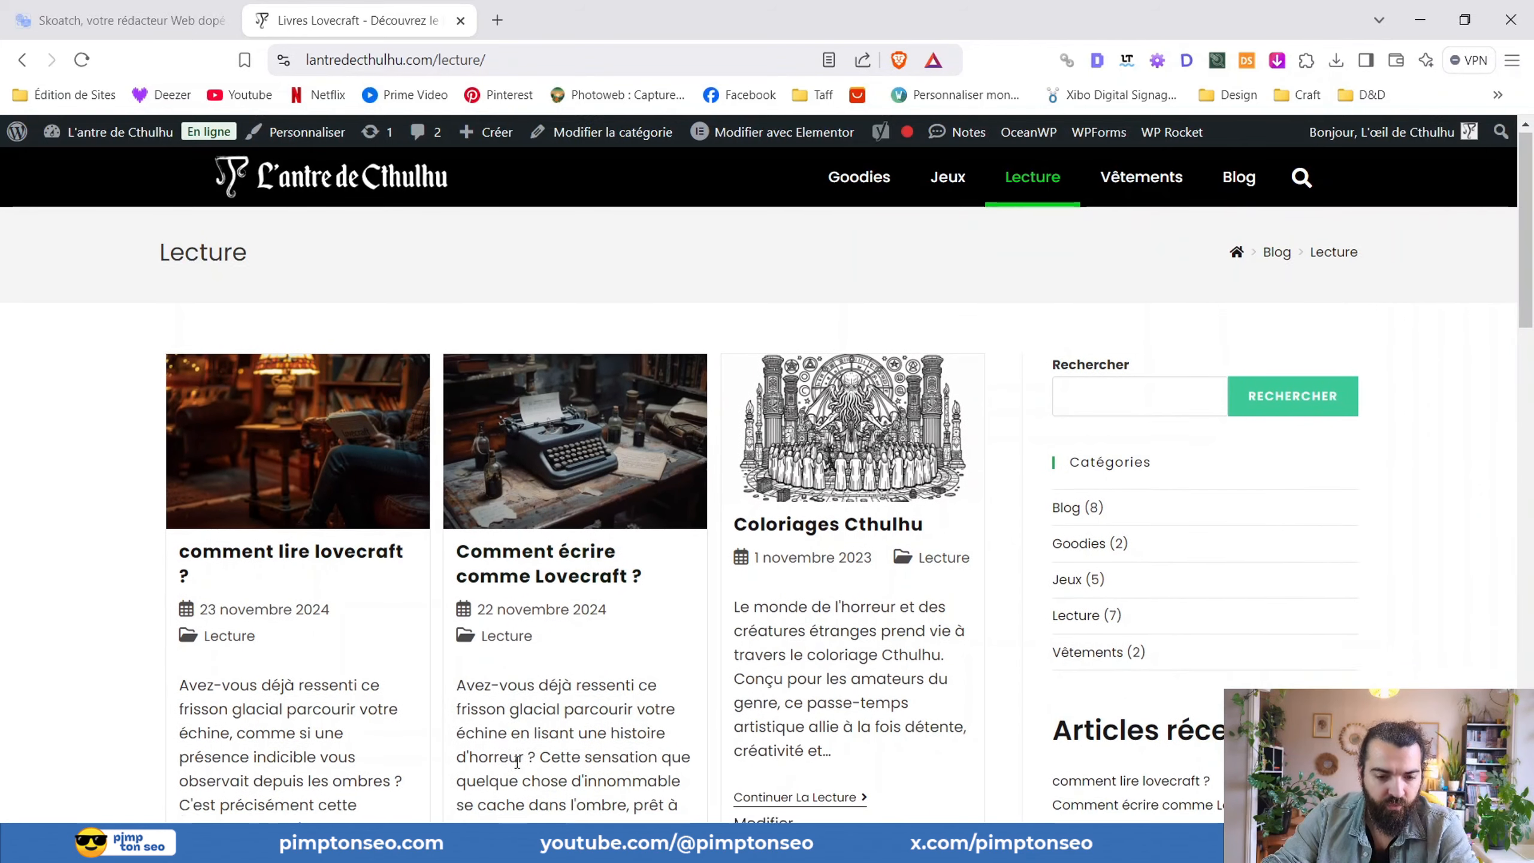
{"action": "scroll", "coordinate": [564, 513], "scroll_direction": "down", "scroll_amount": 1}
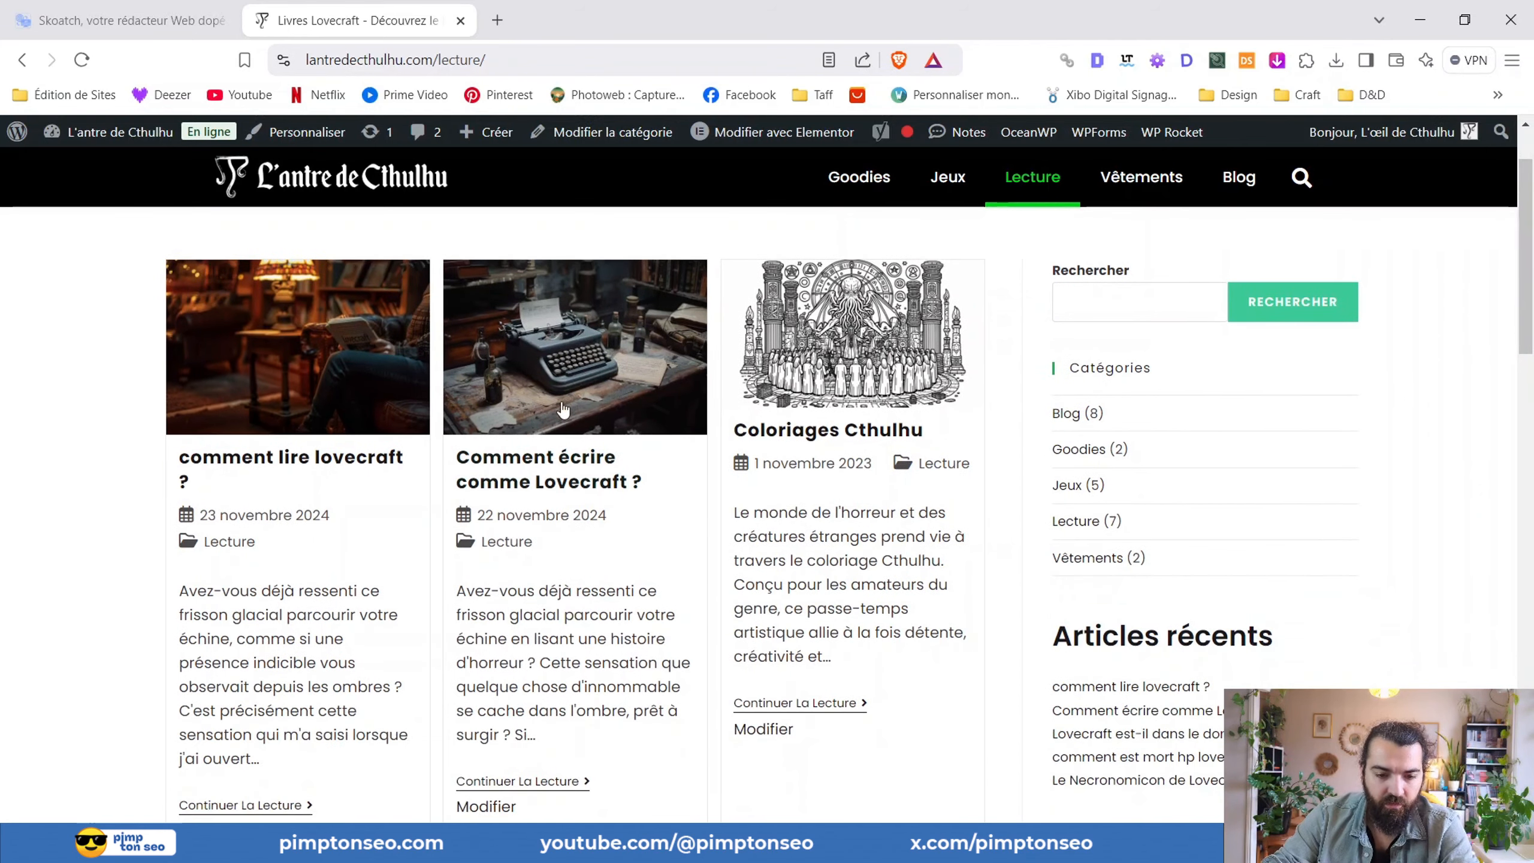
- Open the article "Comment écrire comme Lovecraft ?" and read its introduction and the "L'article en bref" summary box
{"action": "left_click", "coordinate": [558, 477]}
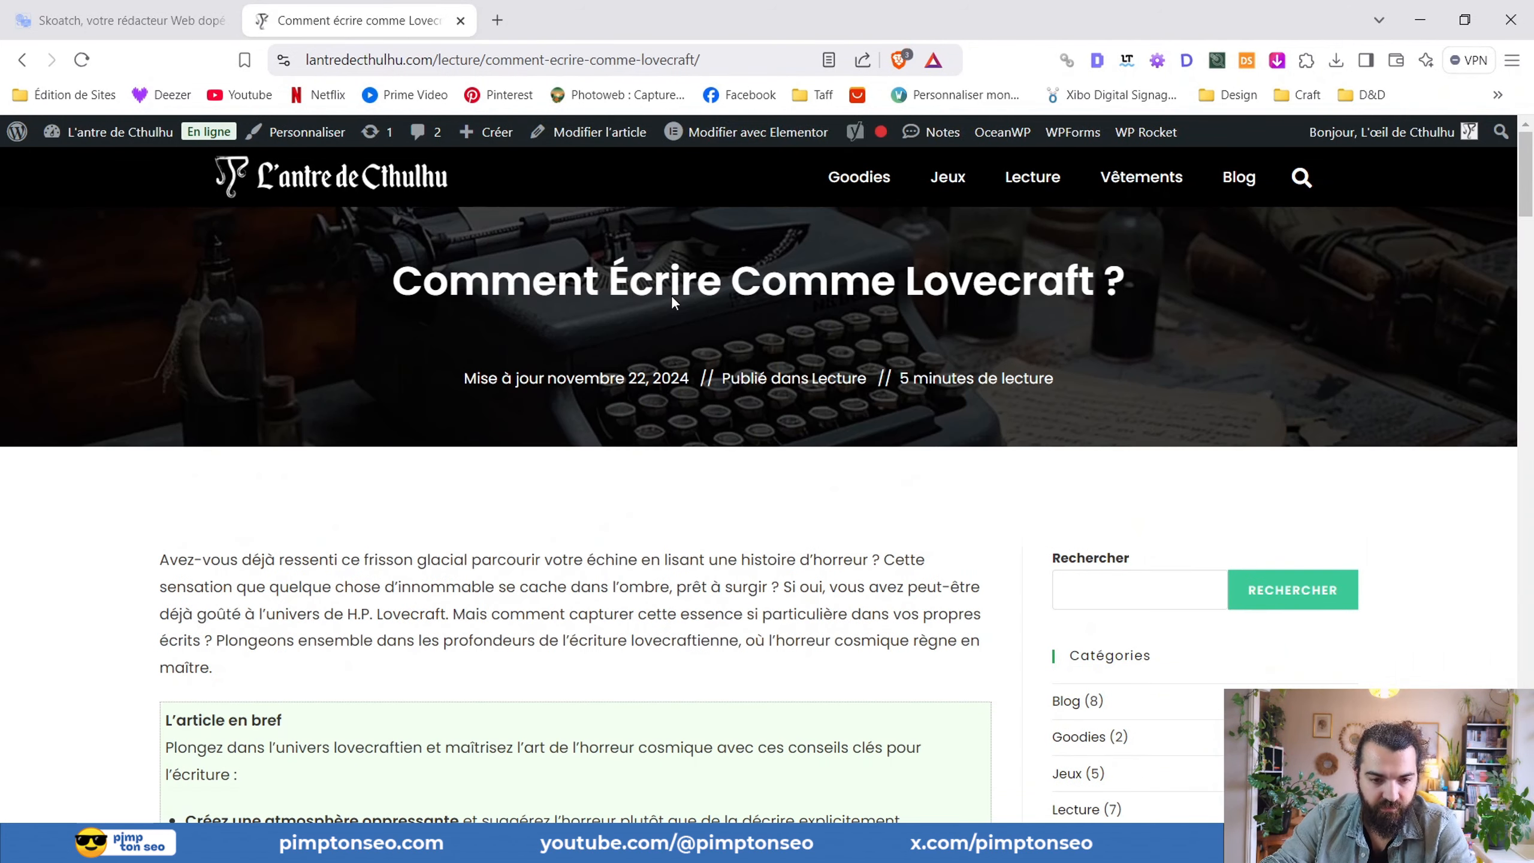
{"action": "left_click", "coordinate": [22, 59]}
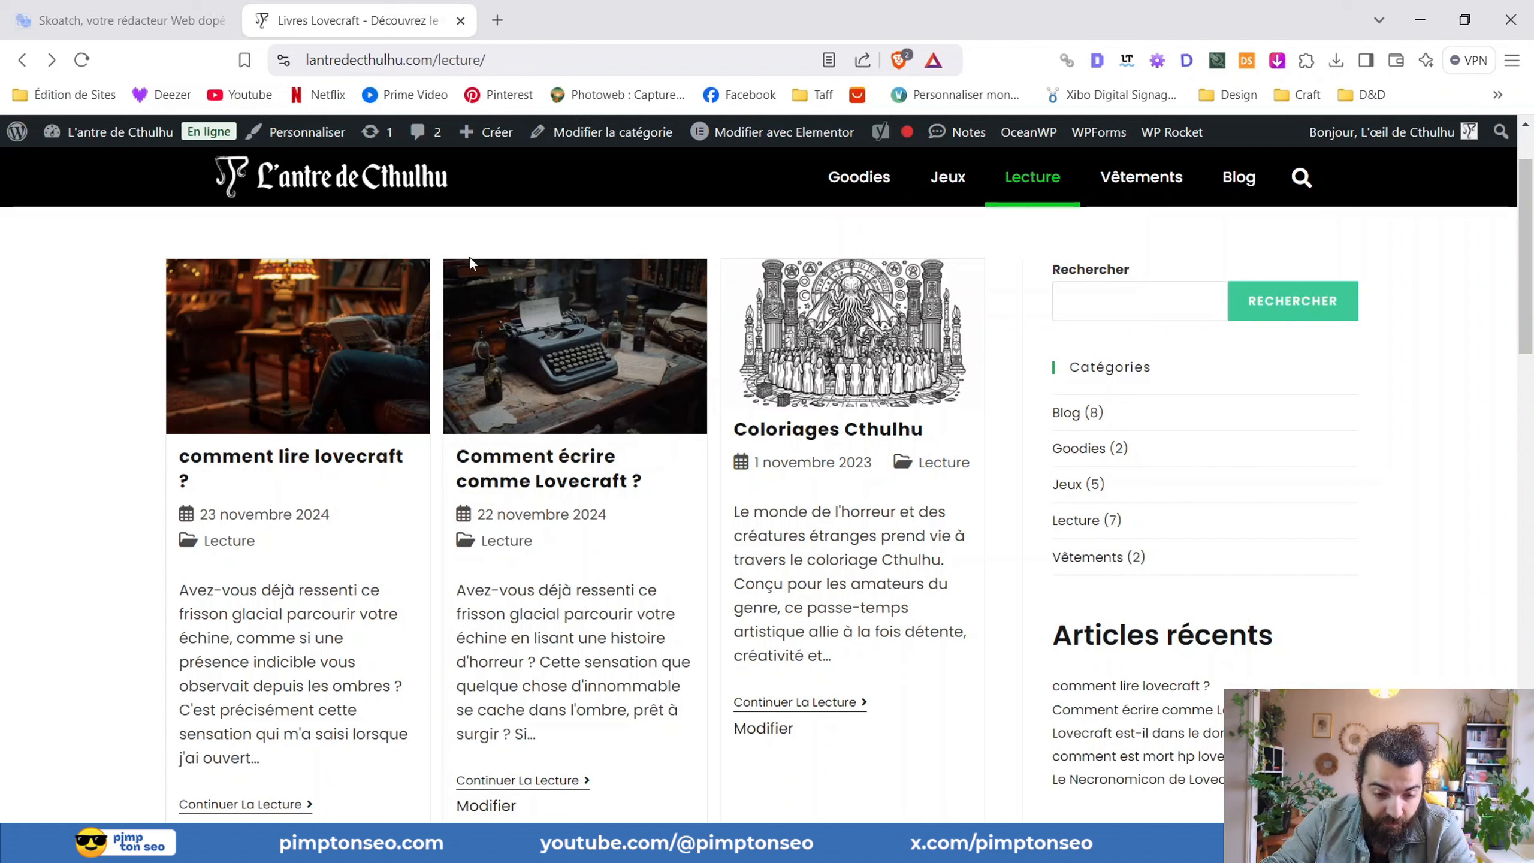
{"action": "left_click", "coordinate": [572, 366]}
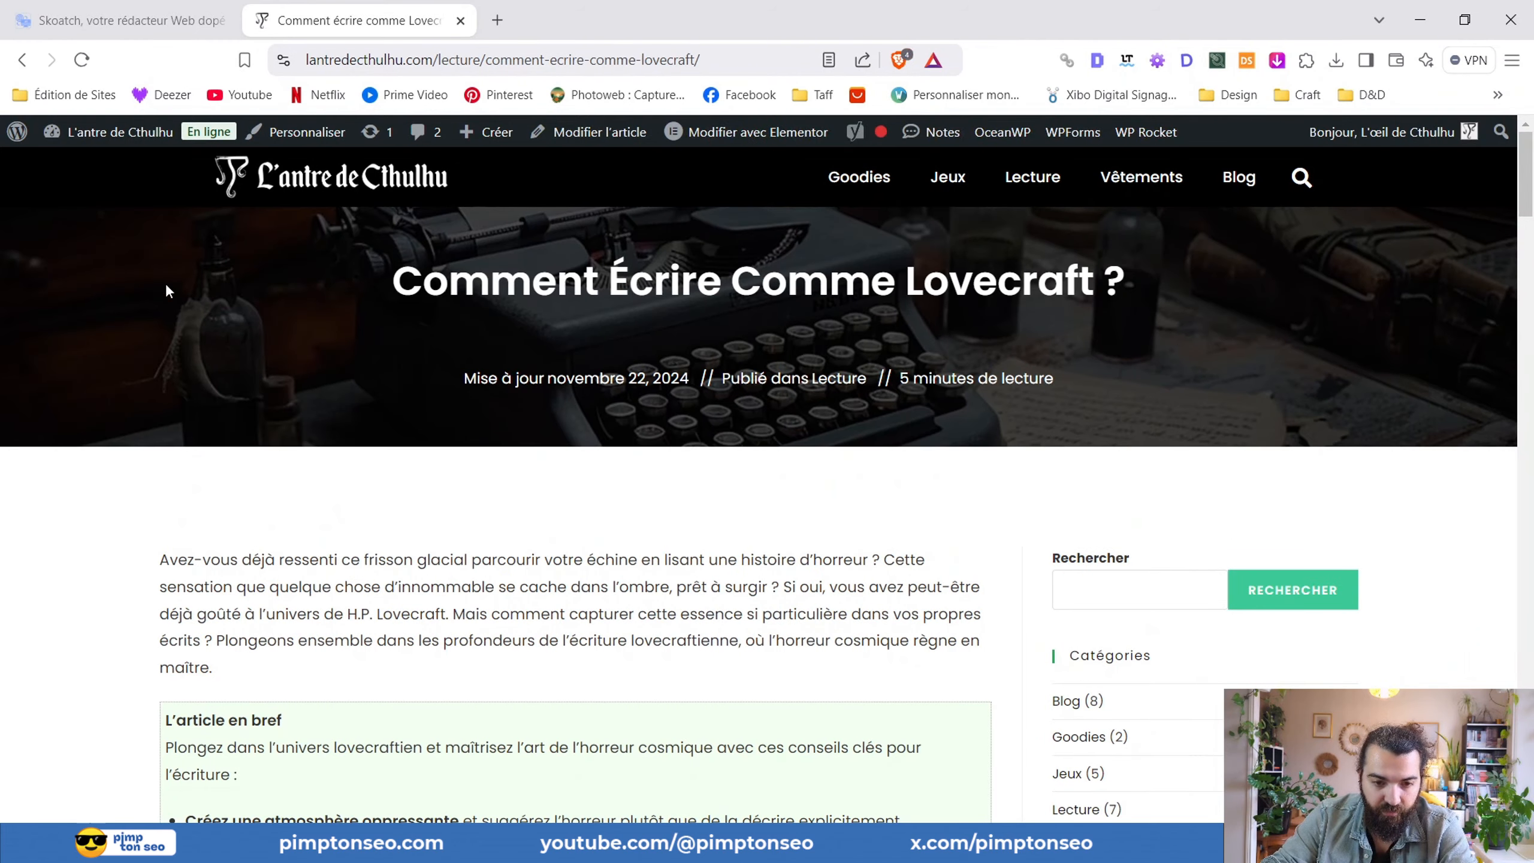
{"action": "scroll", "coordinate": [350, 421], "scroll_direction": "down", "scroll_amount": 5}
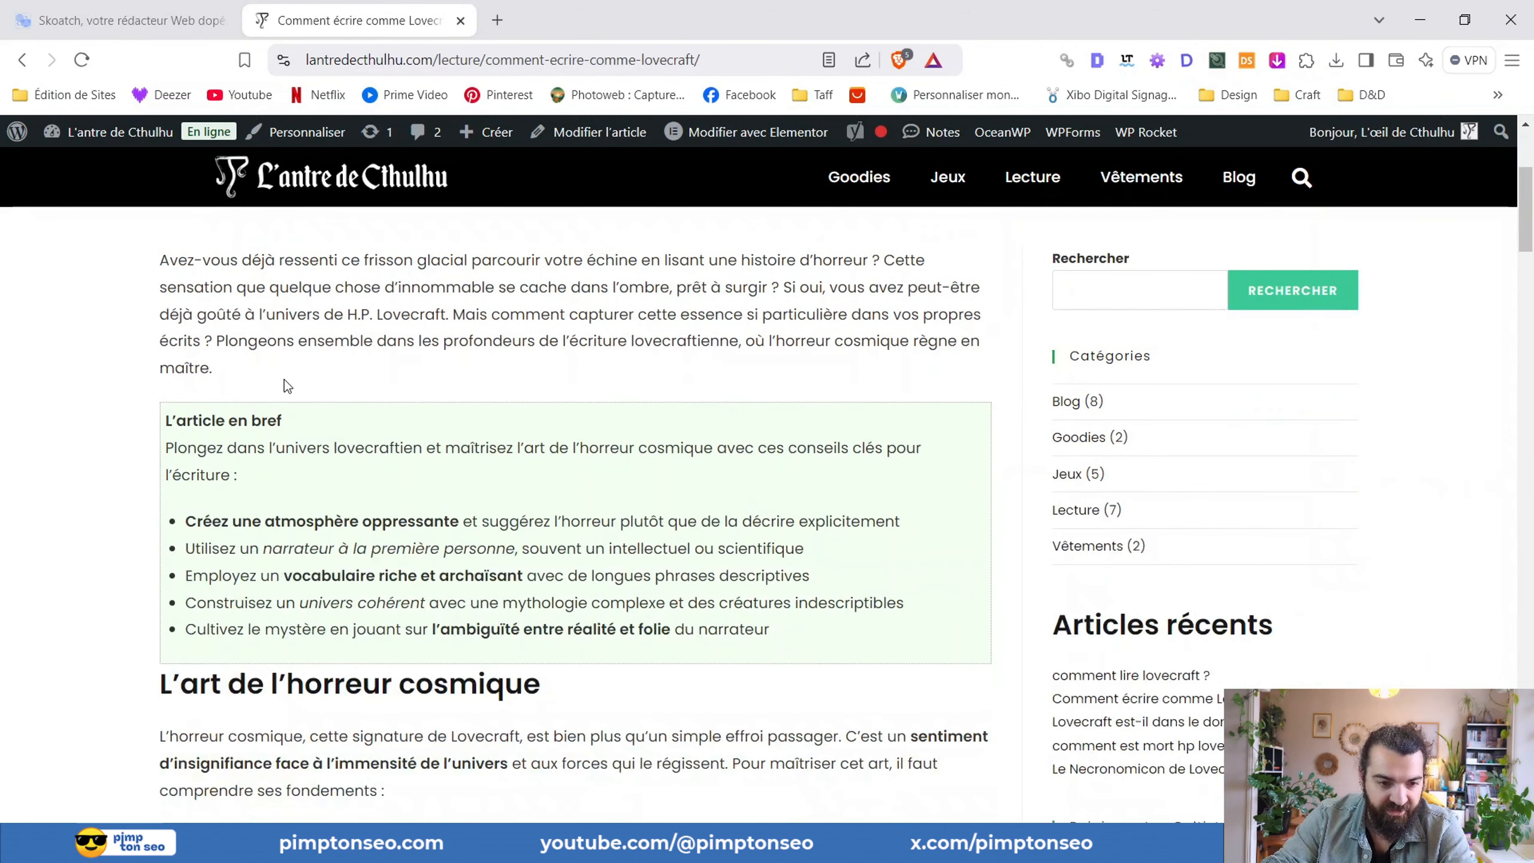
{"action": "scroll", "coordinate": [284, 378], "scroll_direction": "up", "scroll_amount": 2}
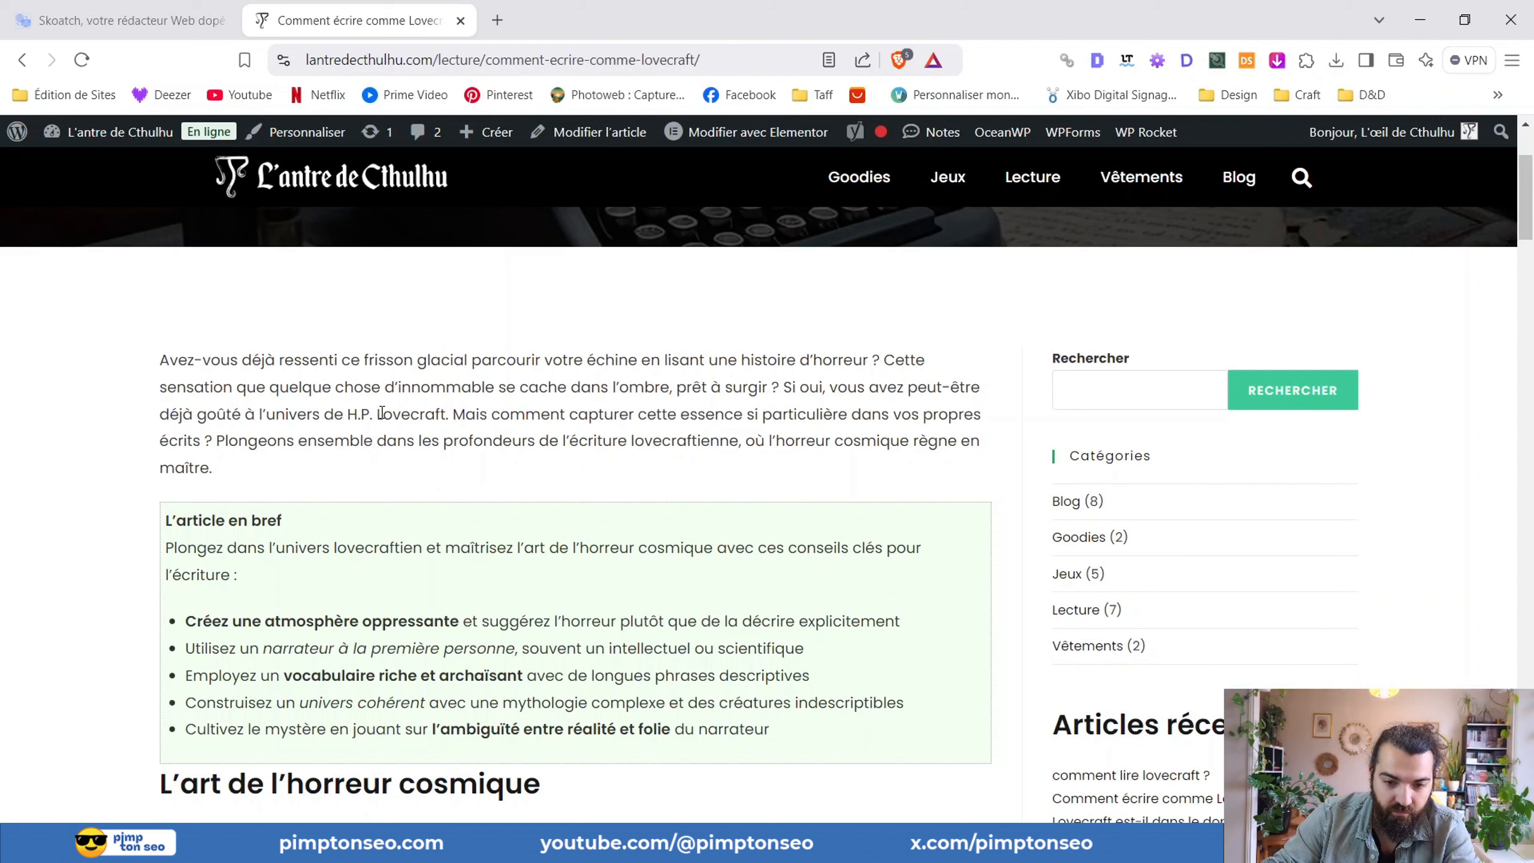
{"action": "scroll", "coordinate": [502, 413], "scroll_direction": "down", "scroll_amount": 2}
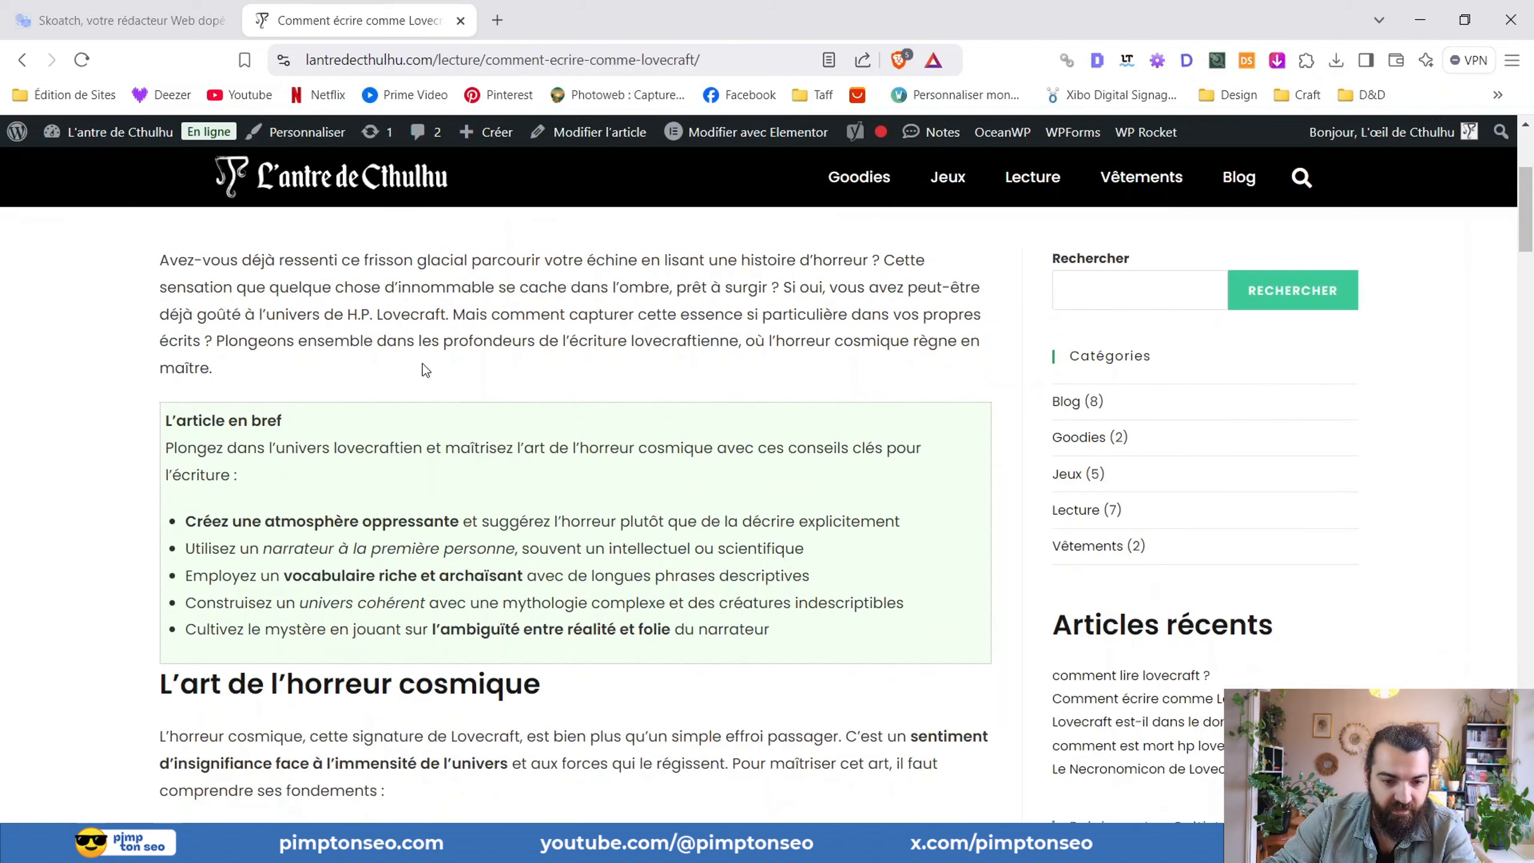
{"action": "scroll", "coordinate": [503, 412], "scroll_direction": "up", "scroll_amount": 3}
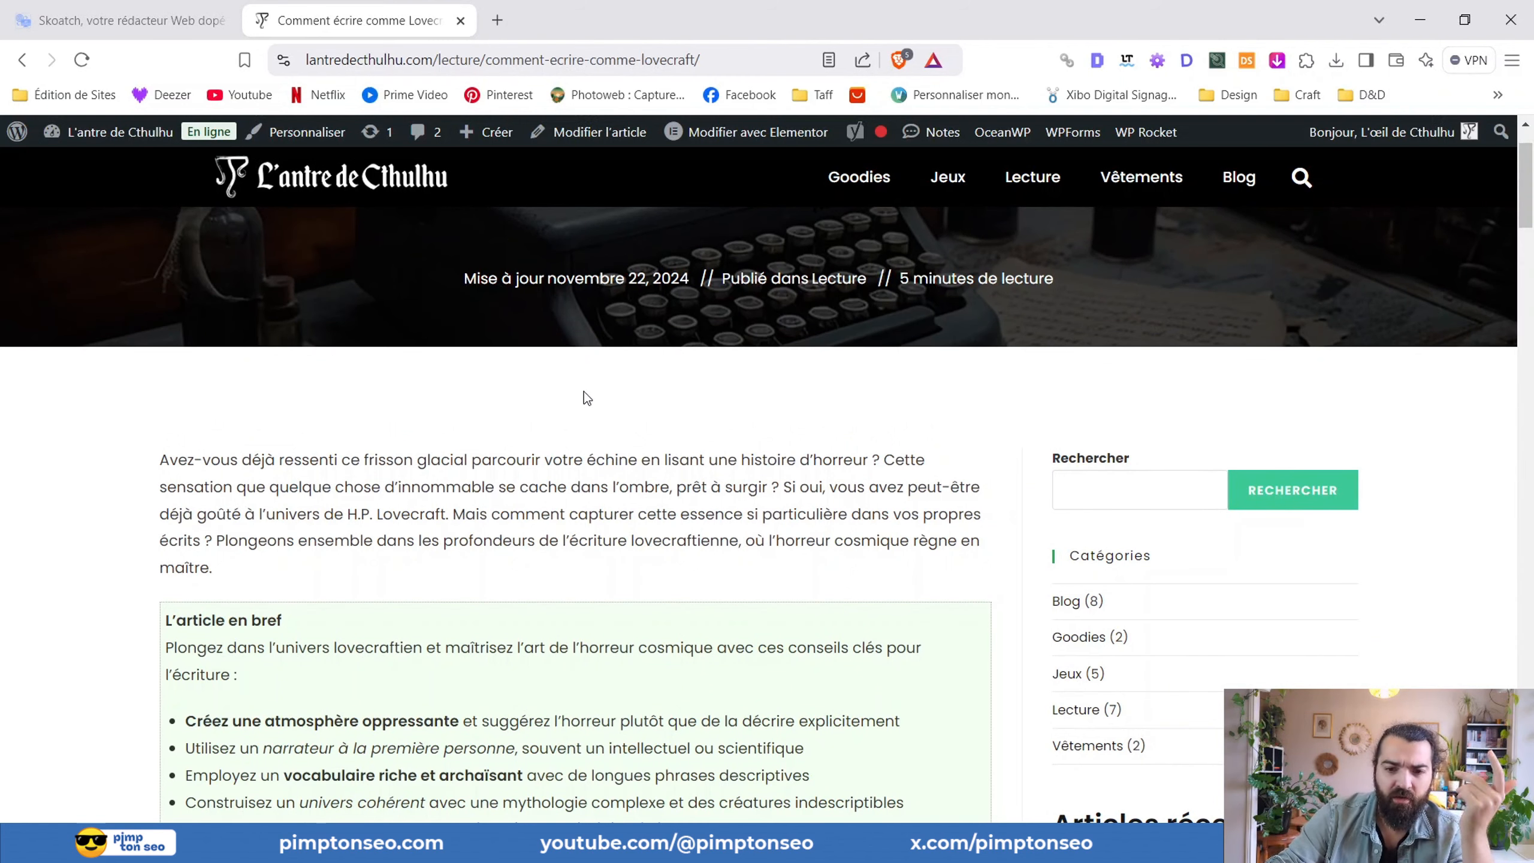
{"action": "scroll", "coordinate": [586, 371], "scroll_direction": "down", "scroll_amount": 3}
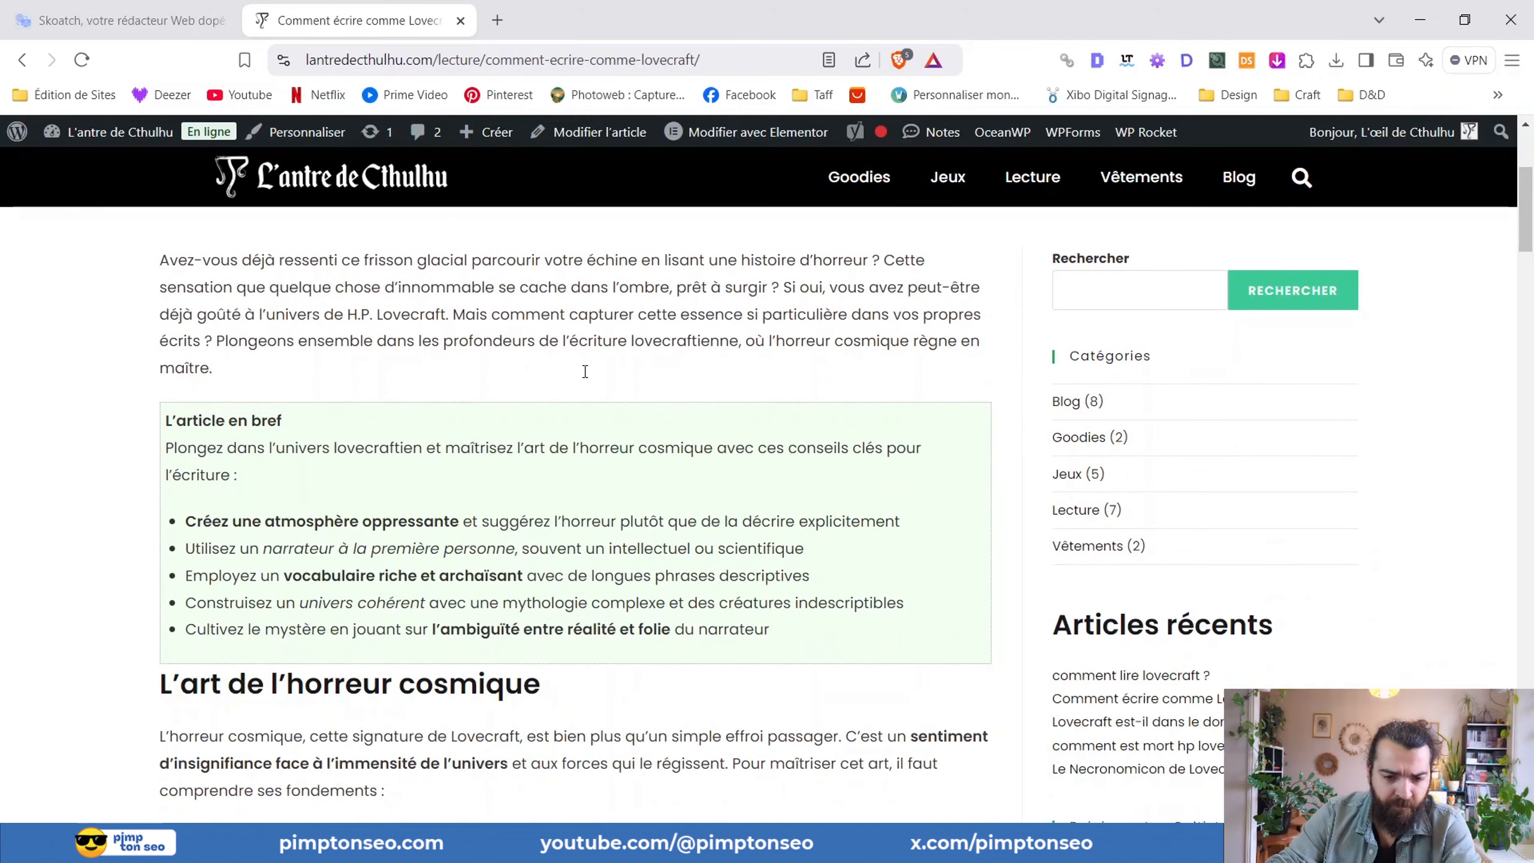
{"action": "scroll", "coordinate": [358, 286], "scroll_direction": "up", "scroll_amount": 2}
{"action": "scroll", "coordinate": [347, 308], "scroll_direction": "down", "scroll_amount": 3}
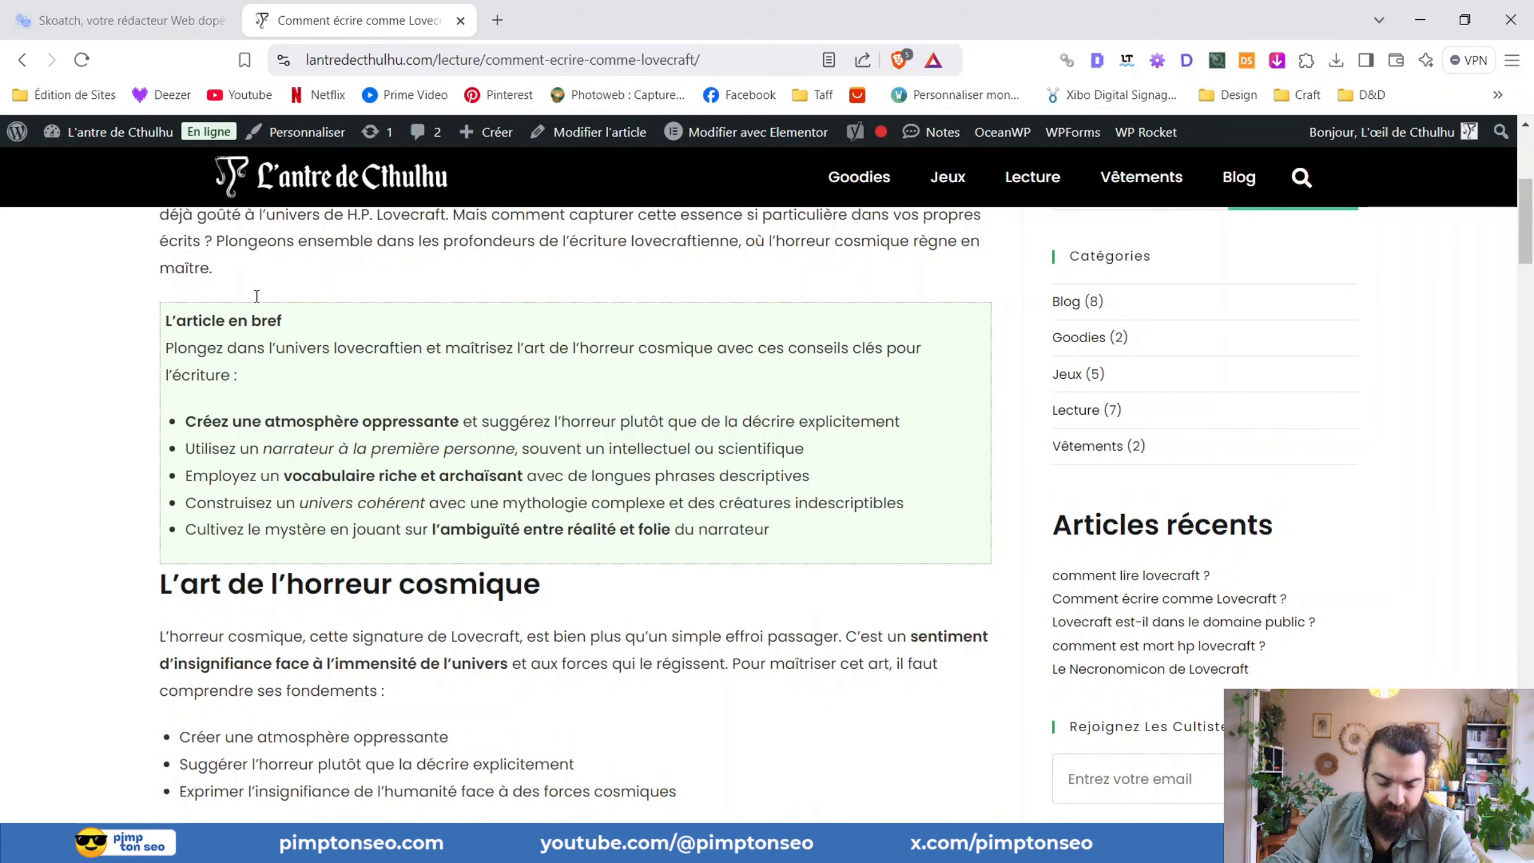
{"action": "scroll", "coordinate": [256, 296], "scroll_direction": "up", "scroll_amount": 3}
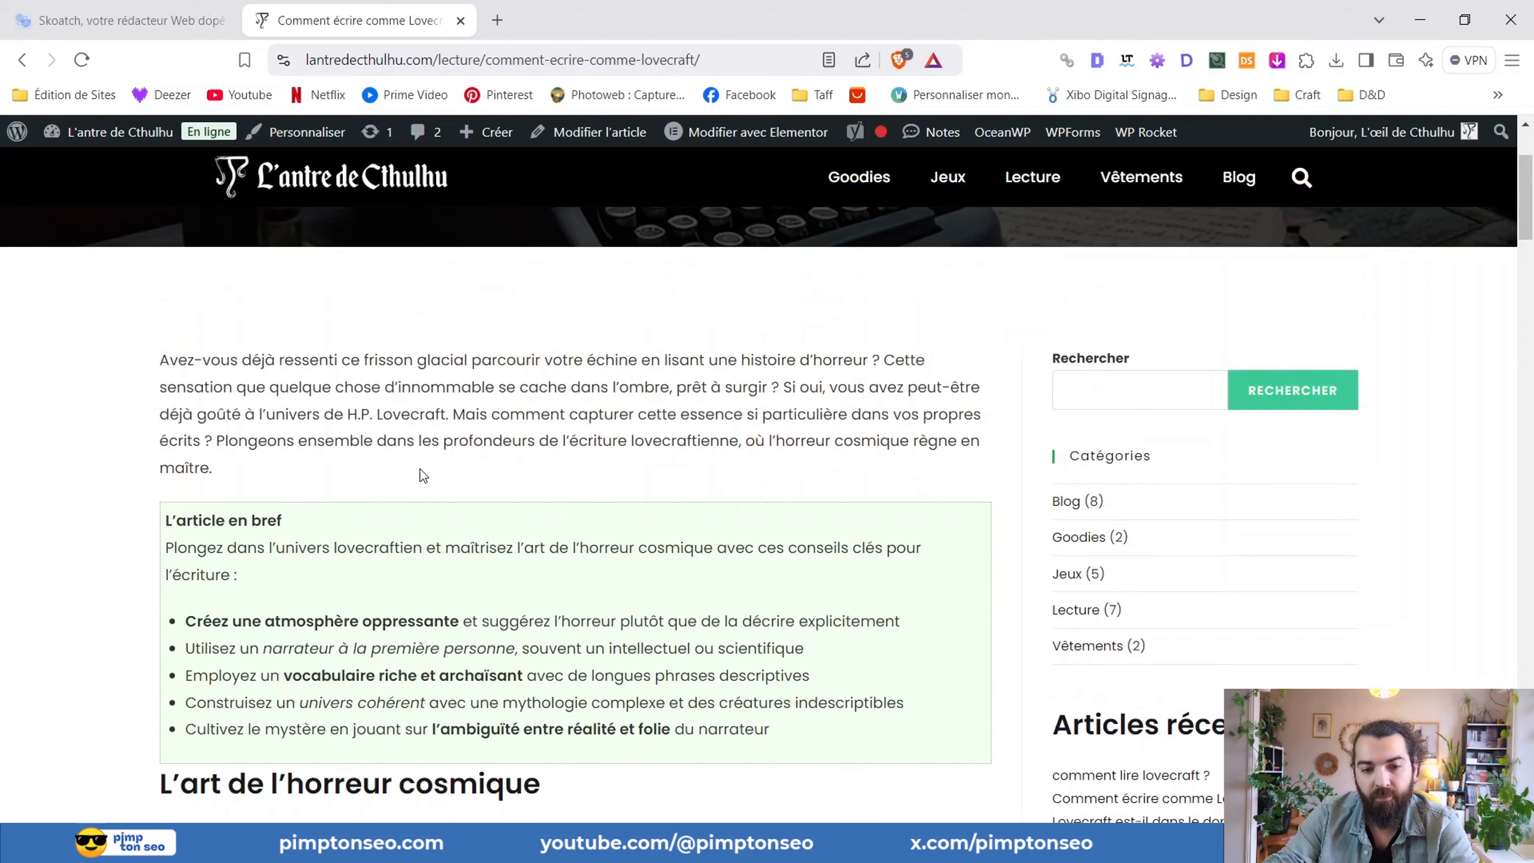
{"action": "scroll", "coordinate": [423, 476], "scroll_direction": "down", "scroll_amount": 2}
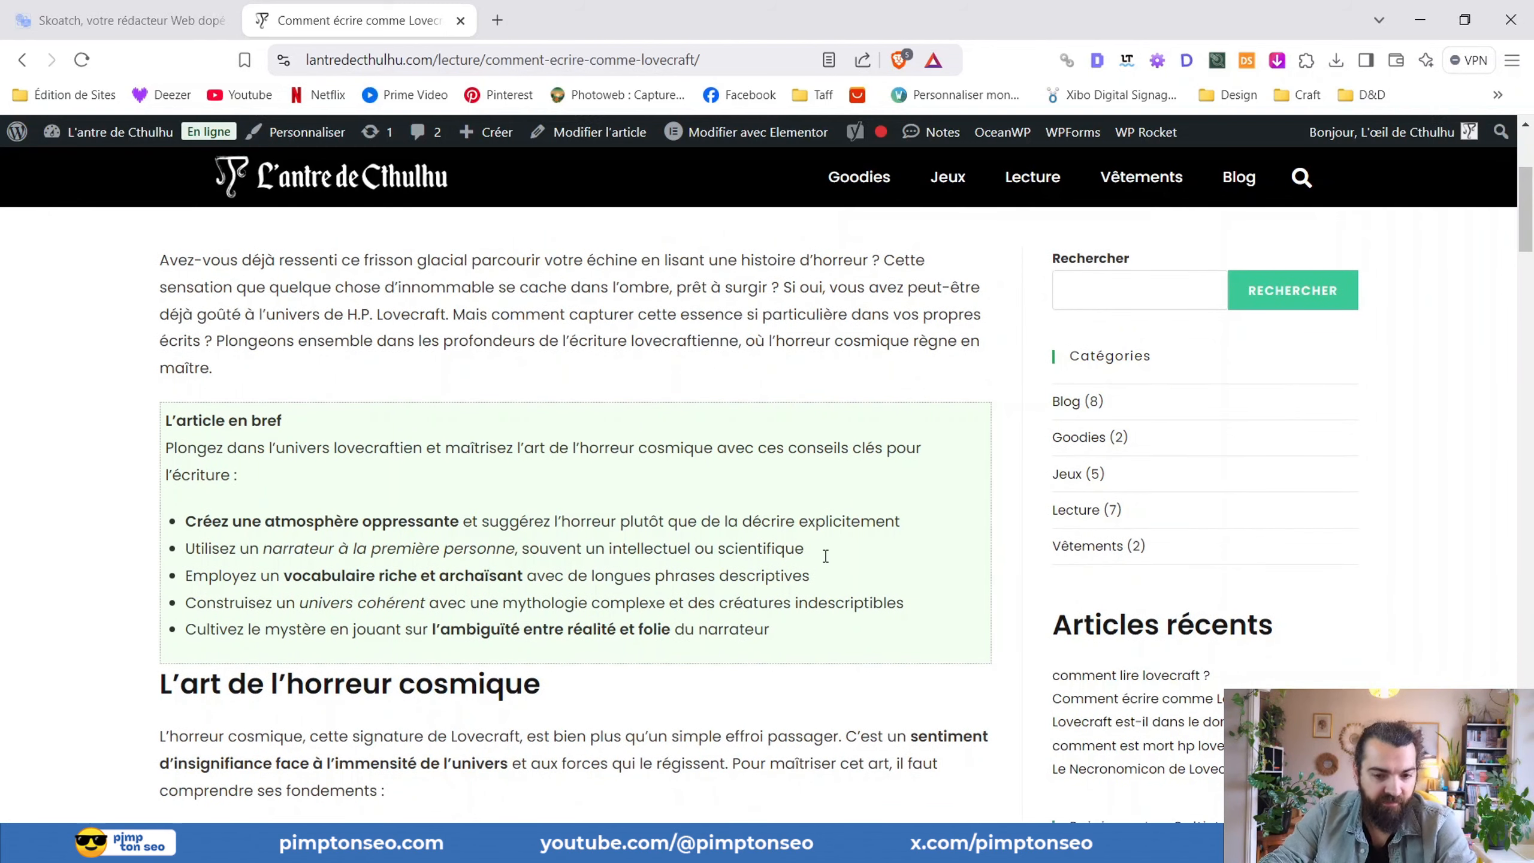
{"action": "scroll", "coordinate": [284, 247], "scroll_direction": "down", "scroll_amount": 2}
{"action": "scroll", "coordinate": [459, 335], "scroll_direction": "up", "scroll_amount": 3}
- Examine the bullet list under "L'art de l'horreur cosmique" and the recap table in the section on the narrator's voice
{"action": "scroll", "coordinate": [418, 325], "scroll_direction": "down", "scroll_amount": 7}
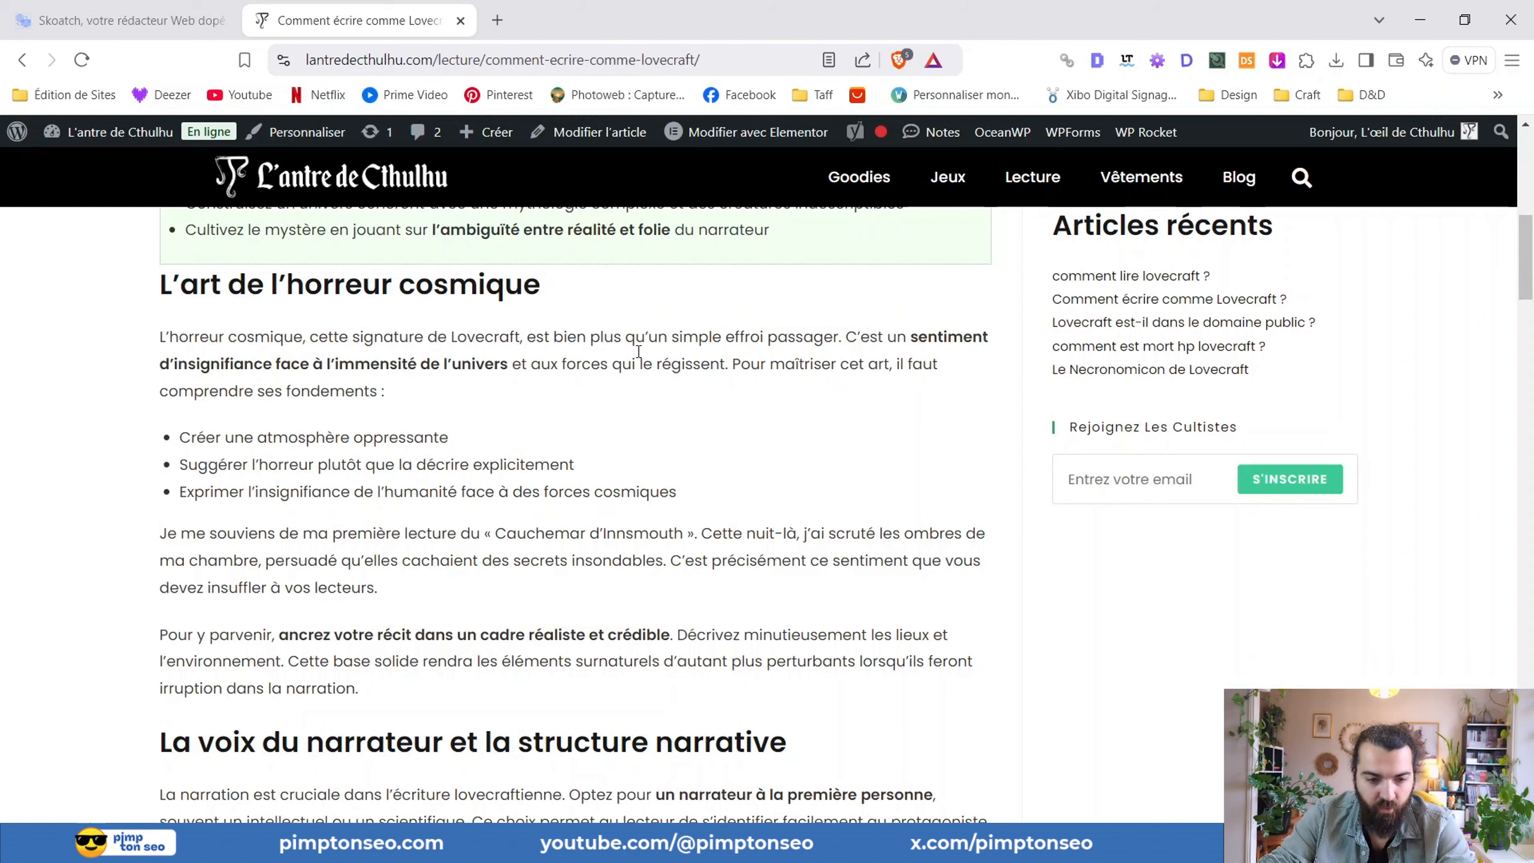
{"action": "left_click_drag", "start_coordinate": [267, 437], "coordinate": [302, 491]}
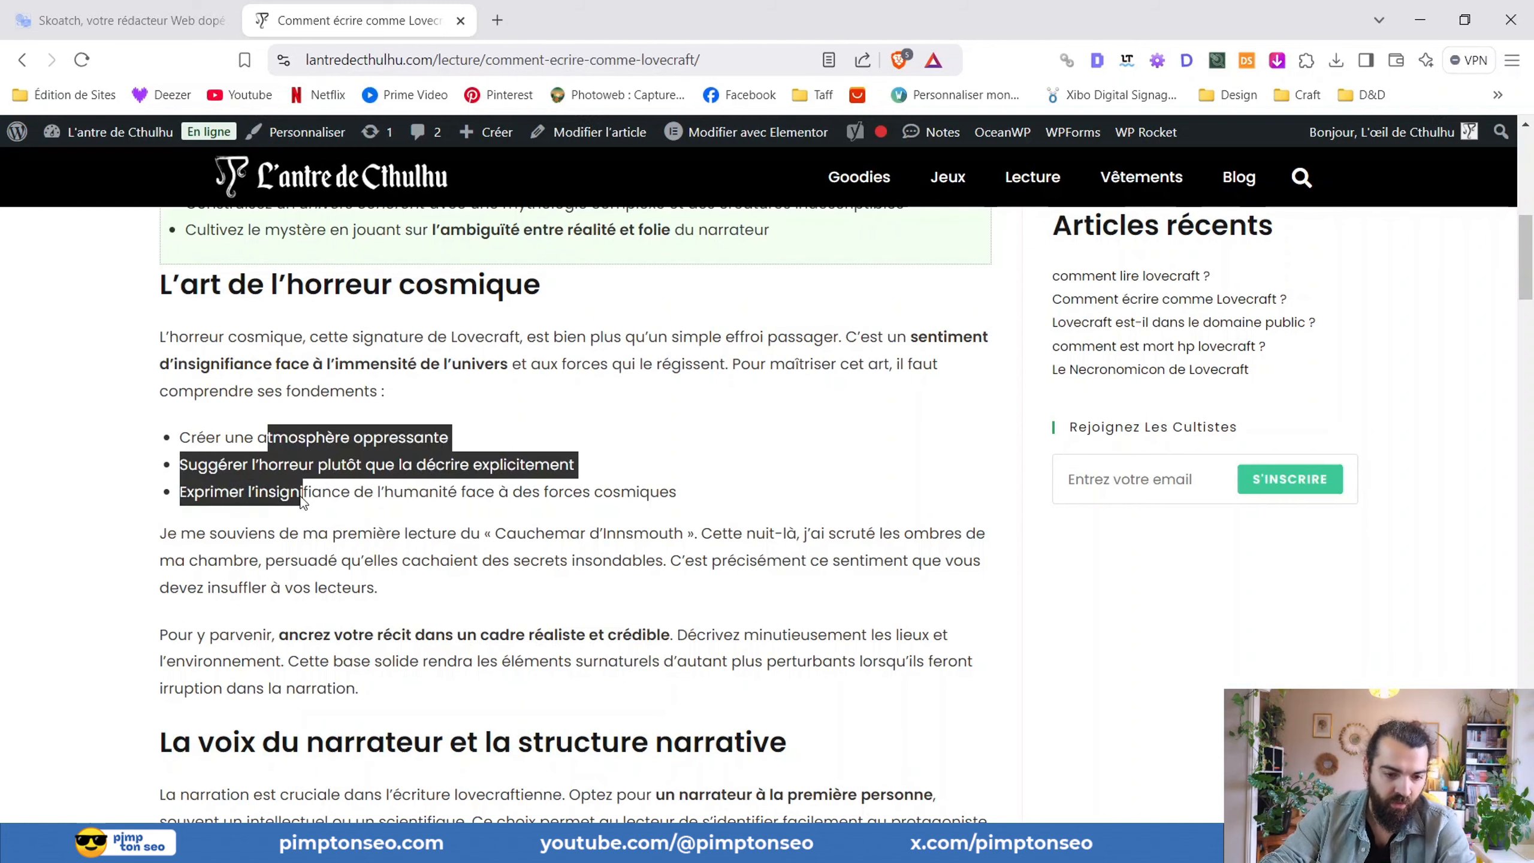
{"action": "scroll", "coordinate": [362, 459], "scroll_direction": "down", "scroll_amount": 5}
{"action": "scroll", "coordinate": [452, 402], "scroll_direction": "down", "scroll_amount": 2}
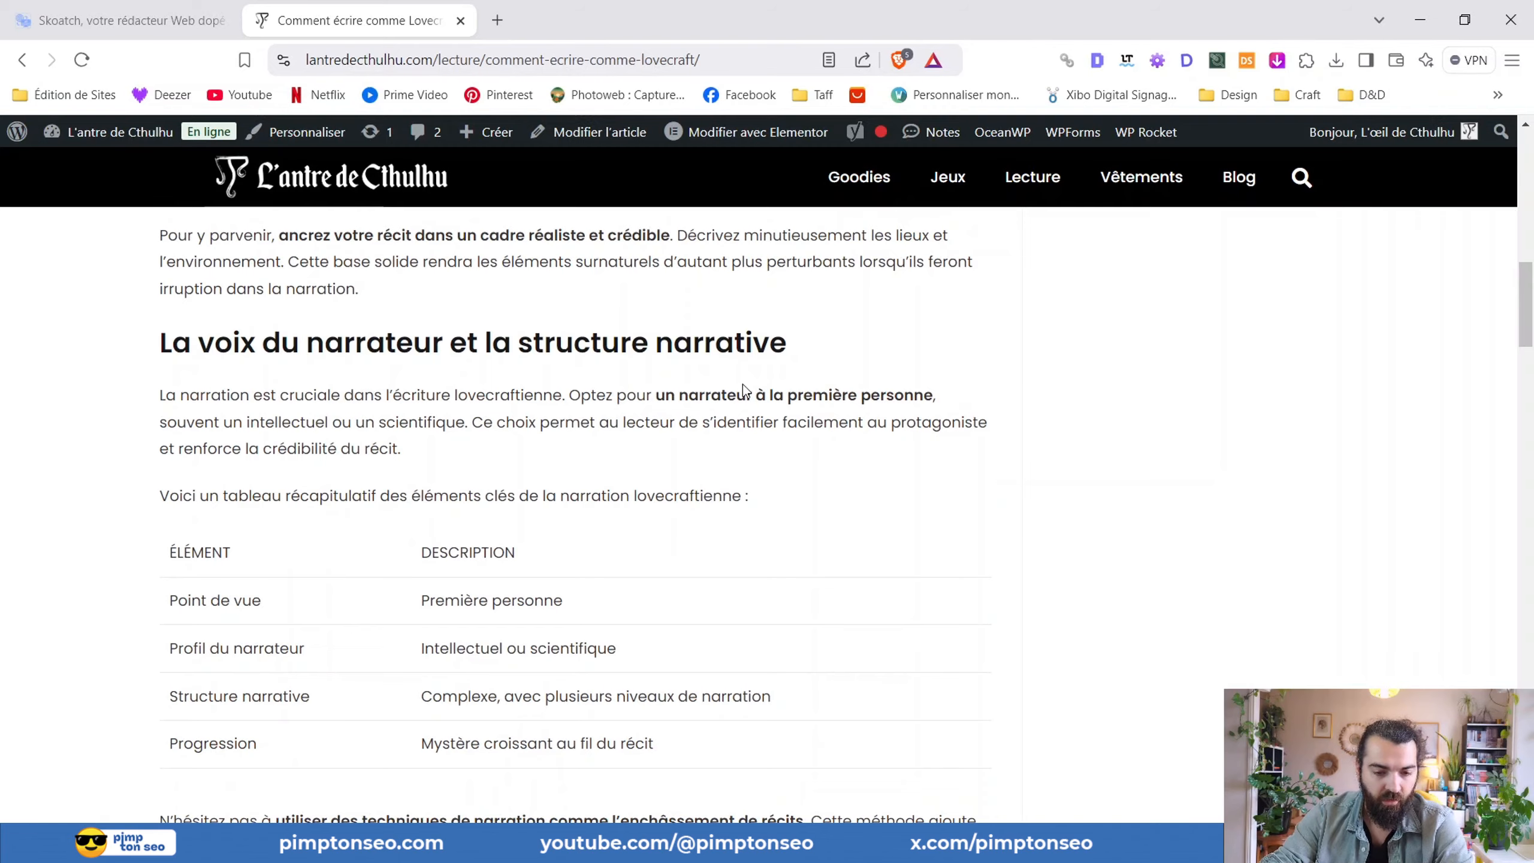
{"action": "scroll", "coordinate": [453, 402], "scroll_direction": "down", "scroll_amount": 1}
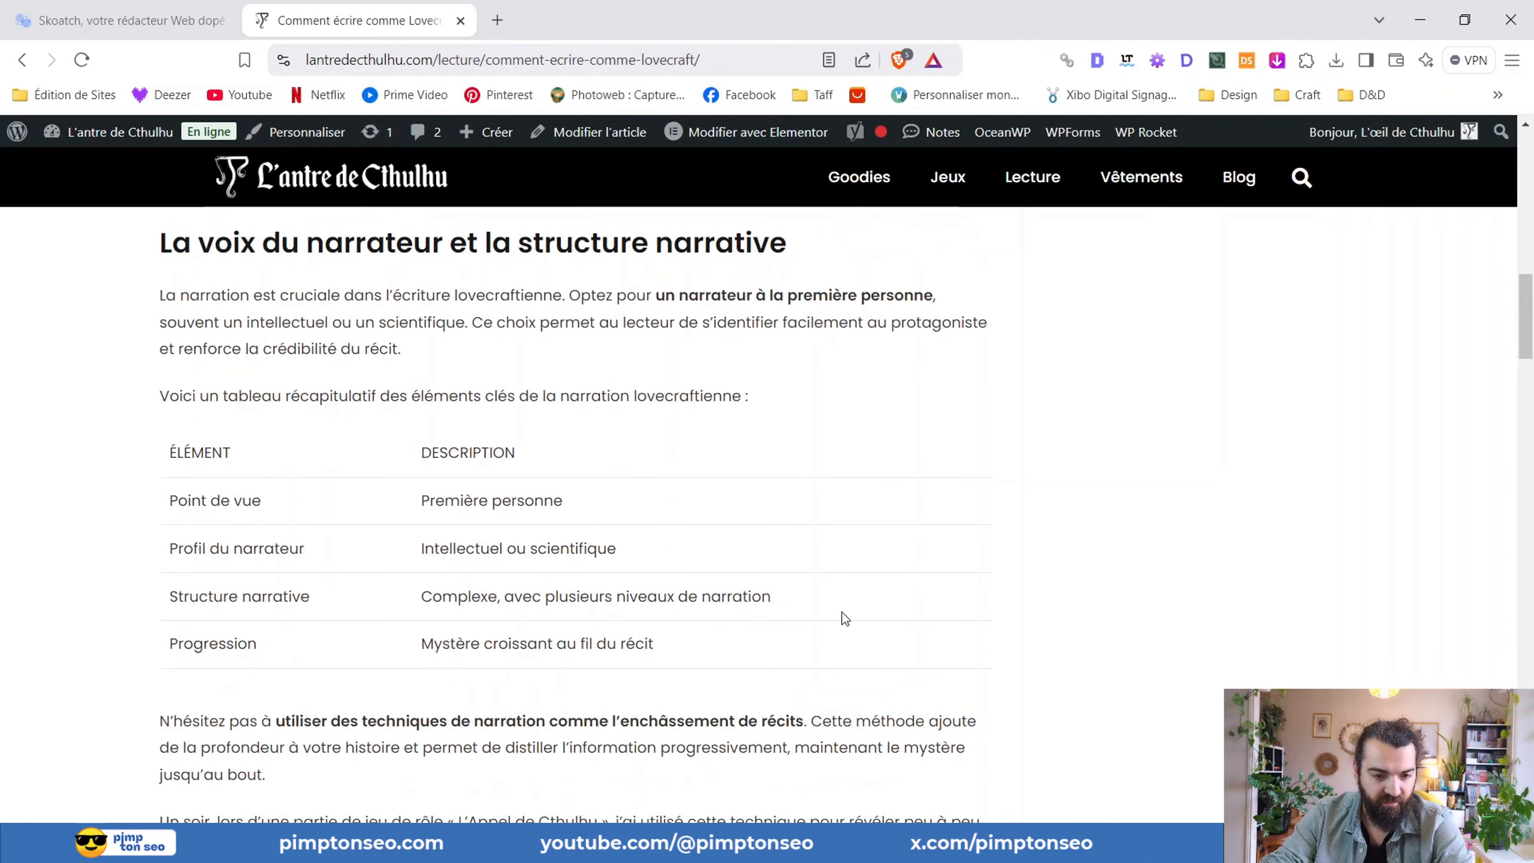
- Compare the article's inserted illustration with the preceding paragraph about the "L'Appel de Cthulhu" role-playing session
{"action": "scroll", "coordinate": [636, 622], "scroll_direction": "down", "scroll_amount": 3}
{"action": "scroll", "coordinate": [421, 544], "scroll_direction": "down", "scroll_amount": 8}
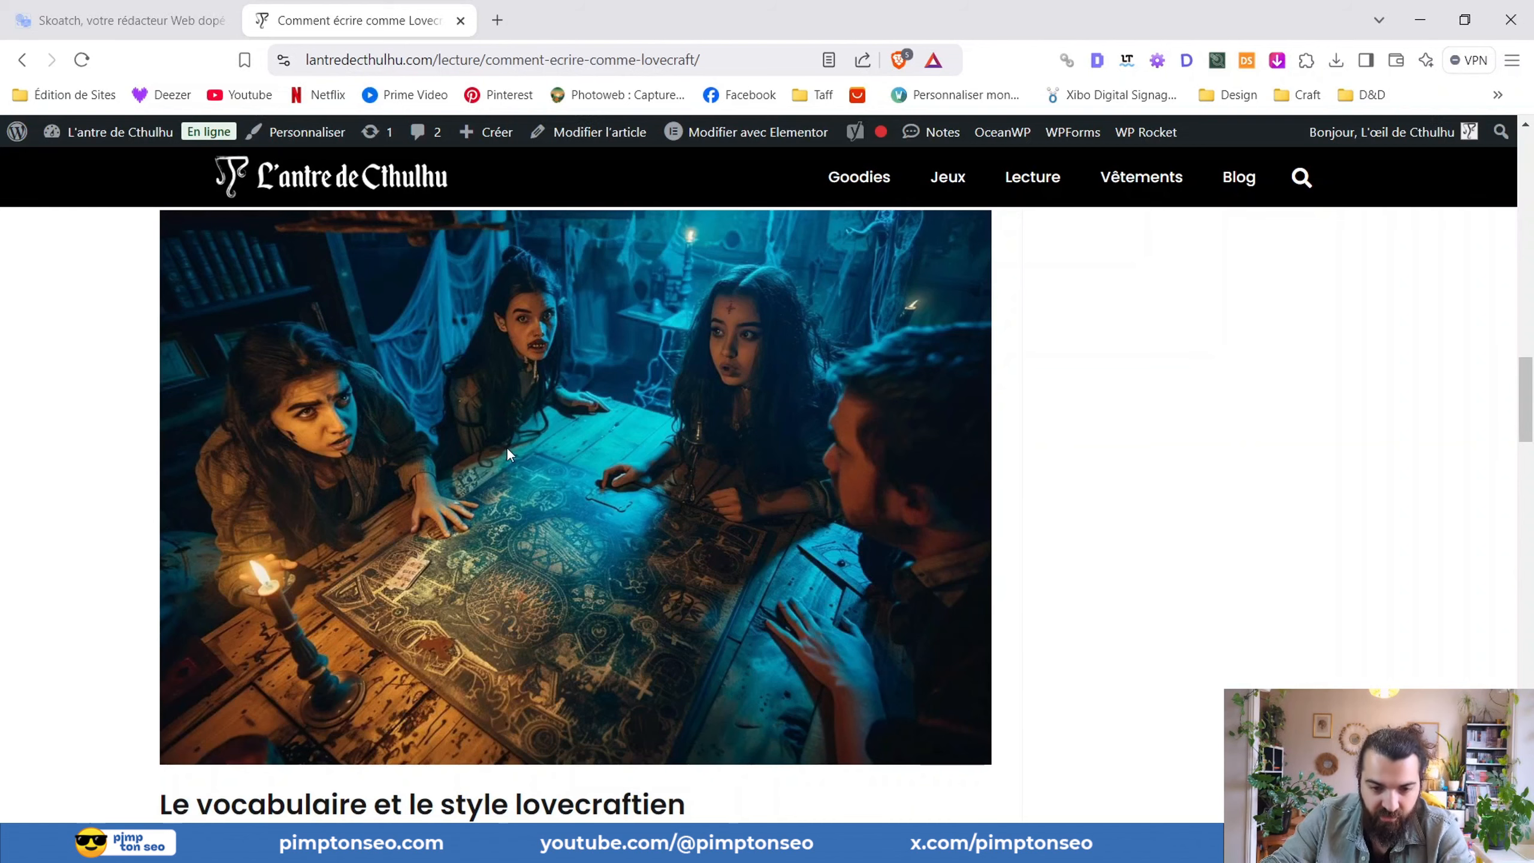
{"action": "scroll", "coordinate": [640, 556], "scroll_direction": "up", "scroll_amount": 6}
{"action": "scroll", "coordinate": [959, 608], "scroll_direction": "down", "scroll_amount": 3}
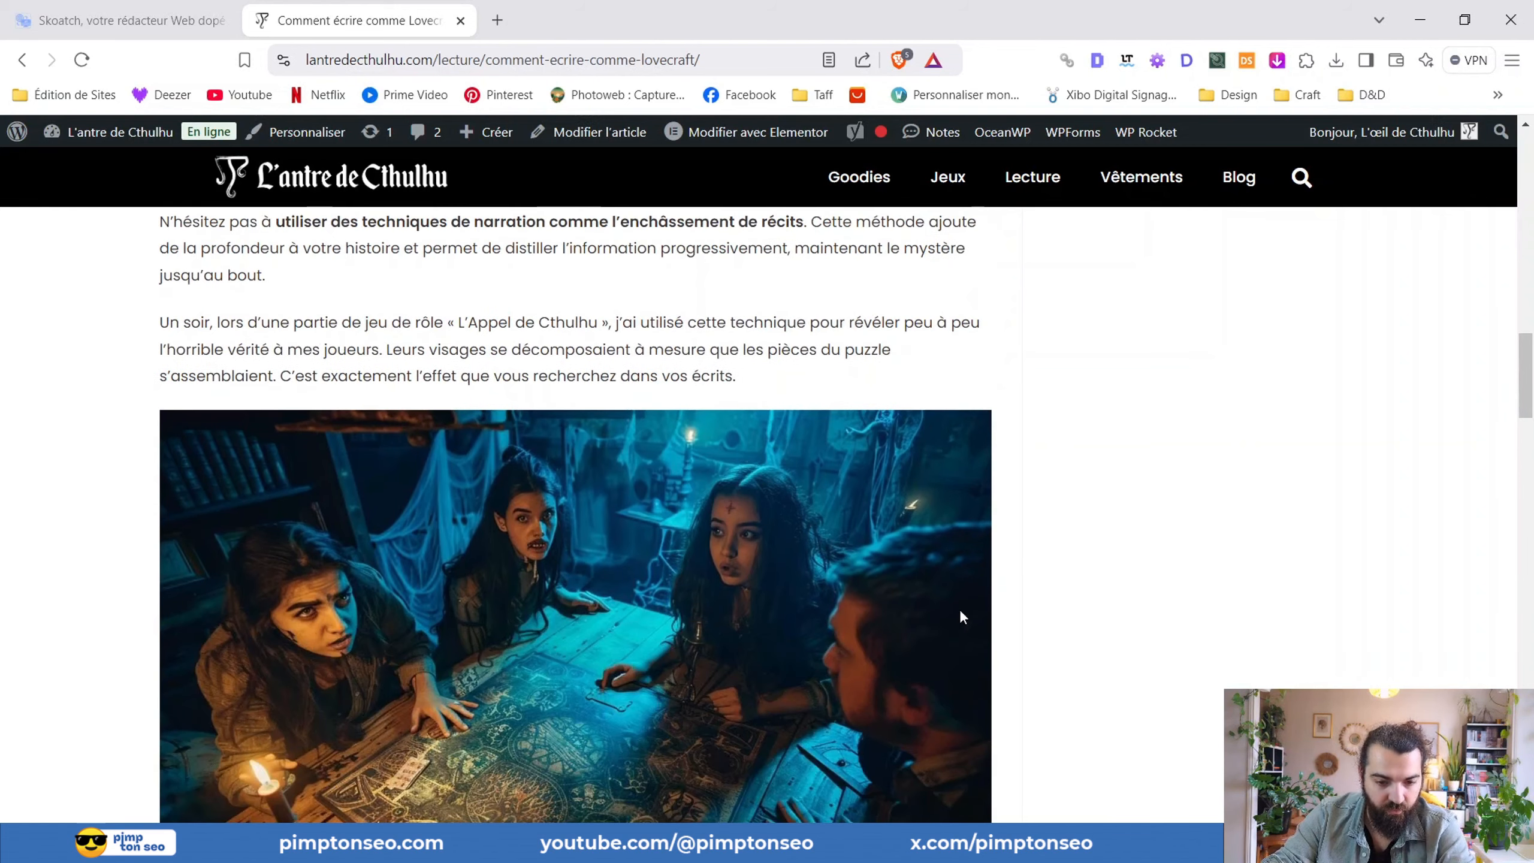
{"action": "scroll", "coordinate": [495, 637], "scroll_direction": "up", "scroll_amount": 6}
{"action": "scroll", "coordinate": [489, 580], "scroll_direction": "down", "scroll_amount": 8}
{"action": "scroll", "coordinate": [229, 462], "scroll_direction": "up", "scroll_amount": 10}
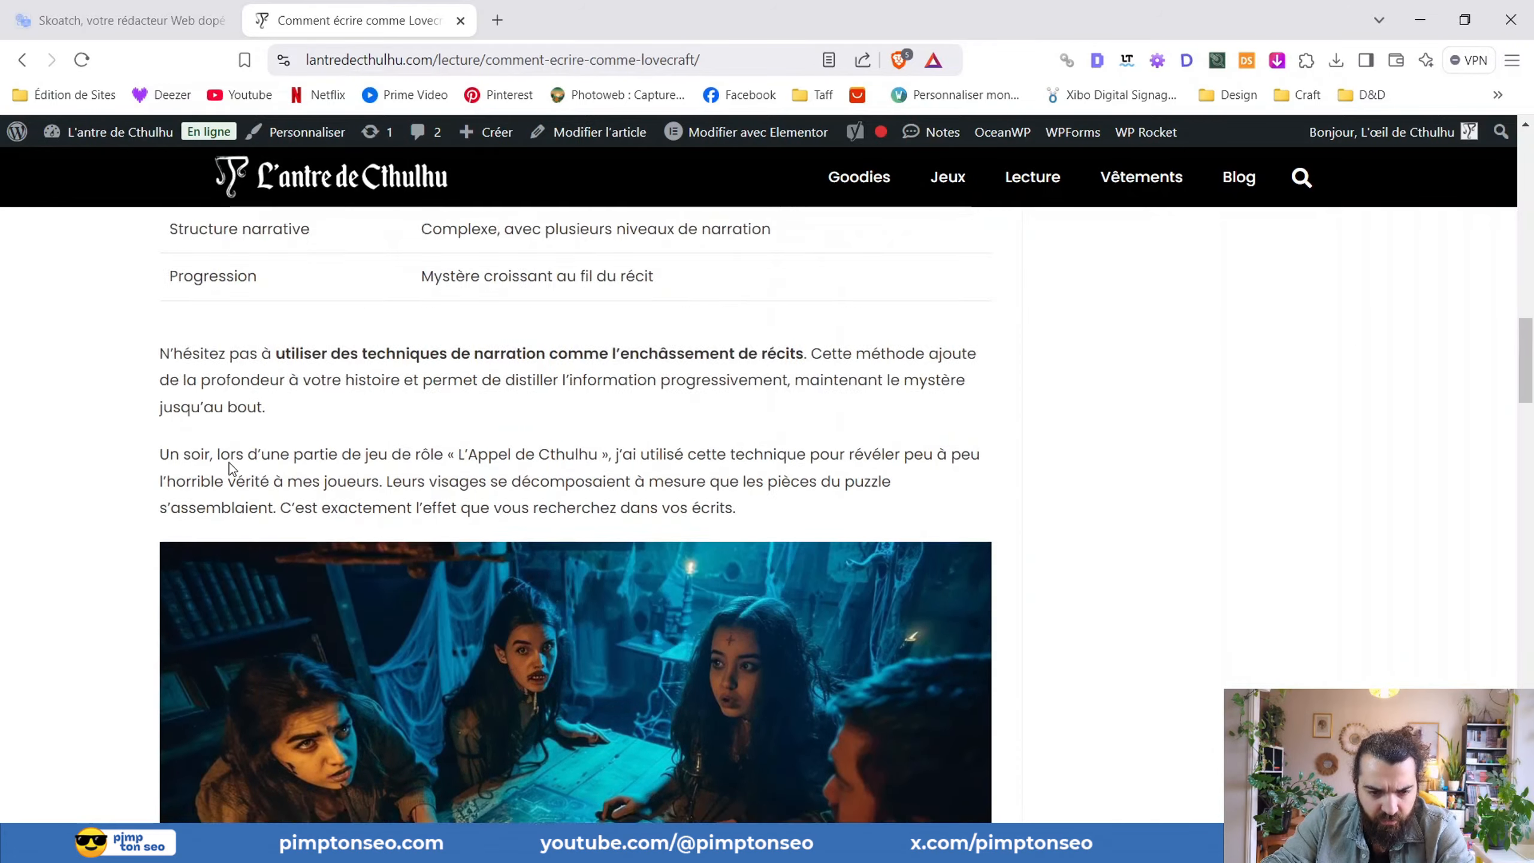
{"action": "scroll", "coordinate": [398, 478], "scroll_direction": "up", "scroll_amount": 8}
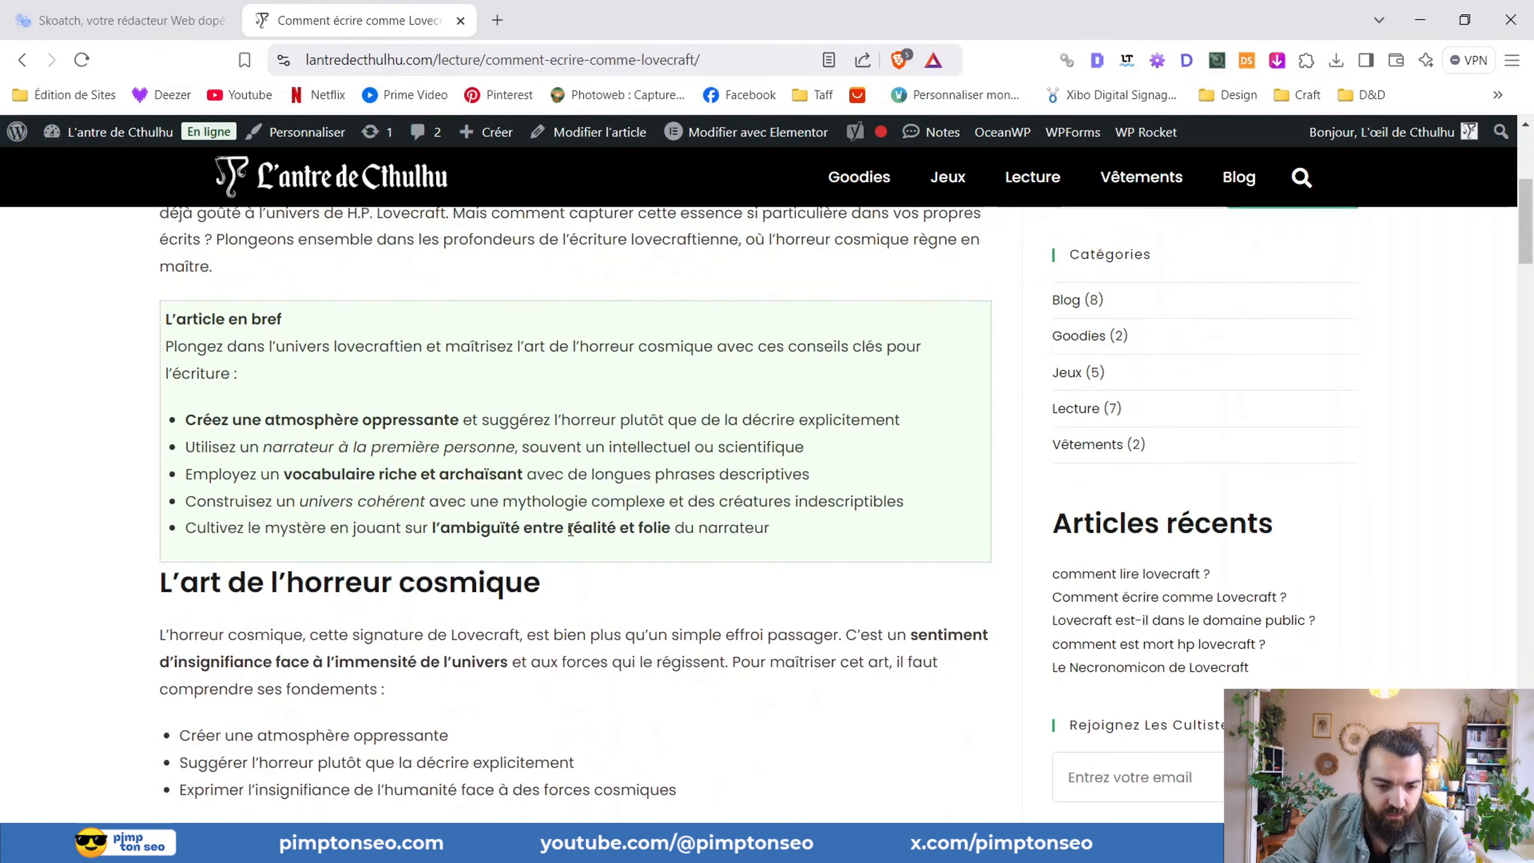
{"action": "scroll", "coordinate": [587, 545], "scroll_direction": "down", "scroll_amount": 10}
{"action": "scroll", "coordinate": [576, 551], "scroll_direction": "down", "scroll_amount": 10}
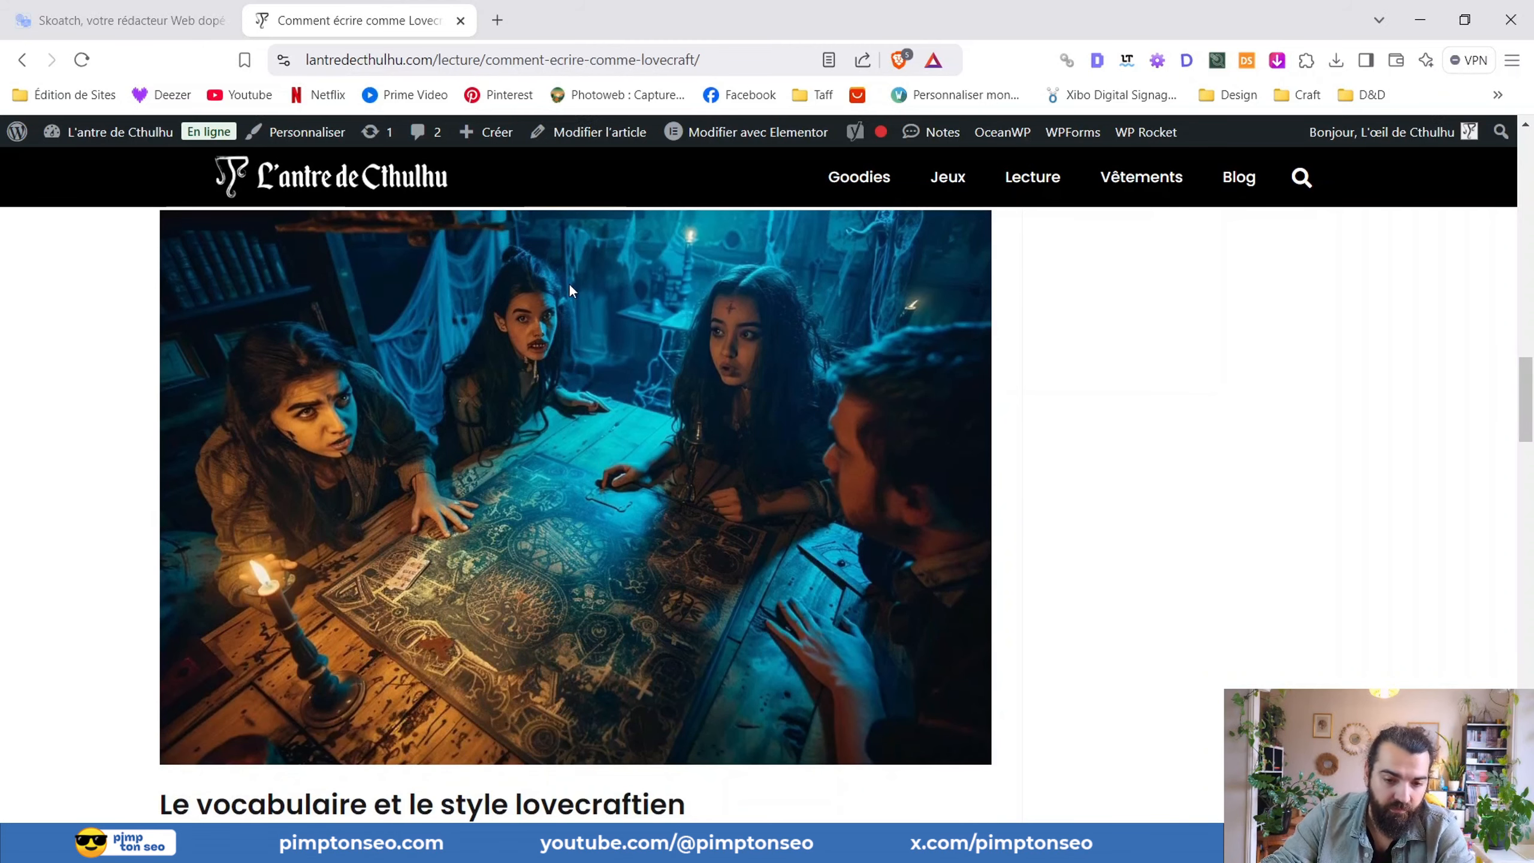
{"action": "scroll", "coordinate": [839, 411], "scroll_direction": "up", "scroll_amount": 5}
{"action": "scroll", "coordinate": [804, 418], "scroll_direction": "down", "scroll_amount": 7}
{"action": "scroll", "coordinate": [776, 440], "scroll_direction": "up", "scroll_amount": 4}
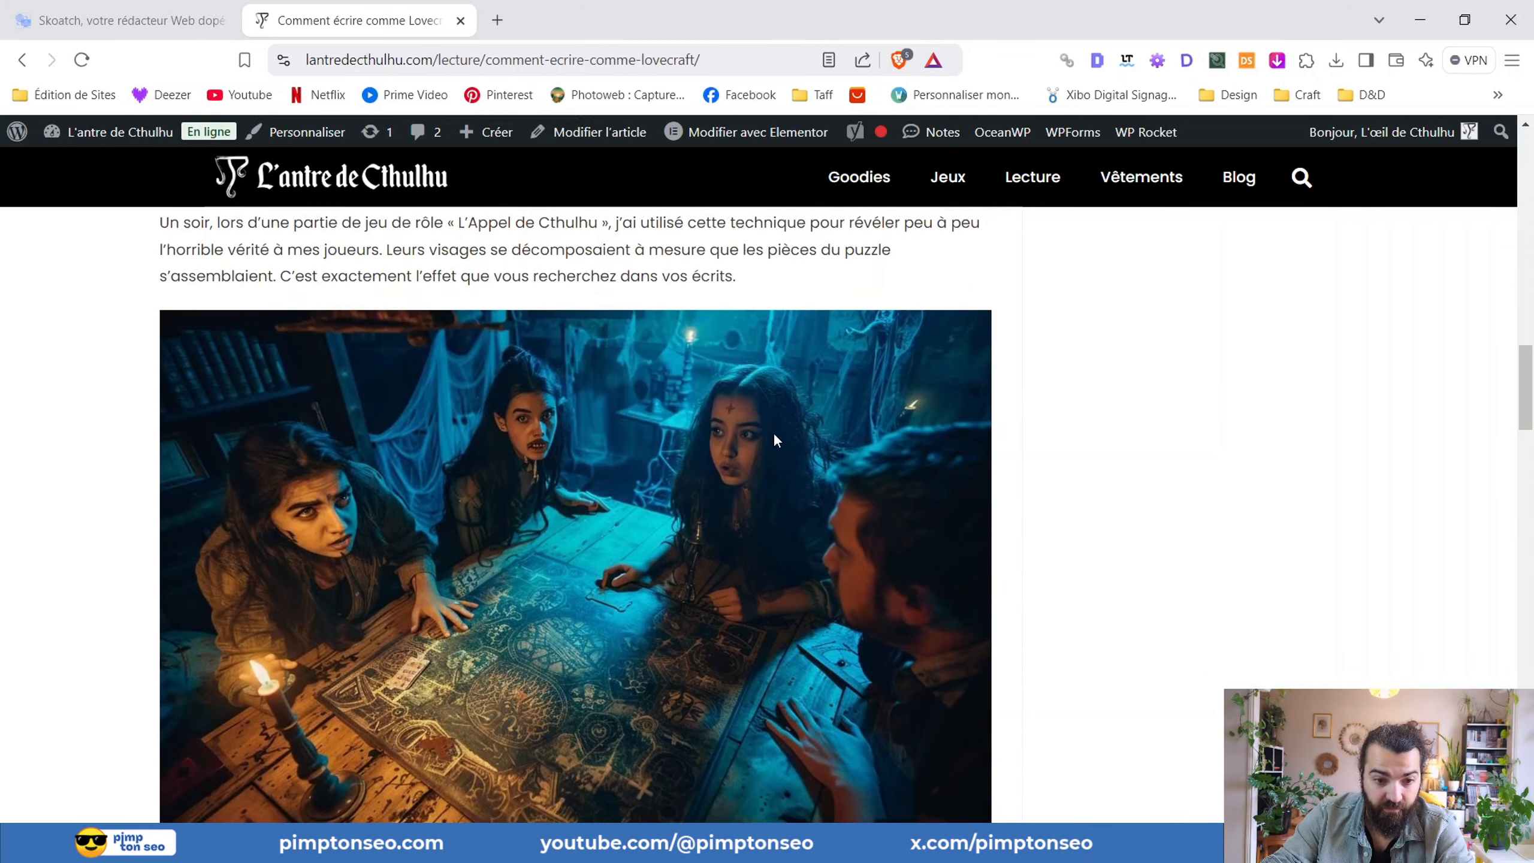
{"action": "scroll", "coordinate": [635, 367], "scroll_direction": "down", "scroll_amount": 5}
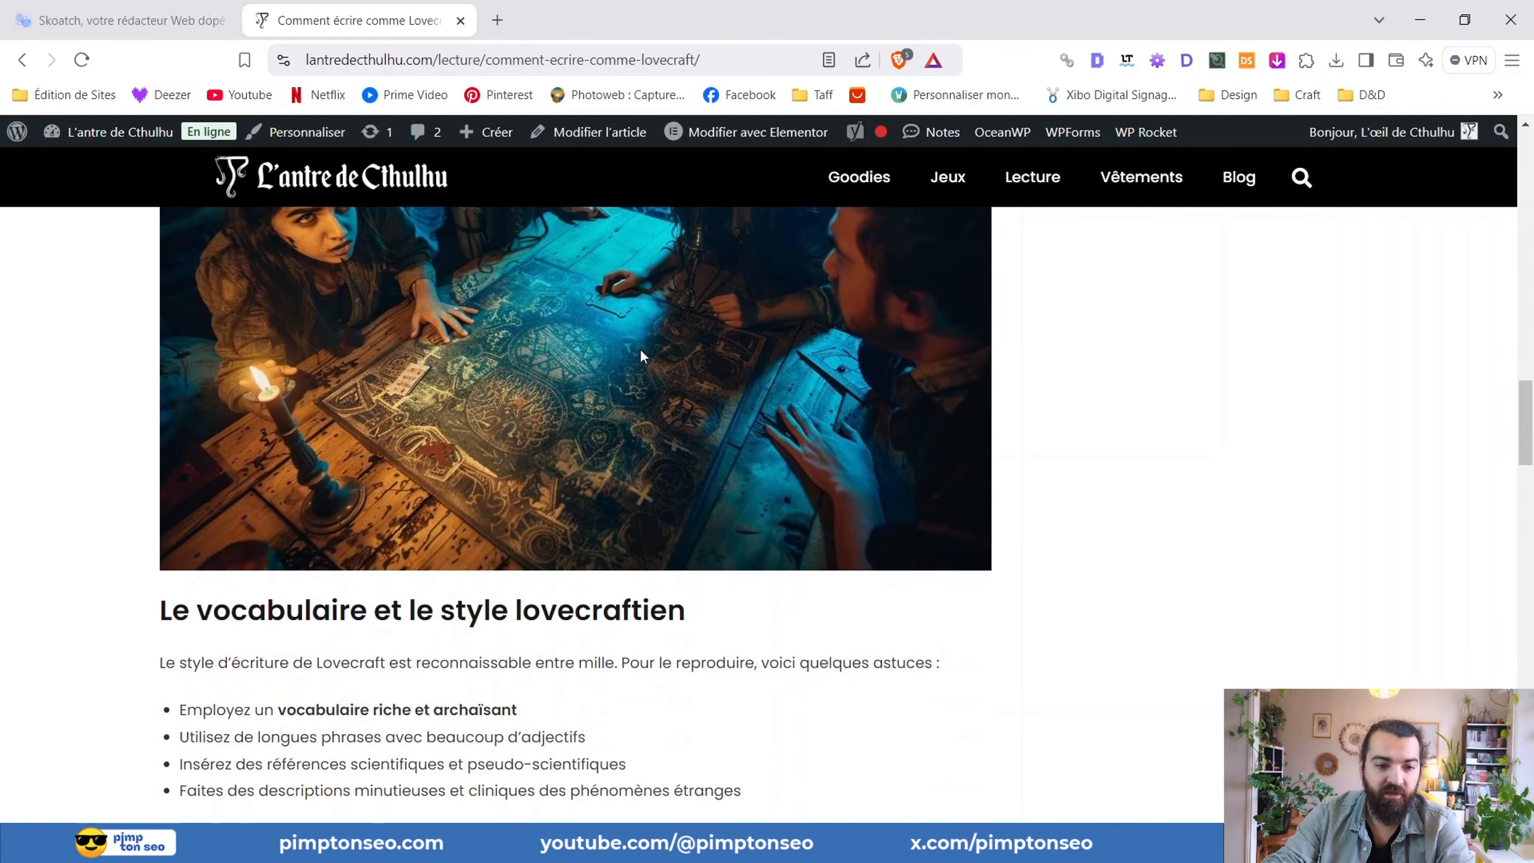
{"action": "scroll", "coordinate": [631, 331], "scroll_direction": "up", "scroll_amount": 5}
{"action": "scroll", "coordinate": [593, 452], "scroll_direction": "down", "scroll_amount": 3}
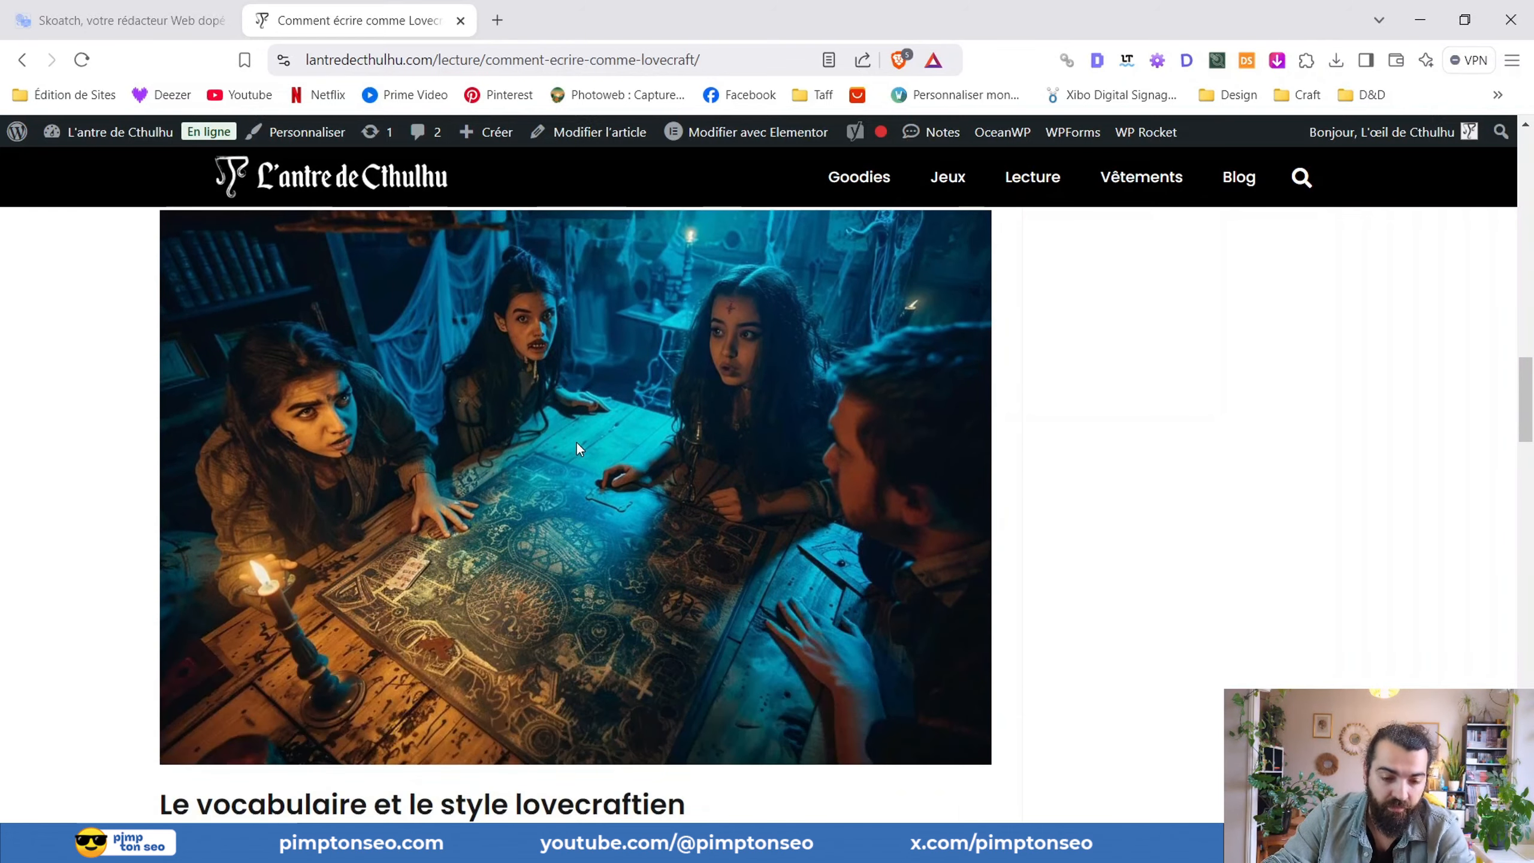
- Check the internal links placed in the sections "Le vocabulaire et le style lovecraftien" and "Création d'un univers cohérent"
{"action": "scroll", "coordinate": [578, 423], "scroll_direction": "down", "scroll_amount": 8}
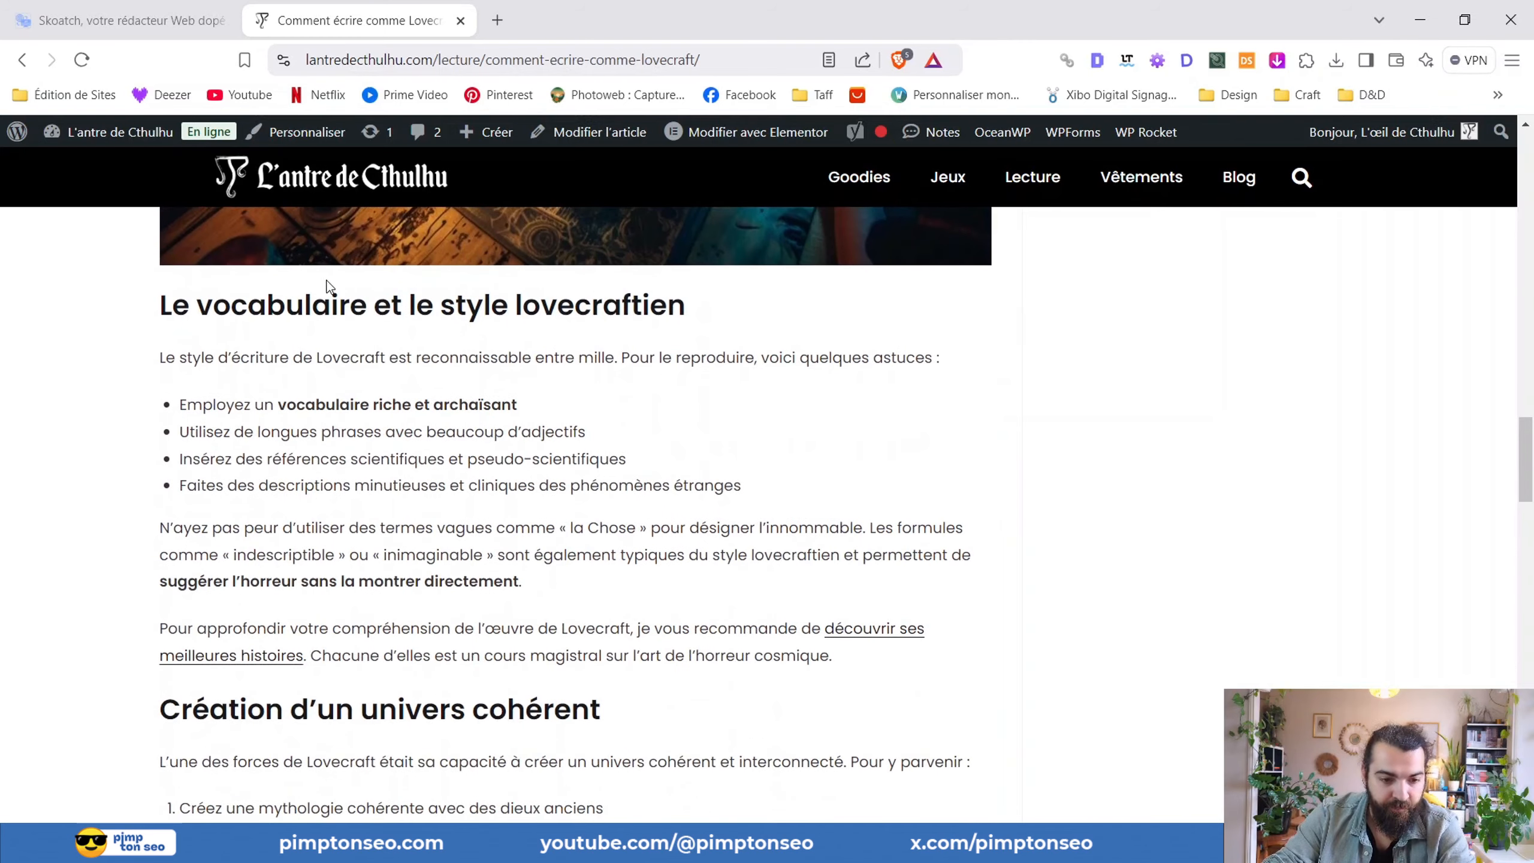
{"action": "scroll", "coordinate": [362, 296], "scroll_direction": "down", "scroll_amount": 2}
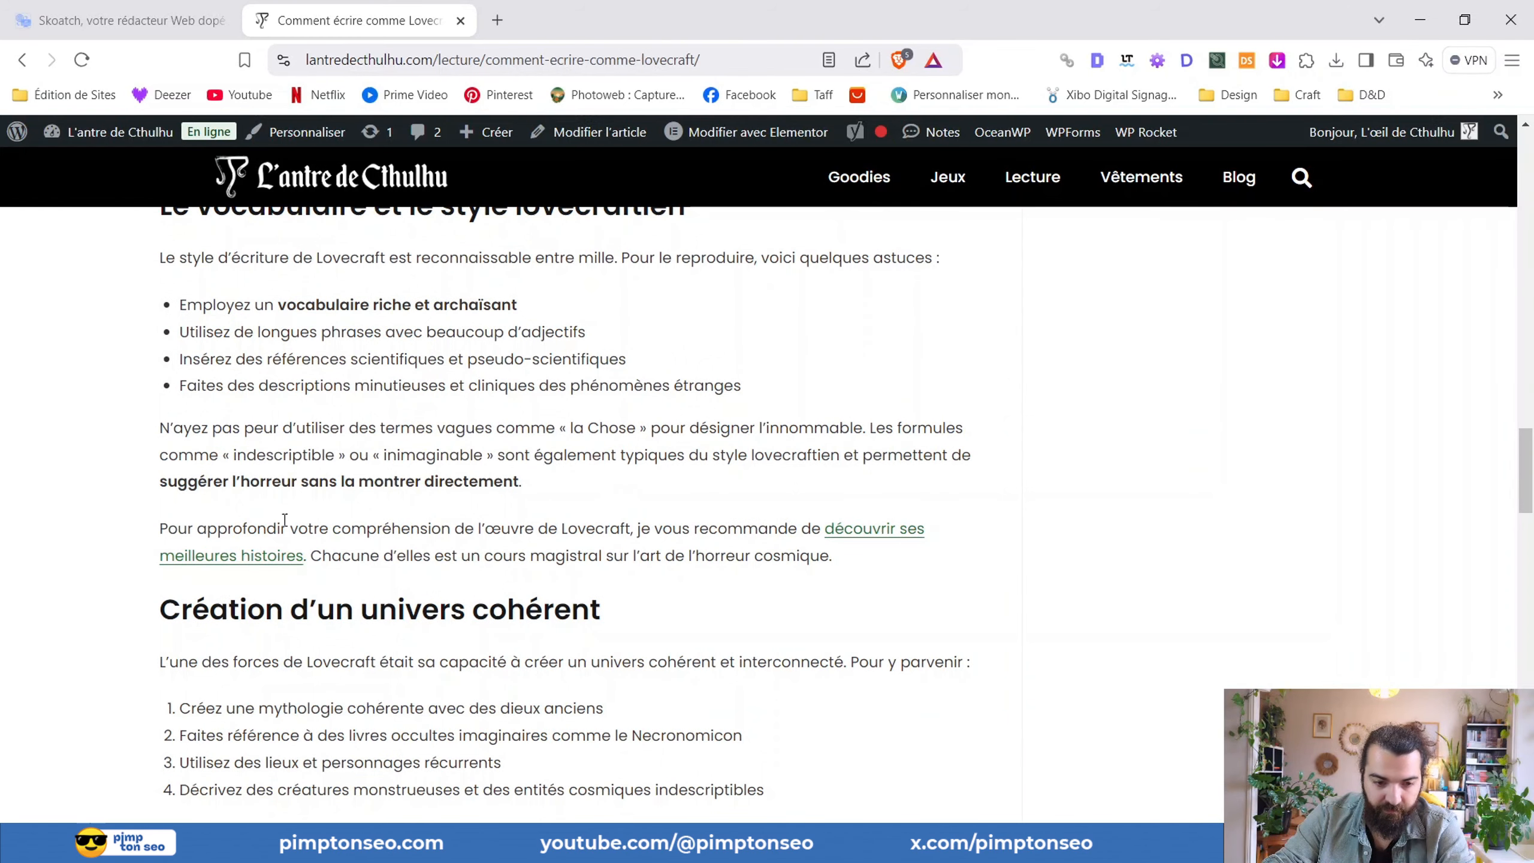
{"action": "scroll", "coordinate": [900, 502], "scroll_direction": "down", "scroll_amount": 2}
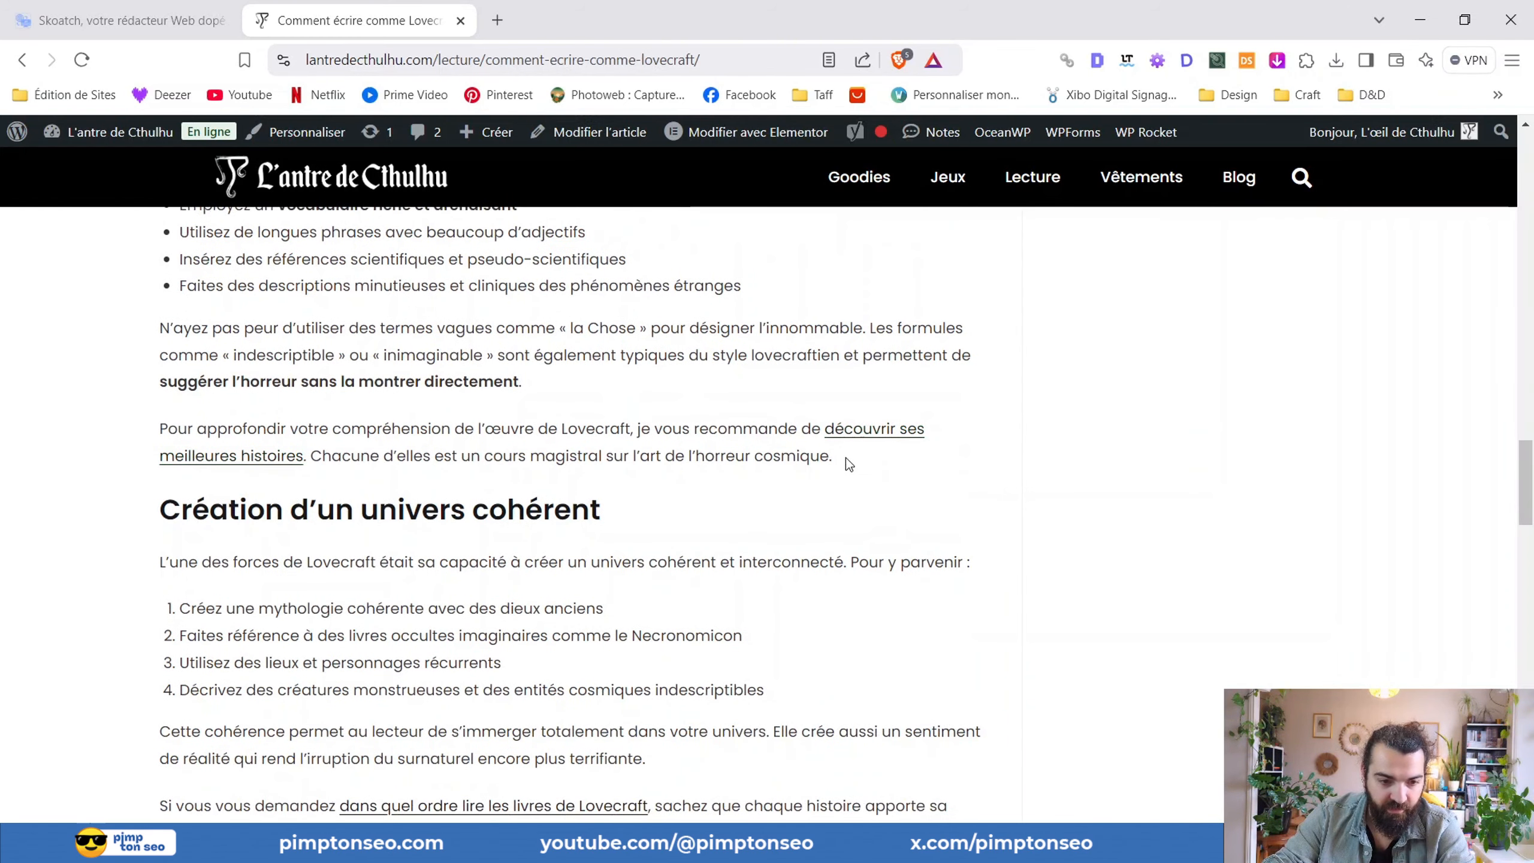
{"action": "scroll", "coordinate": [498, 480], "scroll_direction": "up", "scroll_amount": 20}
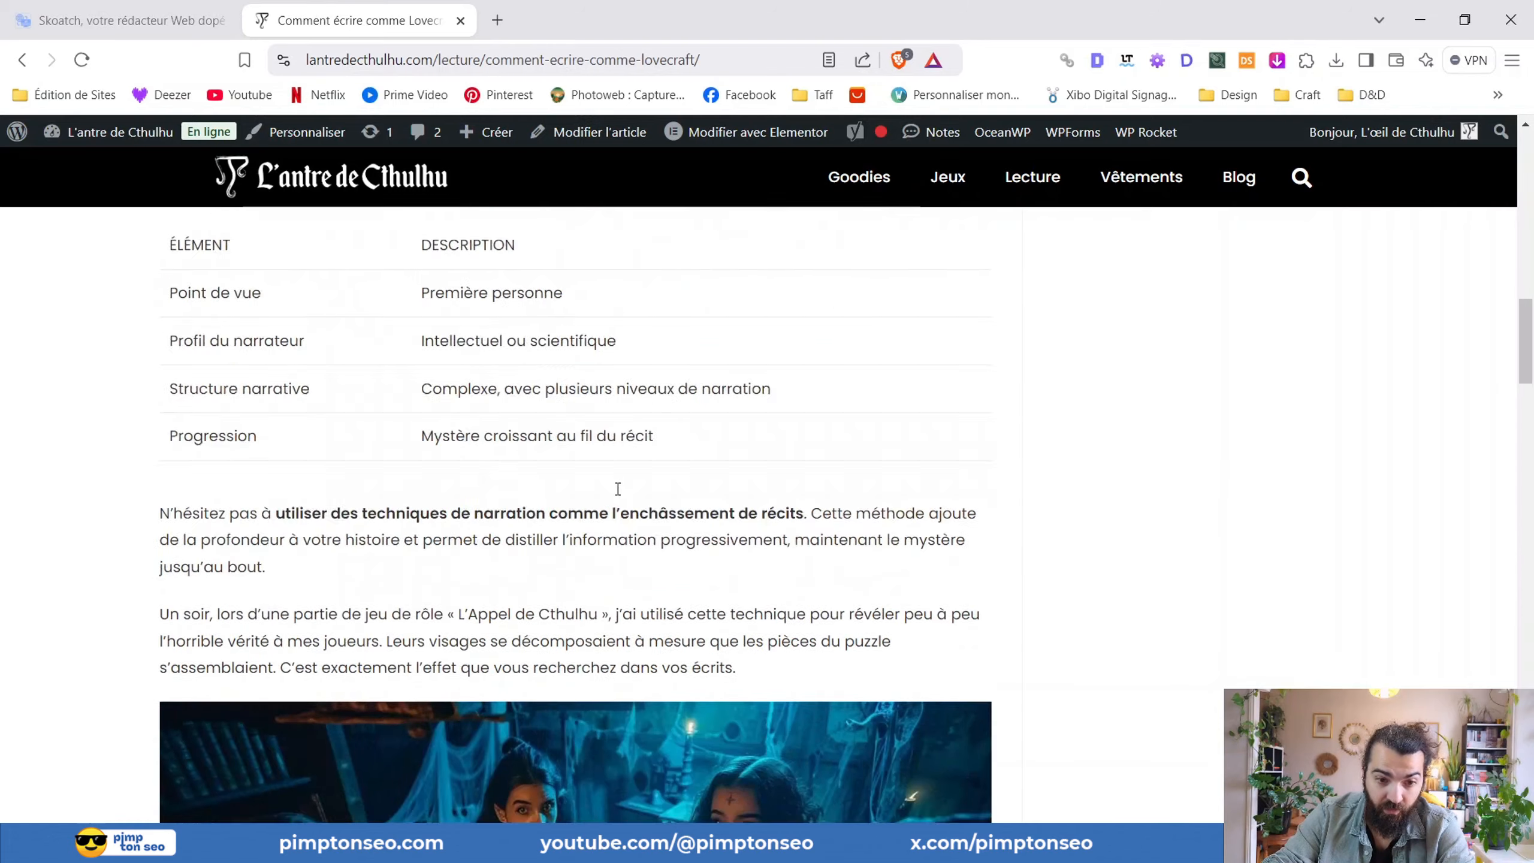
{"action": "scroll", "coordinate": [796, 417], "scroll_direction": "down", "scroll_amount": 15}
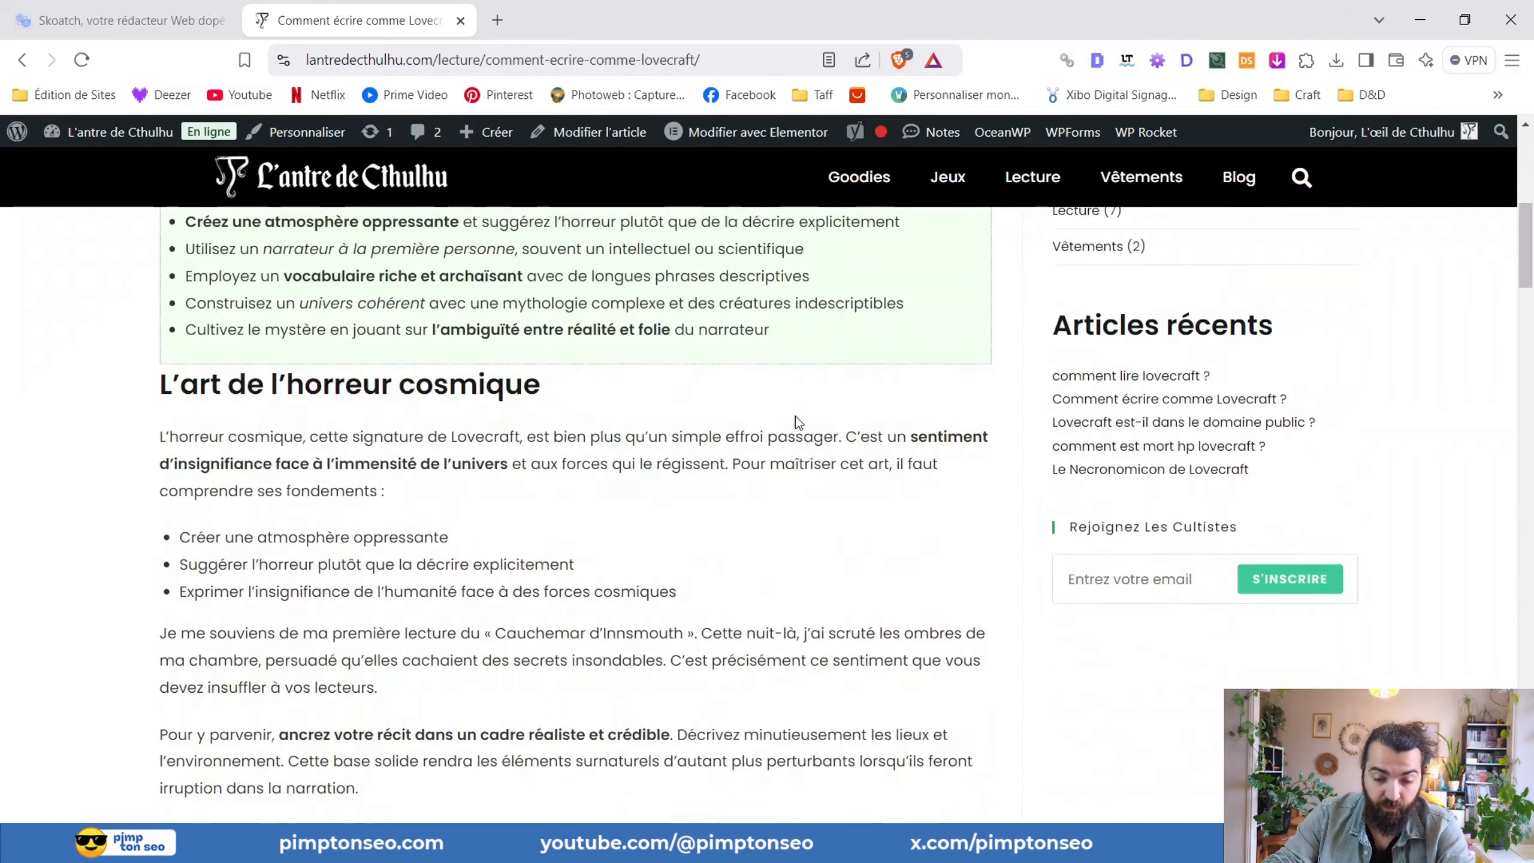
{"action": "scroll", "coordinate": [899, 453], "scroll_direction": "down", "scroll_amount": 8}
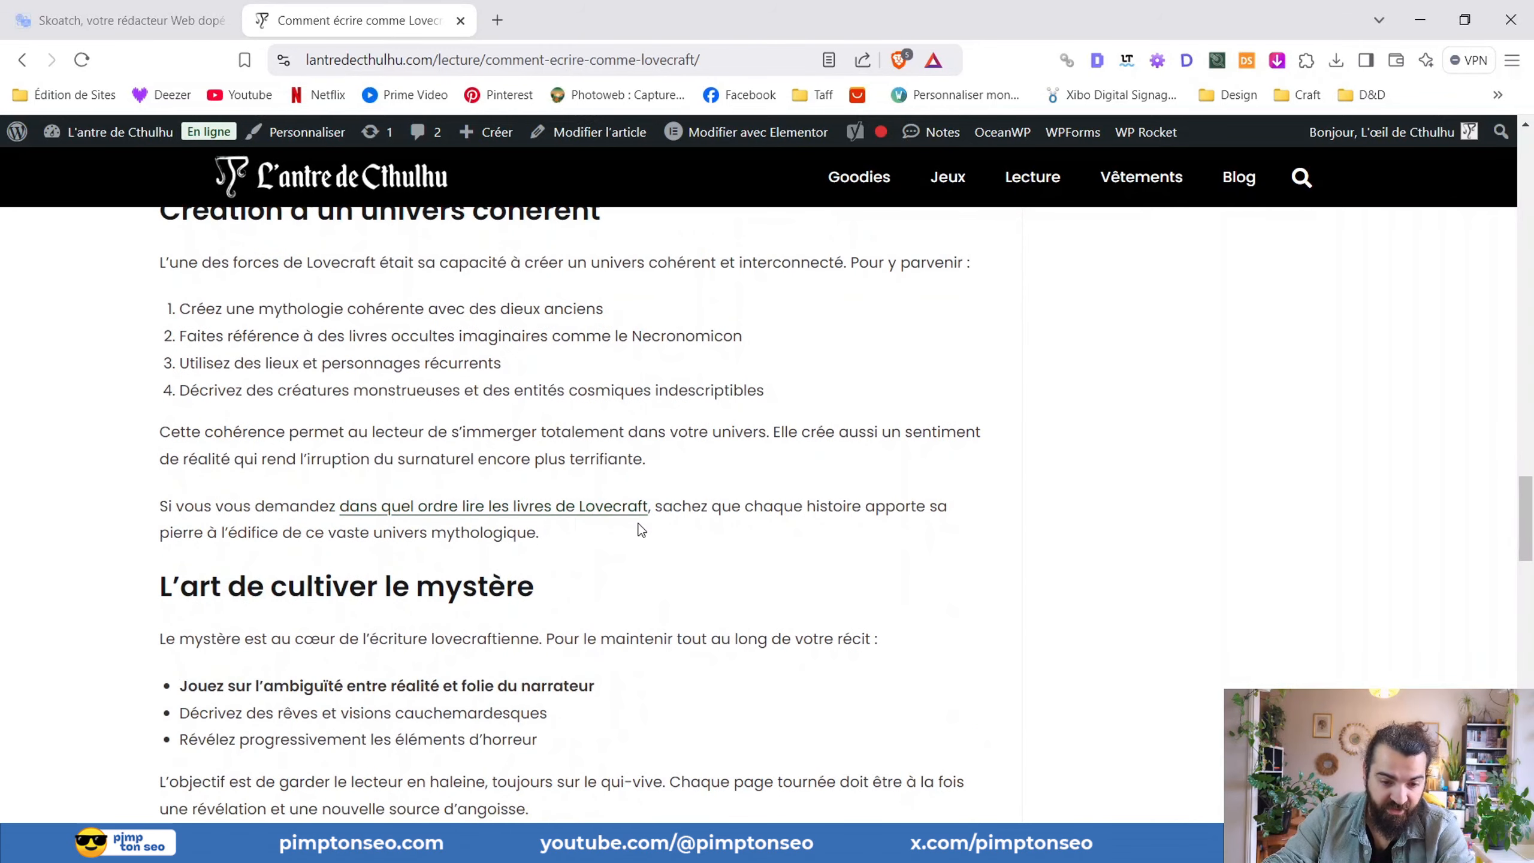
{"action": "scroll", "coordinate": [537, 469], "scroll_direction": "up", "scroll_amount": 1}
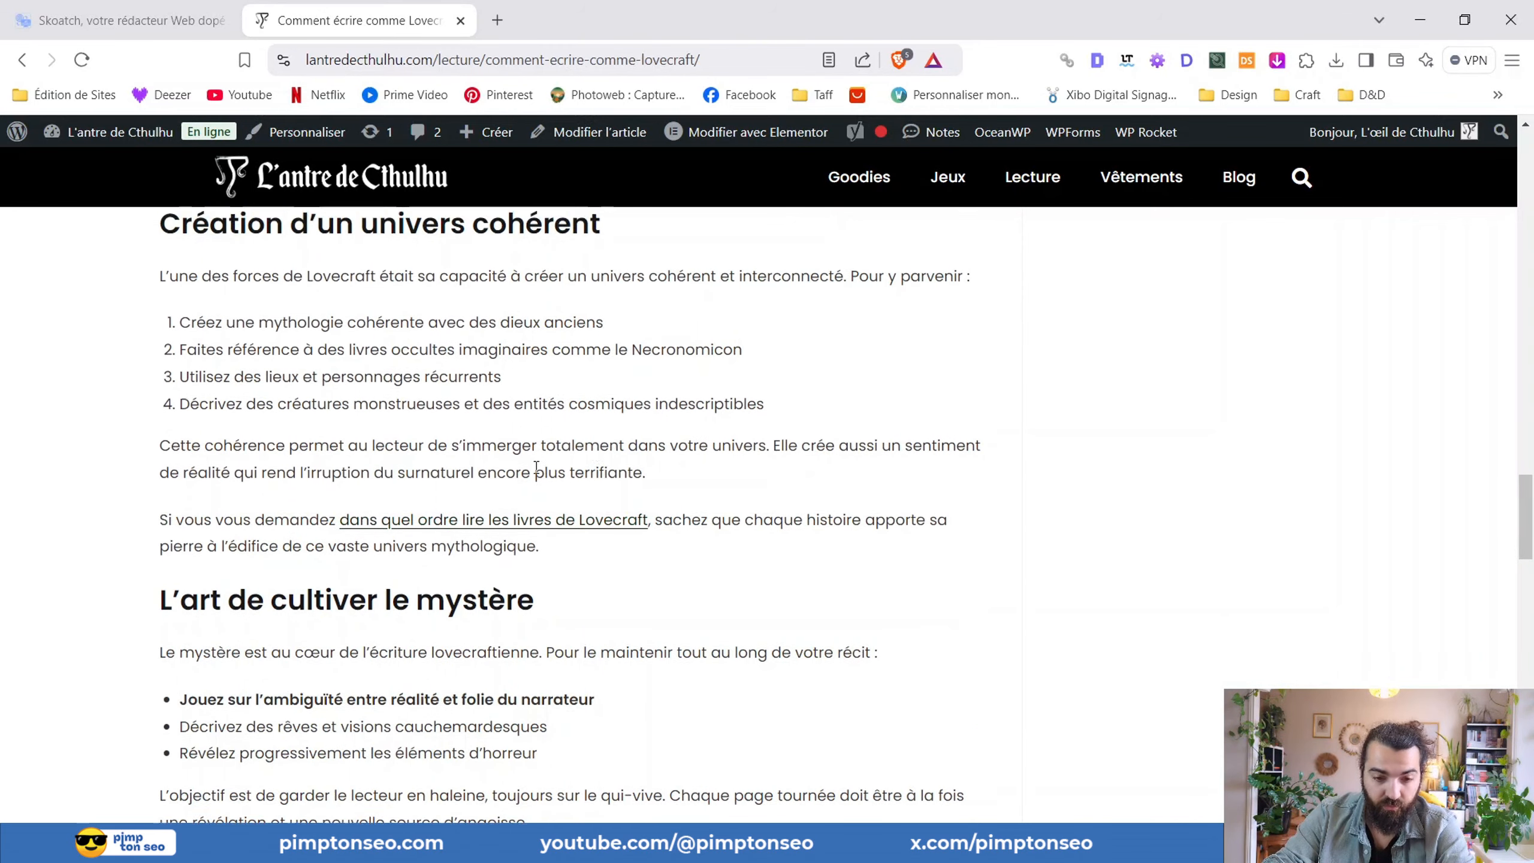
{"action": "scroll", "coordinate": [549, 480], "scroll_direction": "down", "scroll_amount": 1}
- Review the "L'art de cultiver le mystère" section, the embedded YouTube video and the article's conclusion
{"action": "scroll", "coordinate": [560, 495], "scroll_direction": "down", "scroll_amount": 8}
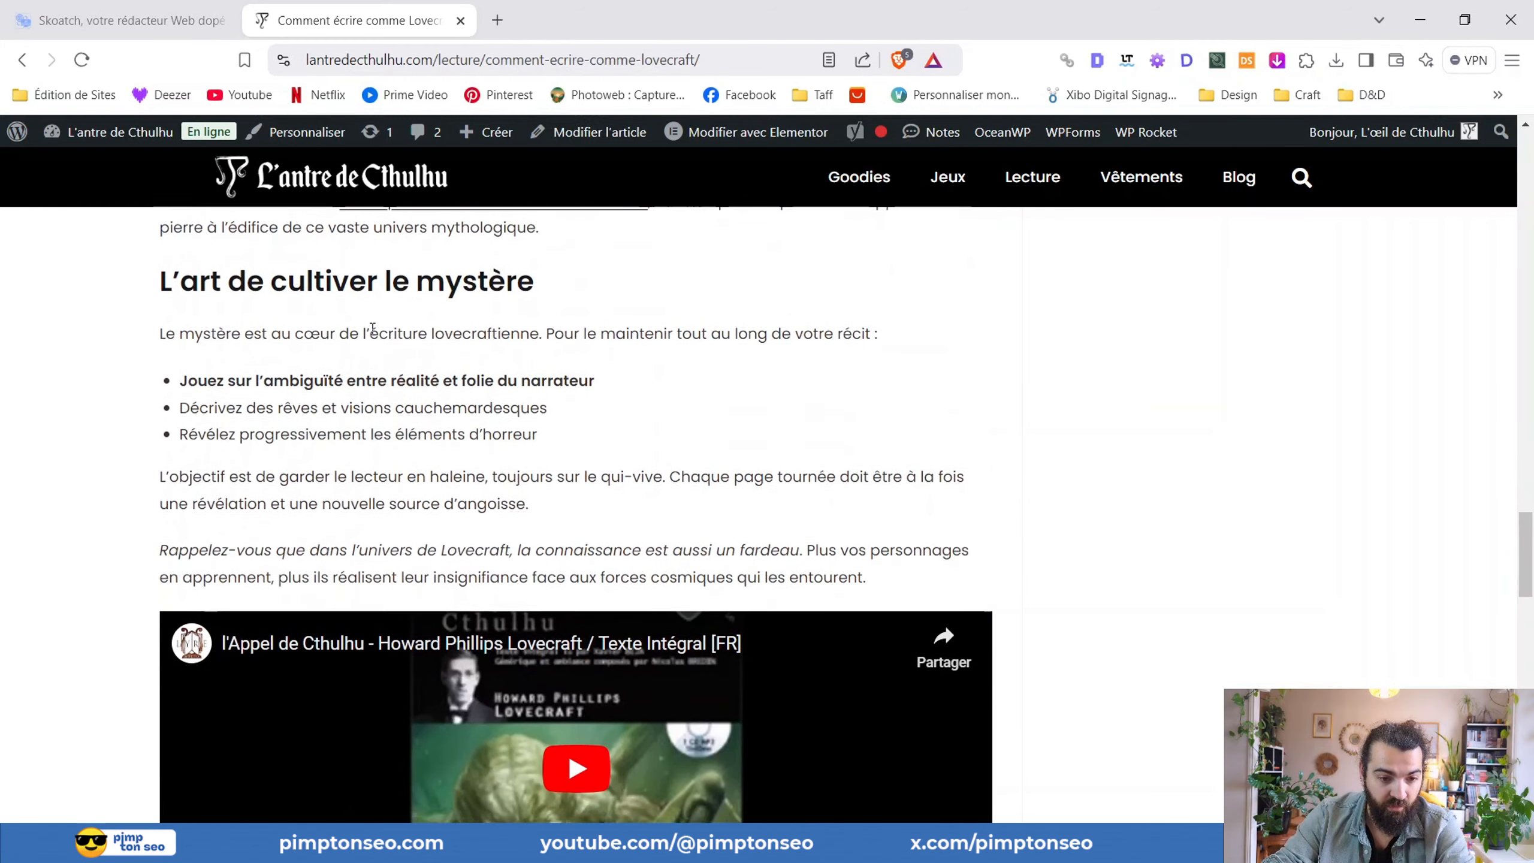
{"action": "scroll", "coordinate": [5, 604], "scroll_direction": "down", "scroll_amount": 2}
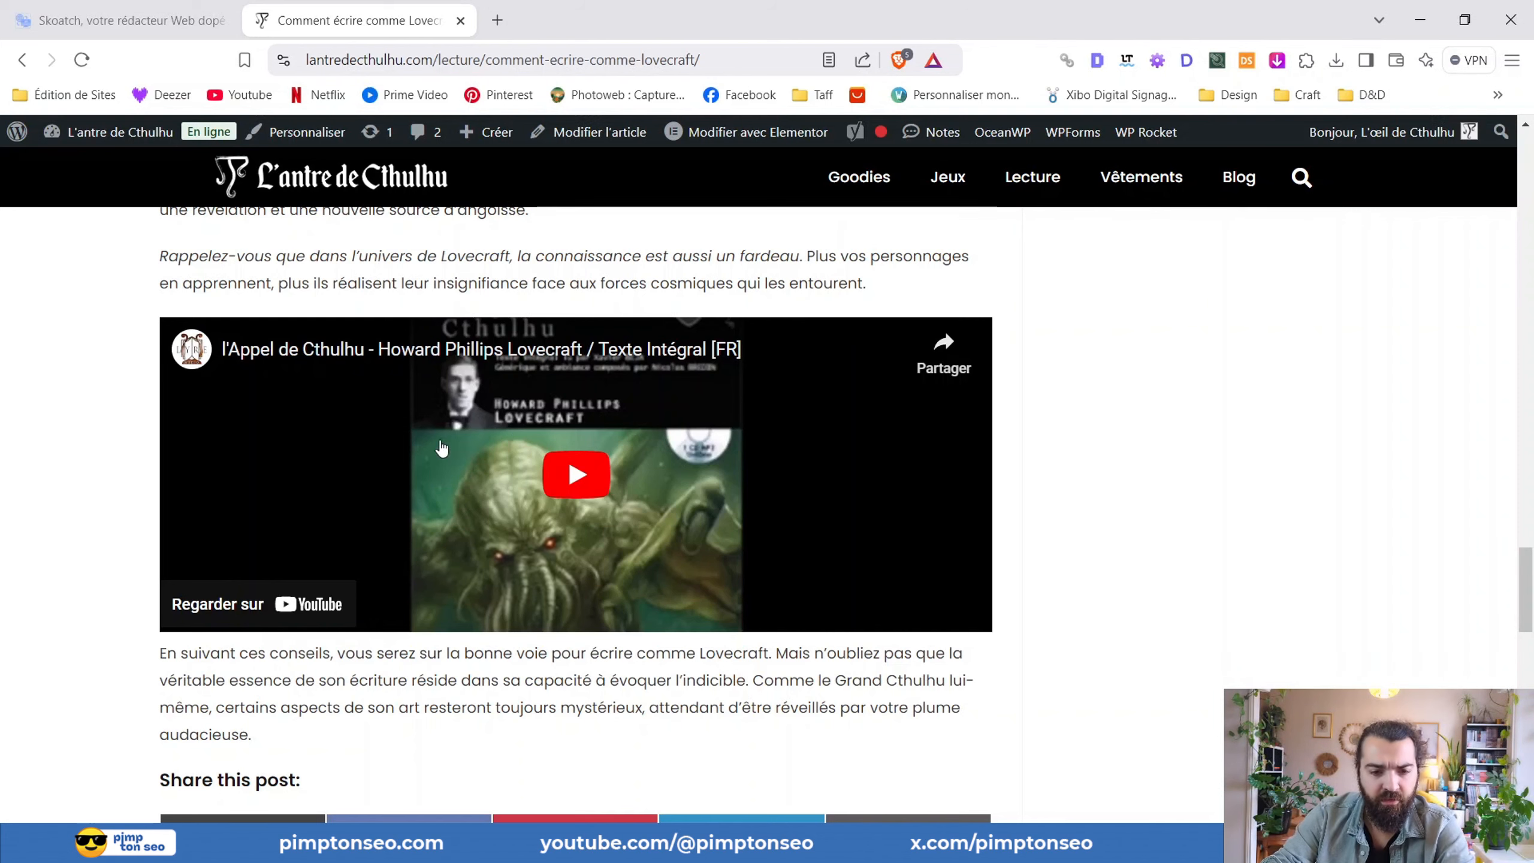
{"action": "scroll", "coordinate": [564, 472], "scroll_direction": "down", "scroll_amount": 3}
{"action": "scroll", "coordinate": [801, 326], "scroll_direction": "up", "scroll_amount": 5}
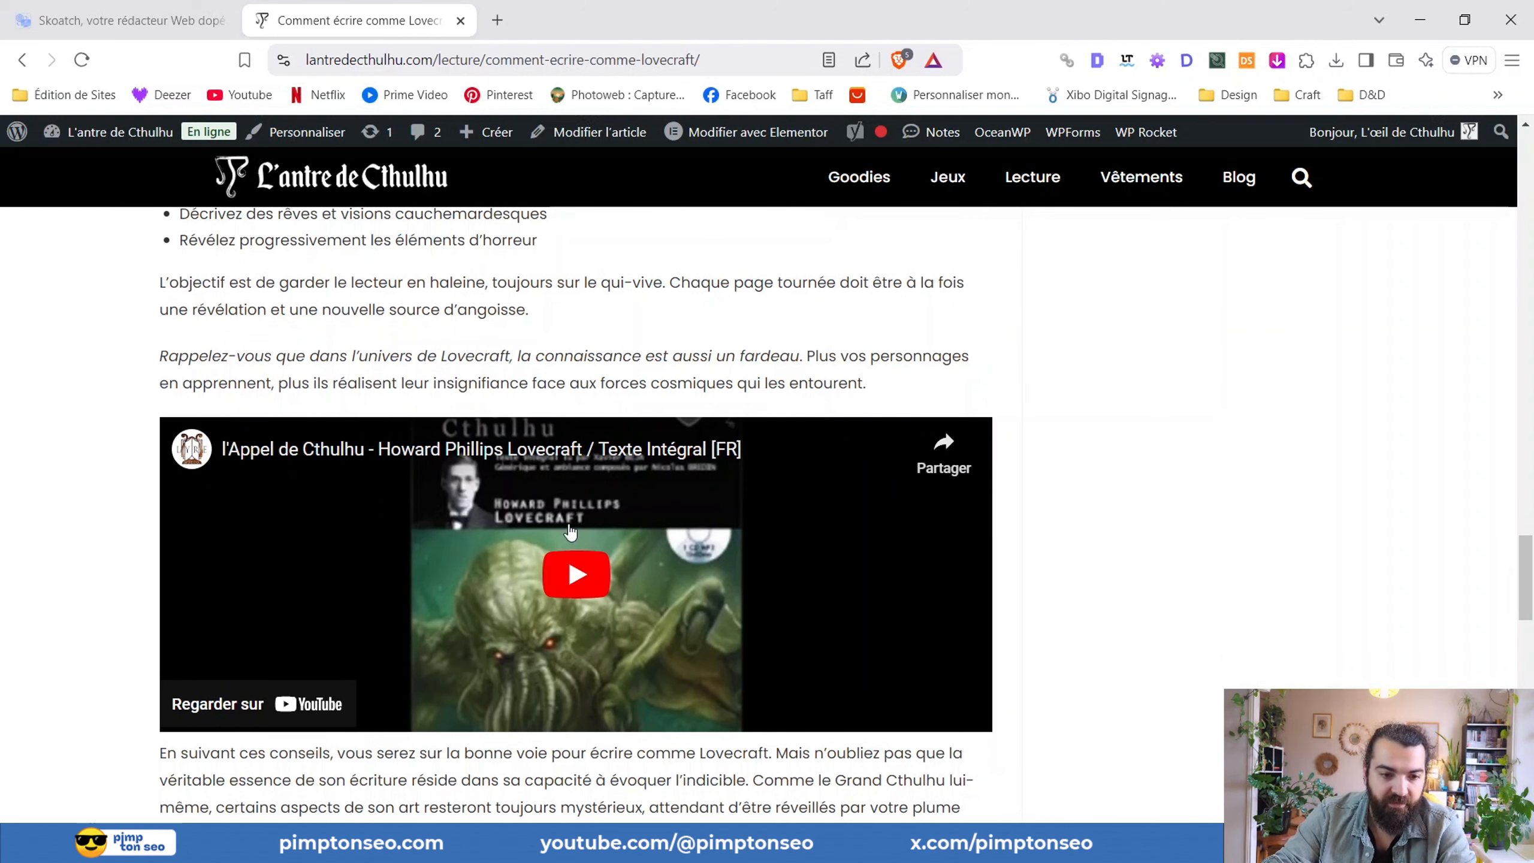
{"action": "scroll", "coordinate": [539, 506], "scroll_direction": "down", "scroll_amount": 6}
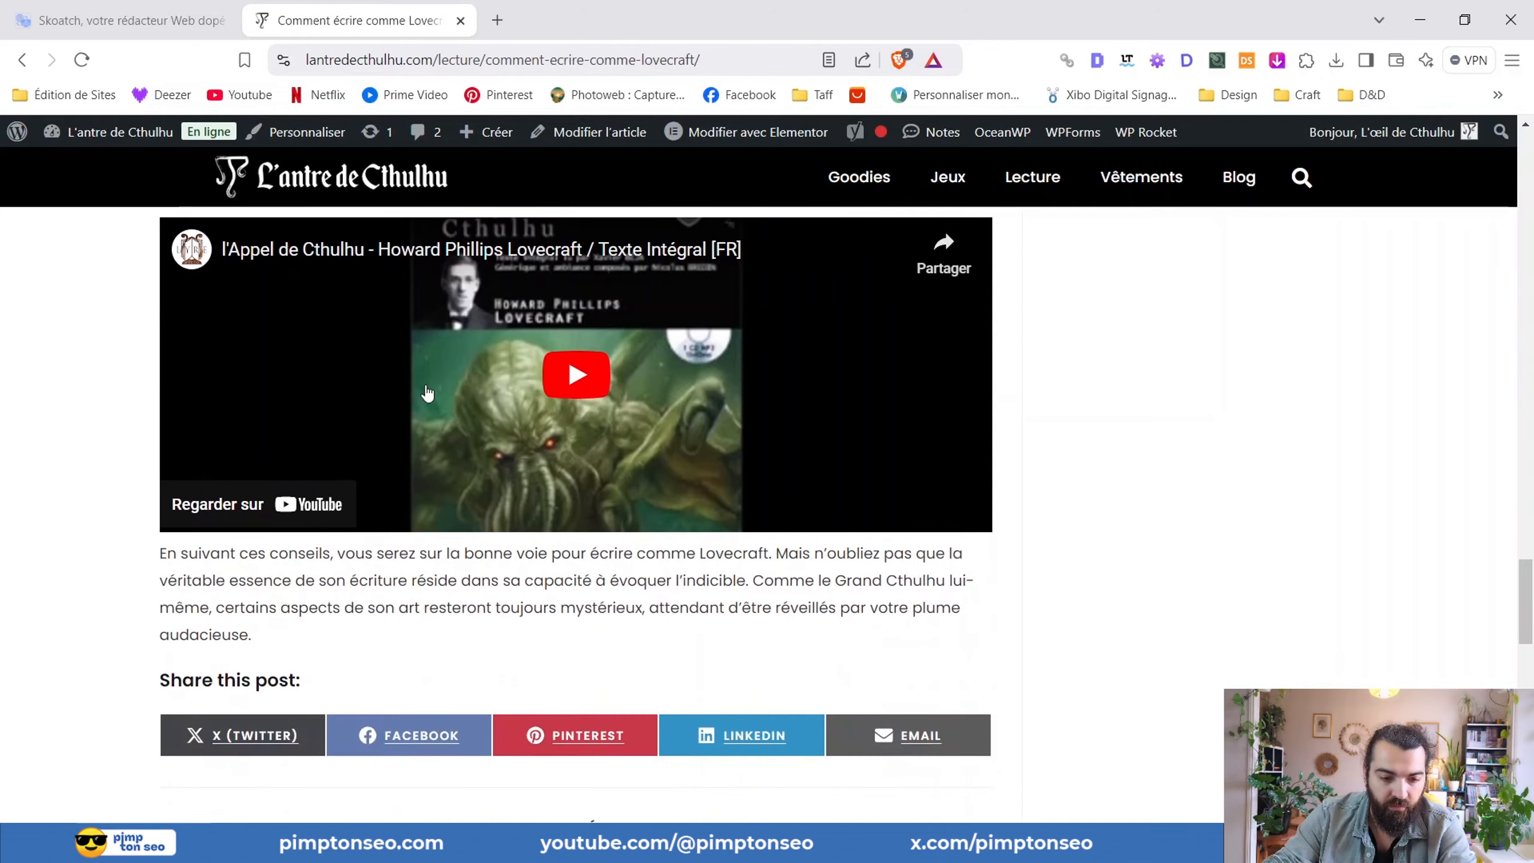
{"action": "scroll", "coordinate": [691, 481], "scroll_direction": "up", "scroll_amount": 20}
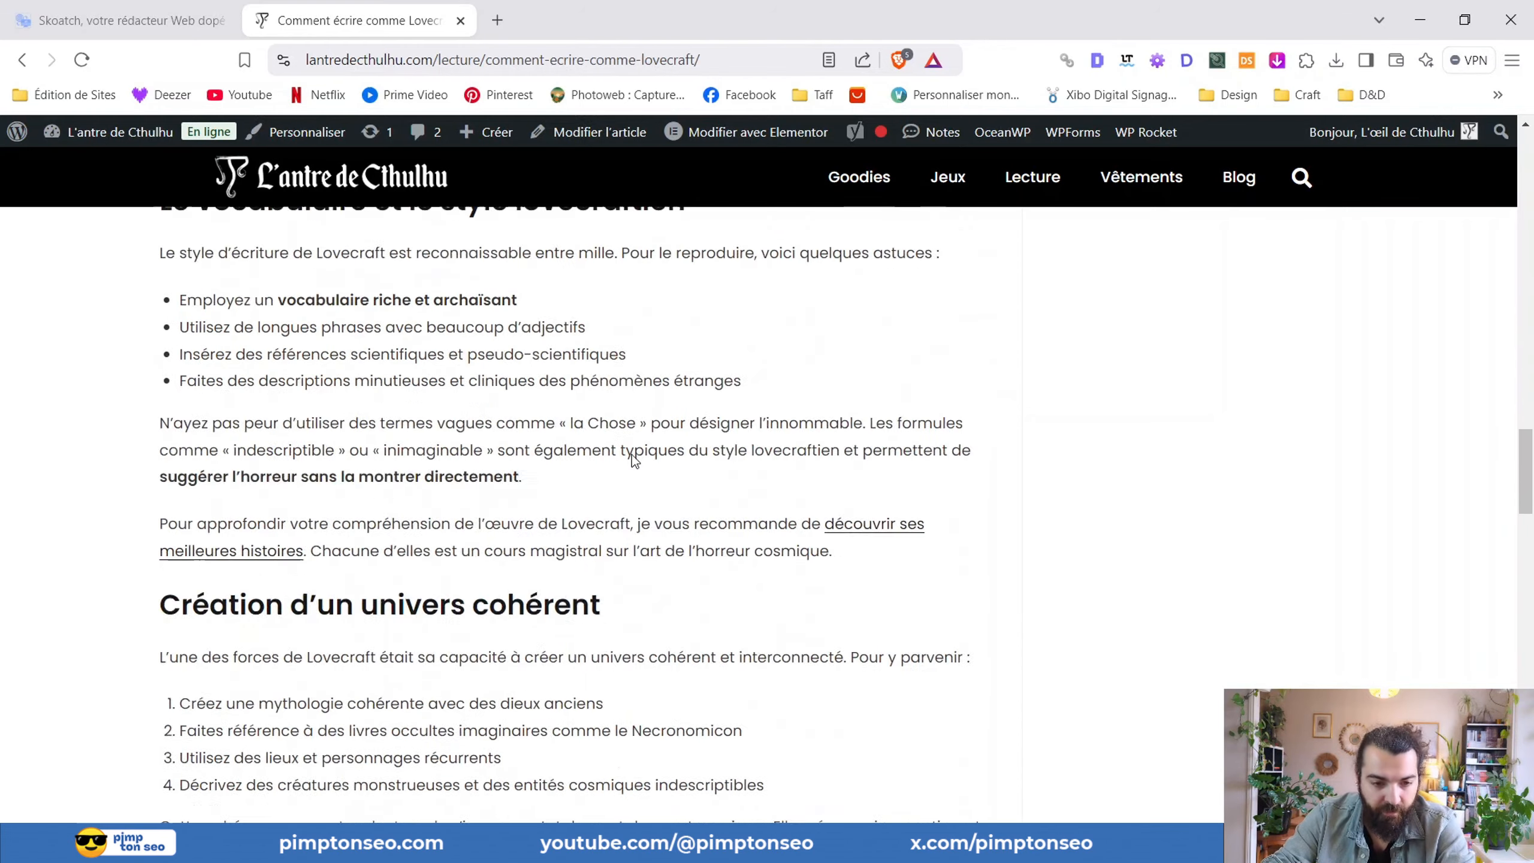
- Skim the "Comment écrire comme Lovecraft ?" article from its introduction and summary box down to the embedded video
{"action": "scroll", "coordinate": [601, 459], "scroll_direction": "up", "scroll_amount": 15}
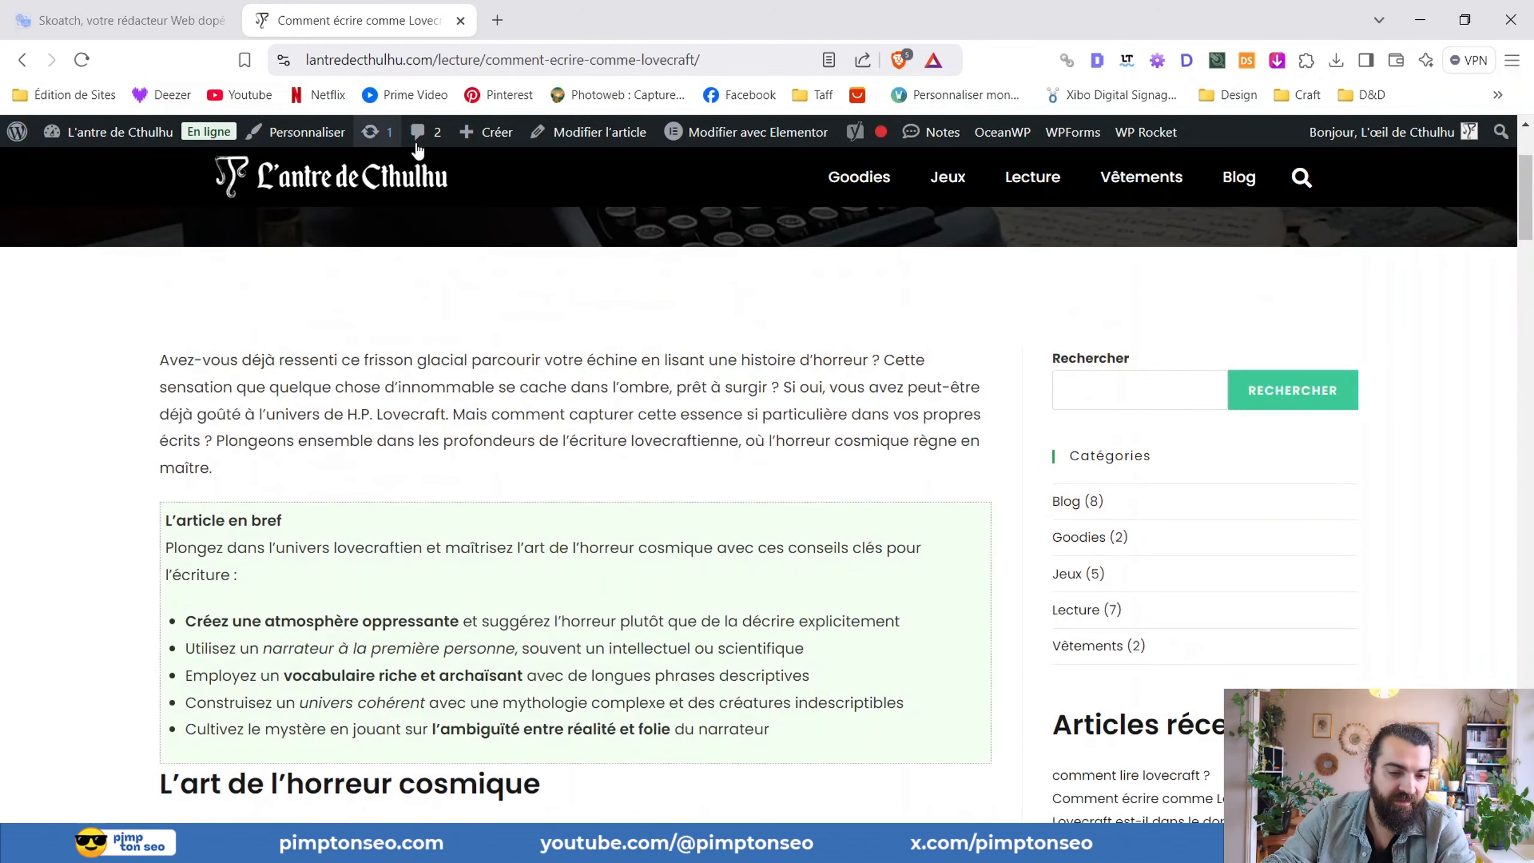
{"action": "scroll", "coordinate": [448, 445], "scroll_direction": "up", "scroll_amount": 3}
{"action": "scroll", "coordinate": [433, 418], "scroll_direction": "down", "scroll_amount": 3}
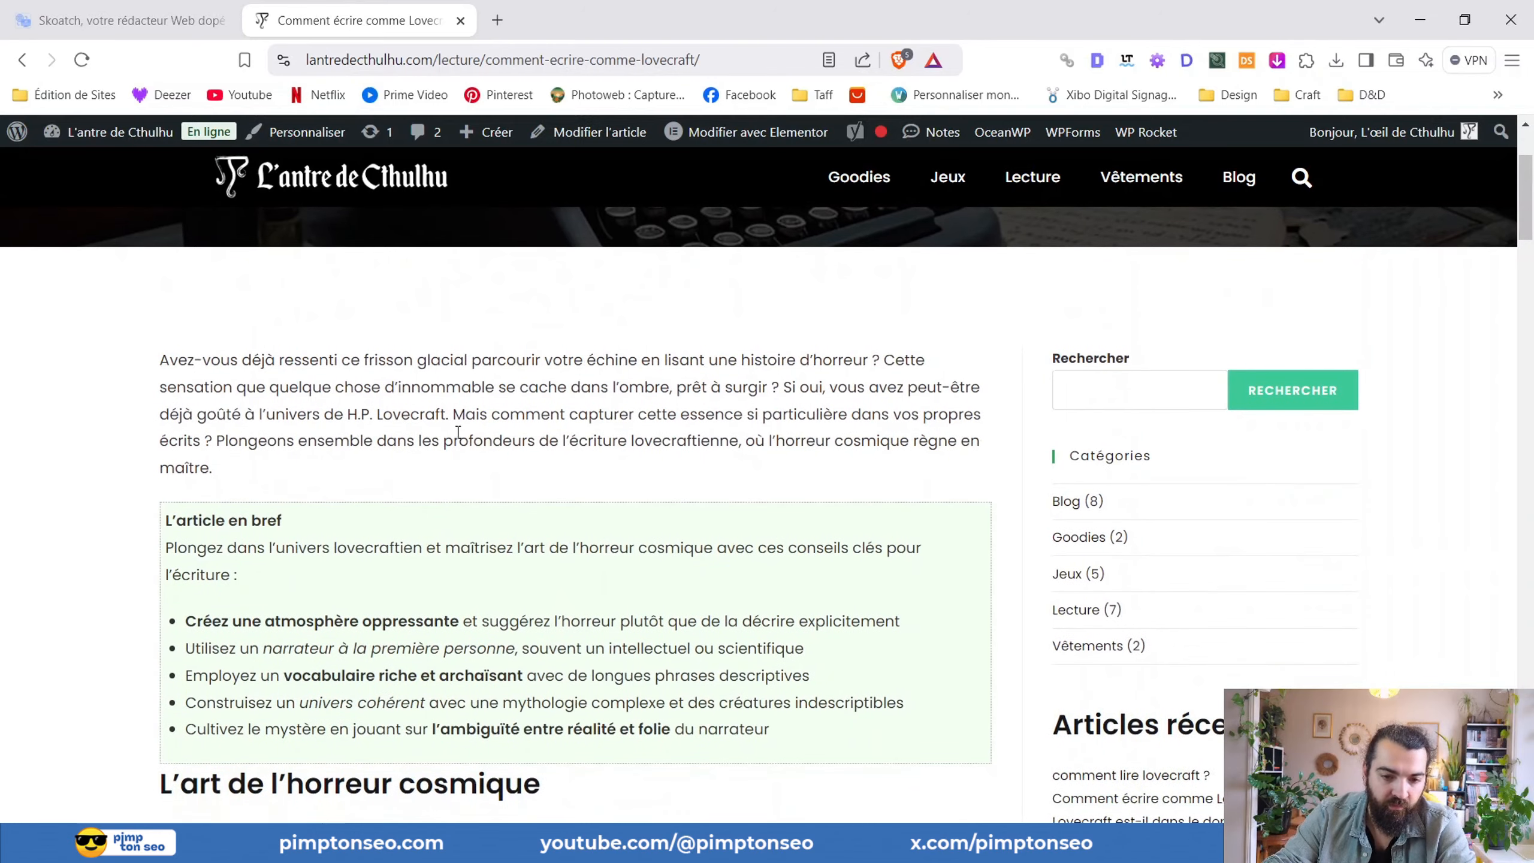
{"action": "scroll", "coordinate": [531, 447], "scroll_direction": "down", "scroll_amount": 18}
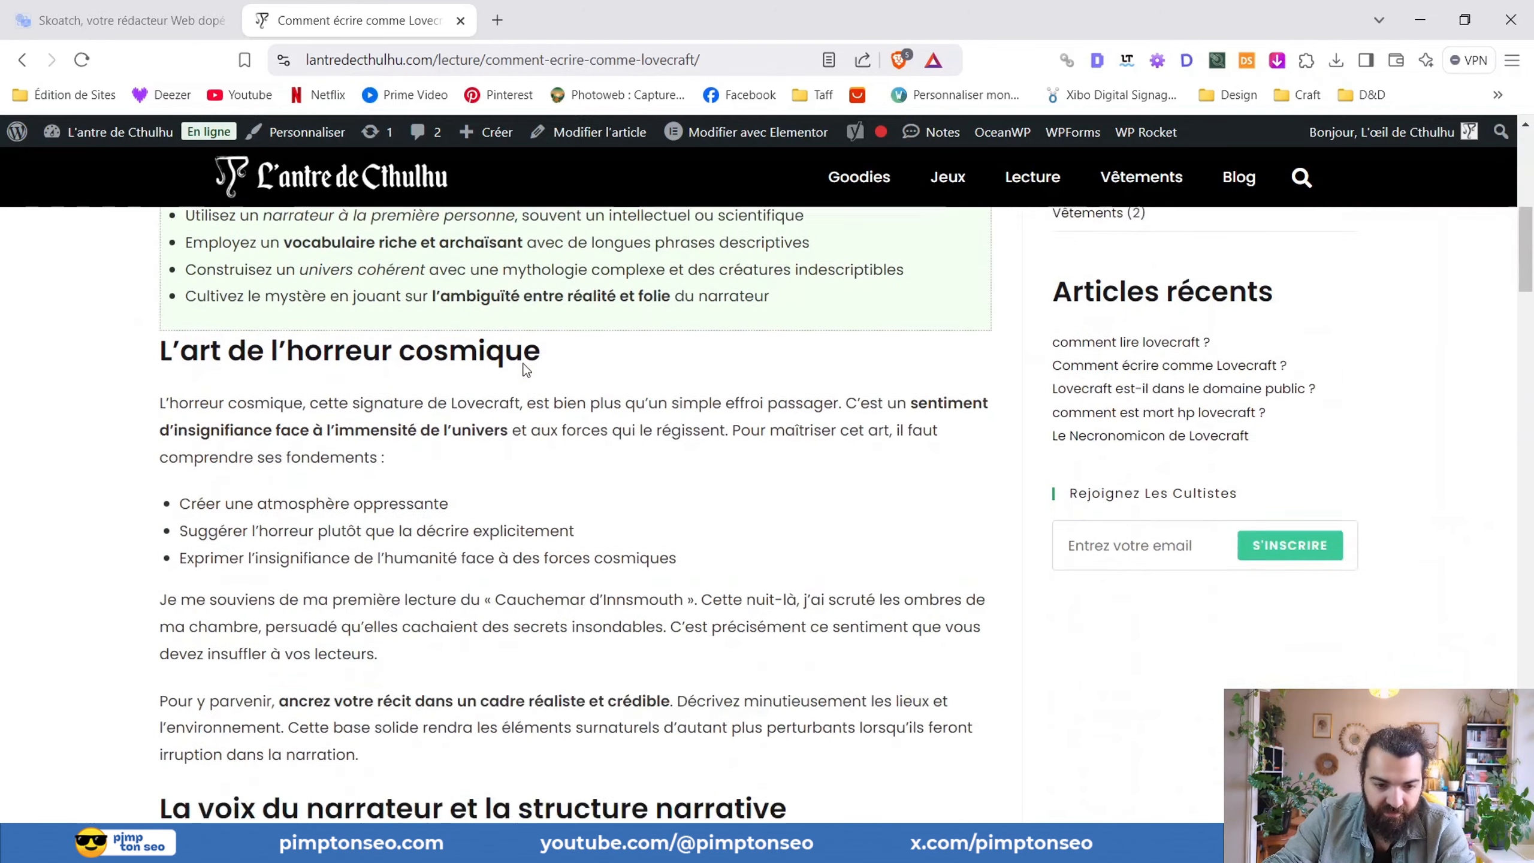
{"action": "scroll", "coordinate": [489, 373], "scroll_direction": "down", "scroll_amount": 12}
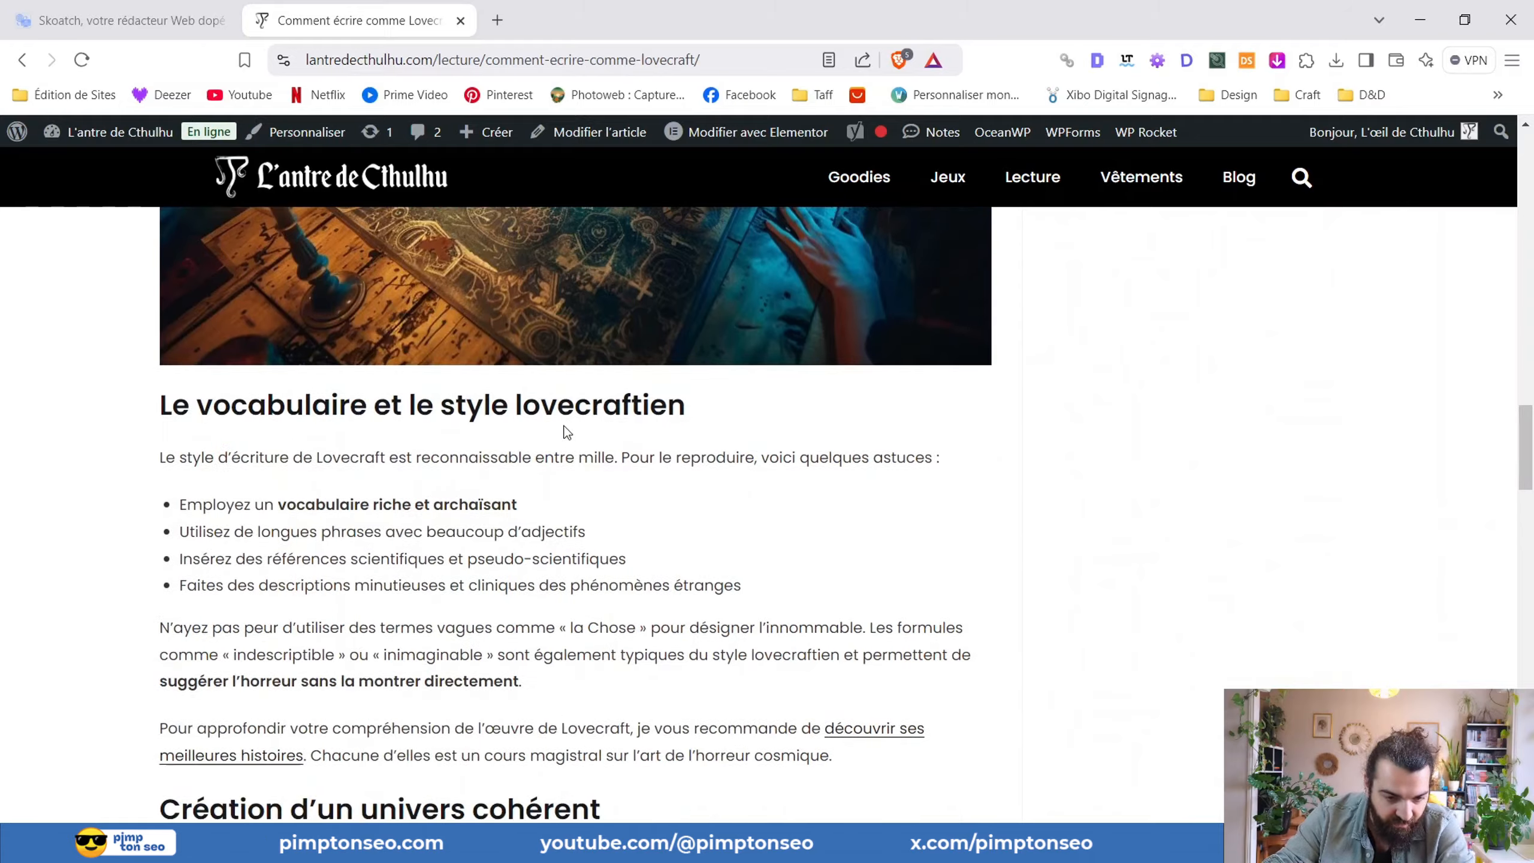
{"action": "scroll", "coordinate": [490, 416], "scroll_direction": "down", "scroll_amount": 9}
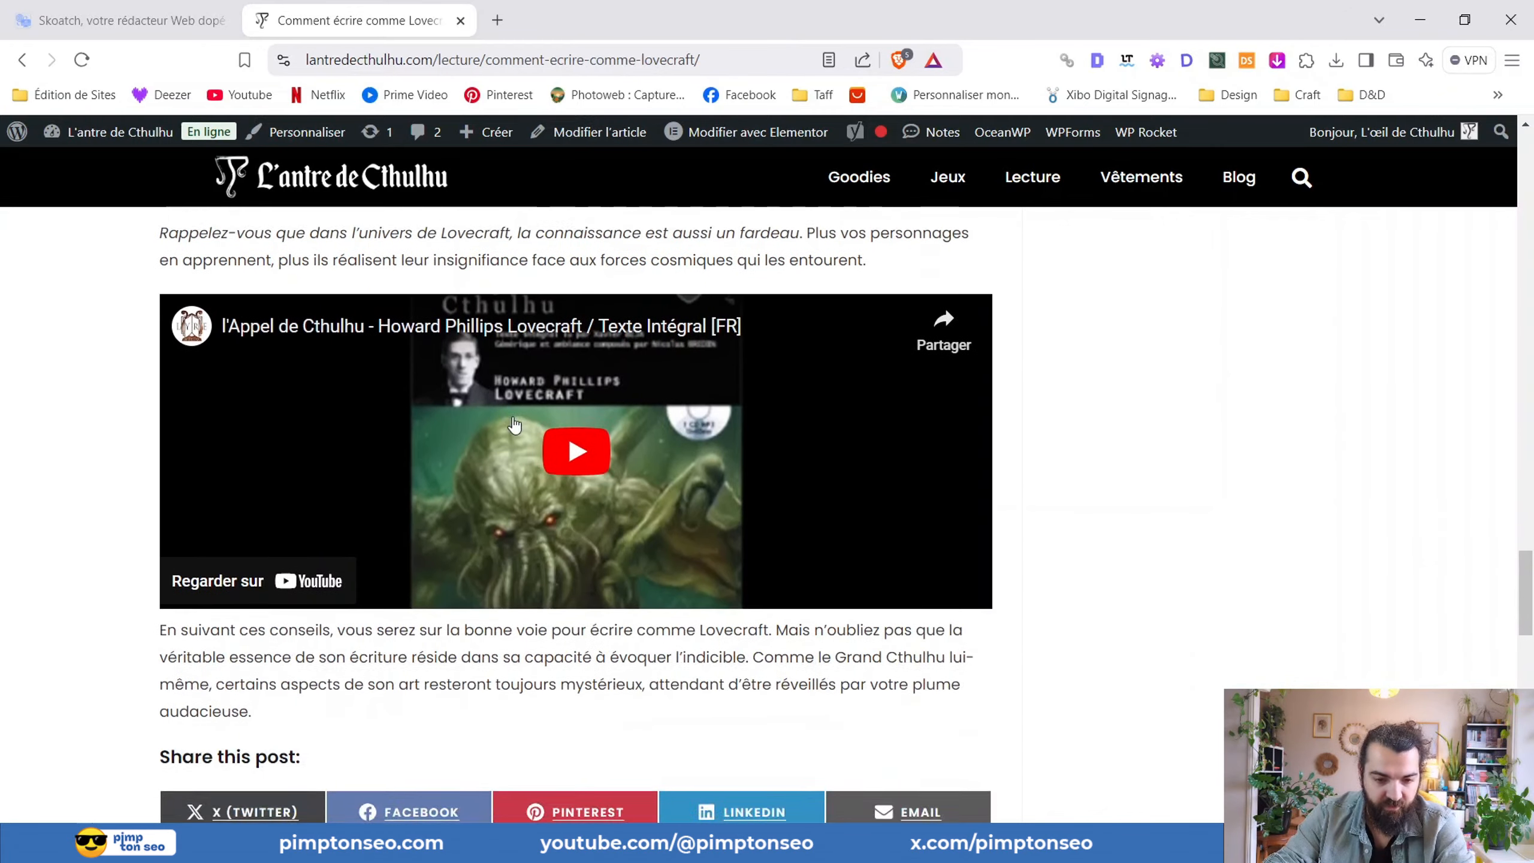
- Re-examine the article's header, its "L'article en bref" box and the section "L'art de l'horreur cosmique"
{"action": "scroll", "coordinate": [471, 466], "scroll_direction": "up", "scroll_amount": 20}
{"action": "scroll", "coordinate": [471, 466], "scroll_direction": "up", "scroll_amount": 15}
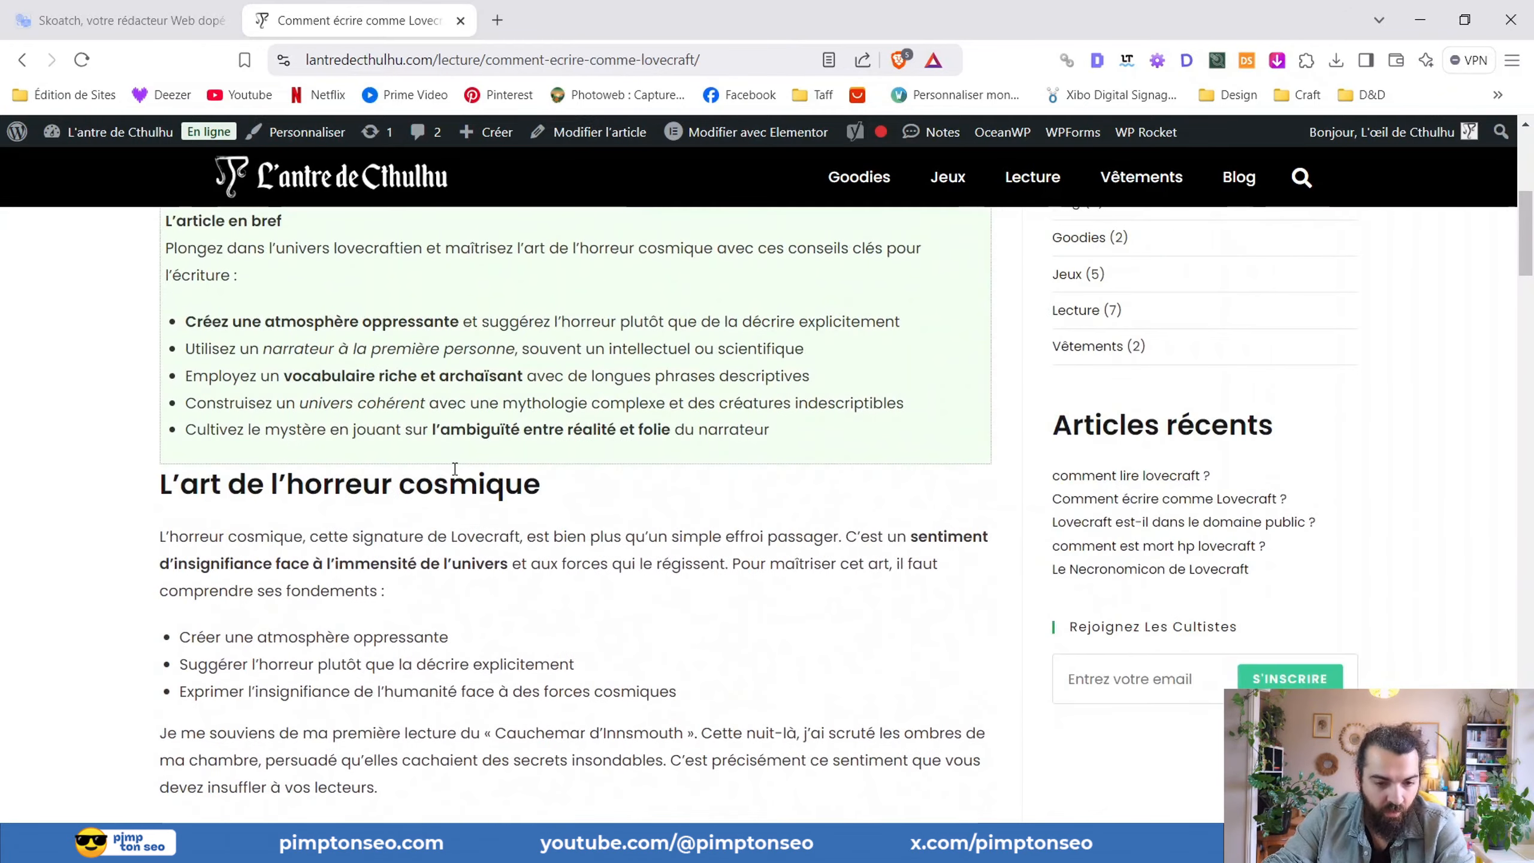
{"action": "scroll", "coordinate": [530, 558], "scroll_direction": "down", "scroll_amount": 3}
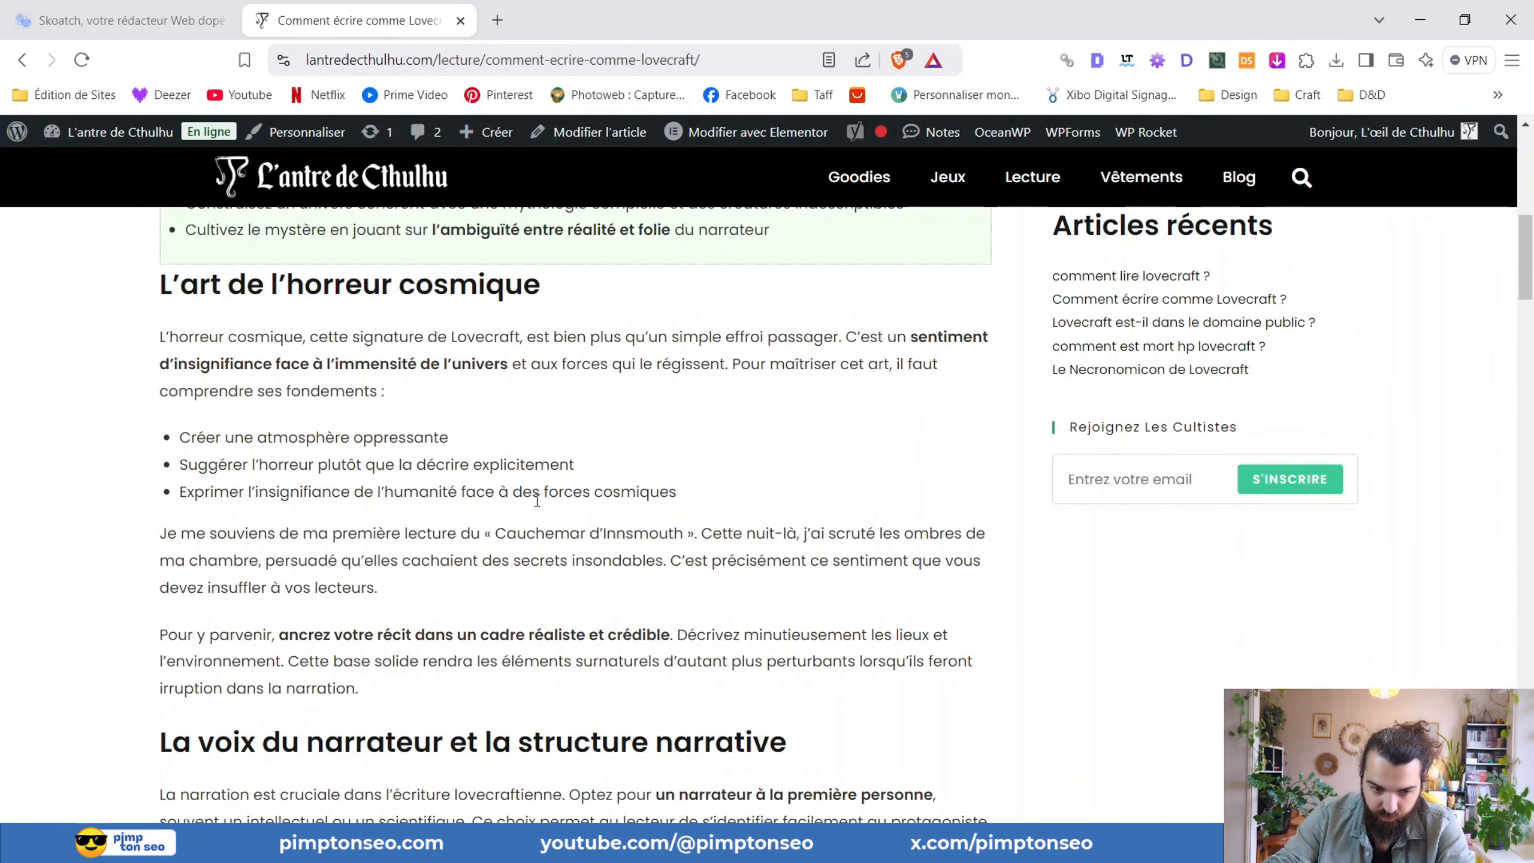
{"action": "scroll", "coordinate": [534, 500], "scroll_direction": "up", "scroll_amount": 13}
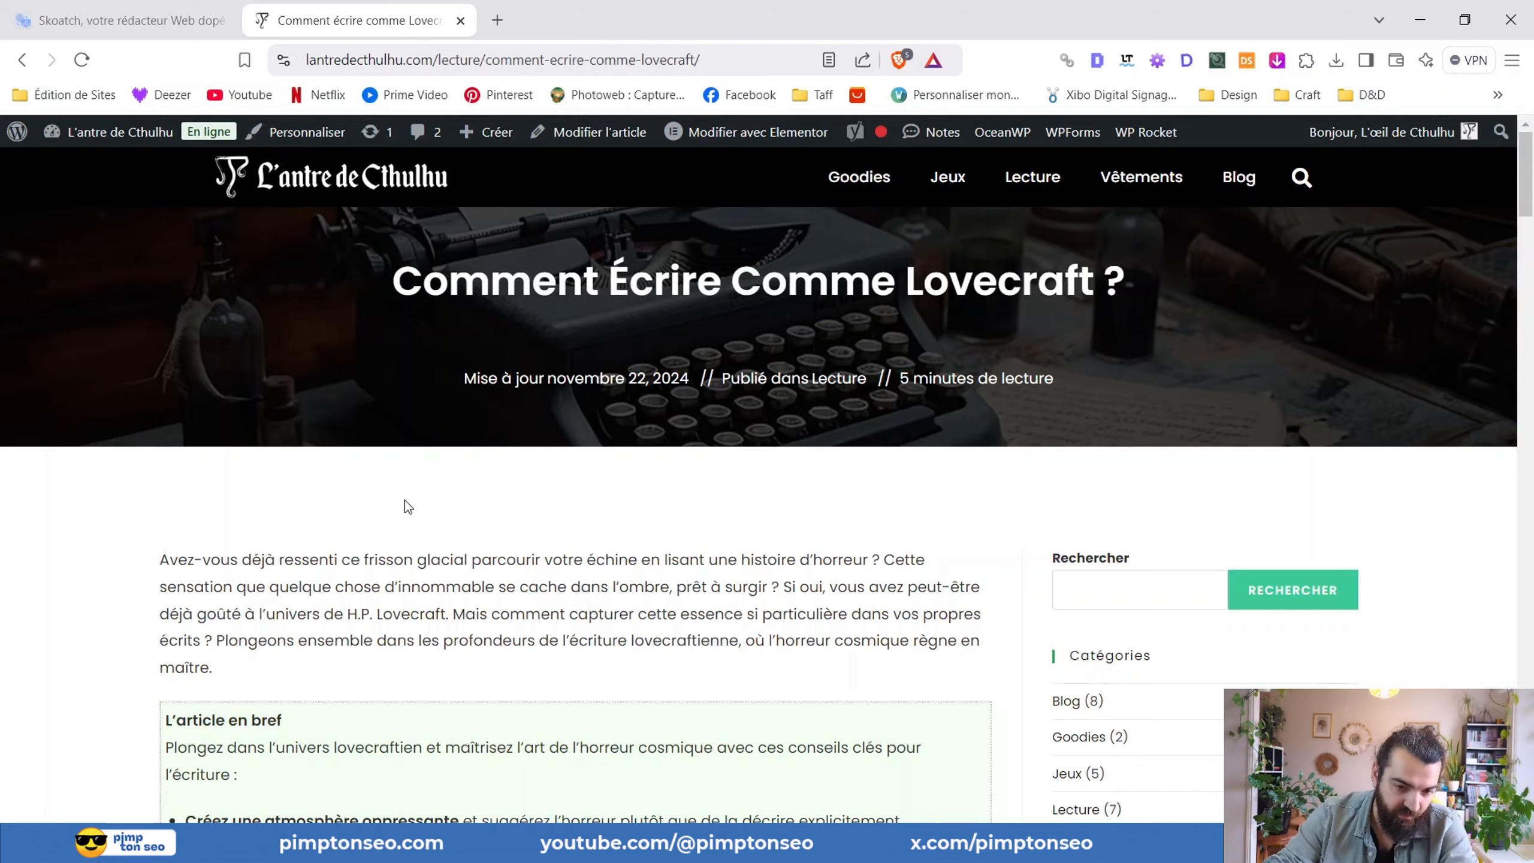
{"action": "scroll", "coordinate": [405, 501], "scroll_direction": "down", "scroll_amount": 15}
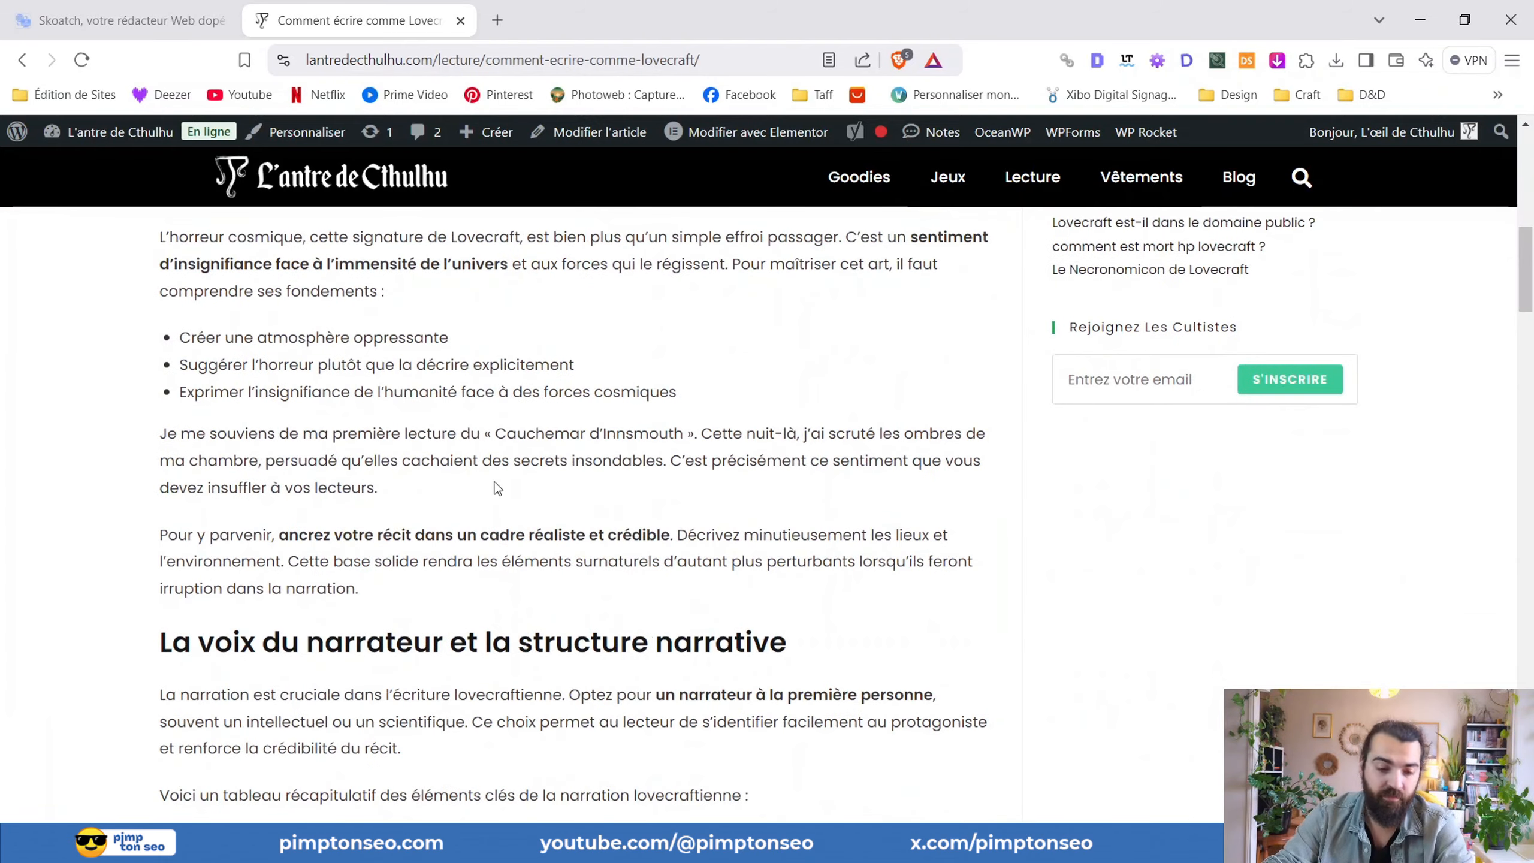
{"action": "scroll", "coordinate": [497, 483], "scroll_direction": "down", "scroll_amount": 6}
{"action": "scroll", "coordinate": [498, 444], "scroll_direction": "up", "scroll_amount": 8}
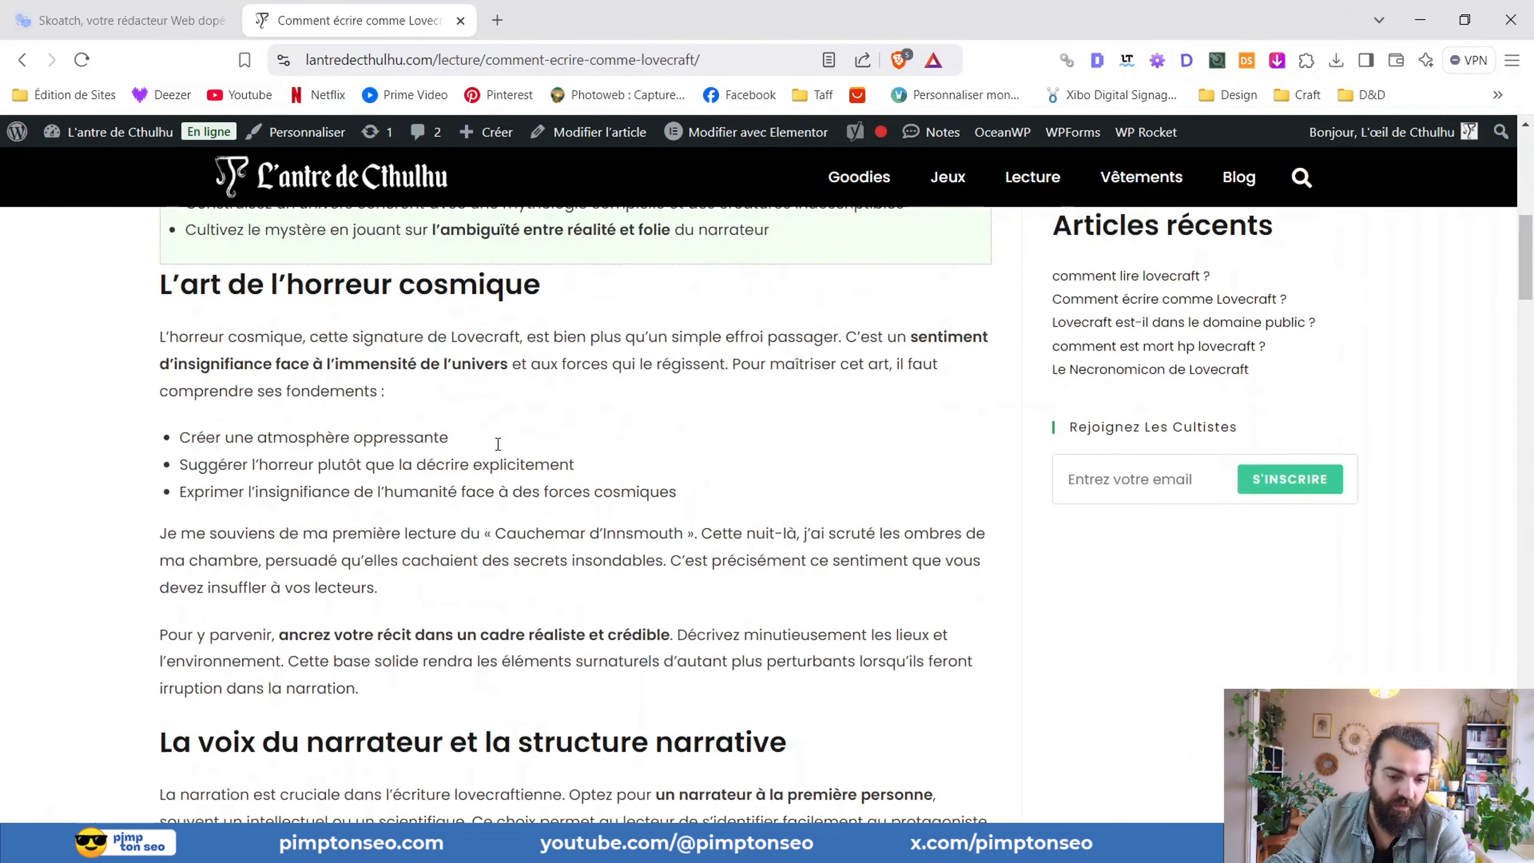
{"action": "scroll", "coordinate": [497, 444], "scroll_direction": "up", "scroll_amount": 3}
- Review the narration recap table, the illustration, the vocabulary and coherent-universe sections, and the article's conclusion
{"action": "scroll", "coordinate": [554, 307], "scroll_direction": "down", "scroll_amount": 12}
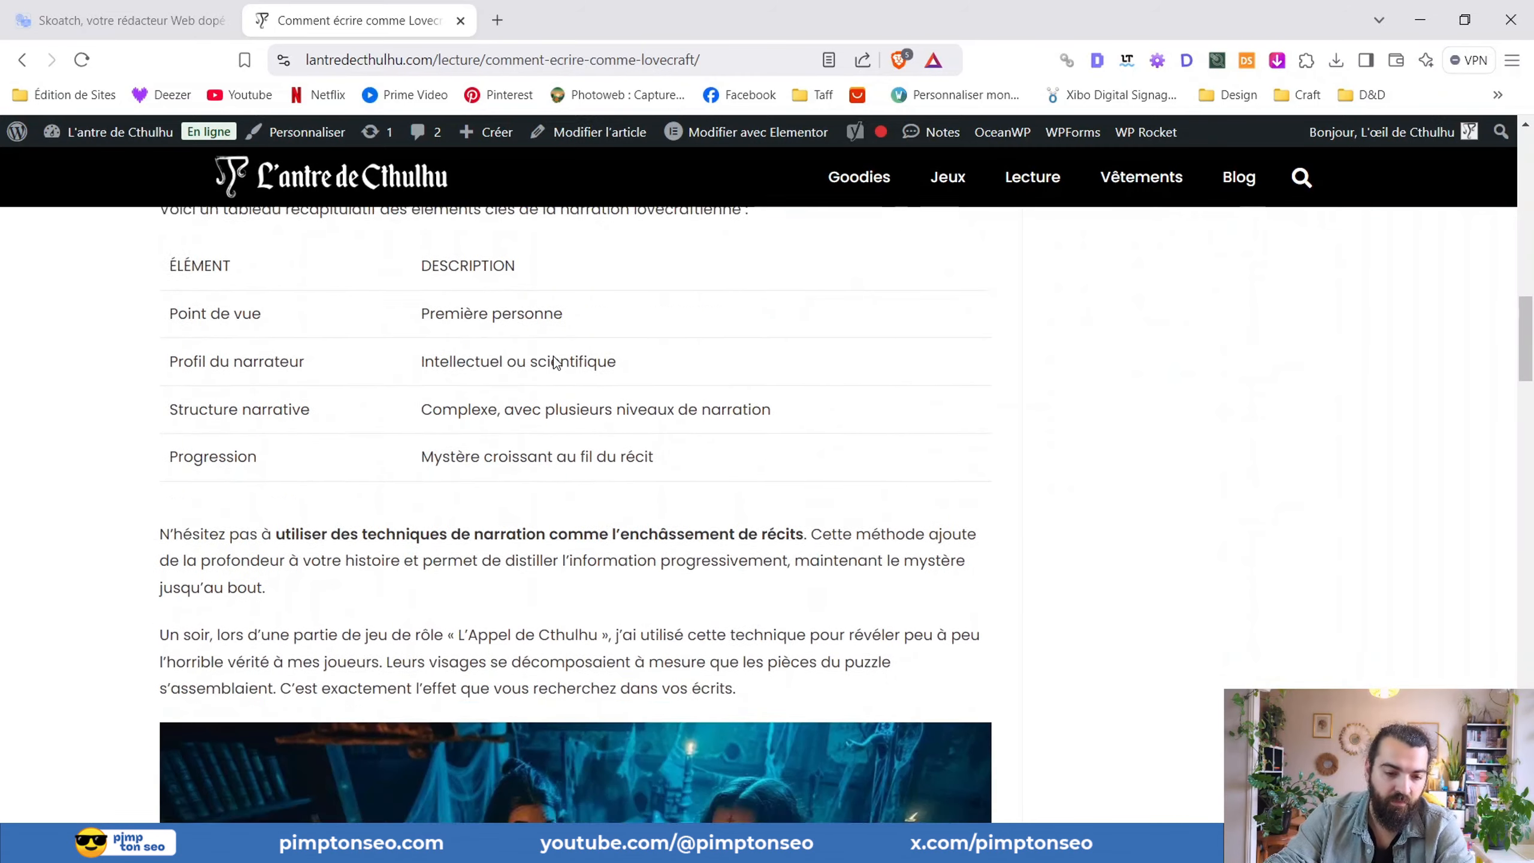
{"action": "scroll", "coordinate": [553, 356], "scroll_direction": "down", "scroll_amount": 10}
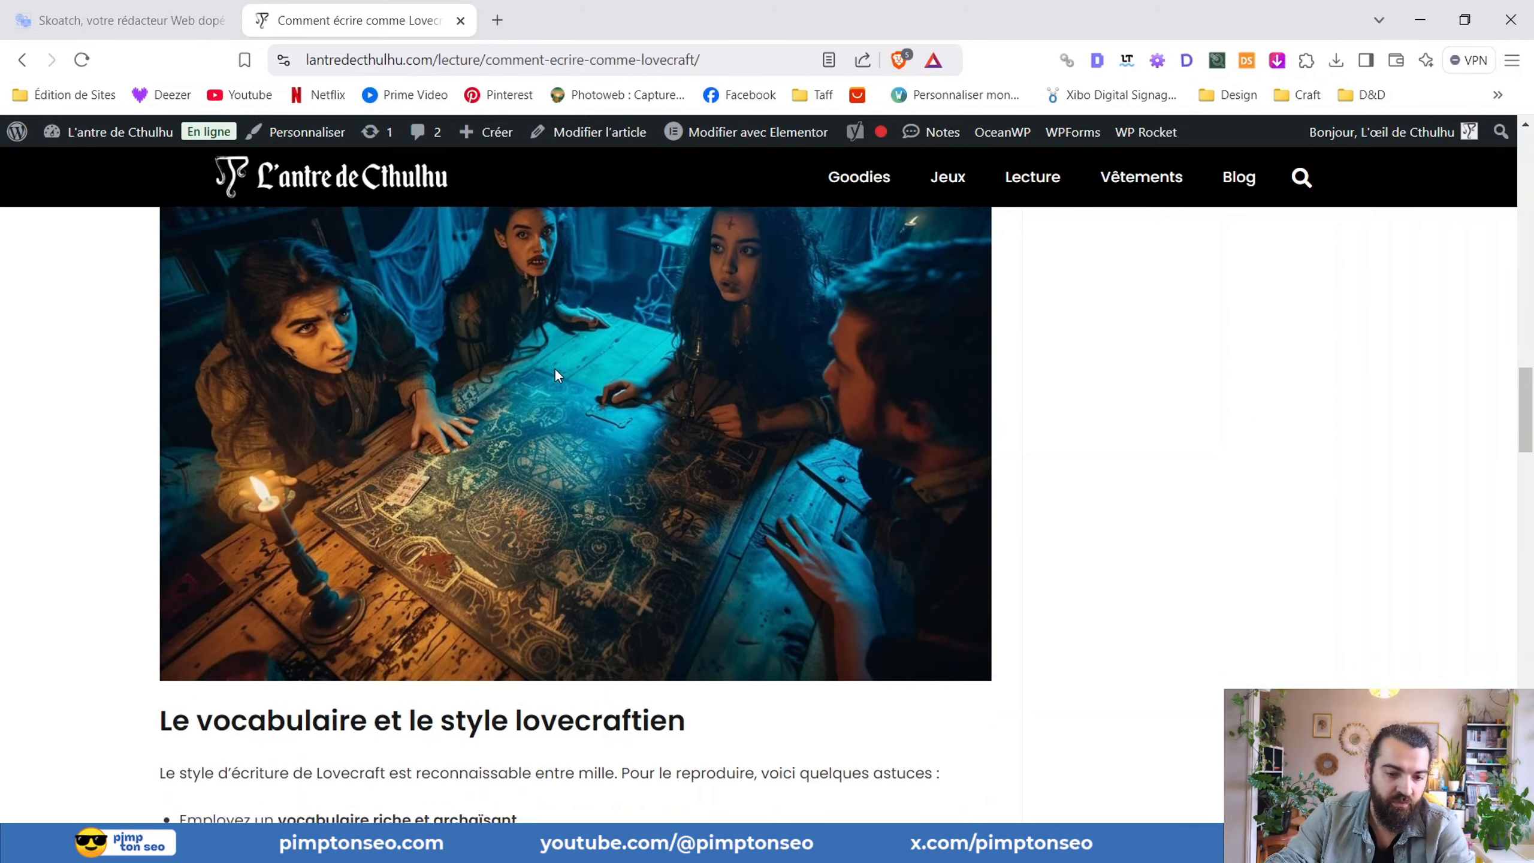
{"action": "scroll", "coordinate": [556, 374], "scroll_direction": "down", "scroll_amount": 6}
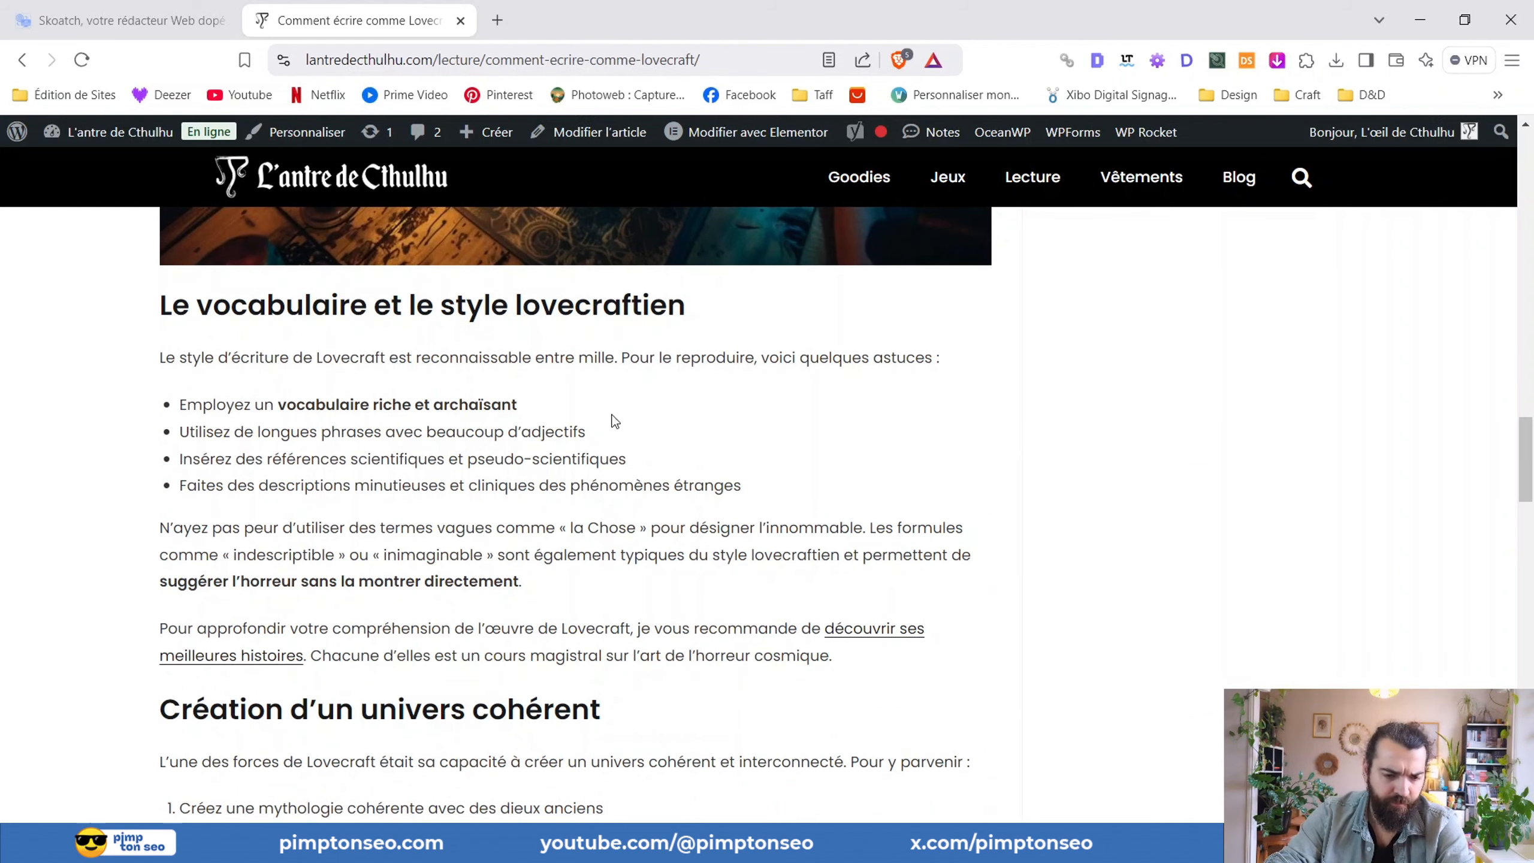
{"action": "scroll", "coordinate": [724, 401], "scroll_direction": "down", "scroll_amount": 14}
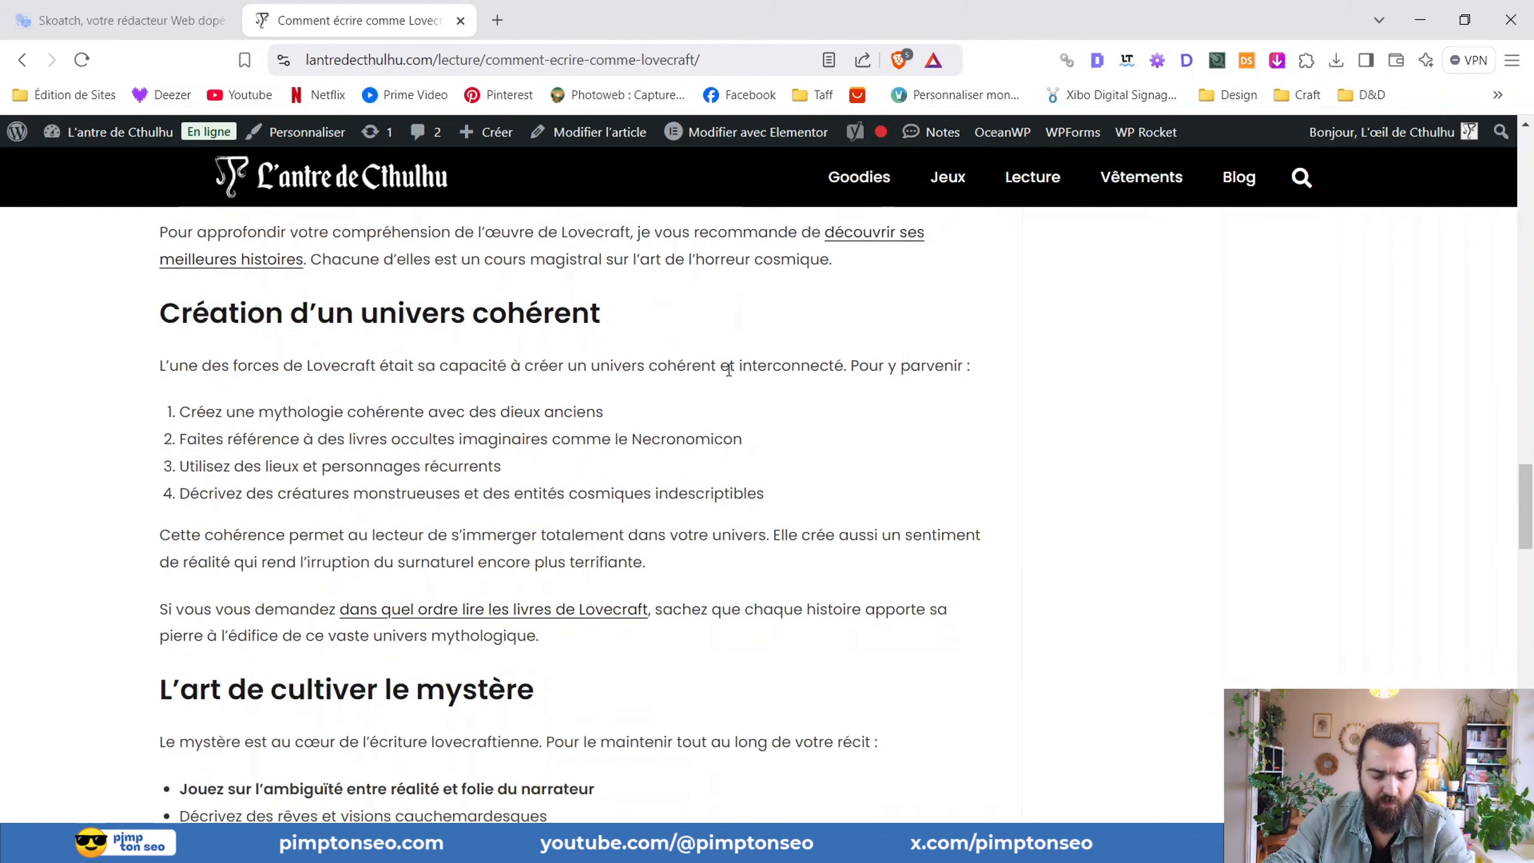
{"action": "scroll", "coordinate": [680, 366], "scroll_direction": "down", "scroll_amount": 4}
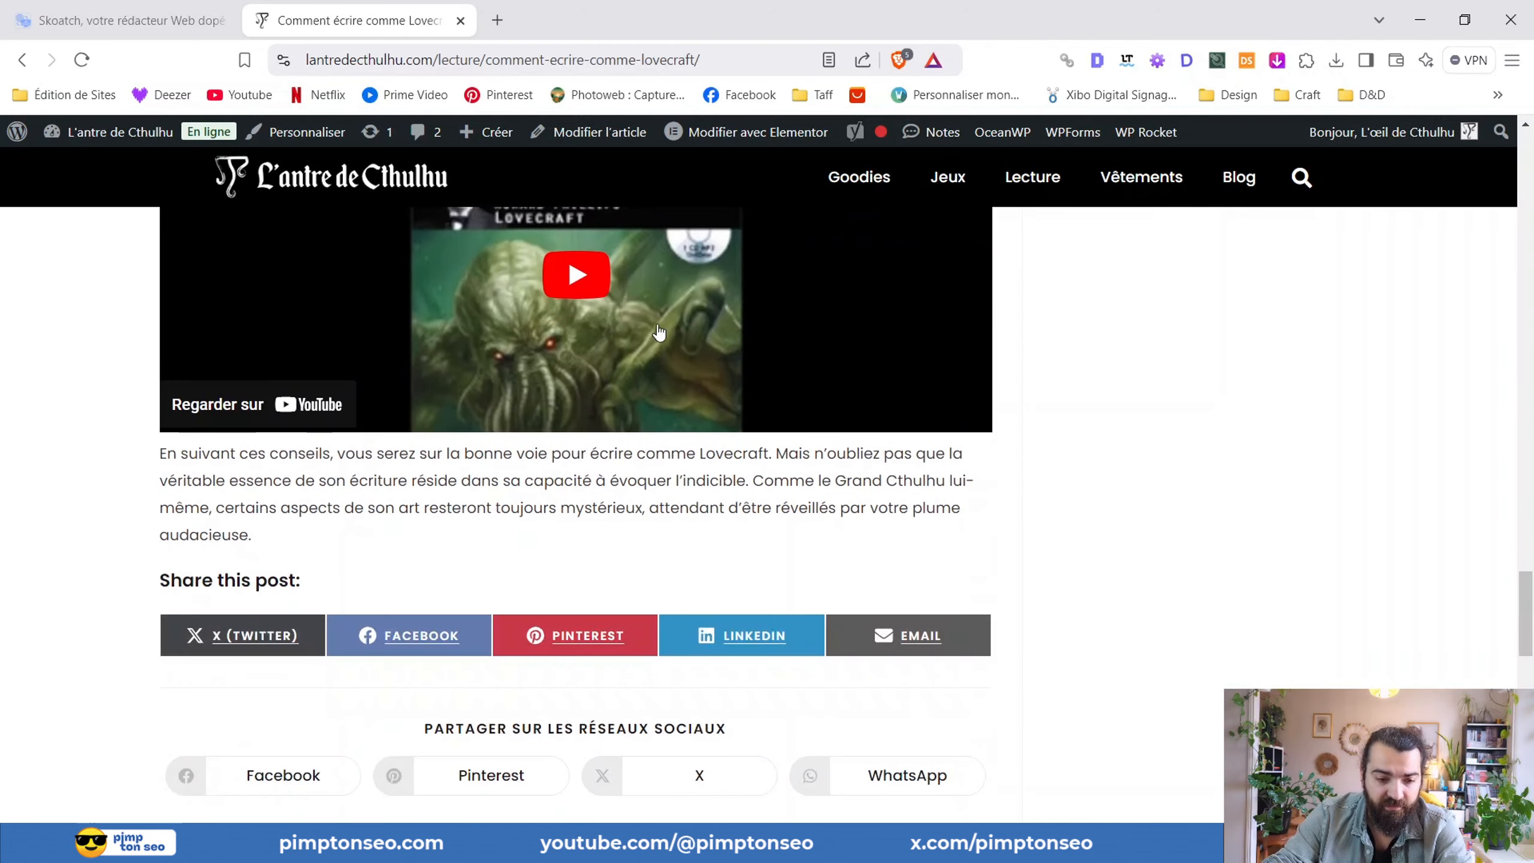
- Go to the site's Blog category and open the article "comment est mort hp lovecraft ?"
{"action": "scroll", "coordinate": [705, 349], "scroll_direction": "up", "scroll_amount": 20}
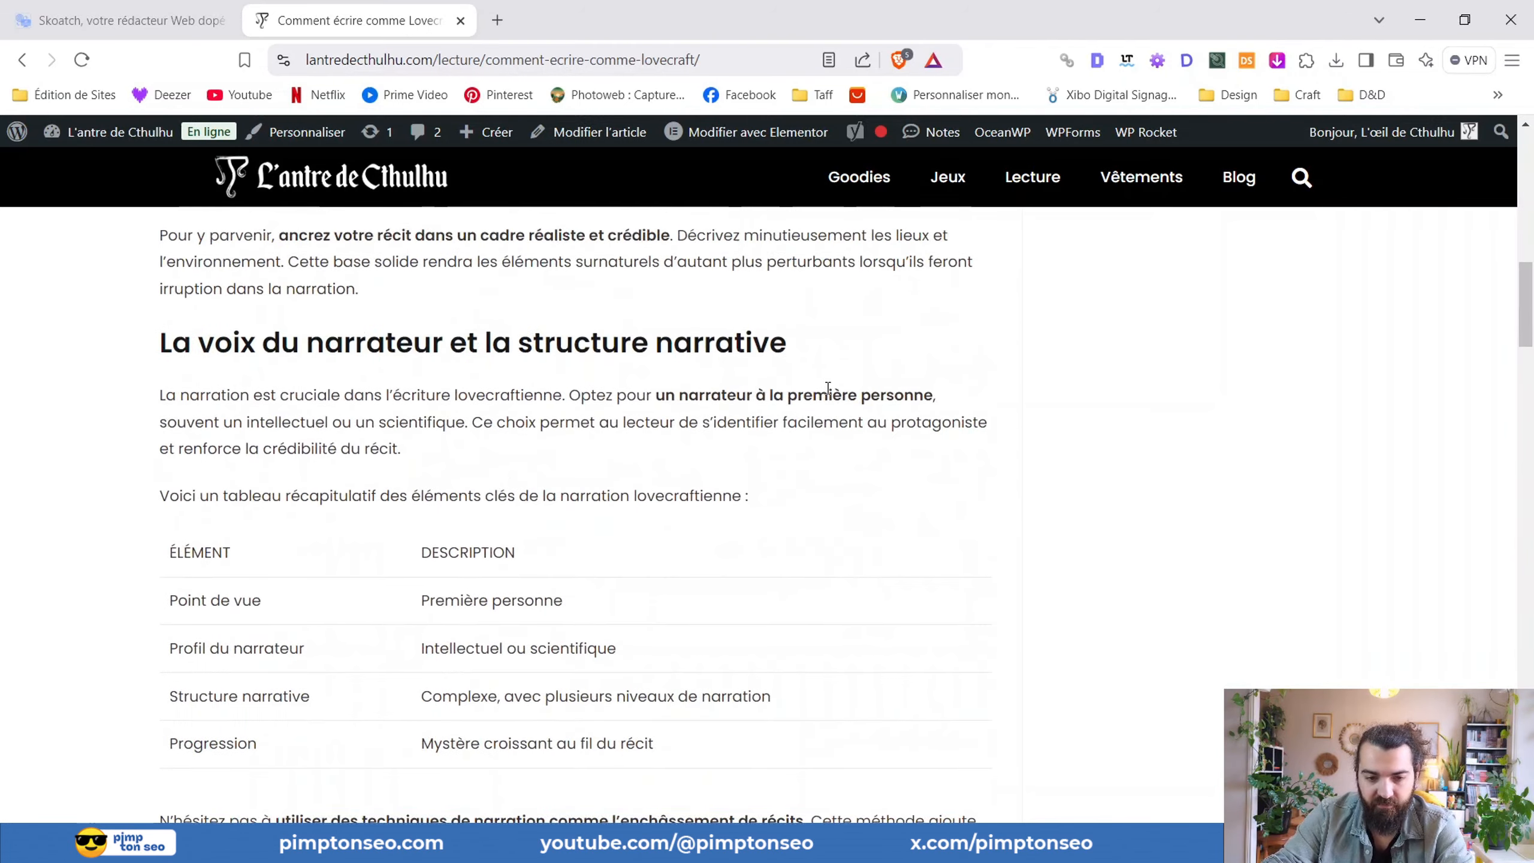
{"action": "scroll", "coordinate": [824, 389], "scroll_direction": "up", "scroll_amount": 5}
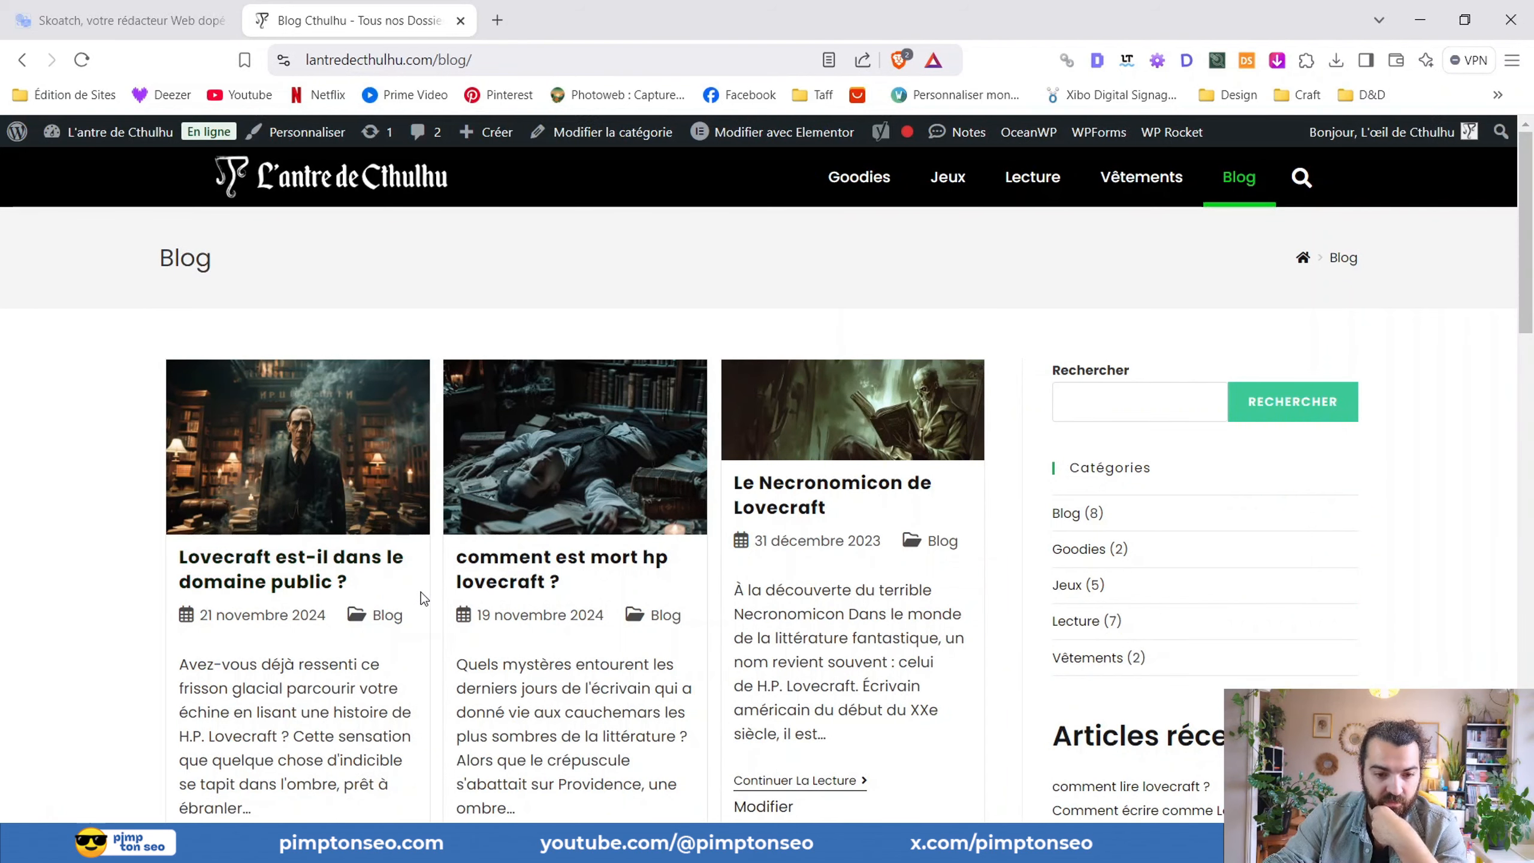
{"action": "scroll", "coordinate": [403, 589], "scroll_direction": "down", "scroll_amount": 2}
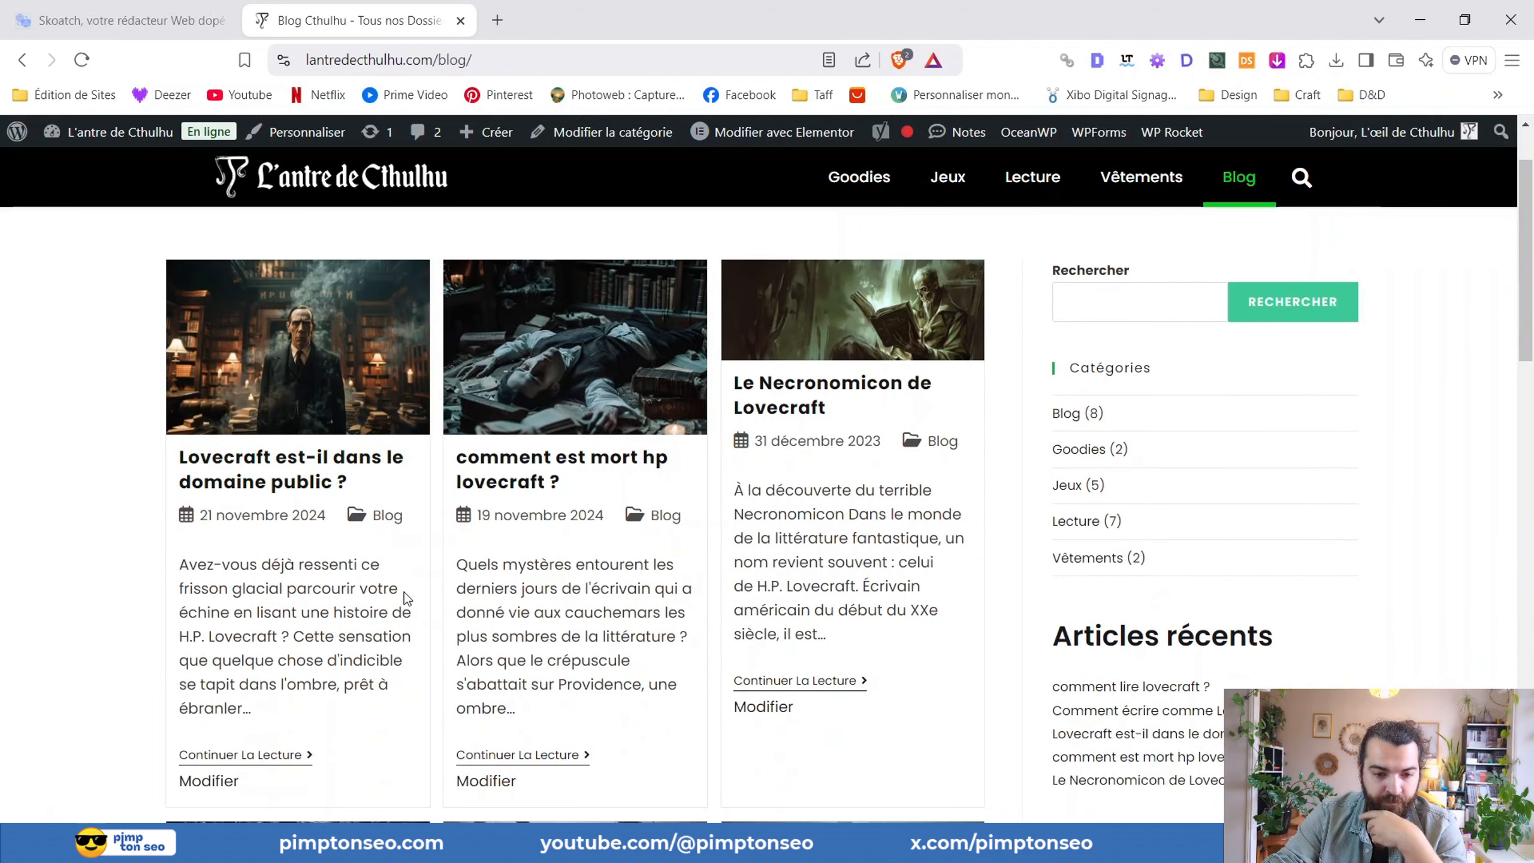
{"action": "left_click", "coordinate": [574, 461]}
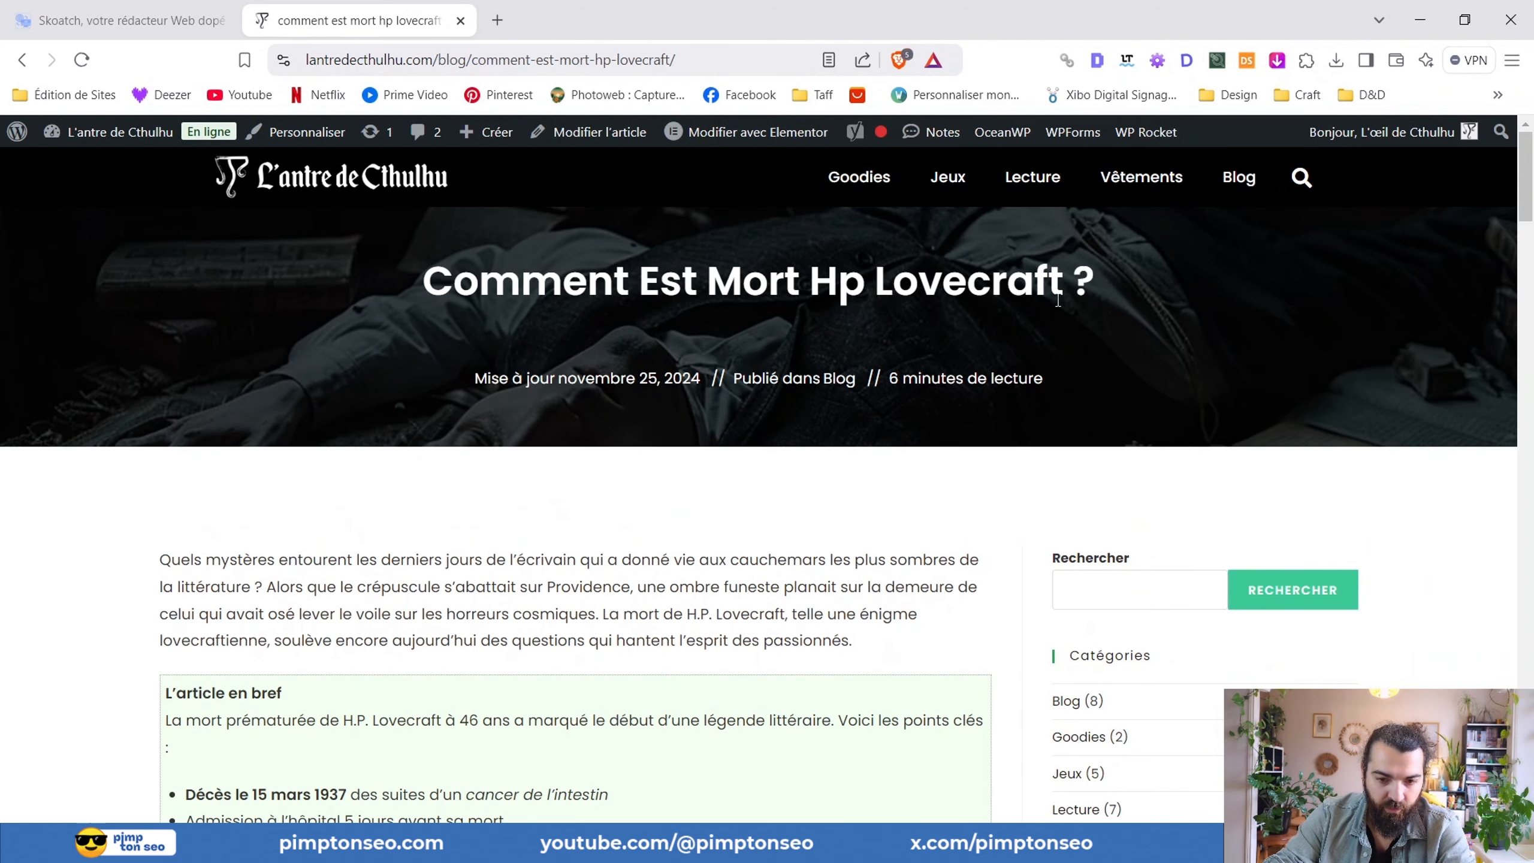
- Read the article's introduction, its "L'article en bref" box and the opening of "Les derniers jours d'un maître de l'horreur"
{"action": "scroll", "coordinate": [287, 374], "scroll_direction": "down", "scroll_amount": 3}
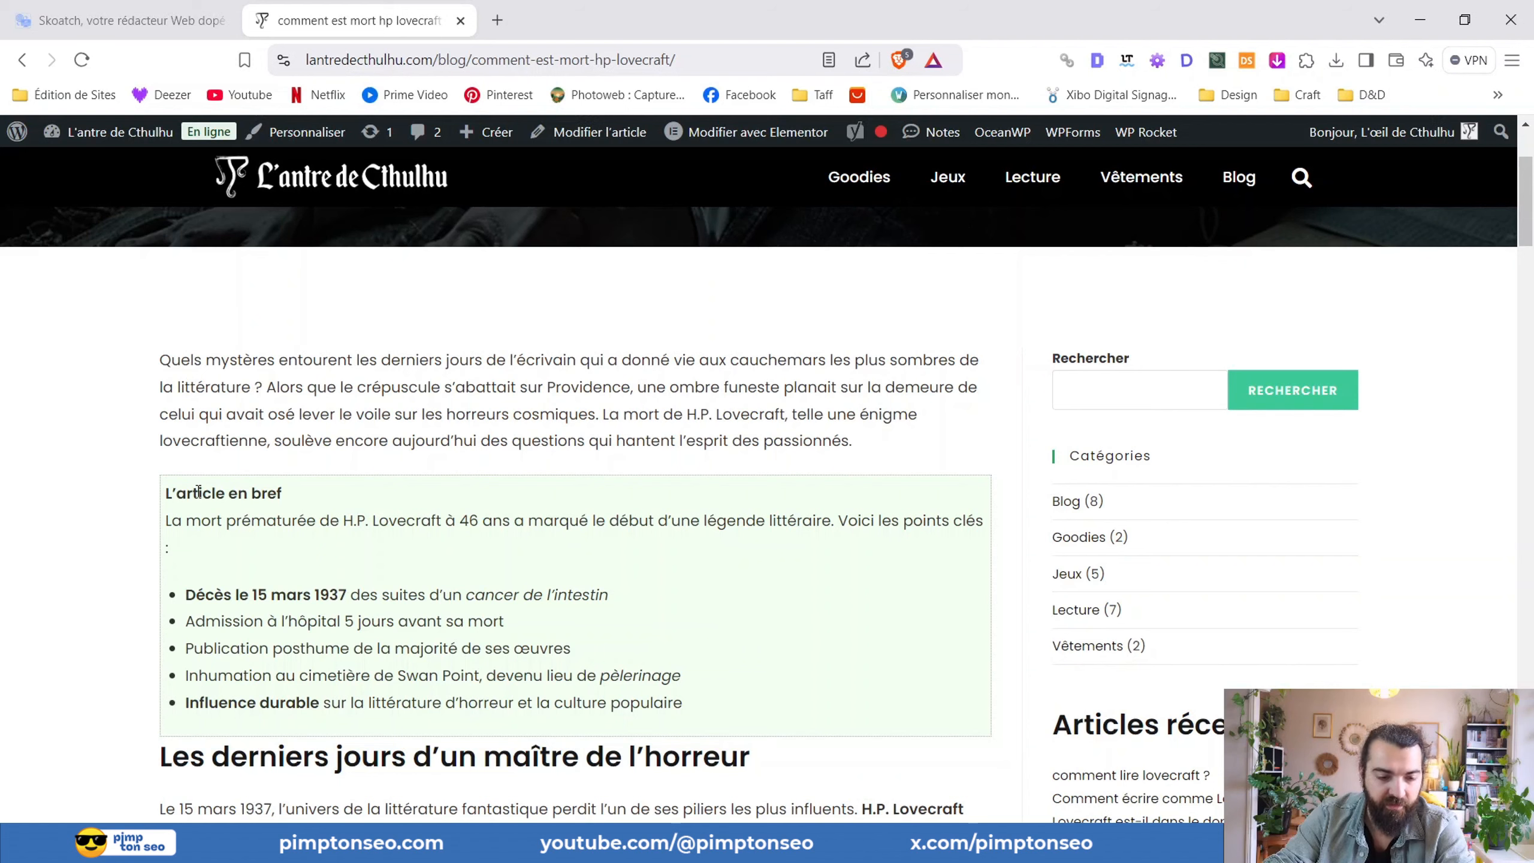
{"action": "scroll", "coordinate": [738, 287], "scroll_direction": "down", "scroll_amount": 2}
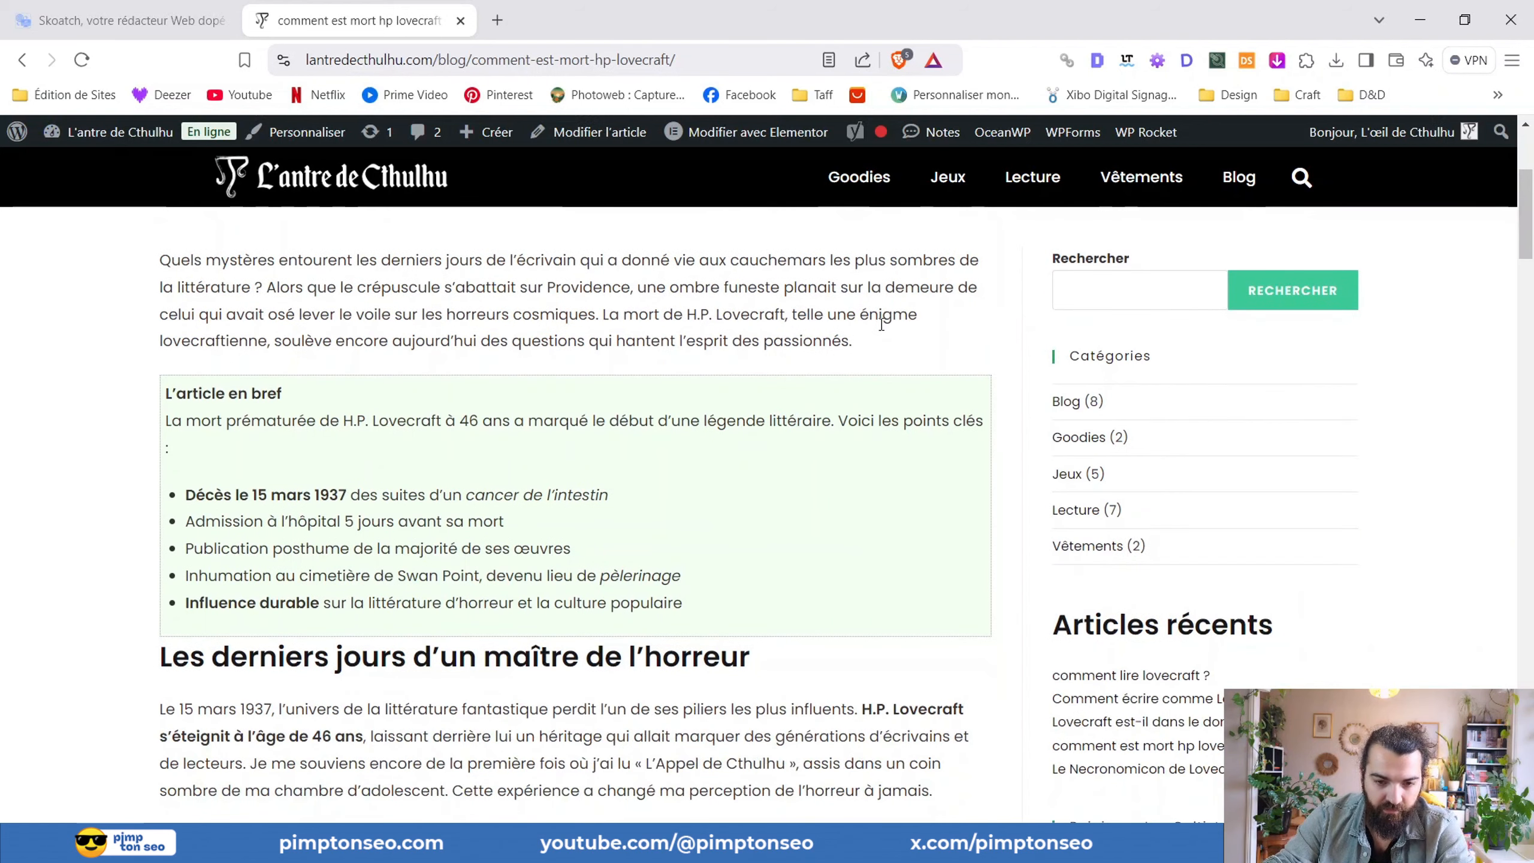
{"action": "left_click_drag", "start_coordinate": [881, 325], "coordinate": [328, 260]}
{"action": "left_click", "coordinate": [252, 261]}
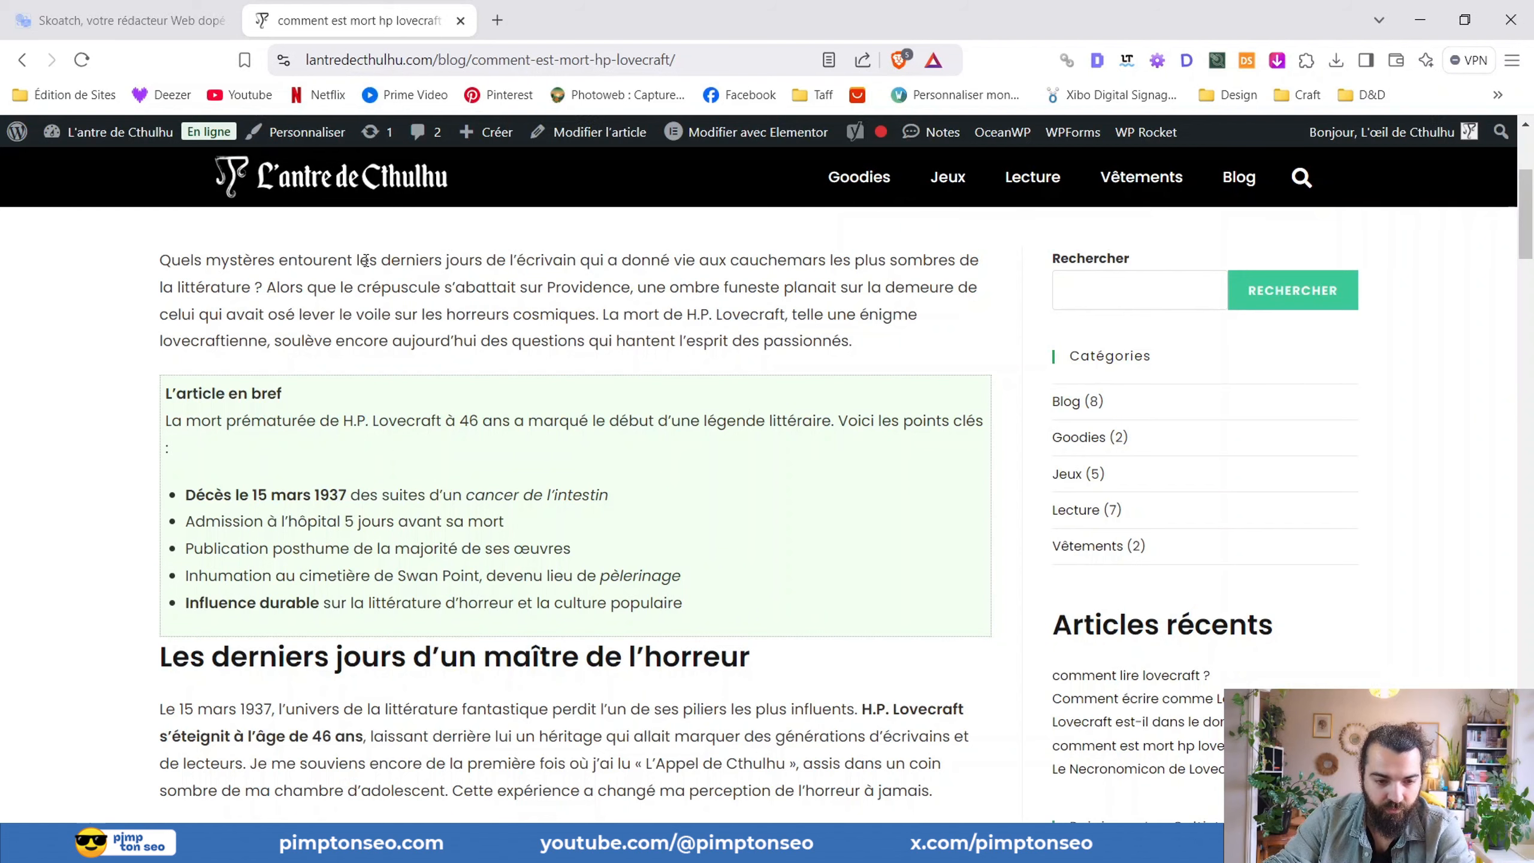
{"action": "scroll", "coordinate": [732, 471], "scroll_direction": "down", "scroll_amount": 5}
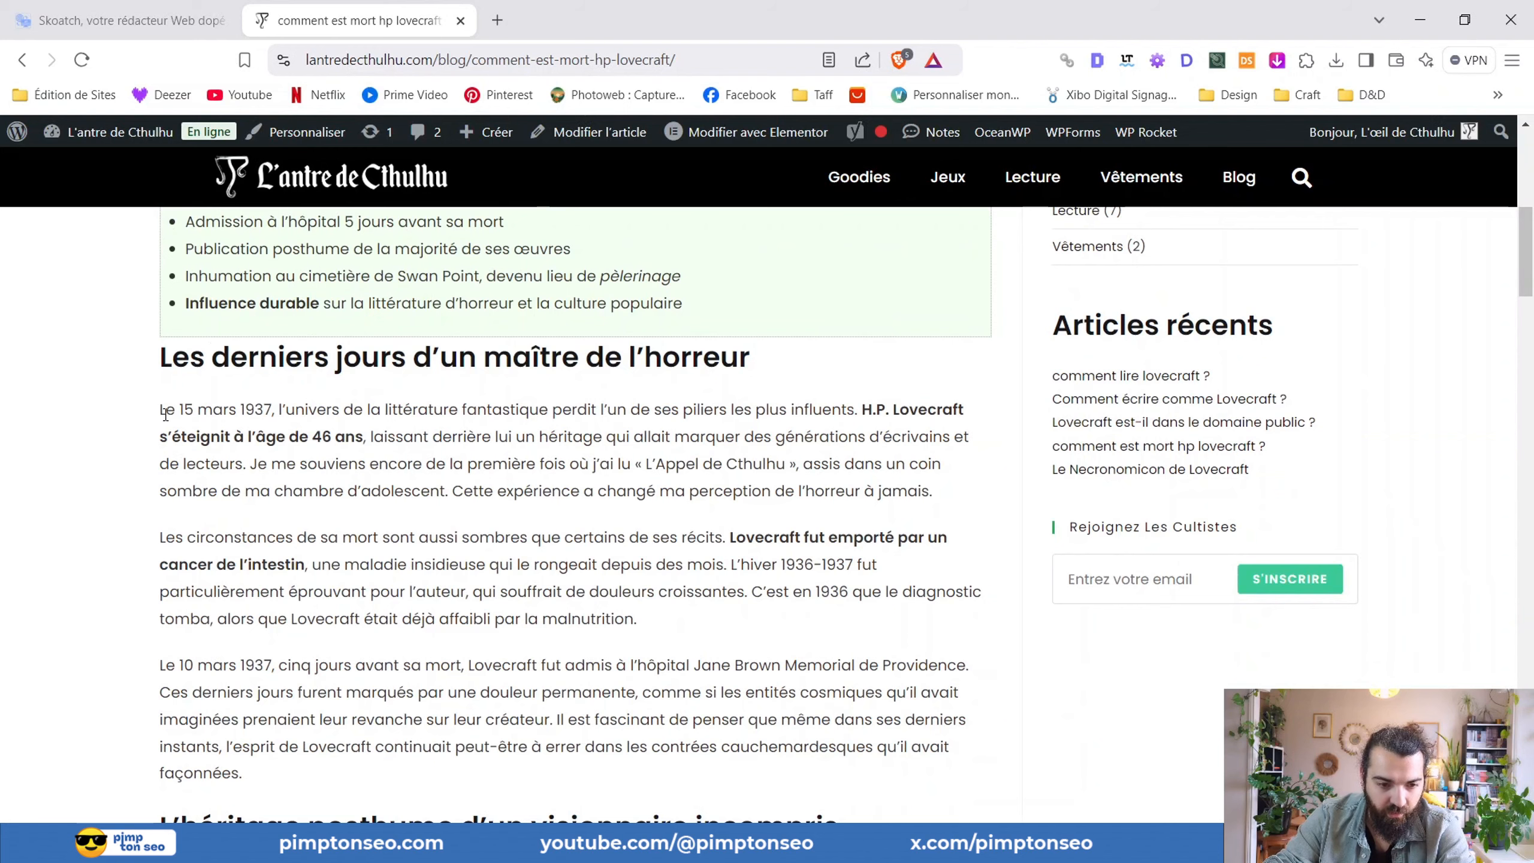
{"action": "left_click_drag", "start_coordinate": [164, 414], "coordinate": [632, 411]}
{"action": "left_click", "coordinate": [487, 440]}
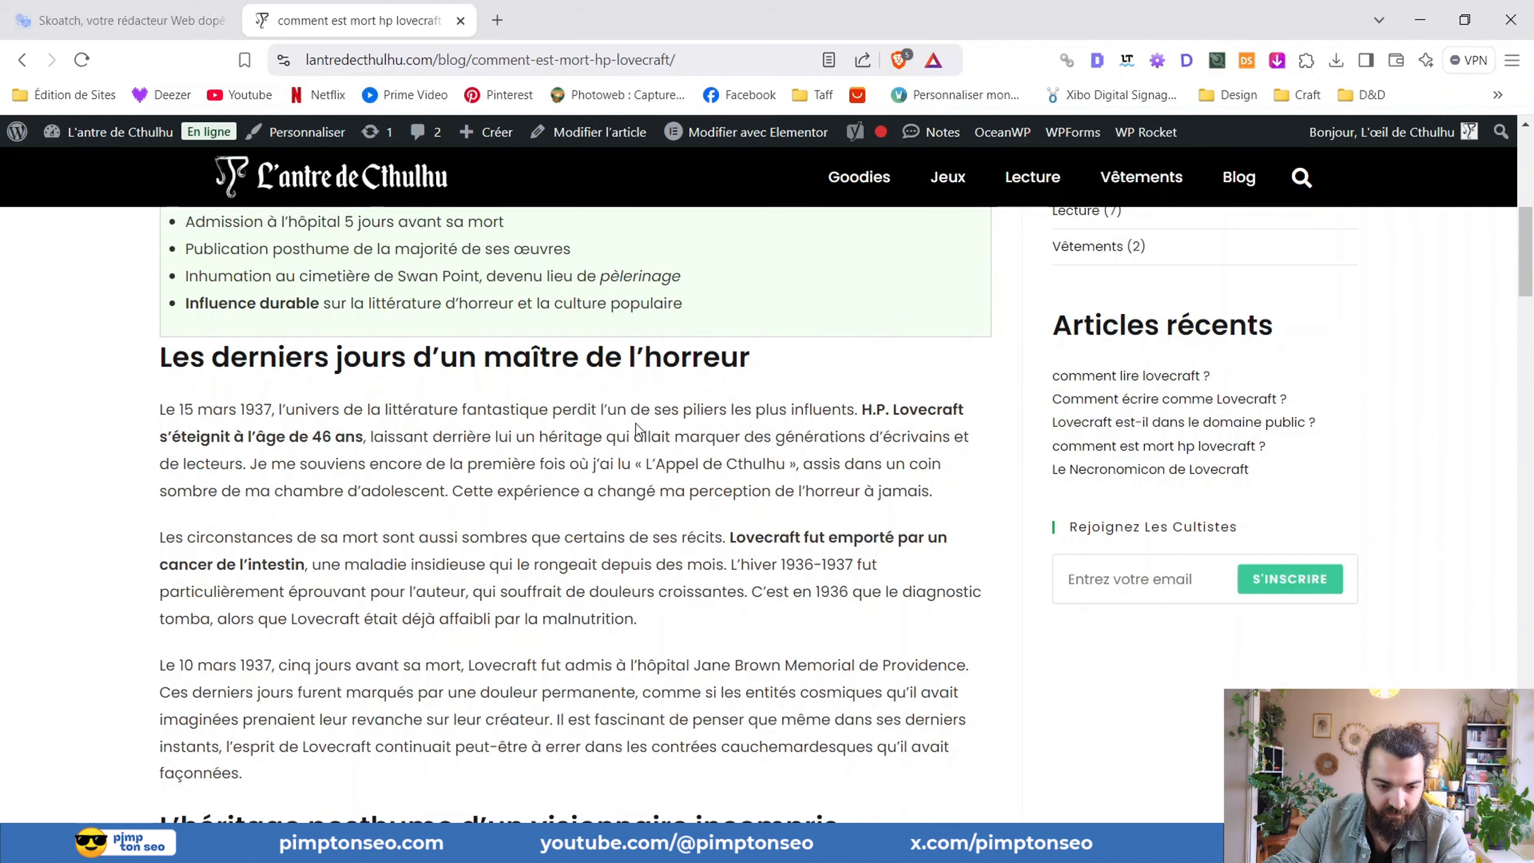
- Examine the section "L'héritage posthume d'un visionnaire incompris", its table of key events and the illustration beneath it
{"action": "scroll", "coordinate": [101, 342], "scroll_direction": "down", "scroll_amount": 7}
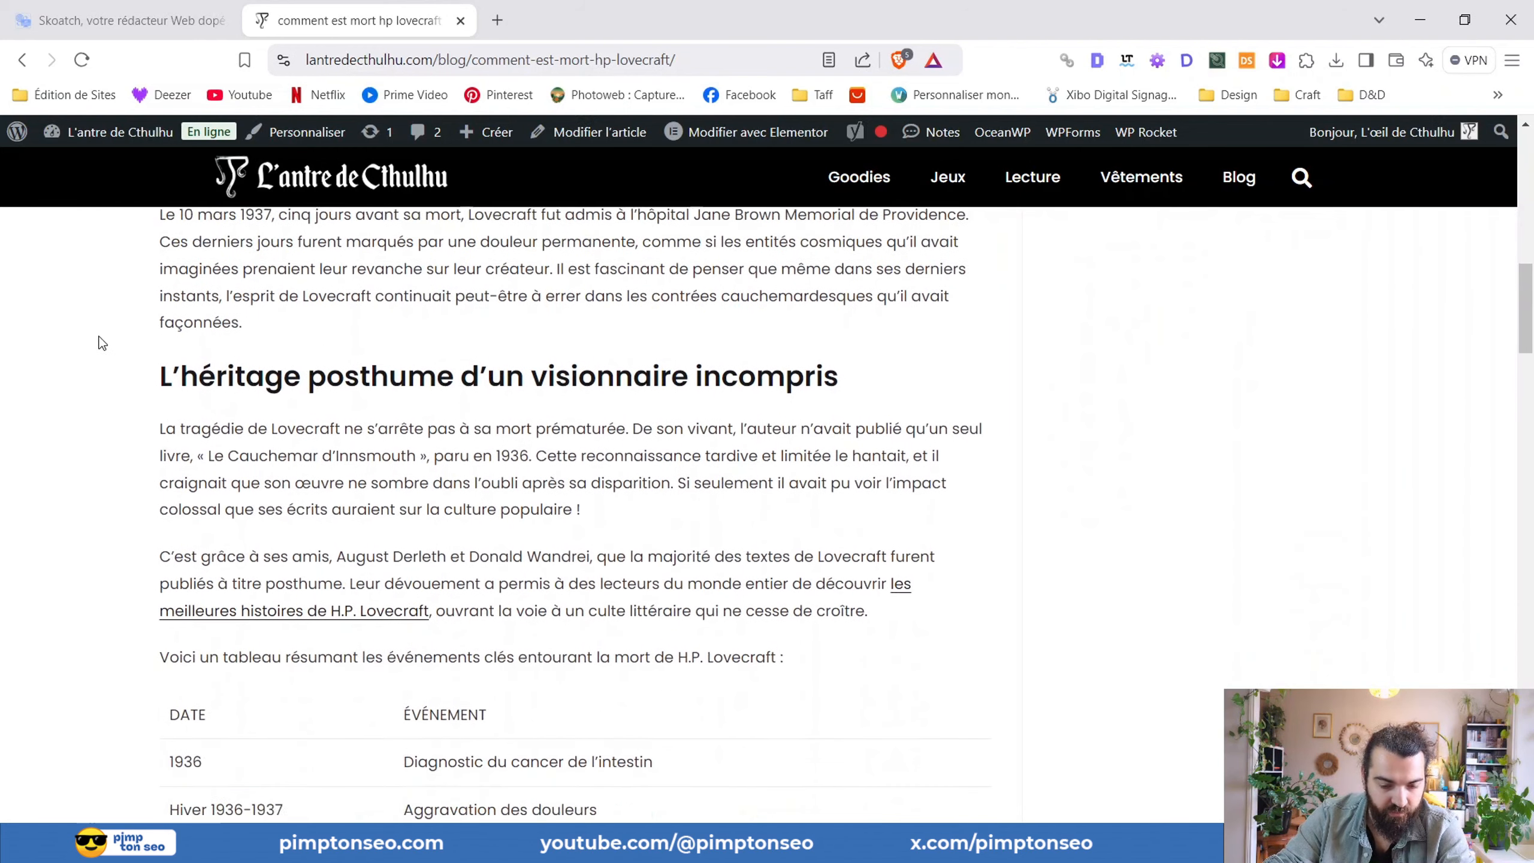
{"action": "scroll", "coordinate": [100, 341], "scroll_direction": "down", "scroll_amount": 10}
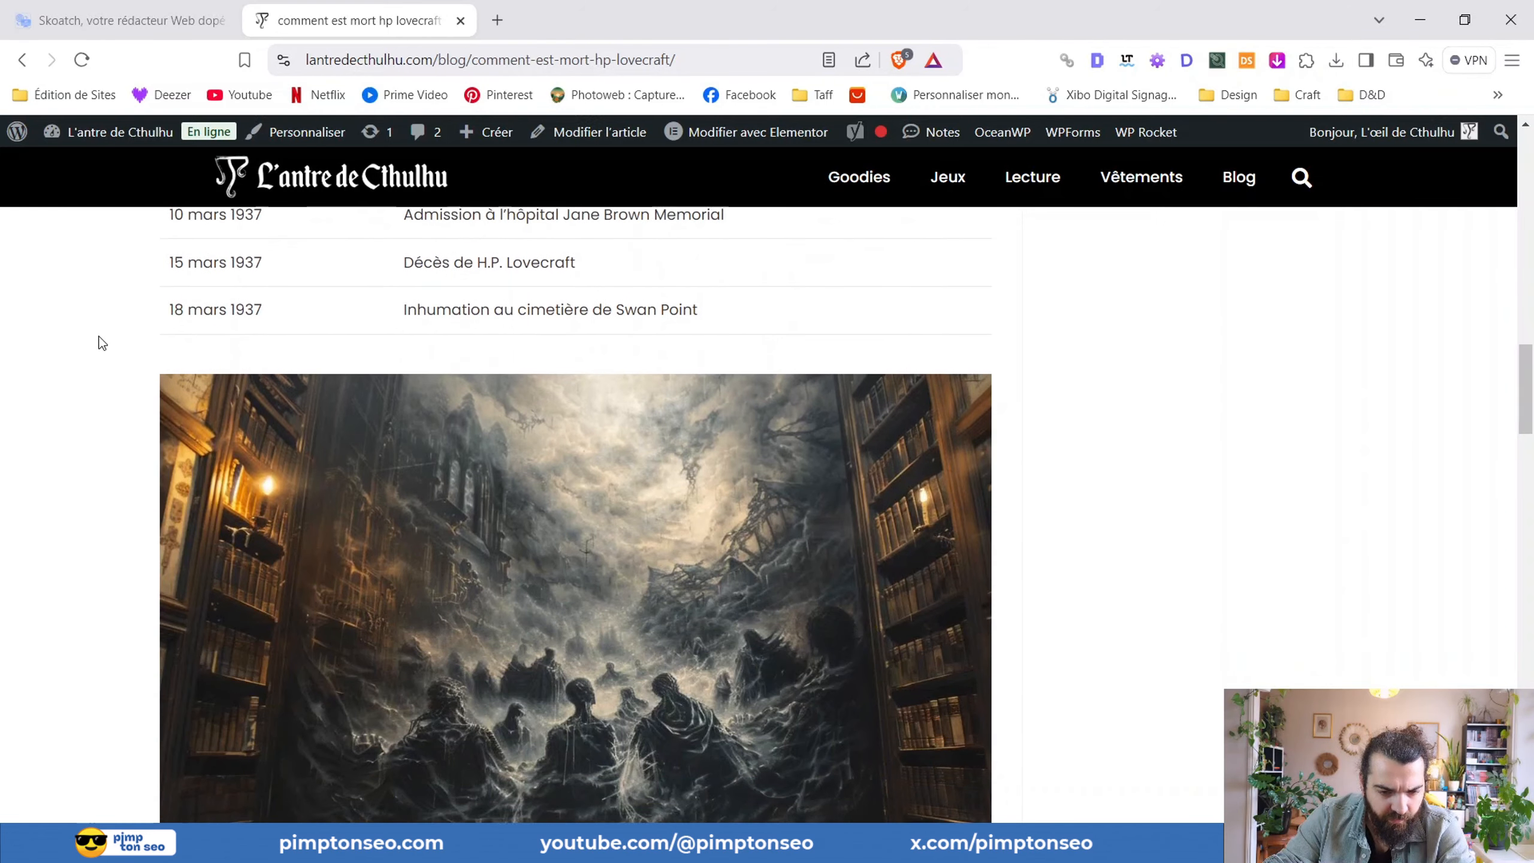
{"action": "scroll", "coordinate": [101, 342], "scroll_direction": "down", "scroll_amount": 7}
{"action": "scroll", "coordinate": [101, 341], "scroll_direction": "up", "scroll_amount": 2}
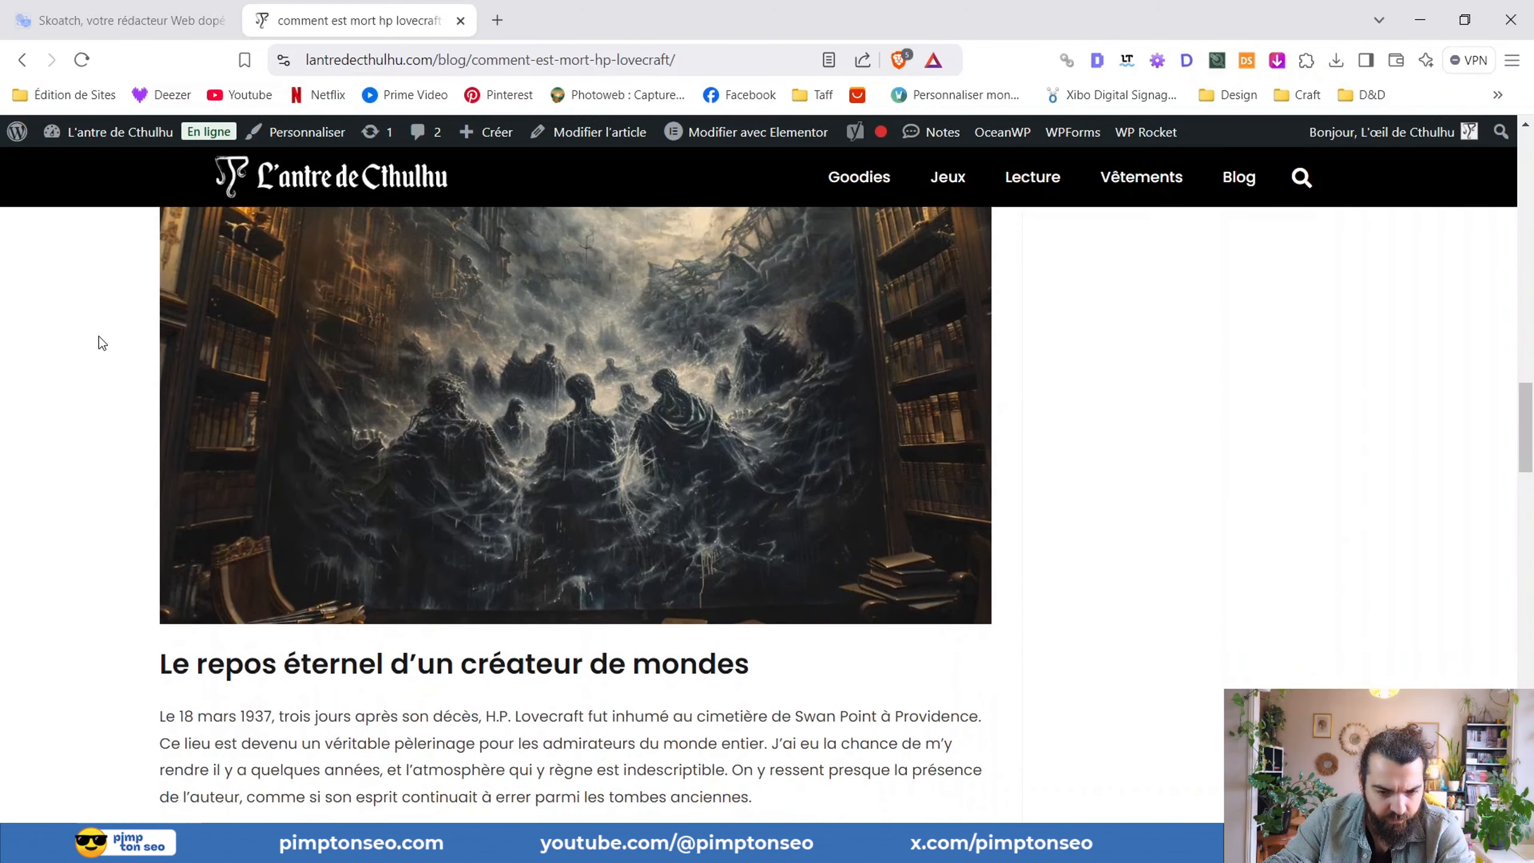
{"action": "scroll", "coordinate": [181, 369], "scroll_direction": "up", "scroll_amount": 3}
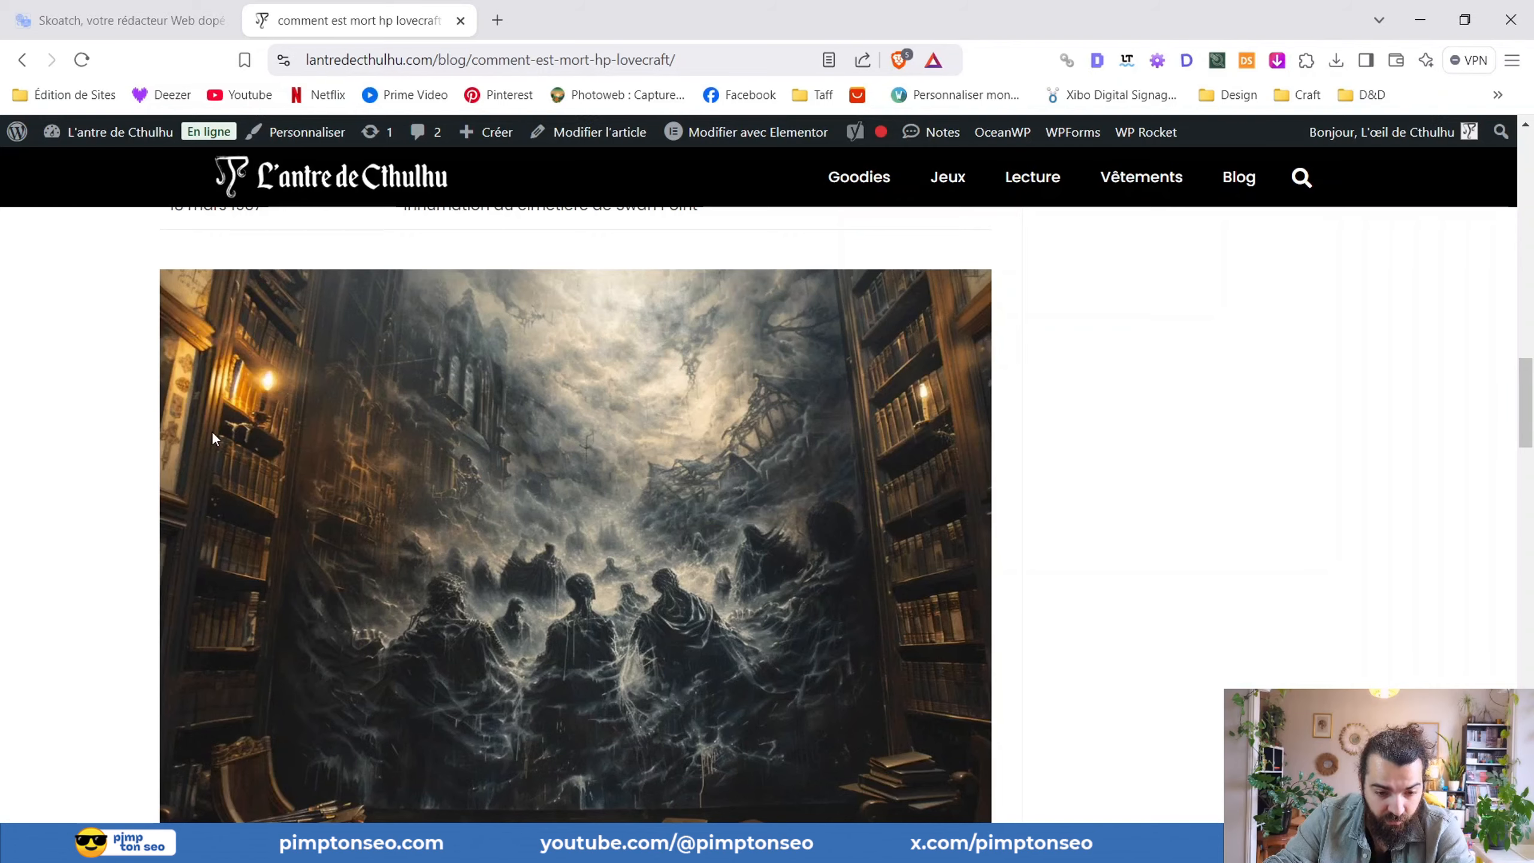
{"action": "scroll", "coordinate": [92, 357], "scroll_direction": "down", "scroll_amount": 2}
{"action": "scroll", "coordinate": [788, 488], "scroll_direction": "up", "scroll_amount": 2}
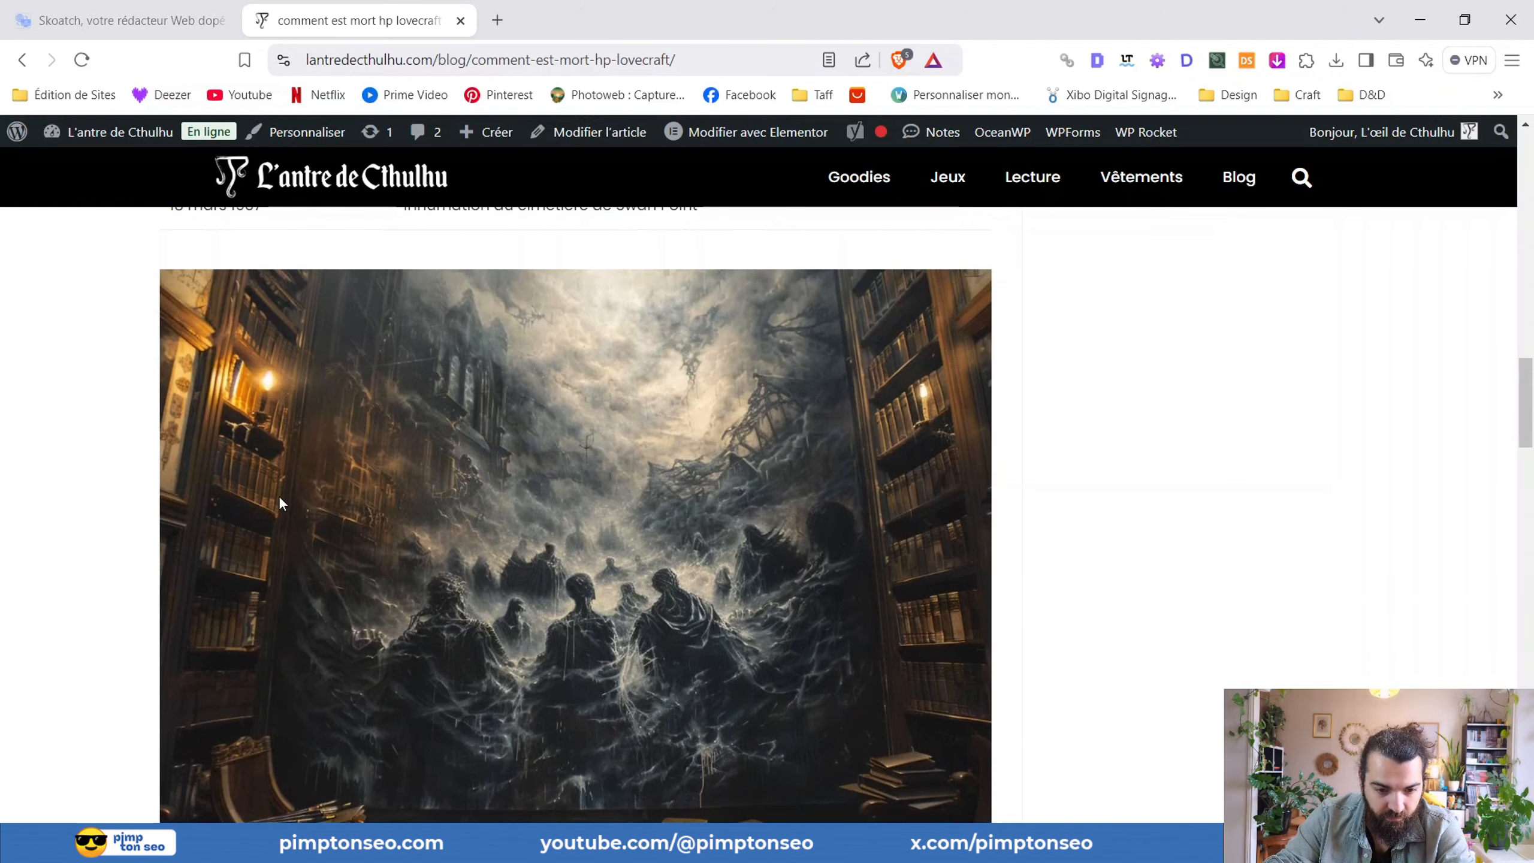
{"action": "scroll", "coordinate": [93, 426], "scroll_direction": "down", "scroll_amount": 4}
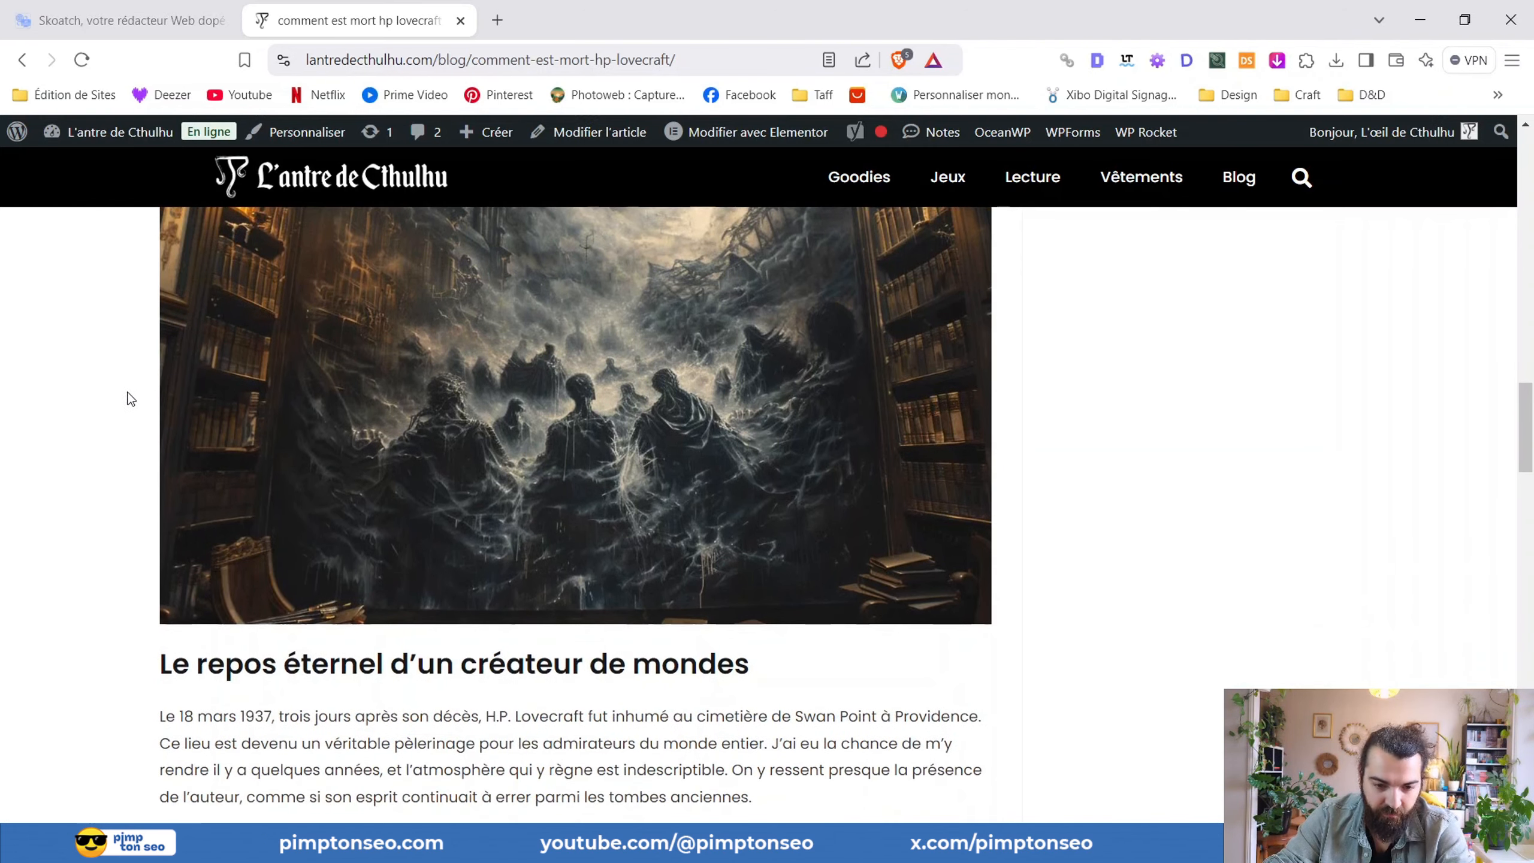
- Review the sections on Lovecraft's resting place and lasting influence, along with the embedded YouTube video and the conclusion
{"action": "scroll", "coordinate": [135, 381], "scroll_direction": "down", "scroll_amount": 6}
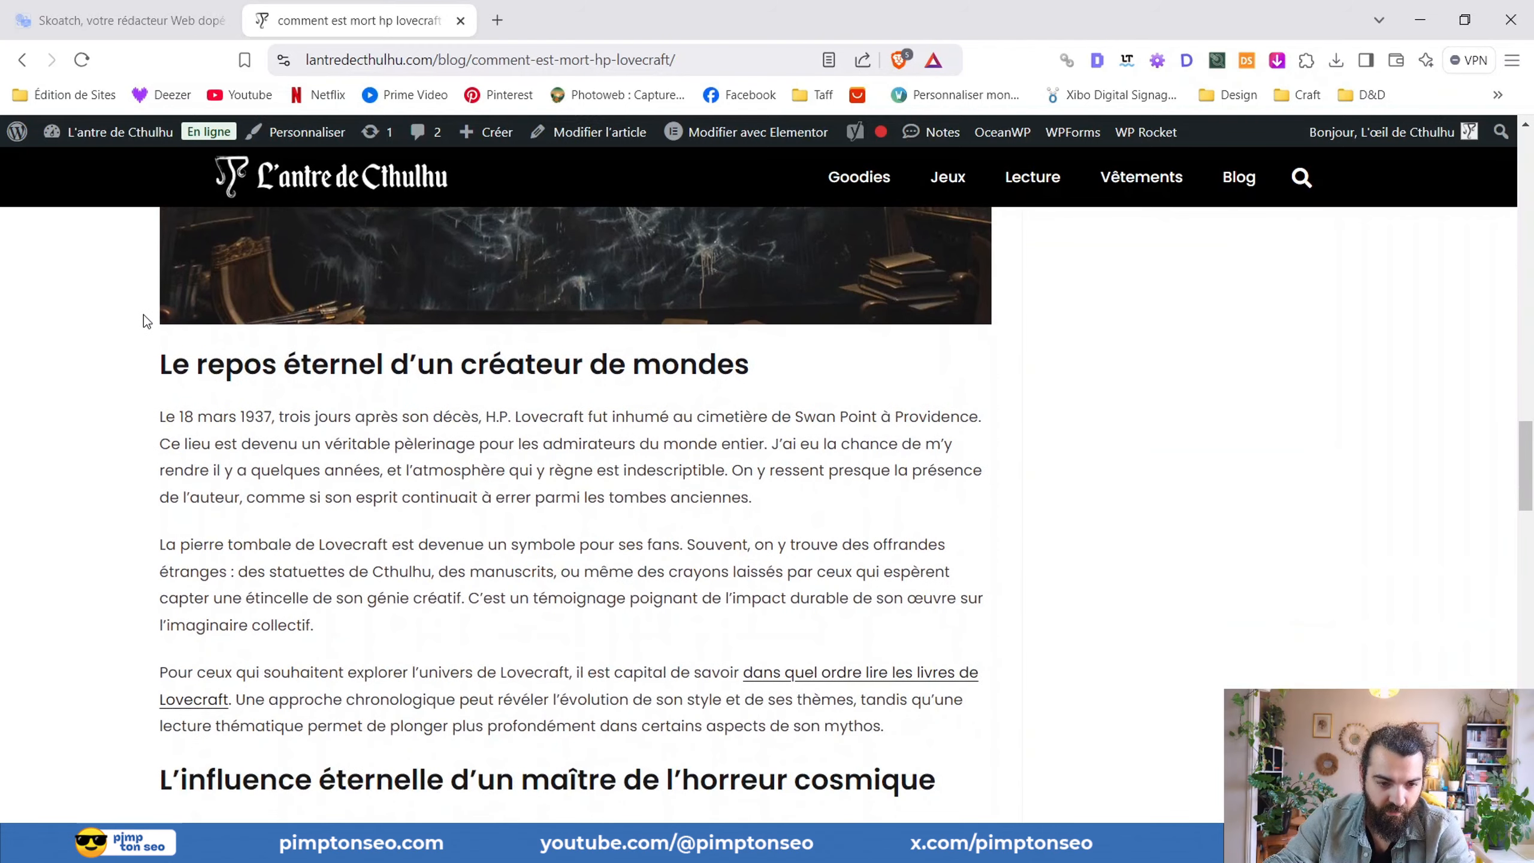
{"action": "scroll", "coordinate": [60, 411], "scroll_direction": "down", "scroll_amount": 5}
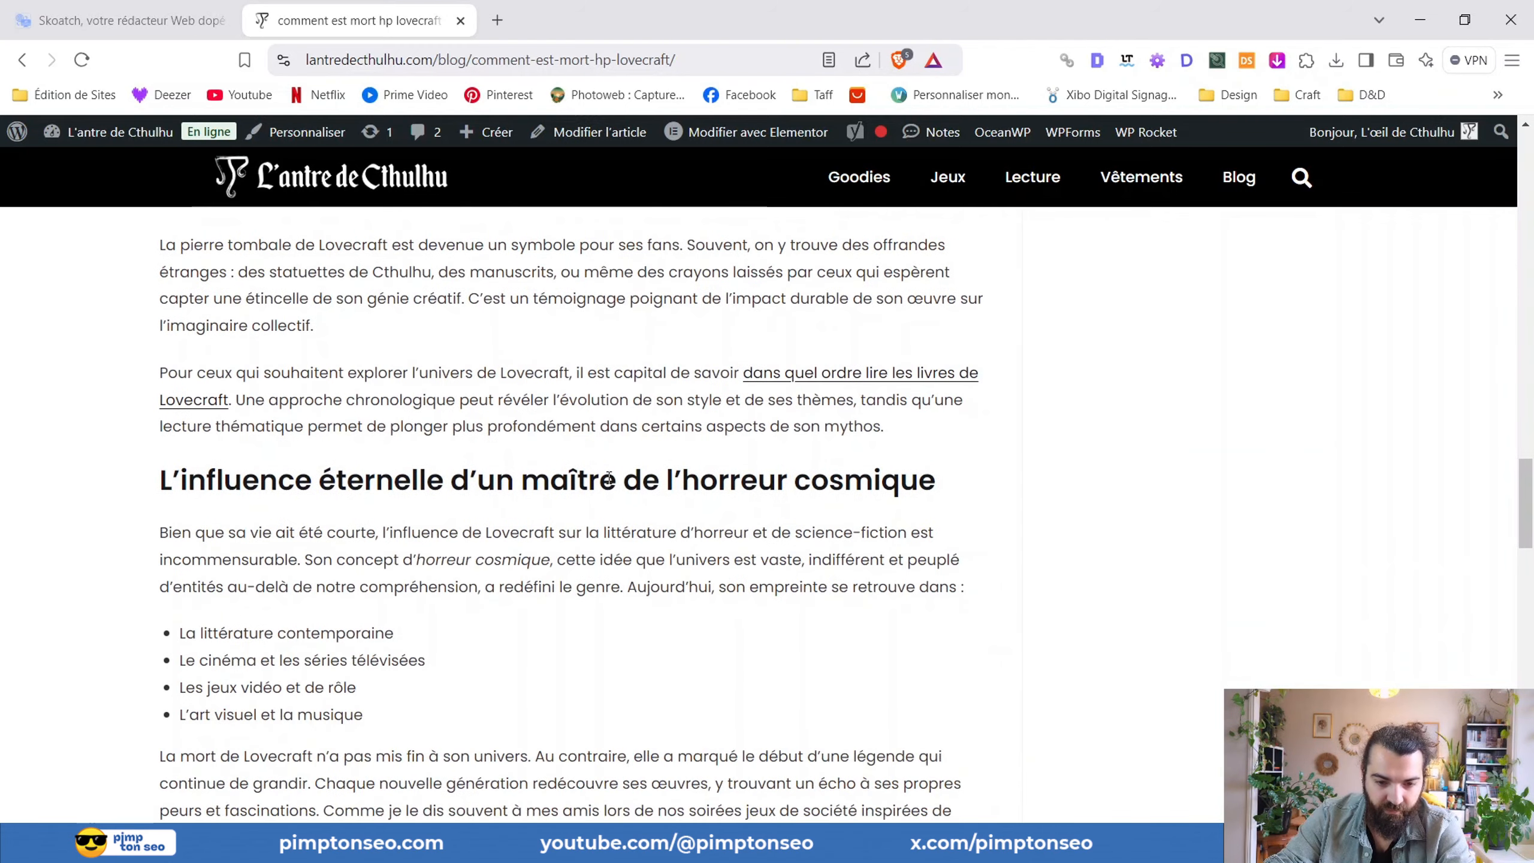
{"action": "scroll", "coordinate": [609, 477], "scroll_direction": "down", "scroll_amount": 10}
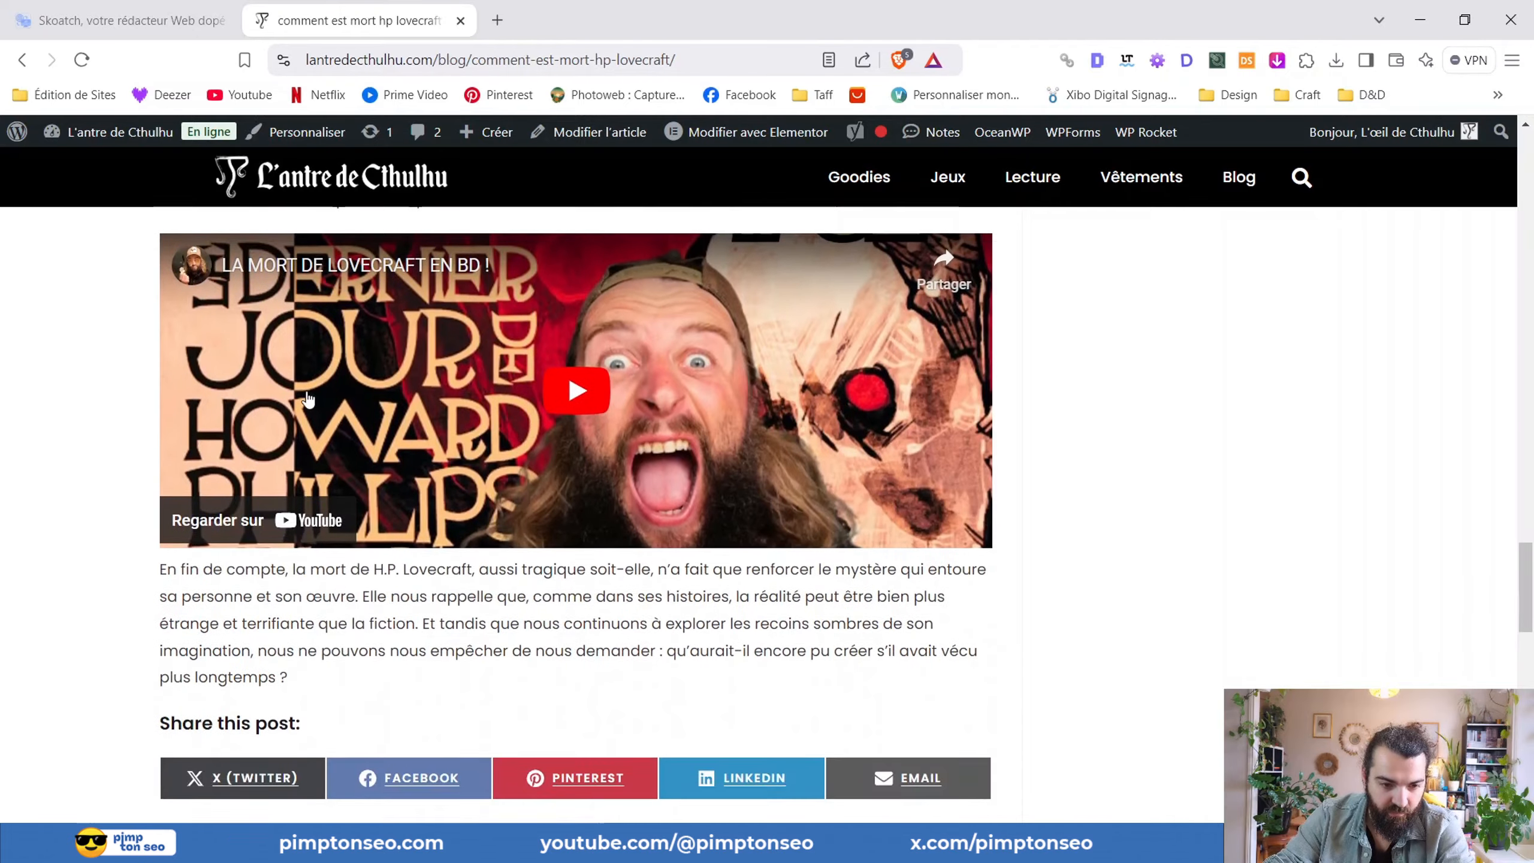
{"action": "scroll", "coordinate": [307, 399], "scroll_direction": "up", "scroll_amount": 7}
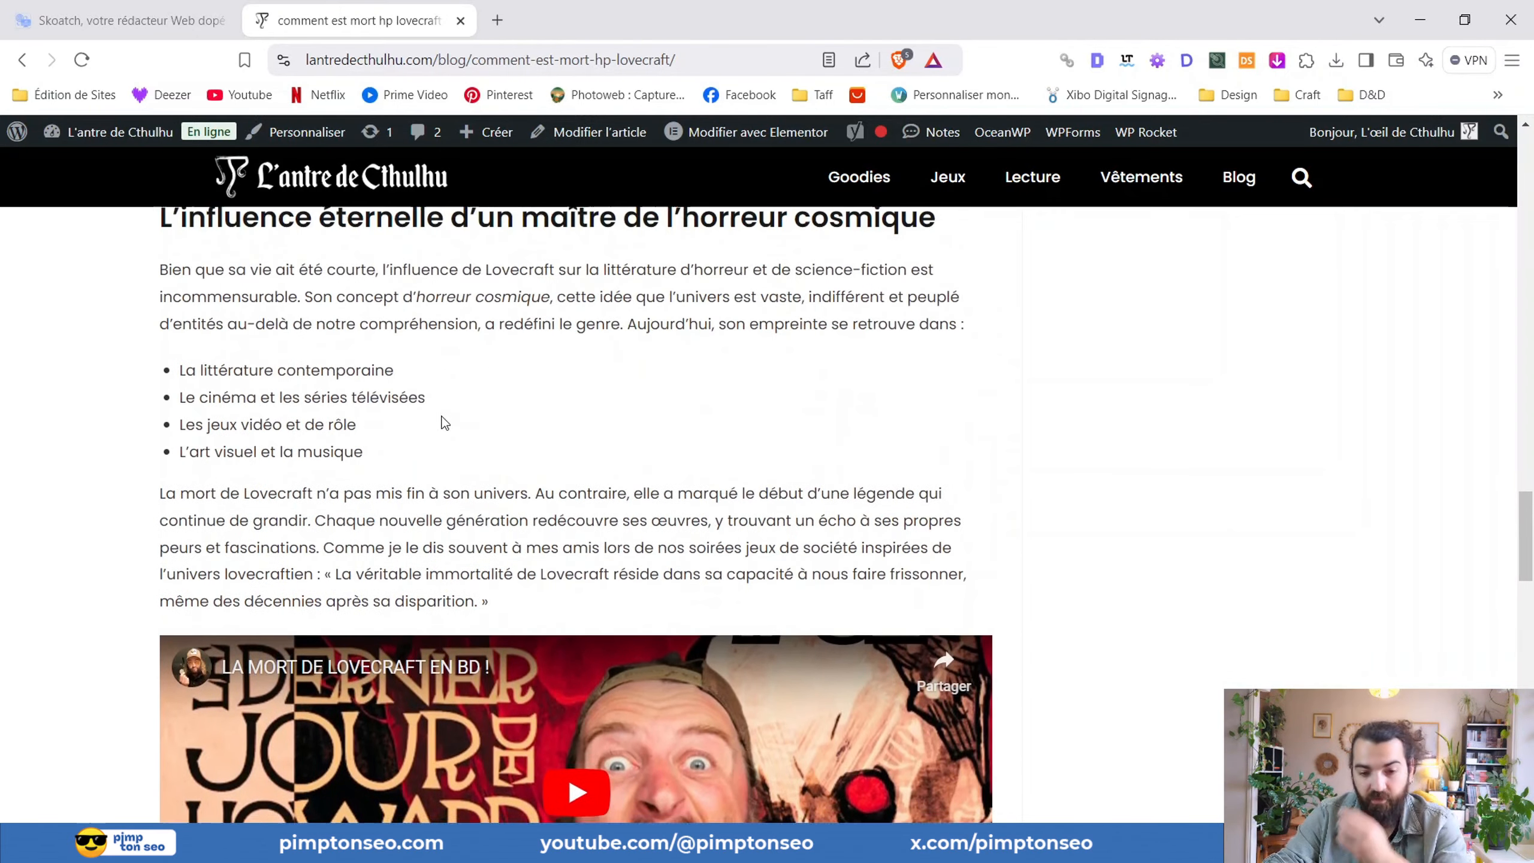
{"action": "scroll", "coordinate": [483, 417], "scroll_direction": "up", "scroll_amount": 9}
{"action": "scroll", "coordinate": [604, 525], "scroll_direction": "down", "scroll_amount": 13}
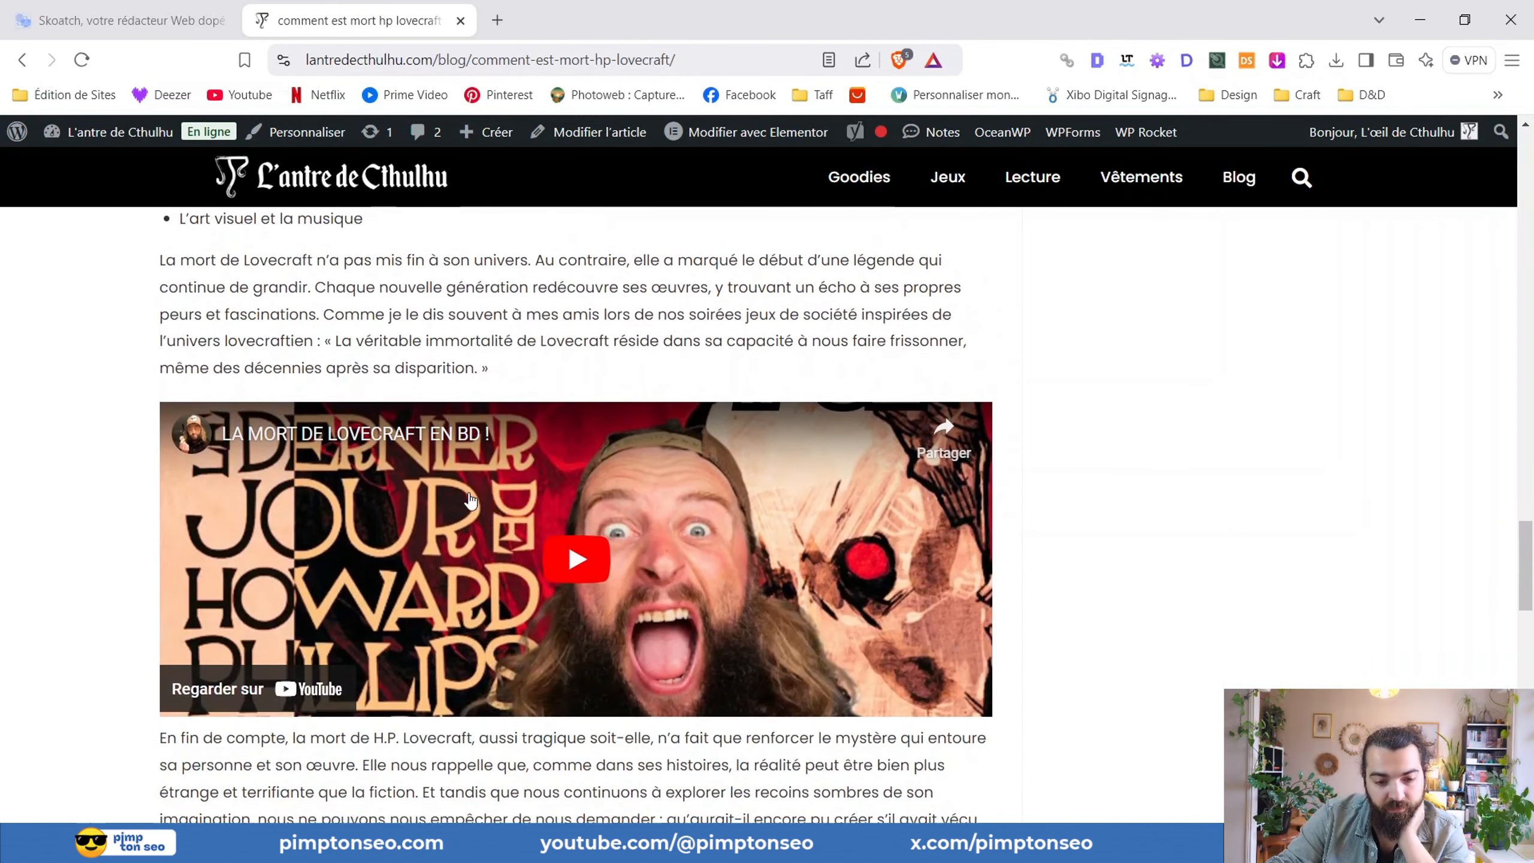
- Skim the published article's overall layout once more, from the summary box and table to the closing sections and back up to the title
{"action": "scroll", "coordinate": [477, 489], "scroll_direction": "up", "scroll_amount": 17}
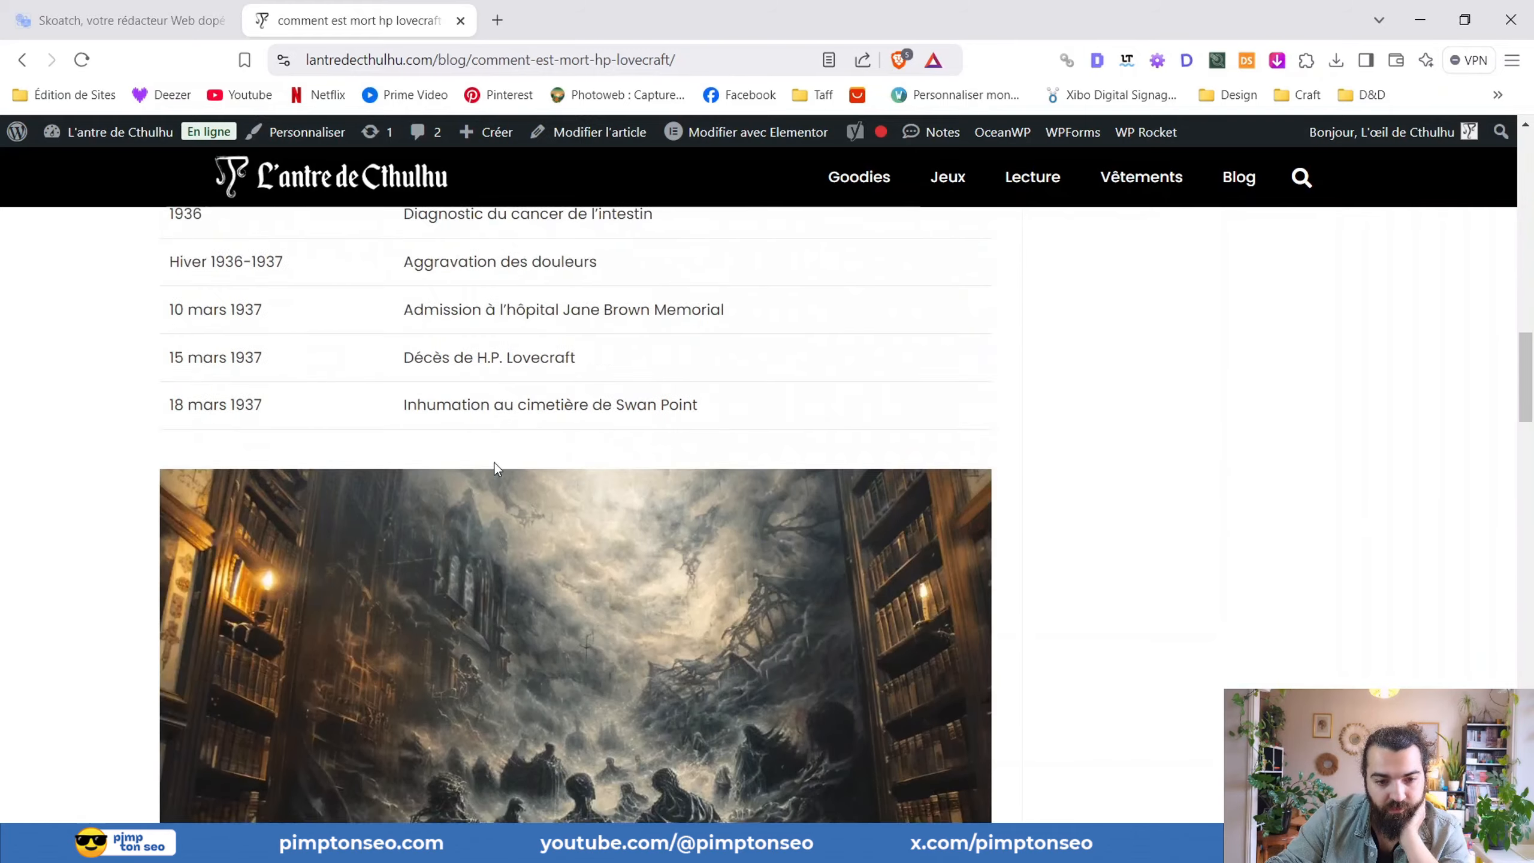
{"action": "scroll", "coordinate": [493, 462], "scroll_direction": "up", "scroll_amount": 19}
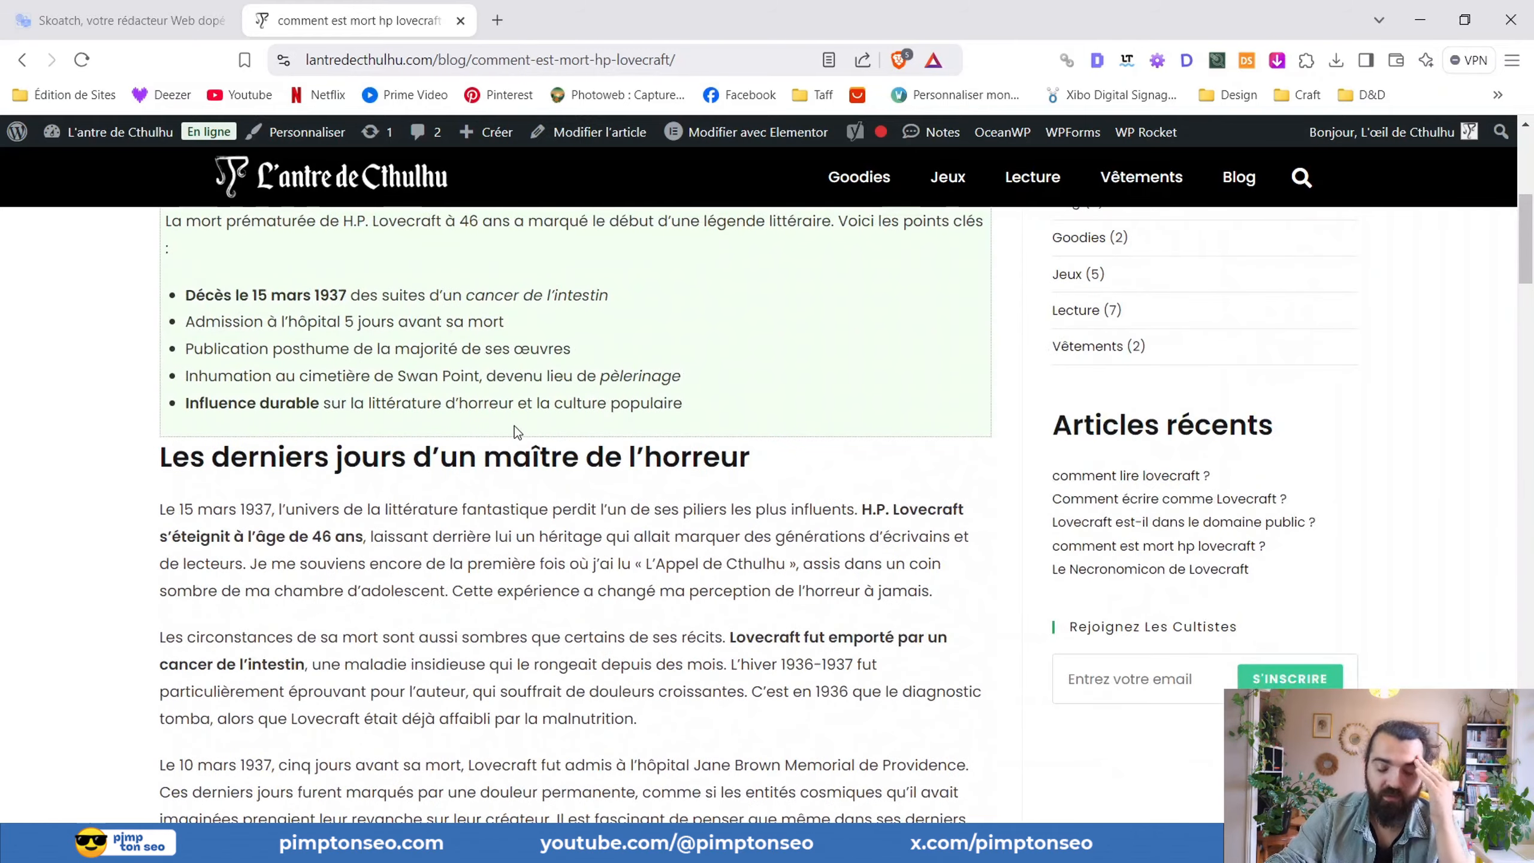
{"action": "scroll", "coordinate": [543, 435], "scroll_direction": "down", "scroll_amount": 20}
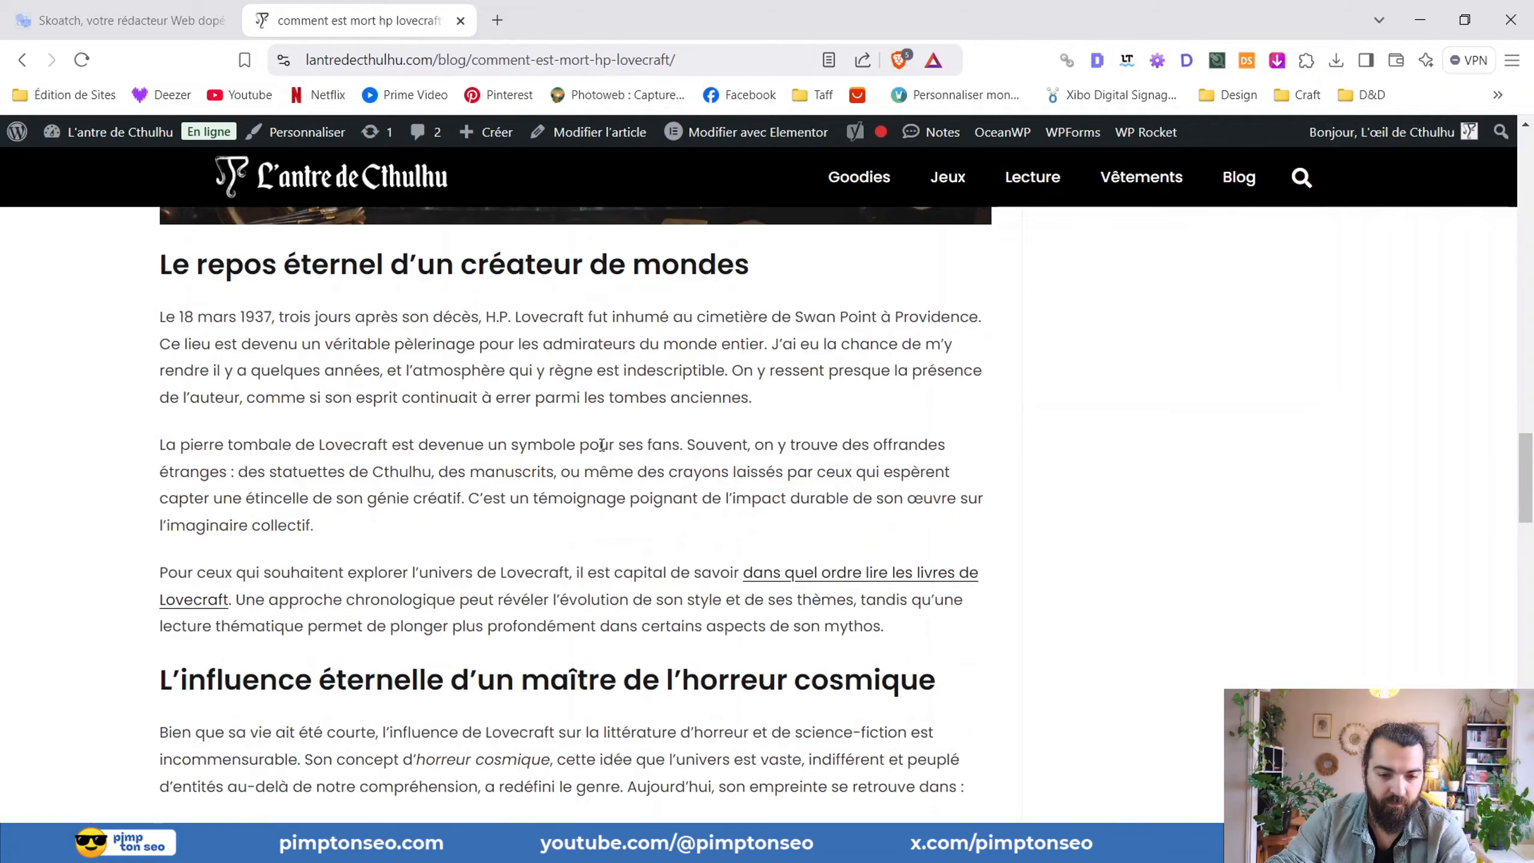
{"action": "scroll", "coordinate": [602, 445], "scroll_direction": "down", "scroll_amount": 20}
{"action": "scroll", "coordinate": [414, 445], "scroll_direction": "up", "scroll_amount": 20}
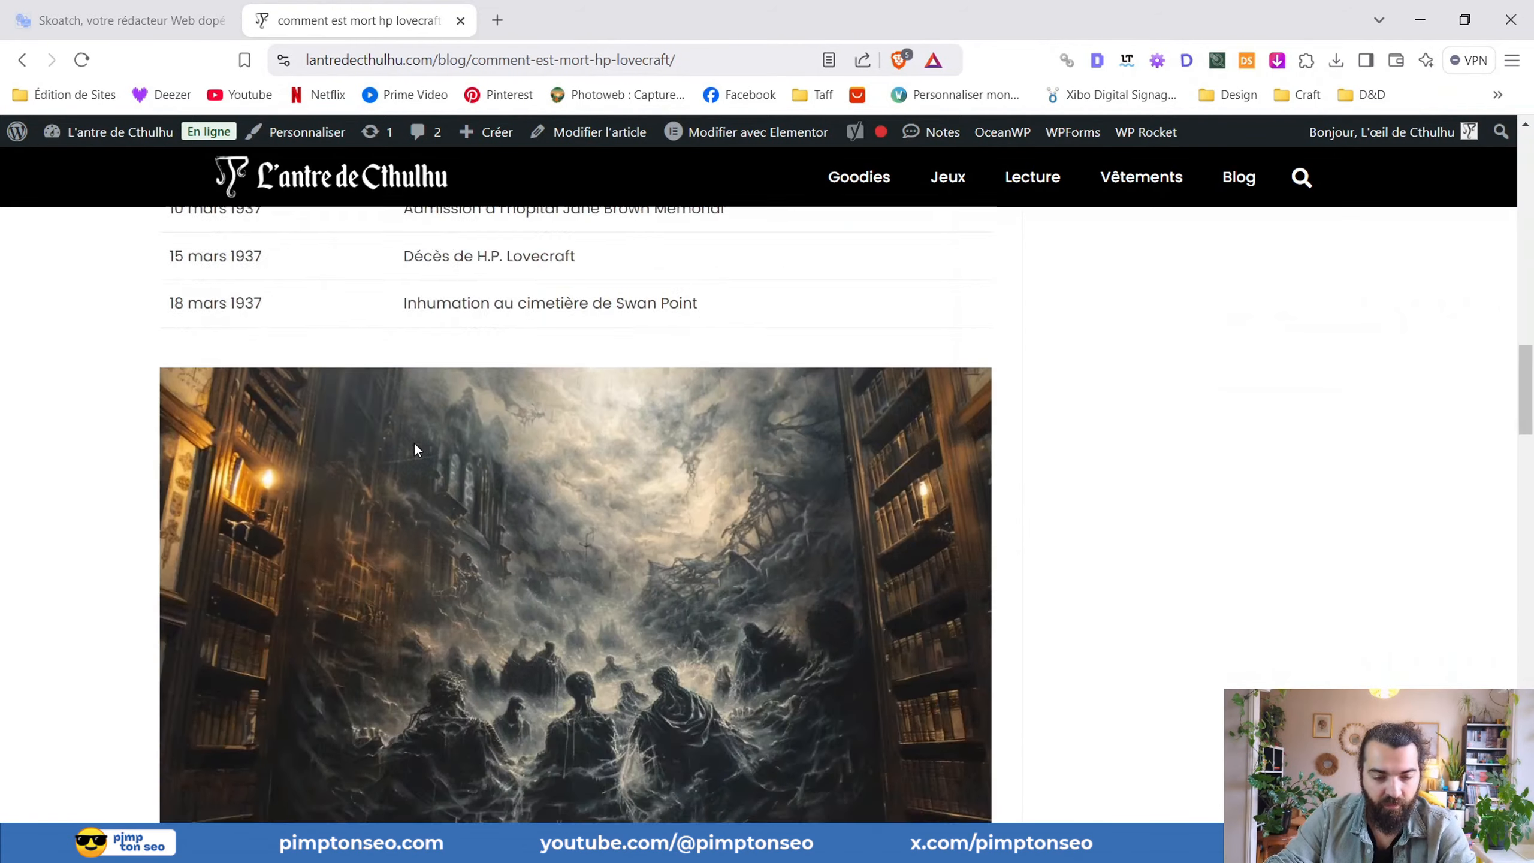
{"action": "scroll", "coordinate": [414, 448], "scroll_direction": "up", "scroll_amount": 20}
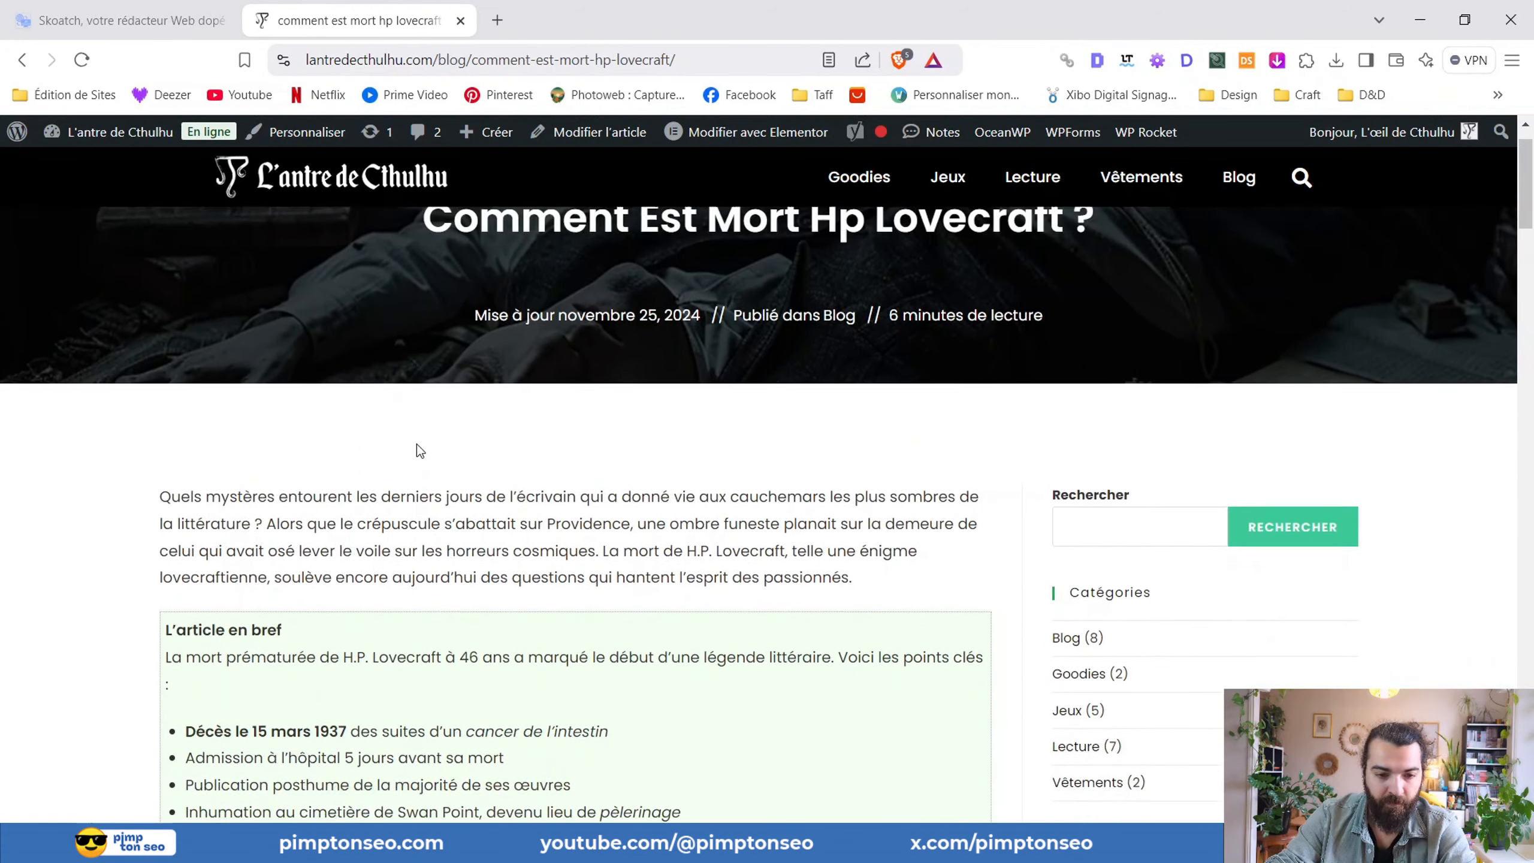
{"action": "scroll", "coordinate": [420, 449], "scroll_direction": "up", "scroll_amount": 1}
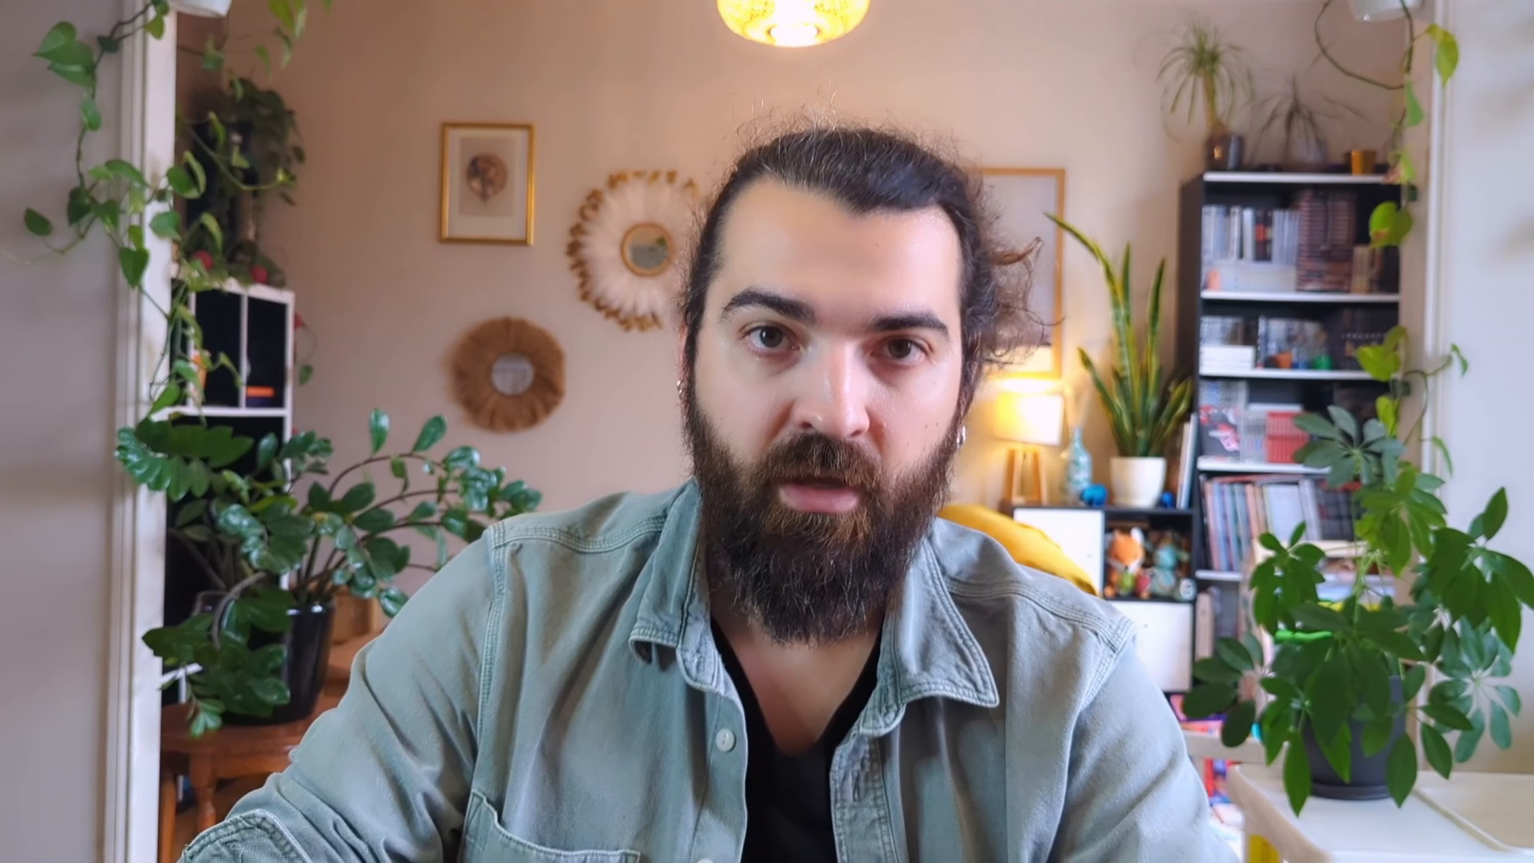